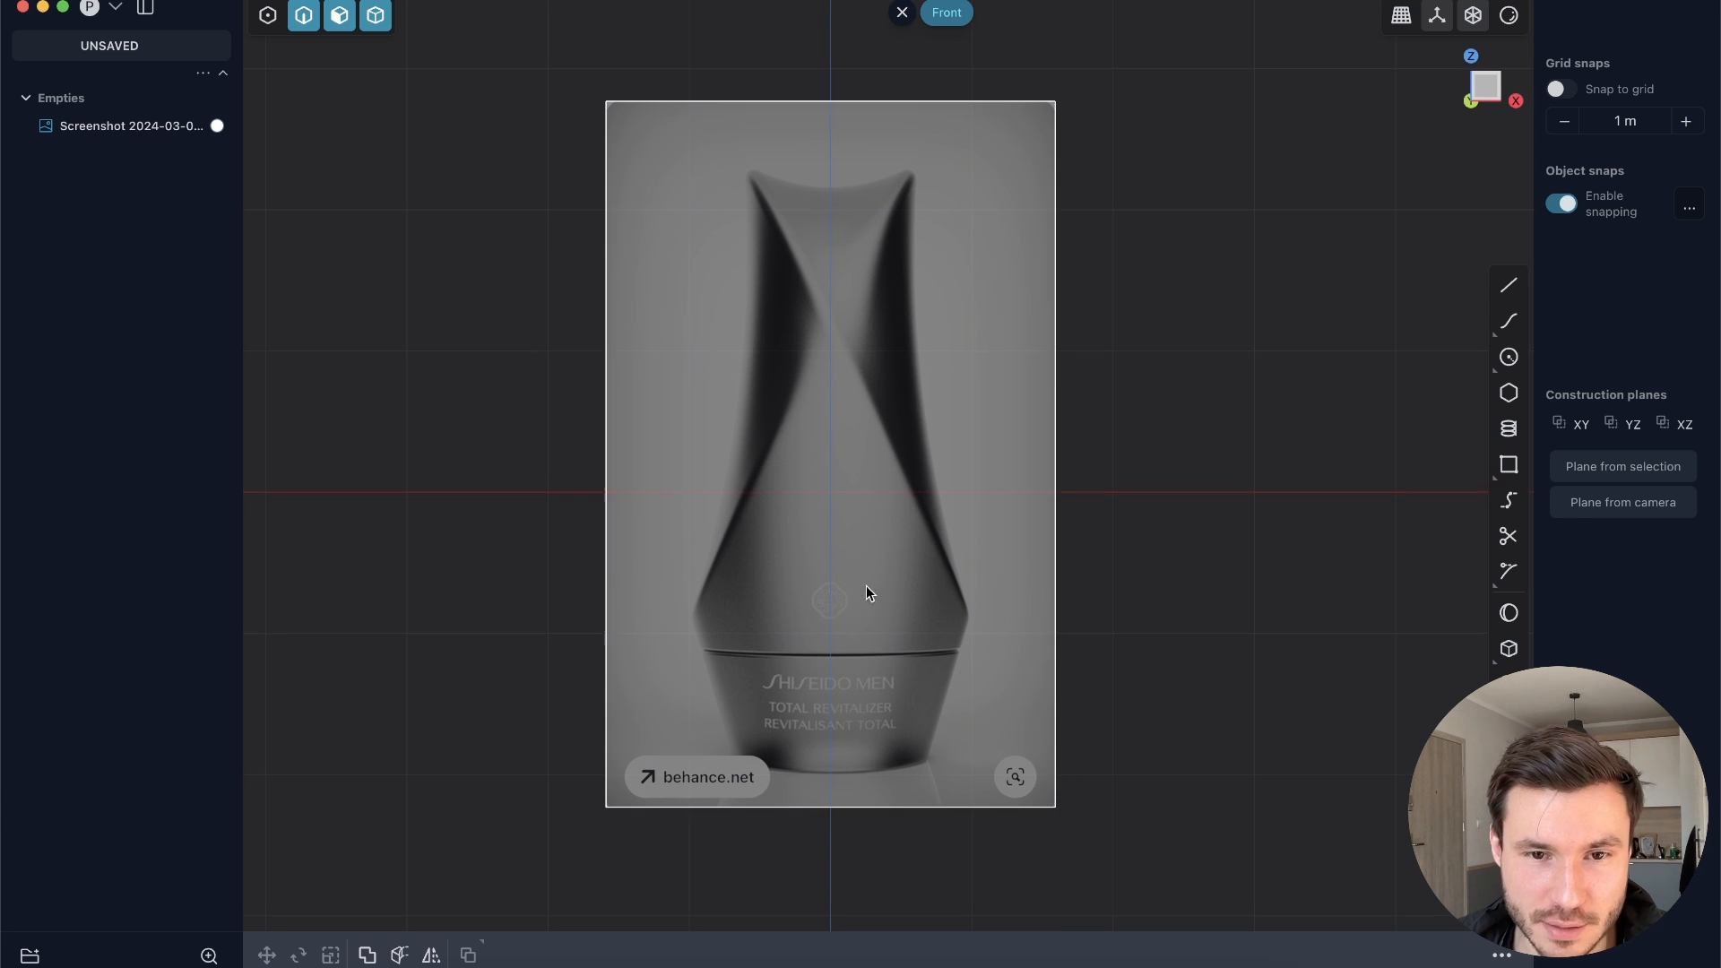
Step: Lock the bottle reference image so it cannot be selected while modelling
scroll(961, 326, up, 3)
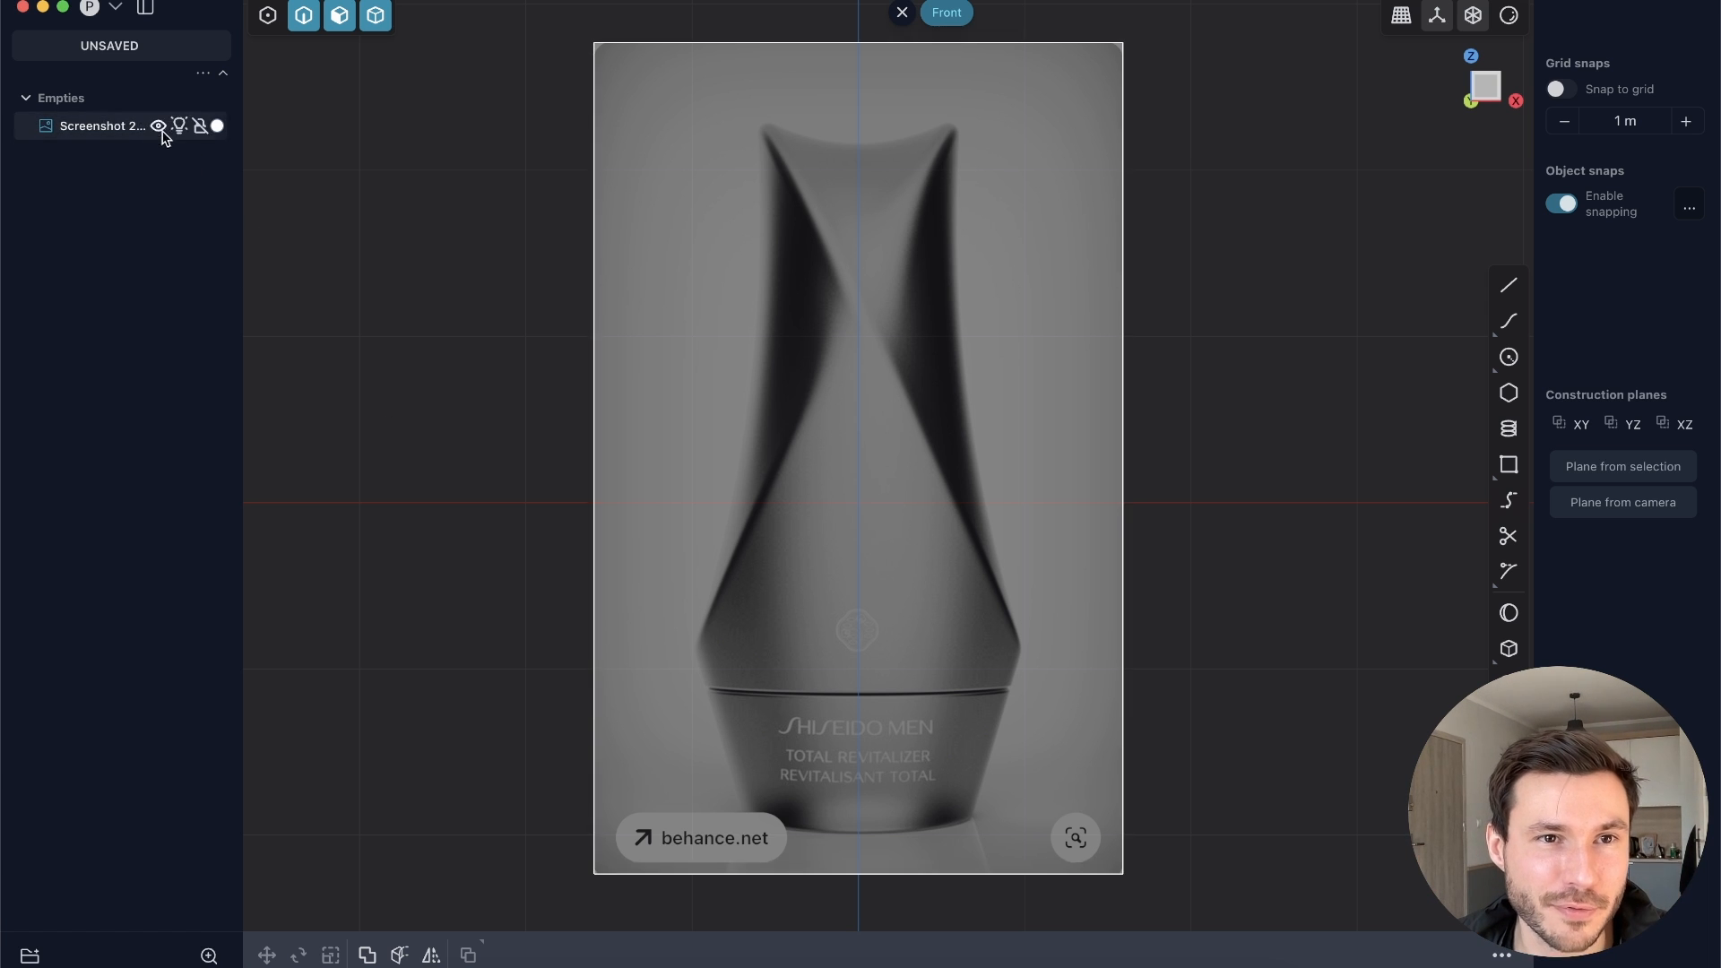
click(178, 126)
click(178, 125)
click(200, 126)
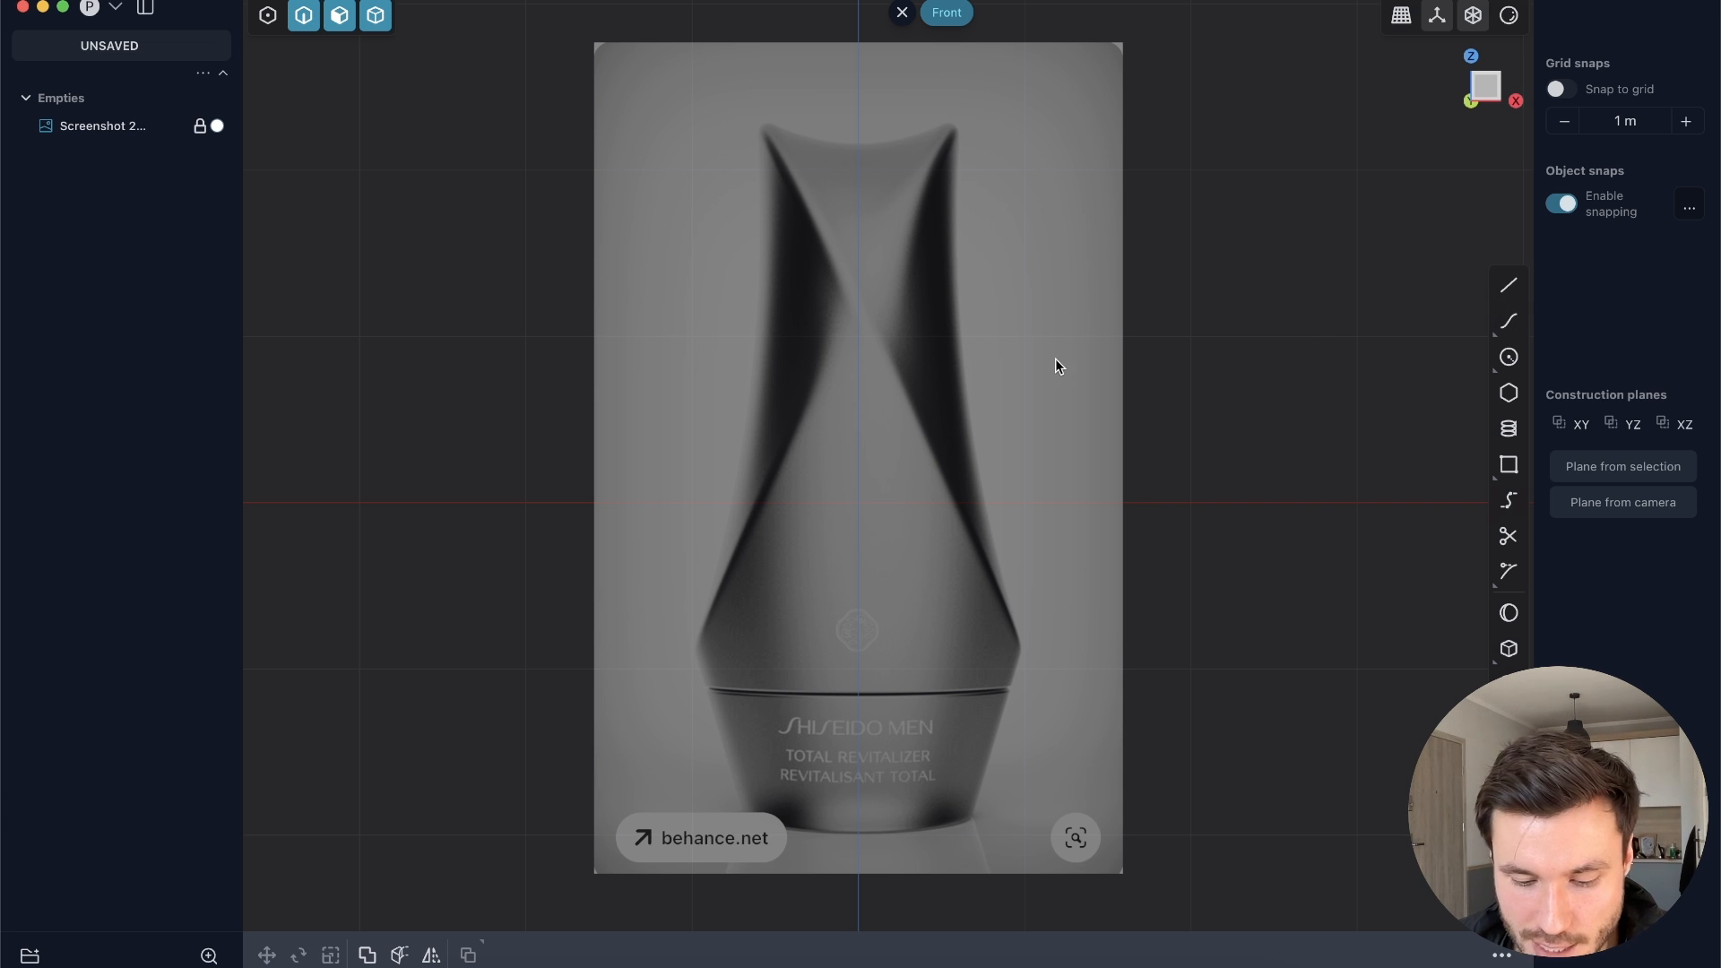
Step: Draw a five-point control point curve from the bottle's lower right base corner, outside its right edge, to the vertical axis above the bottle
click(1509, 323)
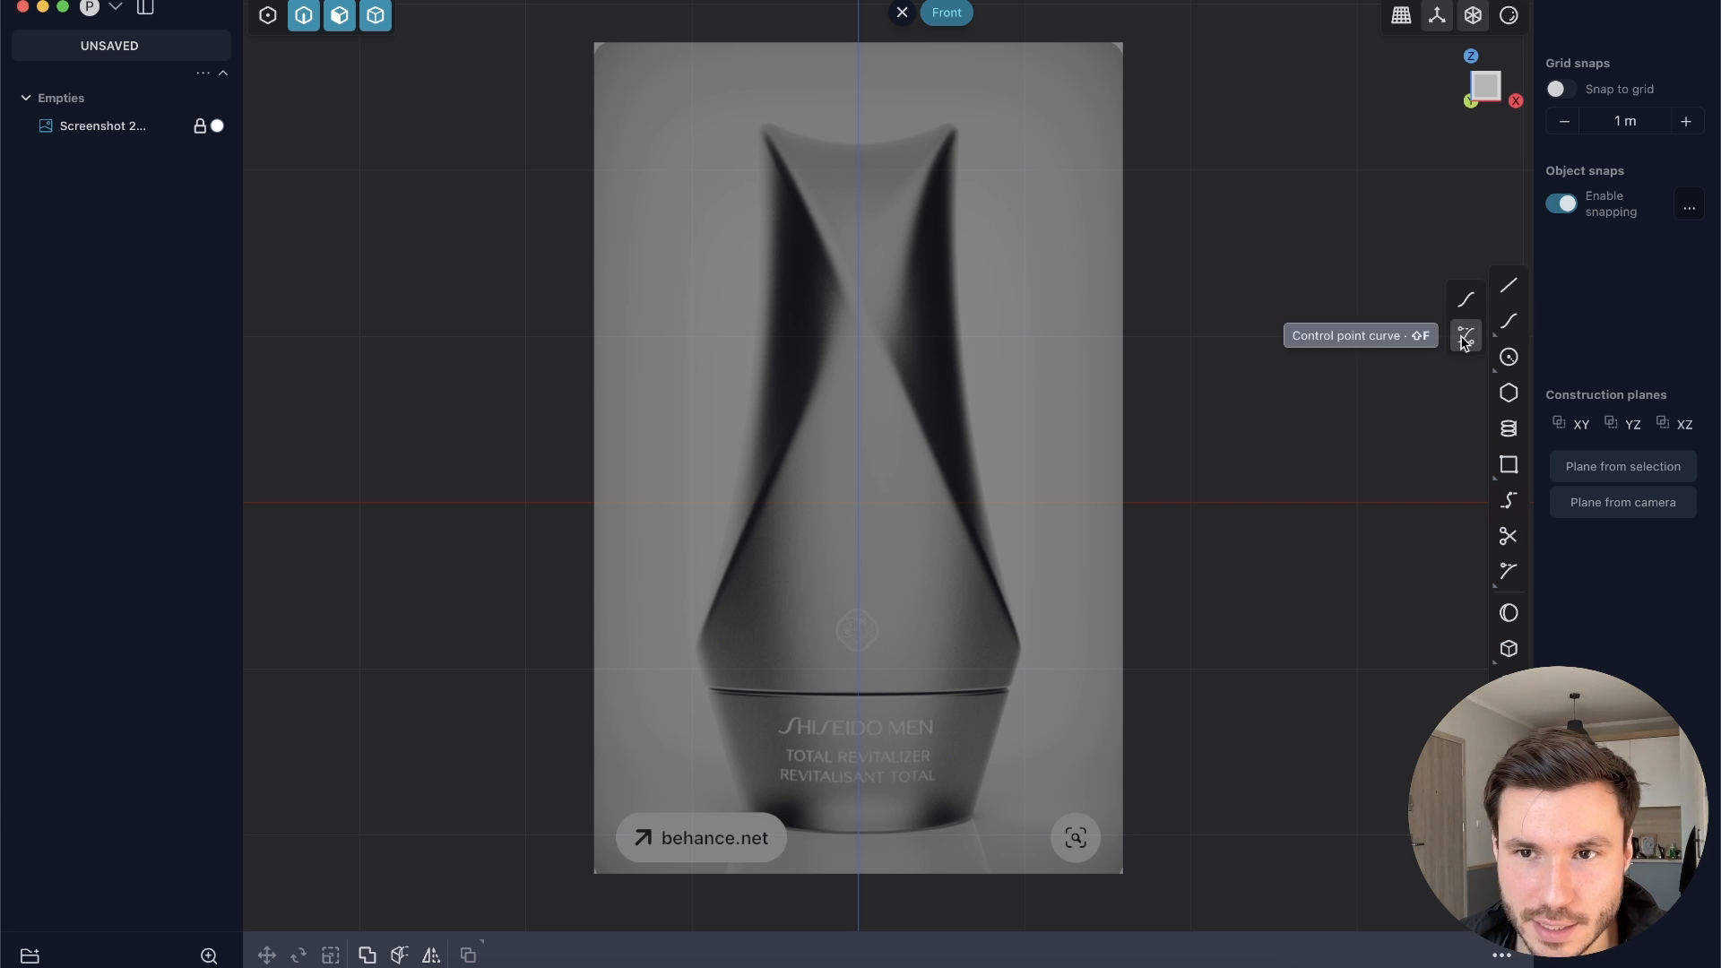
click(967, 820)
click(1027, 636)
click(1126, 228)
click(951, 123)
click(858, 92)
right_click(984, 127)
Step: Adjust the curve's control points so it bulges smoothly outward and meets the bottle's top corner and widest lower corner
key(1)
drag(951, 122, 965, 109)
mouse_move(1056, 206)
mouse_down()
mouse_move(1134, 323)
mouse_move(1143, 285)
mouse_move(1040, 234)
mouse_up()
drag(1026, 635, 1060, 610)
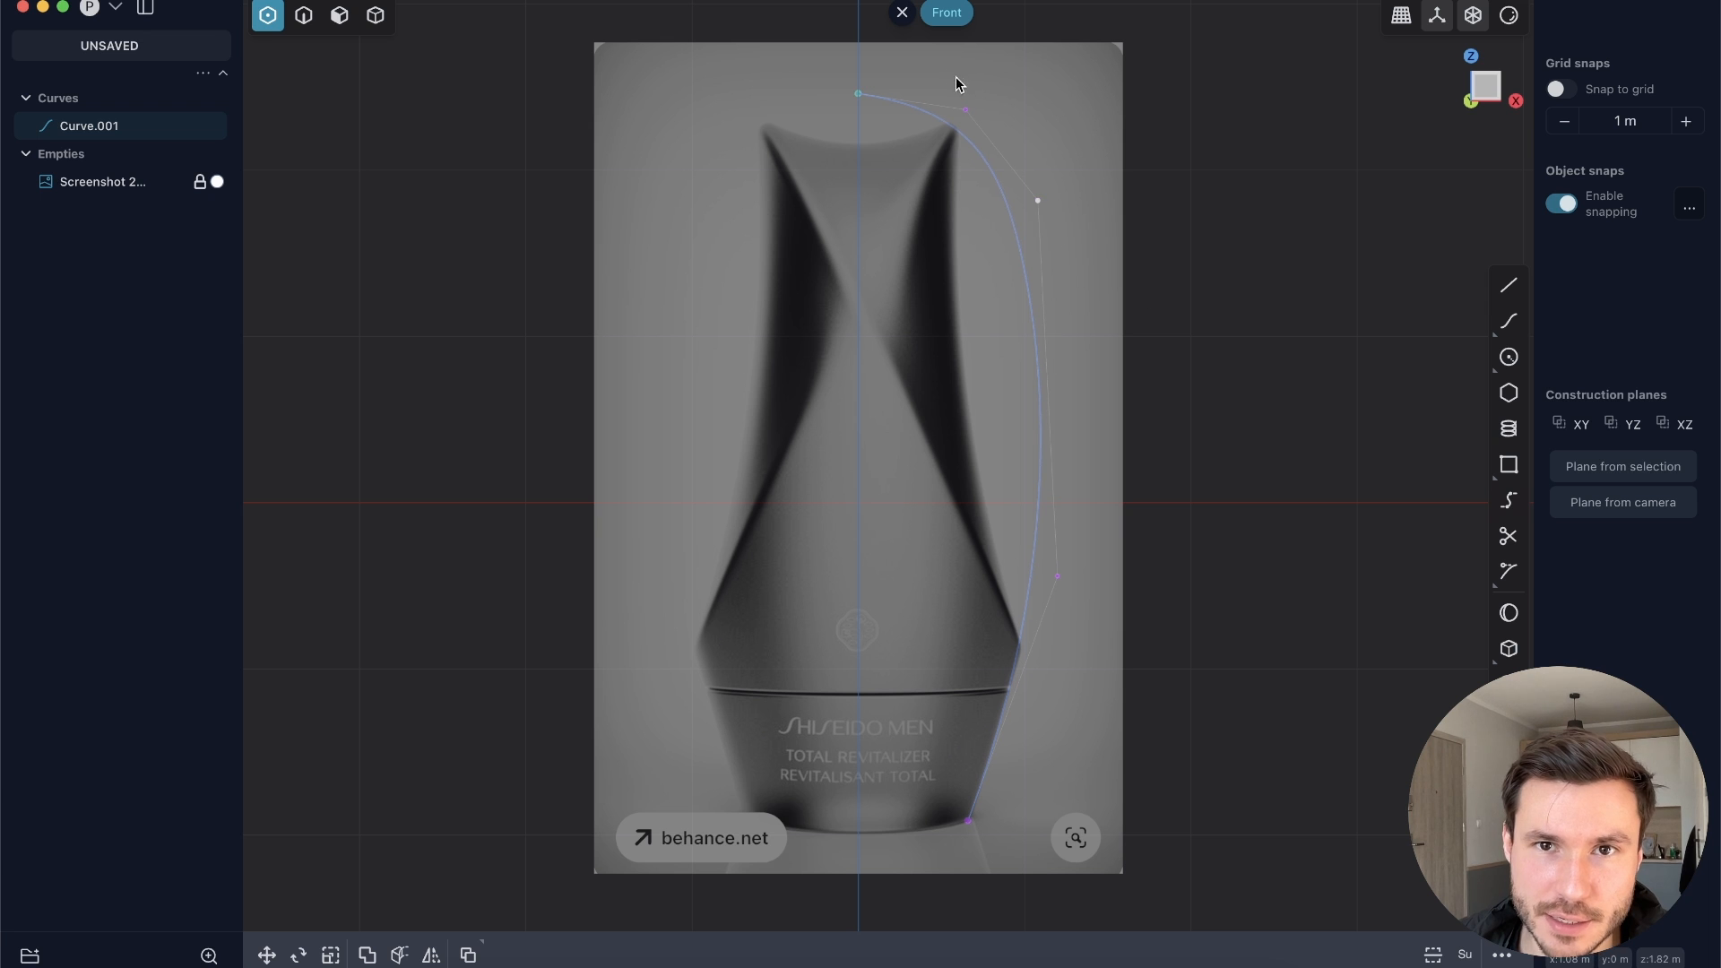
drag(1049, 204, 1060, 210)
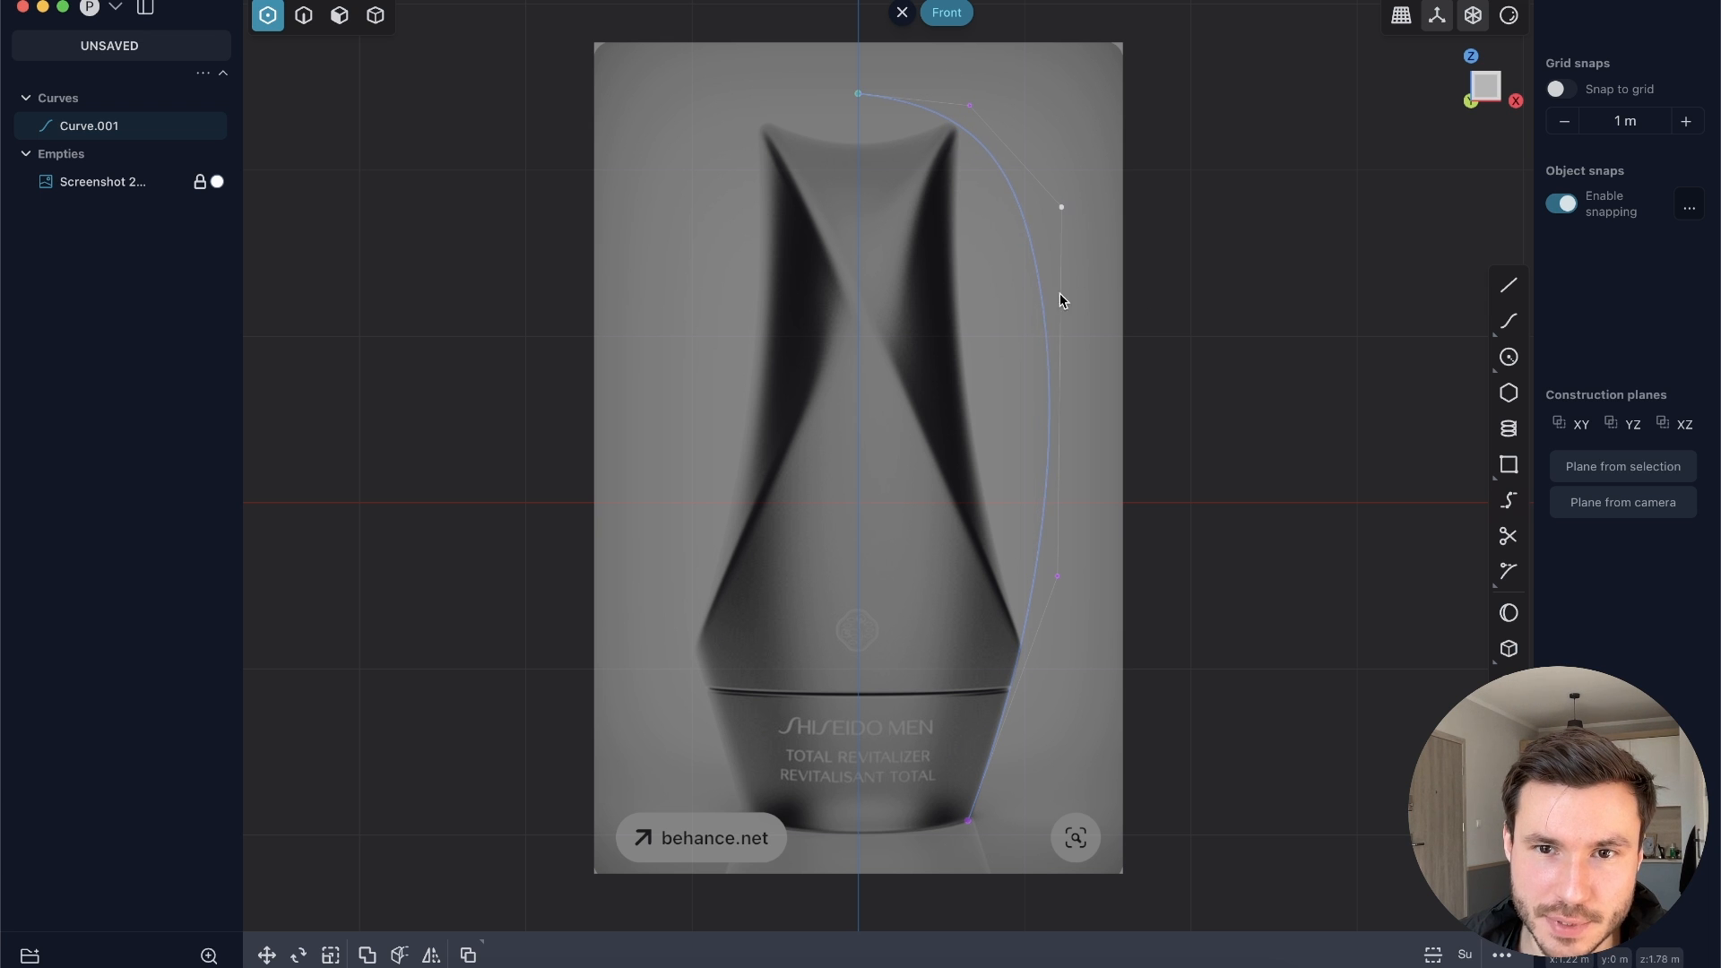
drag(1062, 561, 1064, 557)
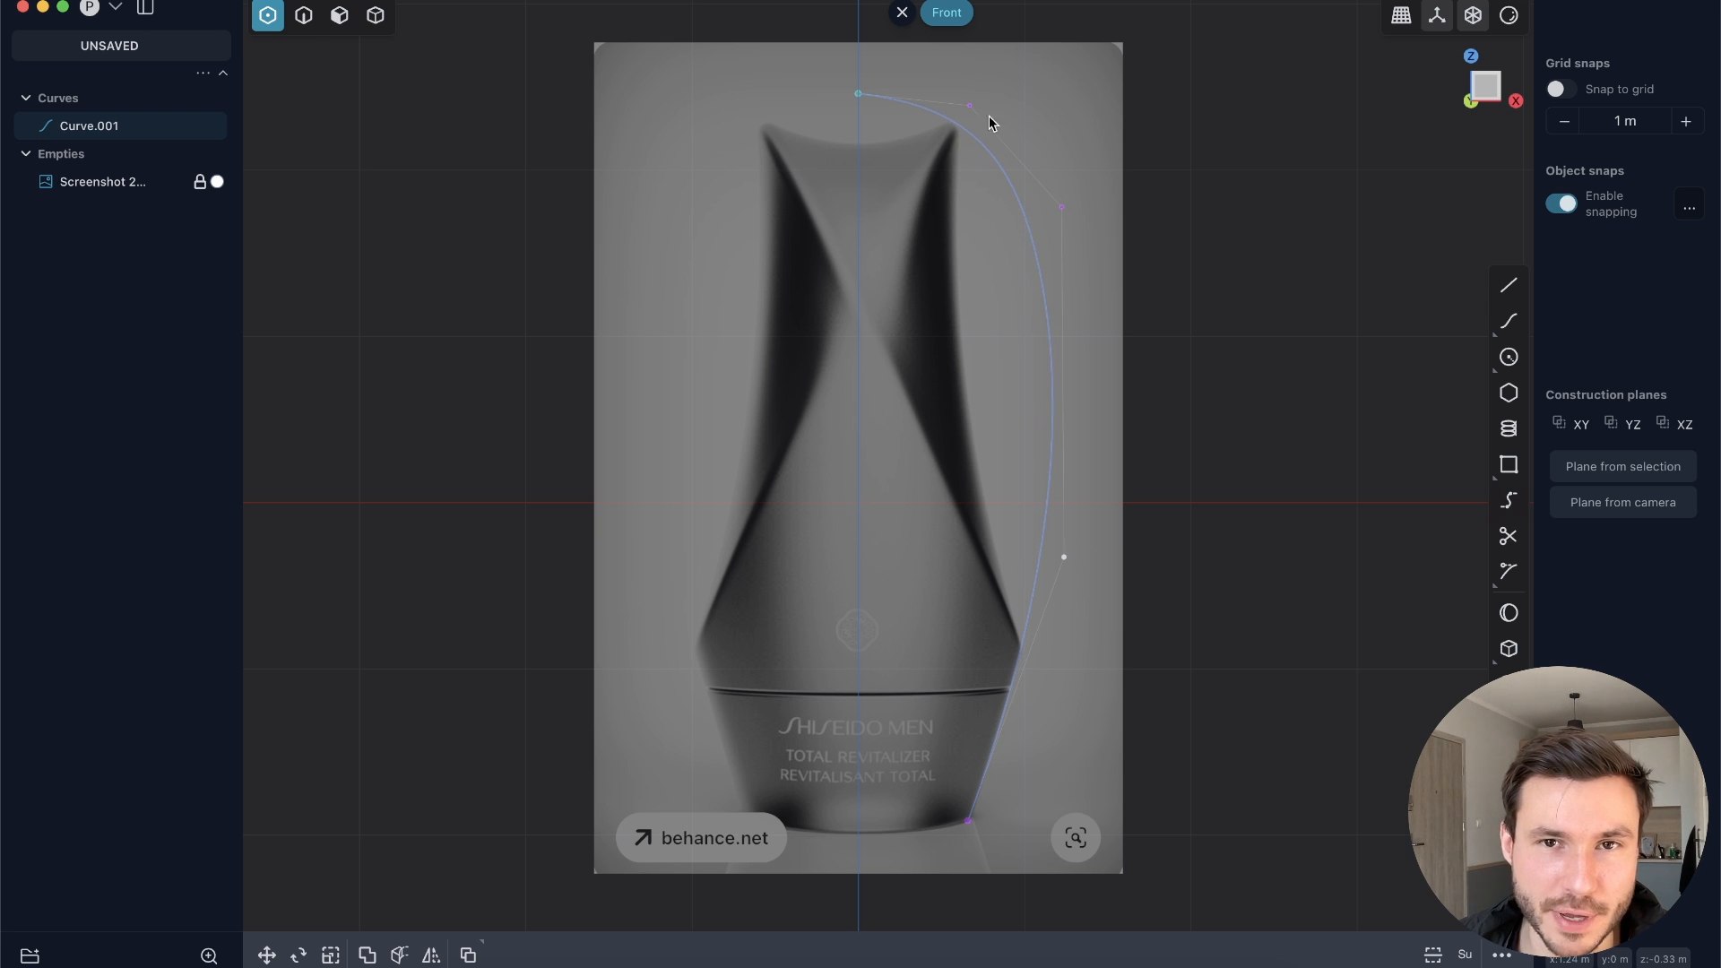
Step: Switch to edge selection and examine the profile curve against the bottle's outline and crossing creases
key(2)
scroll(984, 292, up, 3)
scroll(982, 269, down, 1)
scroll(827, 256, down, 3)
shift+middle_drag(835, 309, 801, 320)
scroll(831, 260, up, 3)
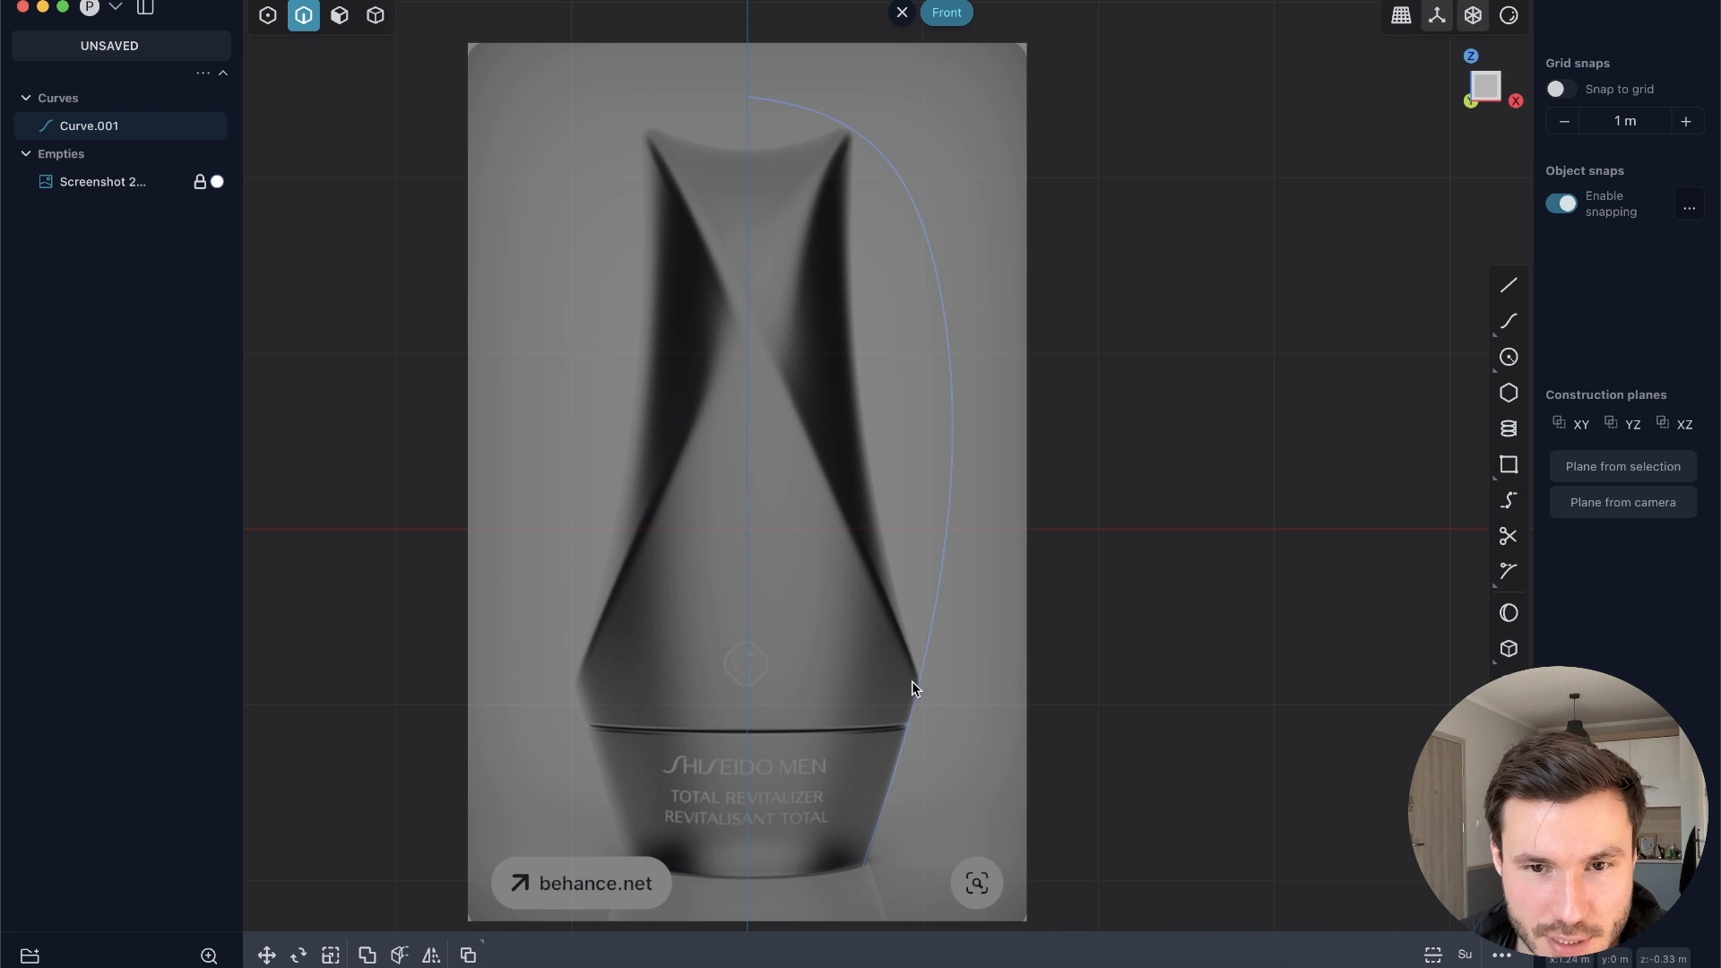
scroll(852, 359, up, 3)
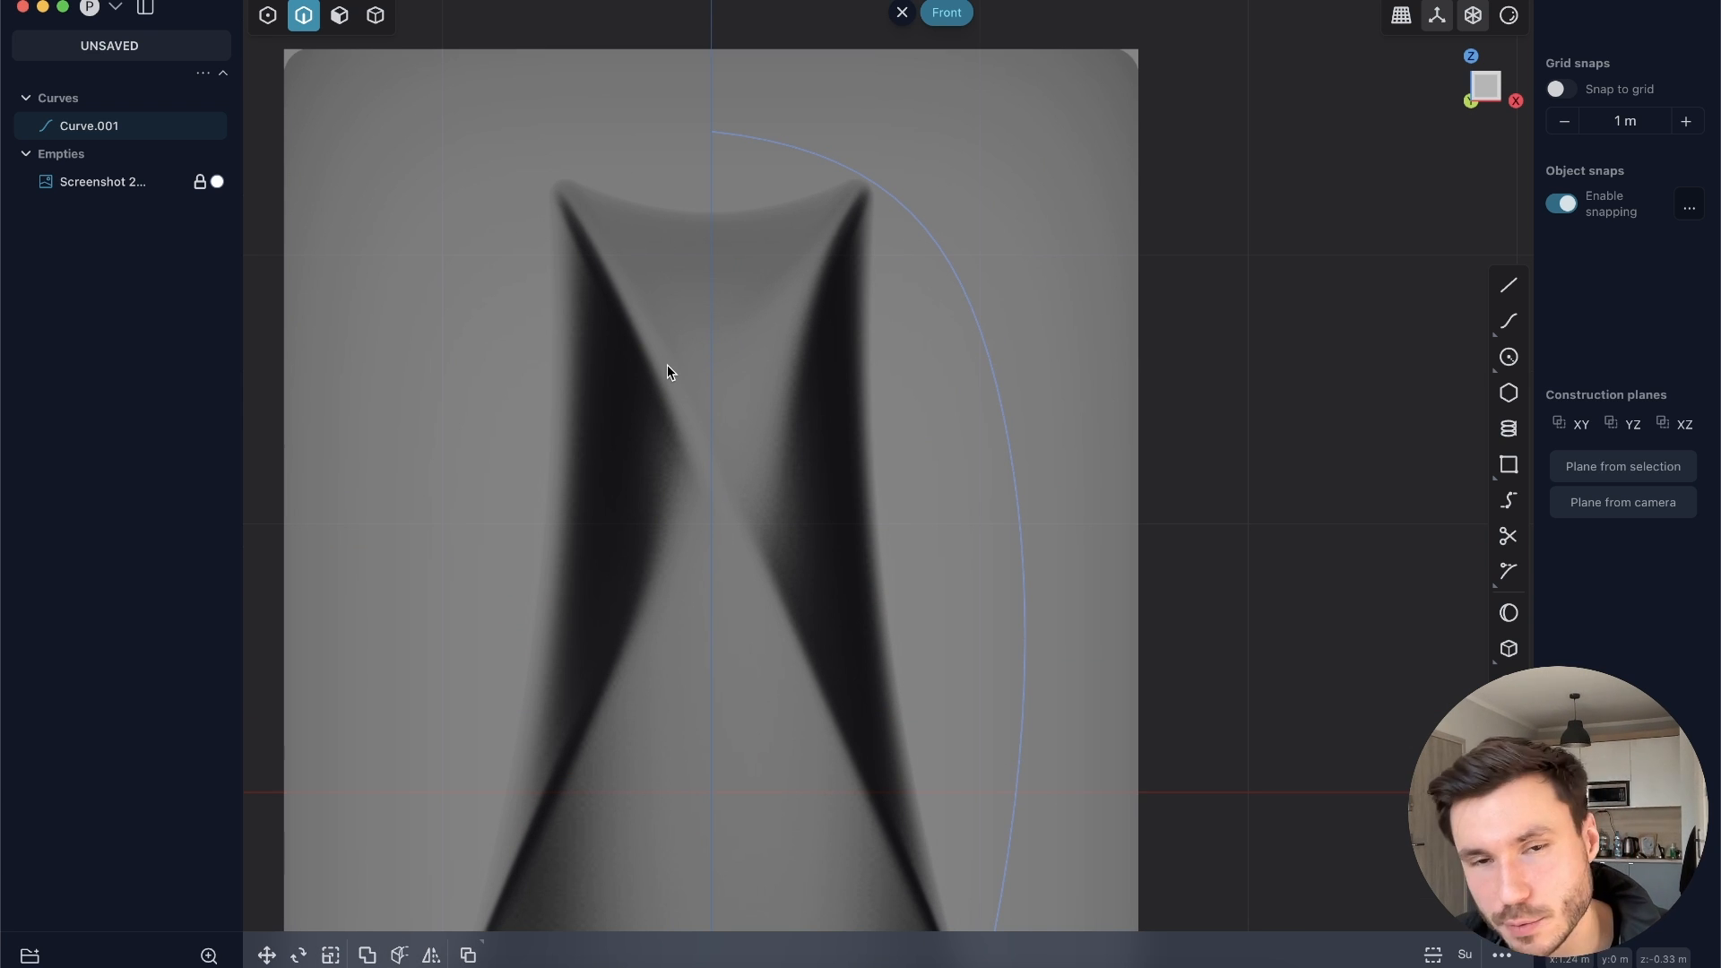
scroll(787, 371, down, 3)
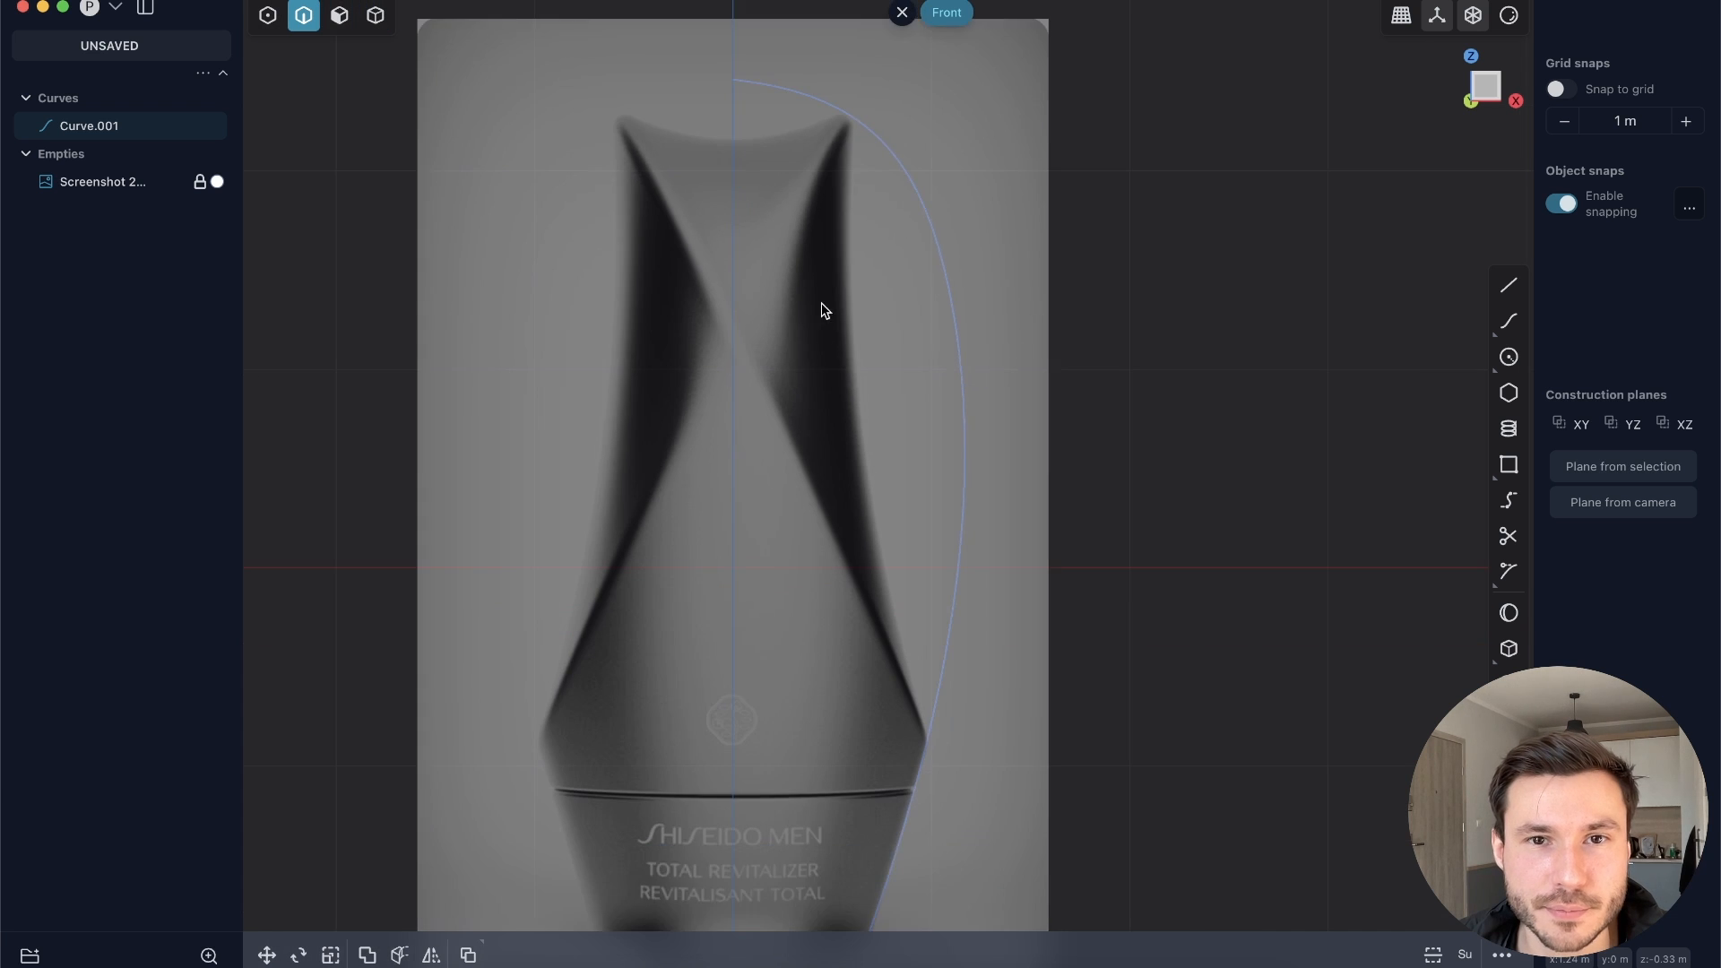
scroll(923, 394, down, 3)
Step: Revolve the profile curve 360 degrees about the vertical centre axis
click(947, 449)
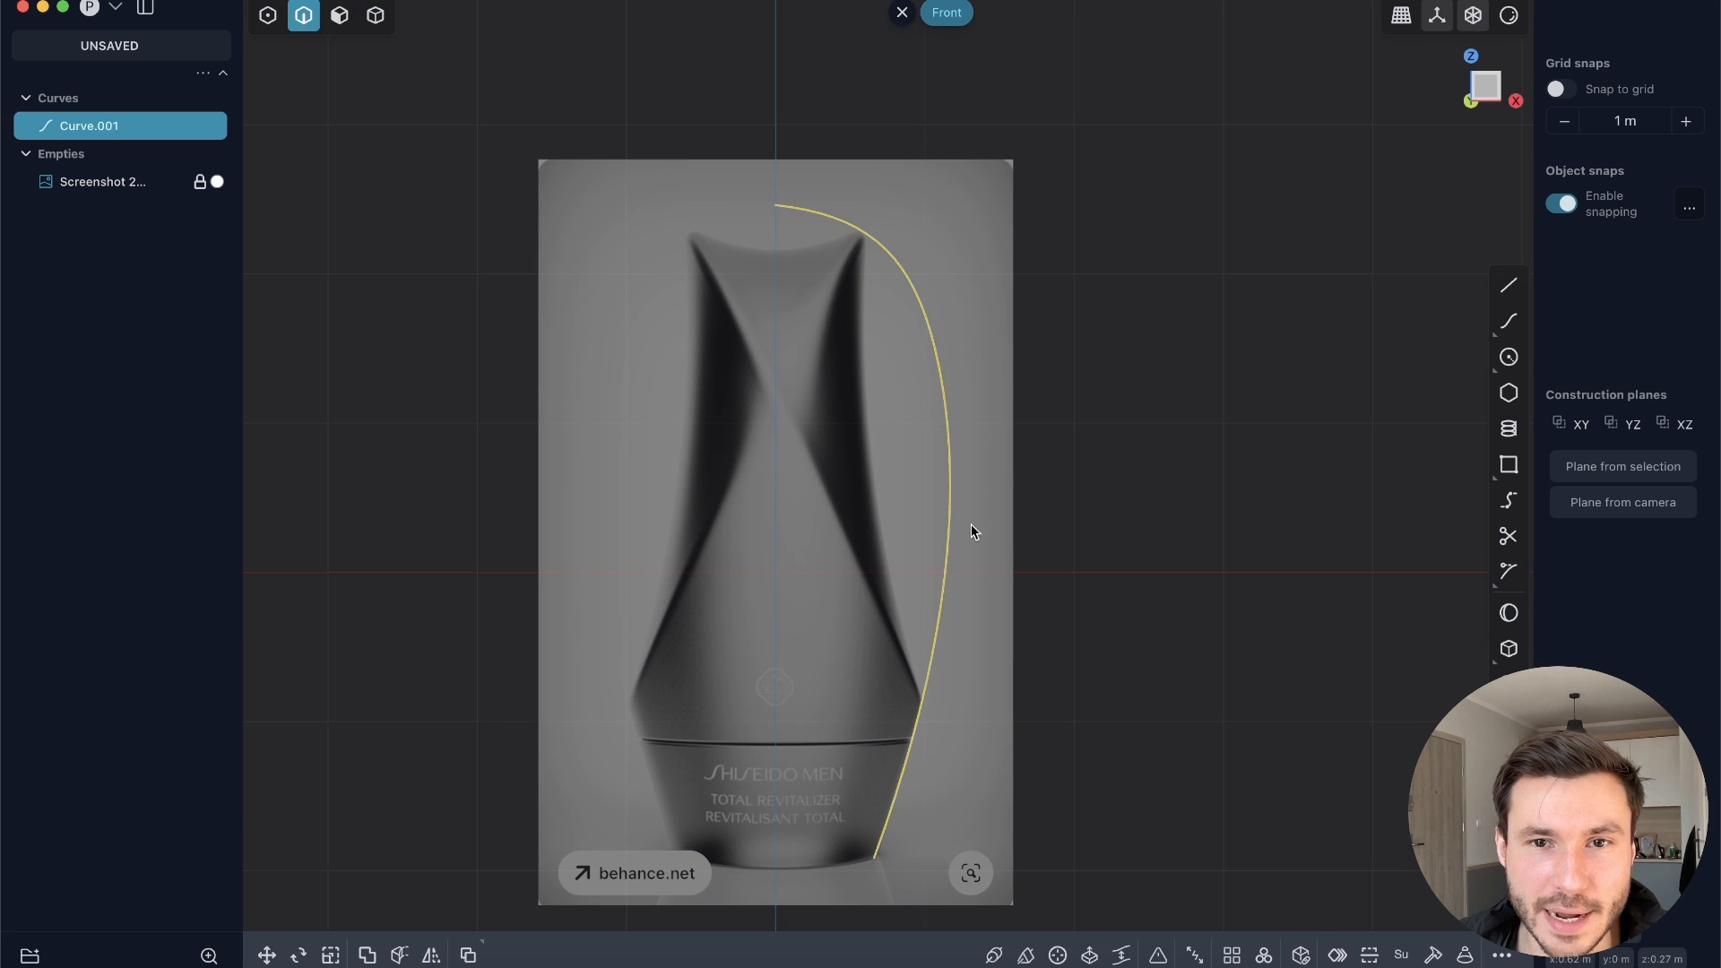
scroll(971, 523, down, 2)
click(1058, 955)
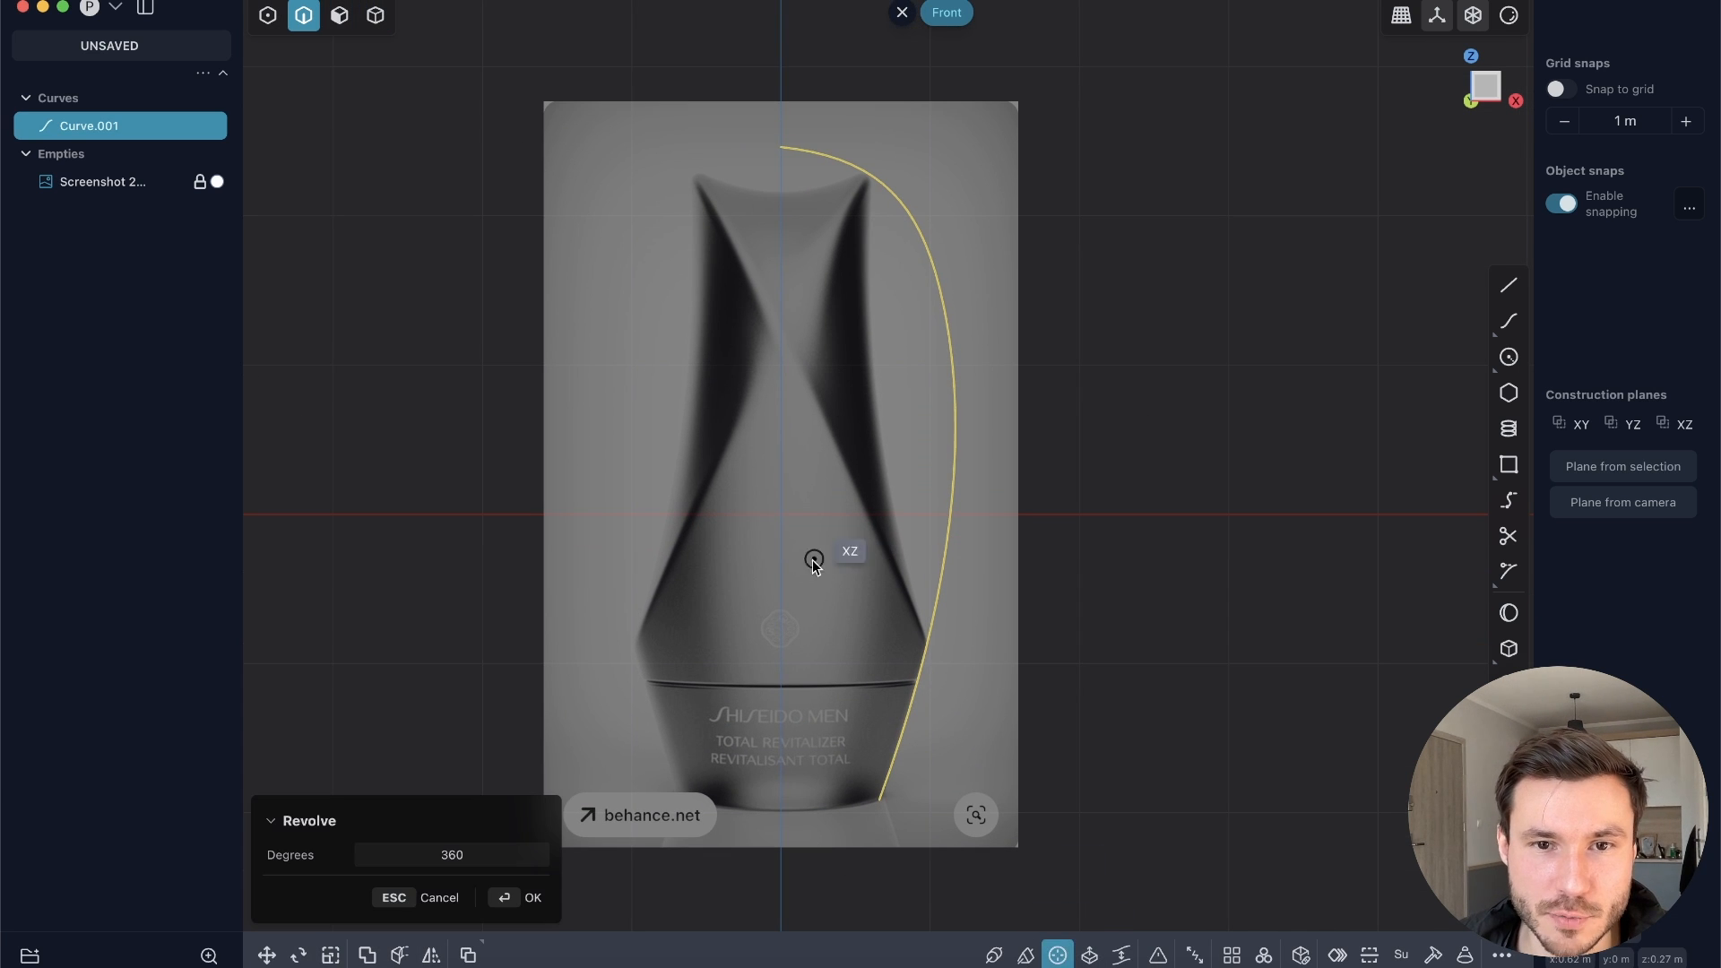
click(781, 708)
key(Return)
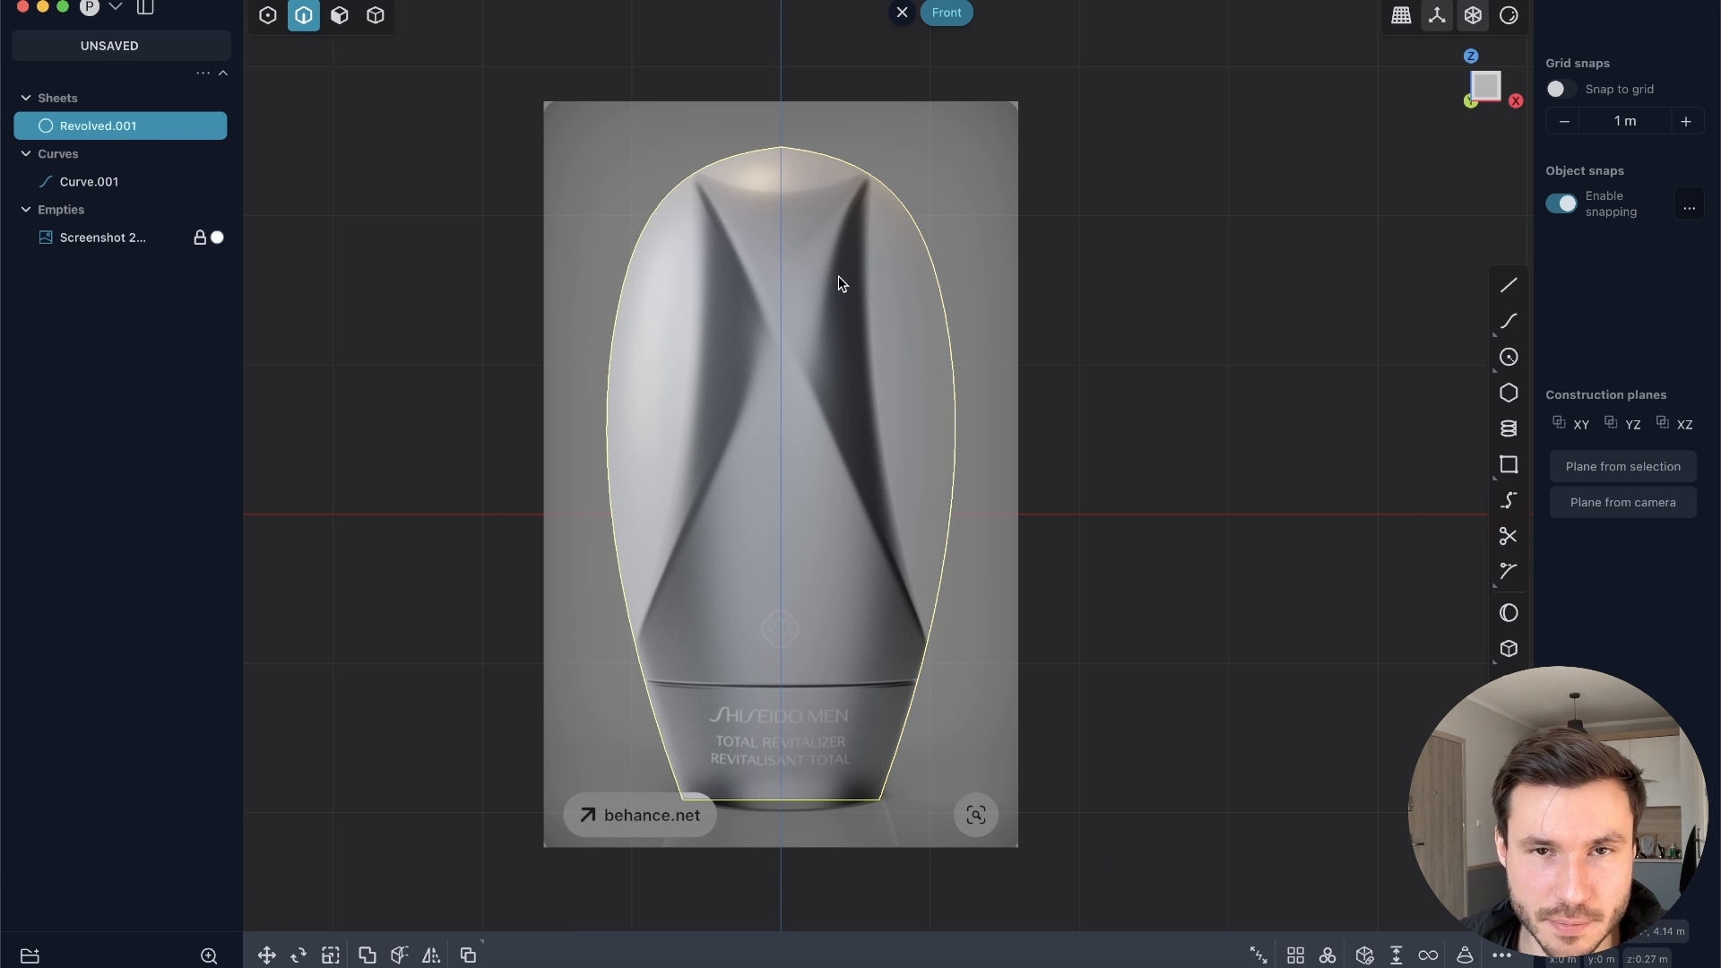
Step: Delete the original profile curve lying on the revolved surface
scroll(826, 196, up, 4)
middle_drag(826, 195, 818, 291)
scroll(818, 290, up, 3)
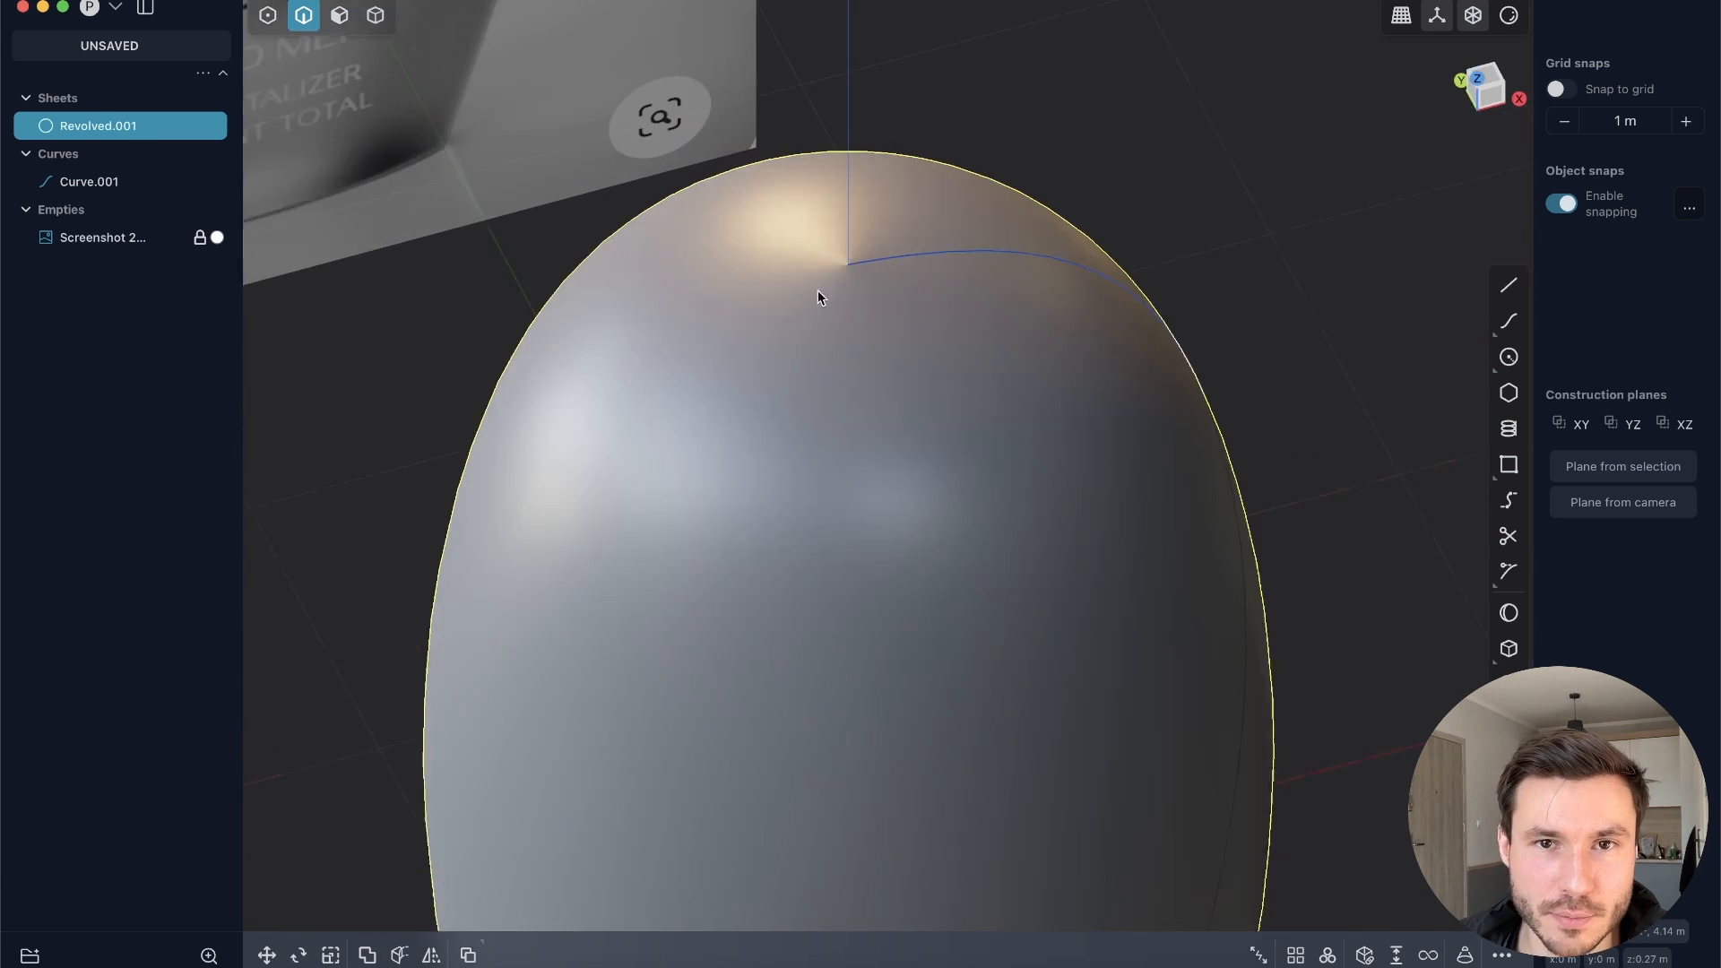
scroll(818, 297, up, 2)
scroll(865, 278, up, 2)
click(880, 267)
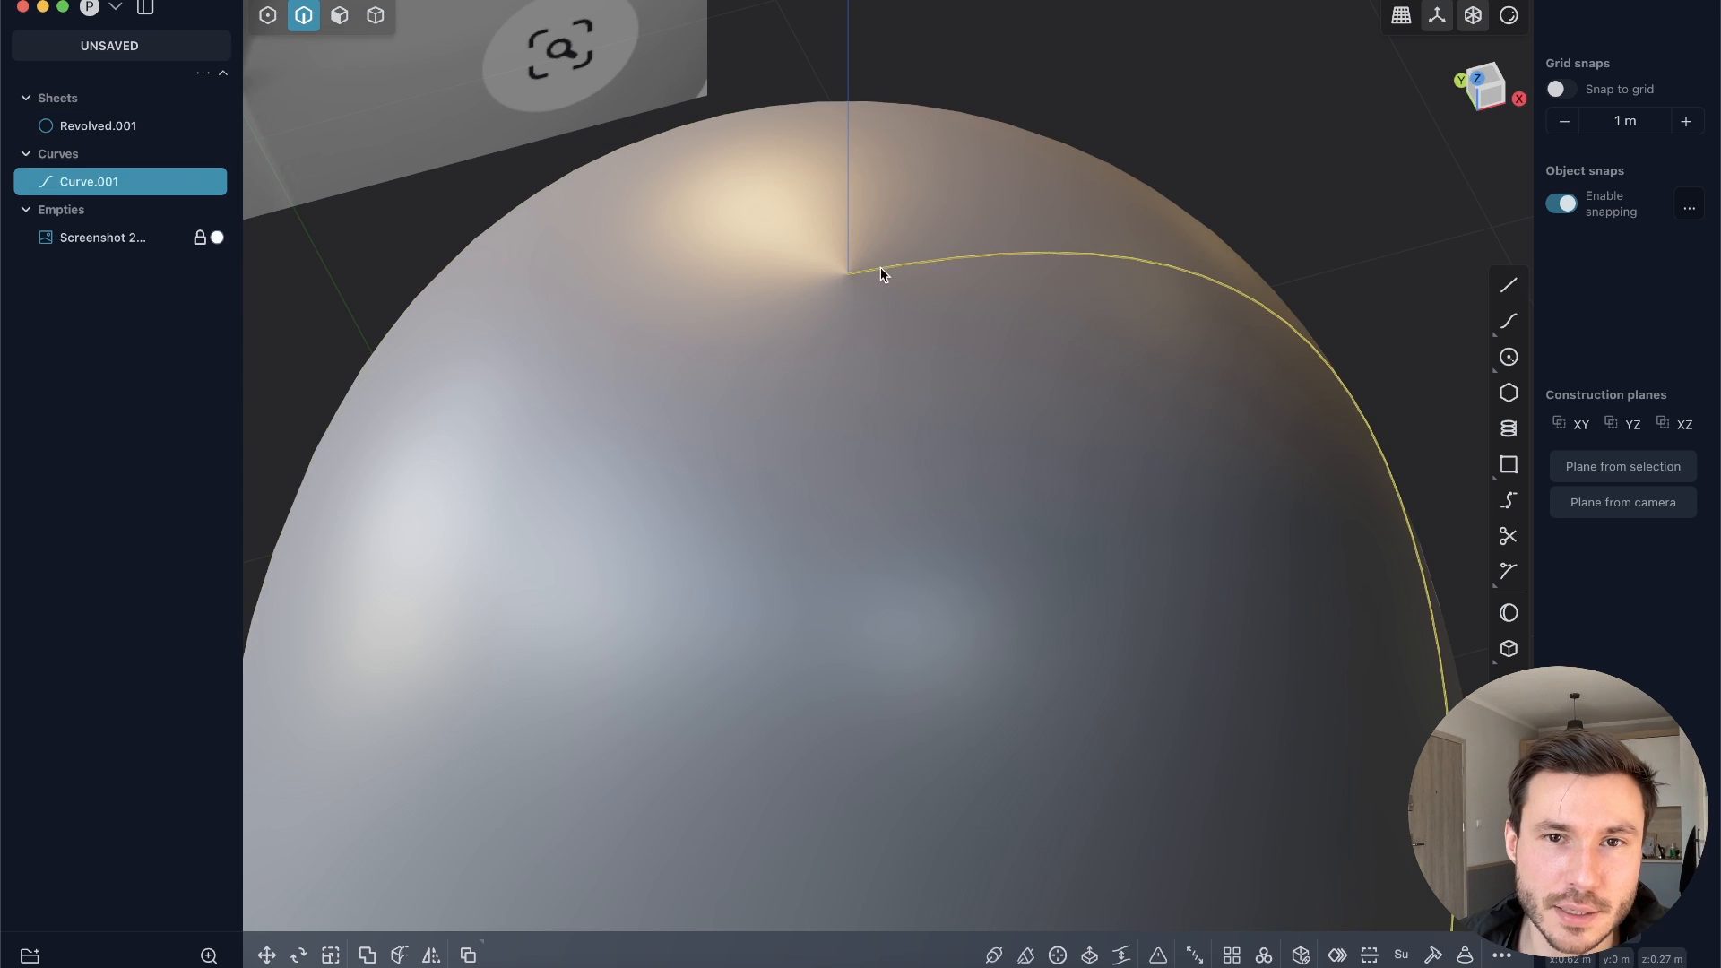
key(Delete)
Step: In the top view, draw a line along the X axis across the revolved body and cut the body with it
scroll(879, 269, down, 3)
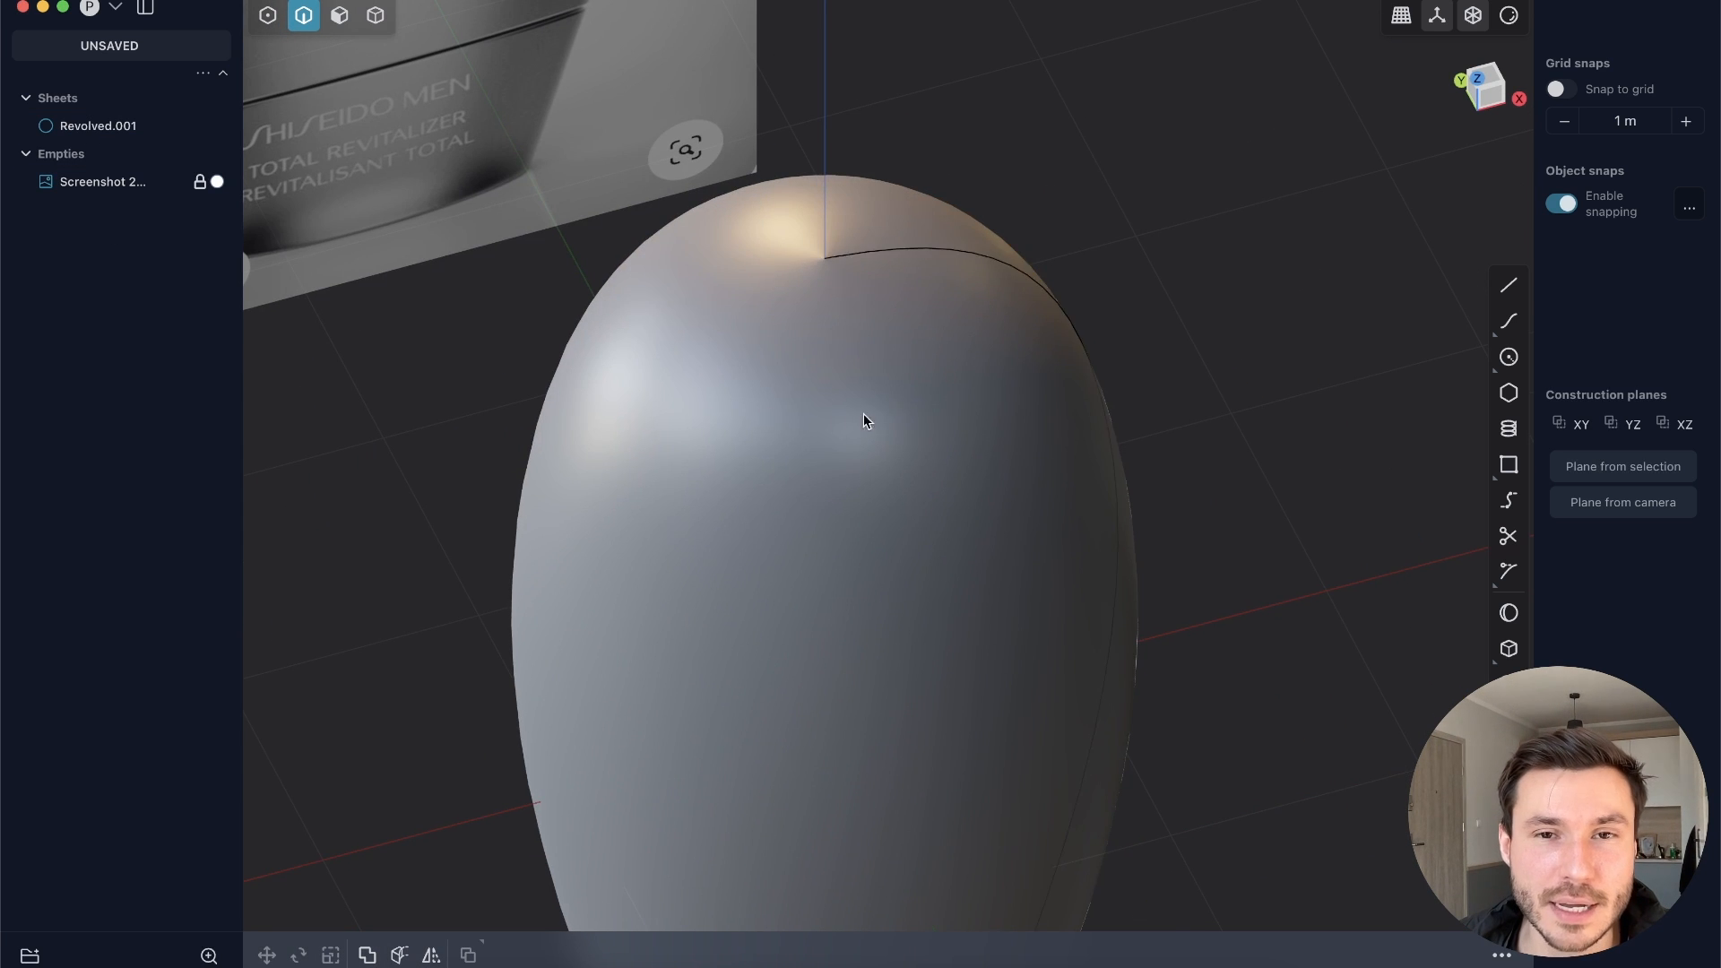
scroll(865, 419, down, 5)
middle_drag(866, 423, 1195, 322)
click(1488, 79)
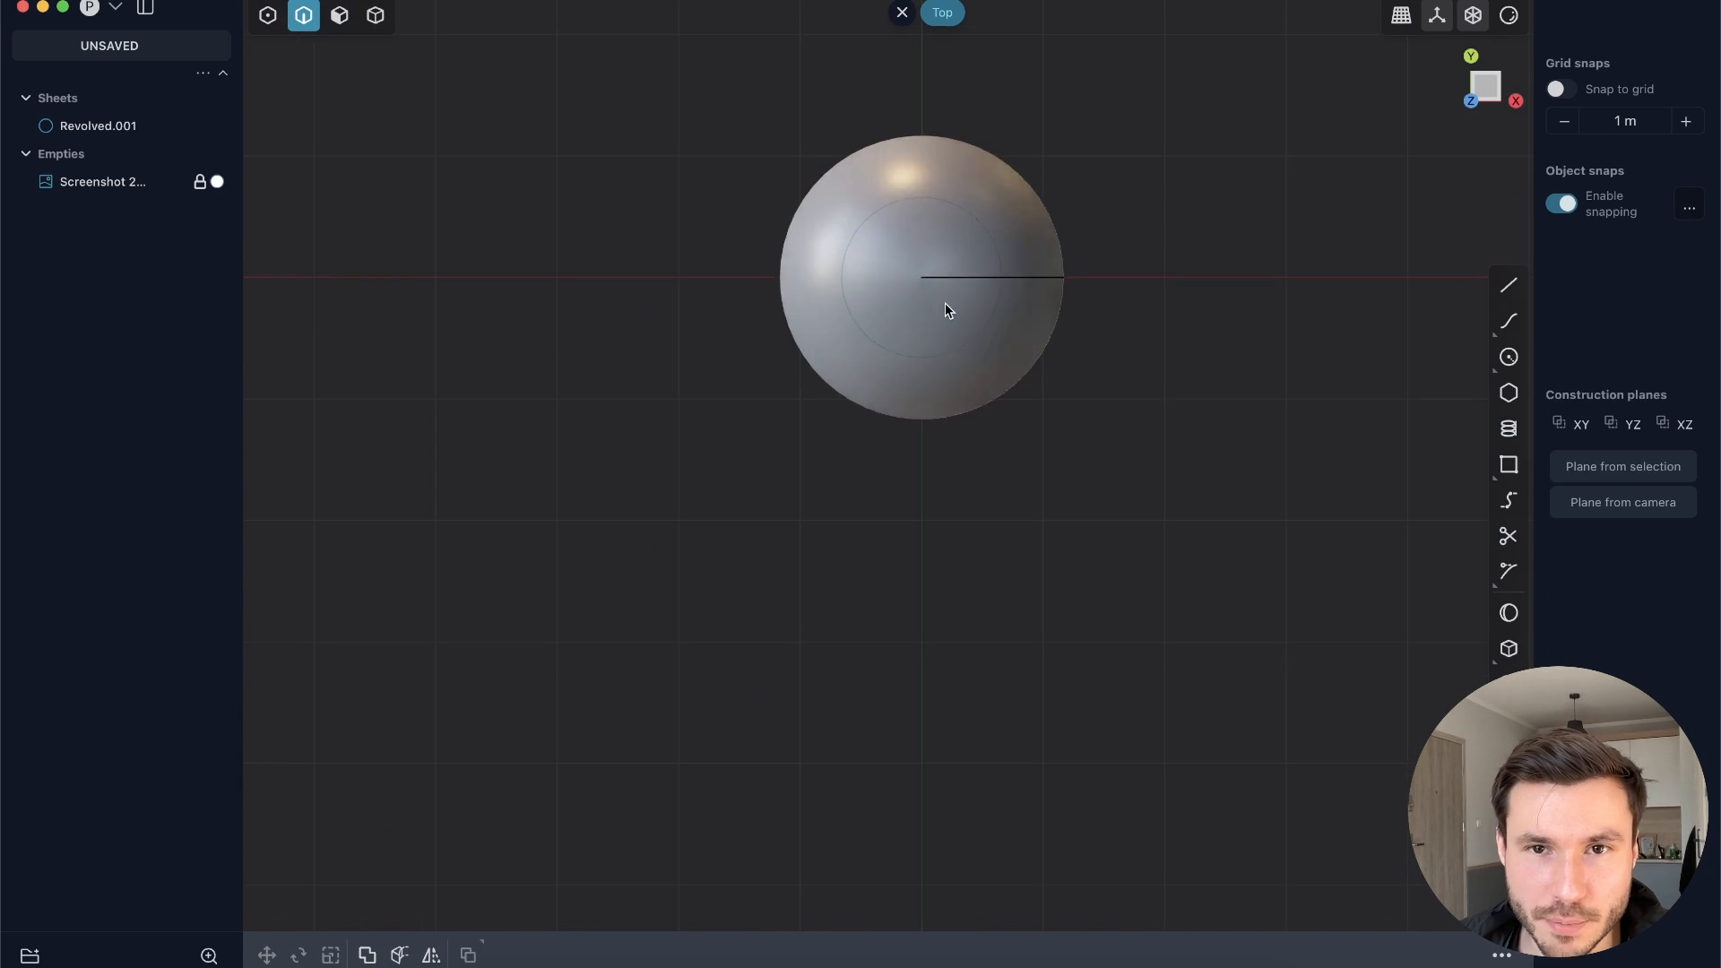
key(l)
click(499, 374)
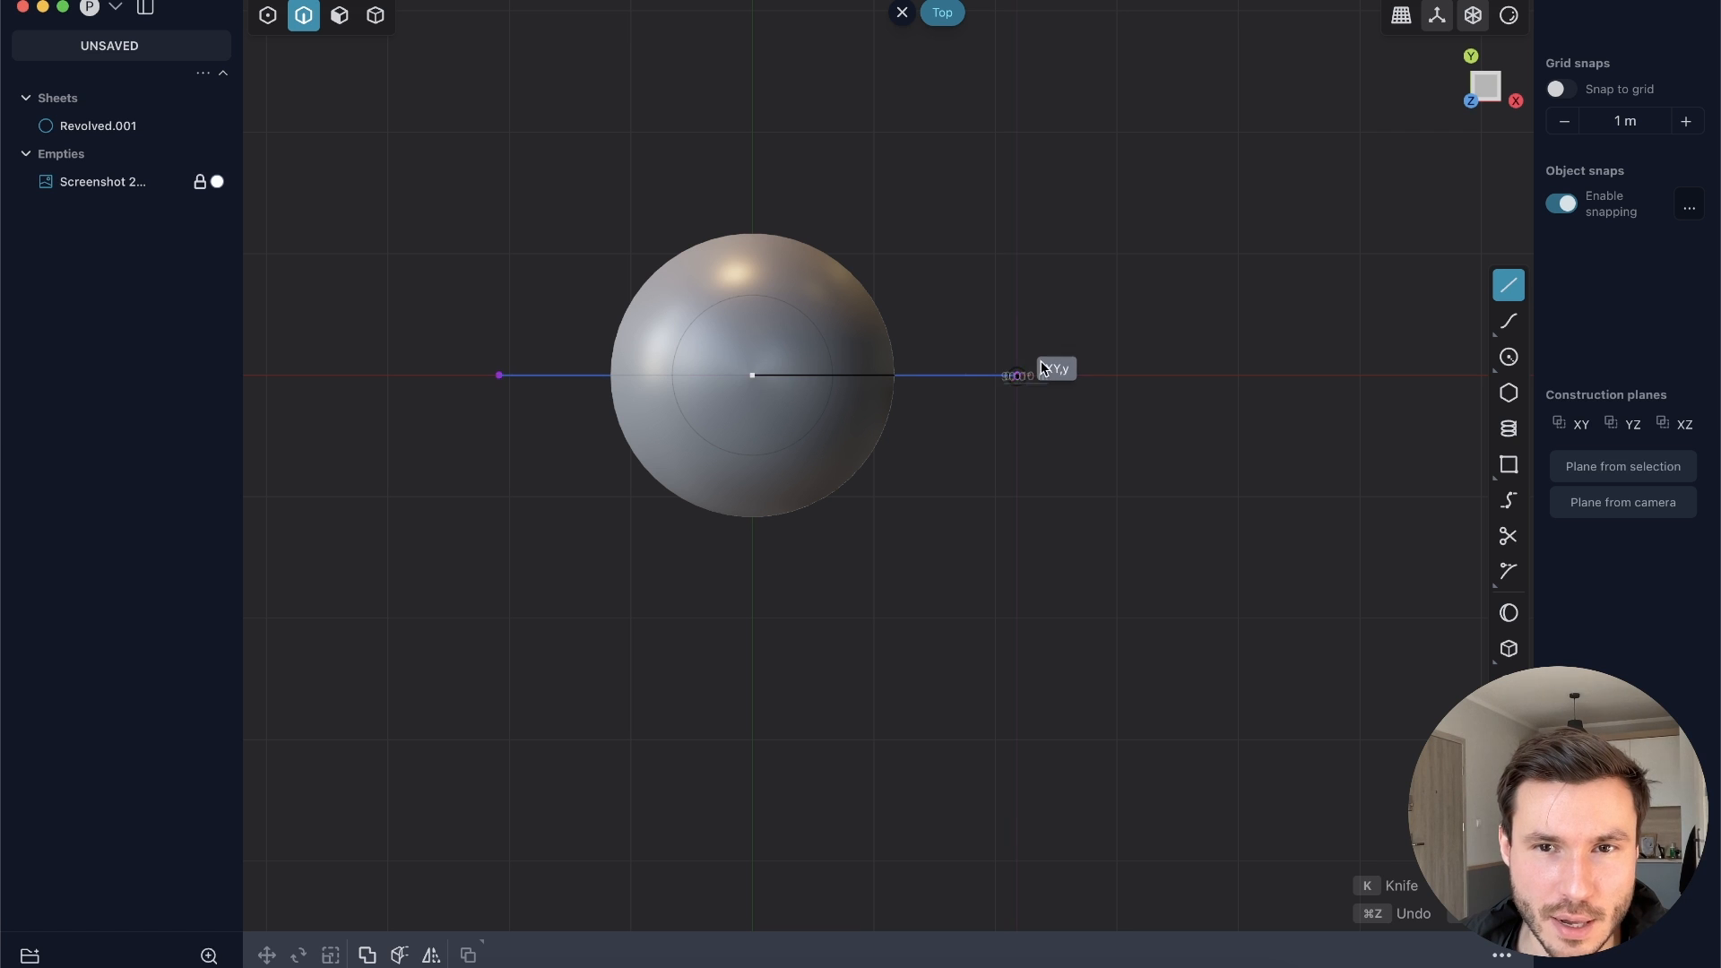
click(1017, 375)
key(c)
right_click(908, 286)
click(908, 290)
Step: Delete the back half of the cut body and the cutting line
key(5)
click(852, 314)
key(x)
middle_drag(782, 453, 916, 355)
key(2)
click(852, 449)
key(x)
Step: In the front view, draw a straight diagonal line along the crease from above the bottle's upper right corner past its lower left corner
middle_drag(852, 450, 683, 316)
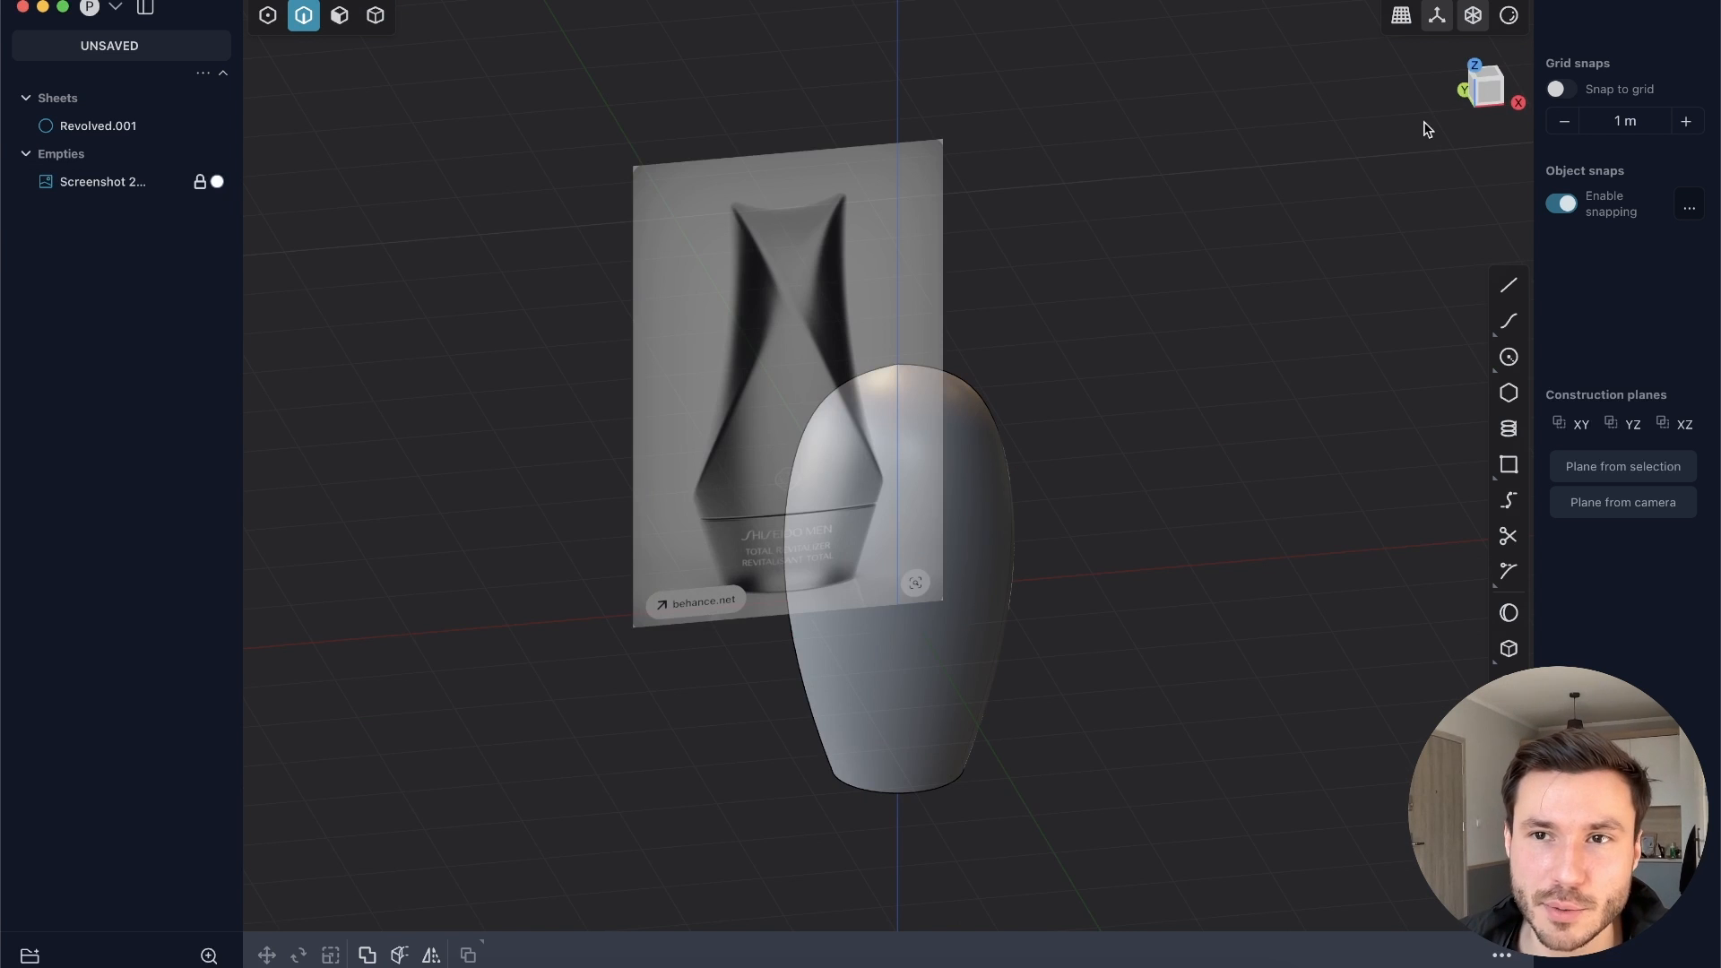
click(1492, 91)
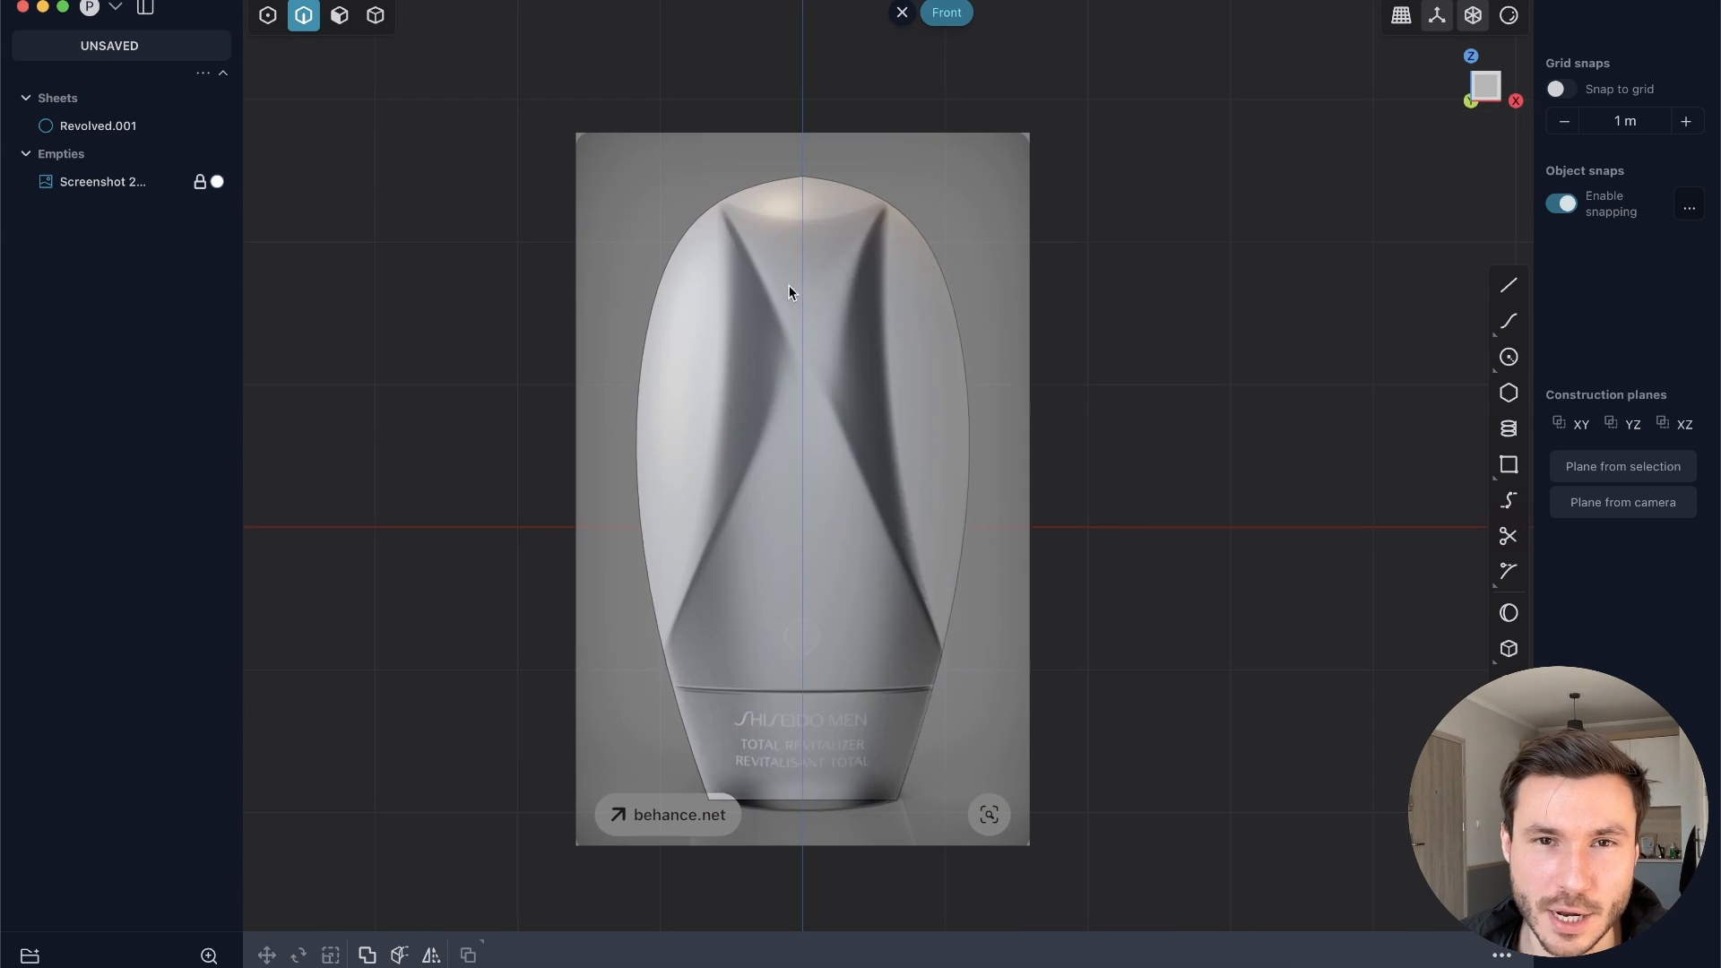
scroll(794, 298, up, 3)
scroll(746, 514, down, 2)
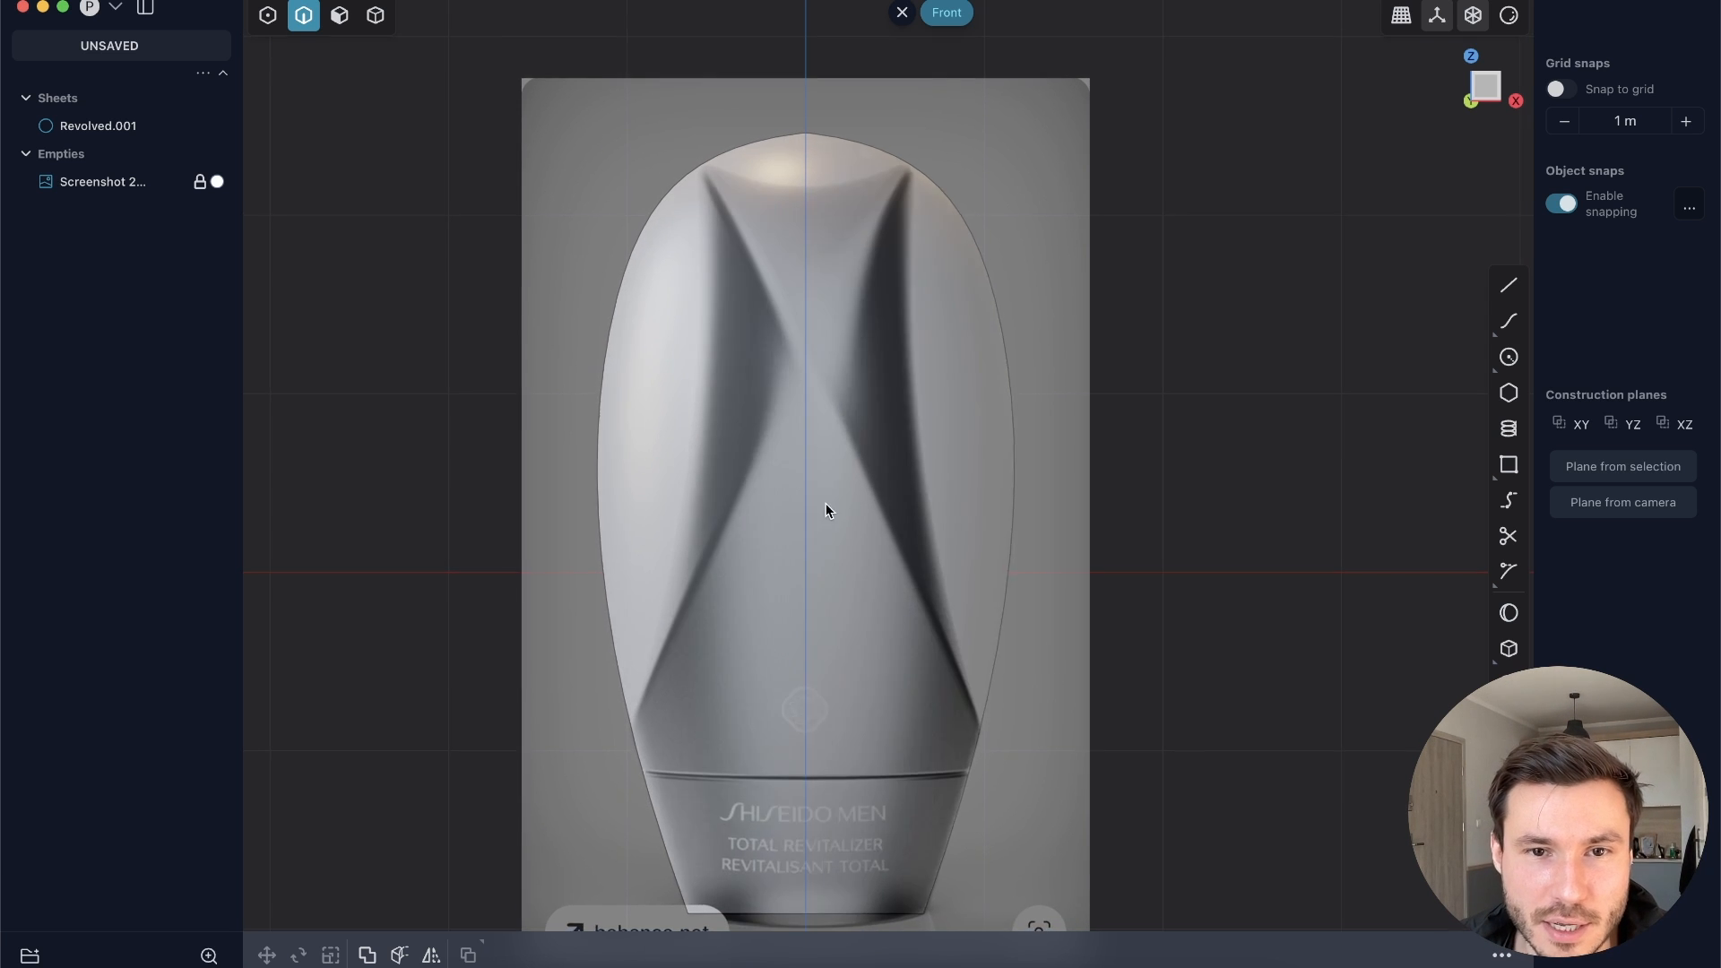
shift+middle_drag(786, 517, 839, 520)
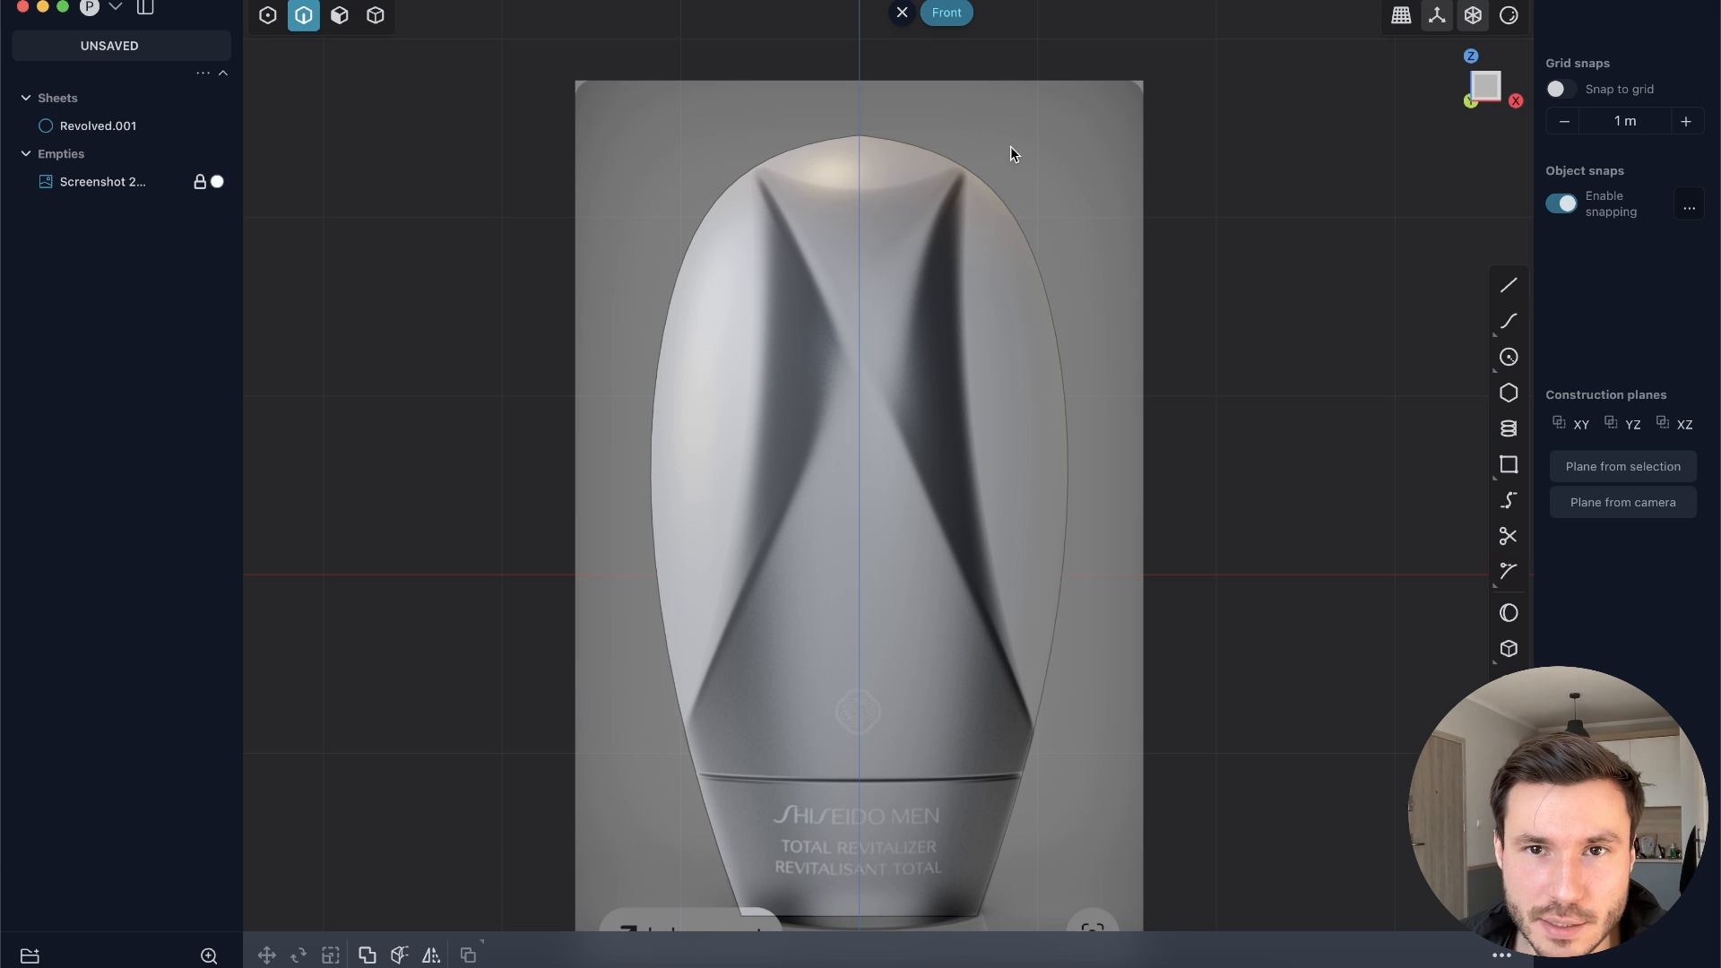
key(l)
click(985, 129)
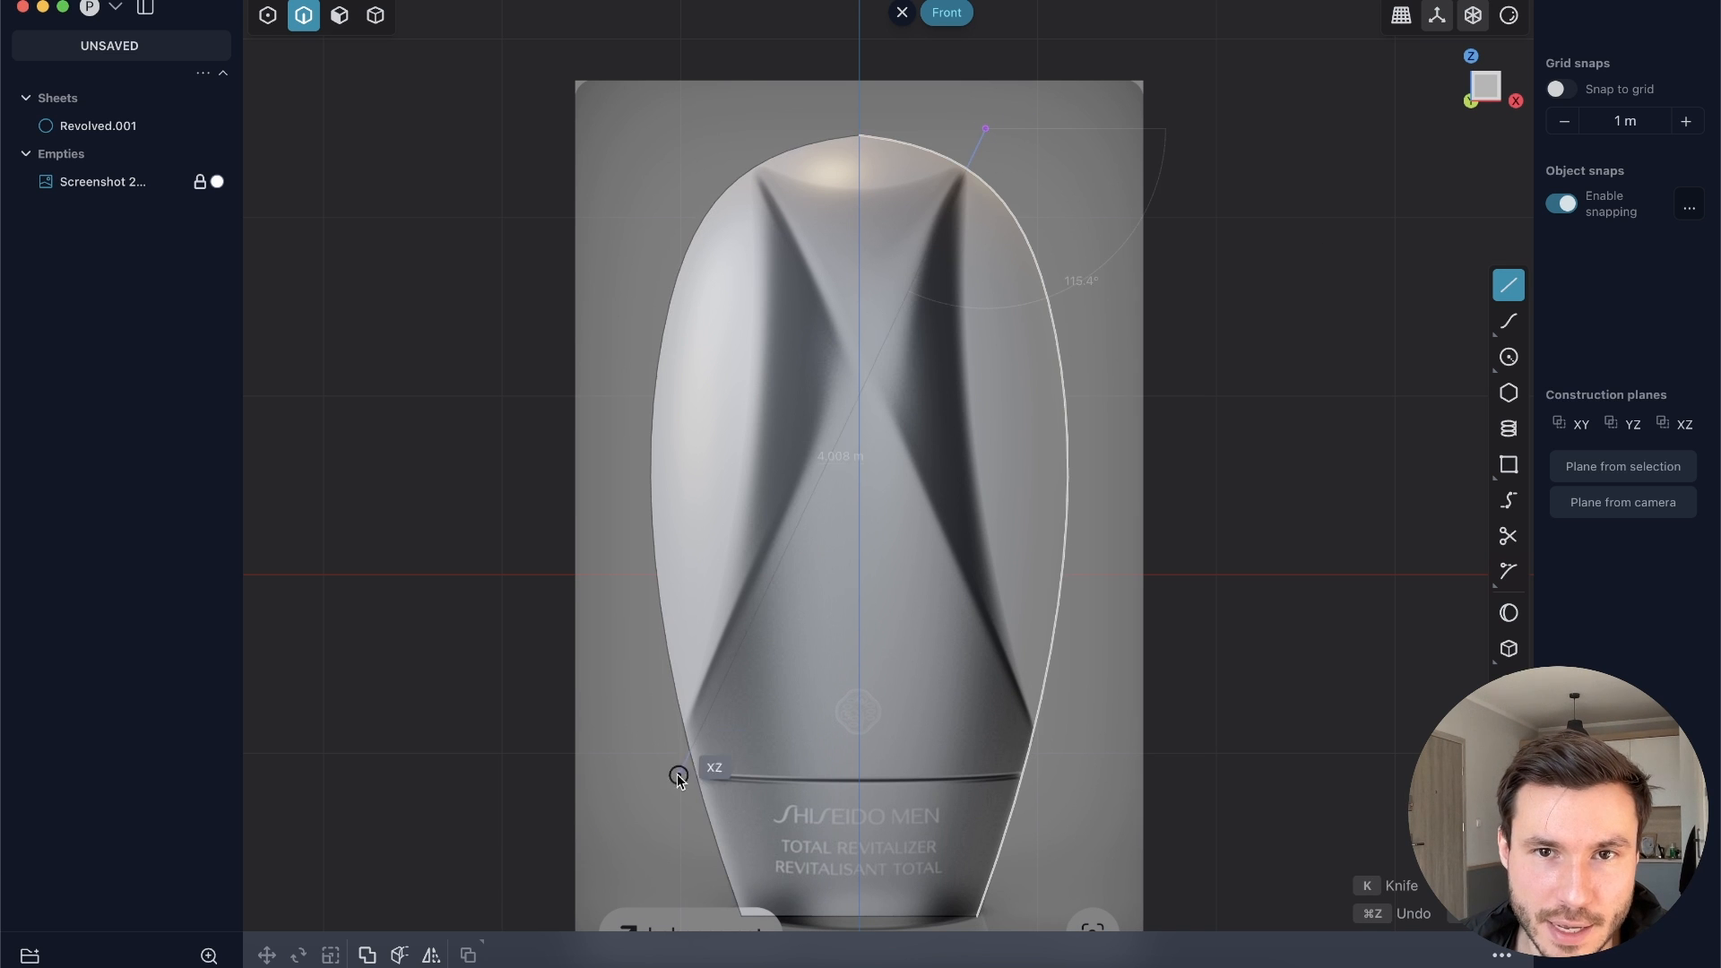
click(629, 838)
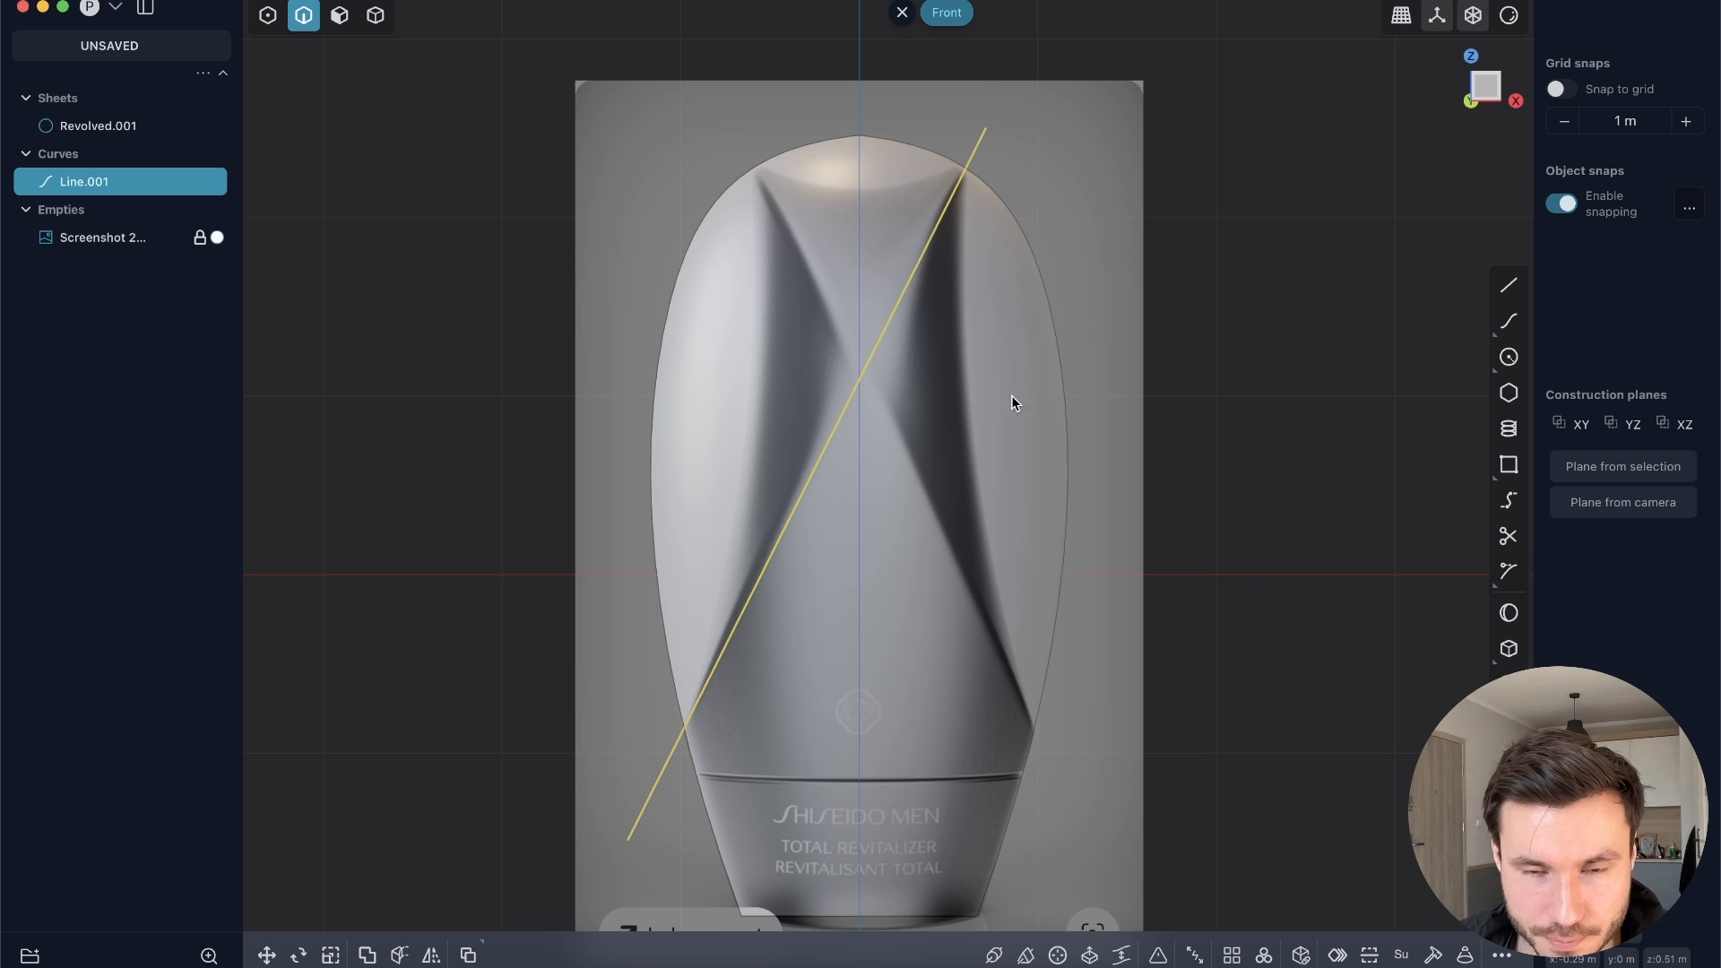
Step: Mirror the diagonal line across the X direction to form a symmetric cross
key(alt+x)
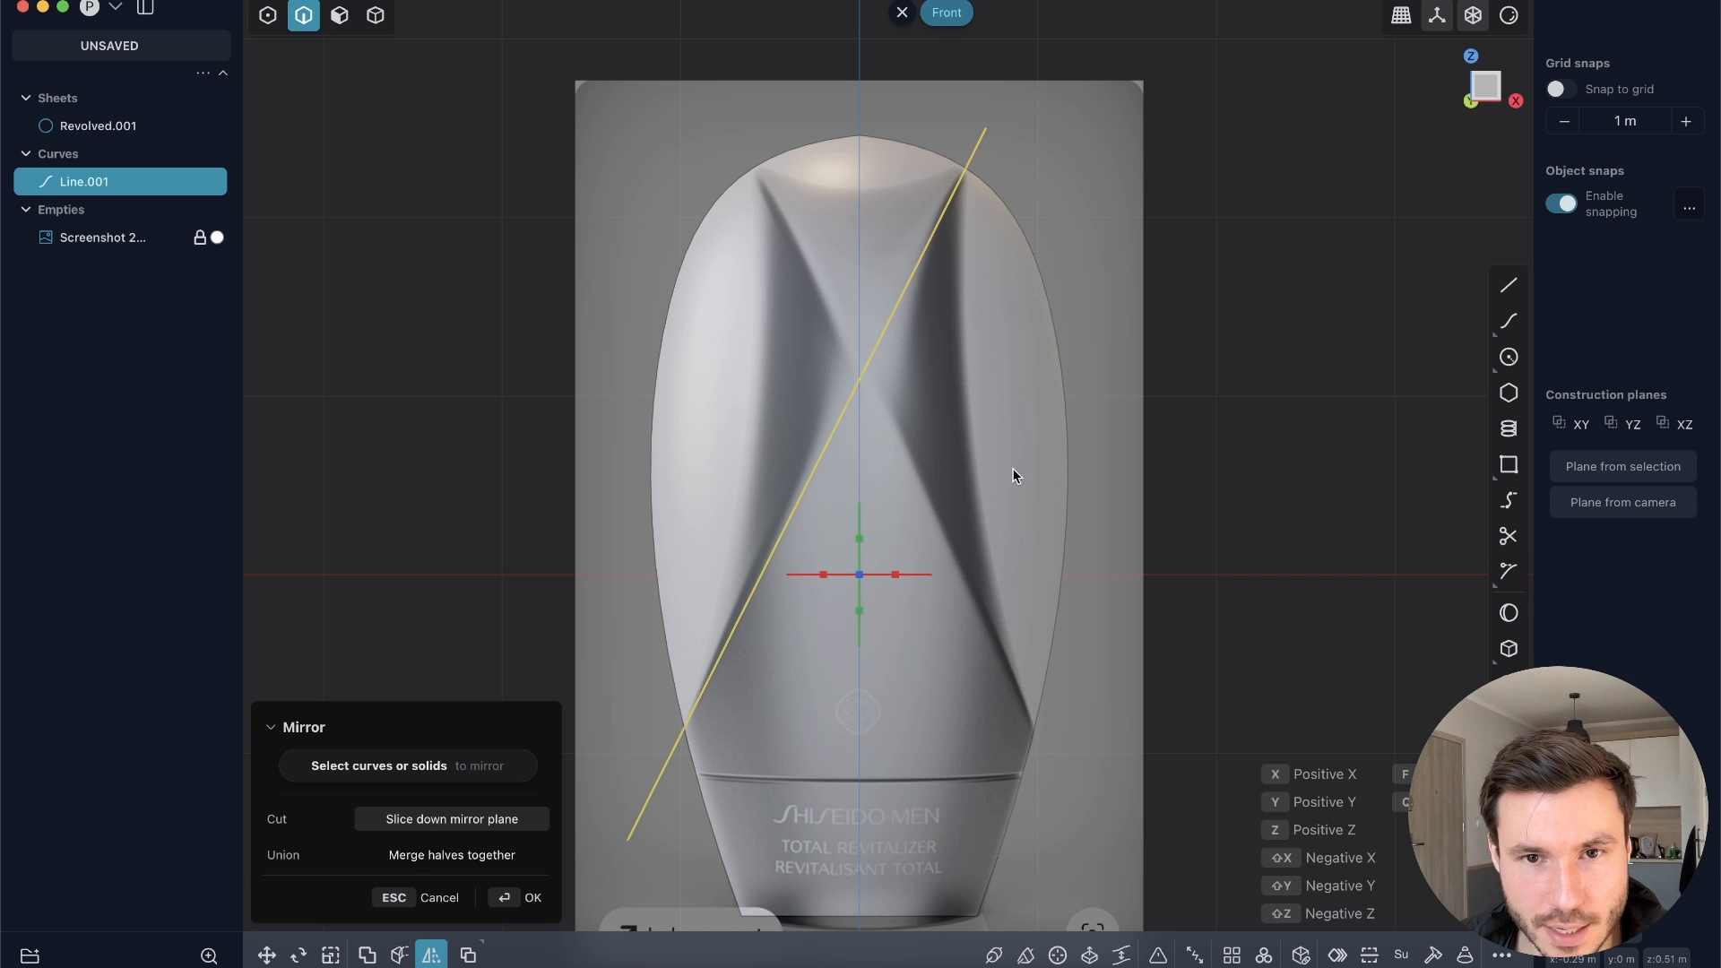
key(x)
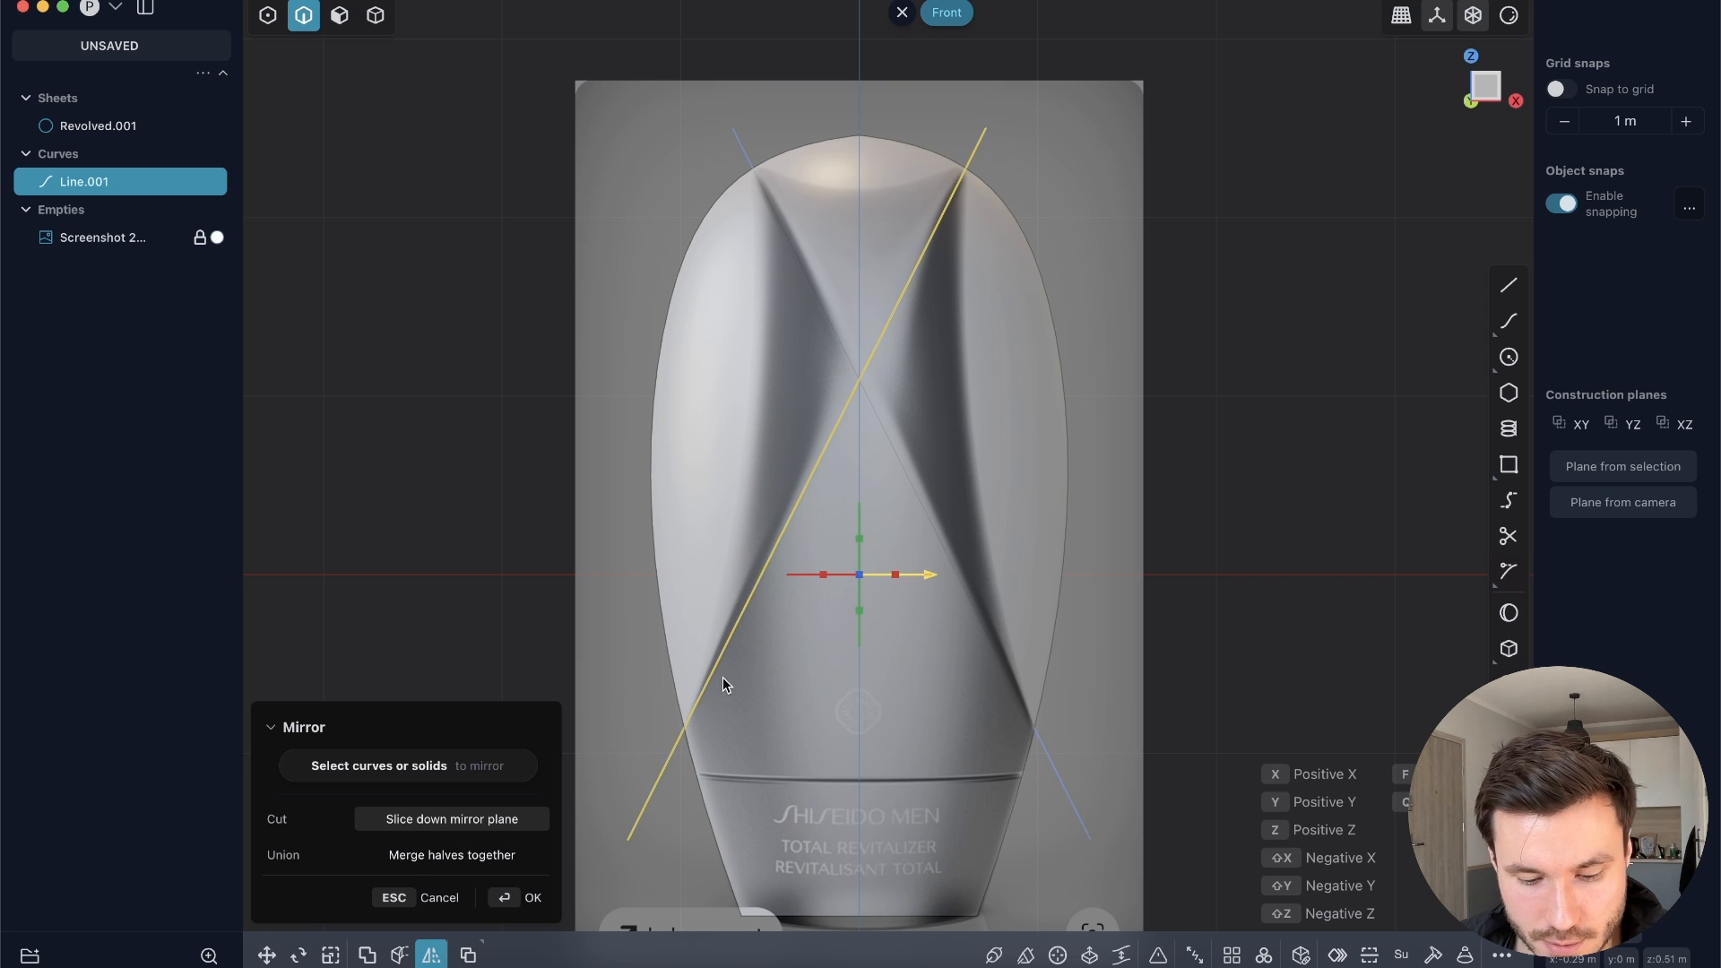
click(526, 900)
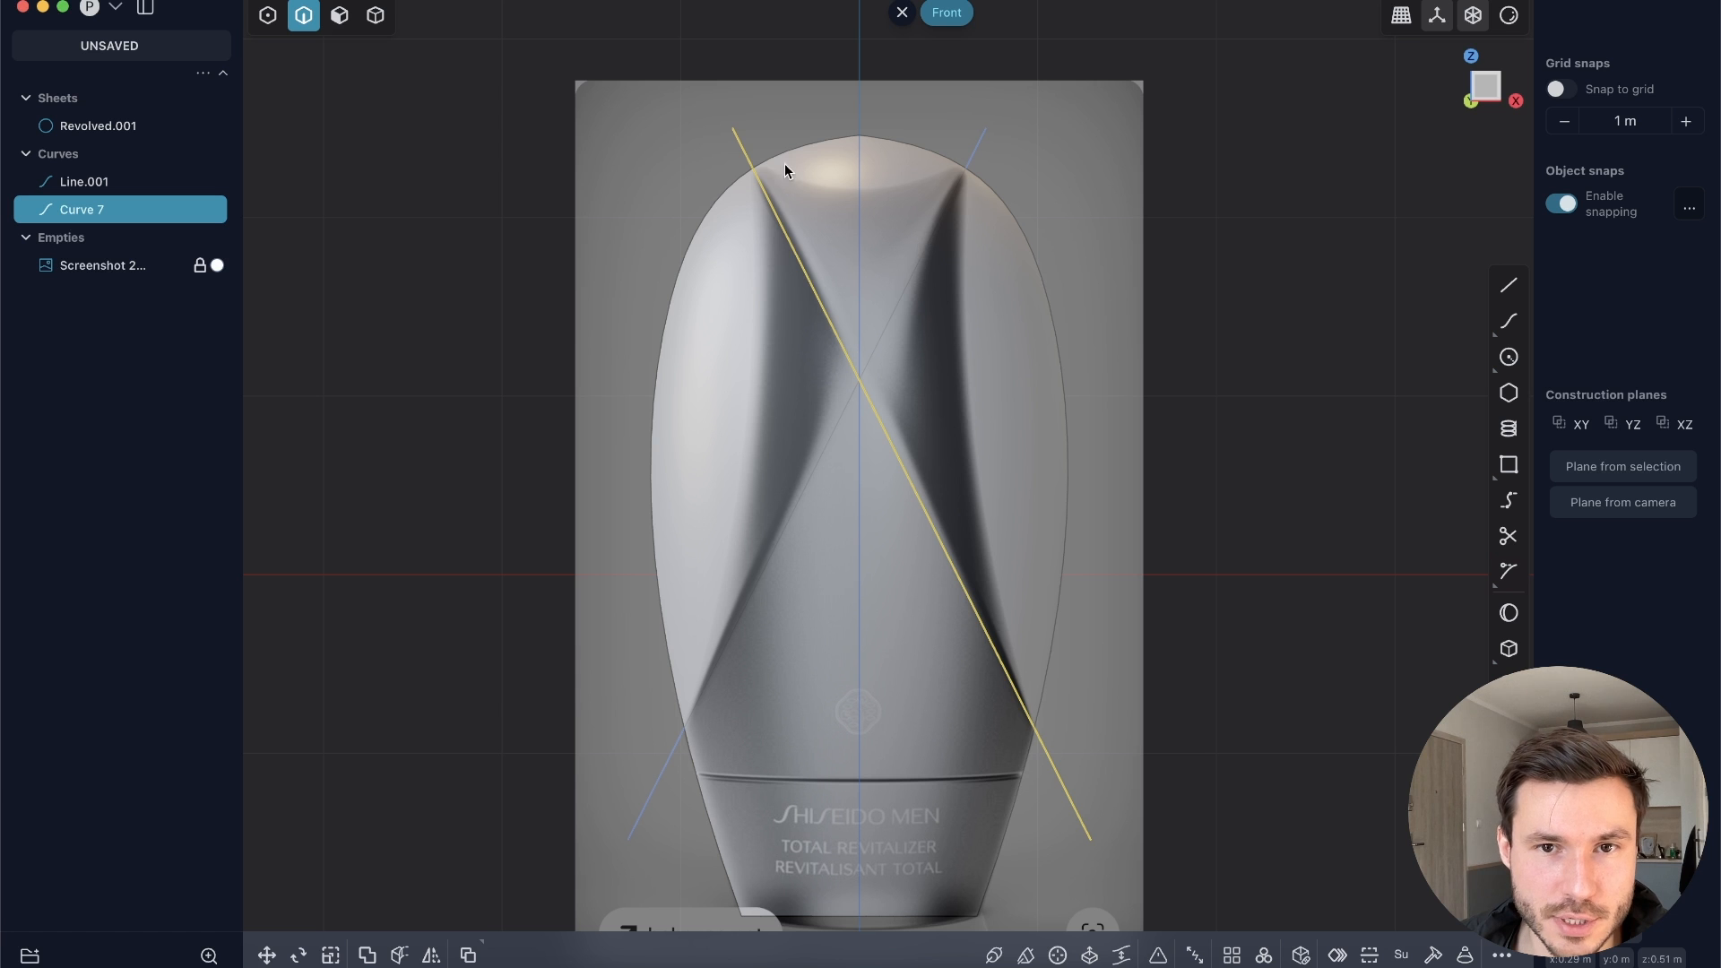
Step: Move both diagonal lines about -1.7 m along the Y axis, in front of the body
shift+click(911, 272)
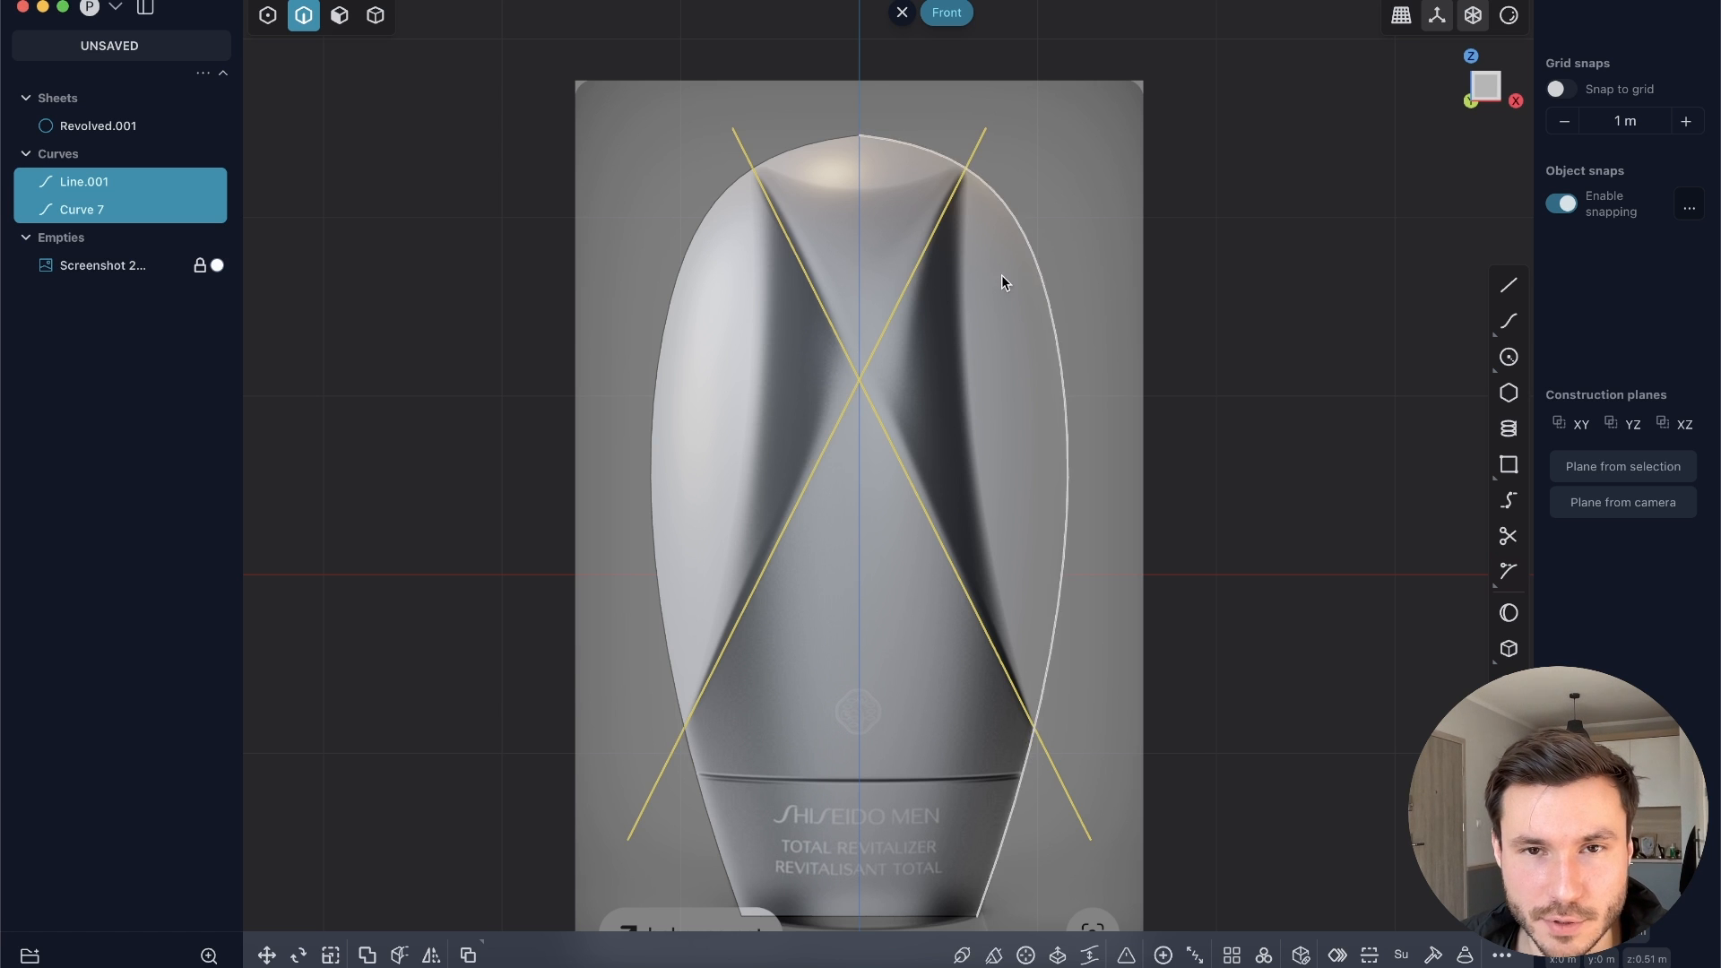
scroll(951, 296, down, 3)
middle_drag(915, 354, 692, 419)
key(g)
drag(1071, 342, 868, 396)
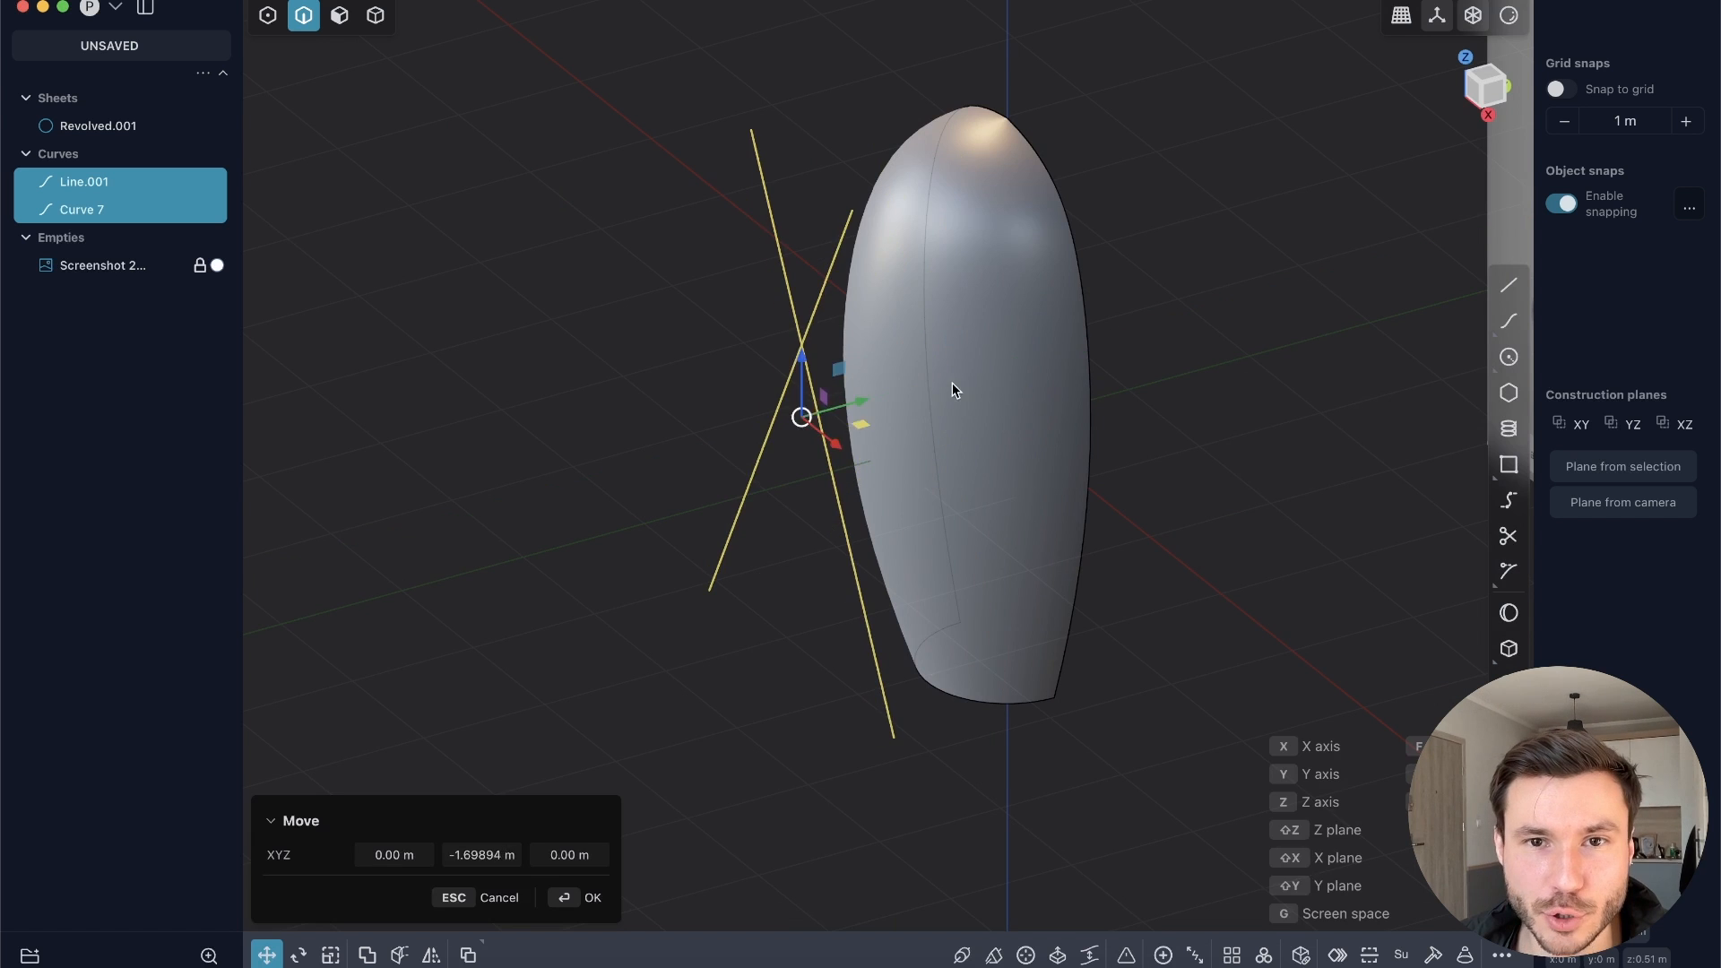
right_click(951, 383)
Step: Examine the half body's curved front face and the two crossing lines in front of it, ending in the front view with edge selection
middle_drag(929, 362, 1103, 296)
click(1486, 93)
scroll(1031, 296, up, 5)
middle_drag(947, 335, 650, 431)
click(929, 165)
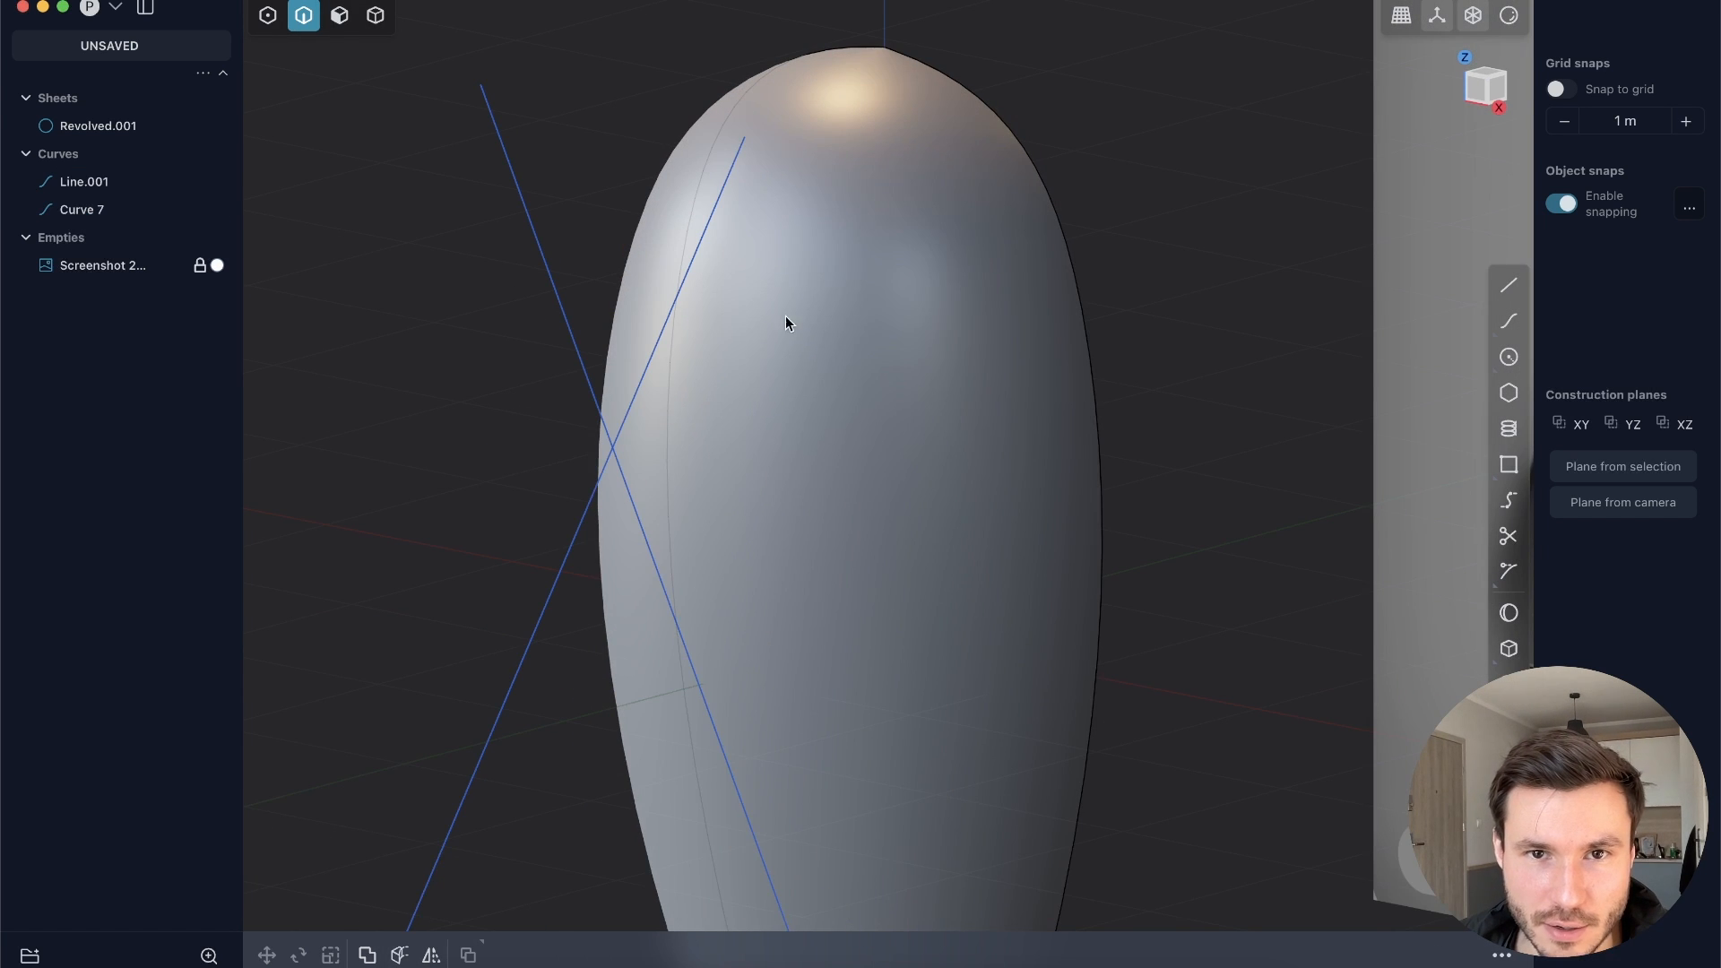
key(3)
click(891, 270)
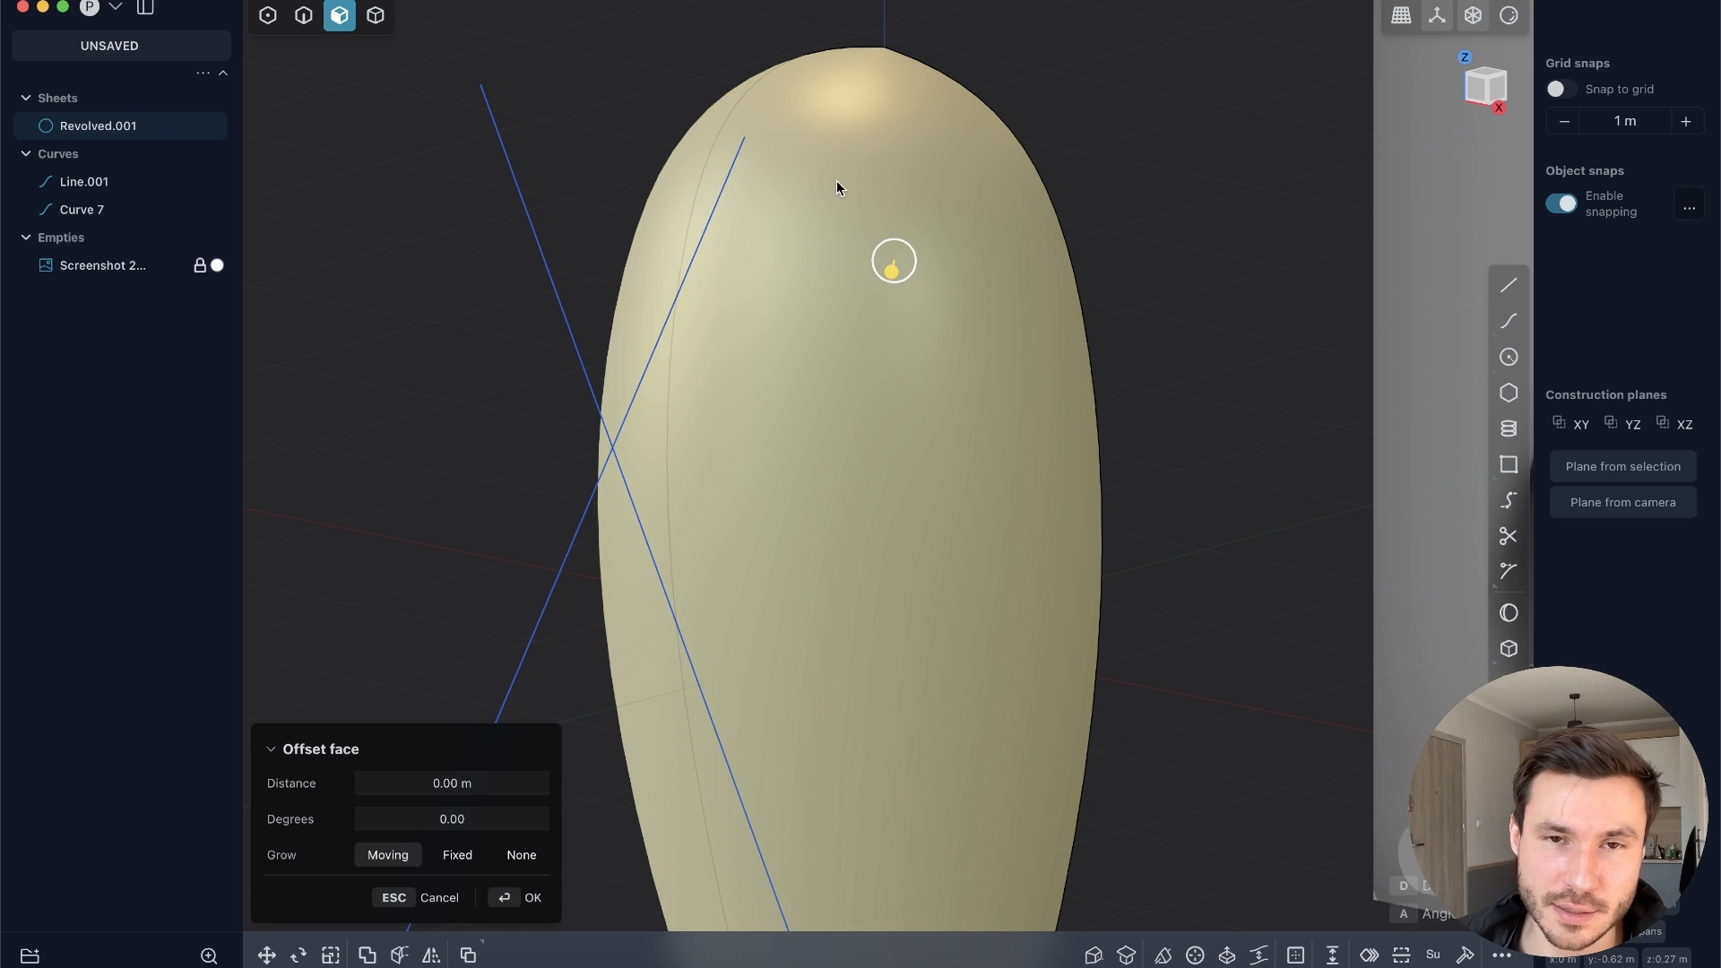
middle_drag(665, 472, 655, 439)
click(1139, 190)
click(1479, 93)
key(2)
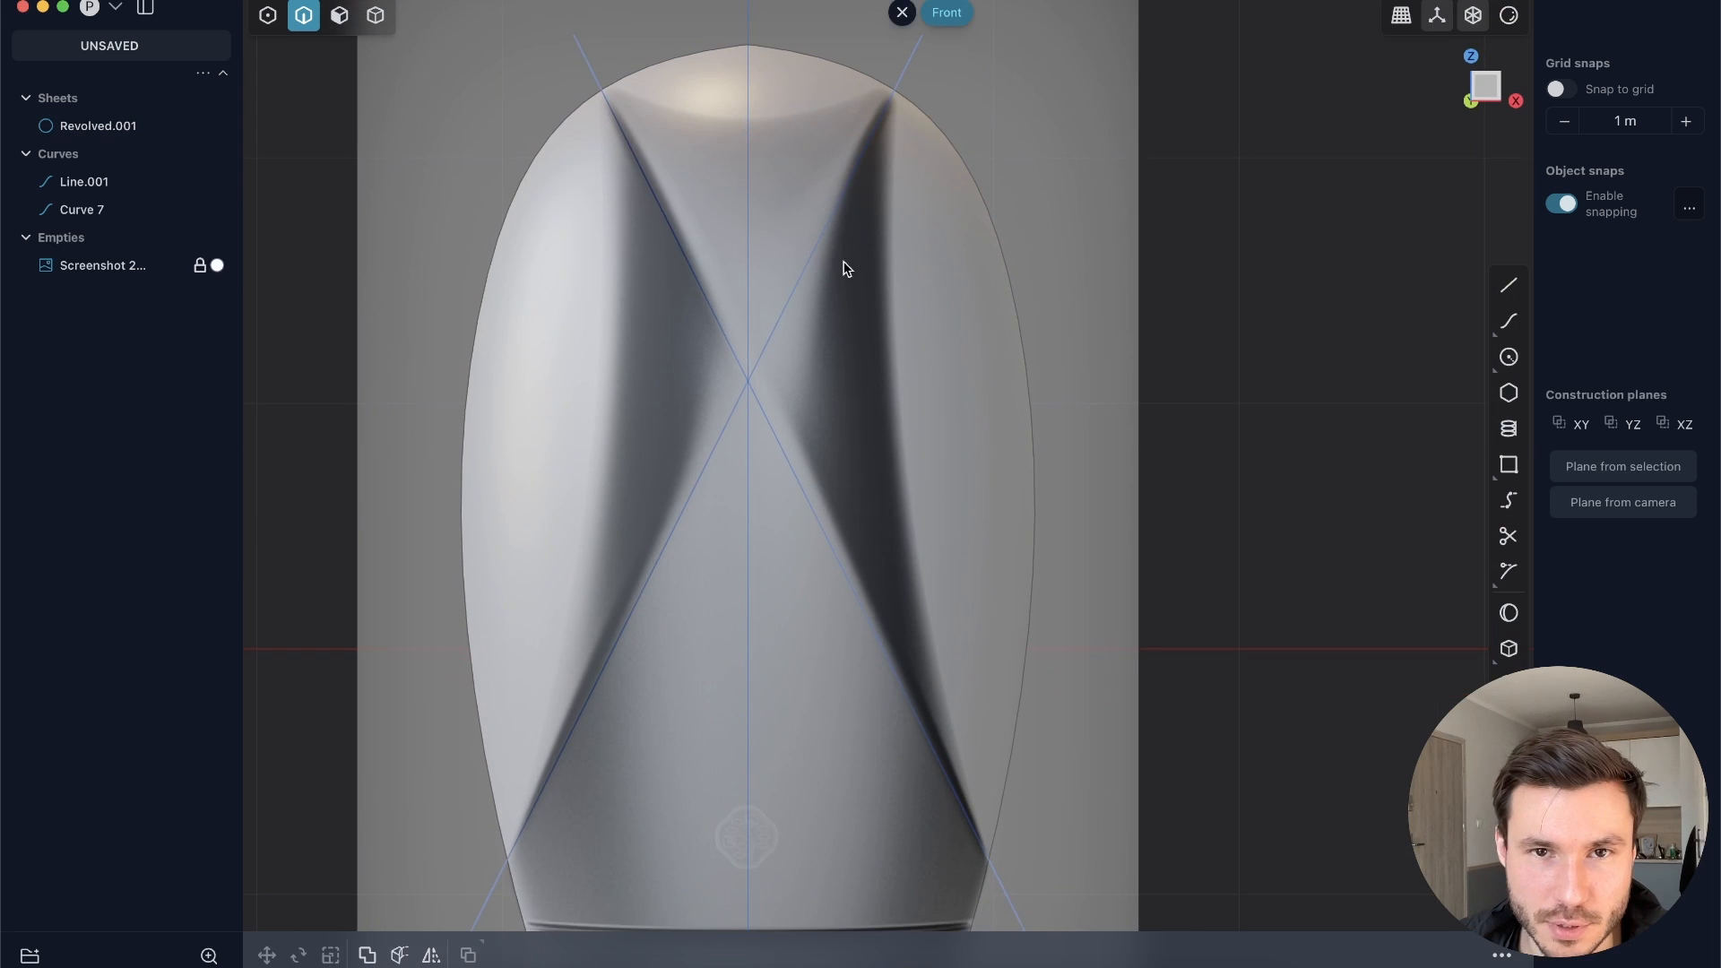
Step: Imprint the two crossing lines onto the half body using the Vector method with direction 0, -1, 0 and Bidirectional
click(798, 287)
shift+click(715, 321)
scroll(814, 375, down, 2)
shift+middle_drag(814, 359, 898, 385)
text(fimpr)
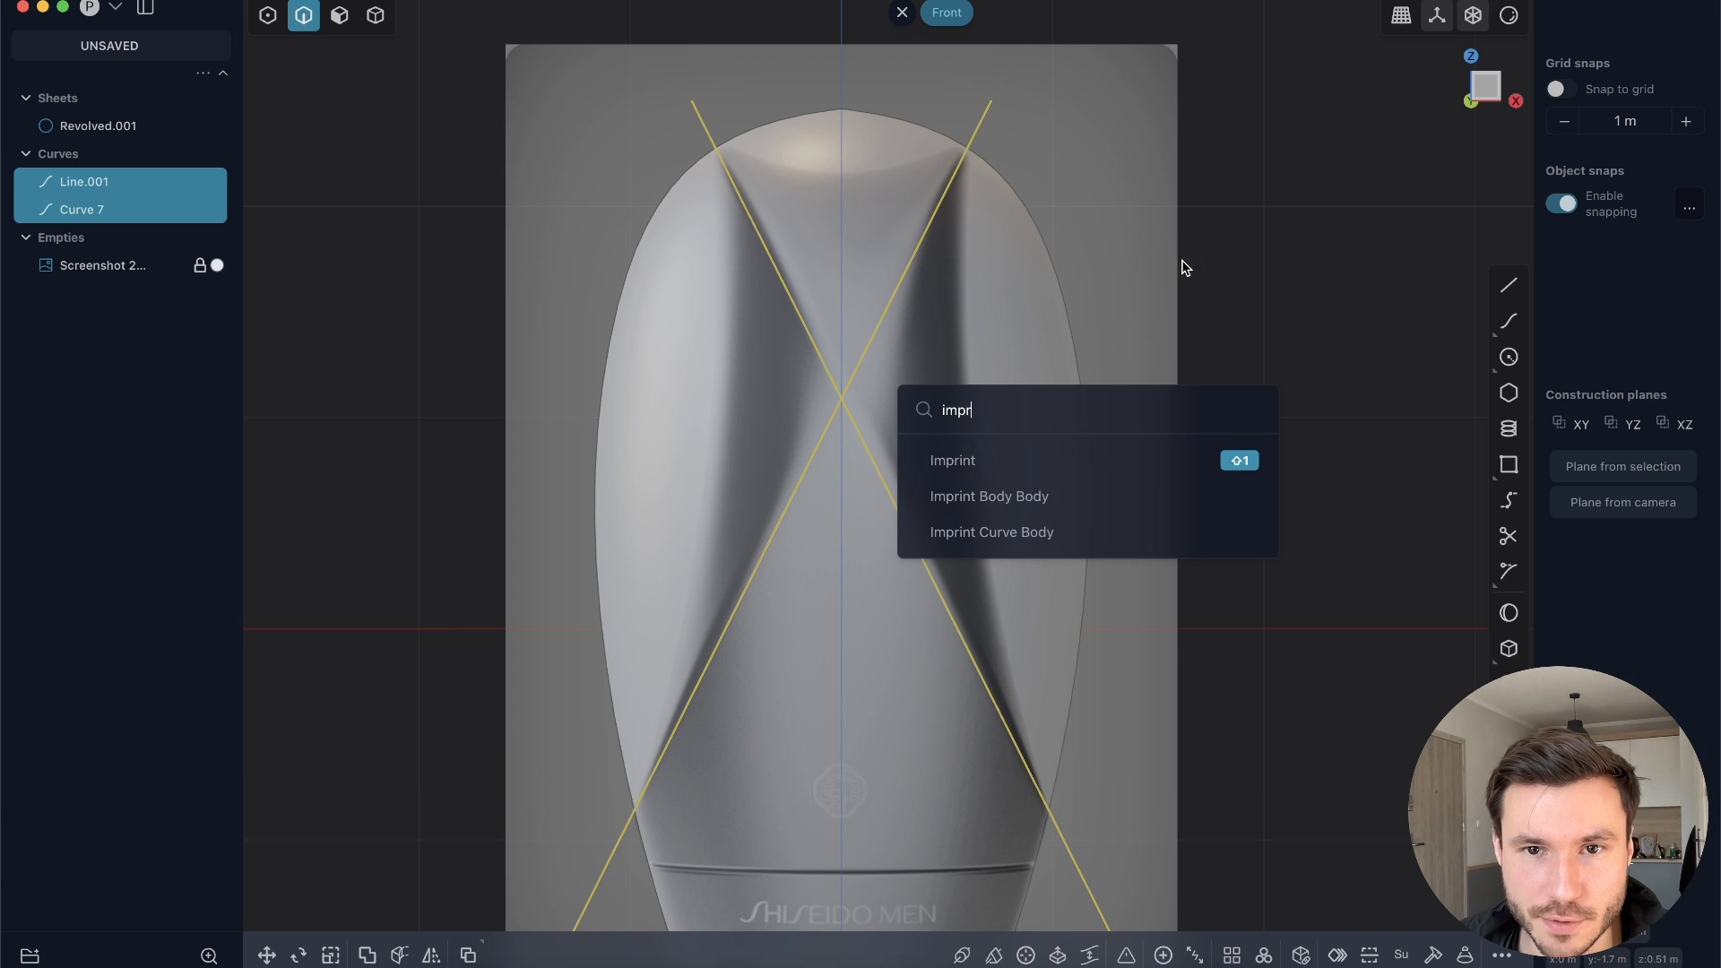
key(Return)
click(959, 418)
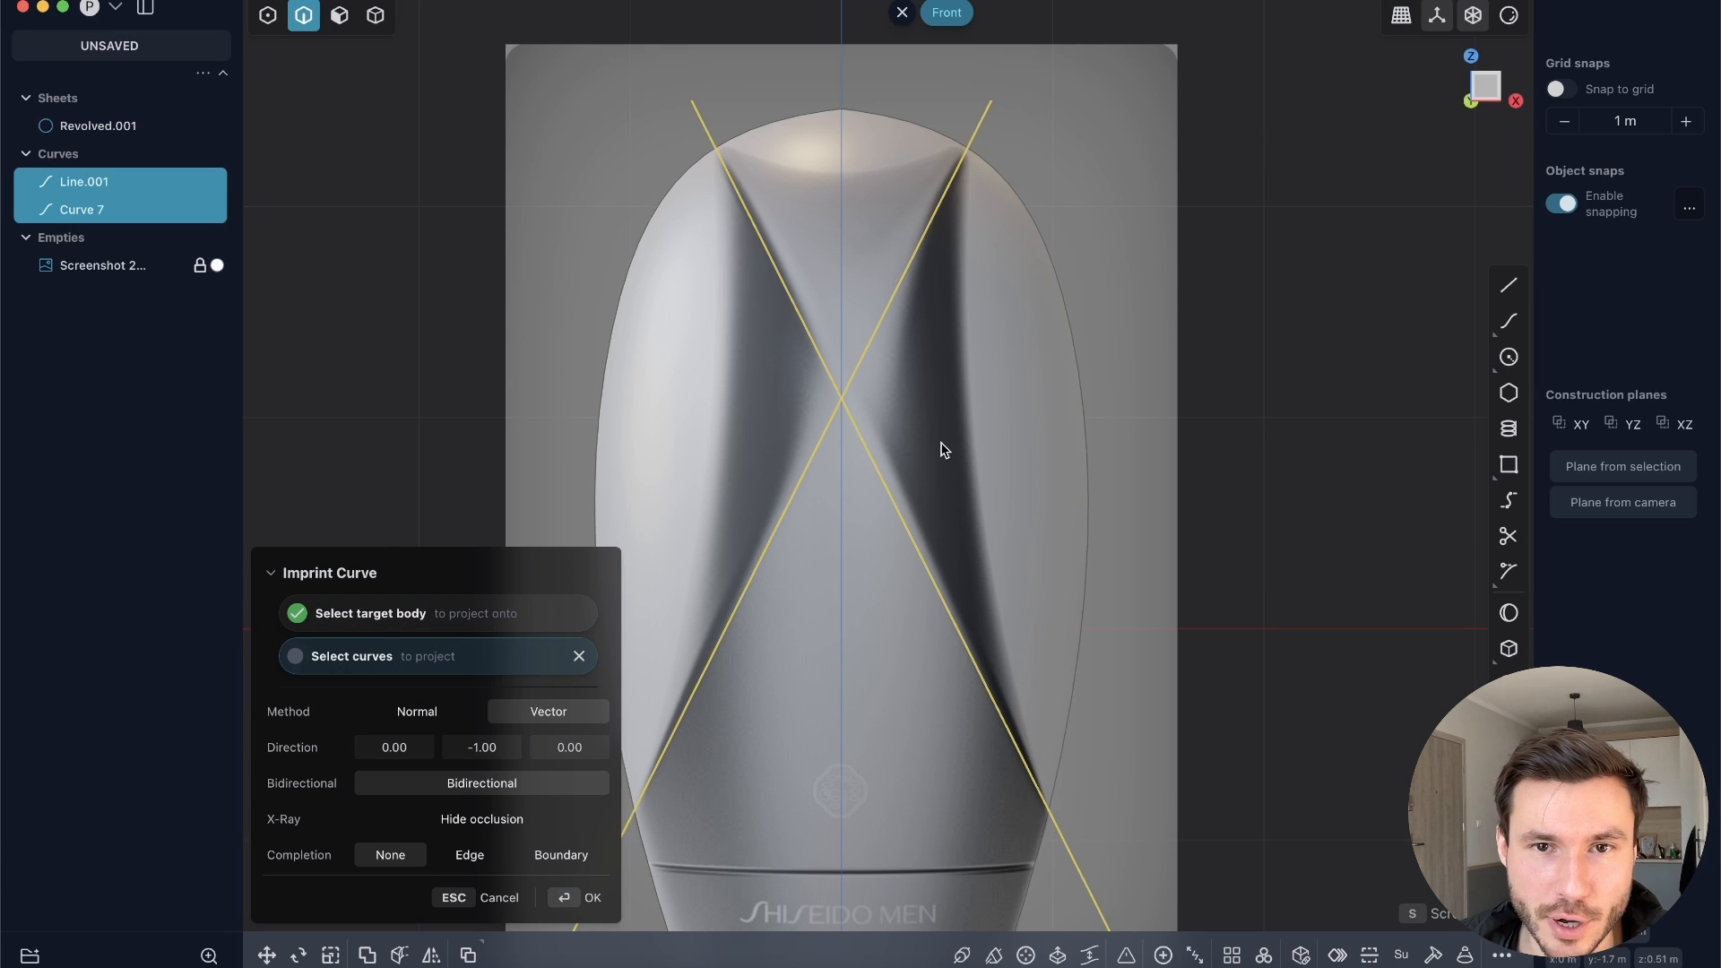
middle_drag(944, 462, 853, 469)
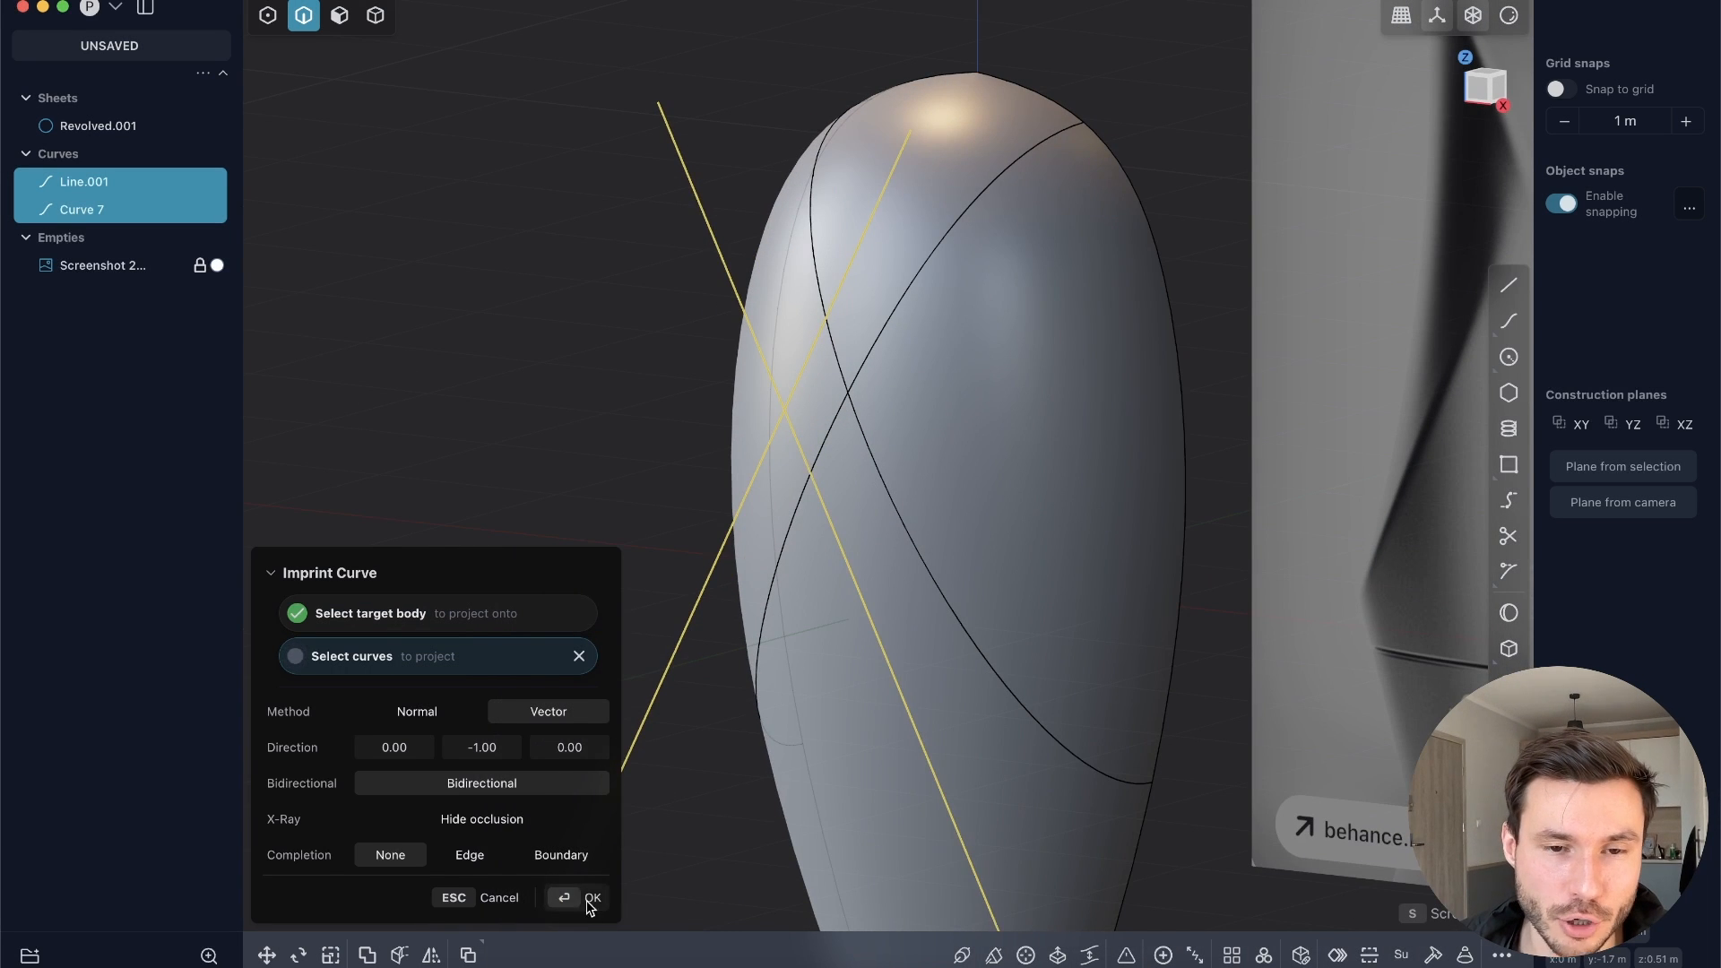
click(590, 903)
Step: Delete the two straight source lines in front of the body
click(496, 489)
click(766, 431)
click(649, 613)
click(678, 651)
key(x)
click(855, 617)
key(x)
scroll(858, 434, down, 6)
middle_drag(858, 434, 919, 388)
key(KP_1)
scroll(930, 459, up, 5)
middle_drag(931, 464, 834, 389)
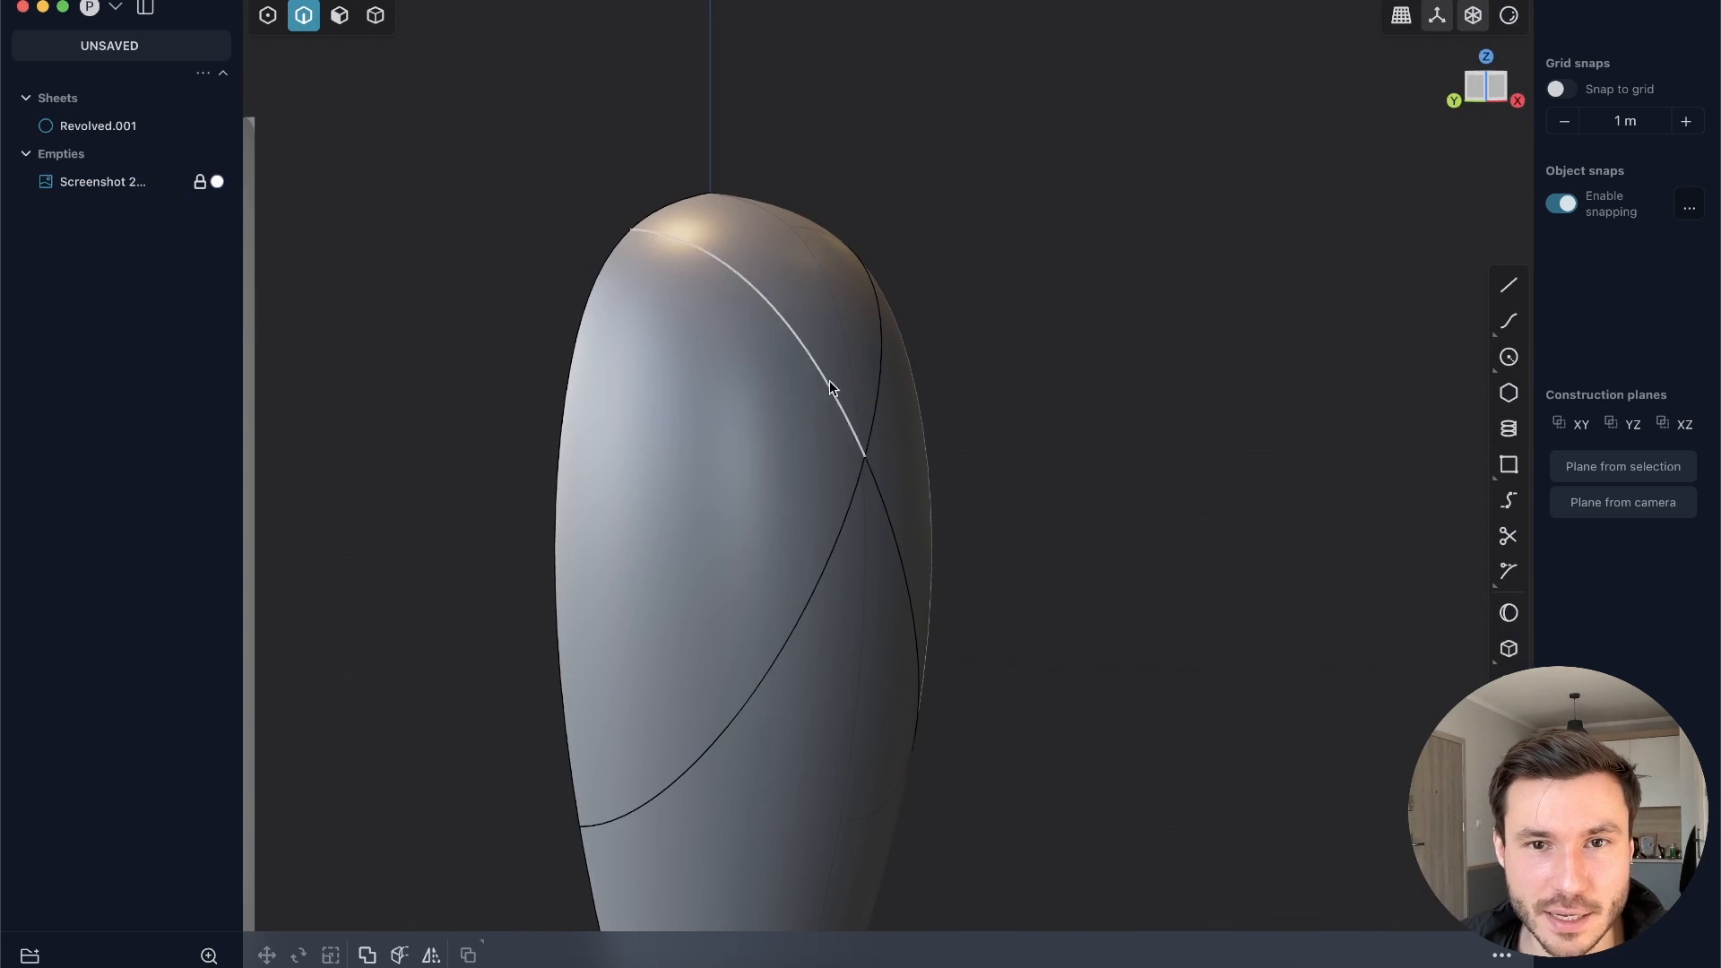
Step: Duplicate each of the two crossing imprinted edges on the half body's front as a separate full-length curve
middle_drag(881, 445, 908, 408)
click(908, 408)
key(f)
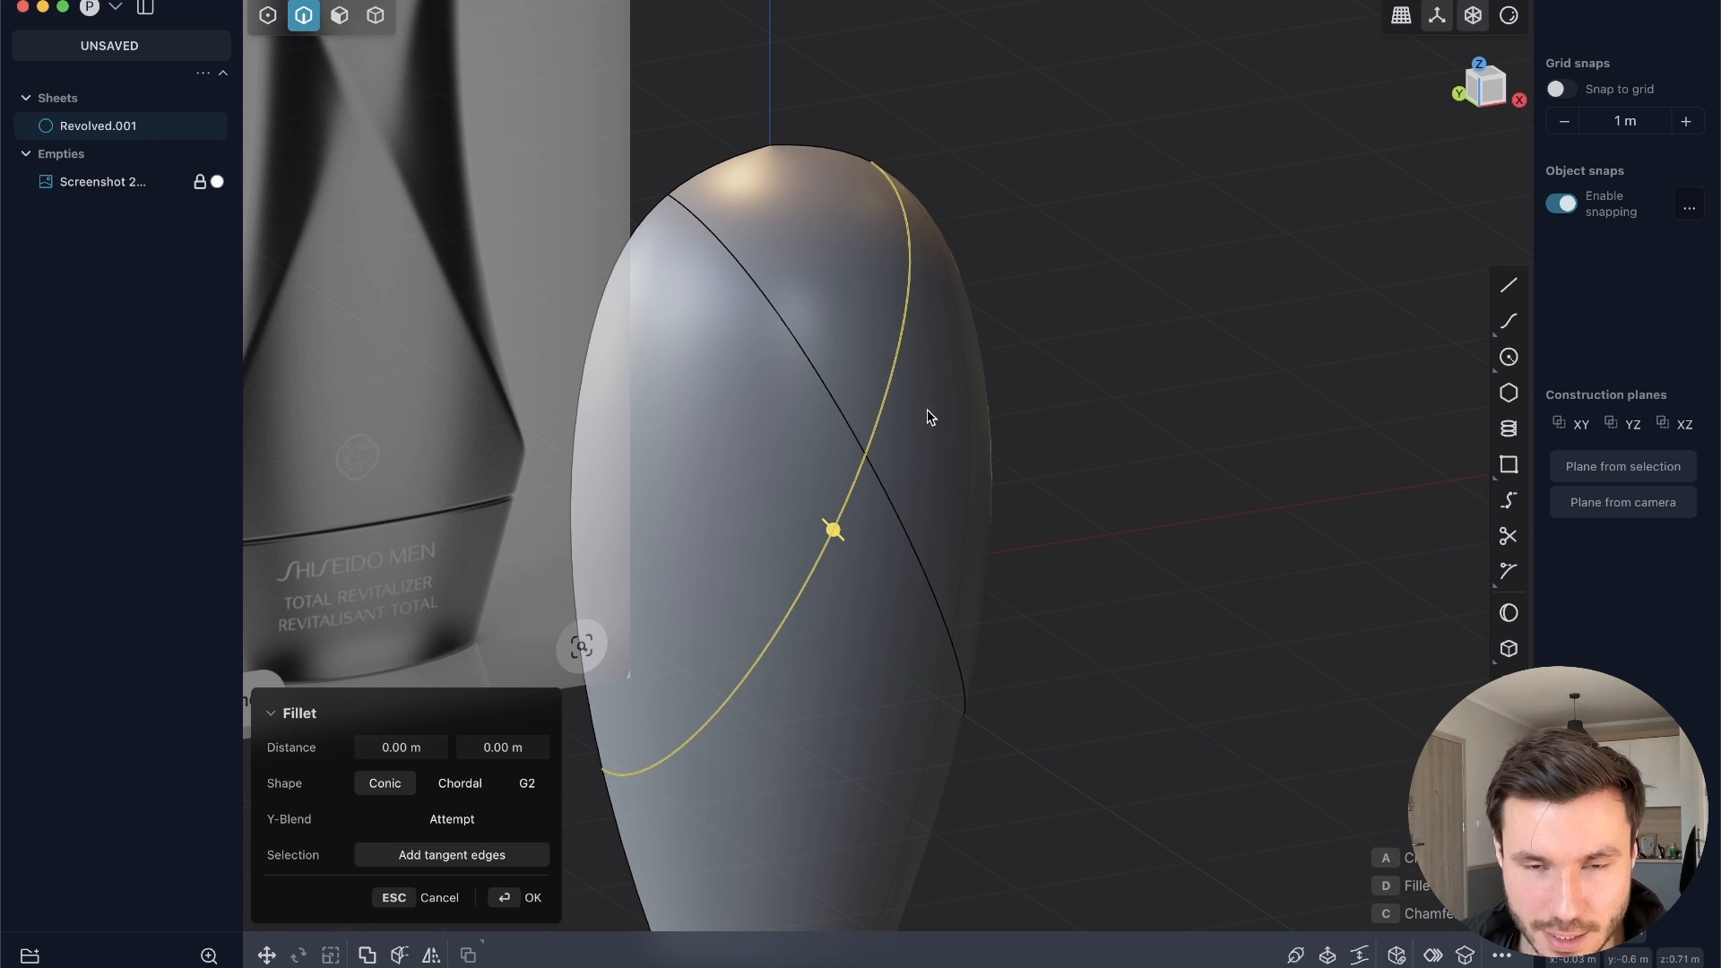
key(shift+d)
click(1058, 284)
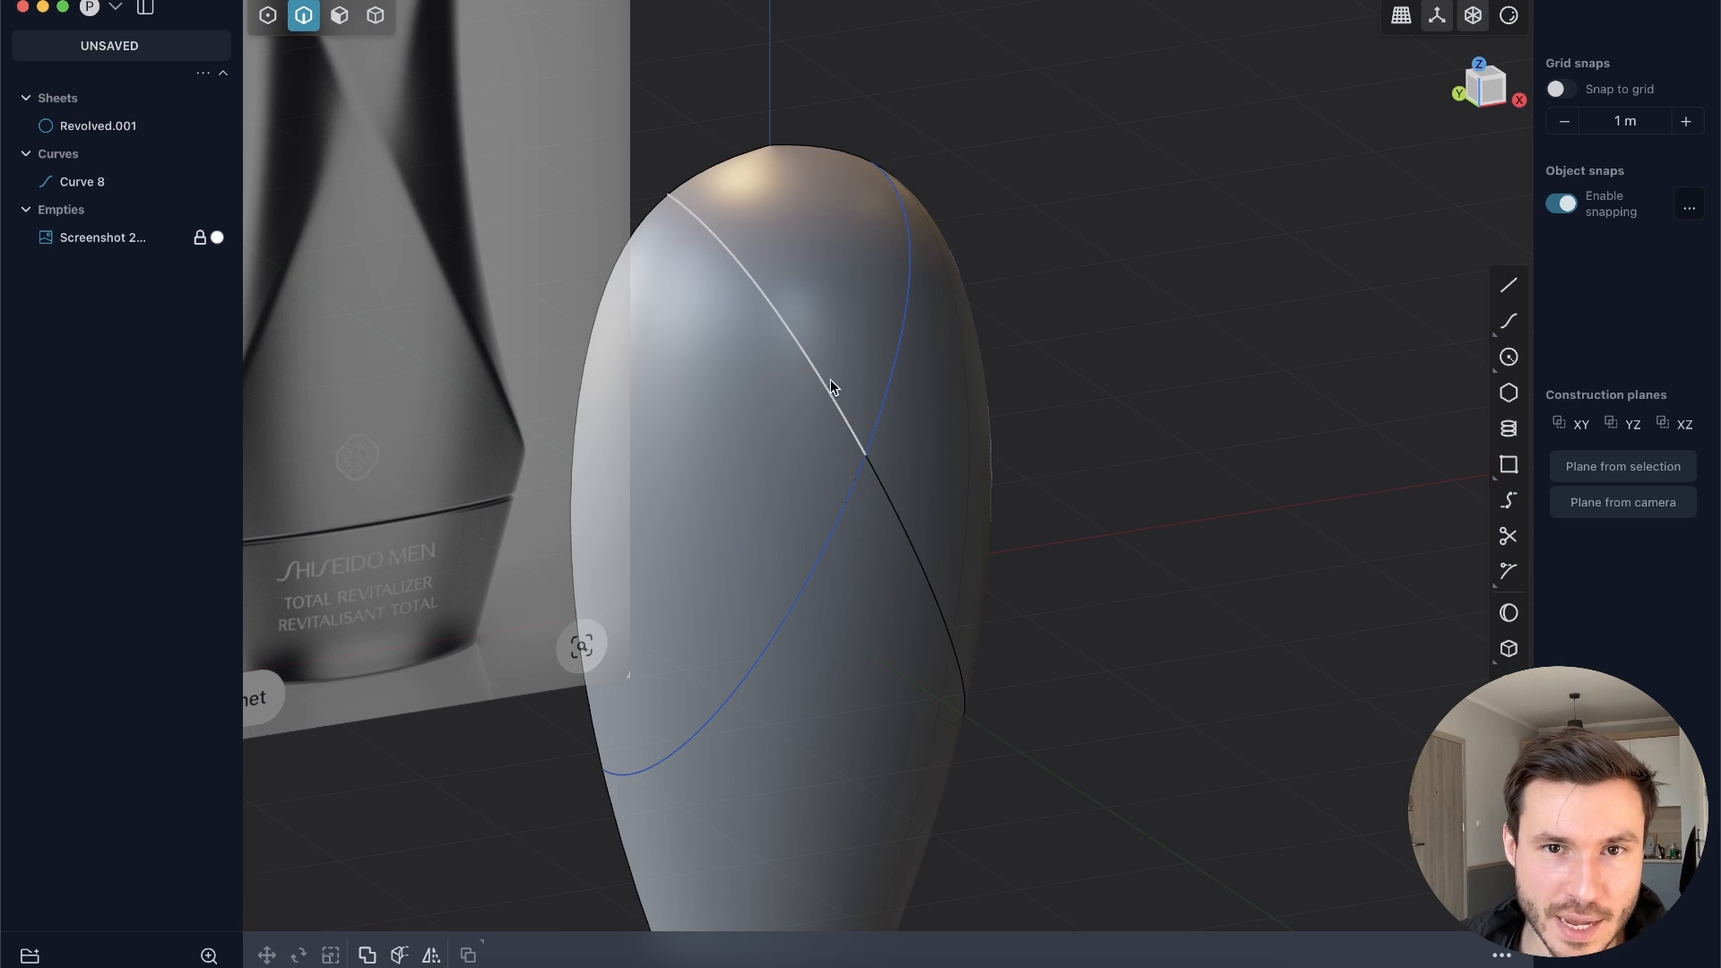
click(827, 380)
shift+click(919, 543)
key(shift+d)
click(1065, 407)
Step: Compare the two crossing curves on the half body with the creases of the bottle in the reference image
mouse_move(866, 408)
middle_down()
mouse_move(905, 362)
mouse_move(840, 372)
mouse_move(839, 400)
middle_up()
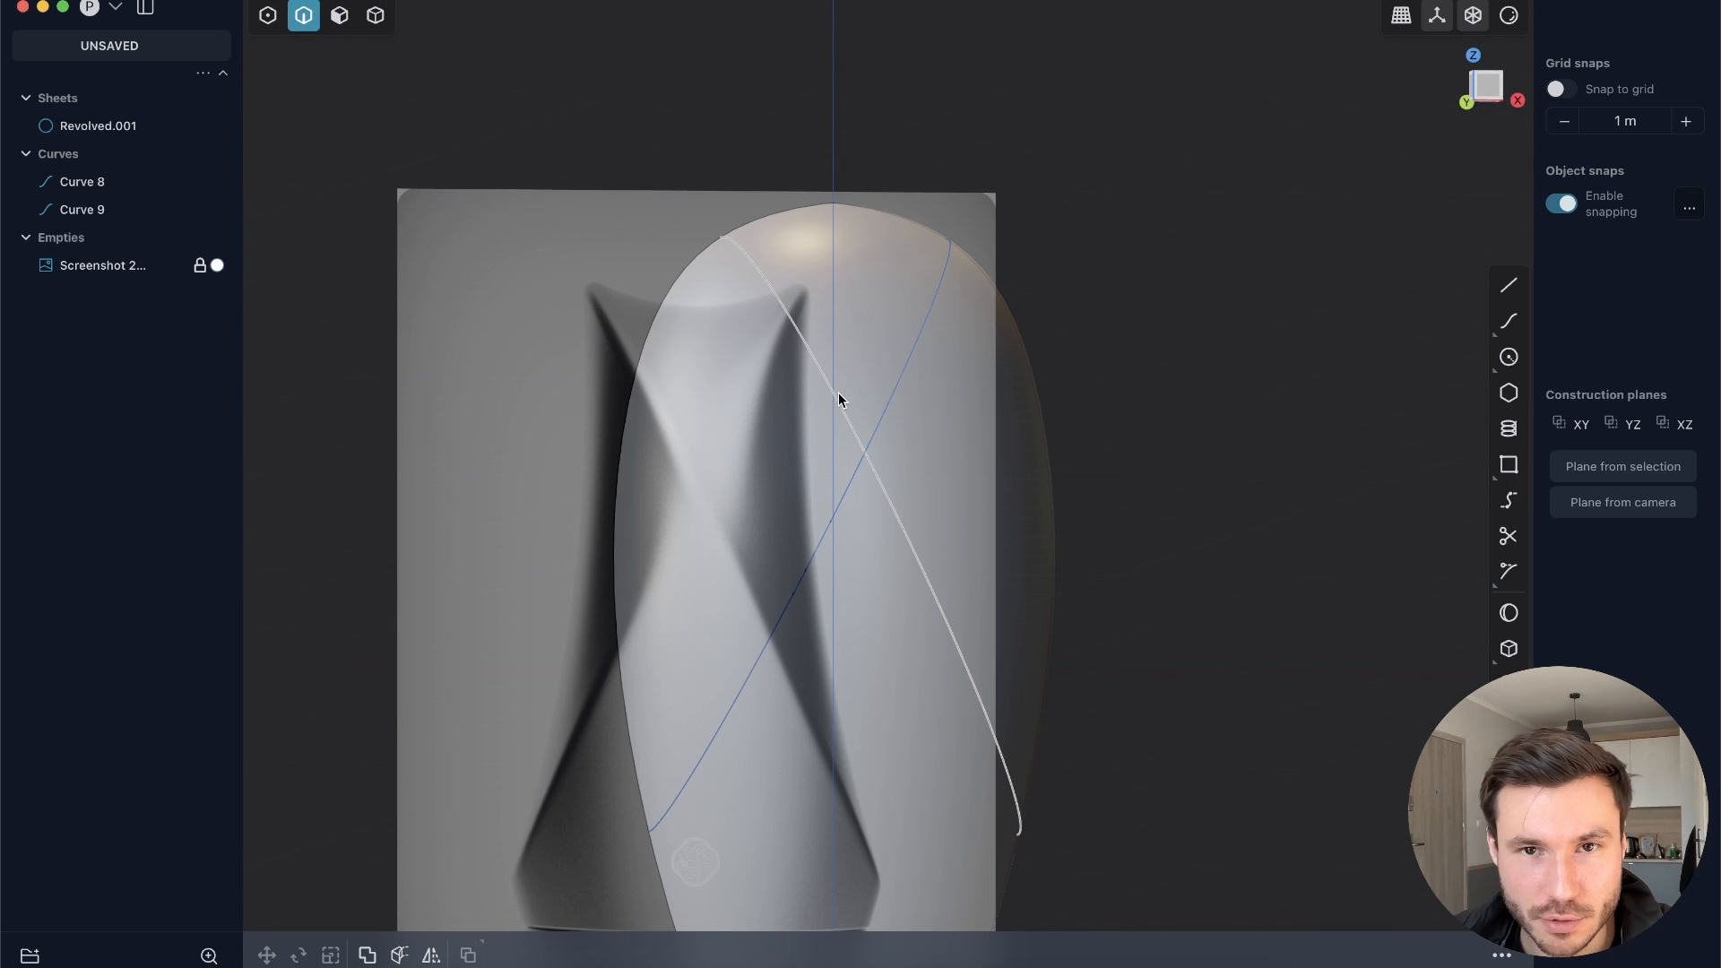
shift+middle_drag(711, 535, 967, 428)
scroll(922, 358, up, 4)
middle_drag(921, 358, 848, 429)
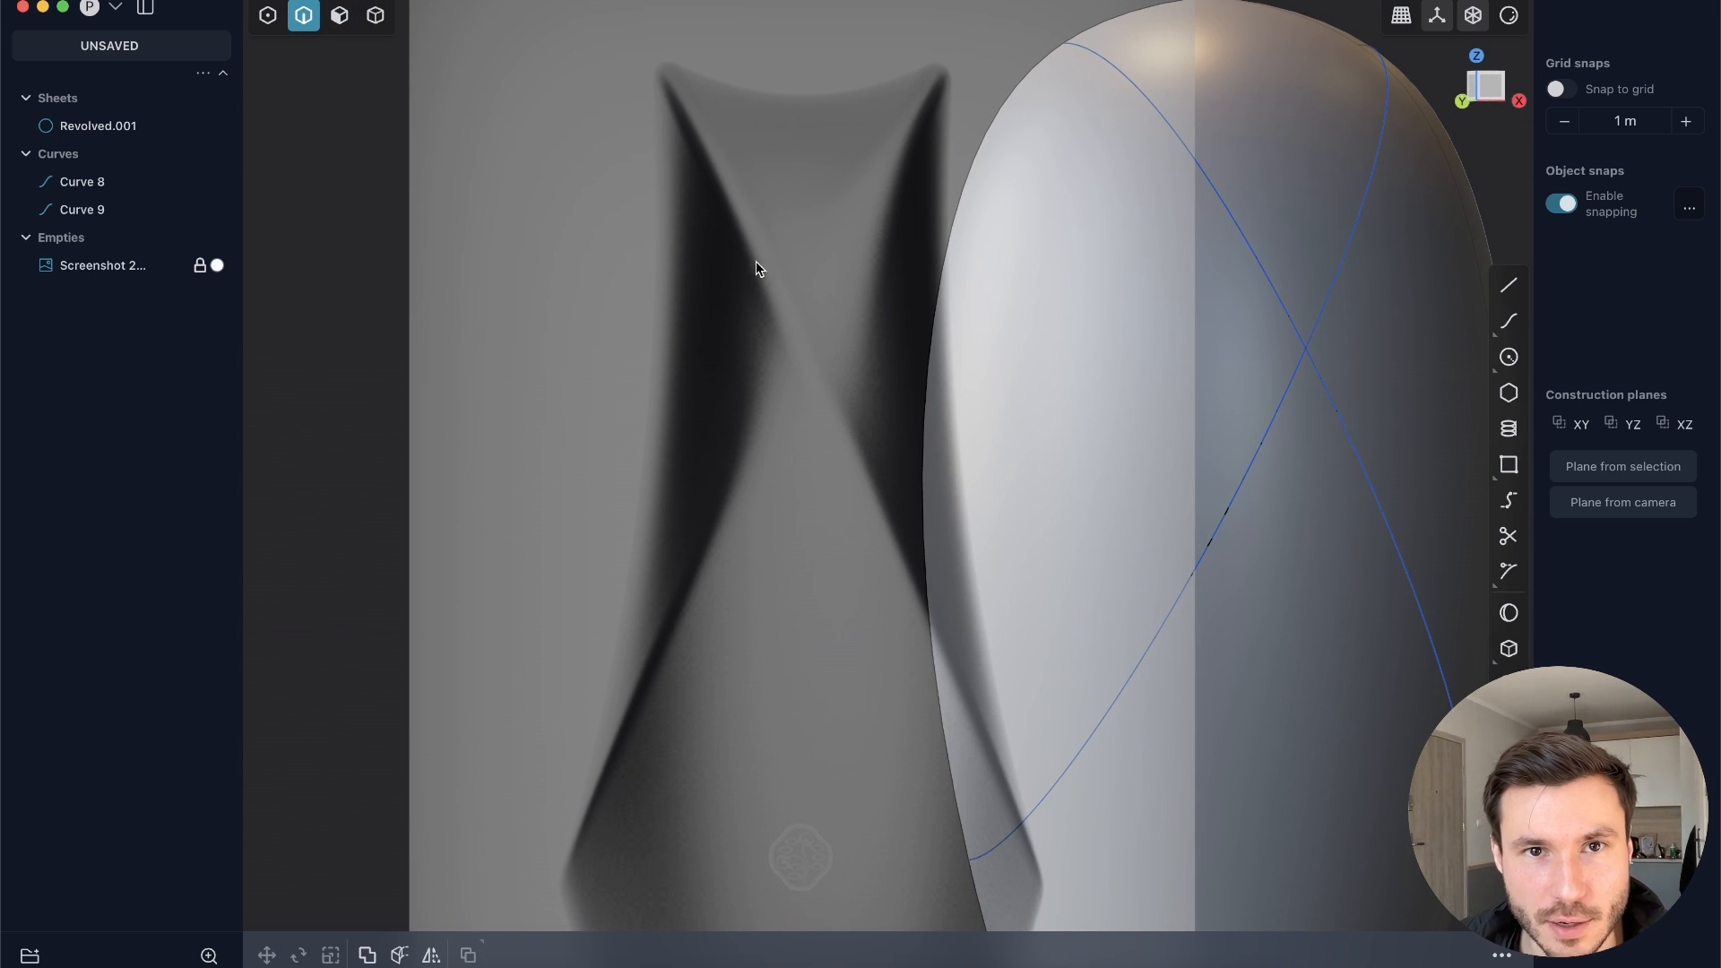
scroll(1030, 377, down, 5)
shift+middle_drag(1030, 376, 899, 377)
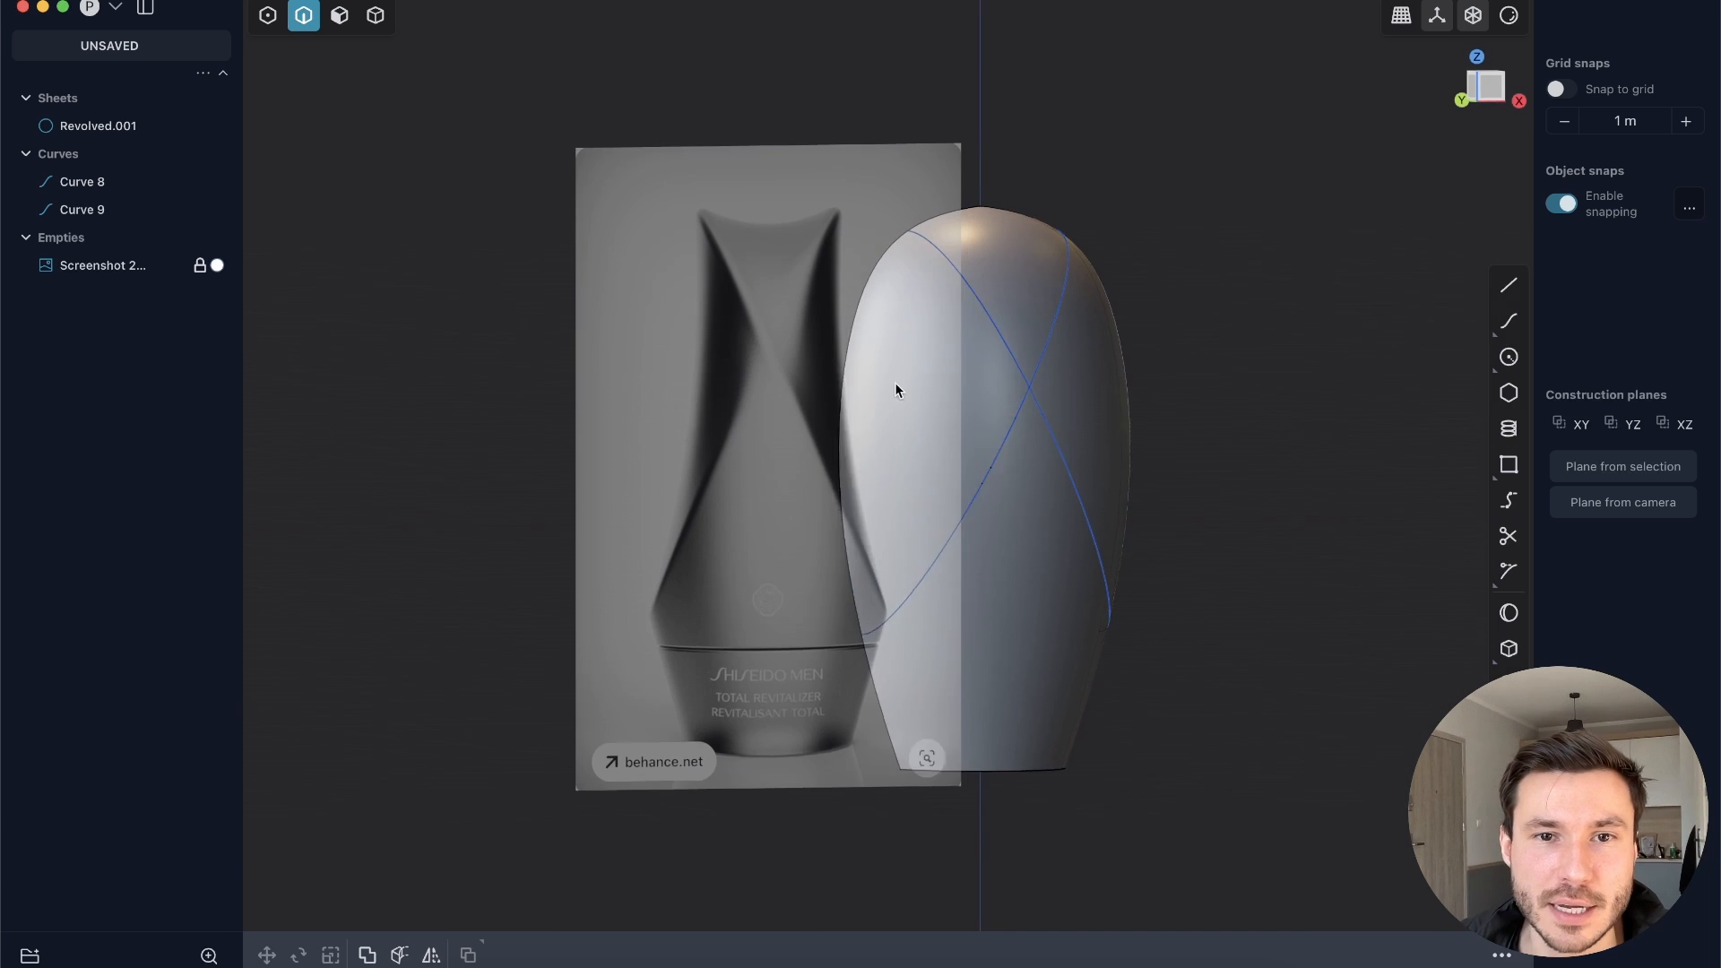
scroll(992, 388, up, 3)
Step: Inspect the front faces divided by the crossing creases and the edges of the side region beside the crossing
key(3)
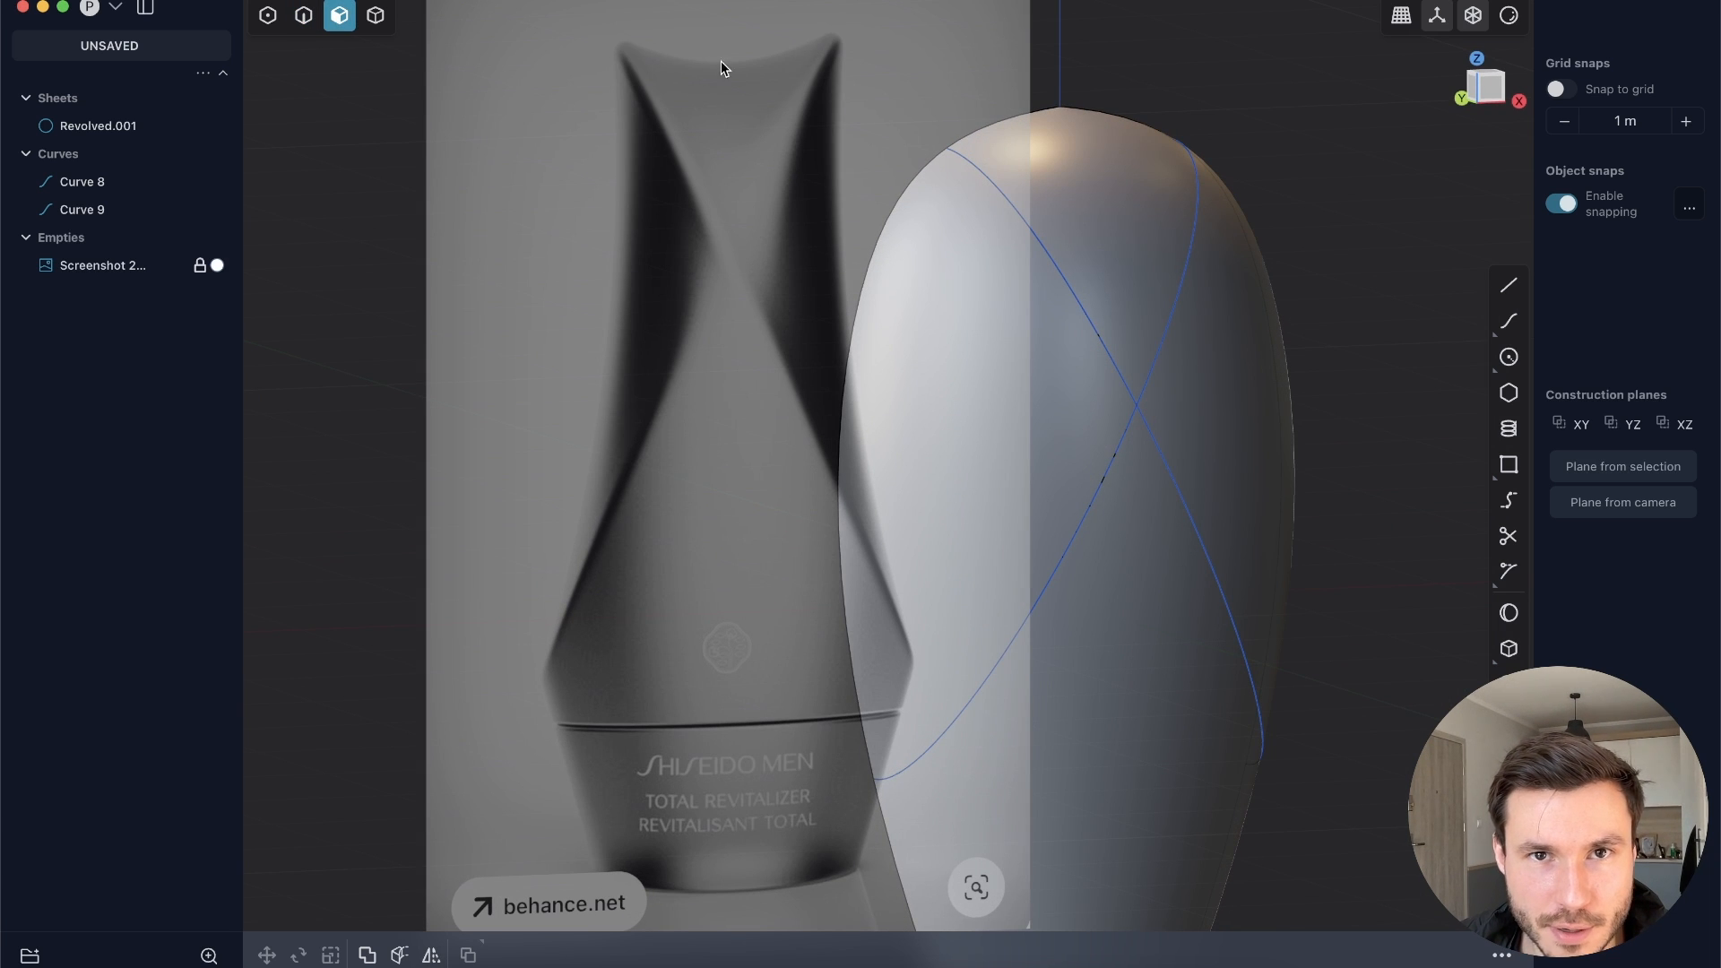
click(998, 423)
middle_drag(997, 424, 856, 393)
click(1279, 346)
shift+middle_drag(1146, 373, 977, 350)
middle_drag(956, 408, 1063, 461)
key(2)
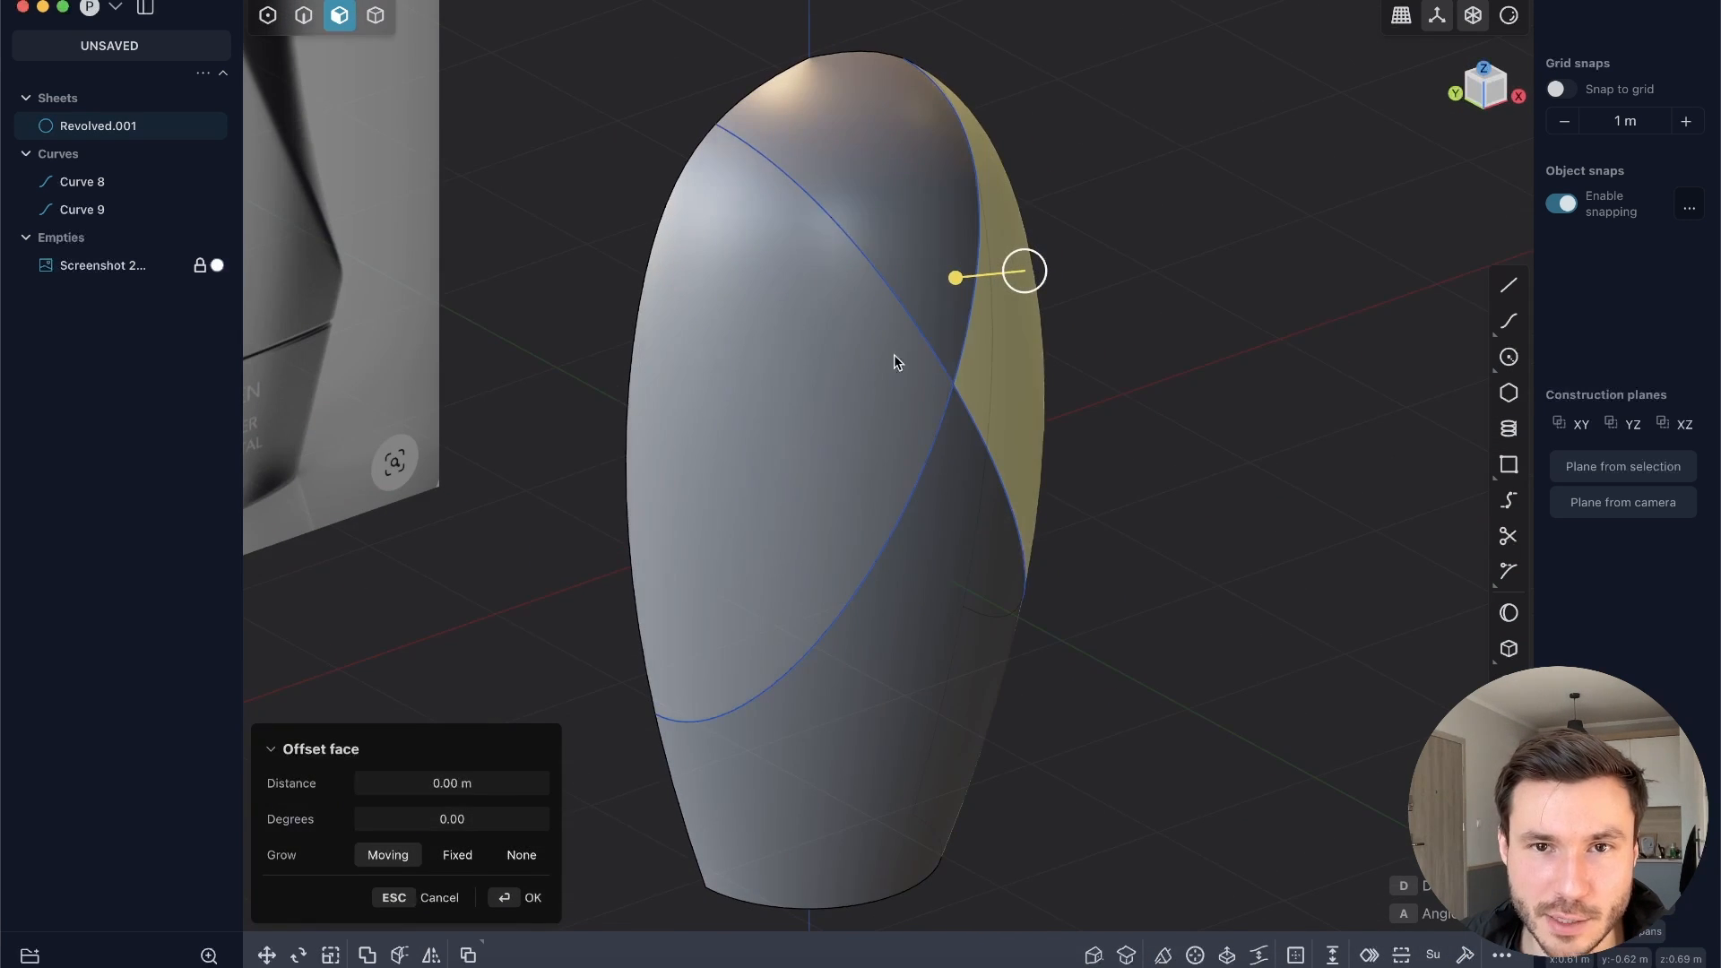
click(903, 304)
shift+click(933, 457)
scroll(972, 294, down, 3)
middle_drag(972, 294, 943, 246)
Step: Delete the half body's top face and both side faces, keeping the front face below the crossing and both curves
key(3)
click(944, 247)
shift+click(914, 341)
shift+click(998, 369)
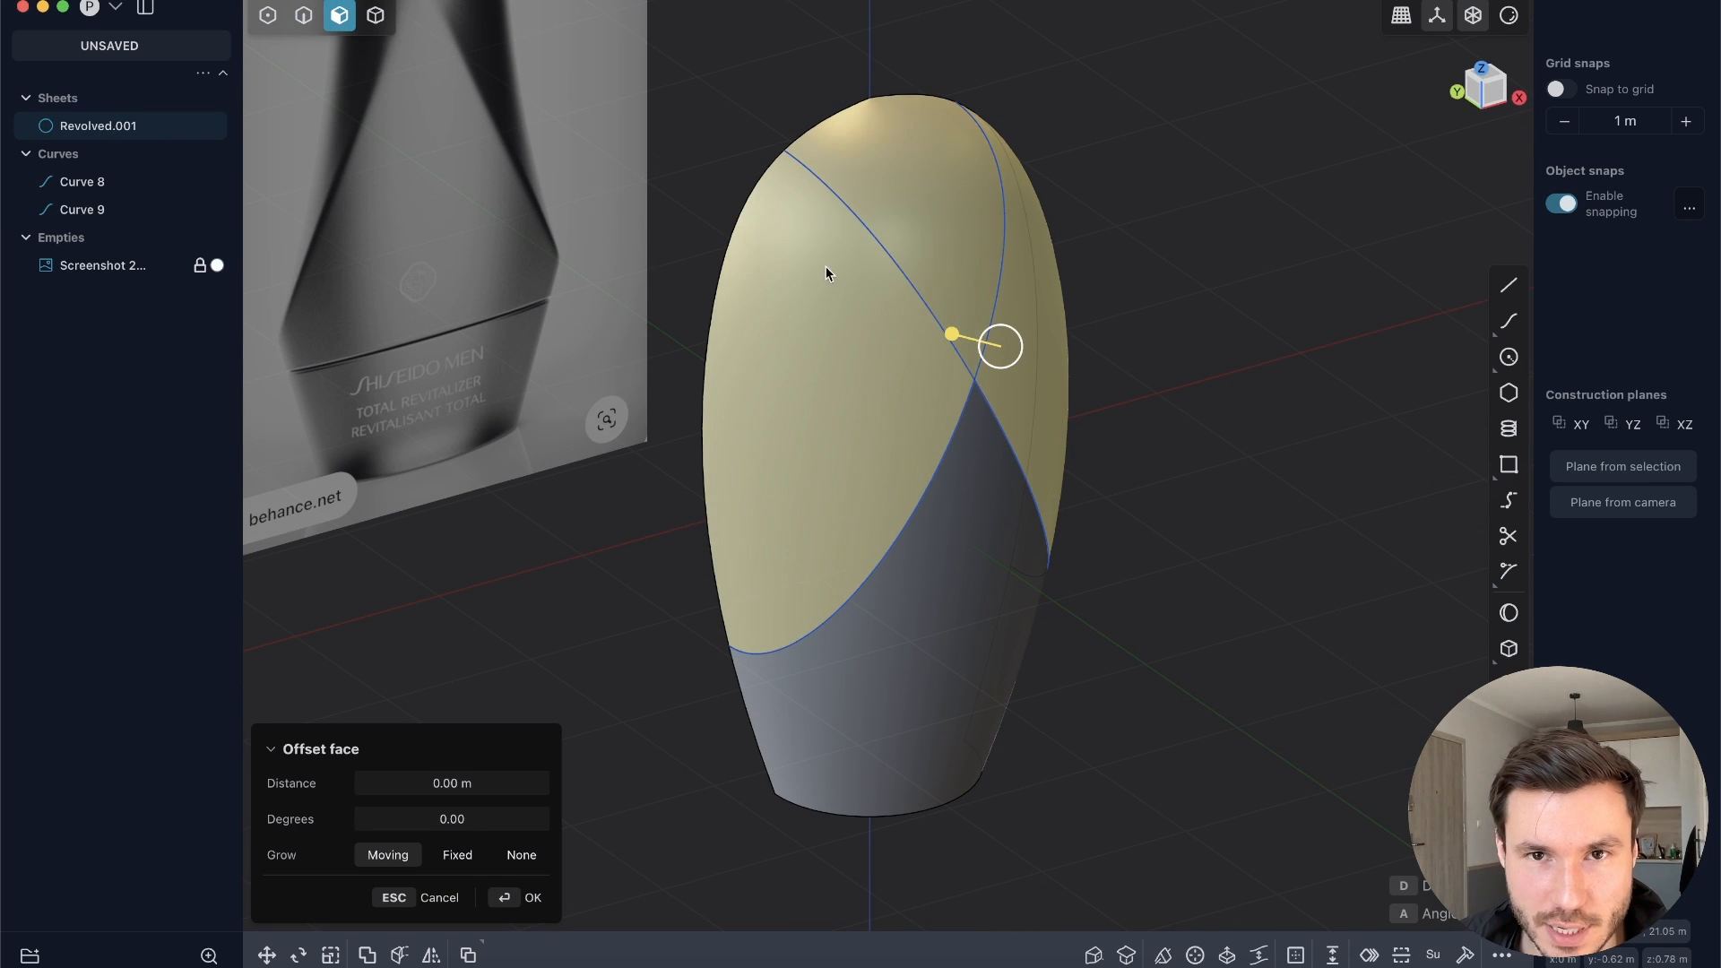
key(Delete)
Step: In the front view, draw a straight line about 1.19 m long joining the upper endpoints of the two crossing curves
middle_drag(1018, 473, 938, 303)
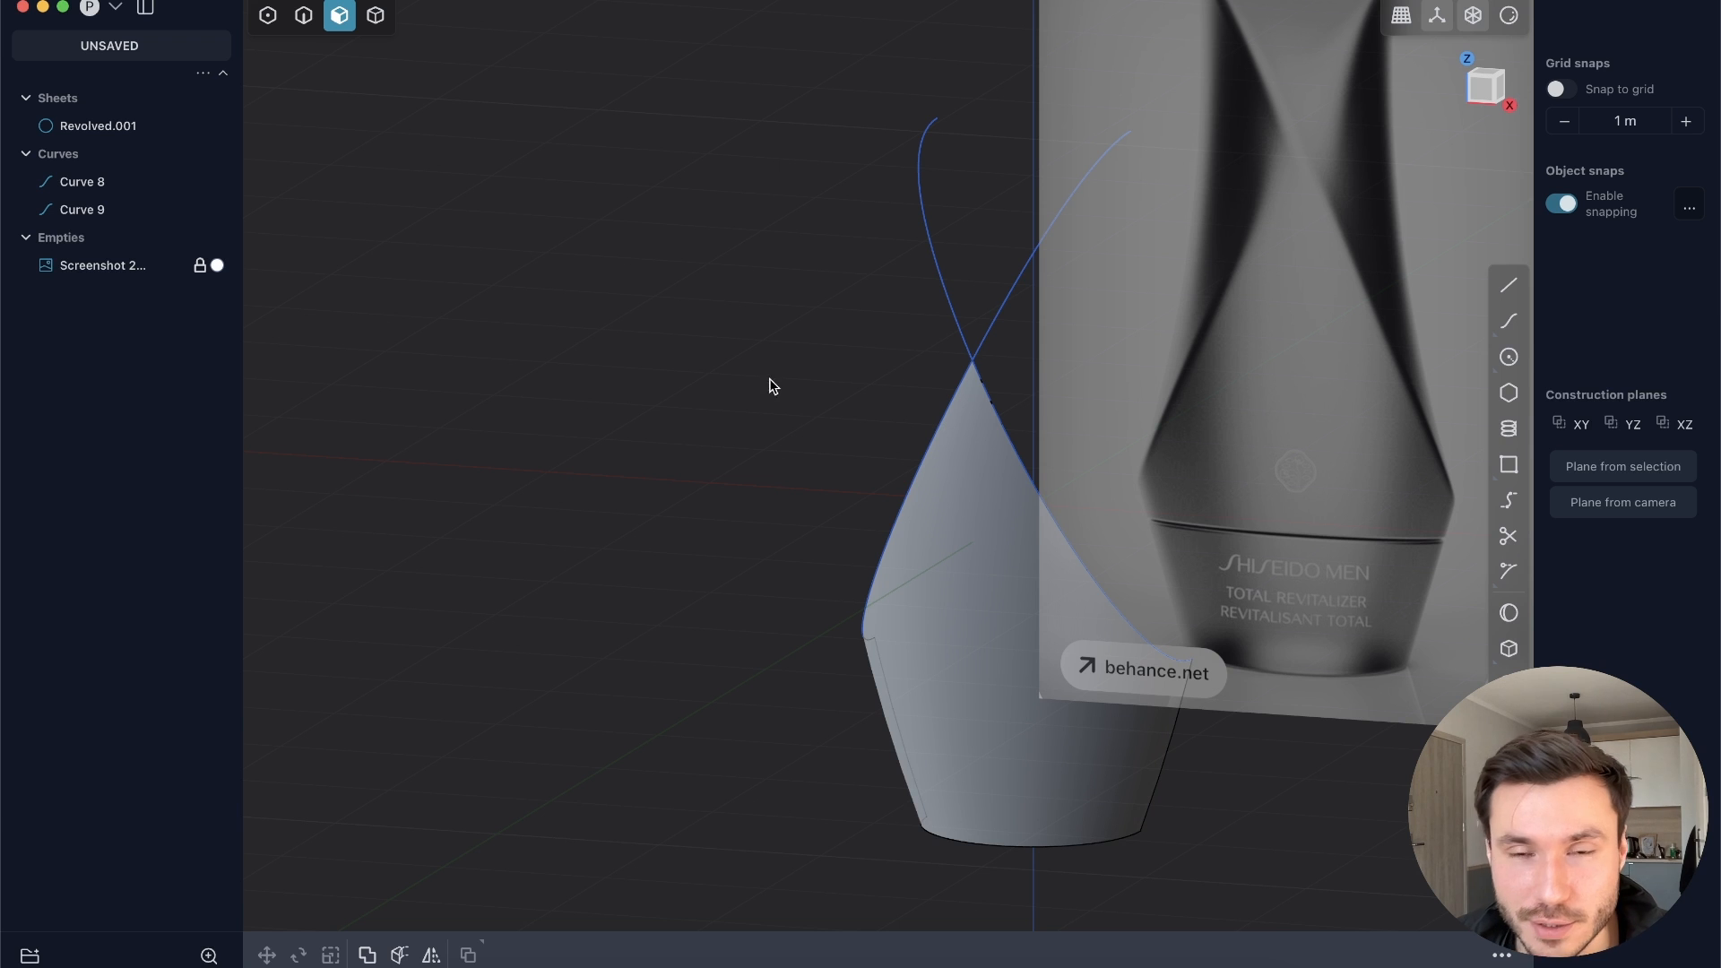
click(1483, 96)
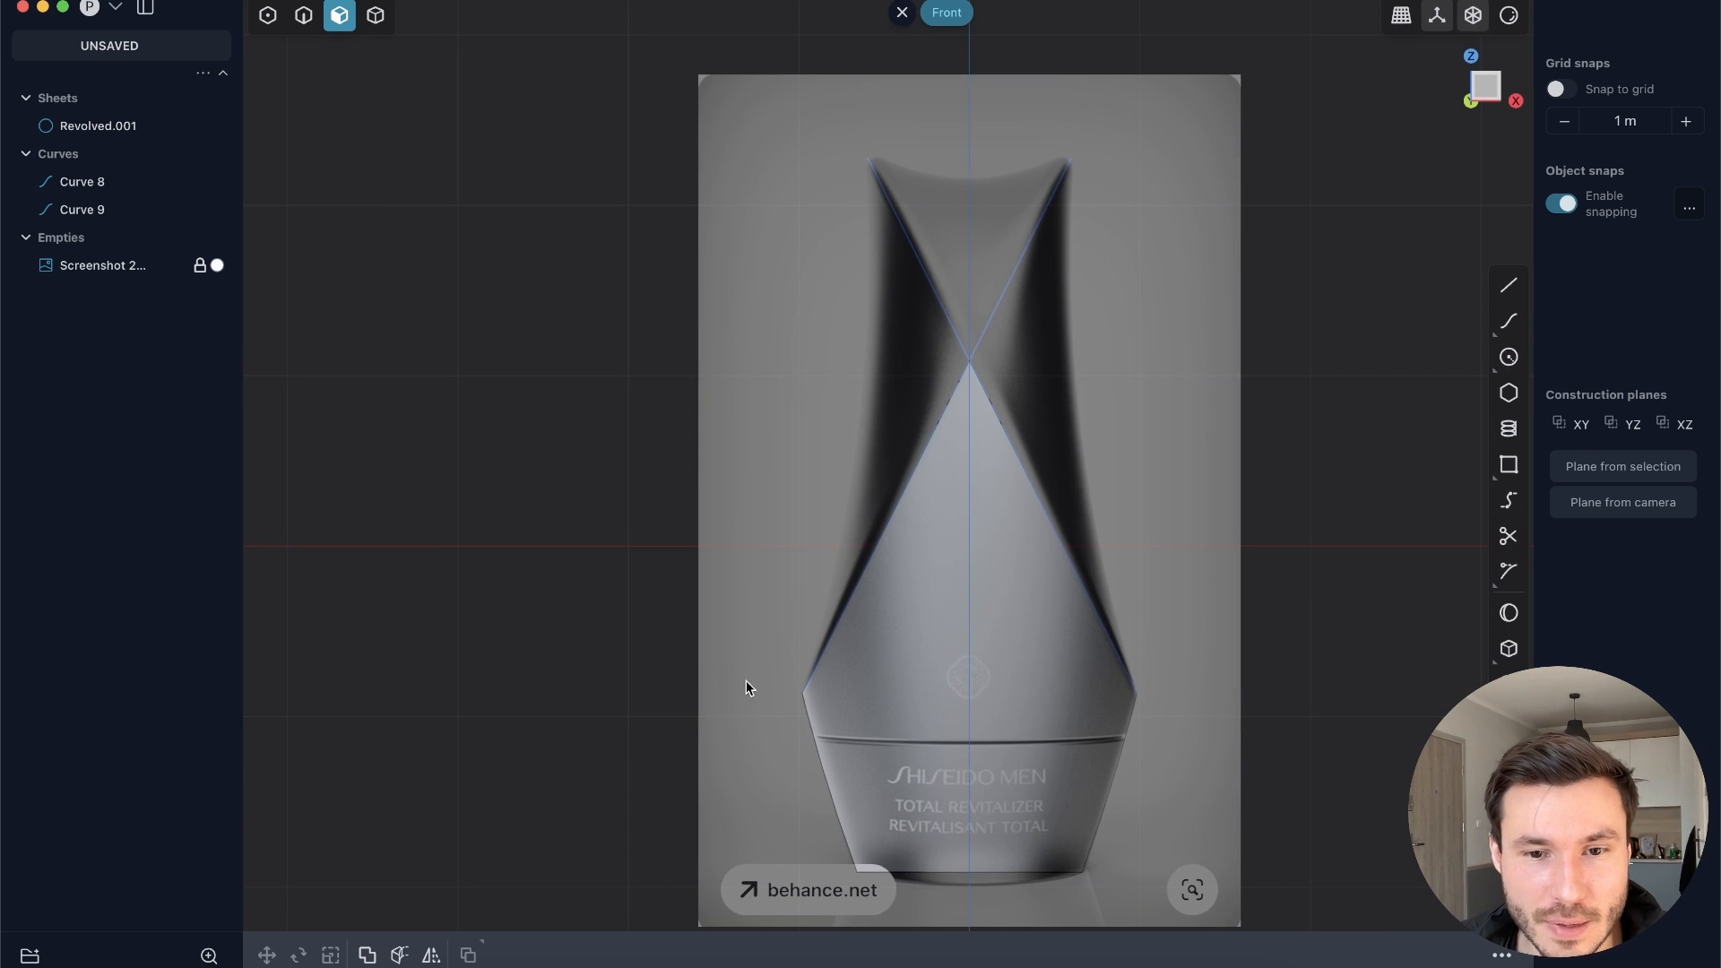
scroll(970, 474, up, 5)
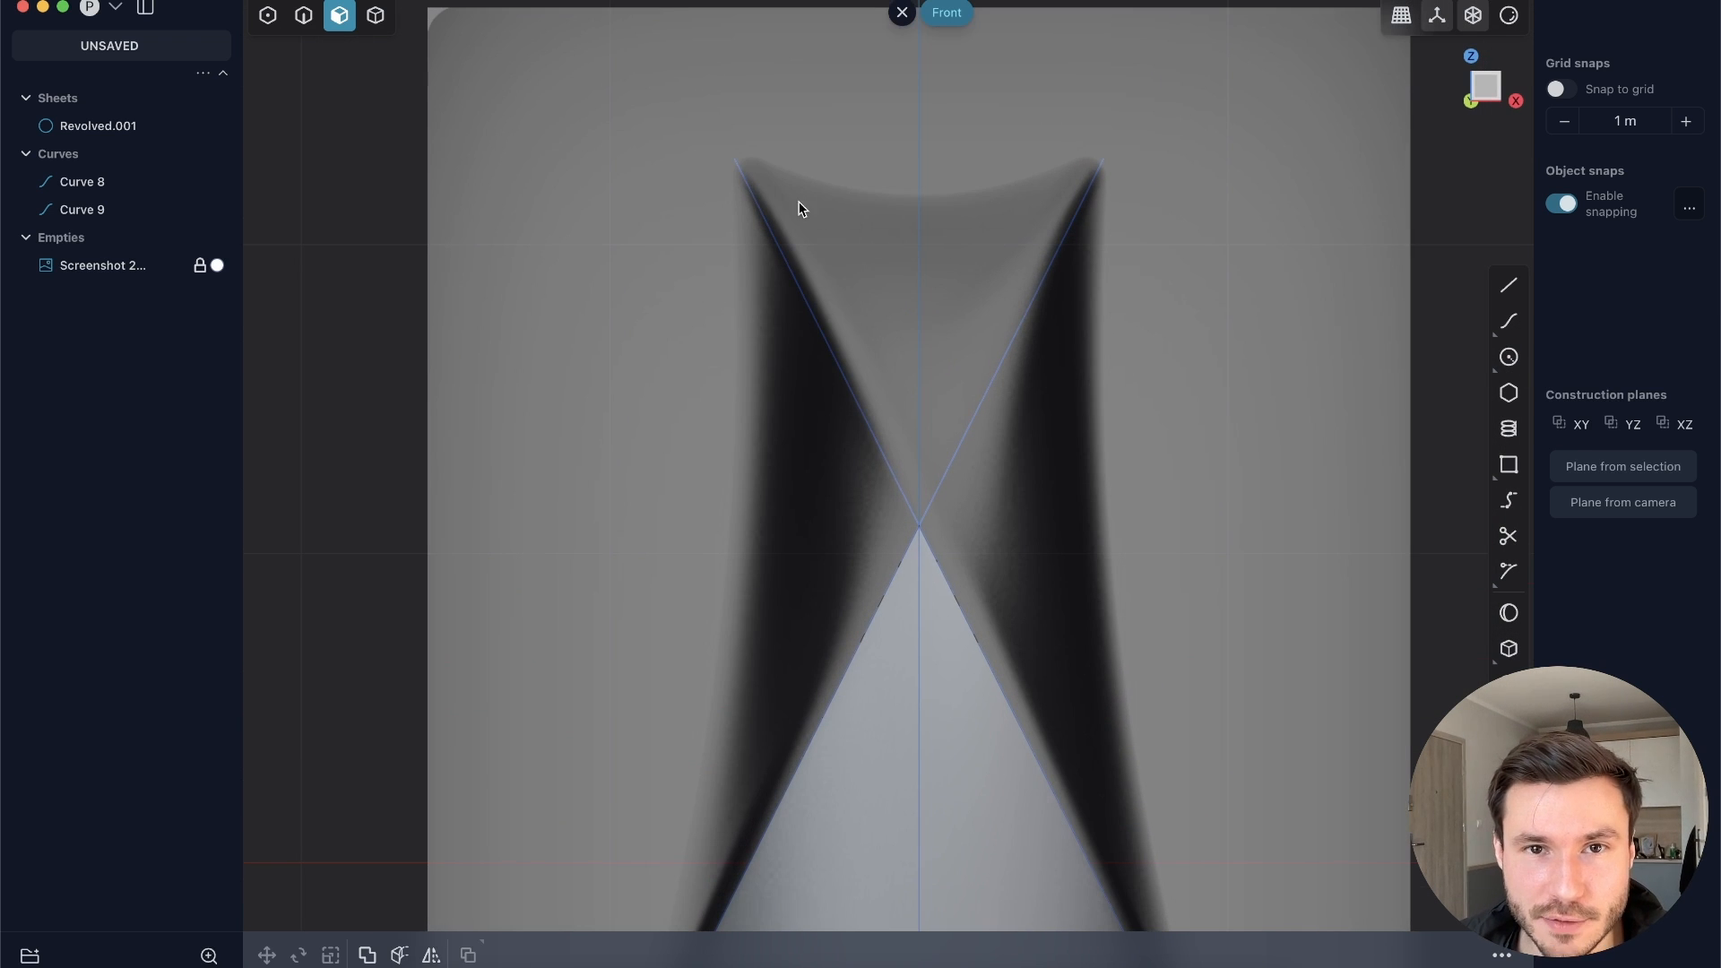
key(2)
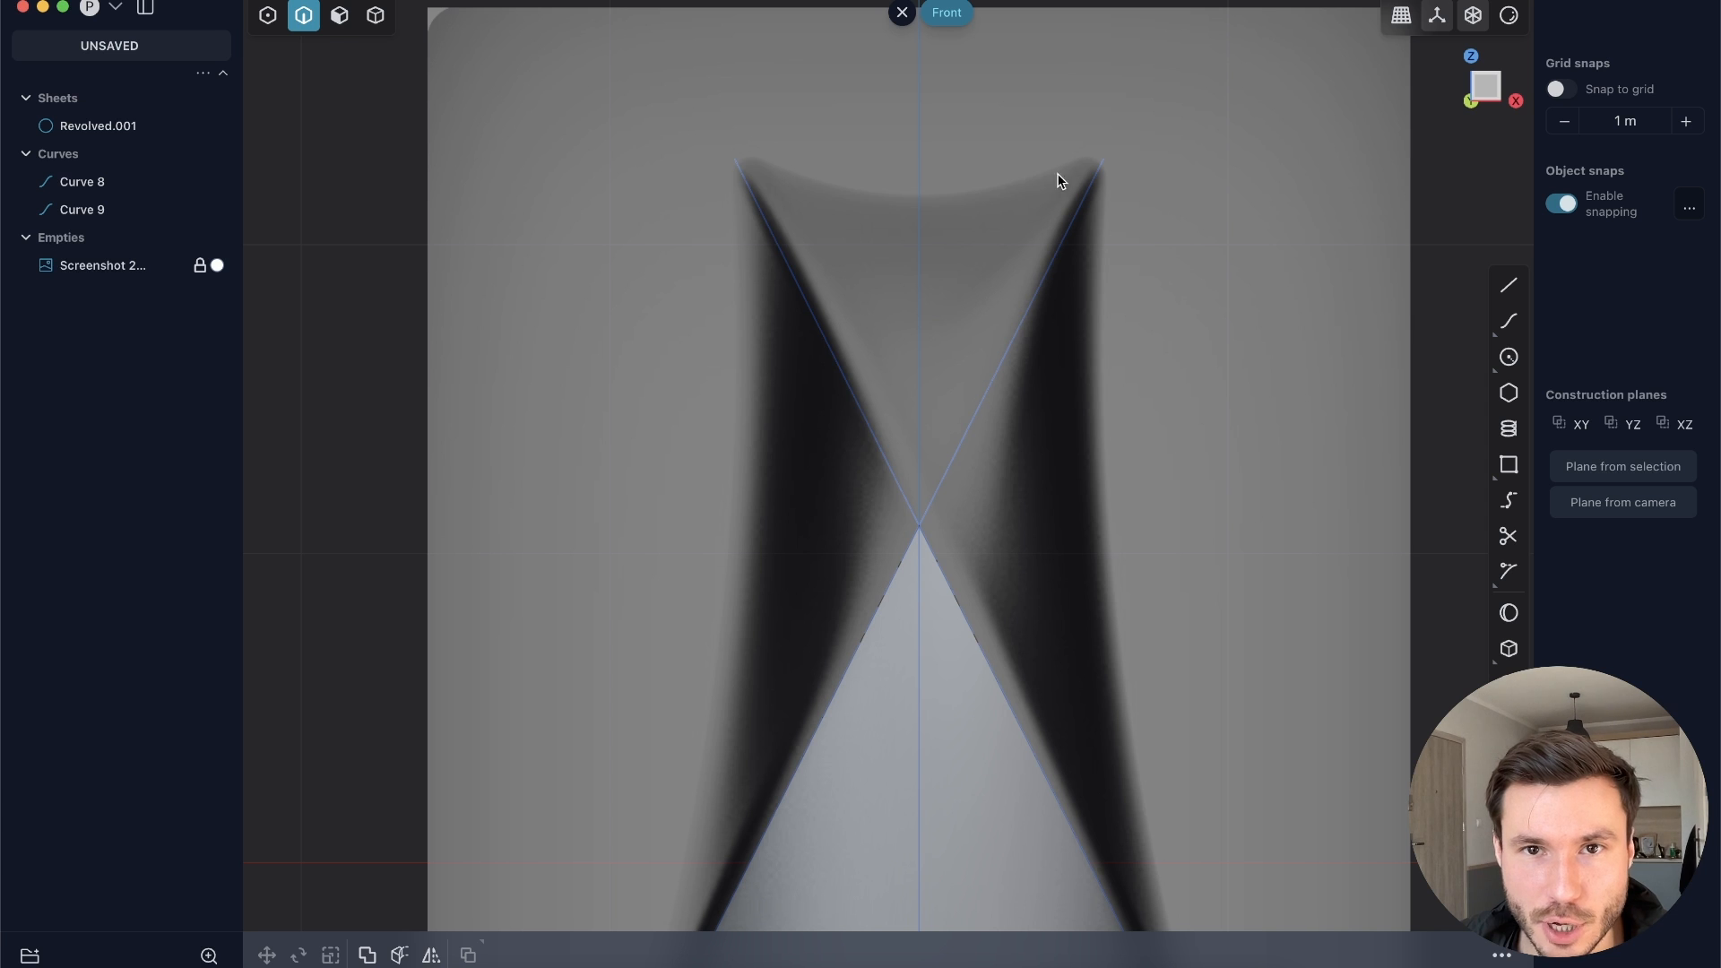
scroll(764, 163, up, 2)
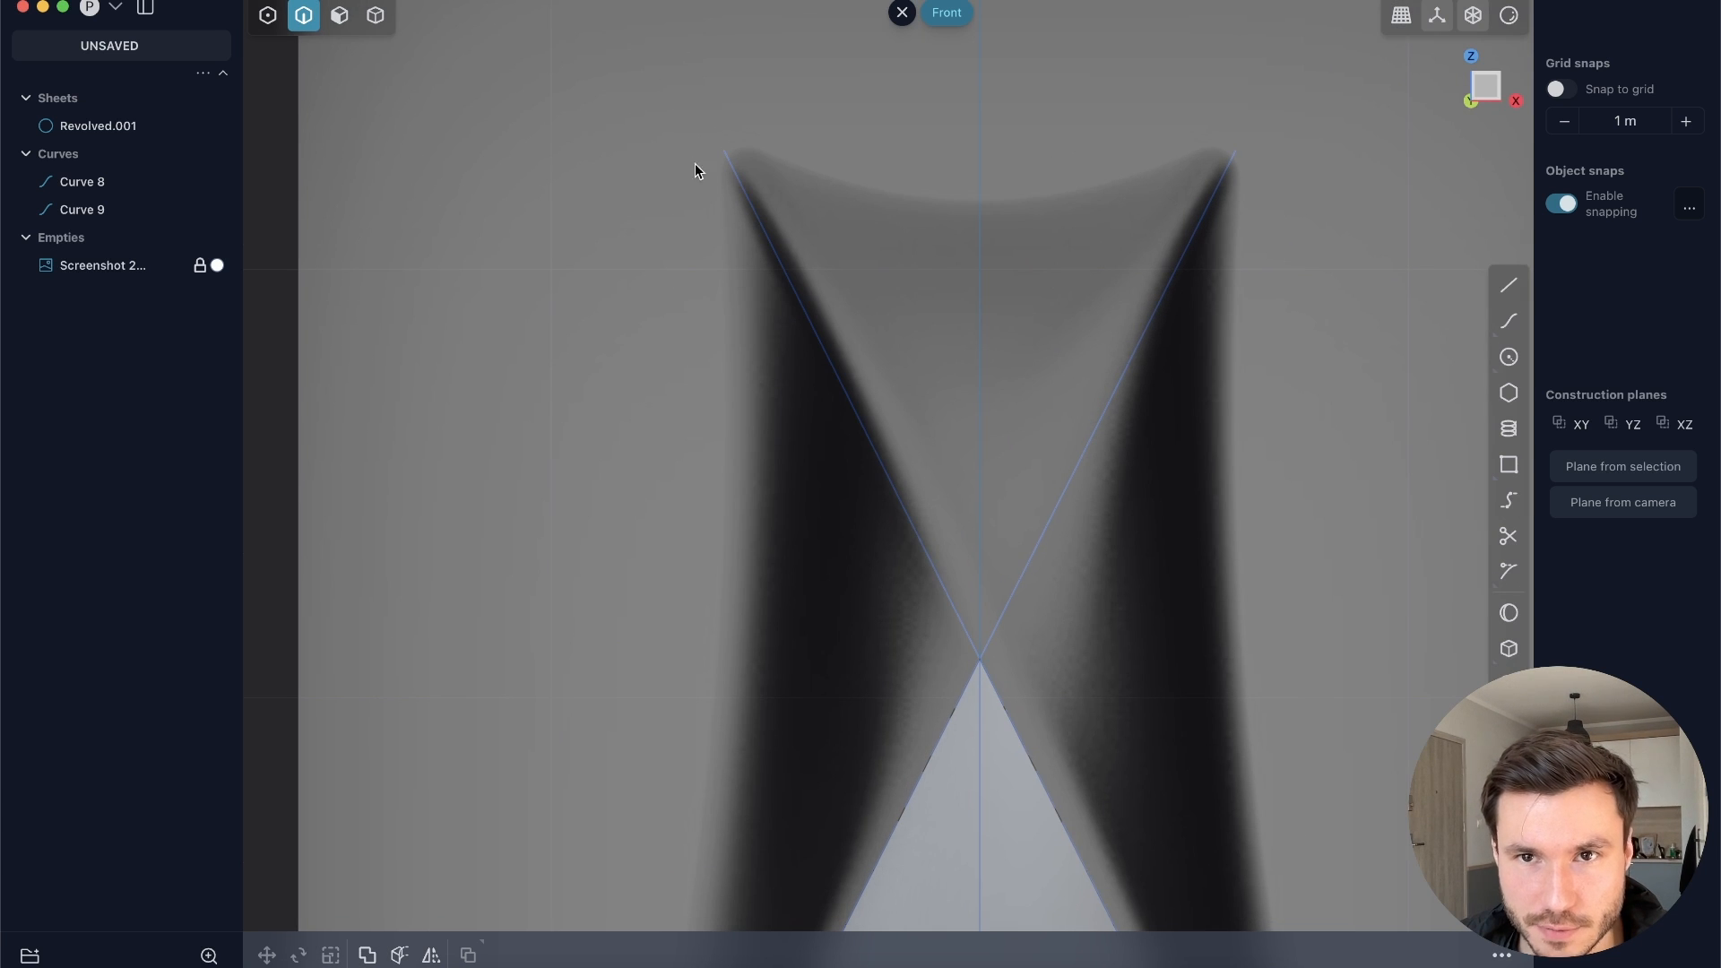
shift+middle_drag(942, 207, 741, 269)
key(shift+a)
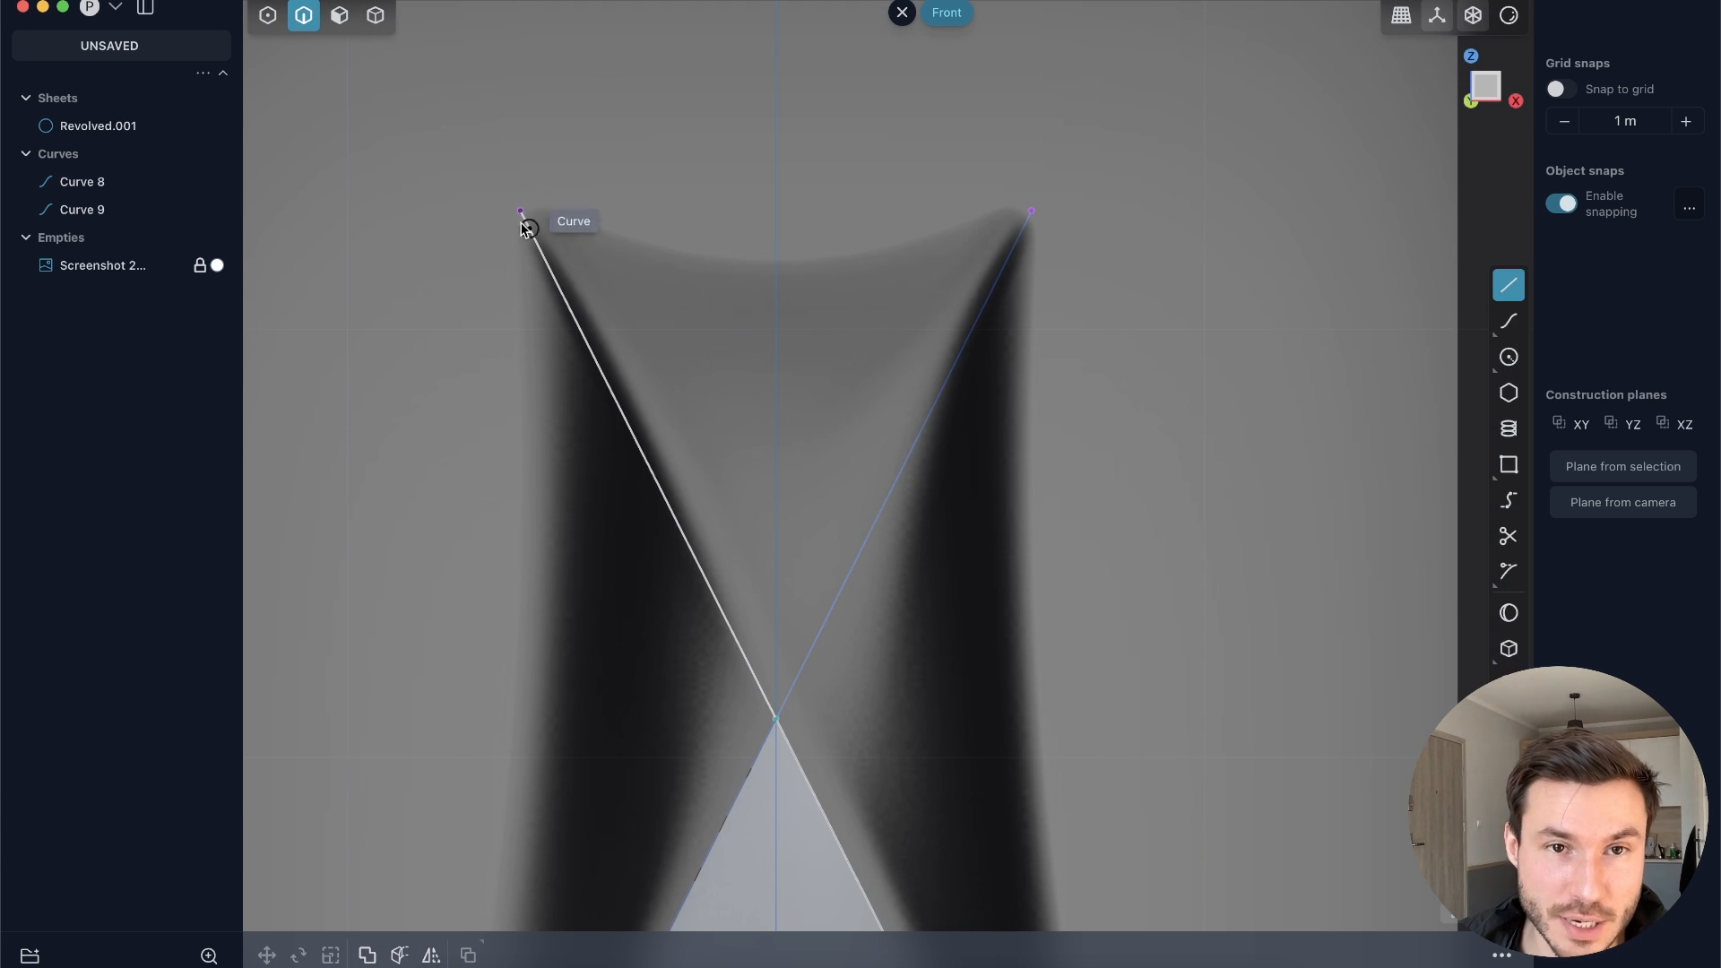
click(520, 211)
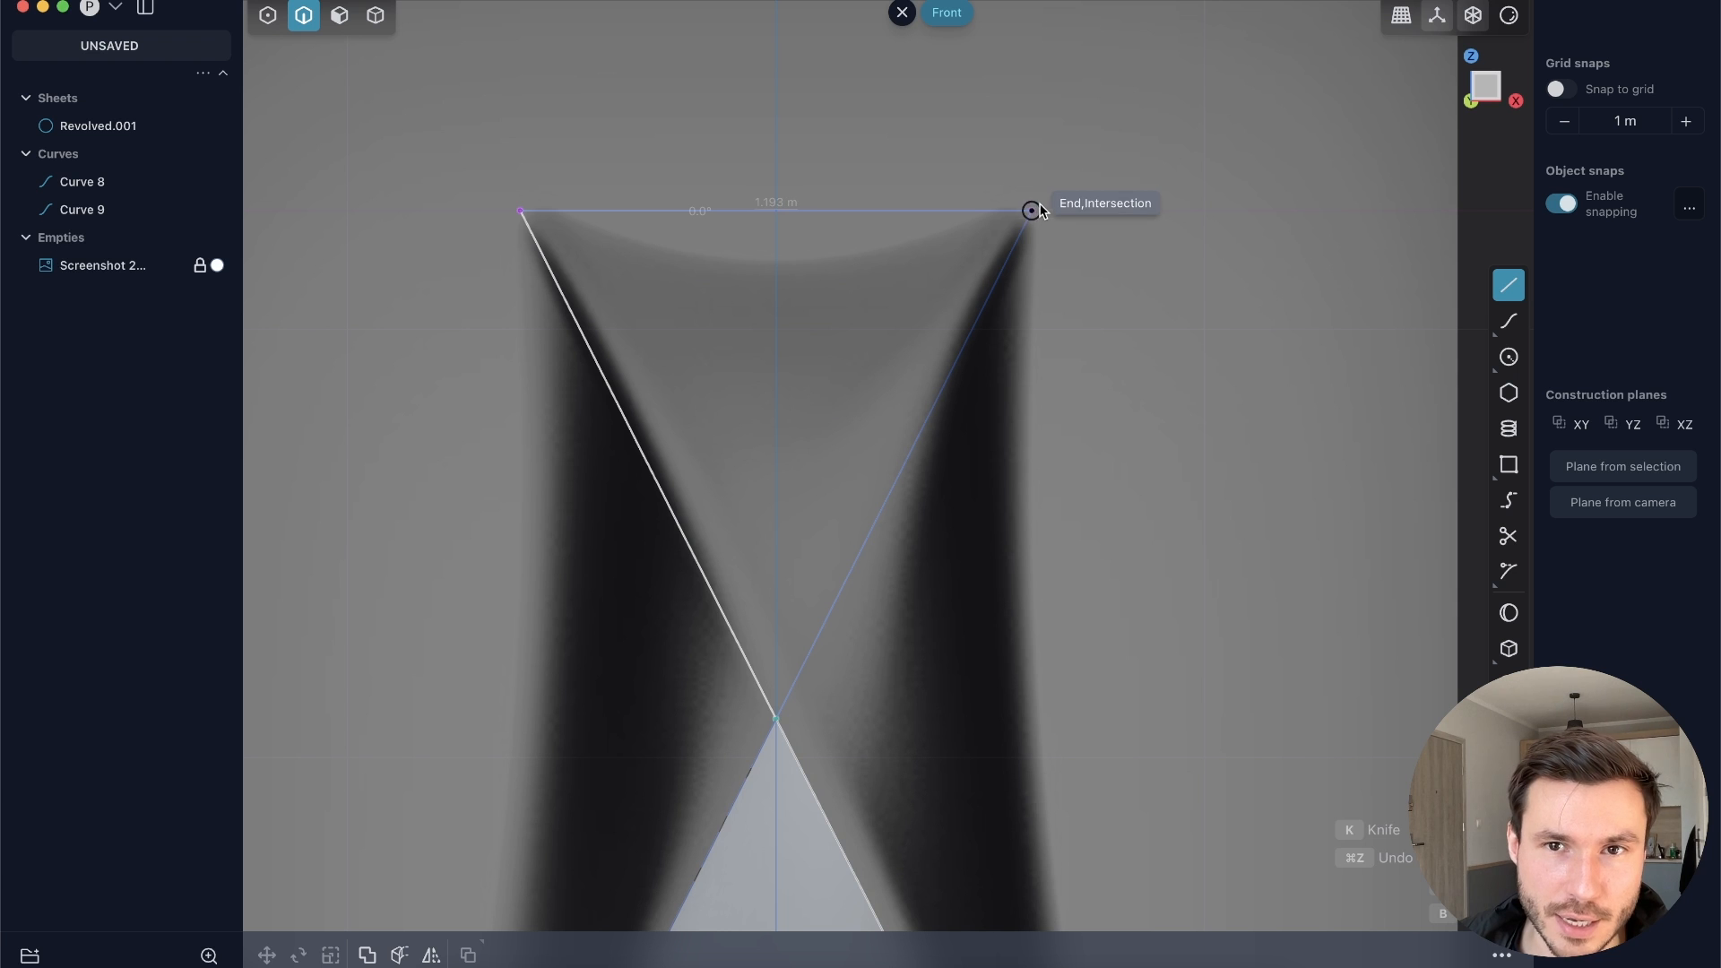
click(1028, 214)
Step: Bow the line between the upper endpoints downward by moving its middle control point about -0.263 m along Z
mouse_move(1024, 214)
middle_down()
mouse_move(899, 273)
mouse_move(1013, 226)
middle_up()
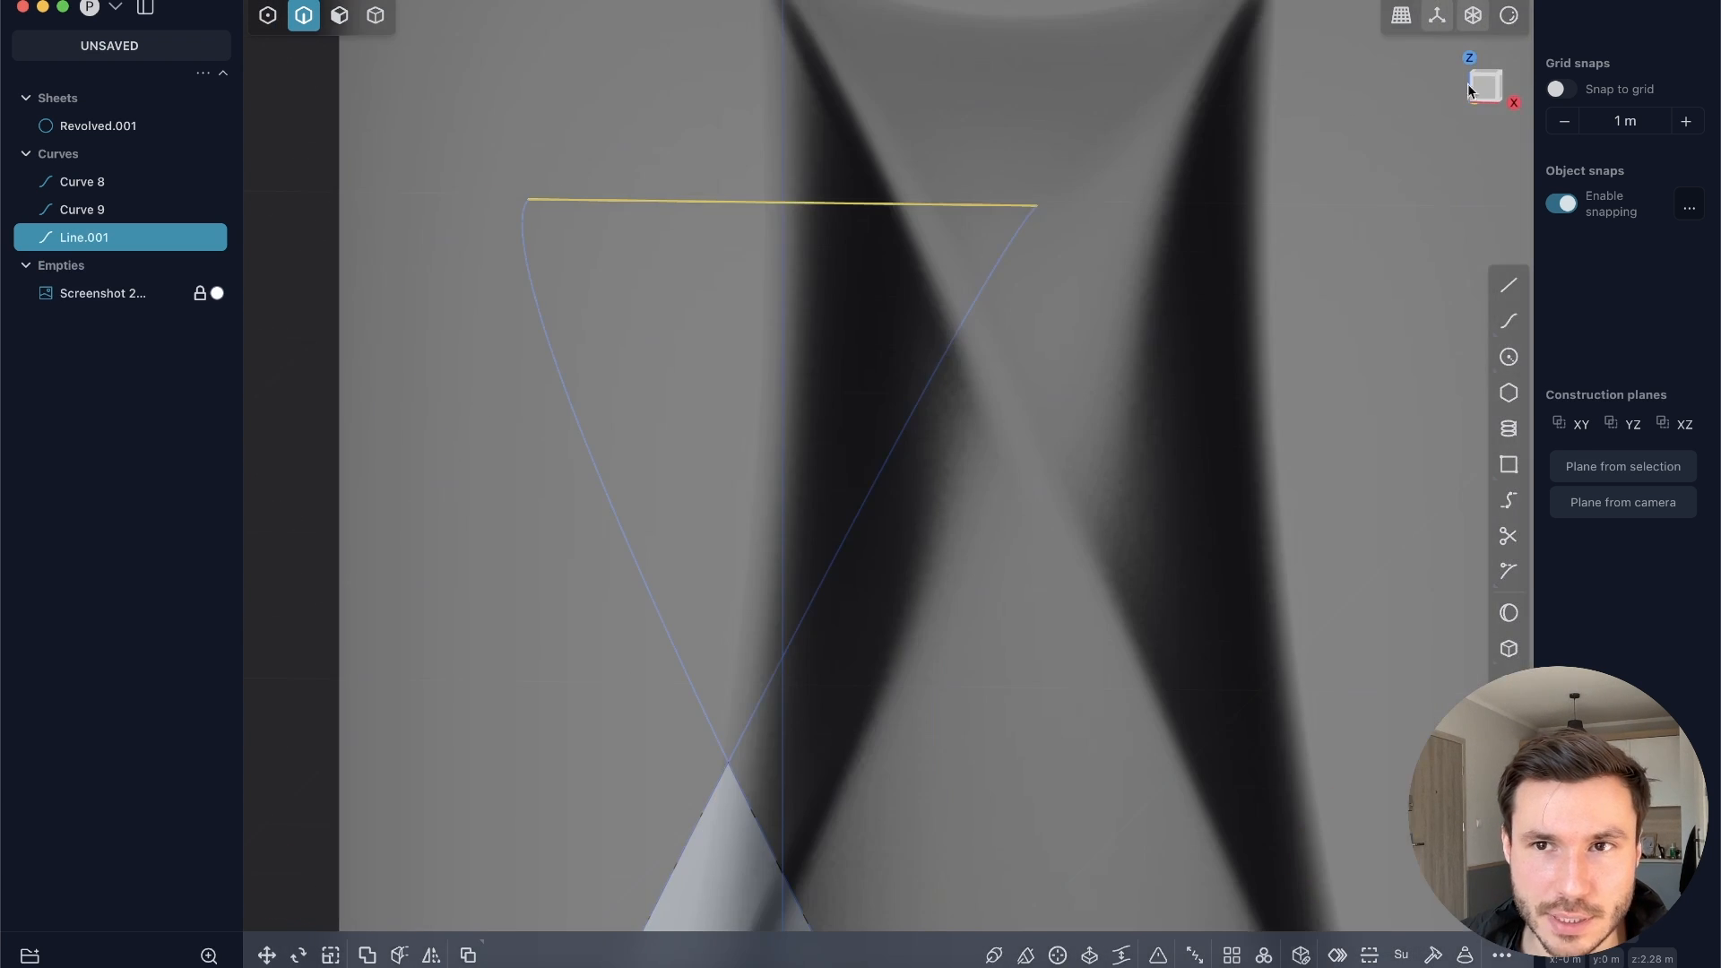
click(1489, 87)
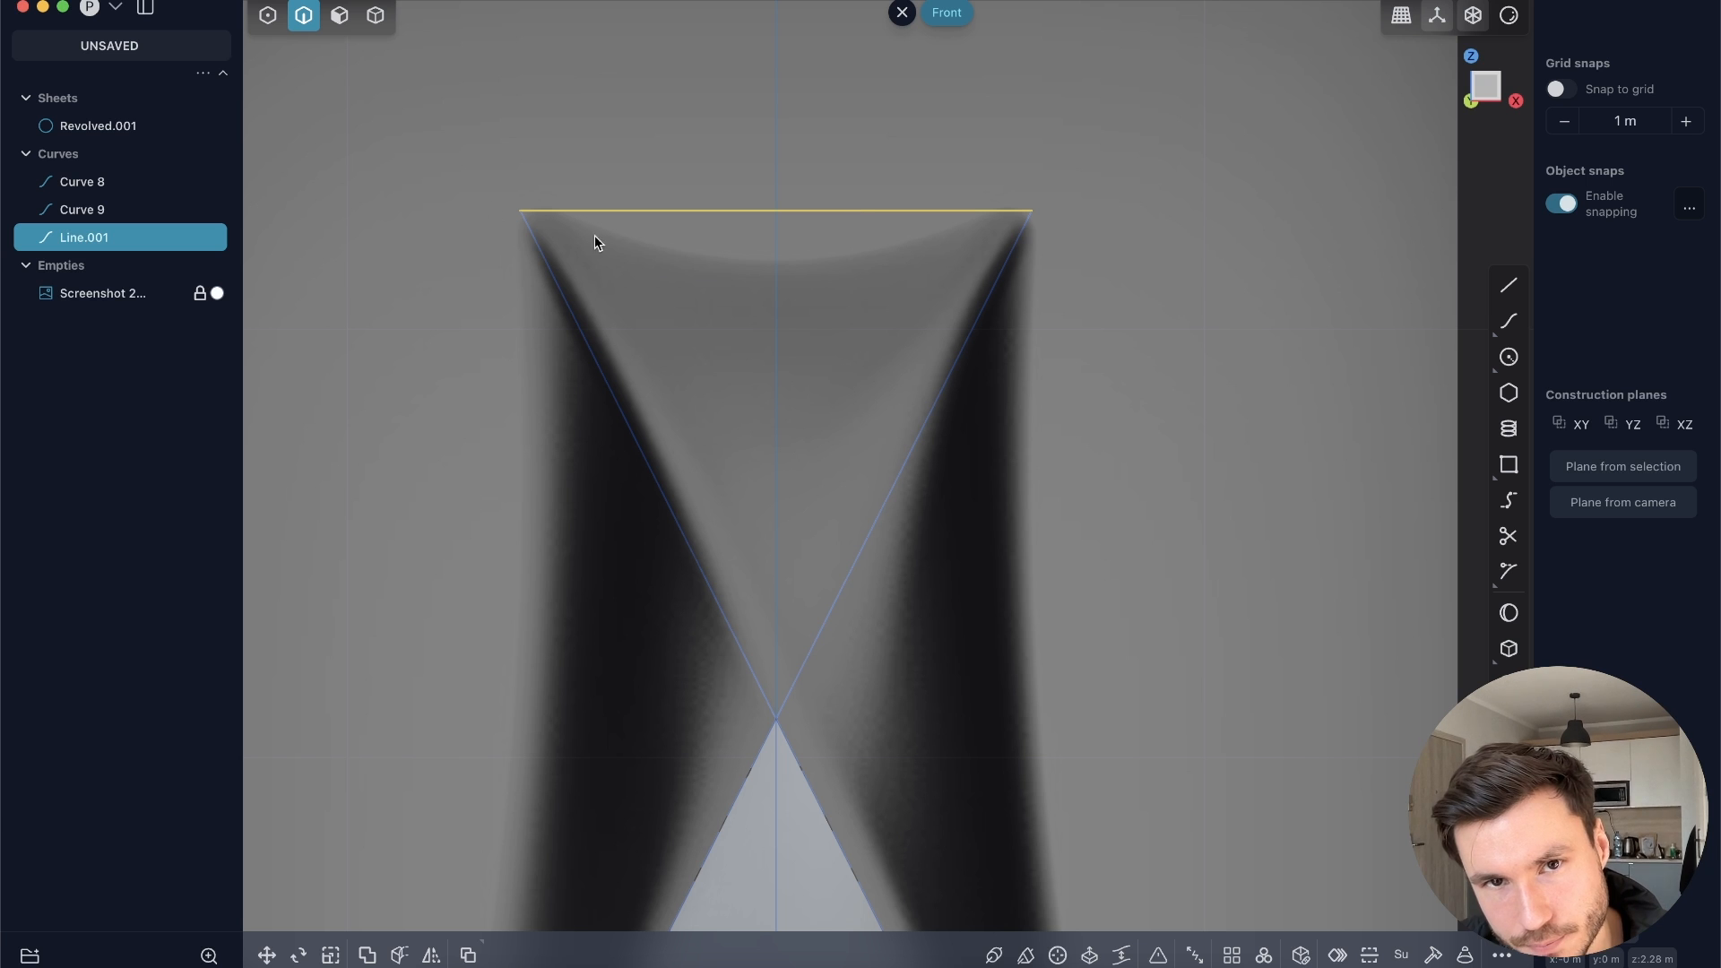
key(1)
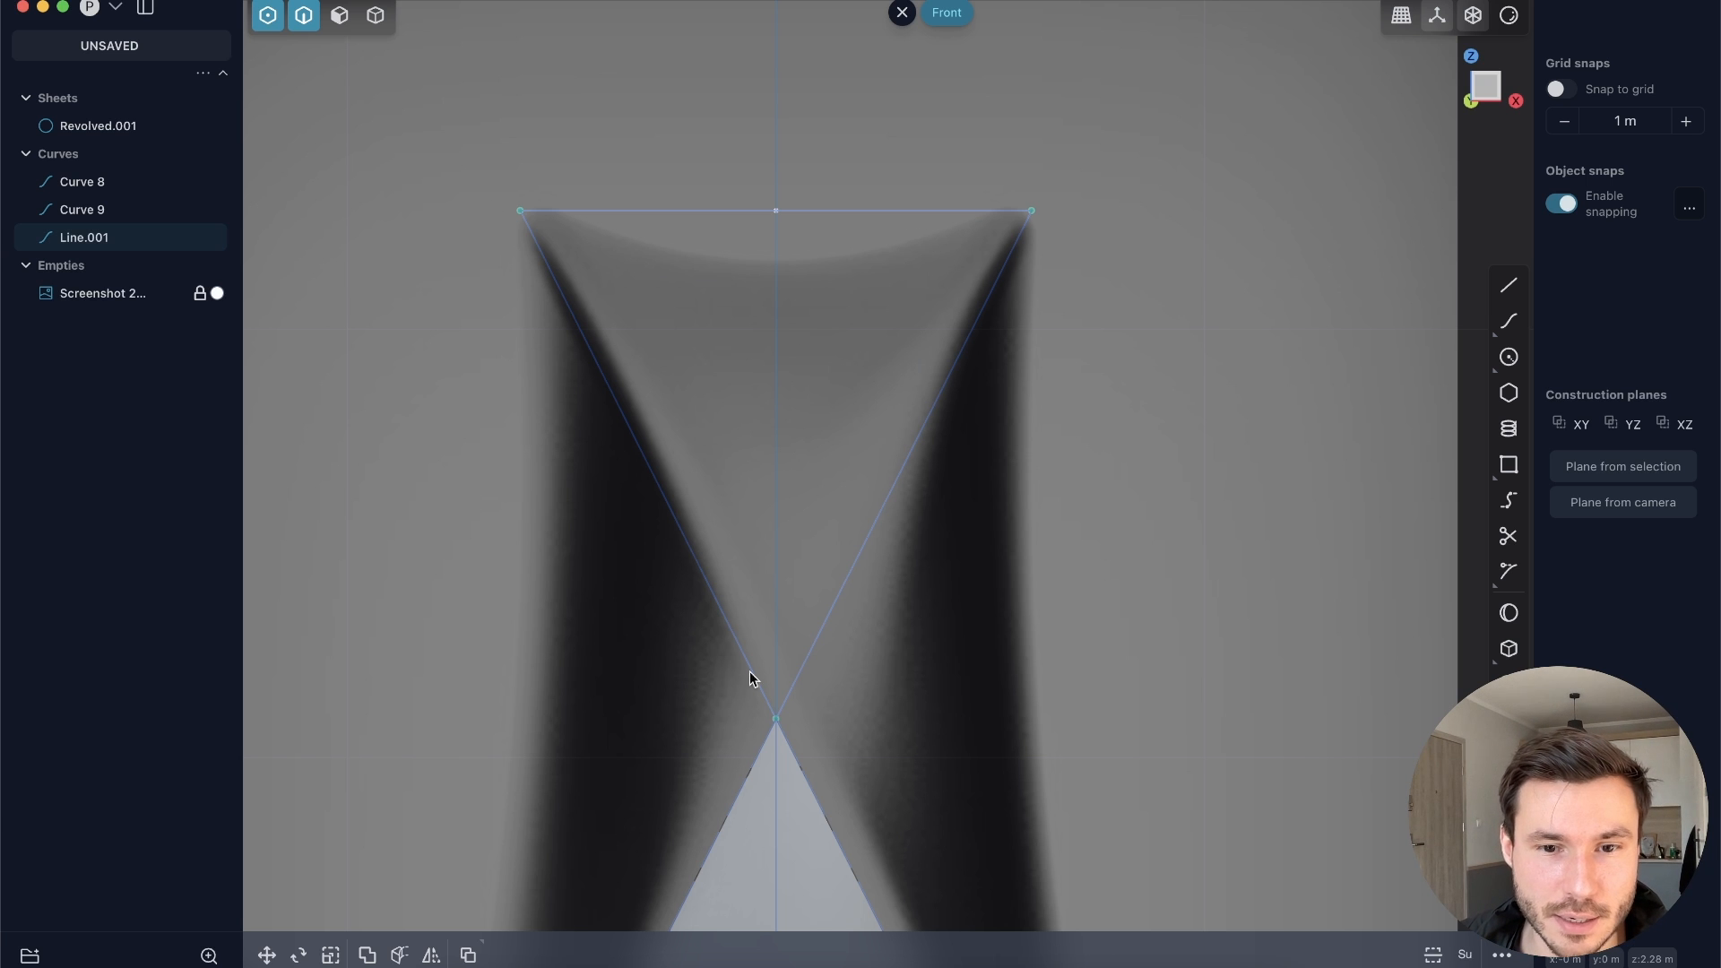
click(557, 966)
click(444, 901)
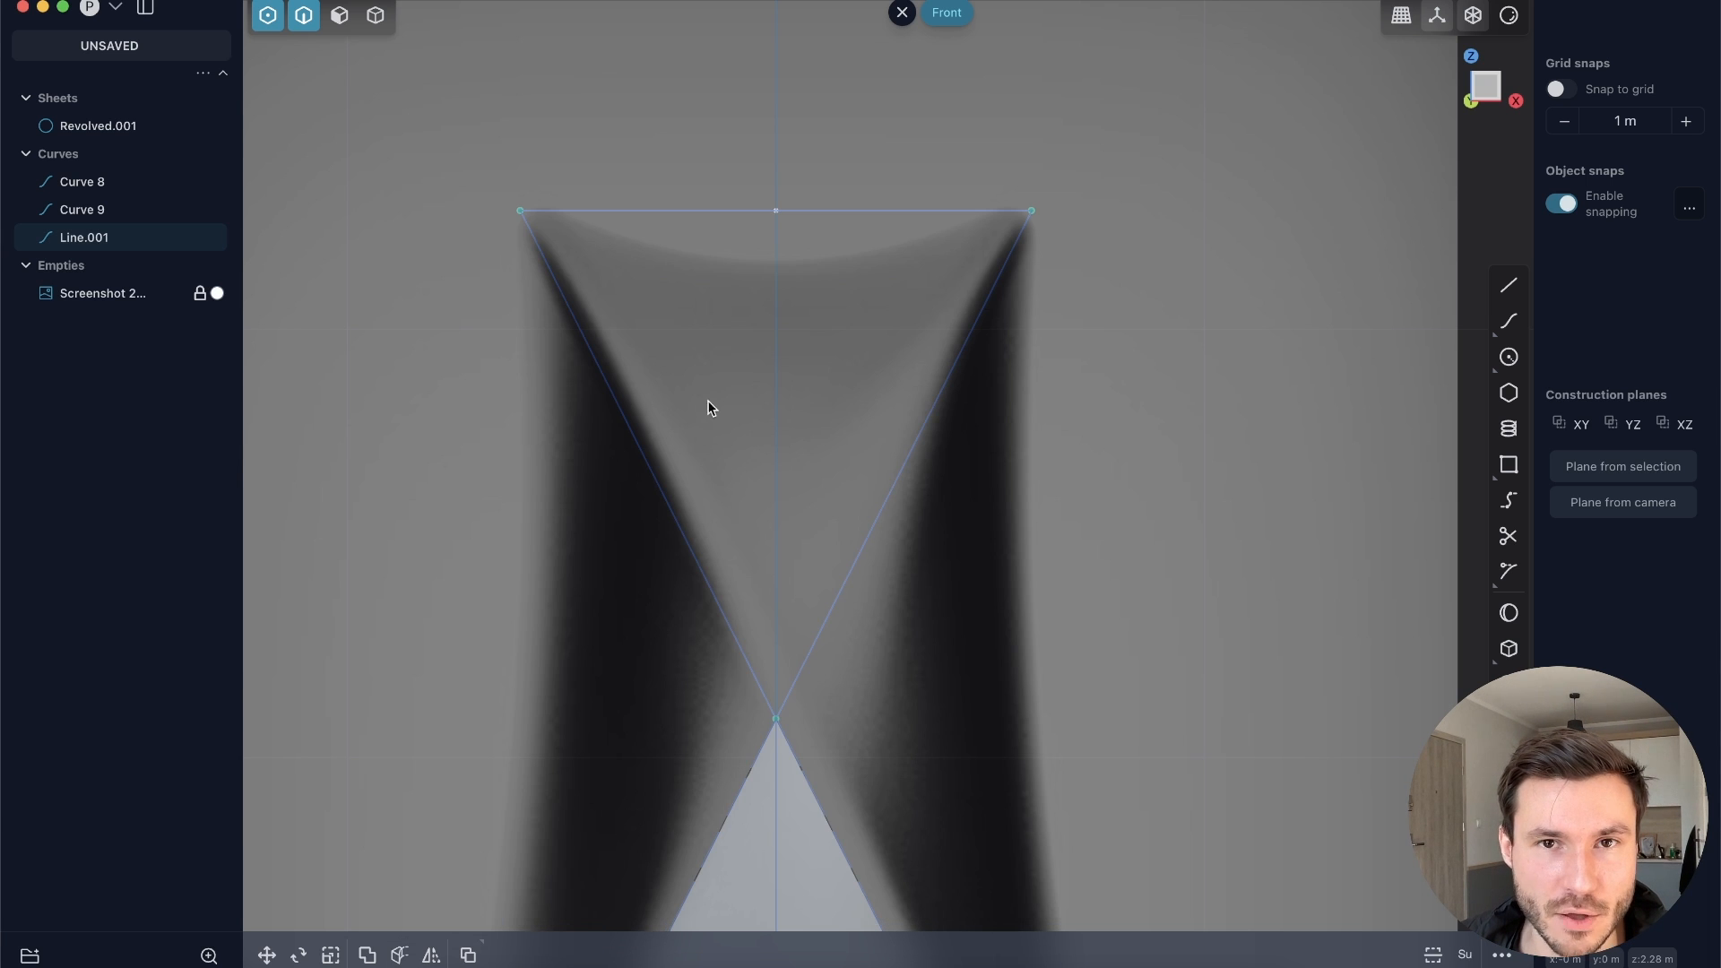
key(g)
drag(783, 151, 790, 260)
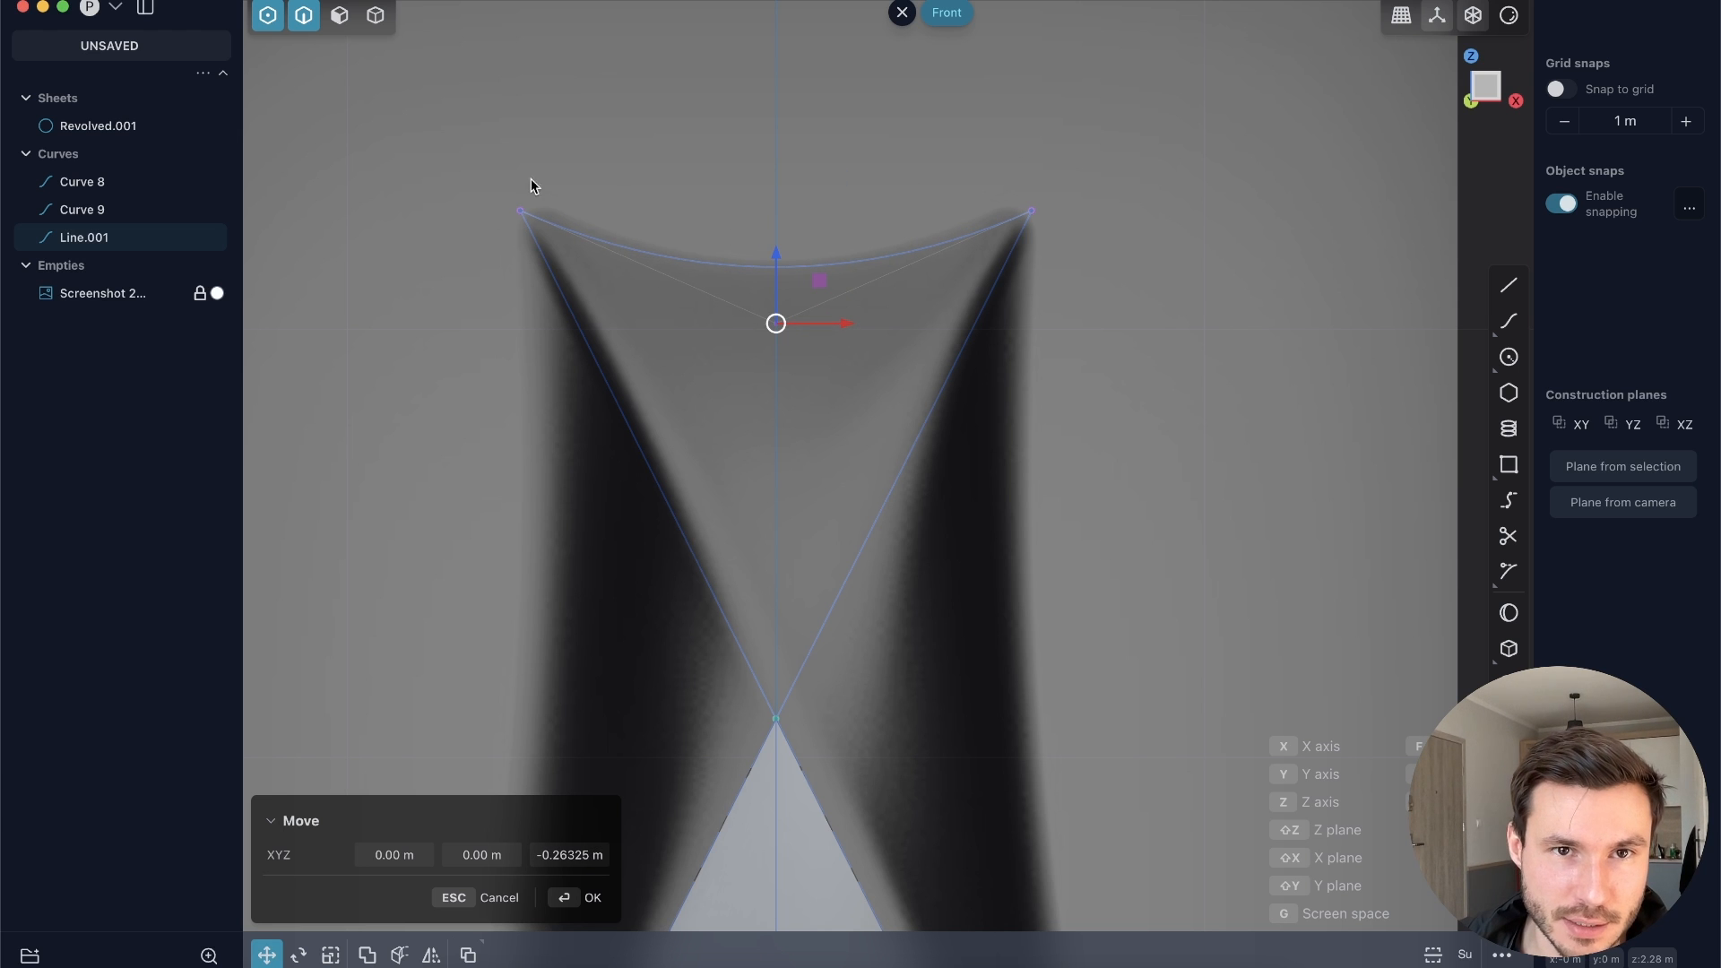
key(Return)
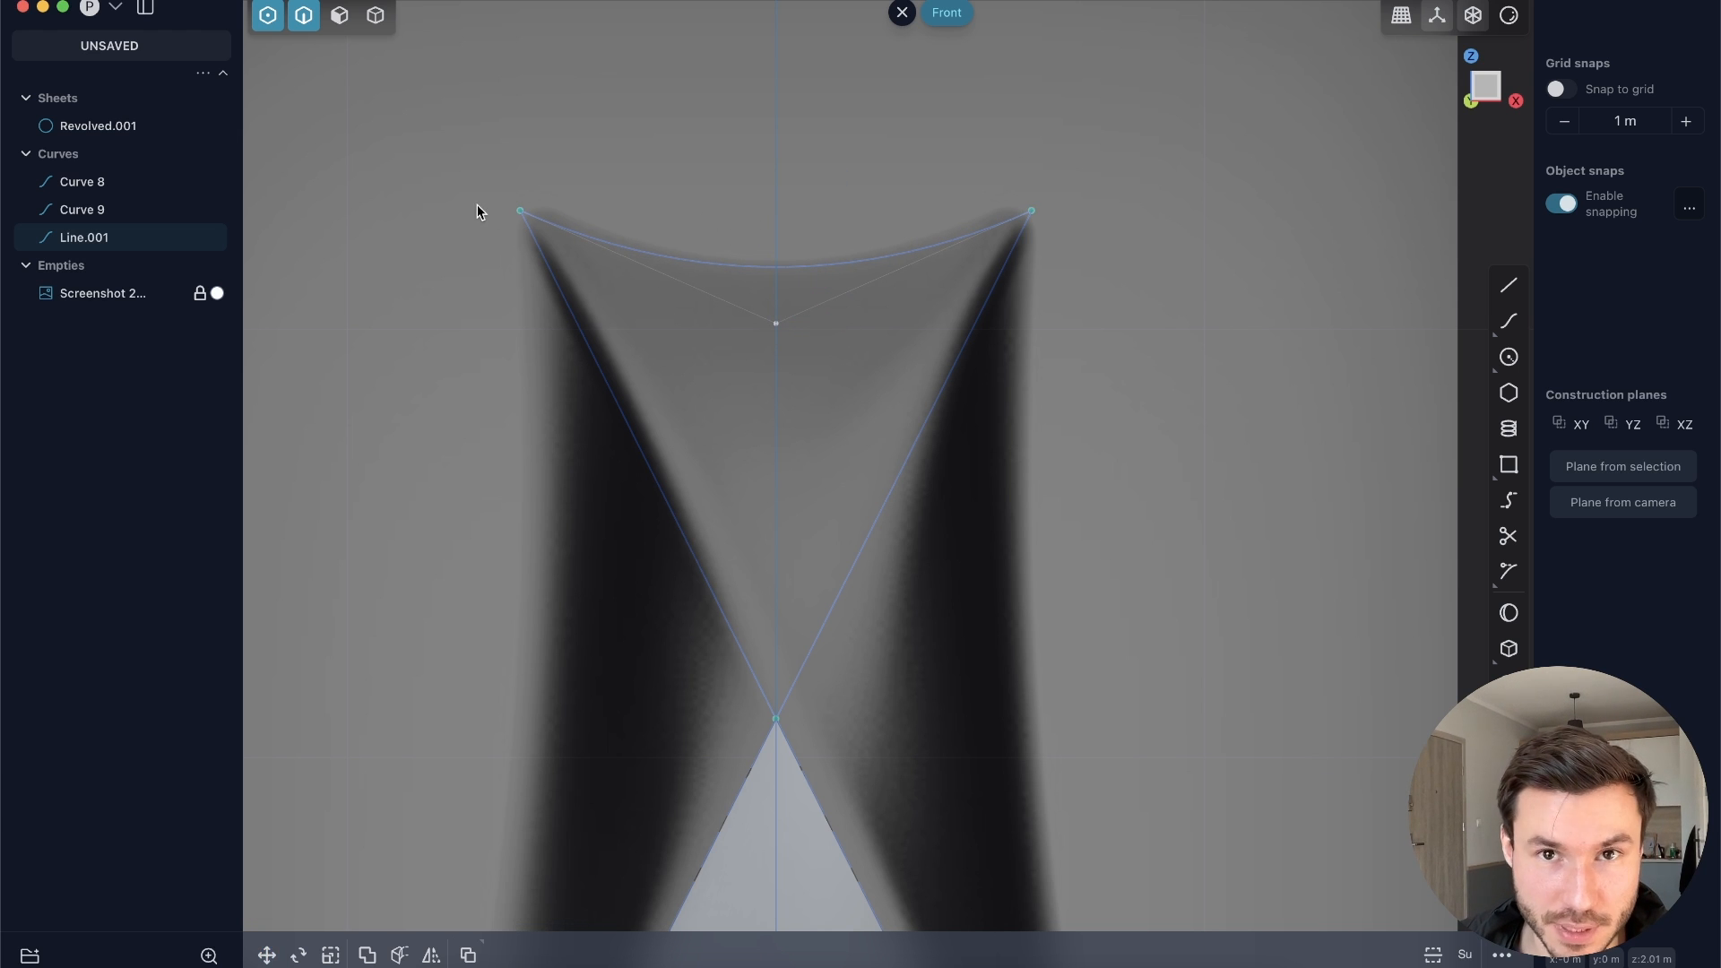
Step: Extrude the bowed top curve about 0.3 m toward the back of the bottle as a sheet strip
key(1)
shift+middle_drag(550, 375, 590, 417)
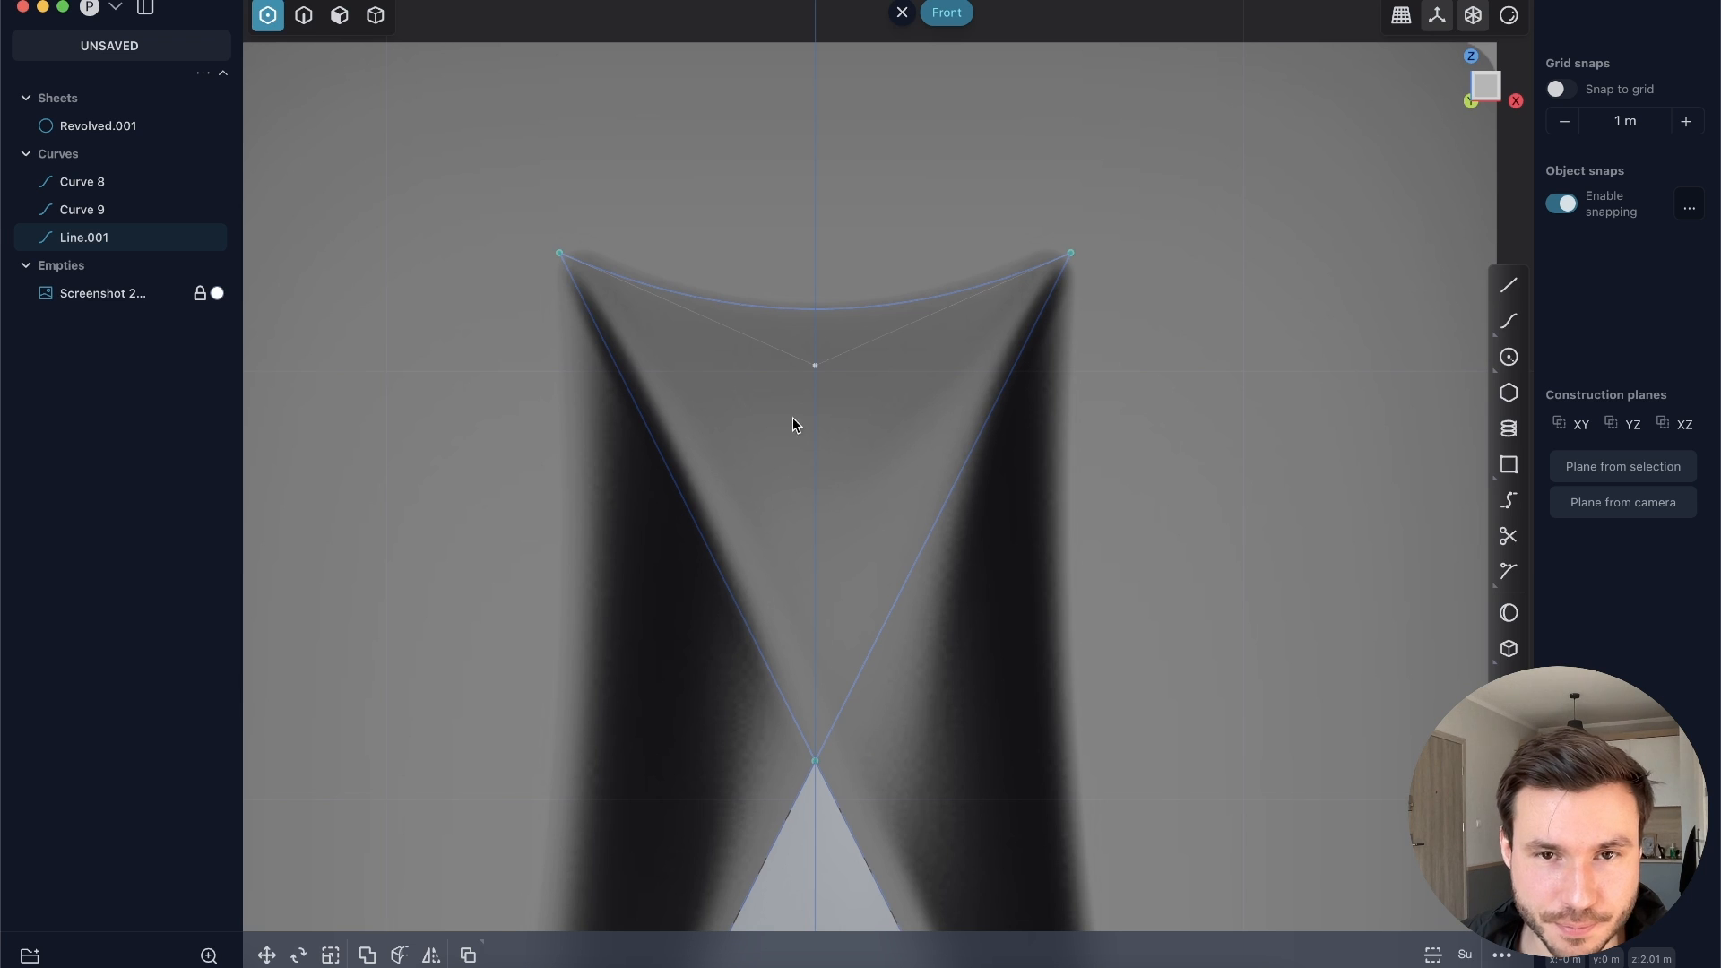
scroll(790, 434, down, 2)
key(2)
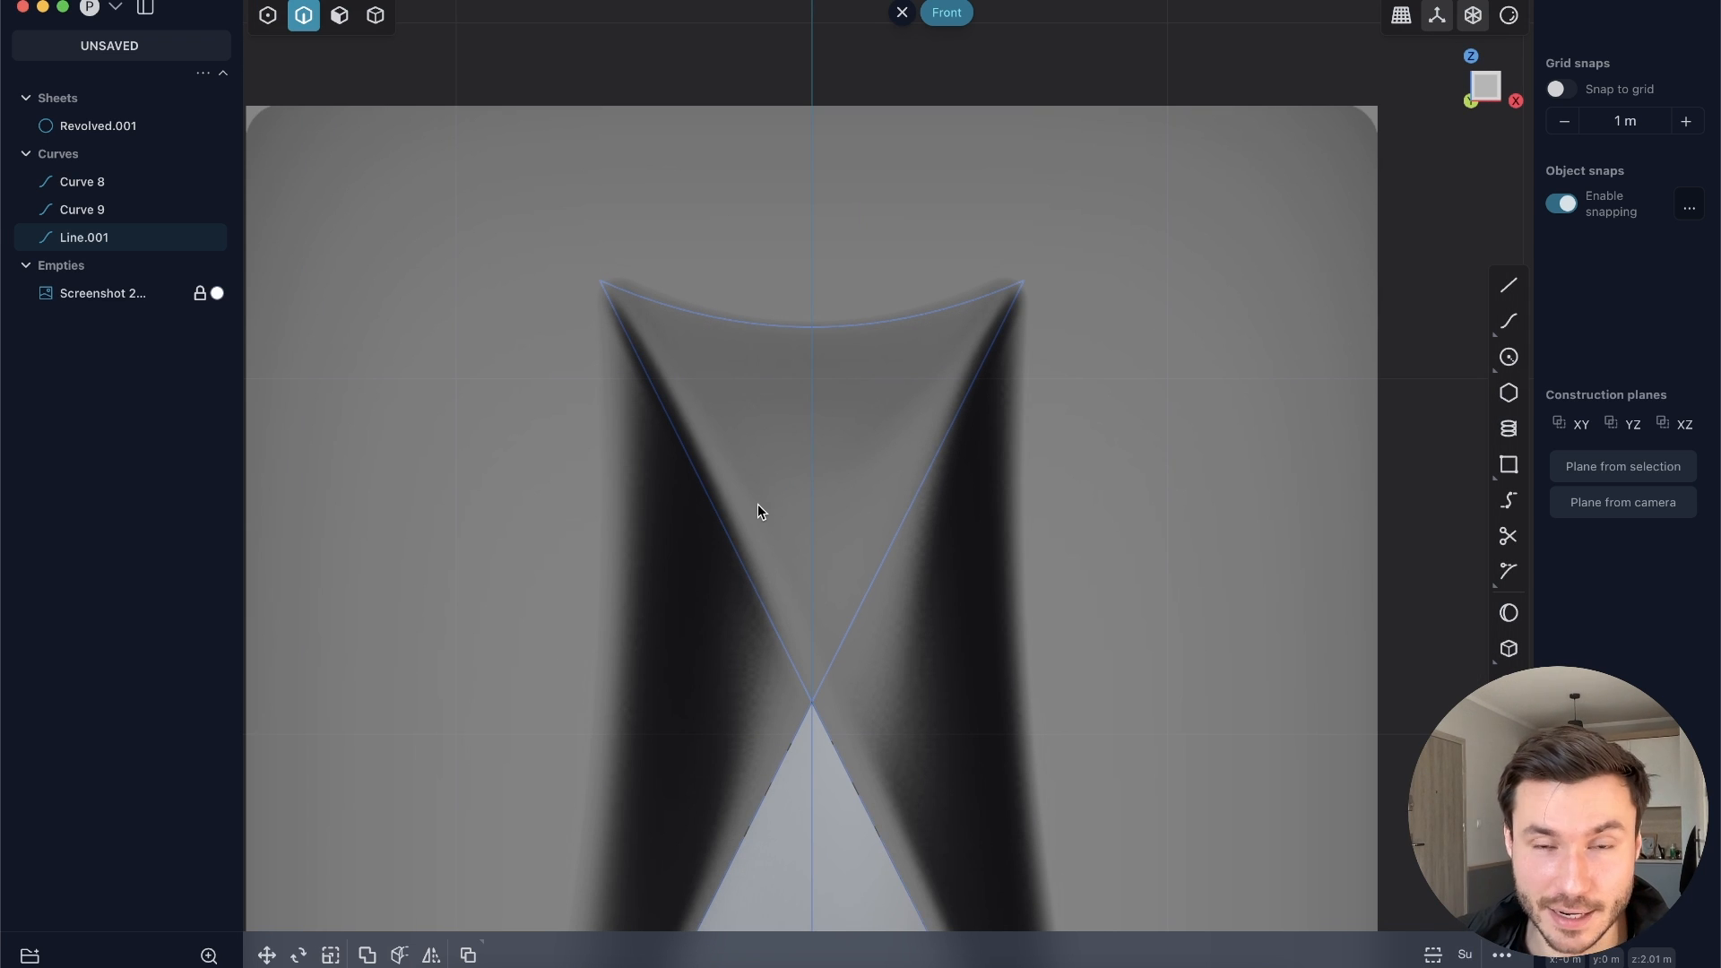
shift+middle_drag(780, 464, 787, 396)
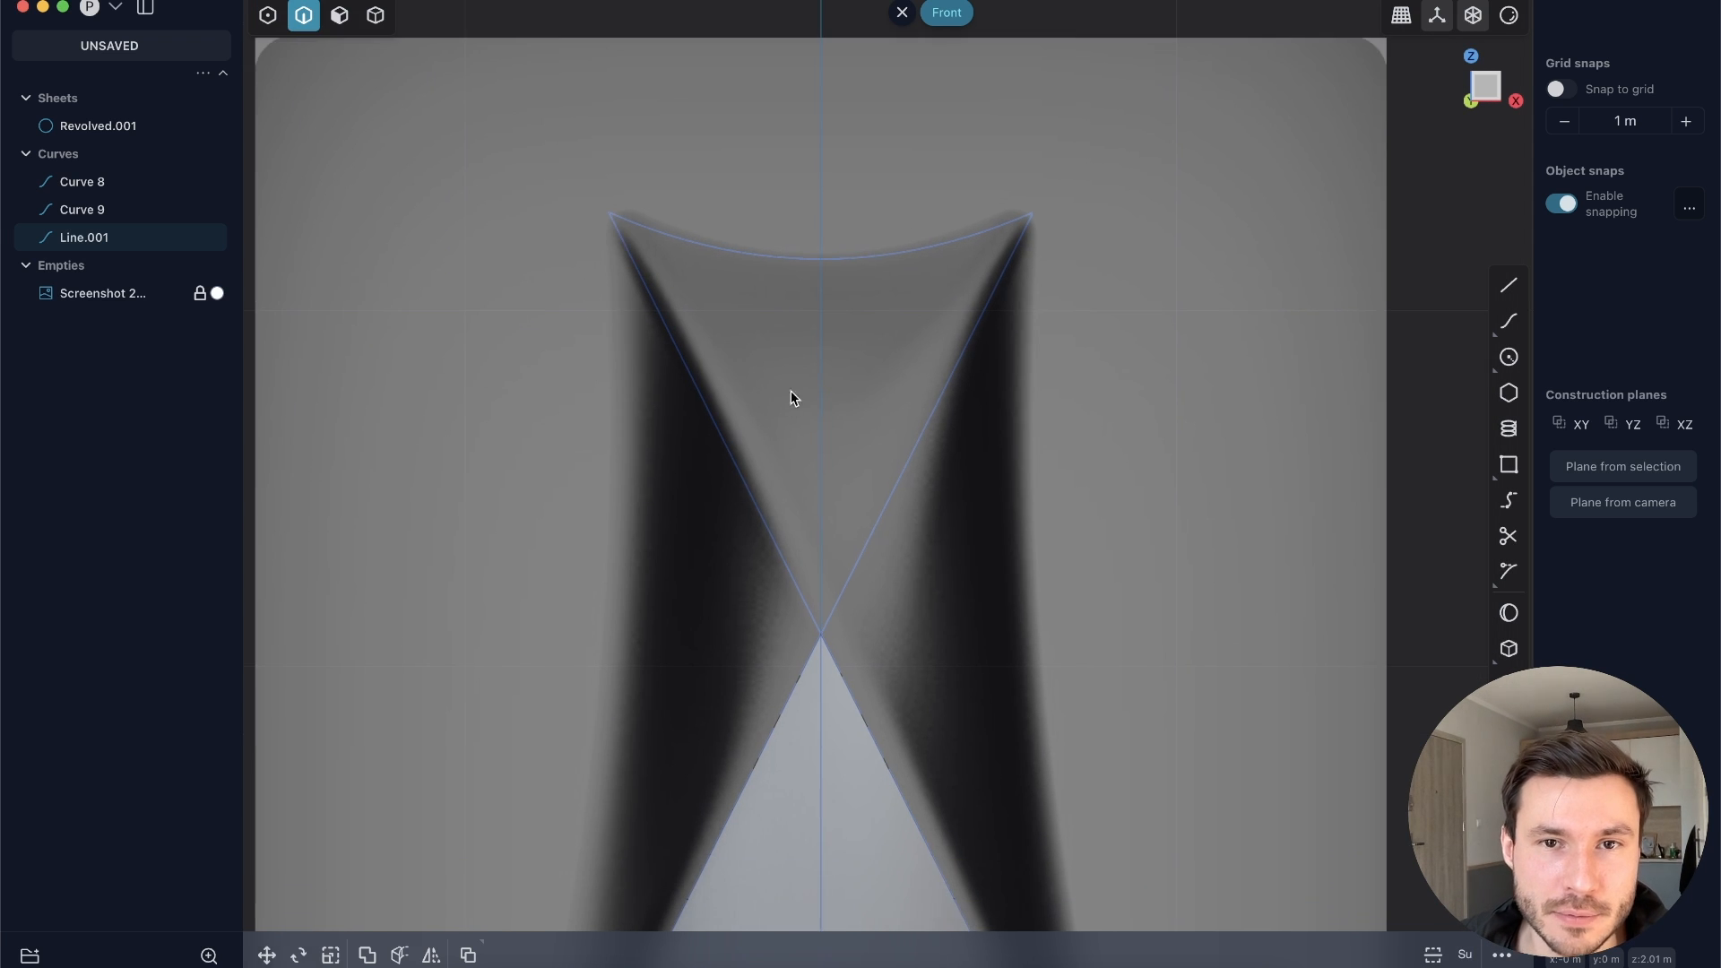
scroll(787, 397, down, 2)
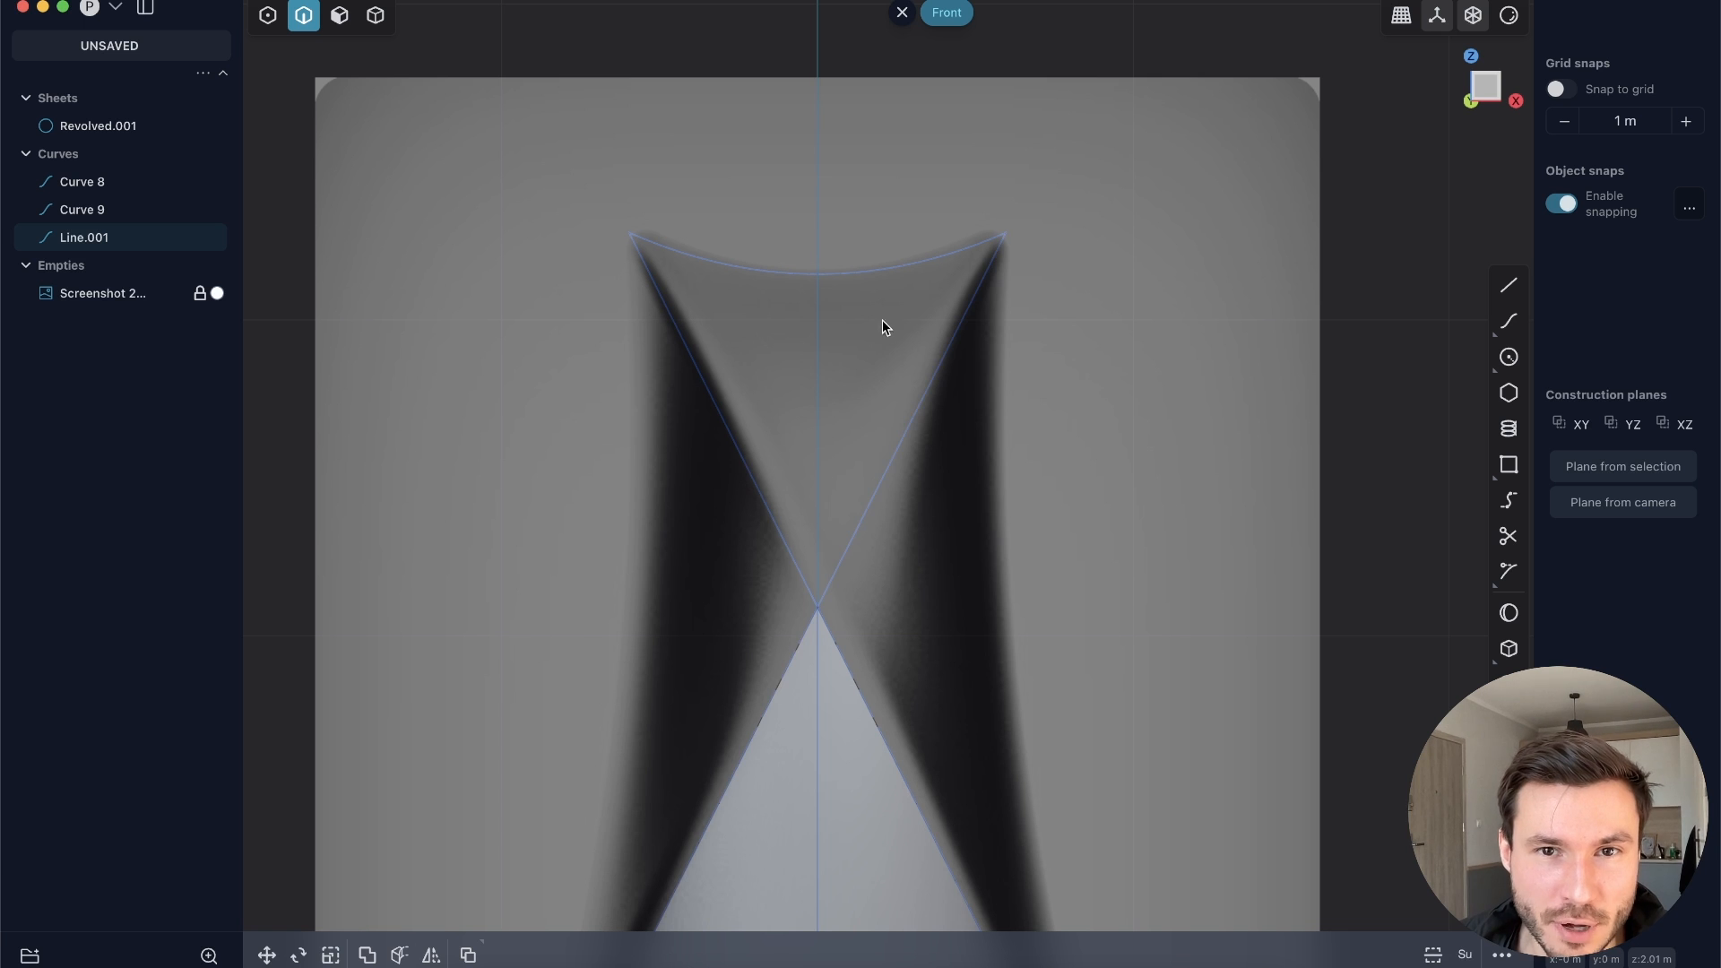
middle_drag(703, 334, 834, 146)
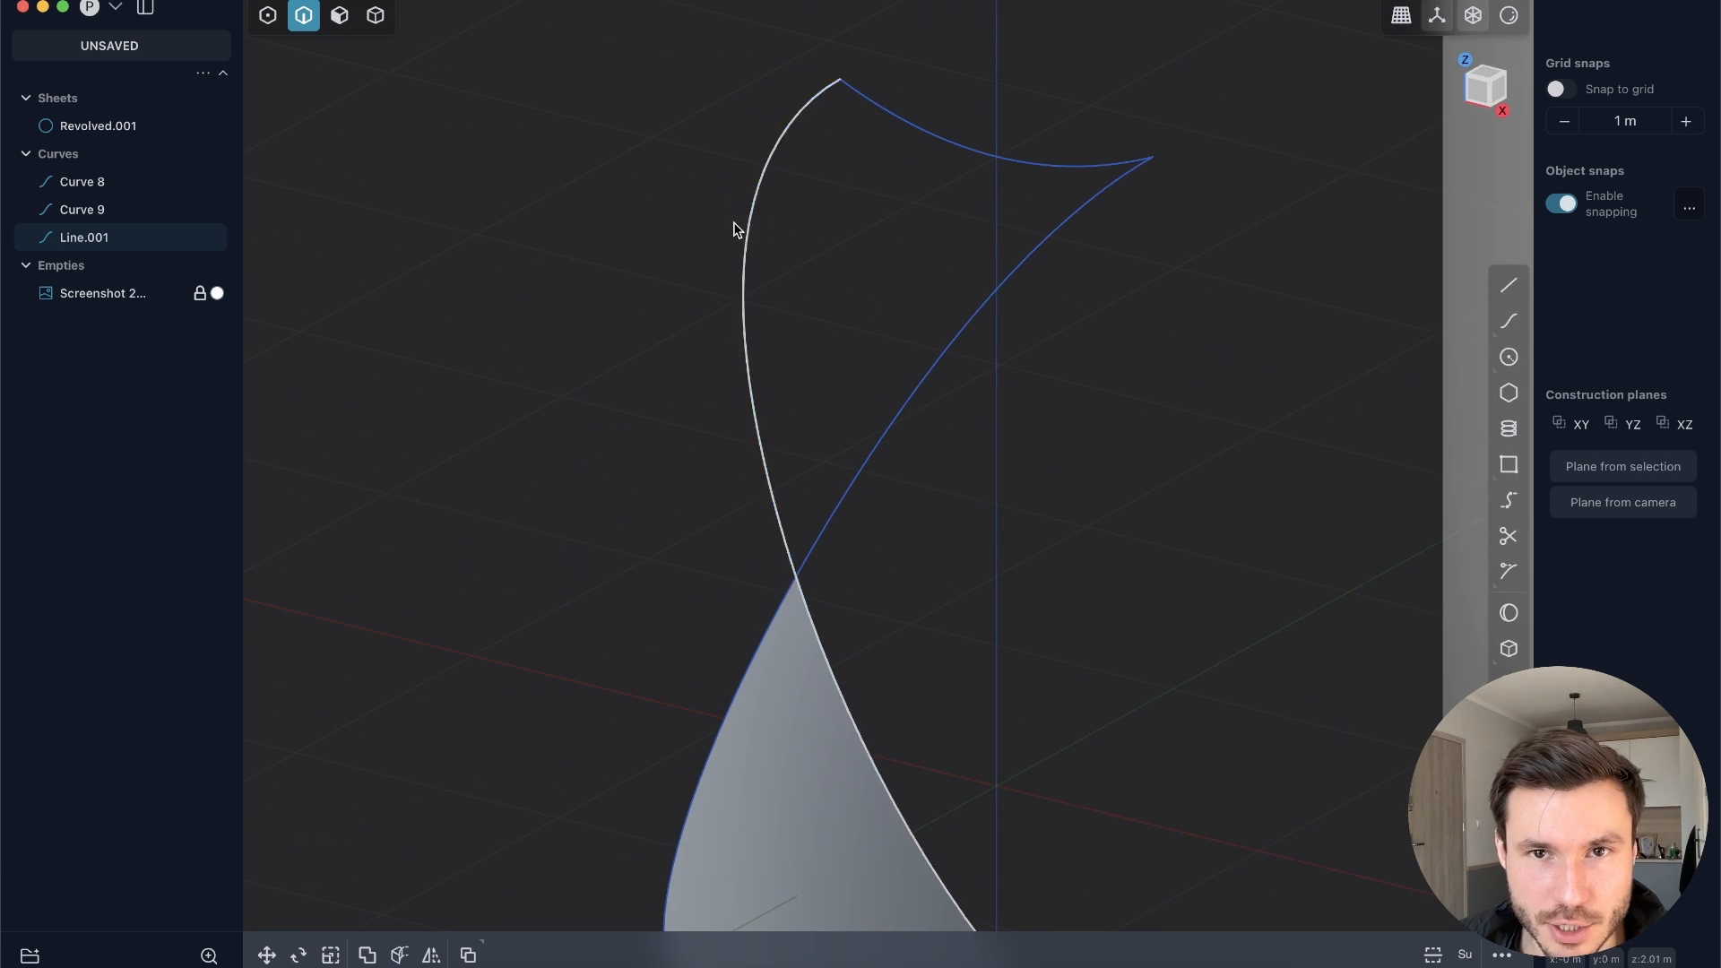
shift+middle_drag(1004, 234, 1065, 211)
click(885, 287)
click(886, 287)
key(x)
drag(1060, 216, 1135, 186)
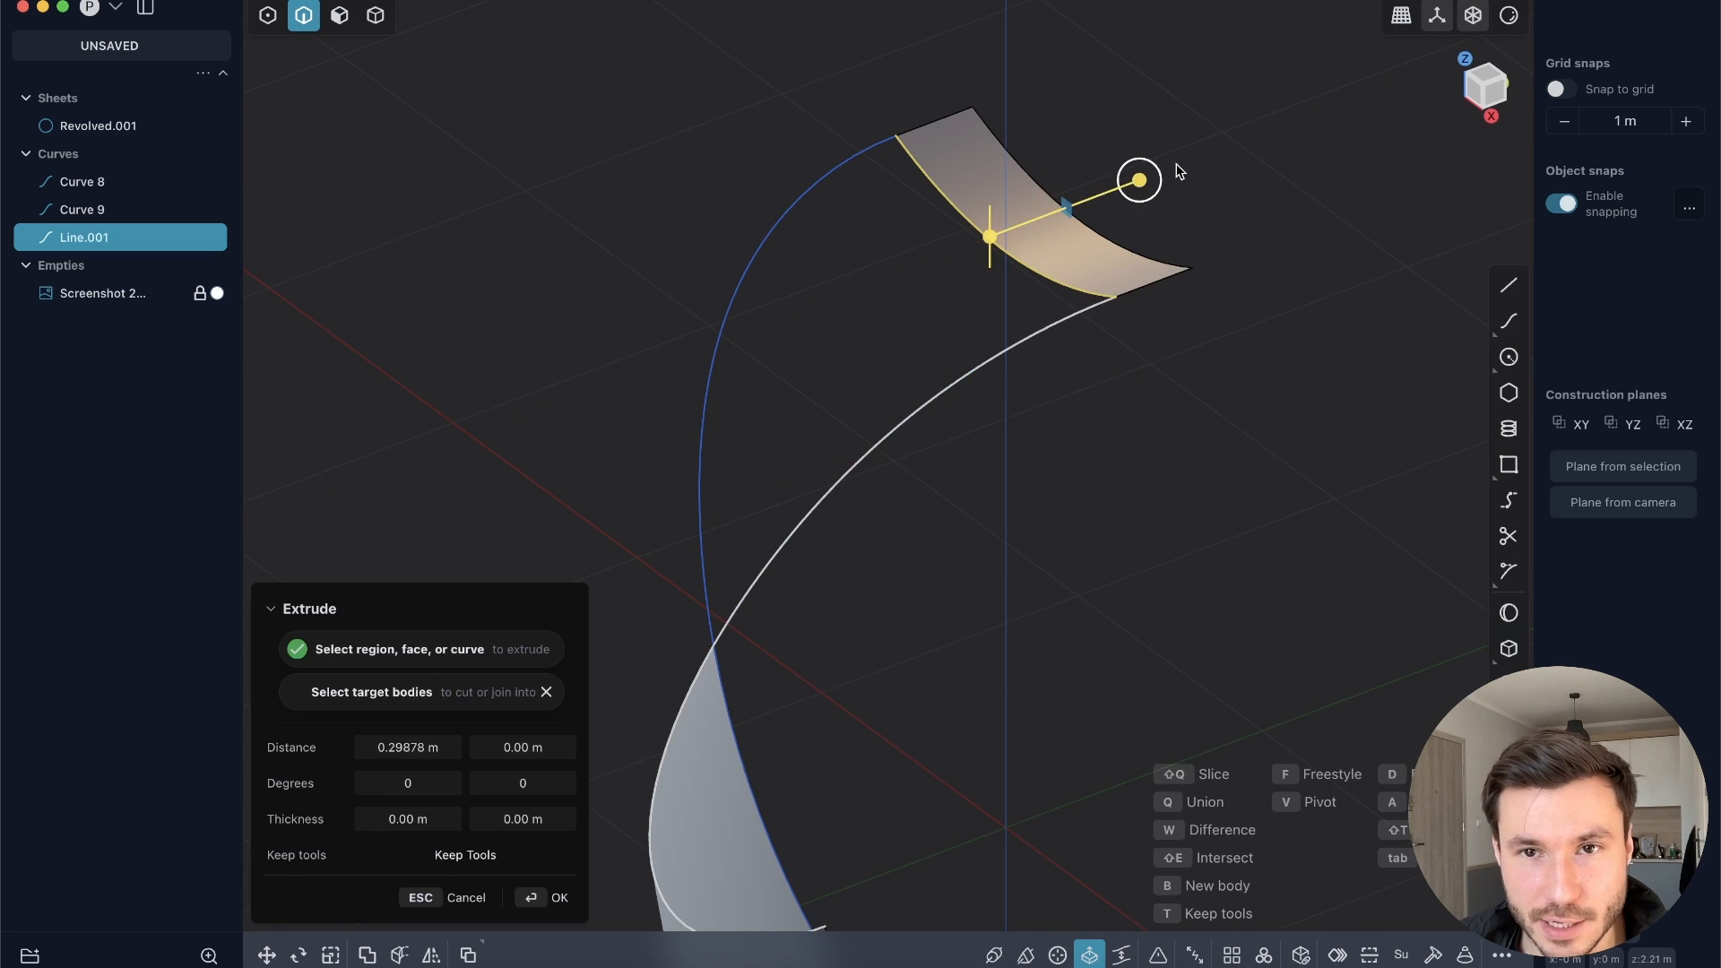
key(Return)
Step: Delete the bowed source curve along the front edge of the extruded strip
click(1188, 165)
click(1017, 285)
key(Delete)
Step: Examine the upper opening's boundary formed by the strip's front edge and the two crossing curves
shift+middle_drag(1054, 318, 1000, 359)
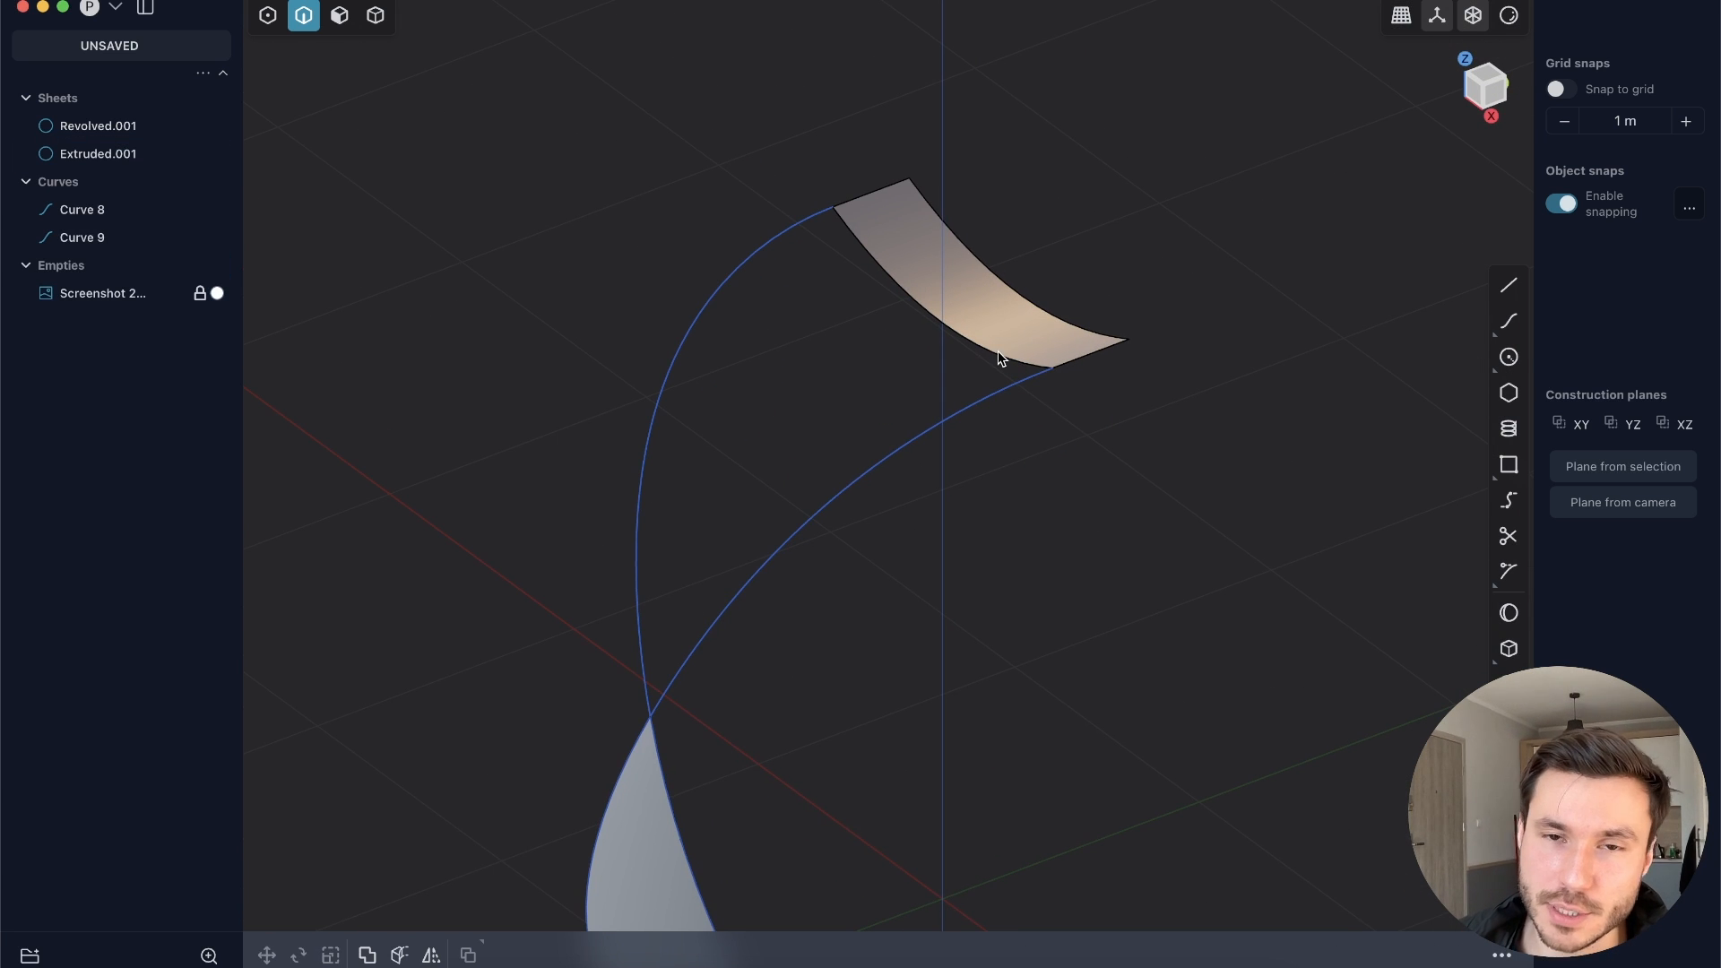
middle_drag(899, 298, 958, 355)
click(918, 322)
key(shift+e)
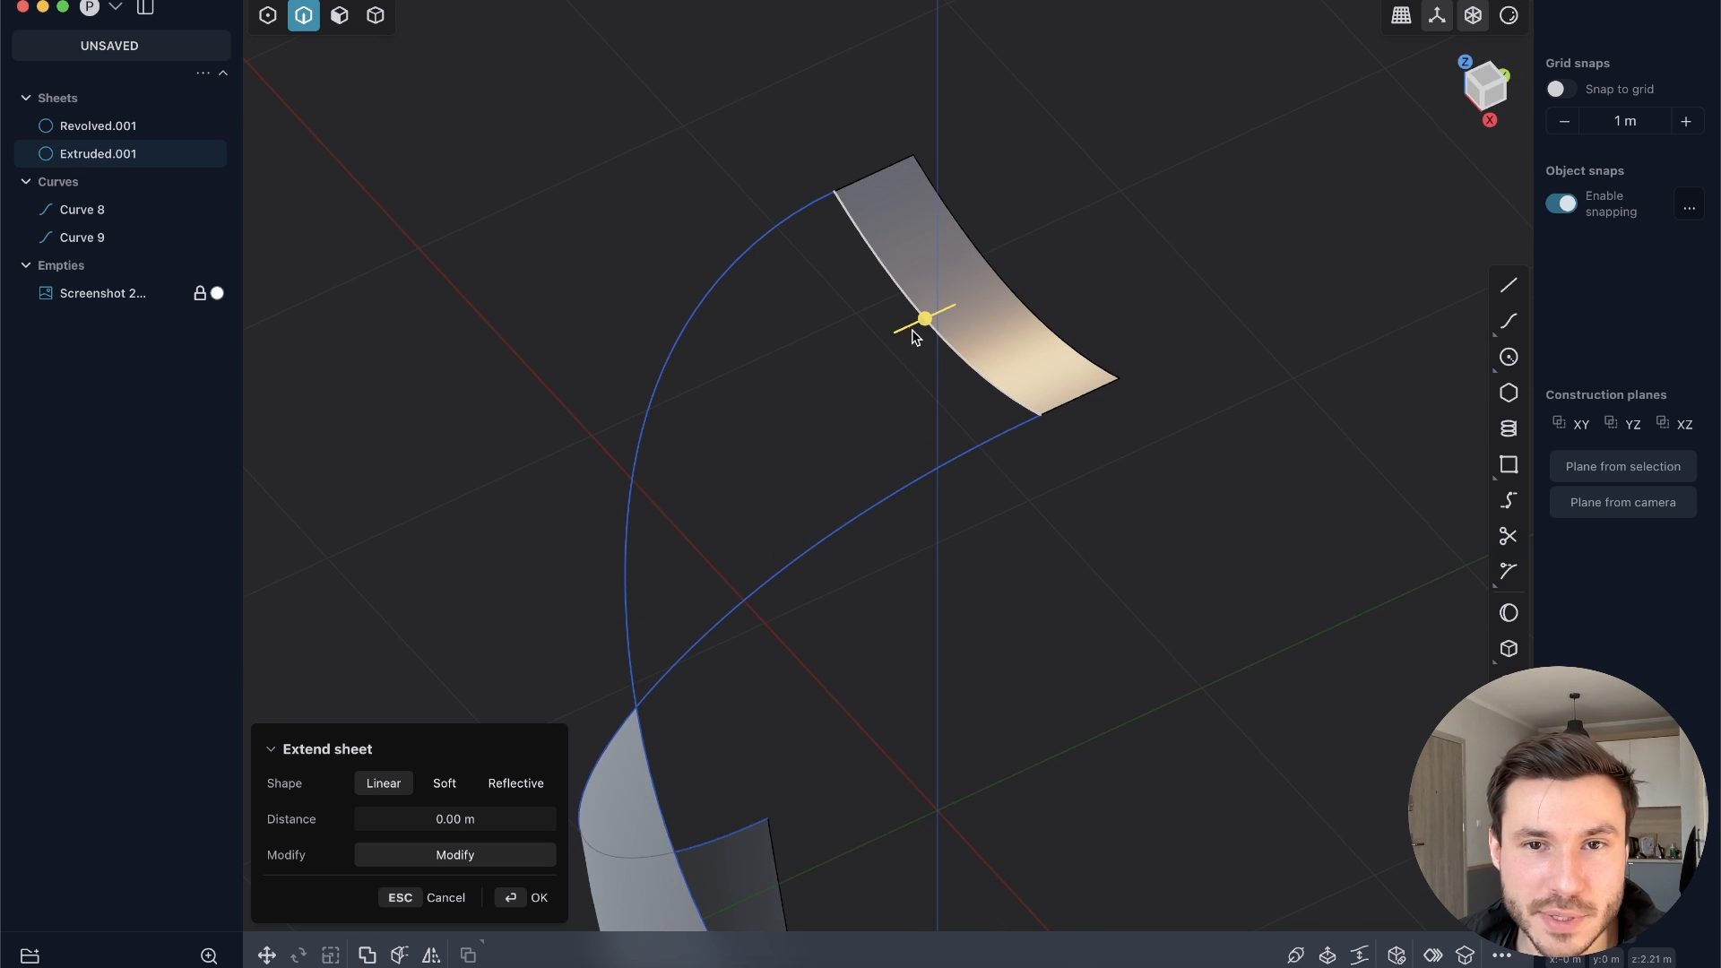
middle_drag(948, 223, 1130, 400)
key(Escape)
shift+middle_drag(834, 617, 770, 273)
click(998, 123)
shift+click(766, 181)
shift+click(911, 369)
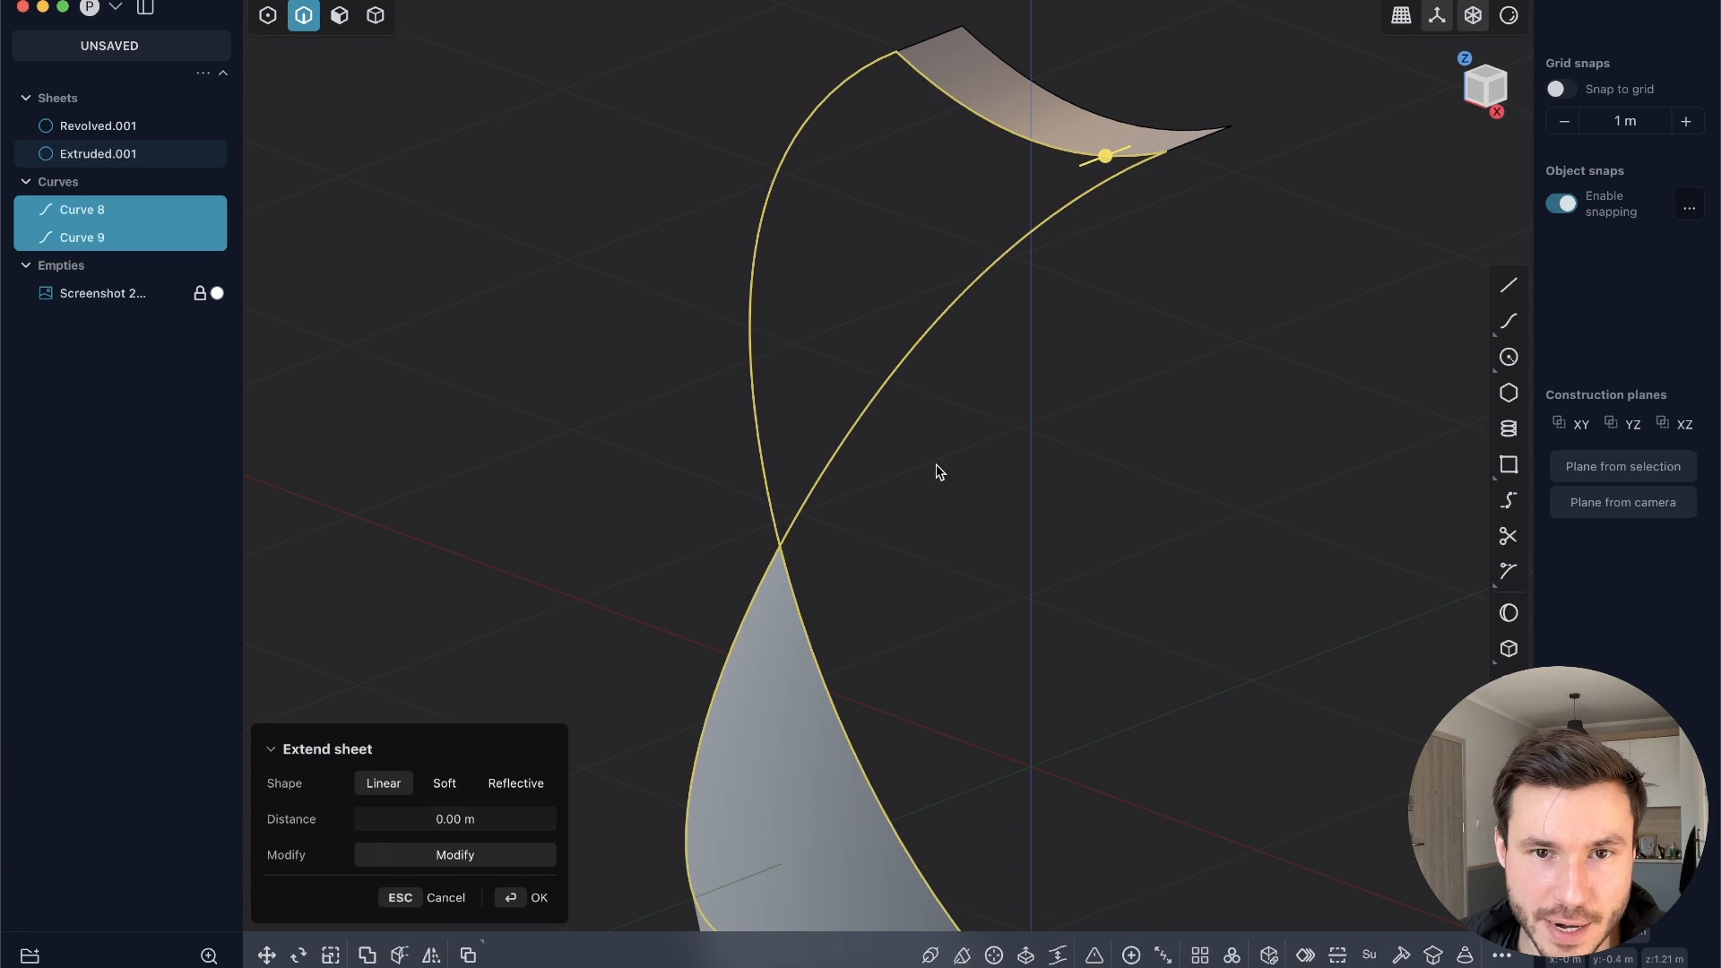
key(Escape)
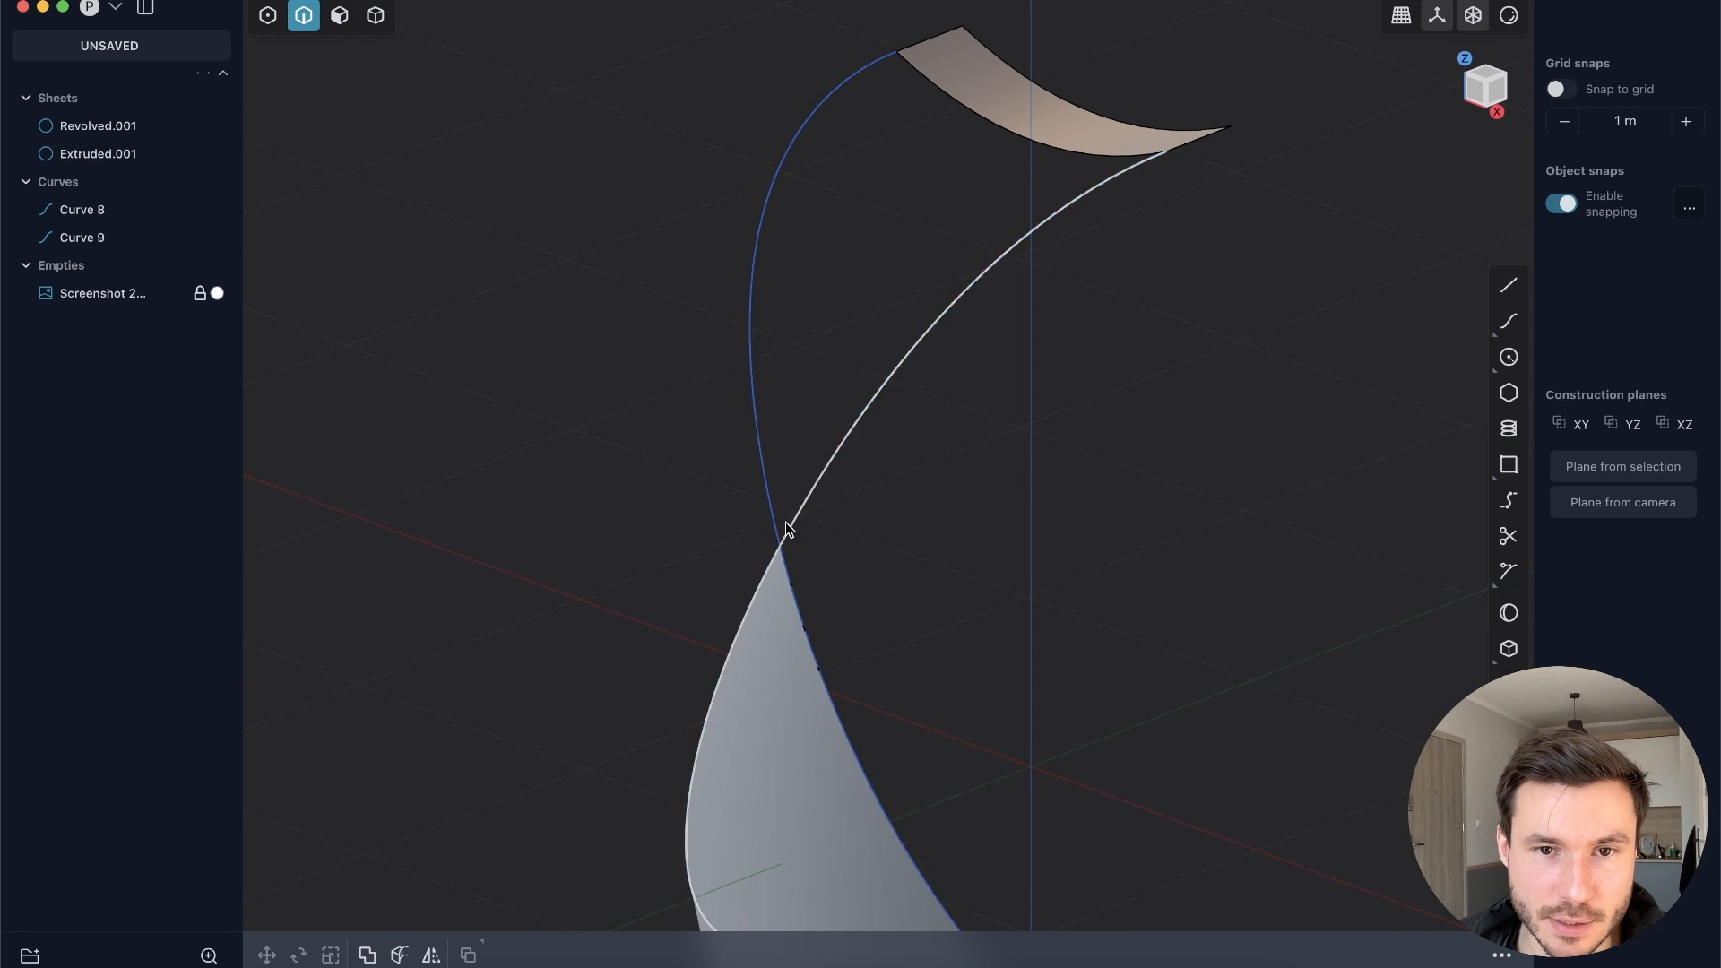
Step: Split the two crossing curves at their intersection into separate upper and lower segments
click(808, 508)
shift+click(772, 492)
middle_drag(829, 489, 818, 459)
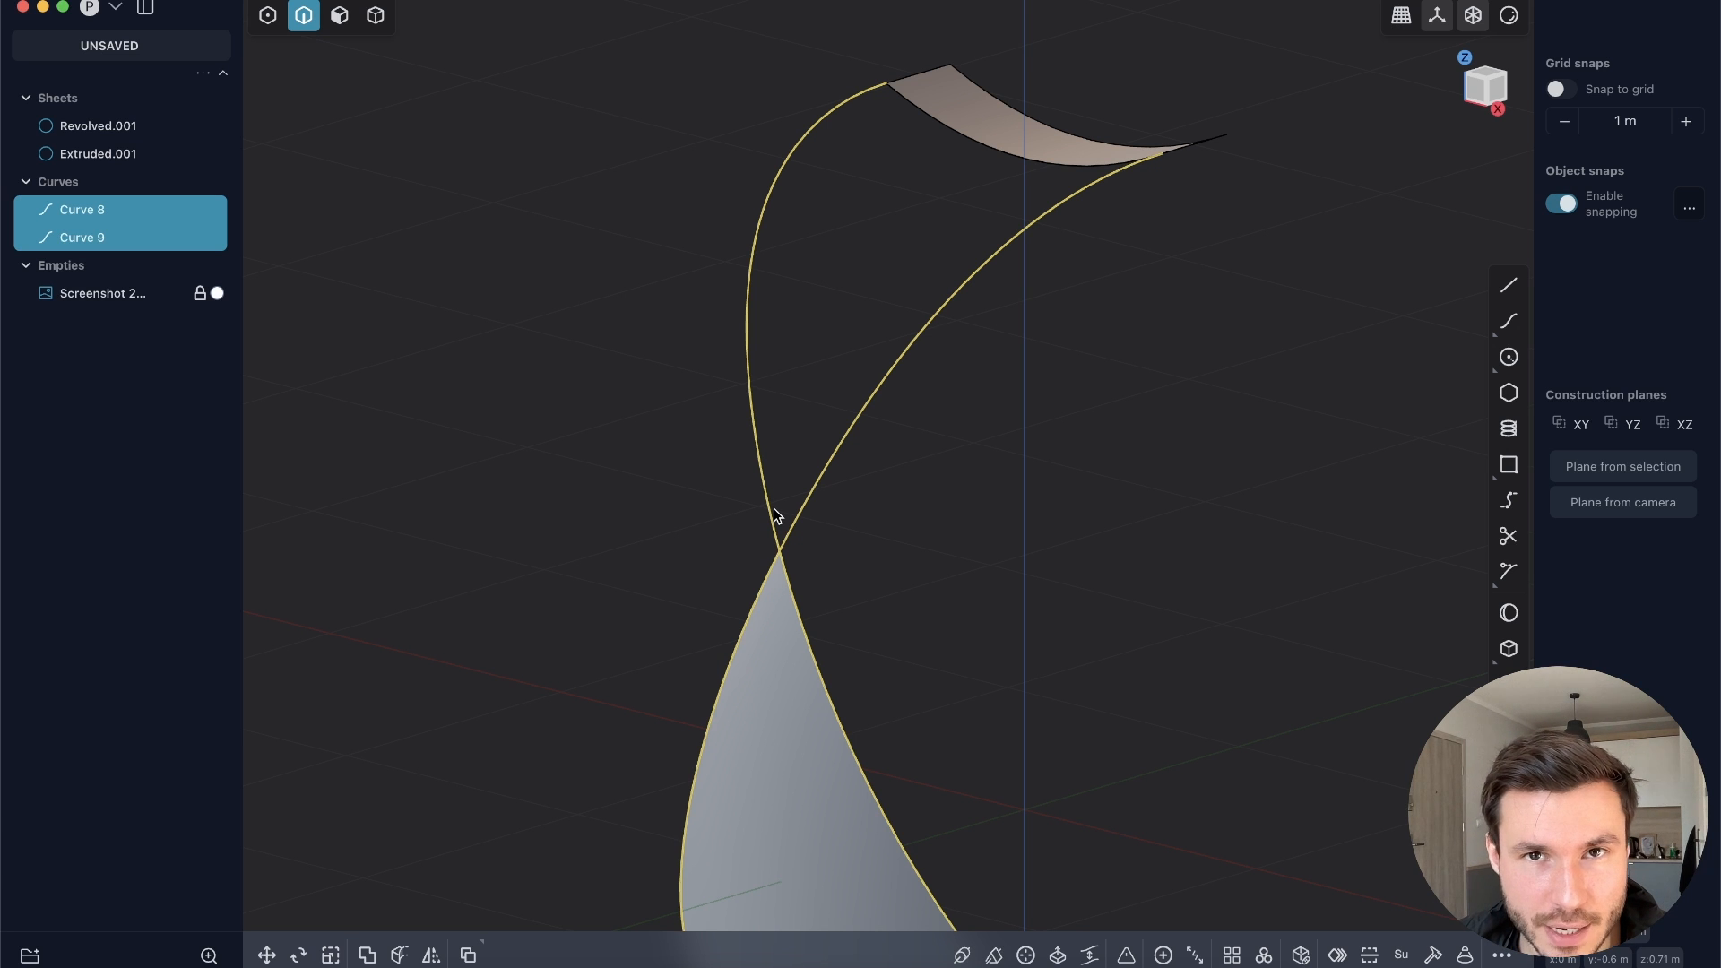
key(super+v)
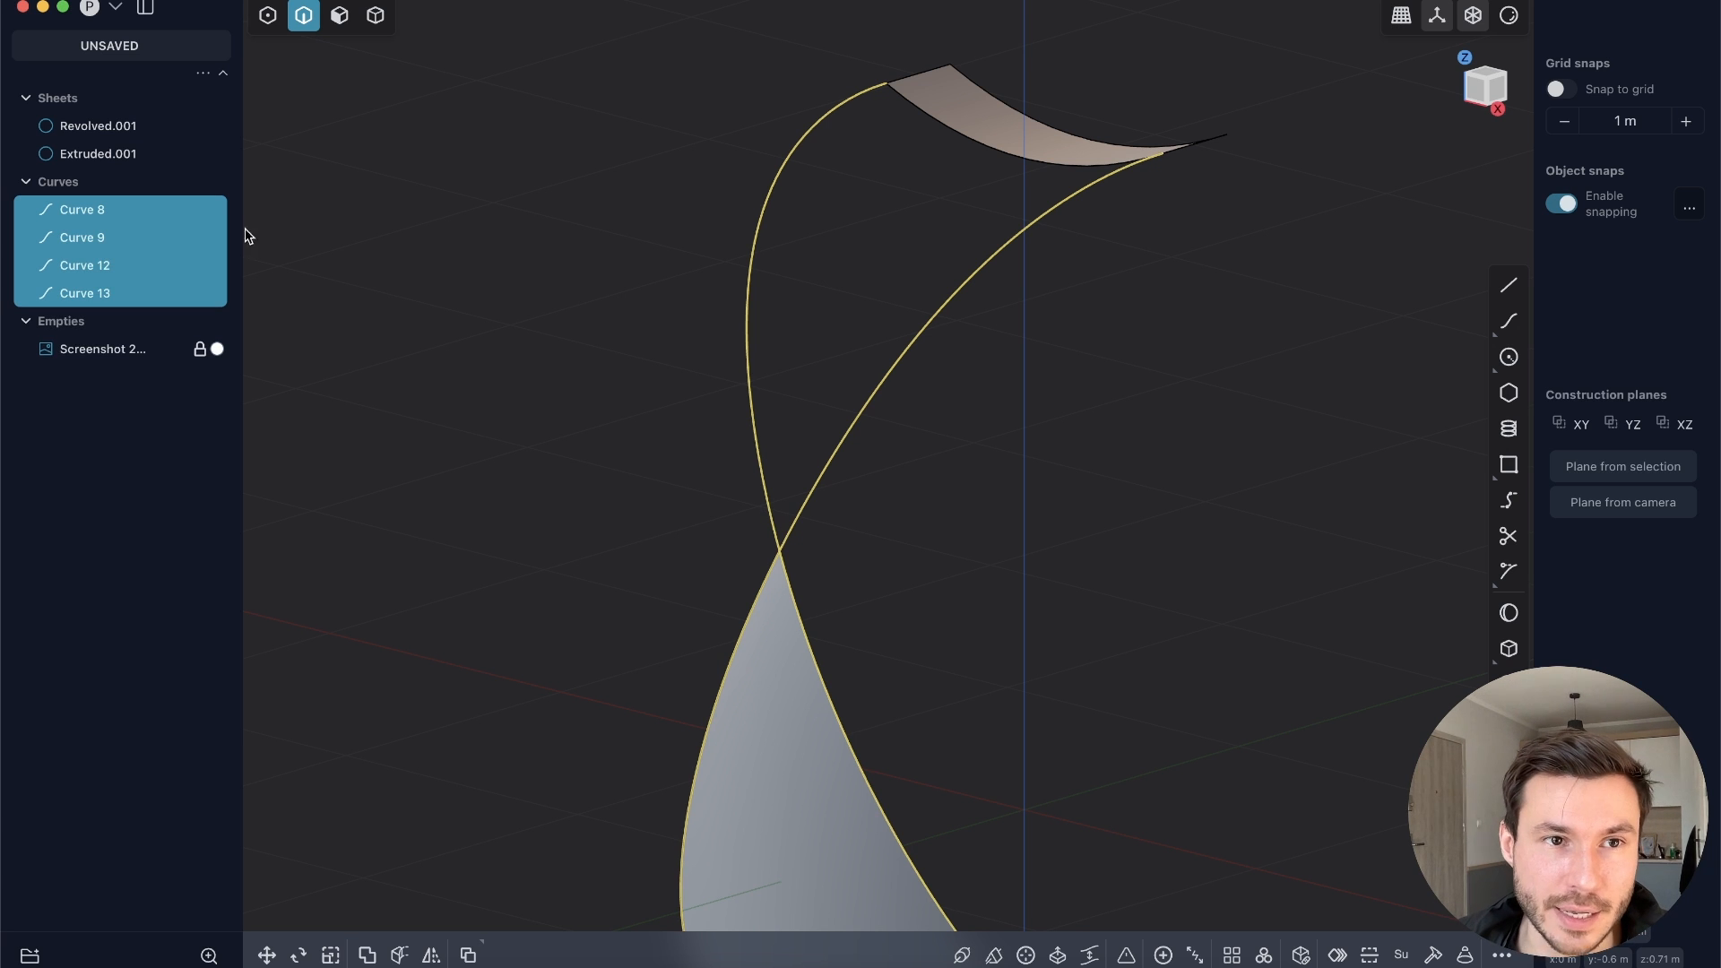
Step: Check the upper and lower curve segments around the crossing point by selecting them individually
click(667, 527)
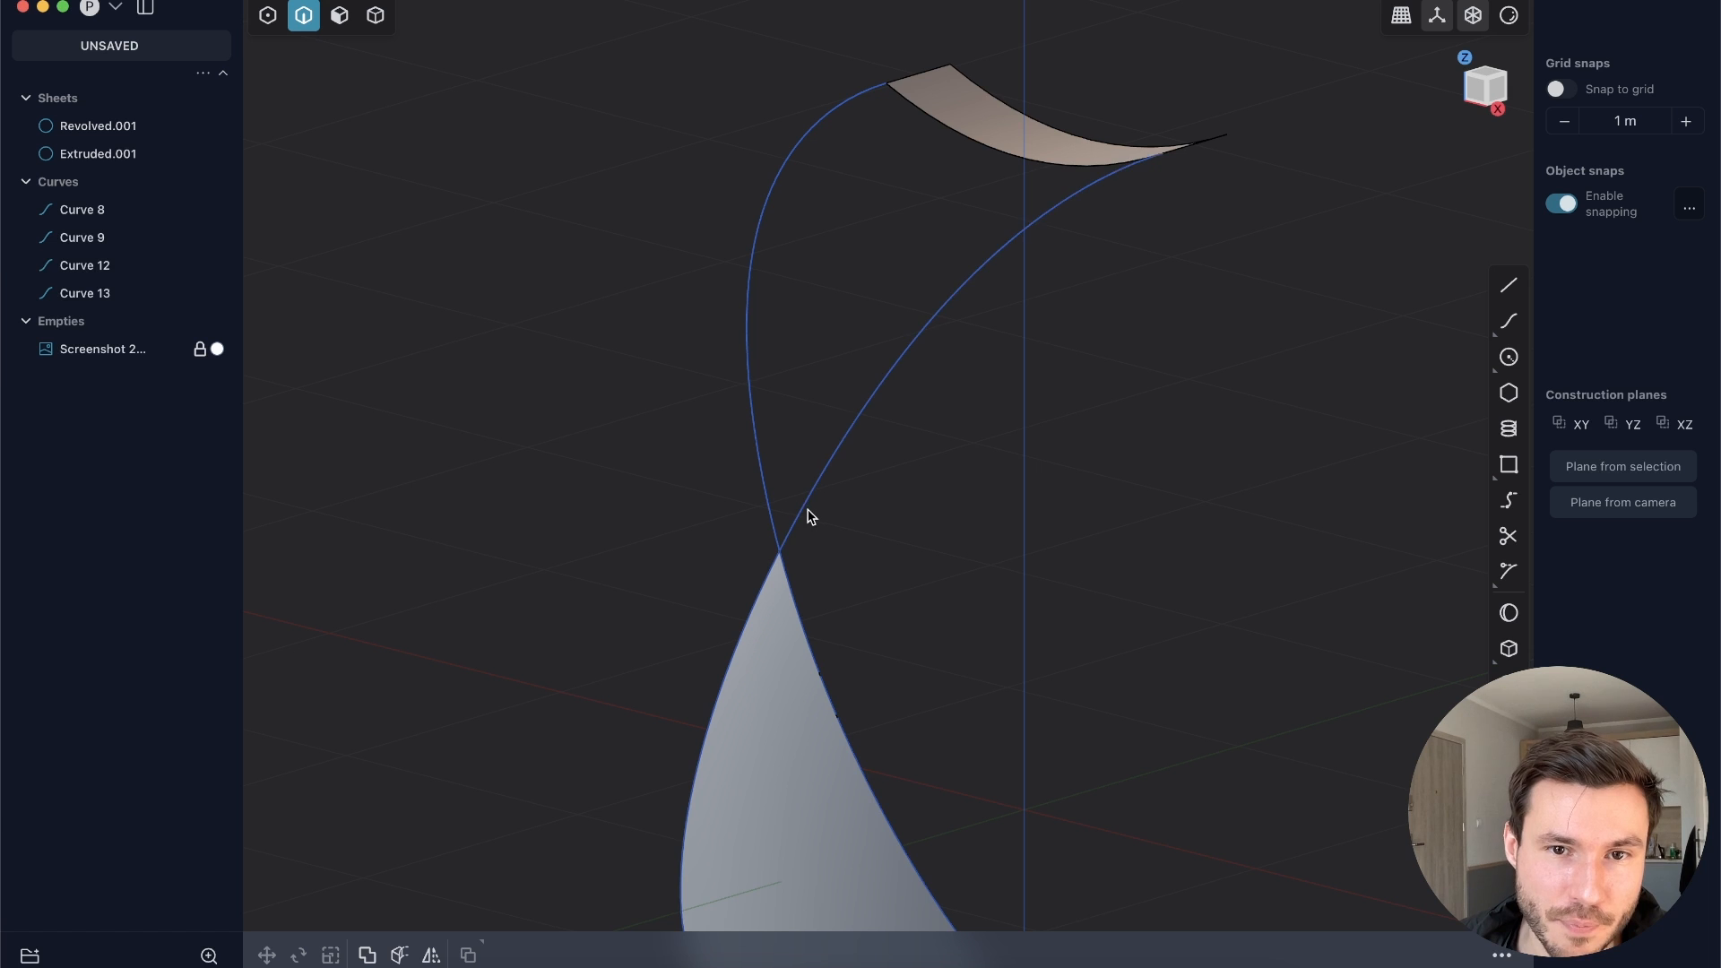
click(807, 509)
middle_drag(807, 508, 789, 534)
click(778, 531)
click(772, 566)
click(798, 573)
click(817, 493)
click(756, 490)
middle_drag(864, 454, 893, 430)
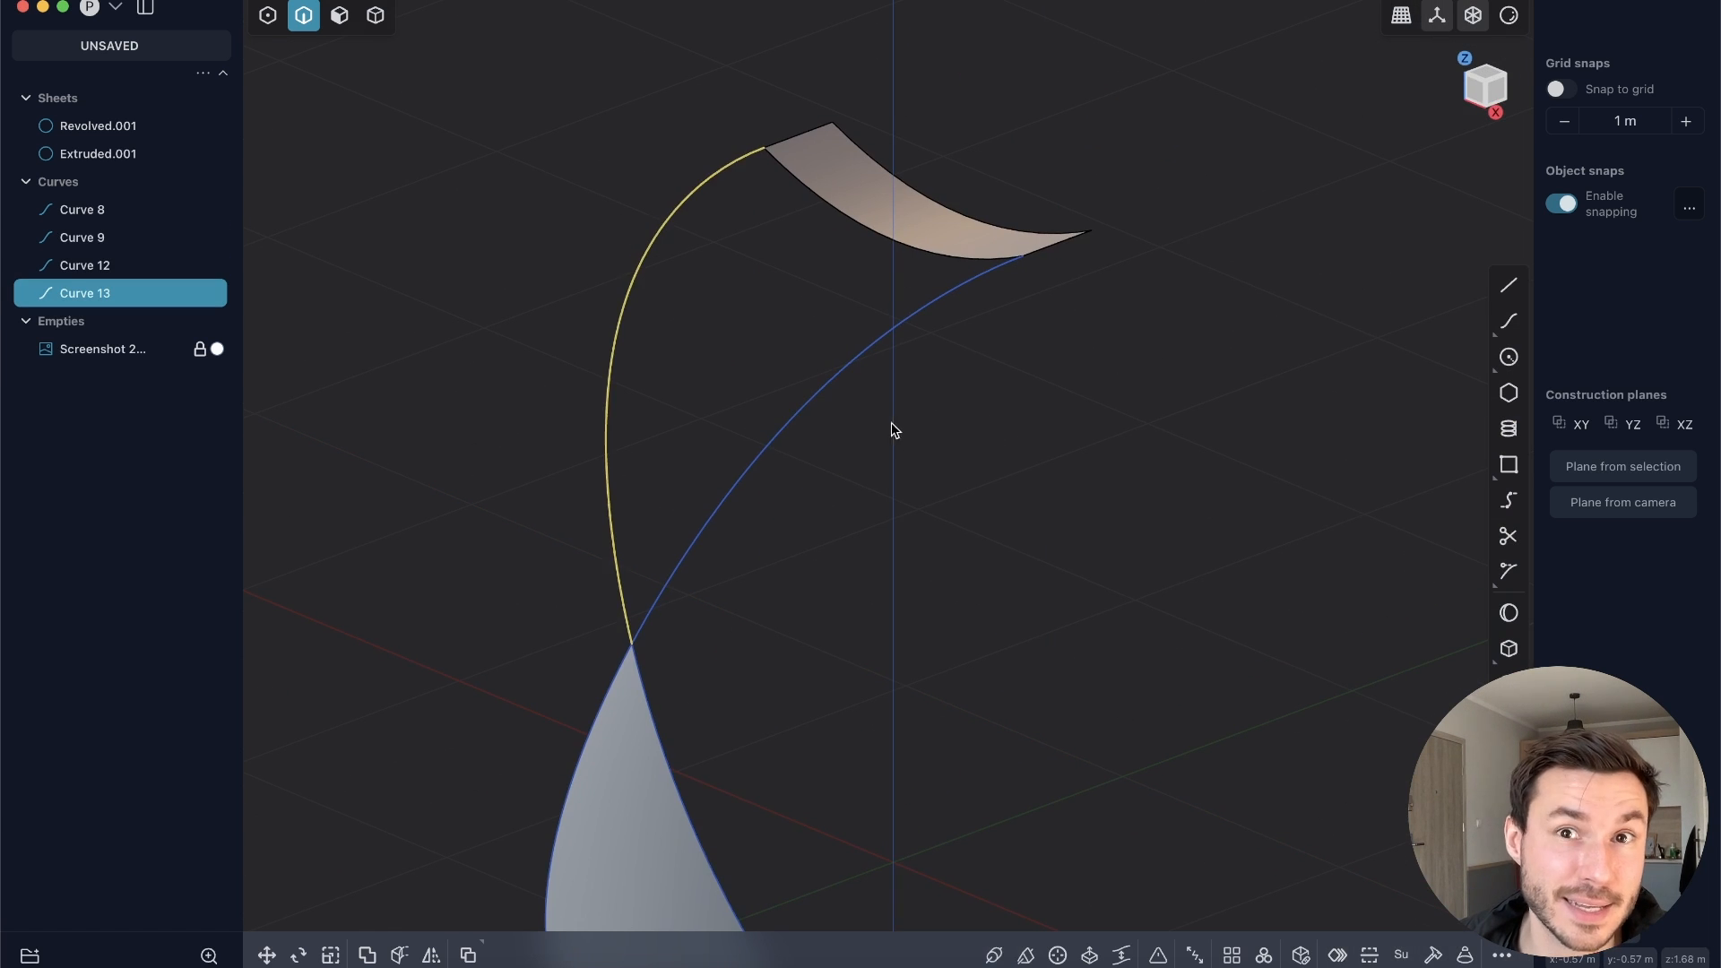
Step: Loft a surface between the two upper crossing curves, blended to the extruded strip's front edge with G1 continuity
click(893, 430)
click(613, 327)
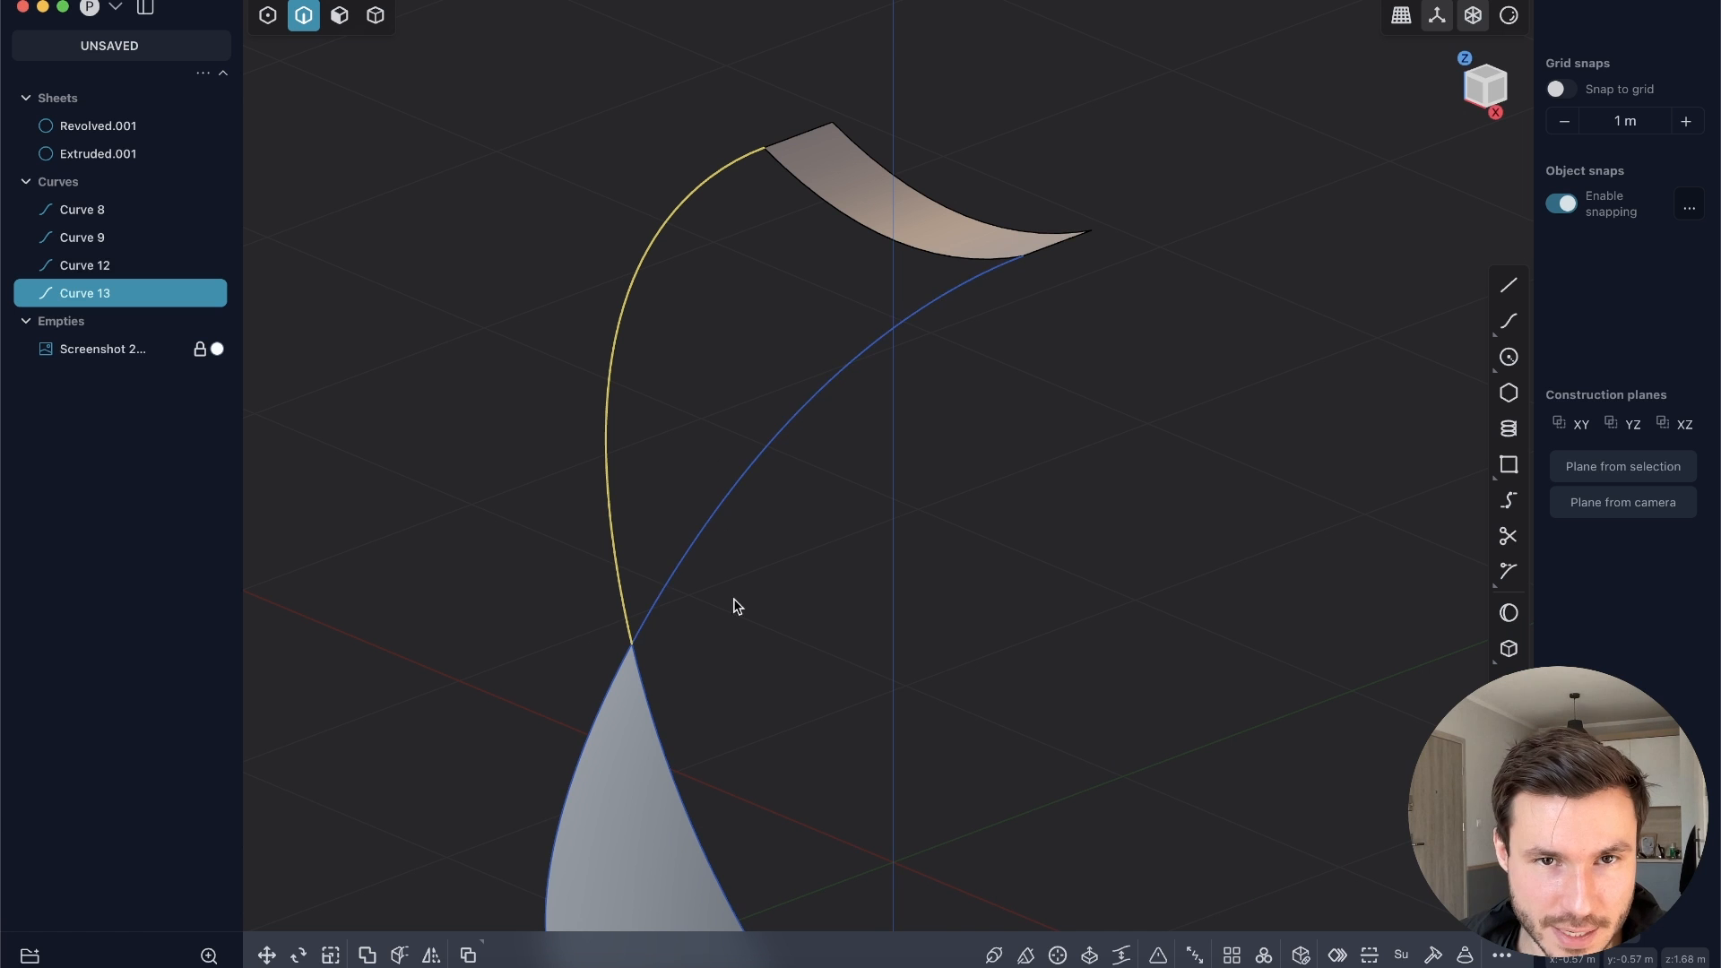
click(758, 446)
key(l)
middle_drag(774, 303, 840, 280)
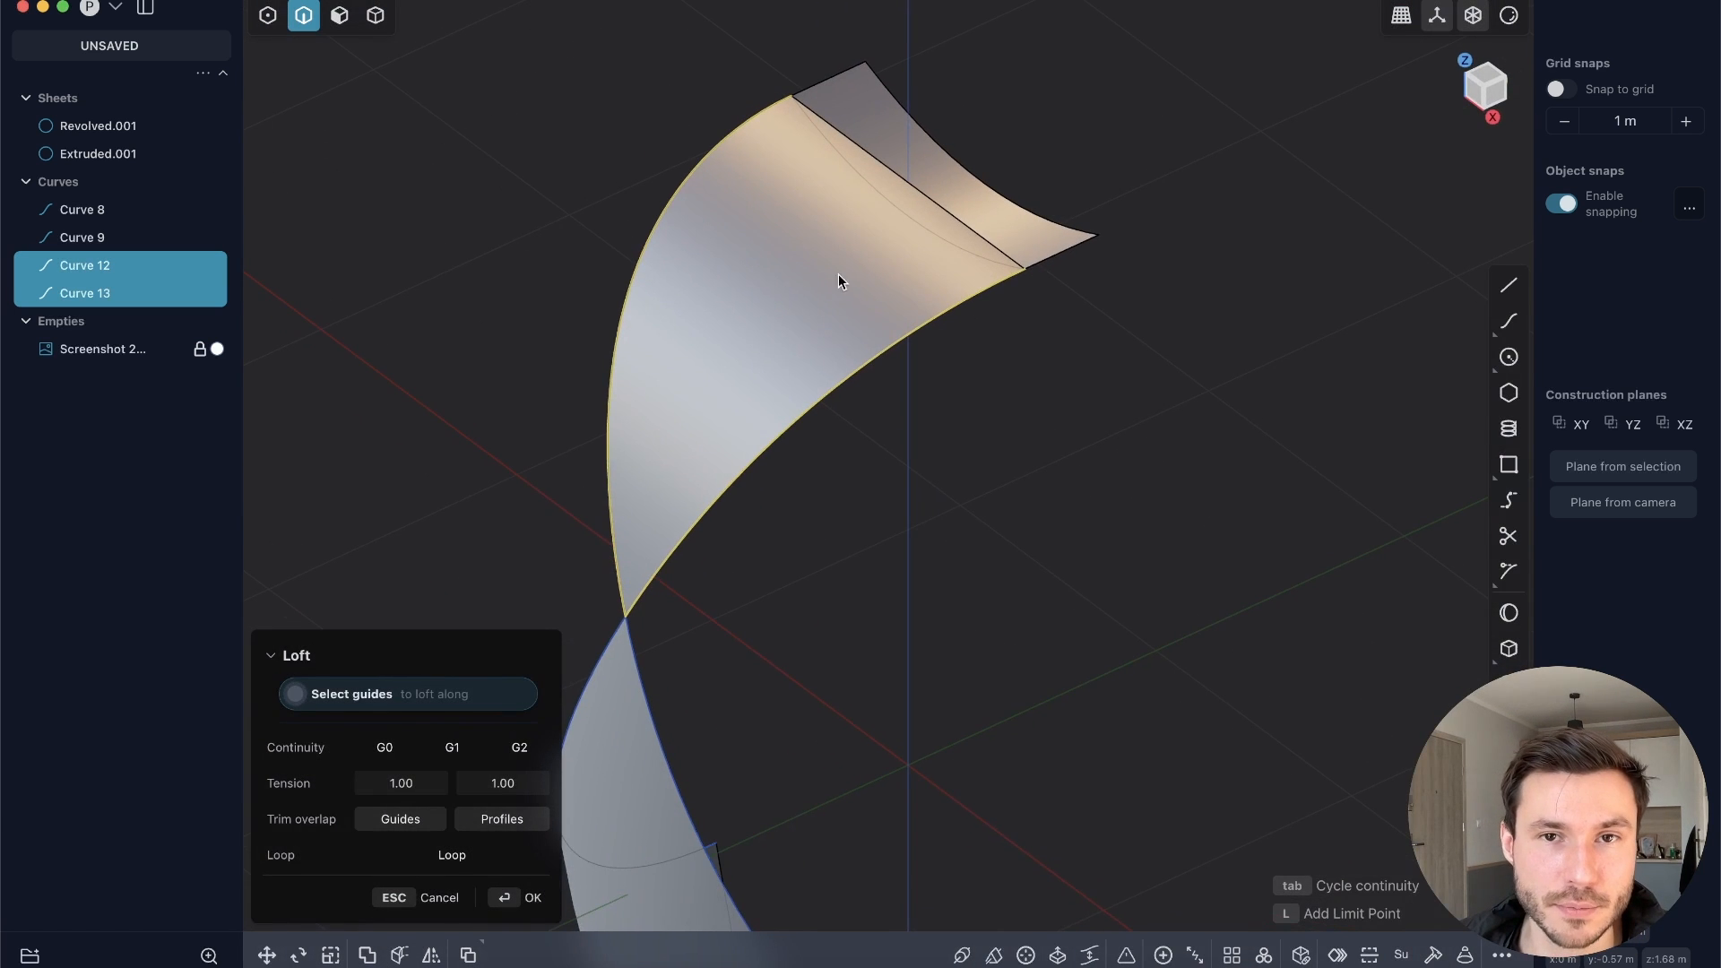
click(909, 217)
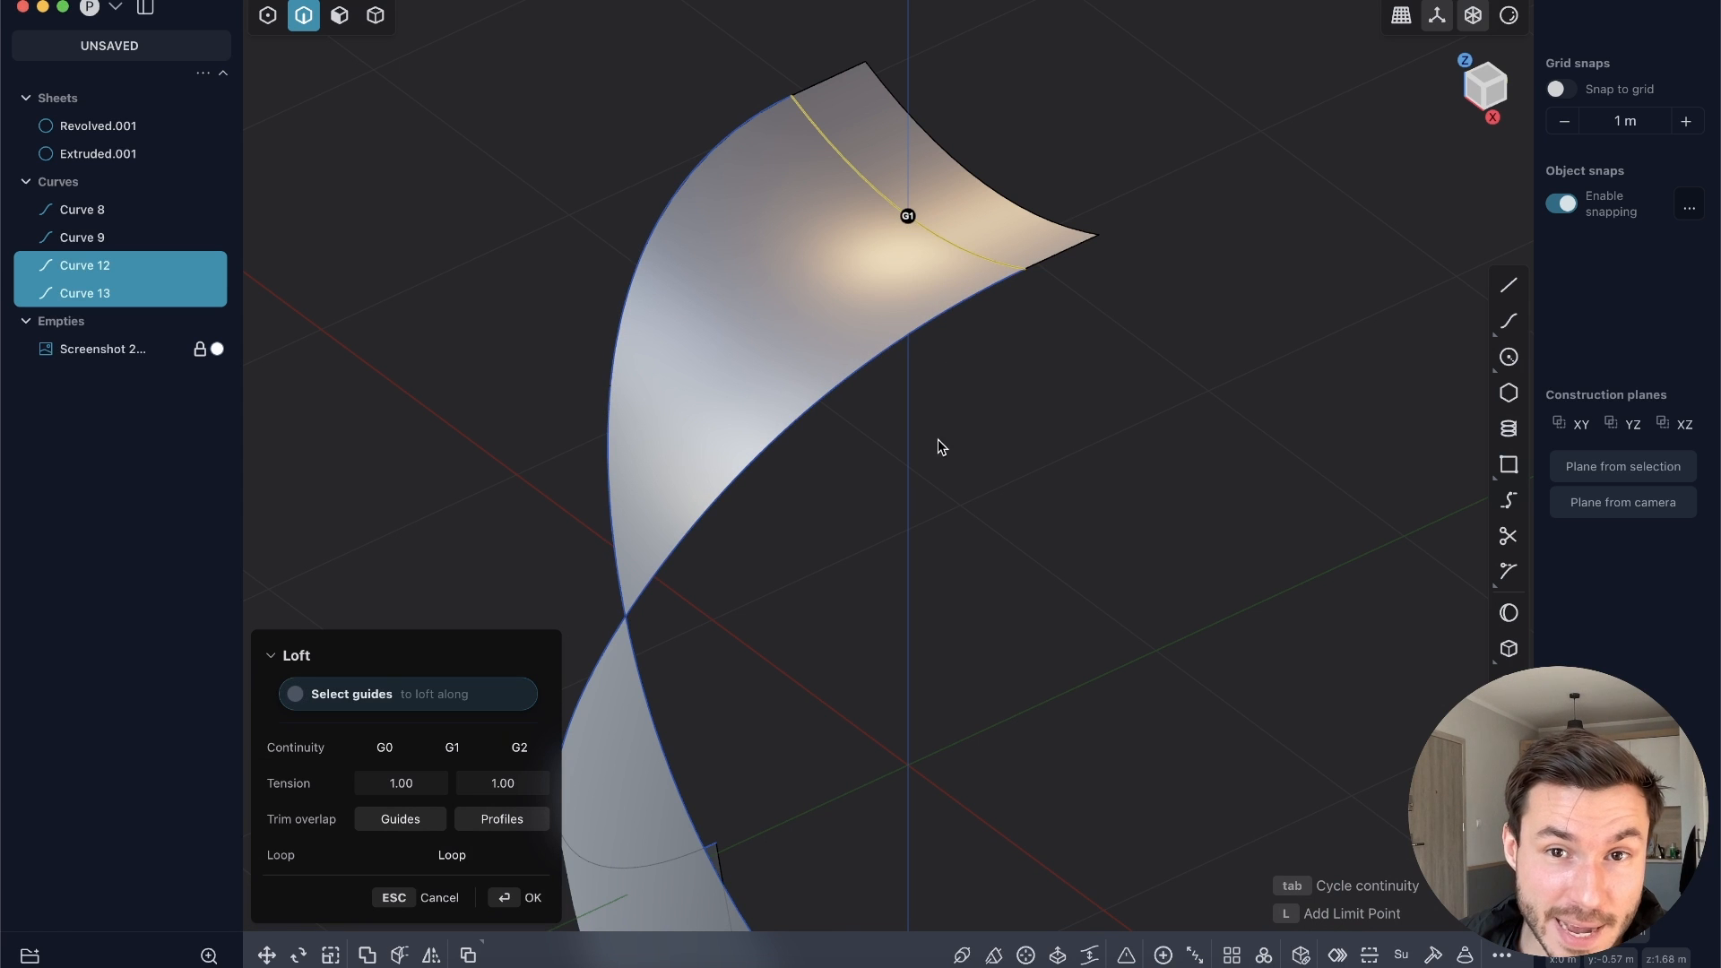
click(911, 217)
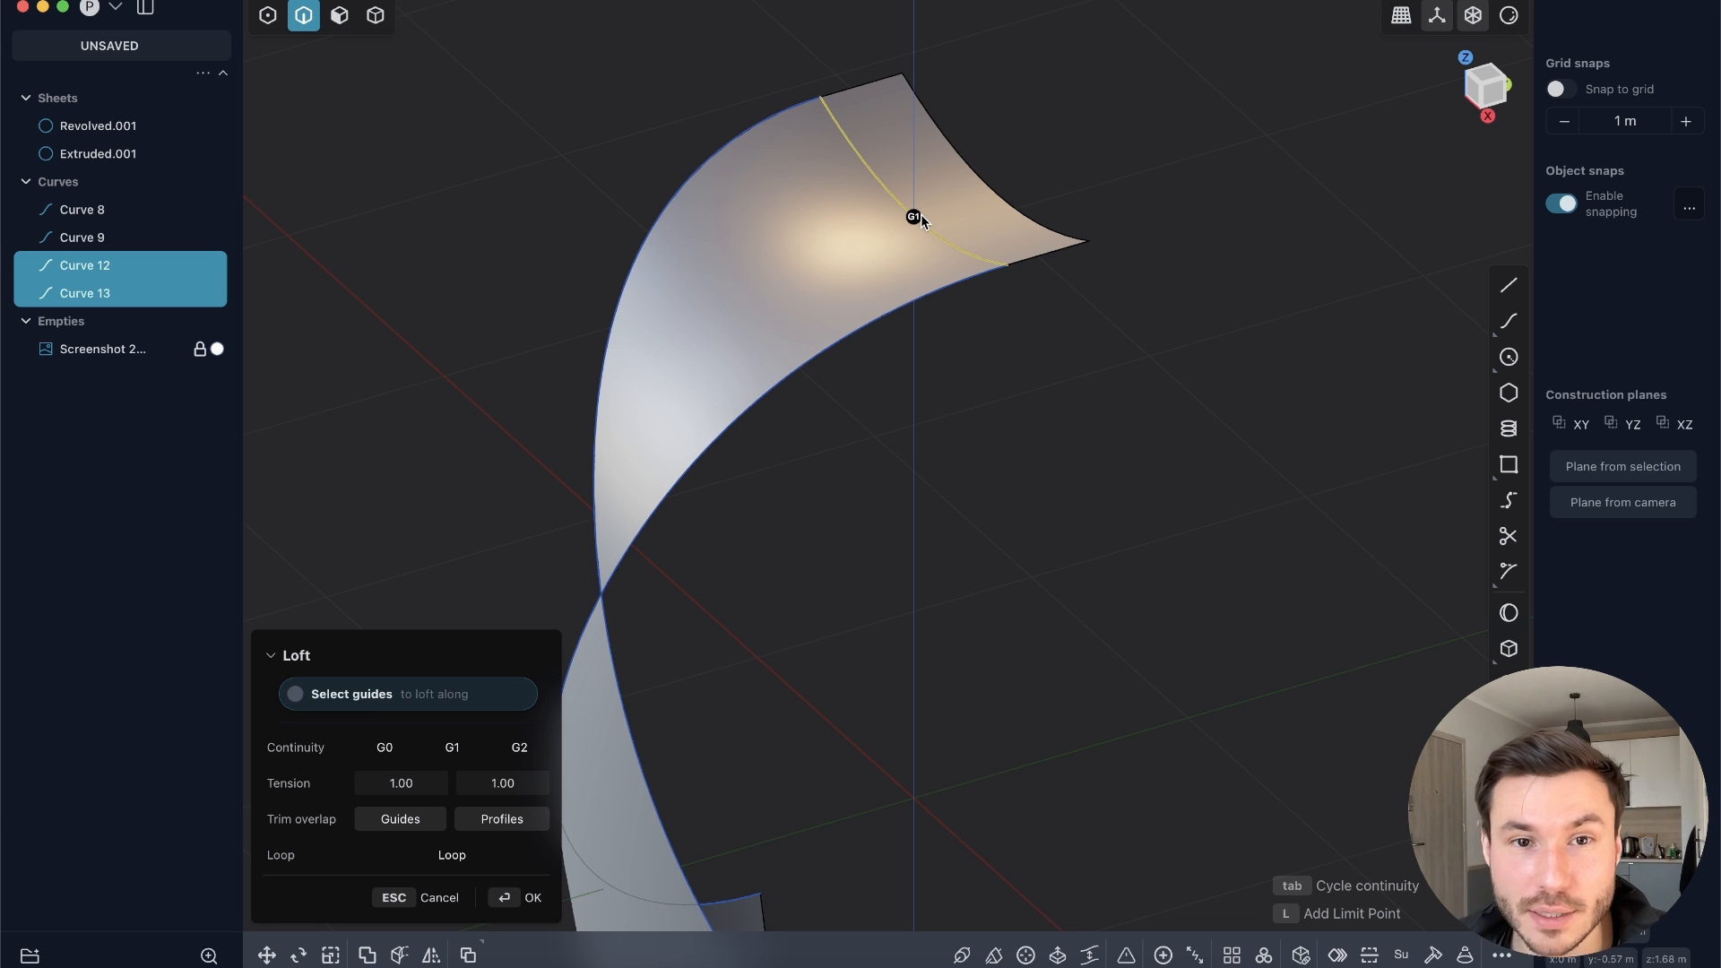
middle_drag(711, 353, 1042, 208)
middle_drag(1068, 346, 715, 457)
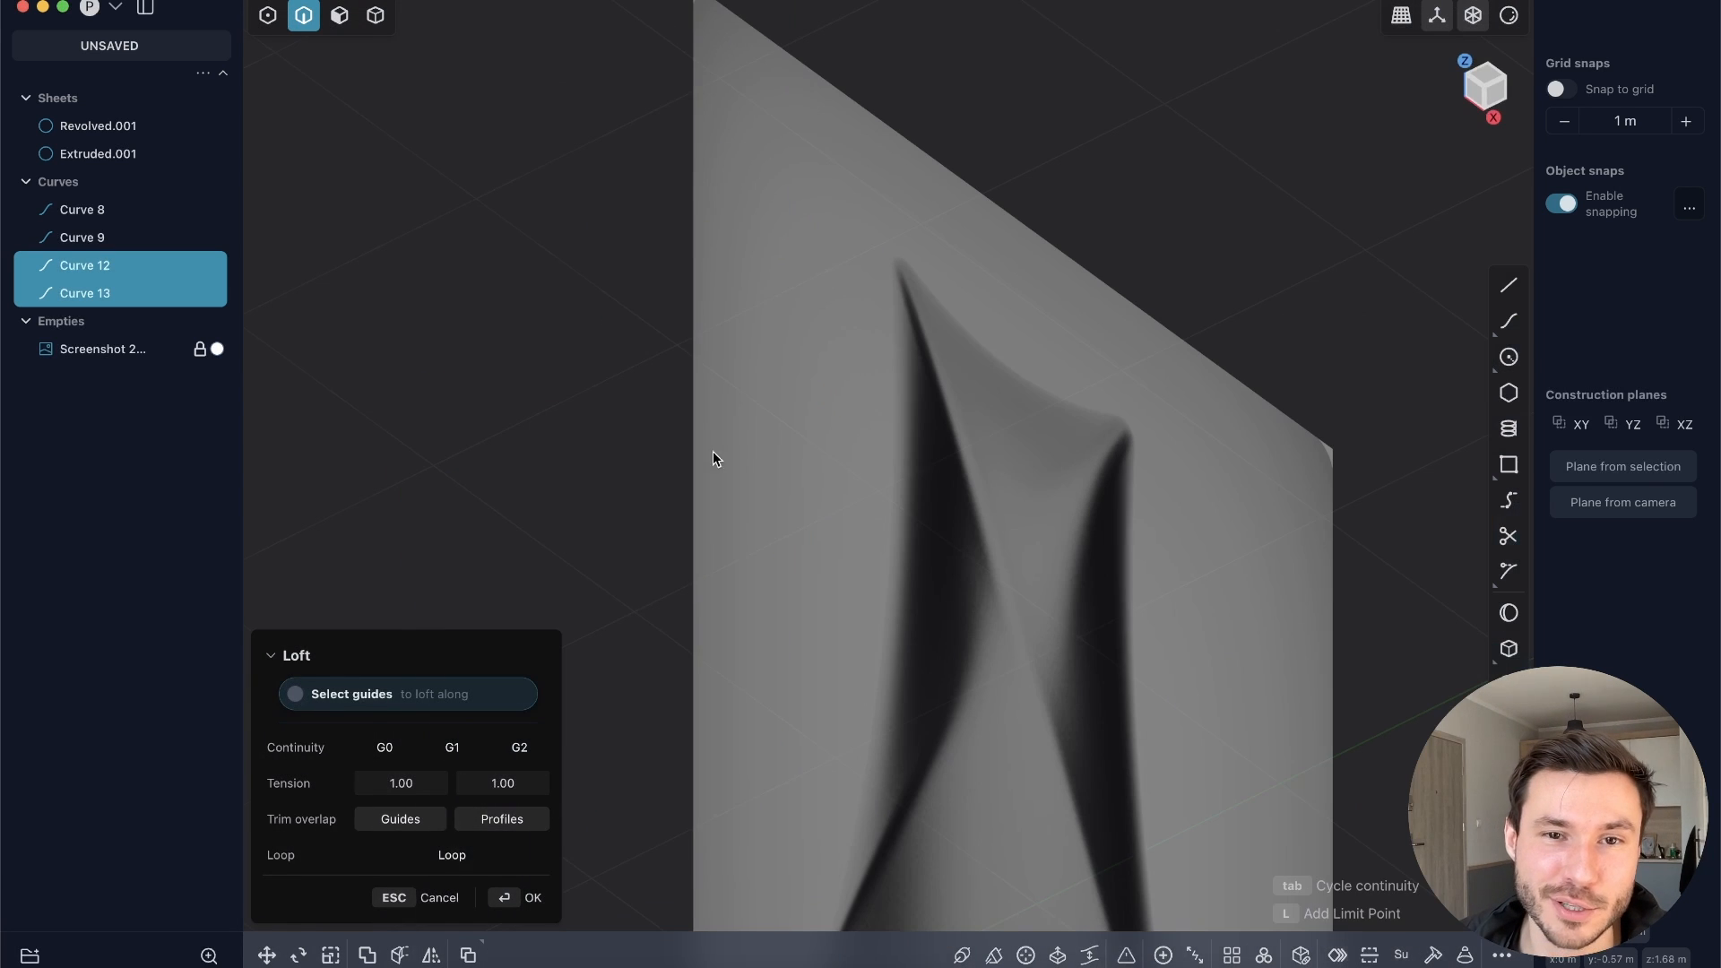
key(Return)
Step: Delete the extruded helper strip above the lofted upper surface
middle_drag(804, 603, 892, 150)
scroll(839, 285, down, 8)
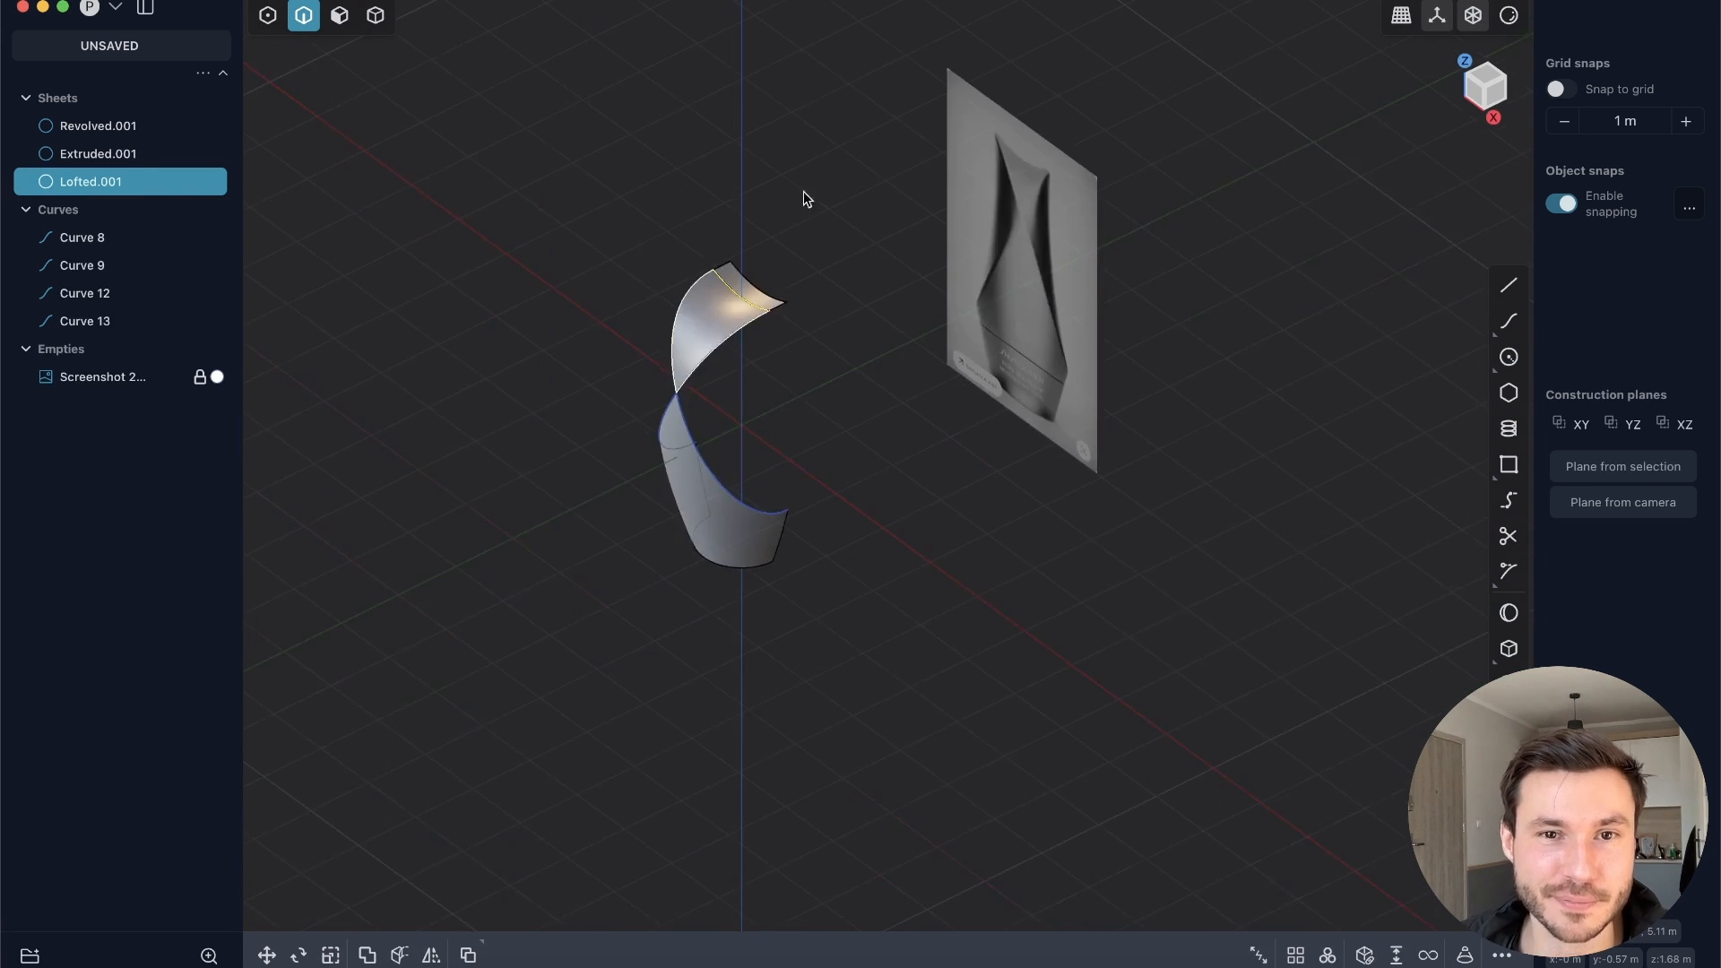
scroll(762, 213, up, 7)
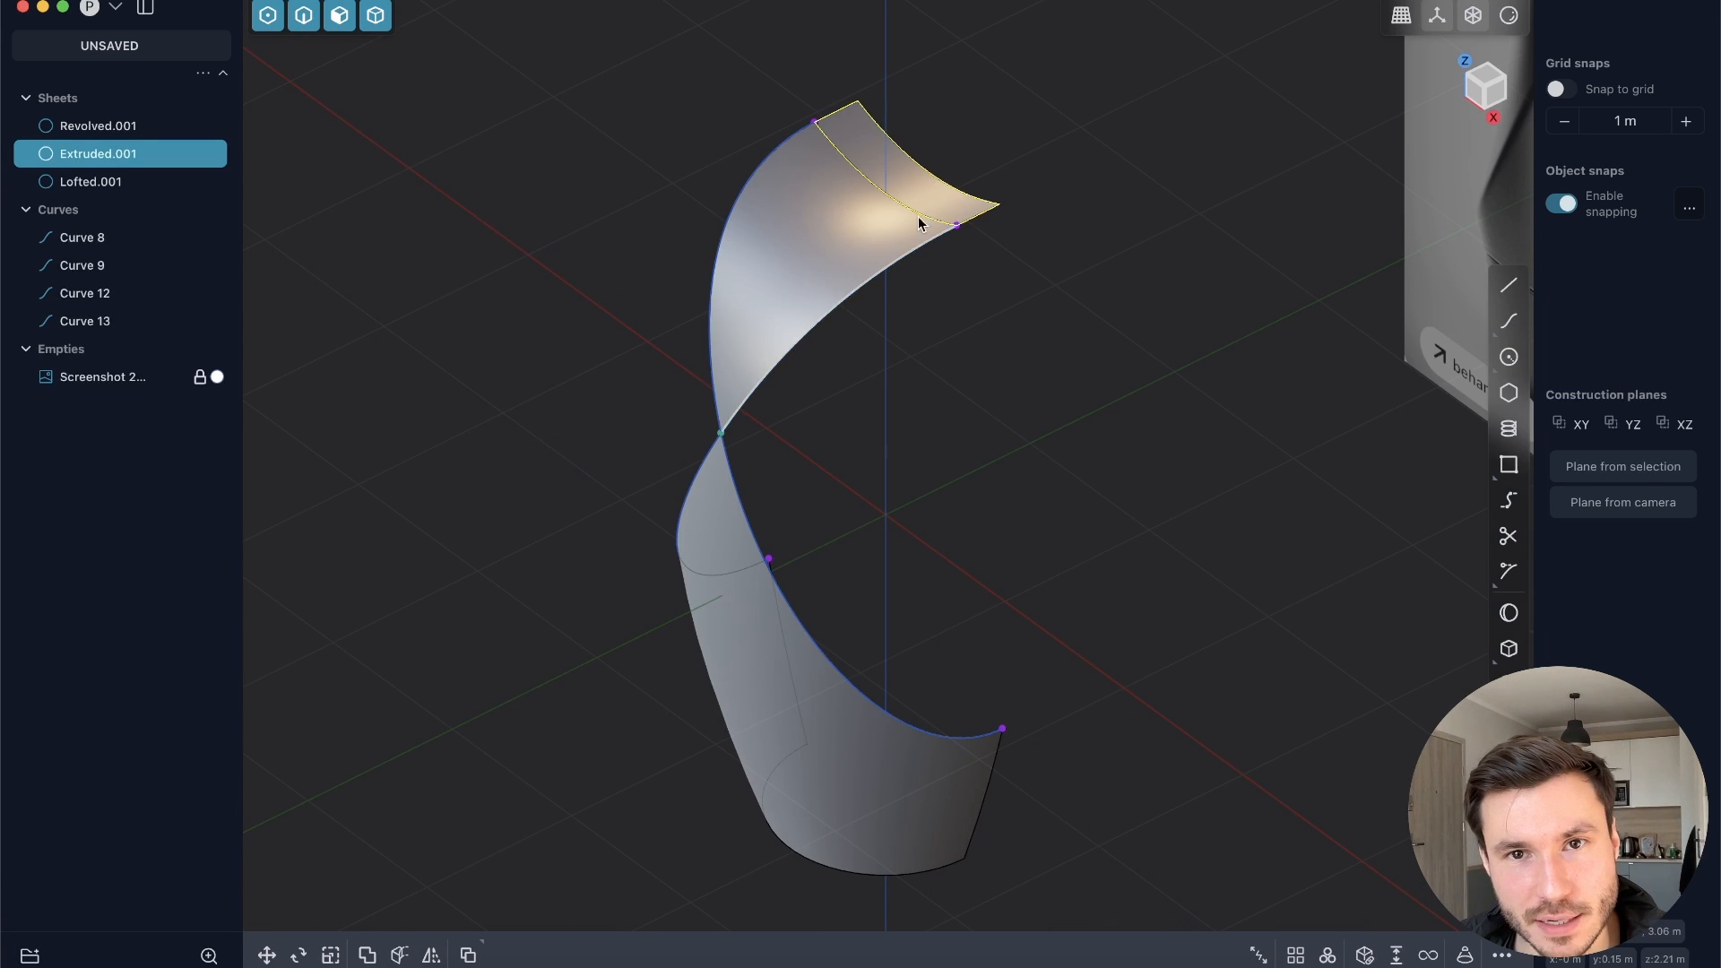
key(Delete)
middle_drag(939, 235, 903, 280)
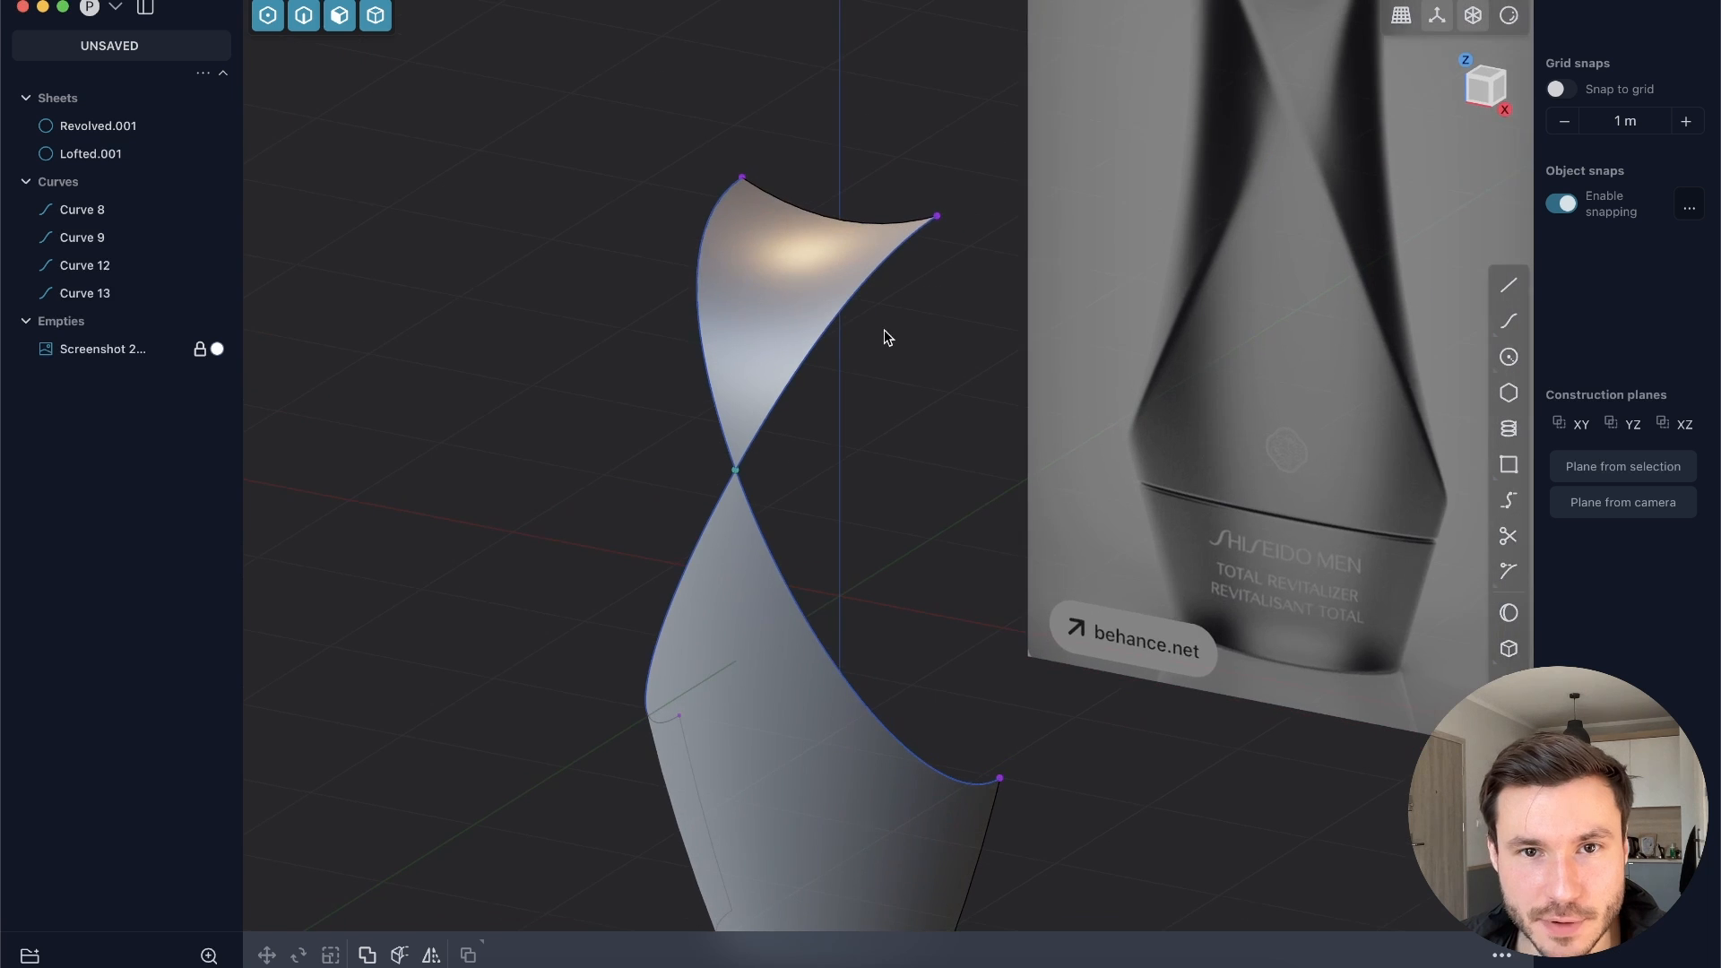
Step: Hide the two upper crossing curves and the lower right crease curve
key(2)
click(838, 338)
shift+click(728, 408)
key(h)
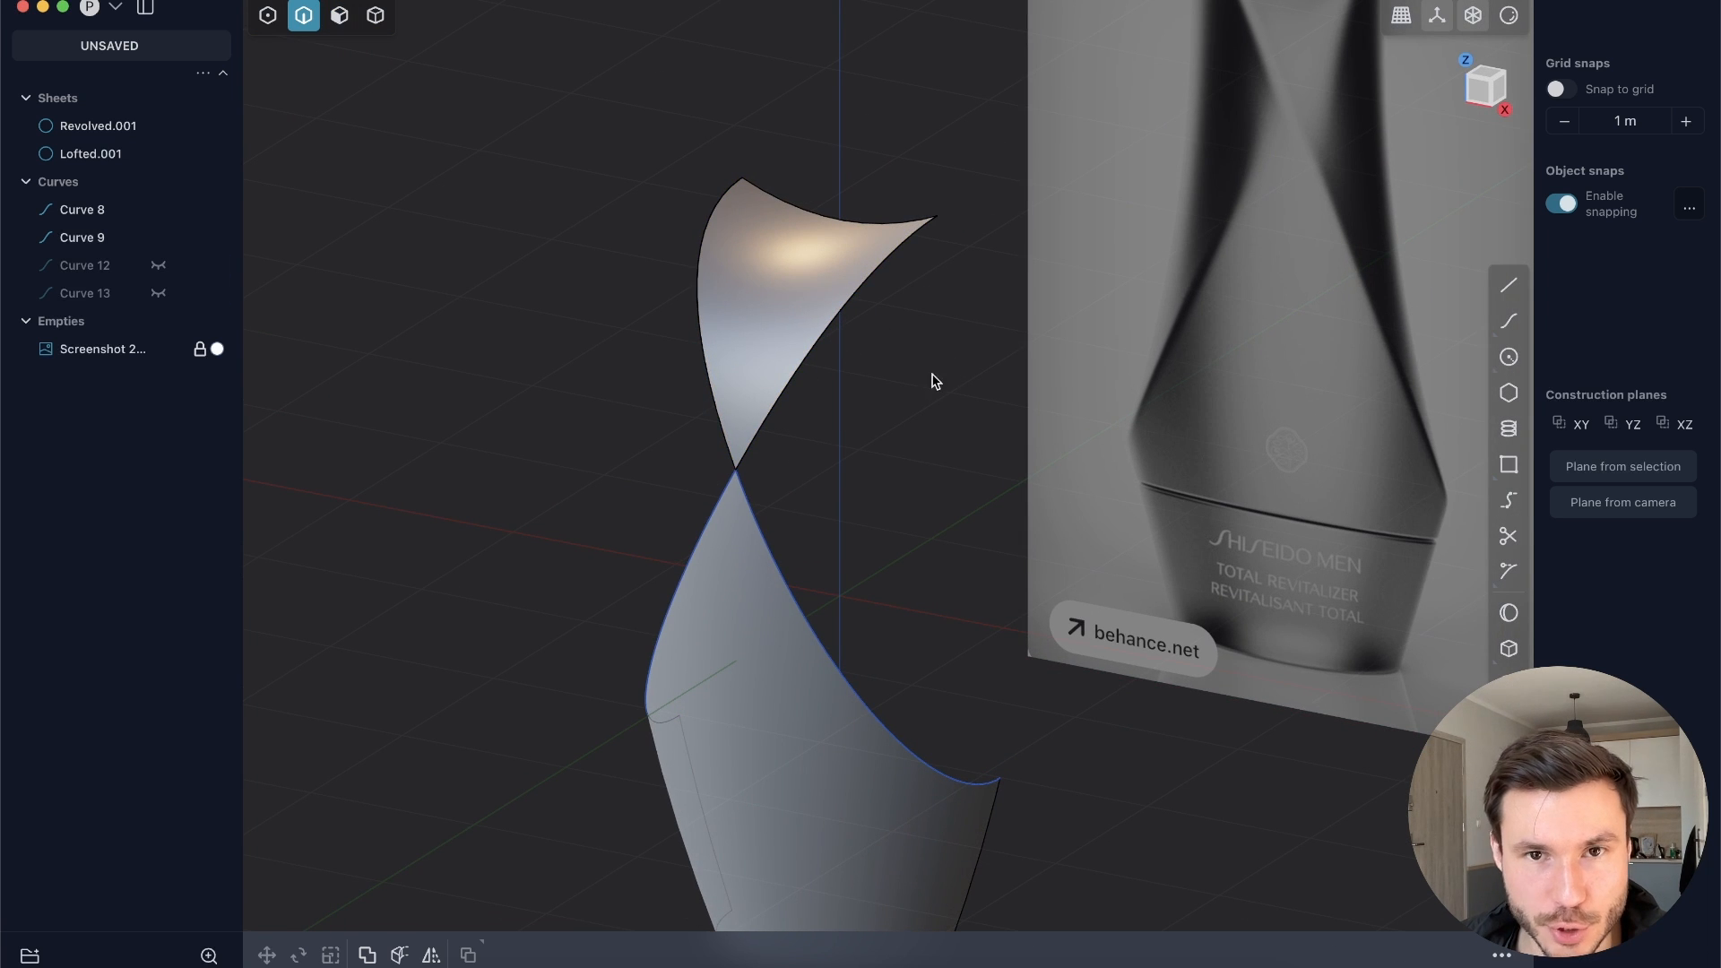
click(1474, 97)
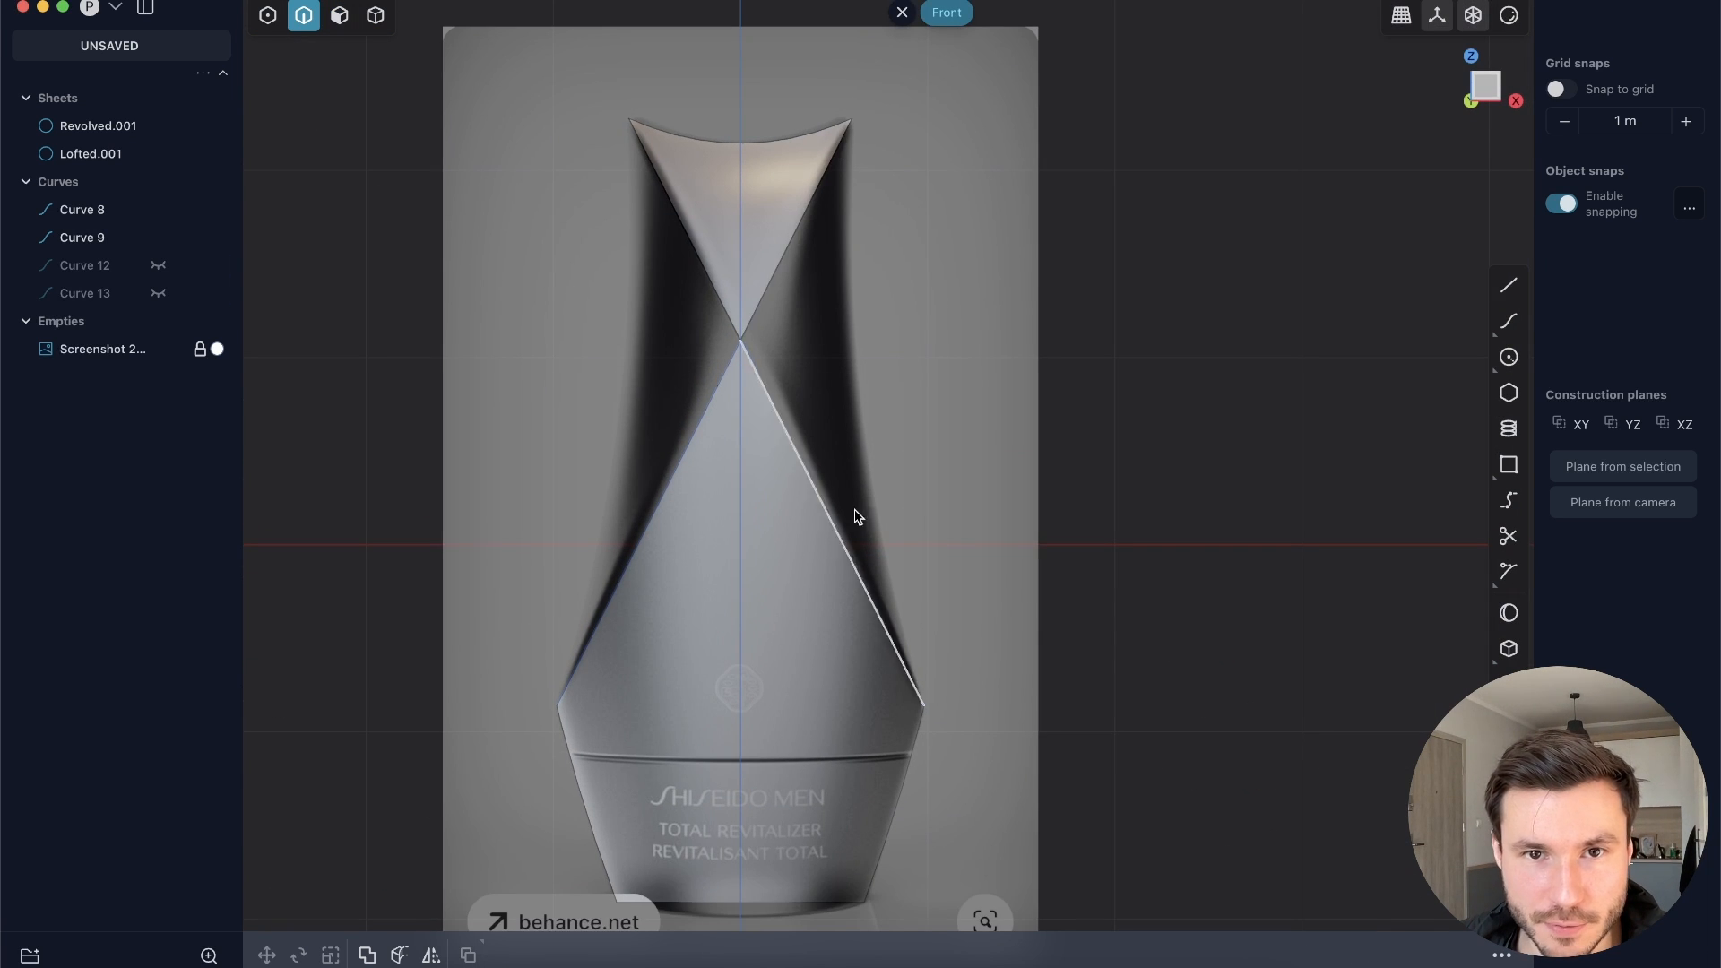
scroll(821, 379, up, 3)
click(776, 487)
key(h)
Step: Draw a side profile curve from the upper surface's right corner to the lower body's right corner, following the reference silhouette
shift+middle_drag(816, 386, 728, 462)
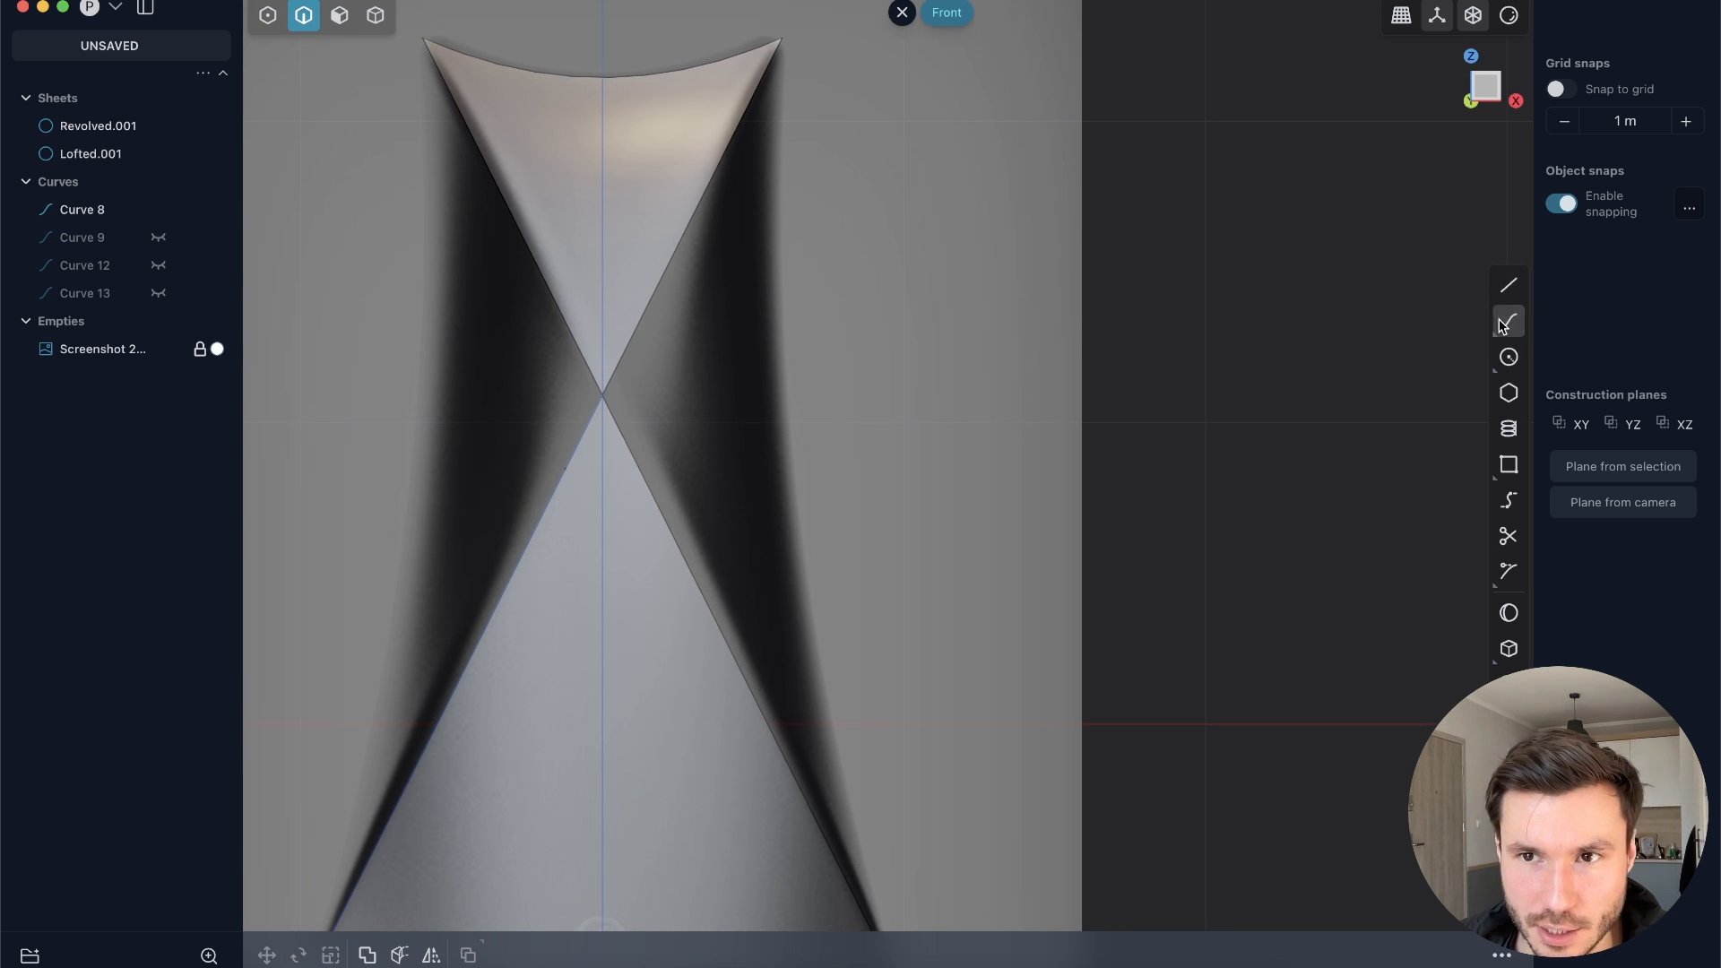
key(shift+a)
shift+middle_drag(813, 36, 804, 115)
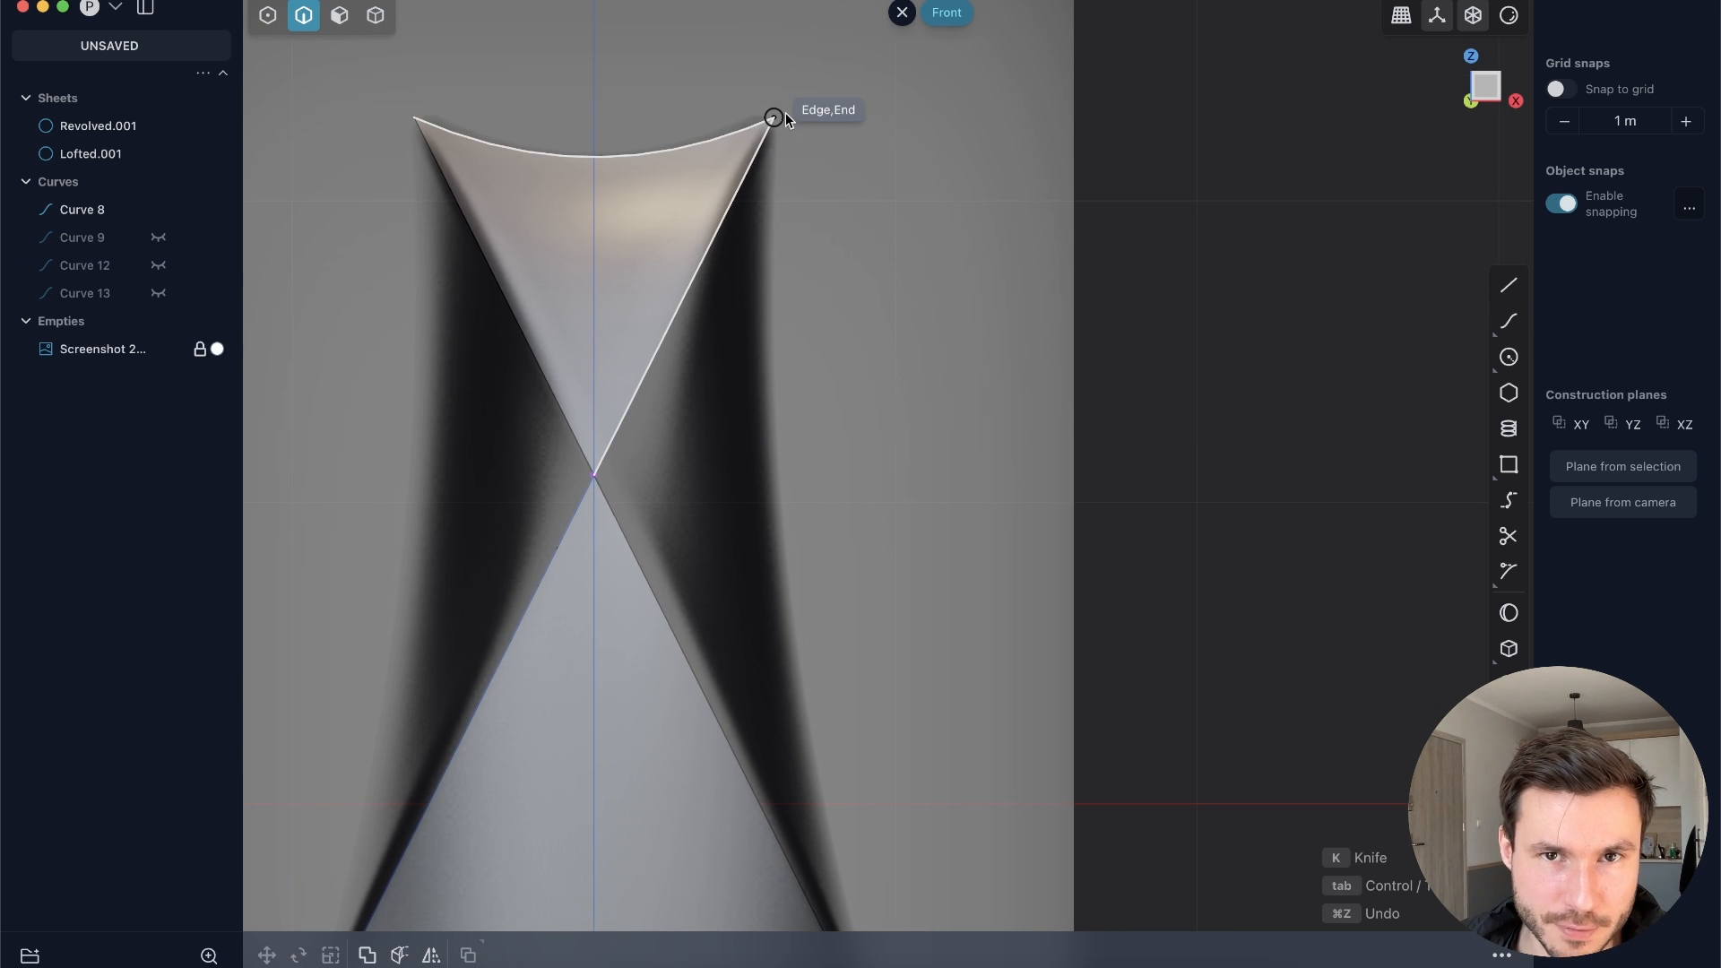
click(775, 118)
click(758, 521)
scroll(780, 573, down, 5)
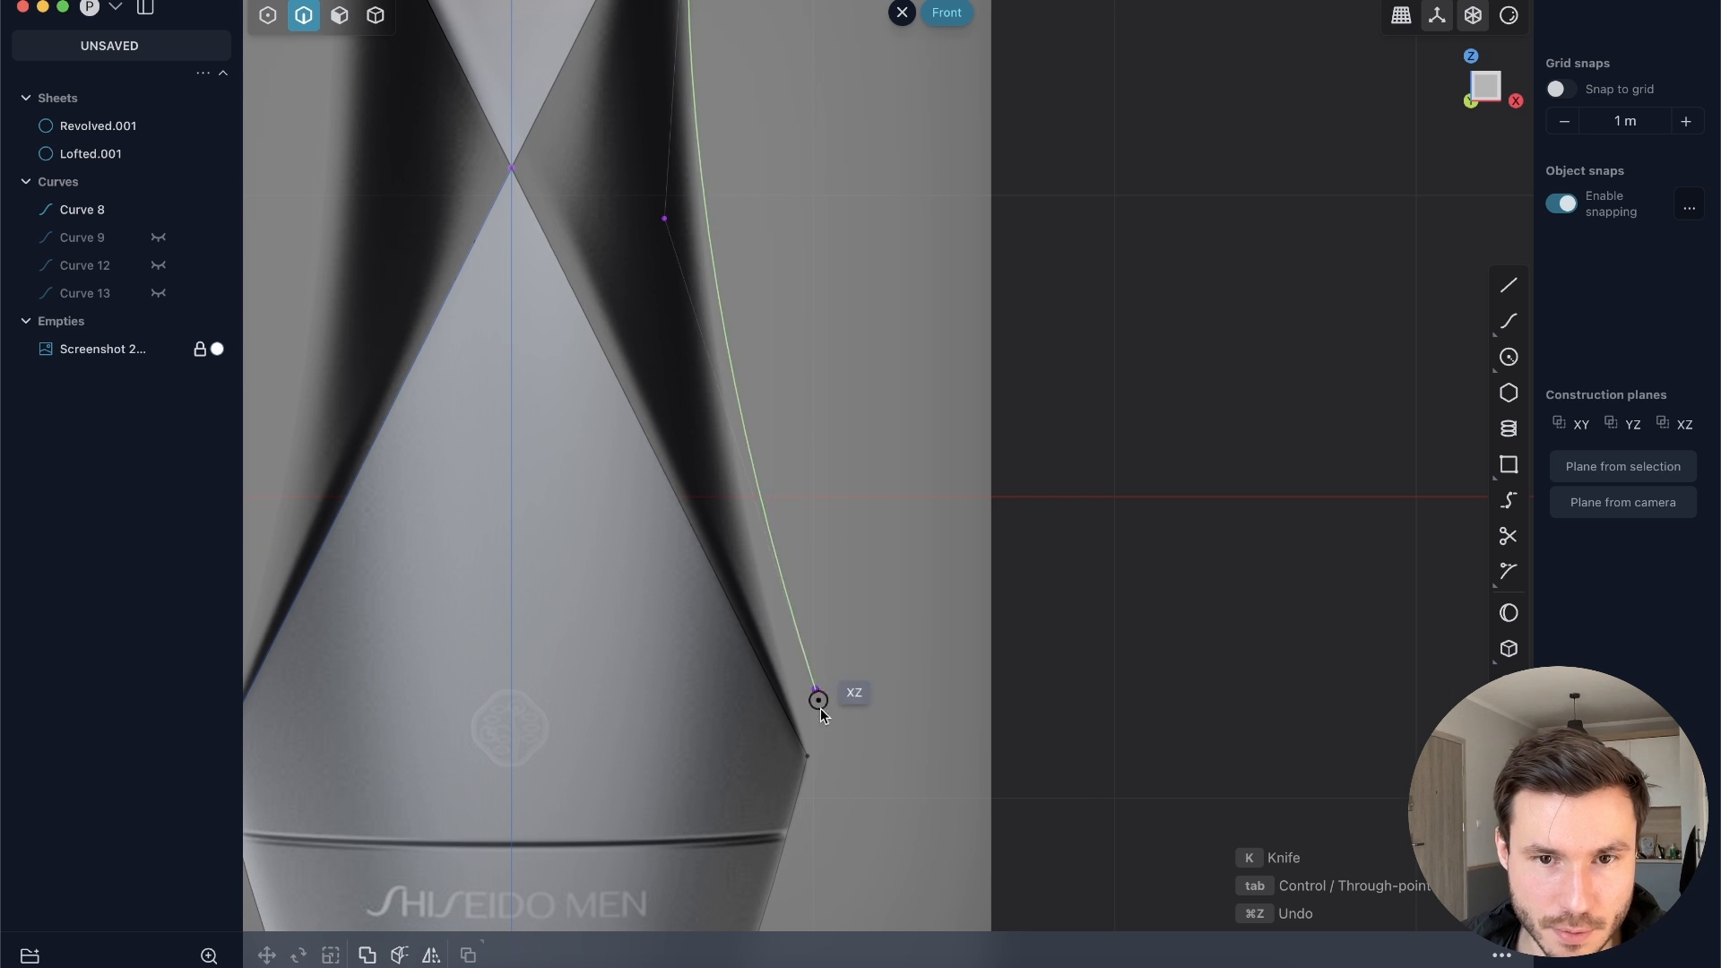
click(808, 755)
key(Return)
key(1)
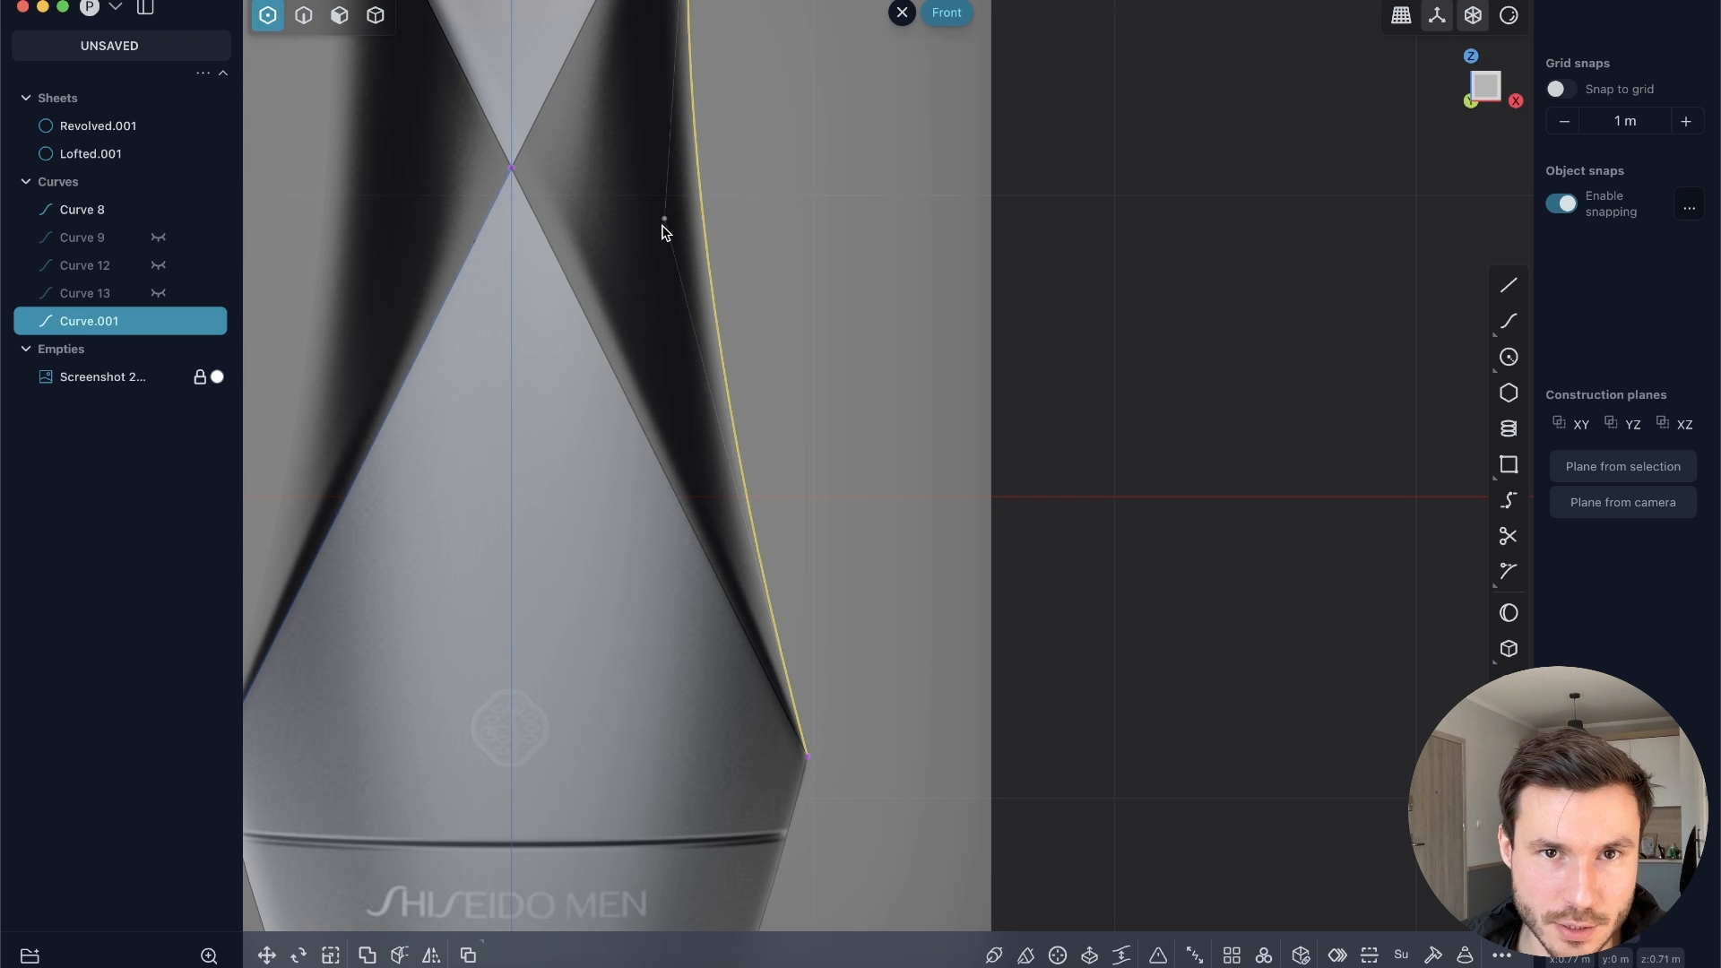
key(2)
scroll(717, 179, up, 4)
Step: Extrude the side profile curve into a narrow strip and delete the source curve
middle_drag(745, 138, 787, 334)
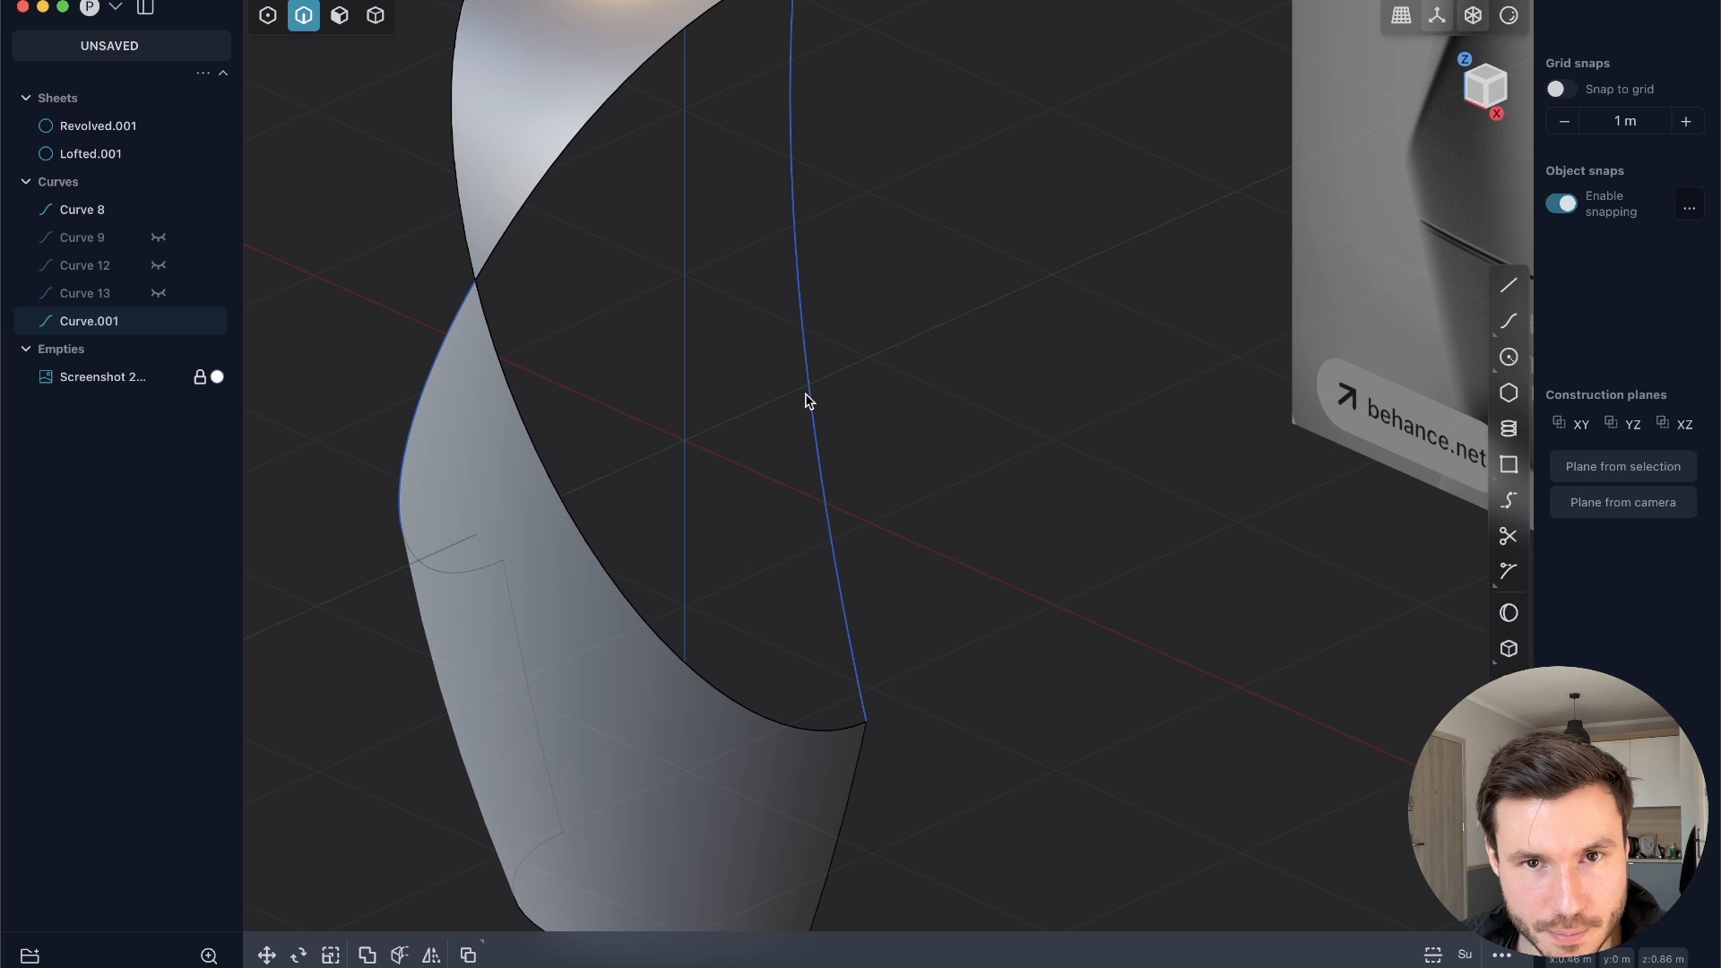
click(804, 336)
key(e)
drag(864, 340, 914, 319)
middle_drag(825, 333, 730, 193)
click(811, 339)
key(x)
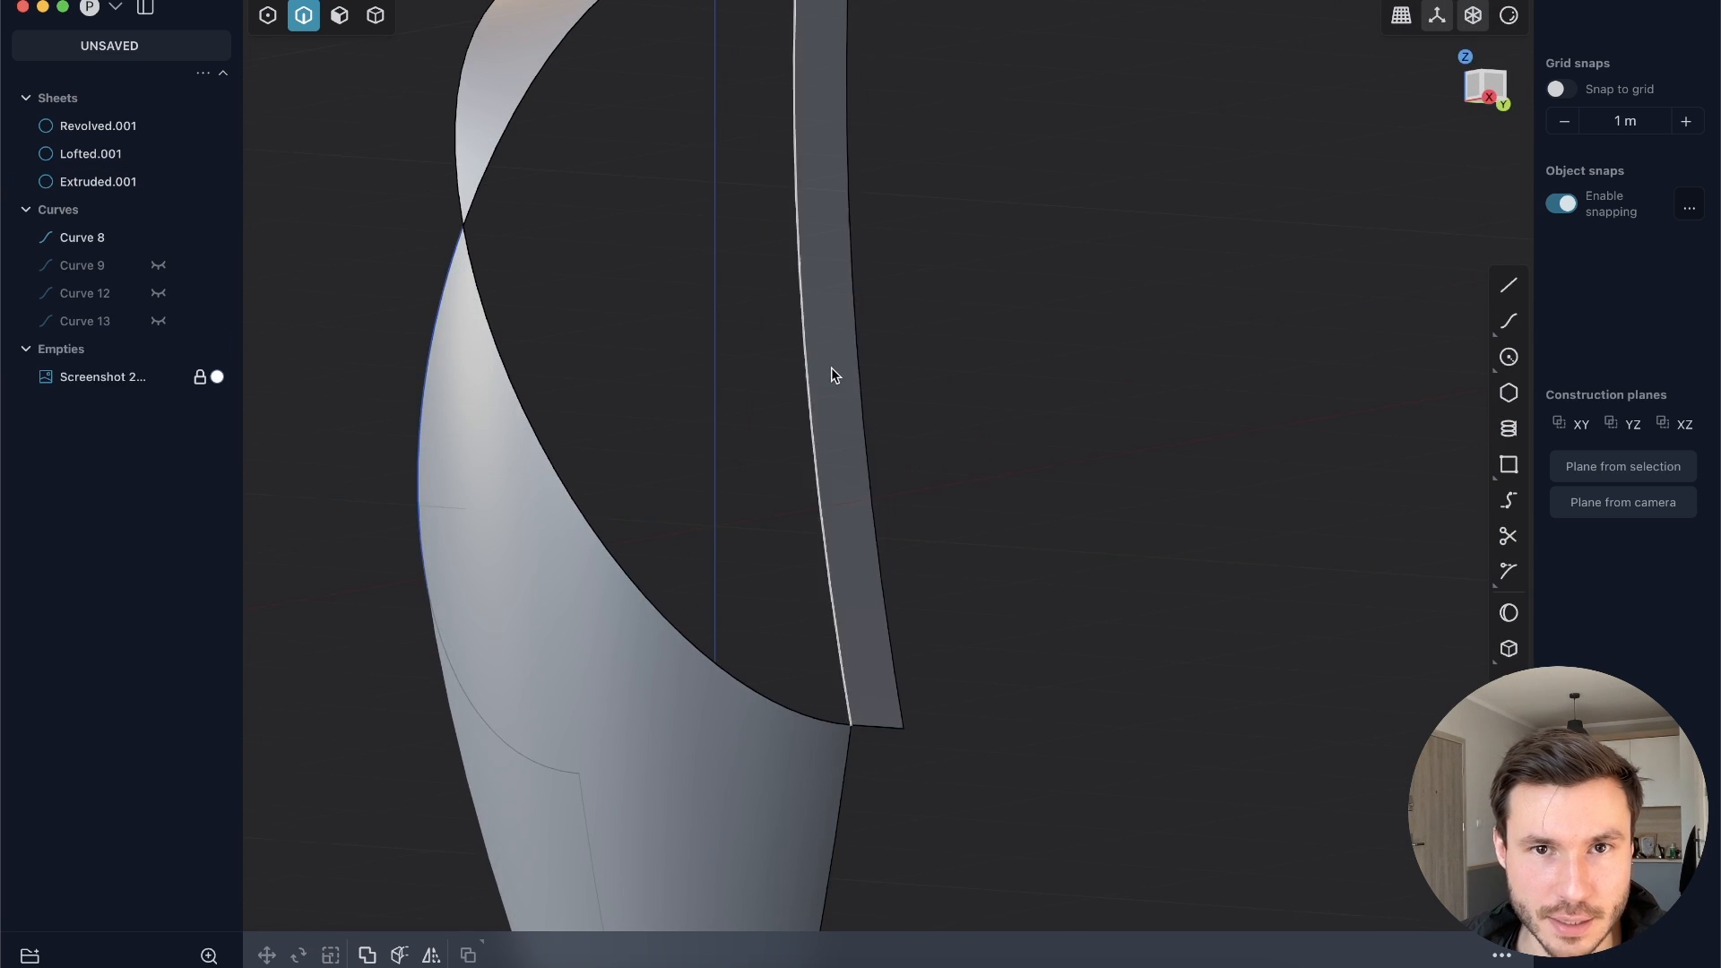
Step: Loft a side surface between the upper surface's right edge and the lower body's right crease edge
shift+middle_drag(832, 367, 859, 562)
click(607, 216)
key(e)
middle_drag(583, 657, 866, 438)
key(l)
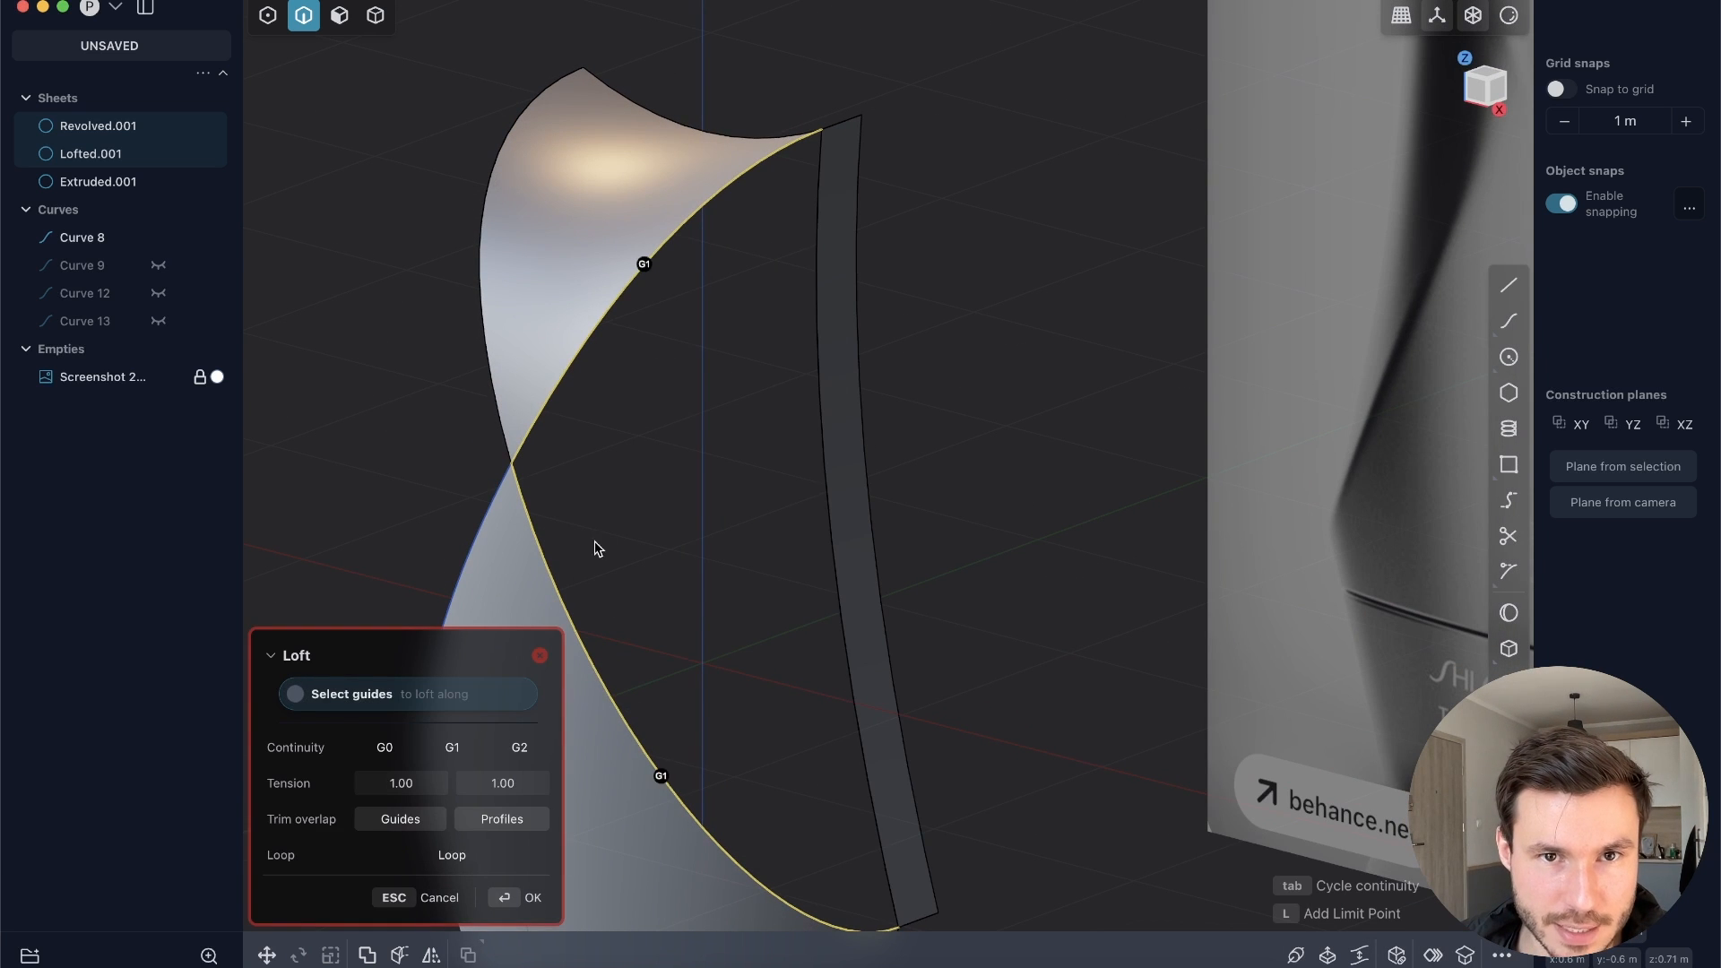
key(Tab)
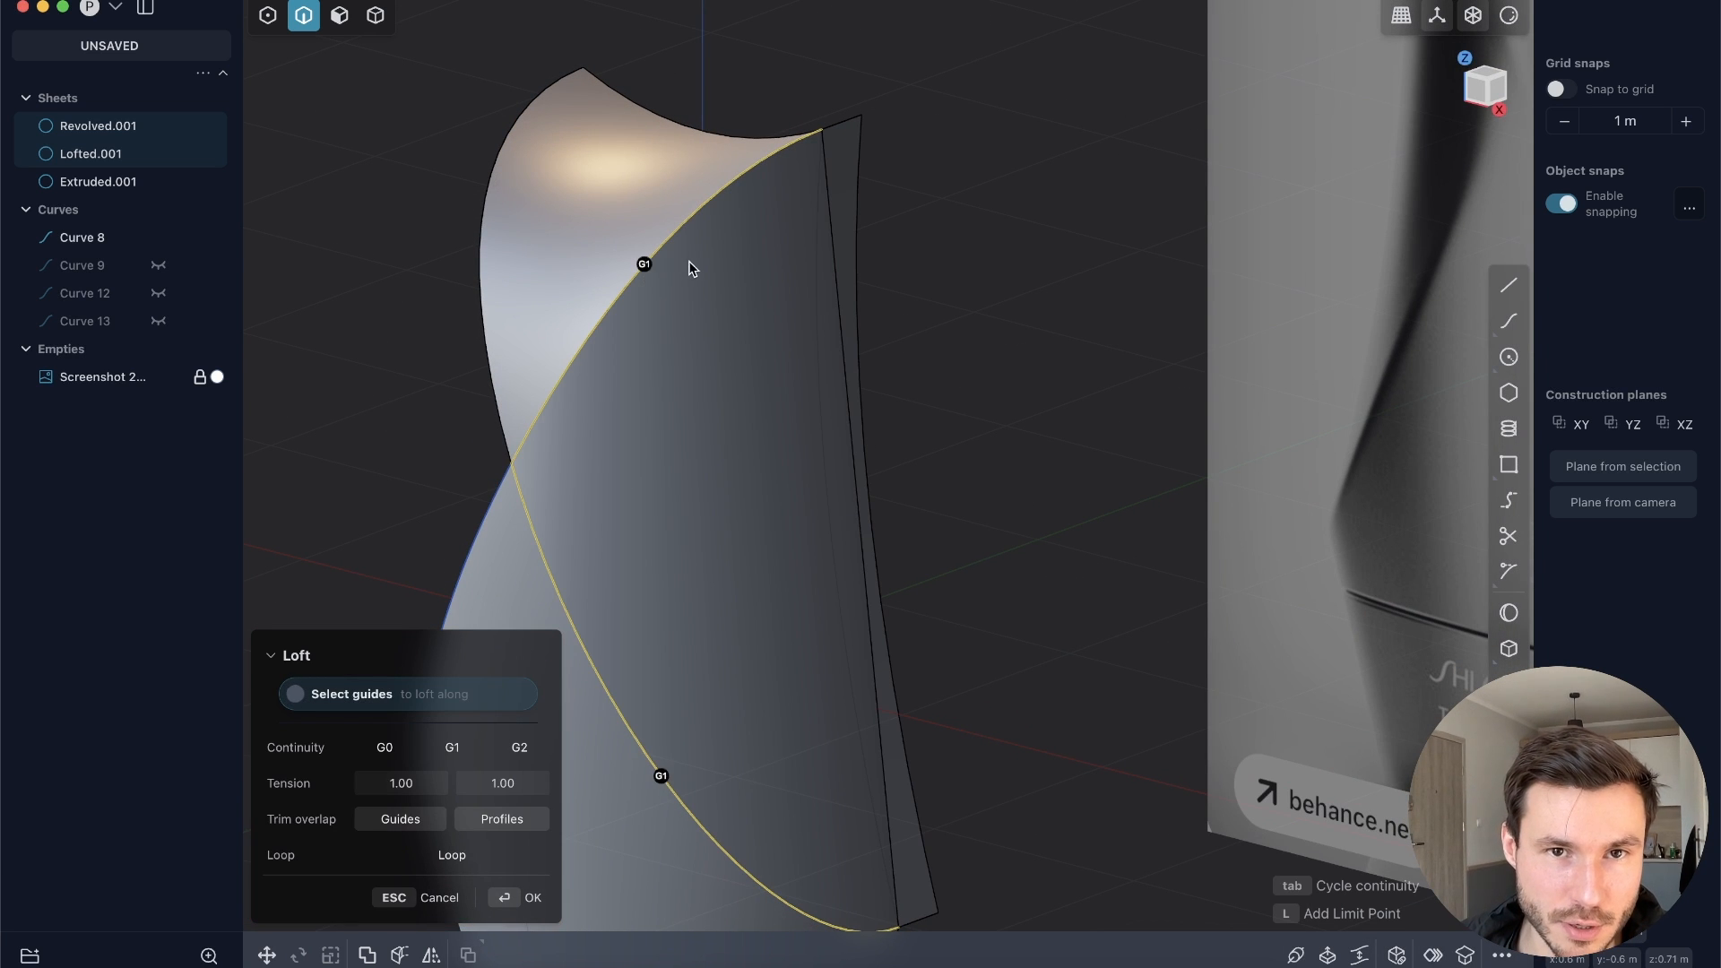
Step: Set the loft's continuity to G0 along both crease edges and use the side strip's inner edge as guide
key(Tab)
key(Tab)
key(Tab)
mouse_move(648, 267)
middle_down()
mouse_move(714, 169)
mouse_move(648, 224)
mouse_move(651, 271)
middle_up()
key(Tab)
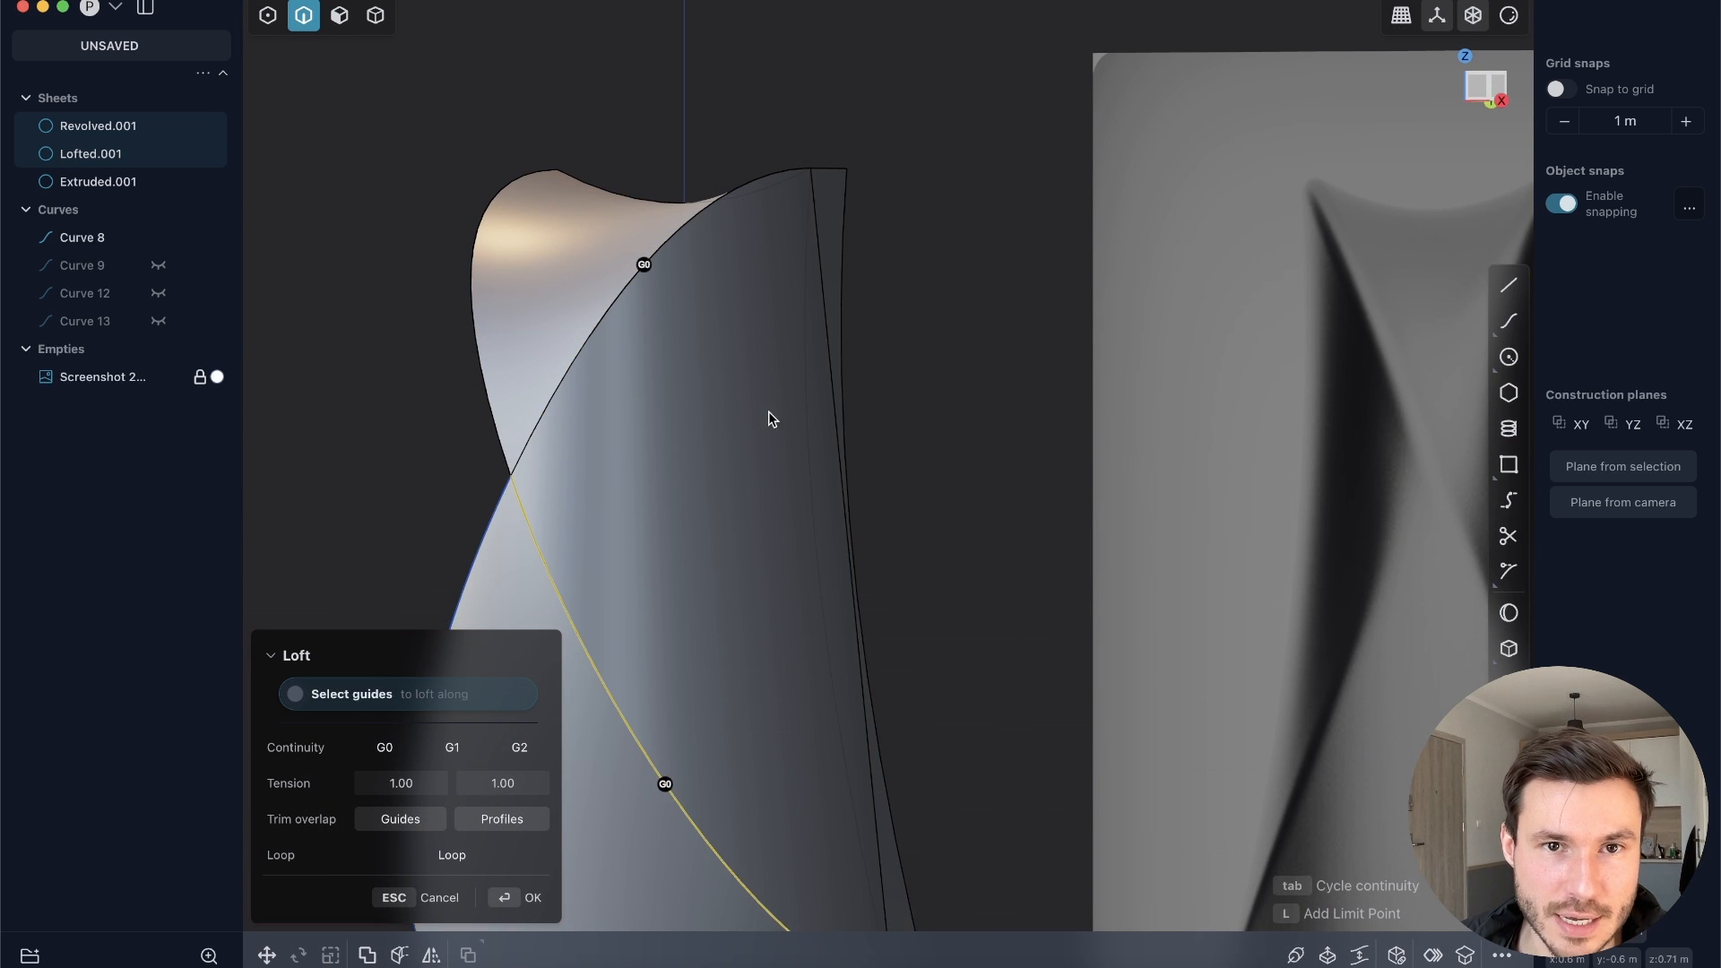
click(813, 493)
middle_drag(892, 550, 755, 520)
click(518, 899)
Step: Delete the extruded side strip next to the lofted side surface
click(930, 400)
key(5)
click(869, 432)
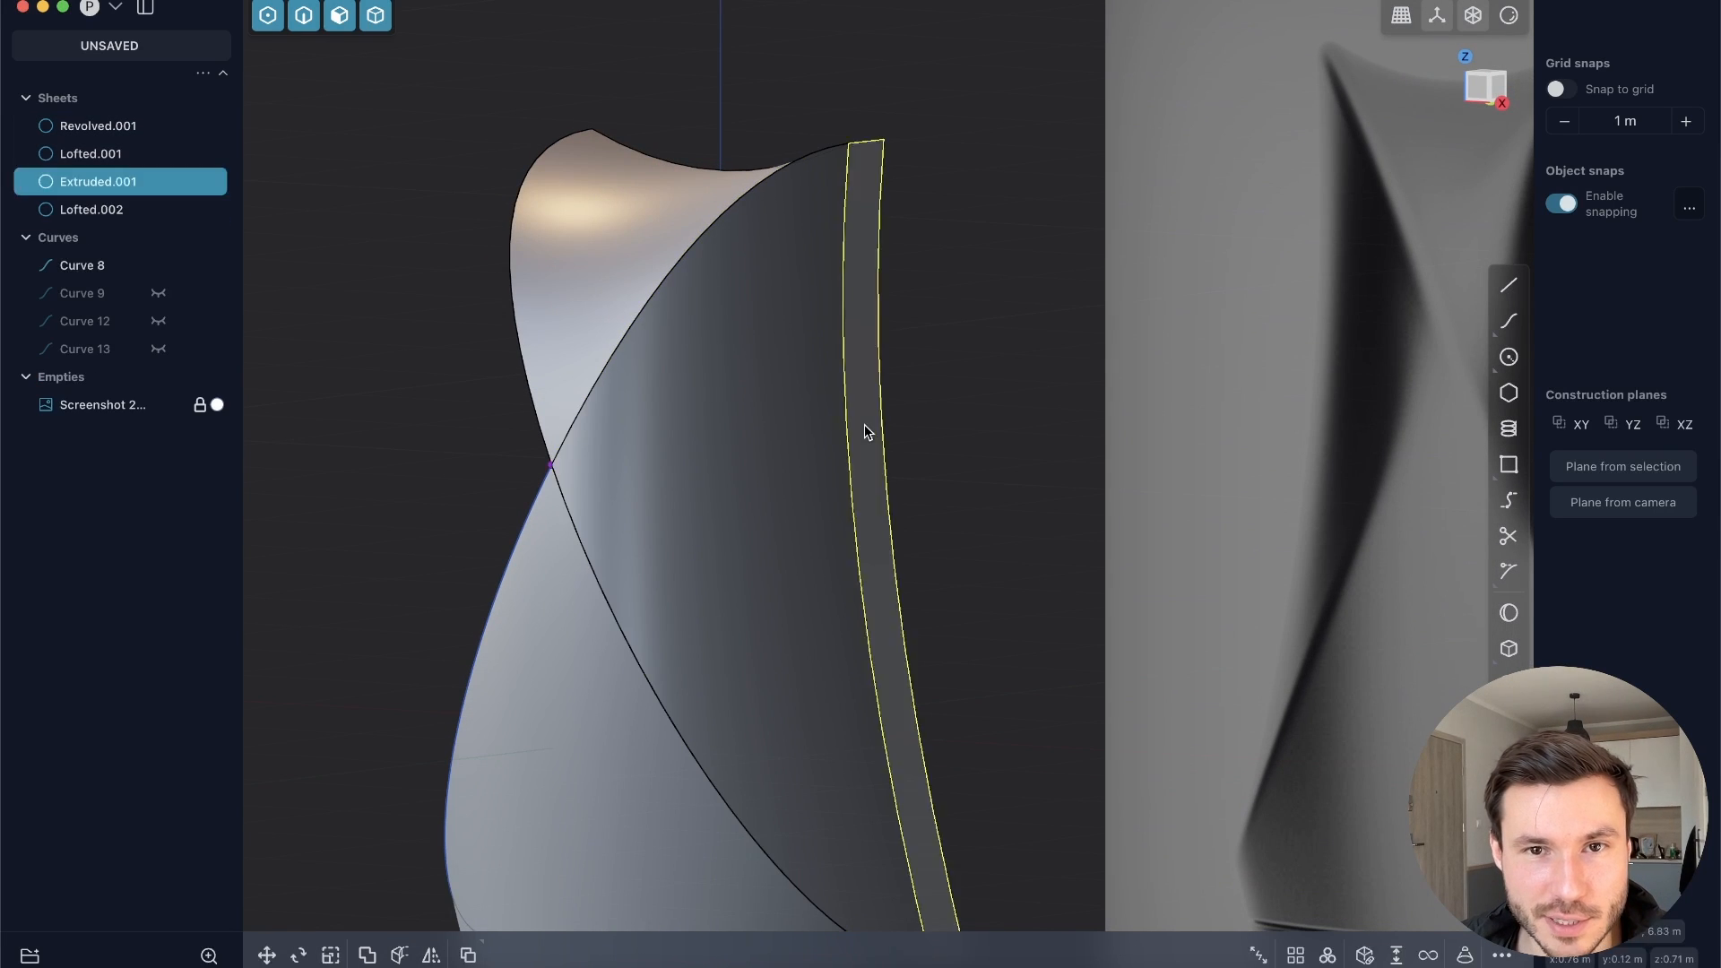
key(x)
scroll(749, 366, down, 5)
mouse_move(750, 366)
middle_down()
mouse_move(813, 378)
mouse_move(757, 380)
middle_up()
scroll(757, 383, up, 5)
Step: Hide the remaining lower left crease curve
key(2)
middle_drag(618, 619, 639, 575)
click(638, 581)
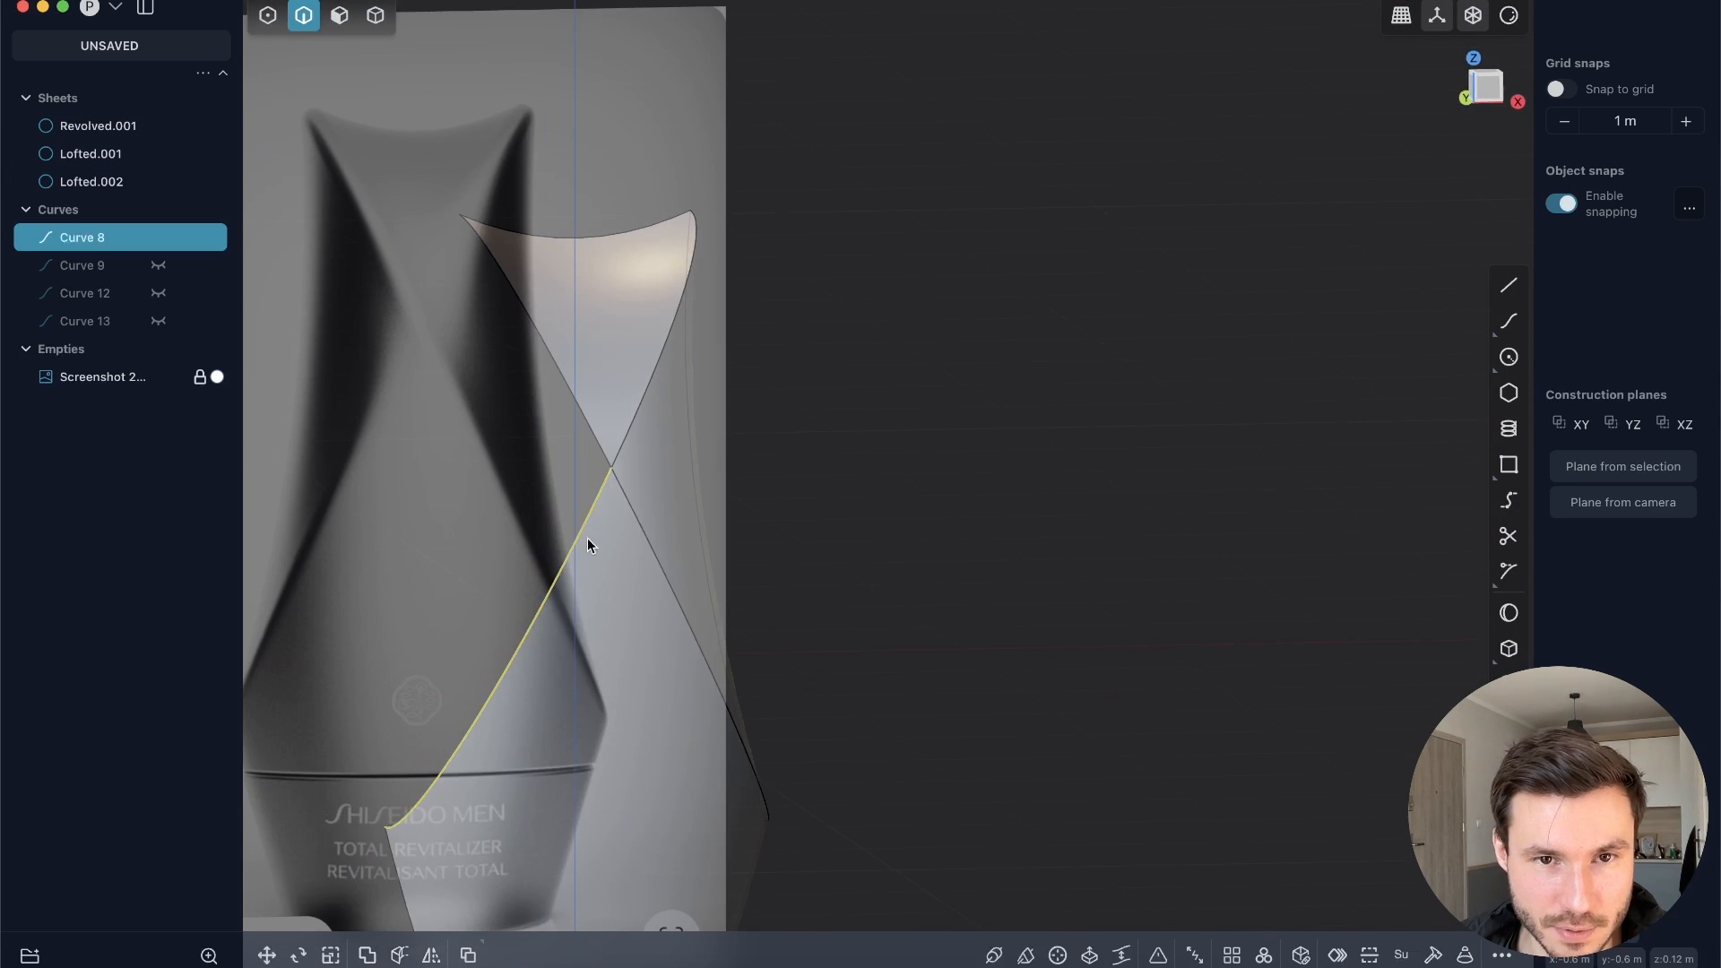
click(792, 459)
Step: Examine how the creases fade and blend in the reference photo compared with the modelled upper and side surfaces
middle_drag(649, 509, 567, 471)
shift+middle_drag(523, 338, 678, 315)
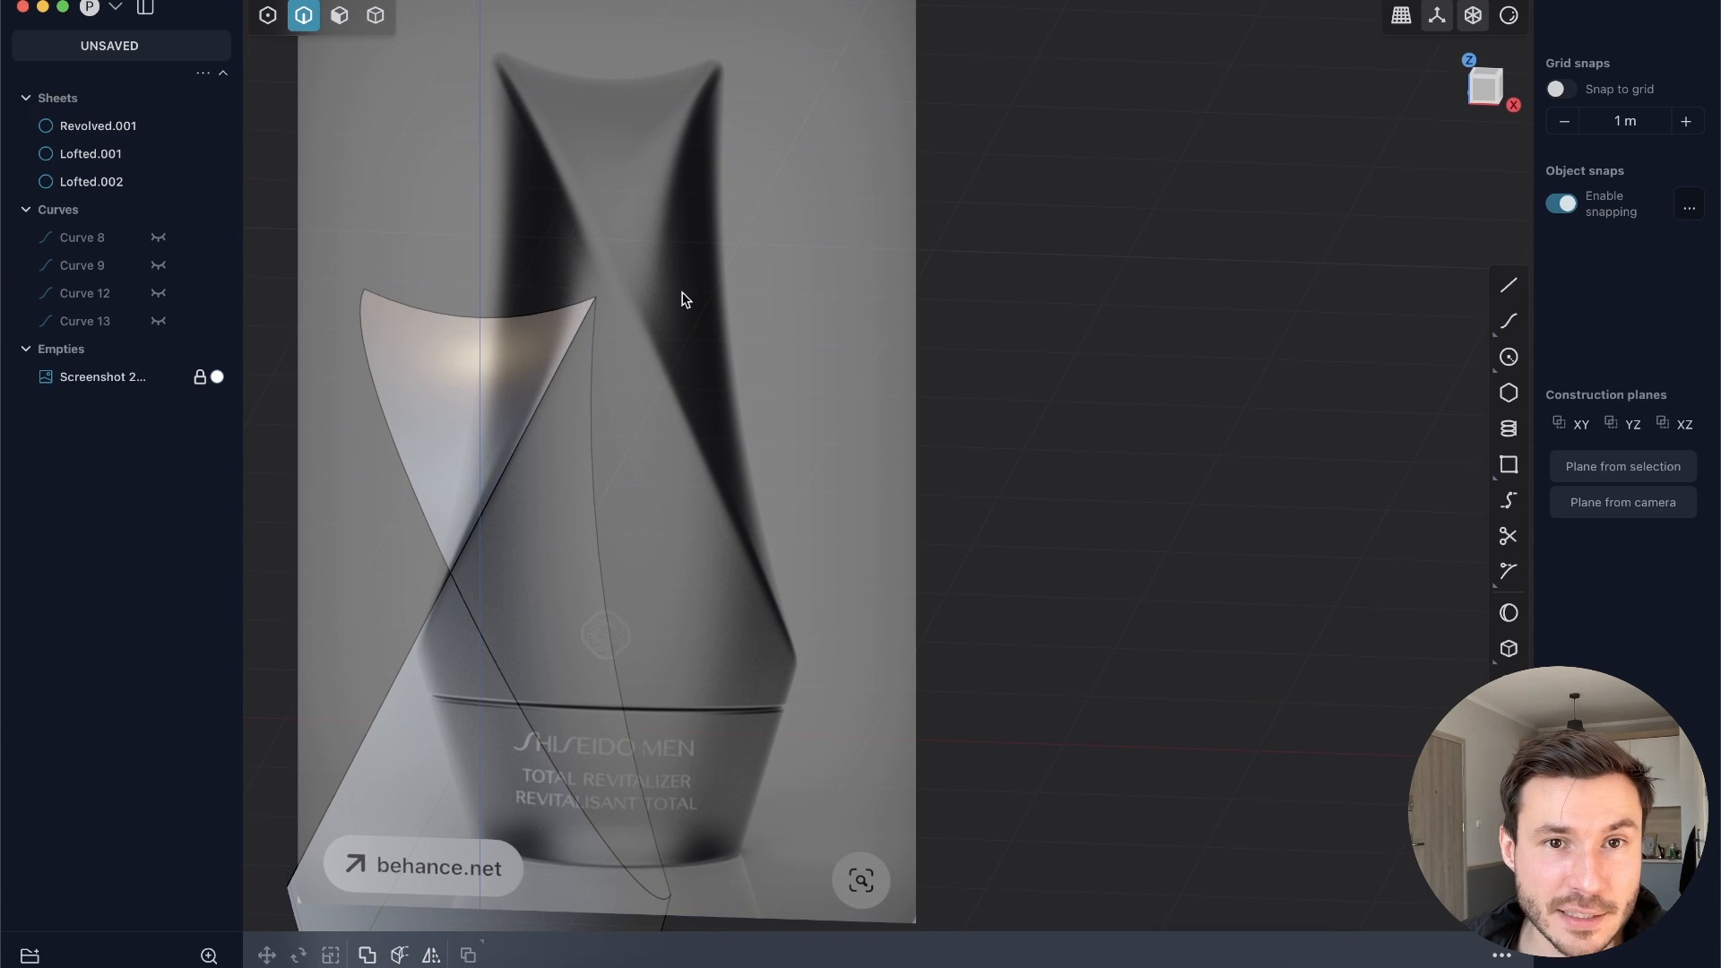
middle_drag(594, 396, 569, 393)
scroll(568, 393, up, 3)
middle_drag(831, 318, 866, 212)
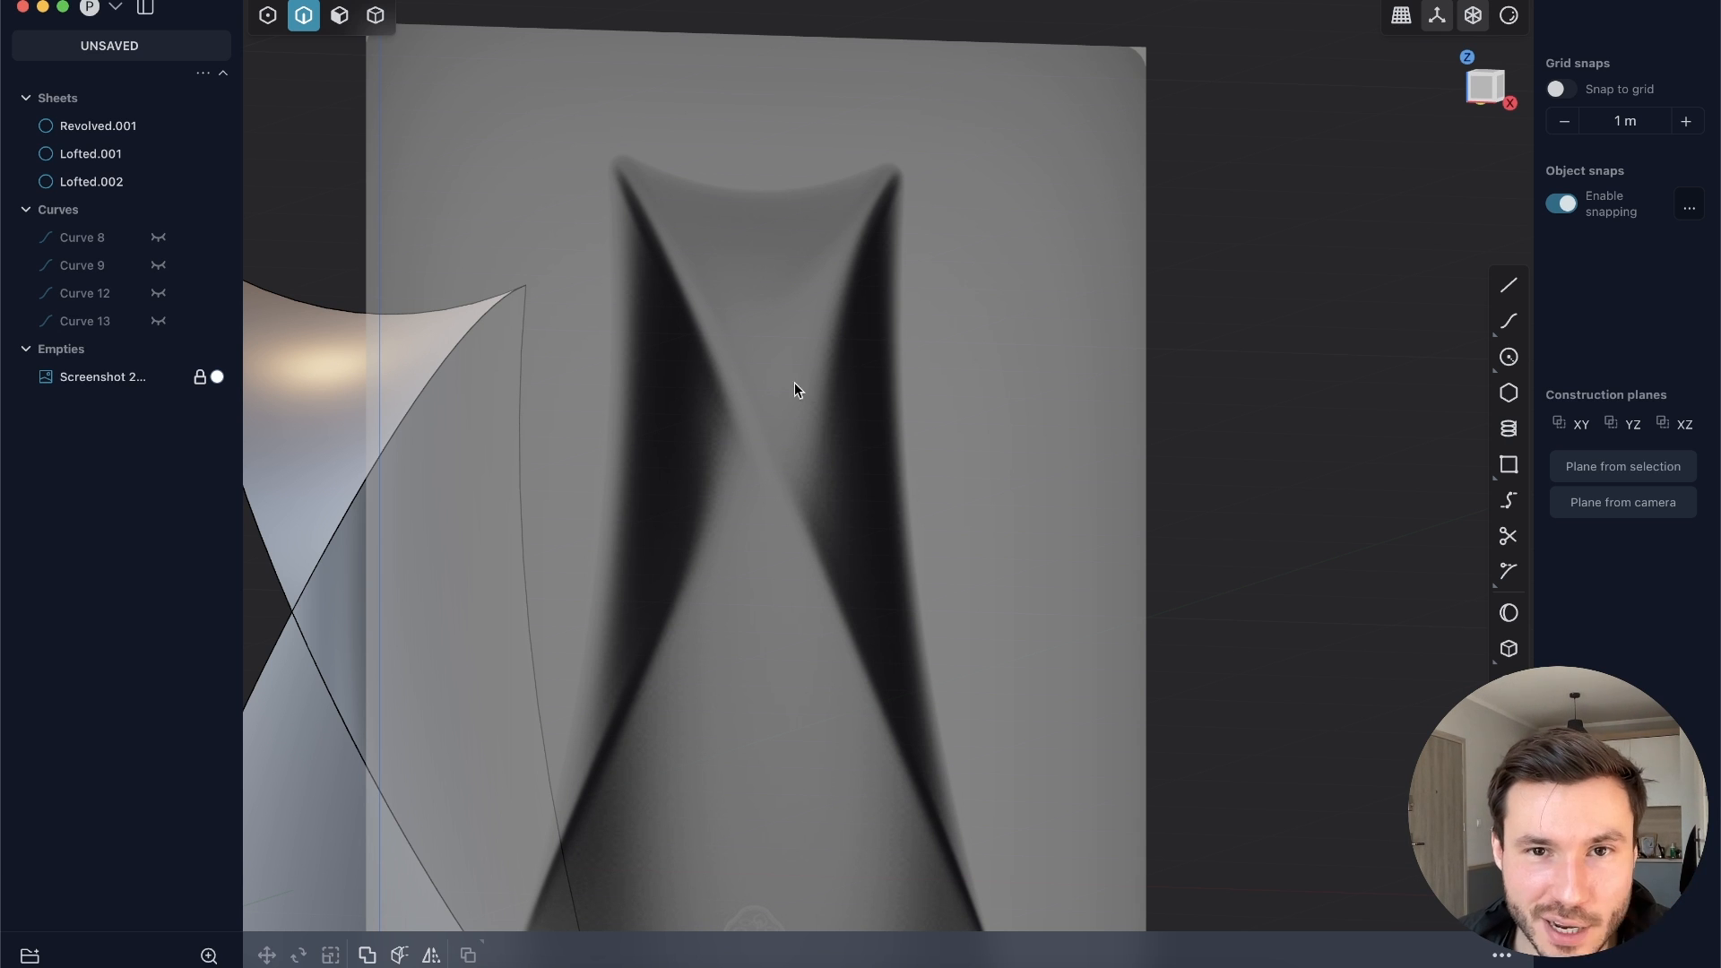
shift+middle_drag(732, 422, 839, 422)
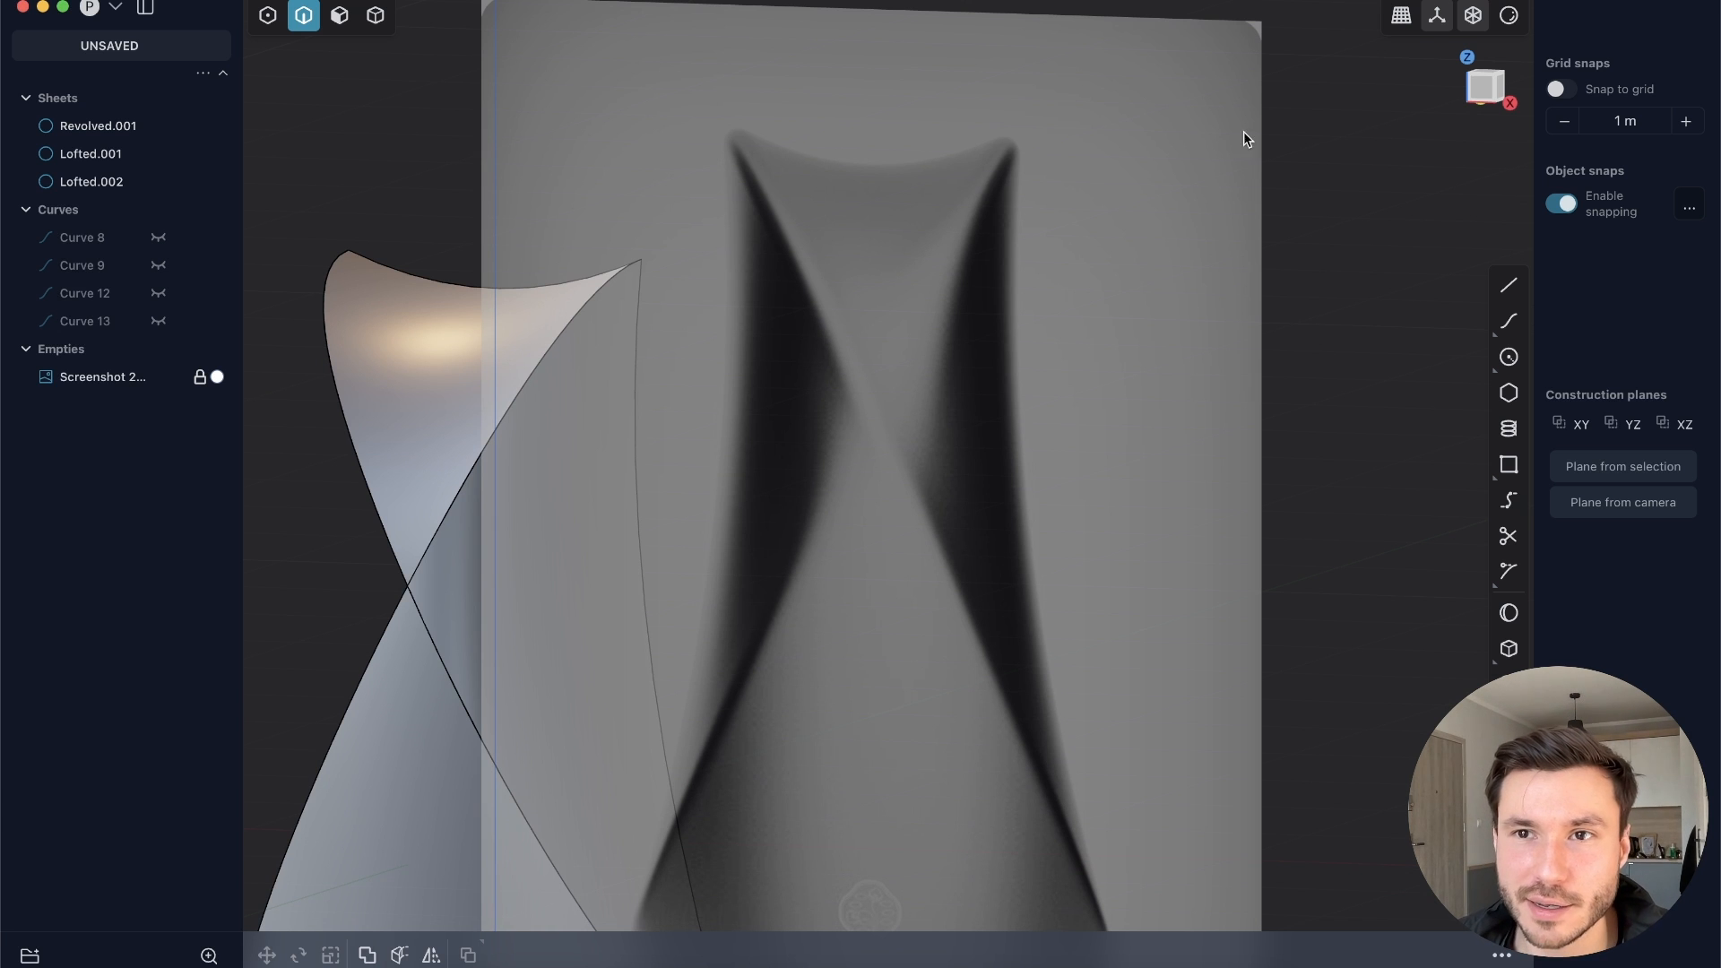
click(1489, 92)
scroll(956, 262, up, 3)
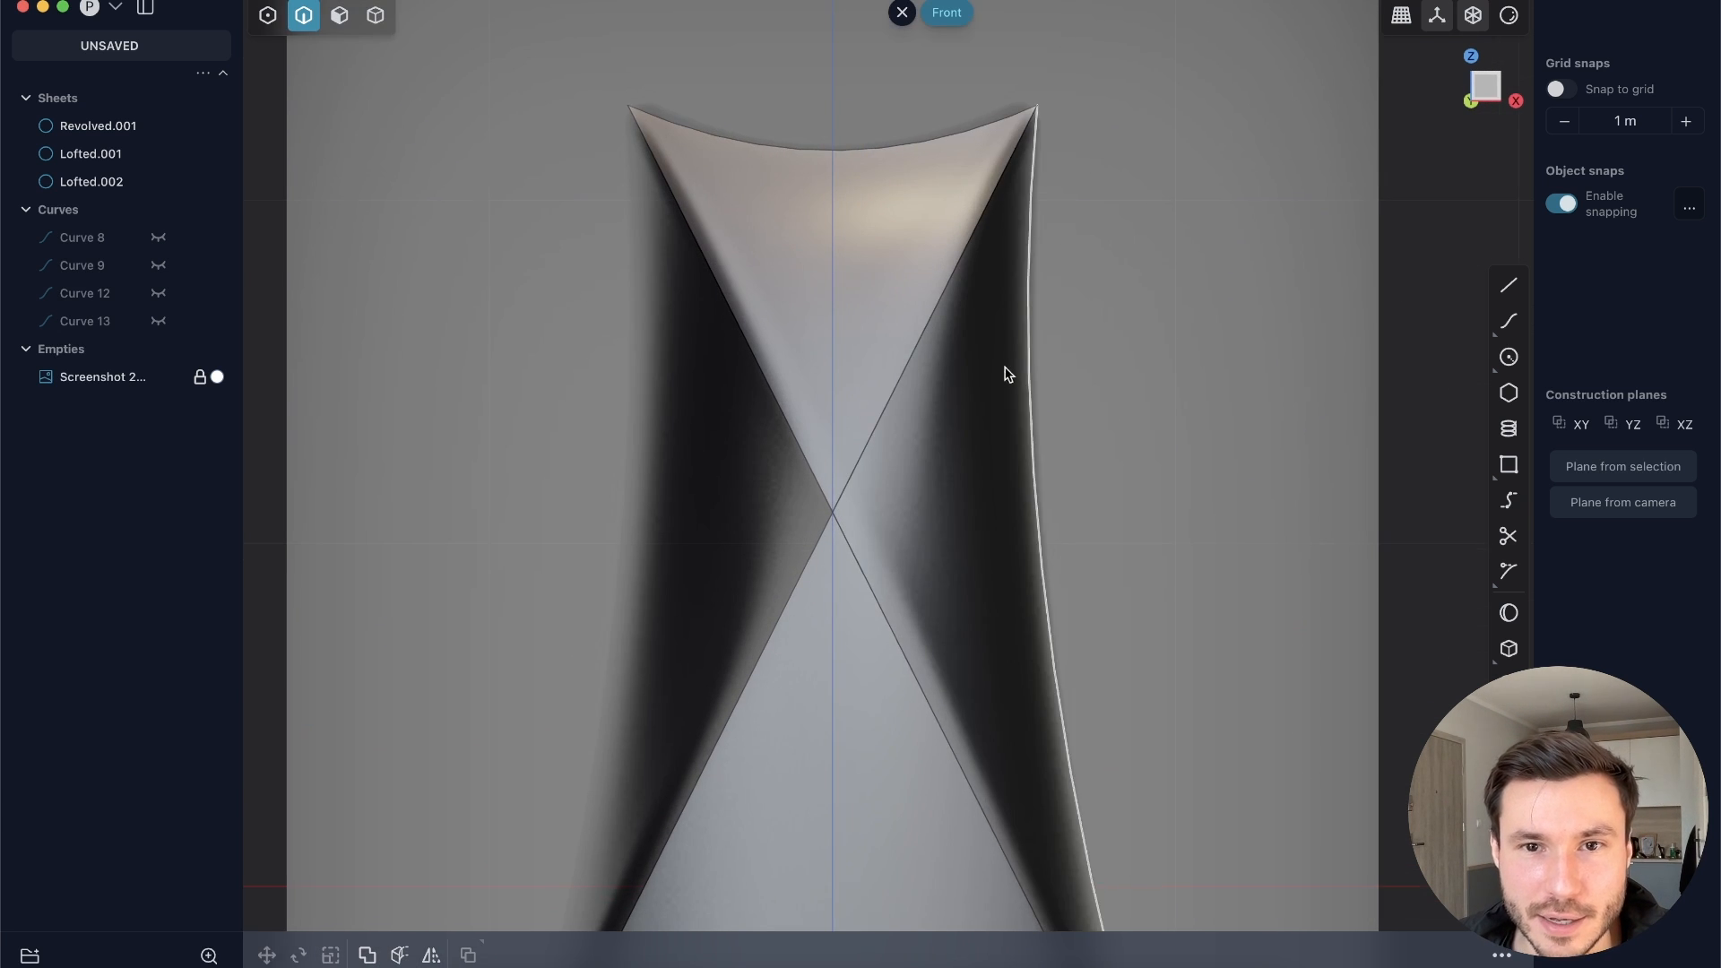
shift+middle_drag(1005, 365, 857, 402)
scroll(836, 275, up, 2)
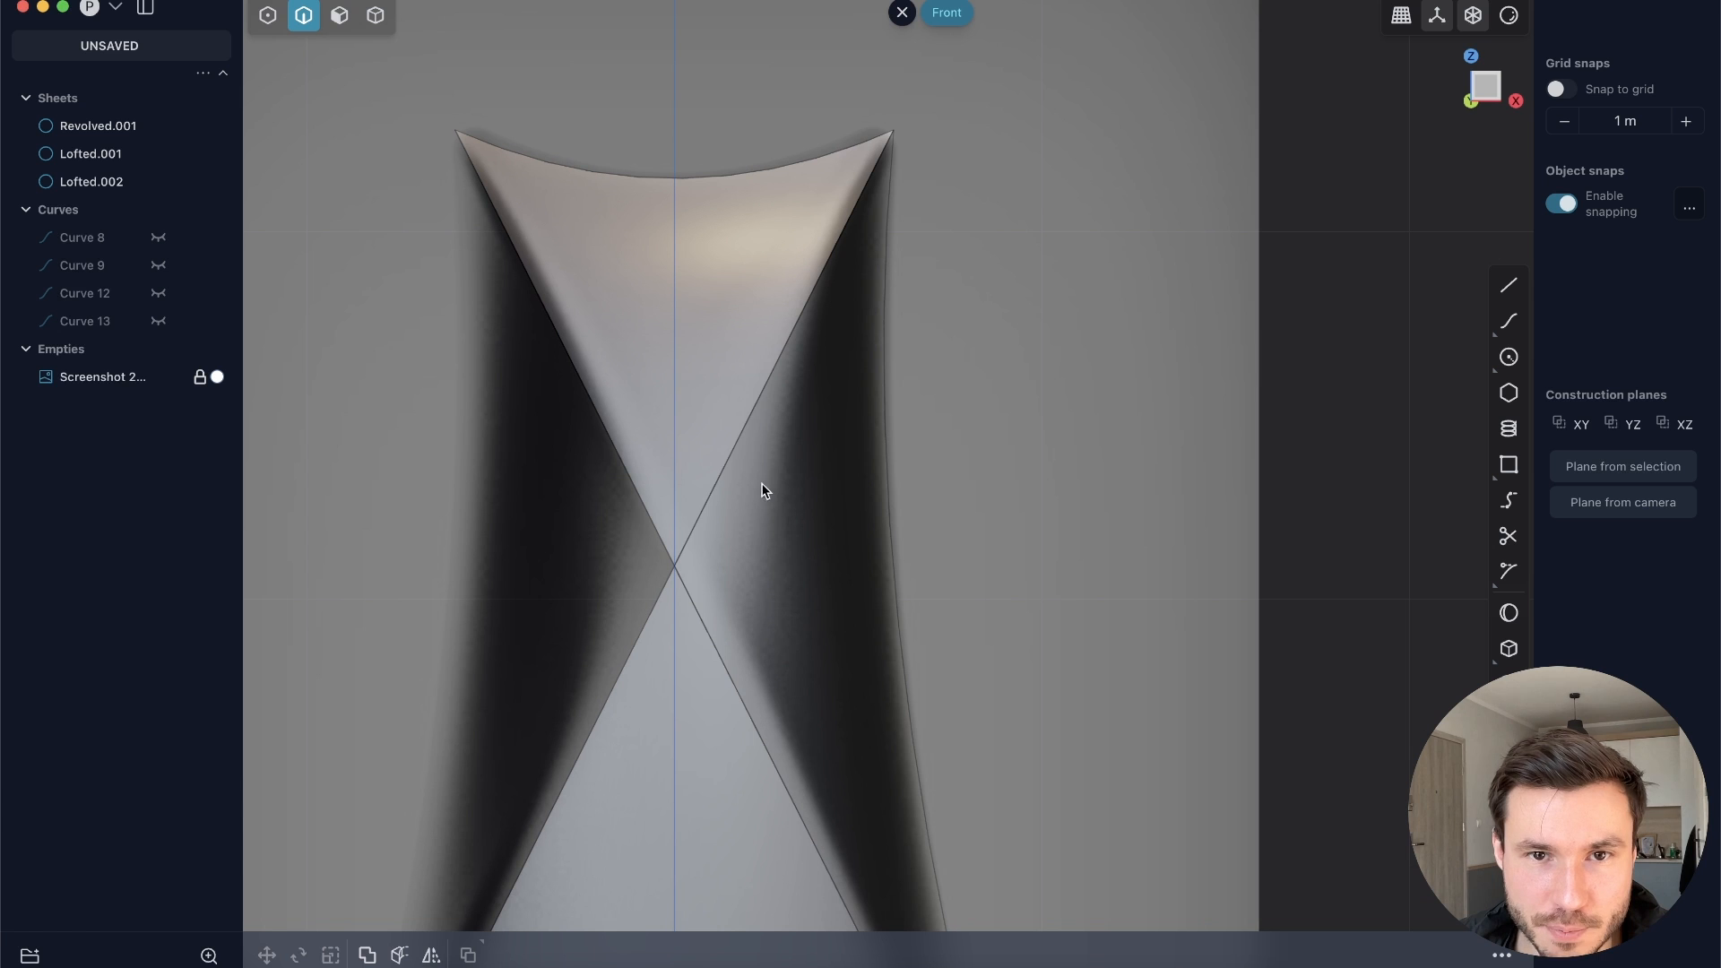
Step: Join the lofted side surface and the lofted upper surface into one sheet
click(746, 427)
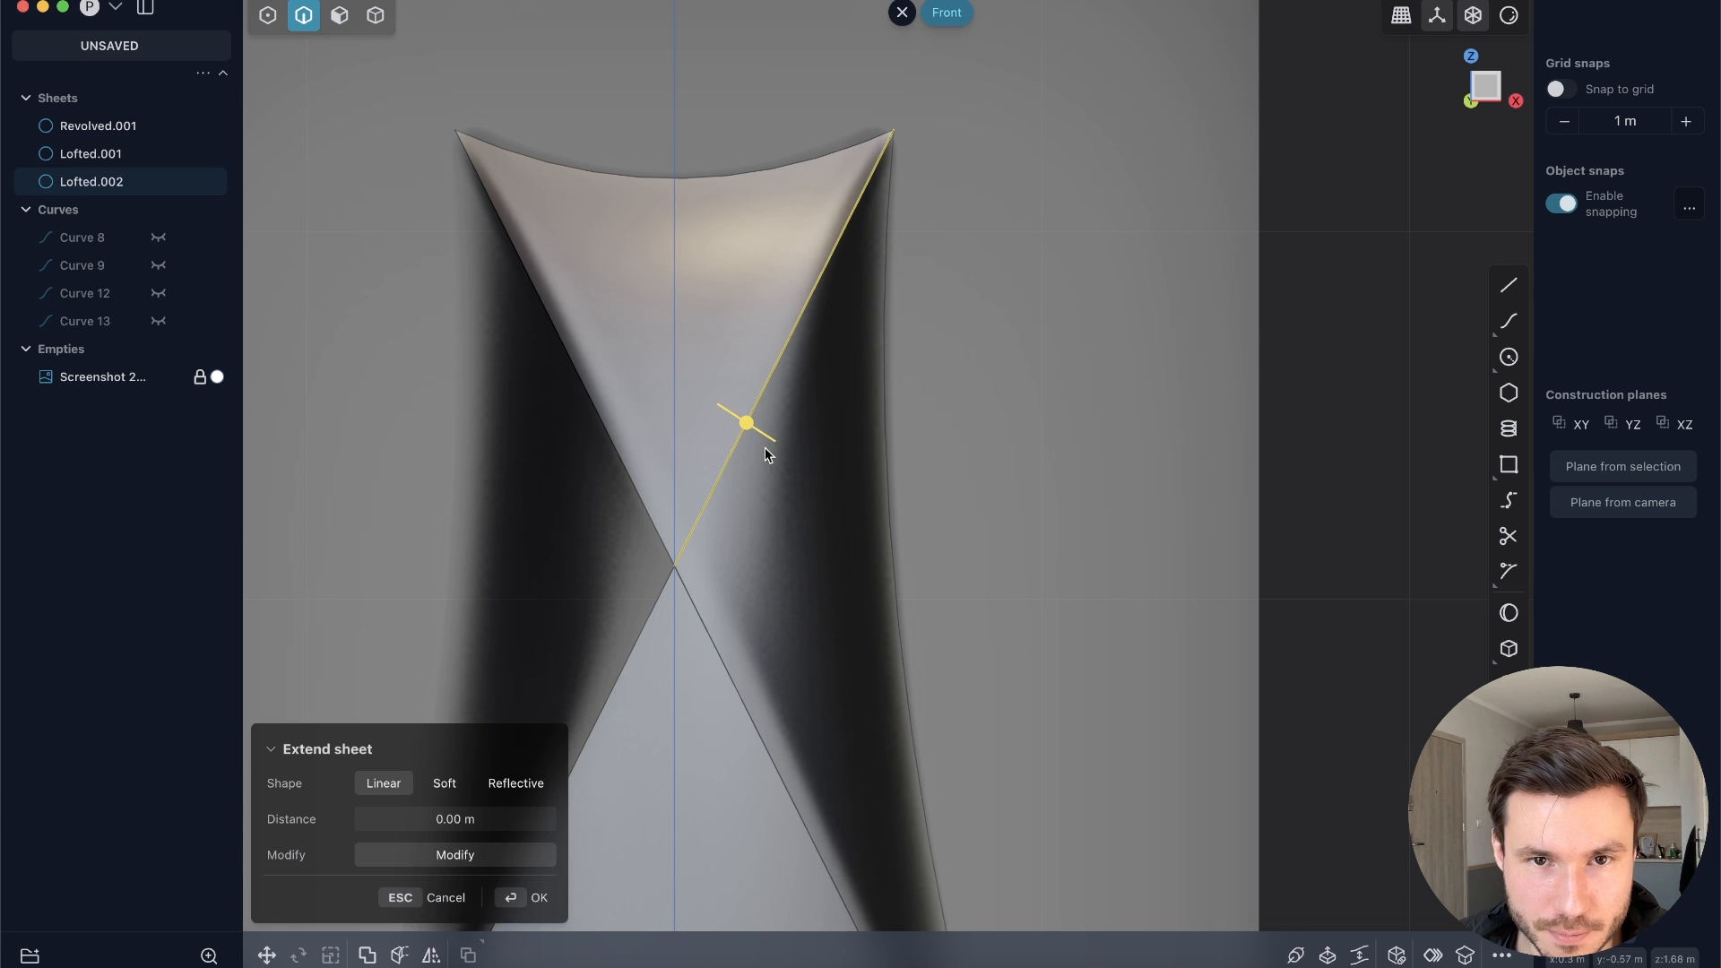
click(909, 353)
key(5)
click(844, 401)
shift+click(753, 341)
key(j)
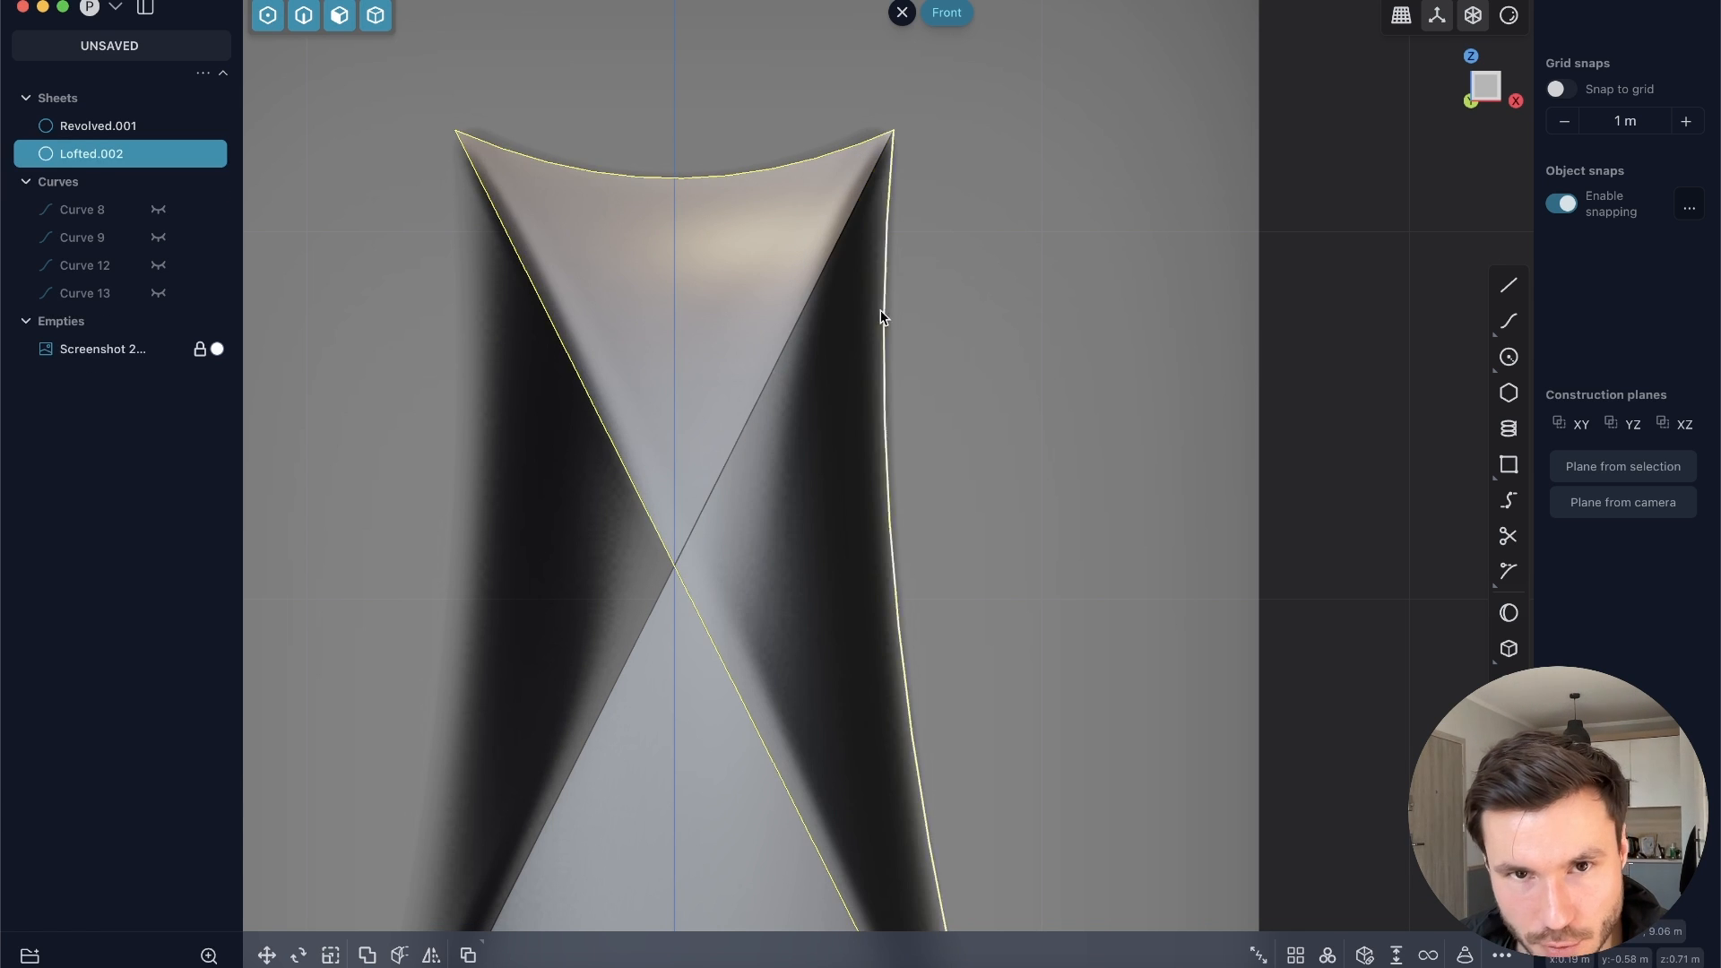
Step: Try a fillet of about 0.158 m on the crease between the upper and side surfaces
key(2)
click(792, 333)
key(b)
drag(792, 333, 783, 382)
middle_drag(801, 403, 724, 469)
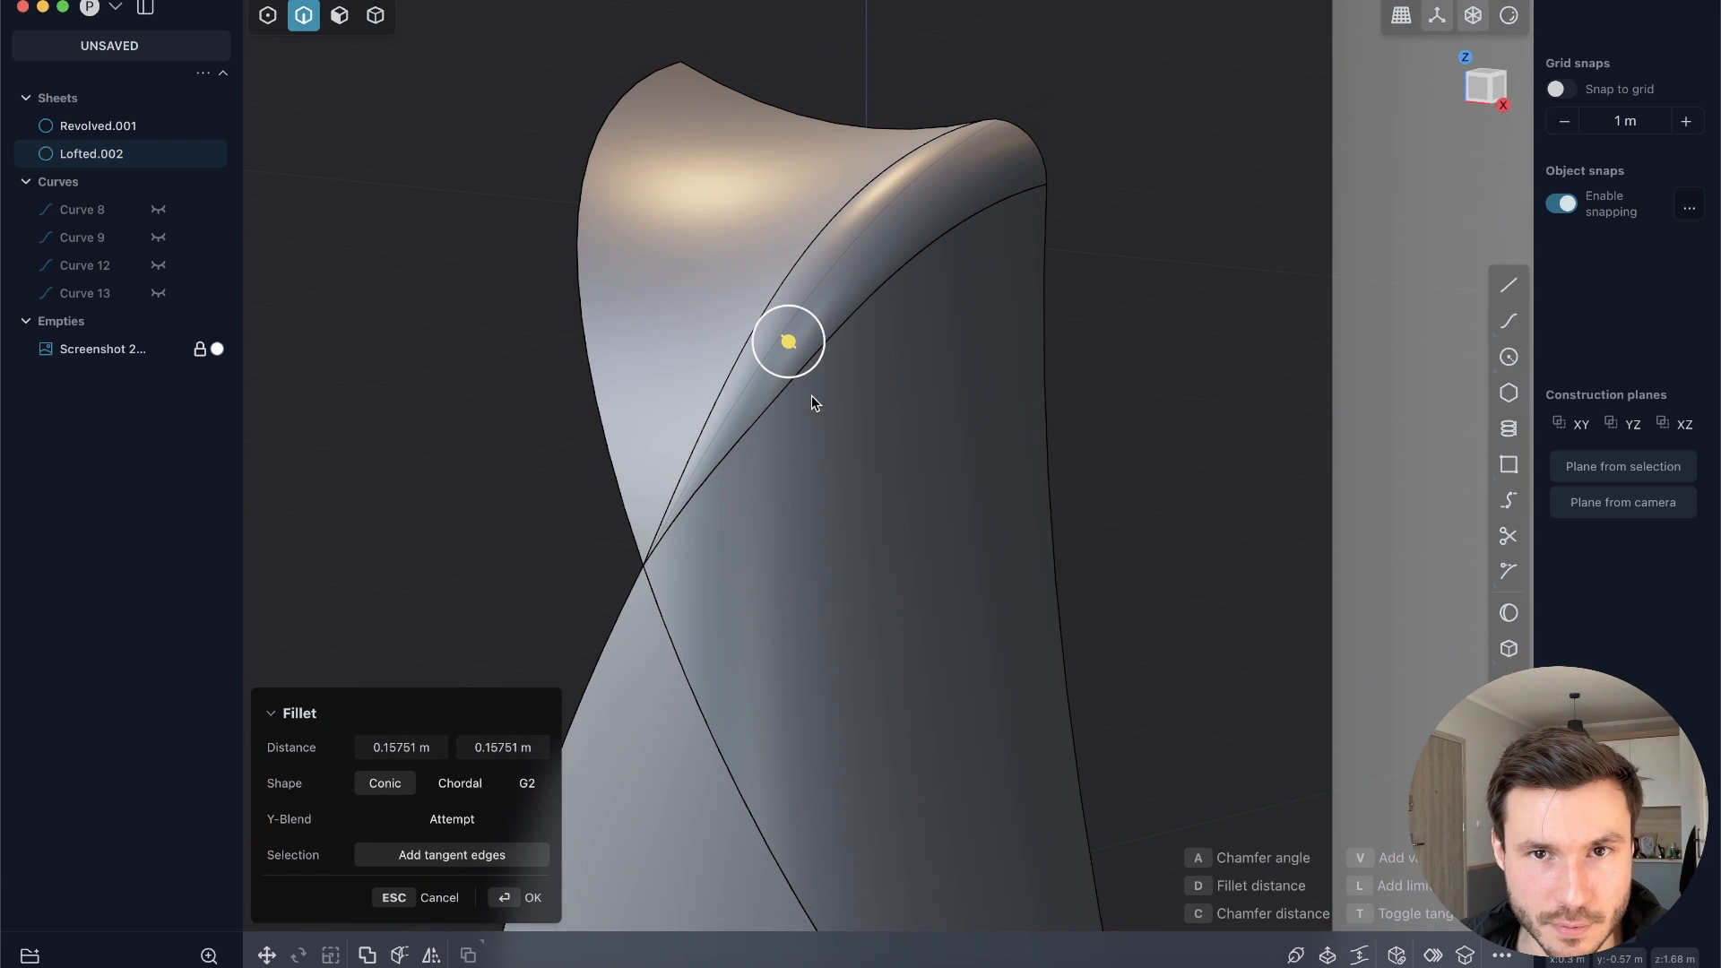
middle_drag(763, 461, 812, 466)
middle_drag(883, 302, 819, 269)
drag(774, 345, 776, 321)
key(Escape)
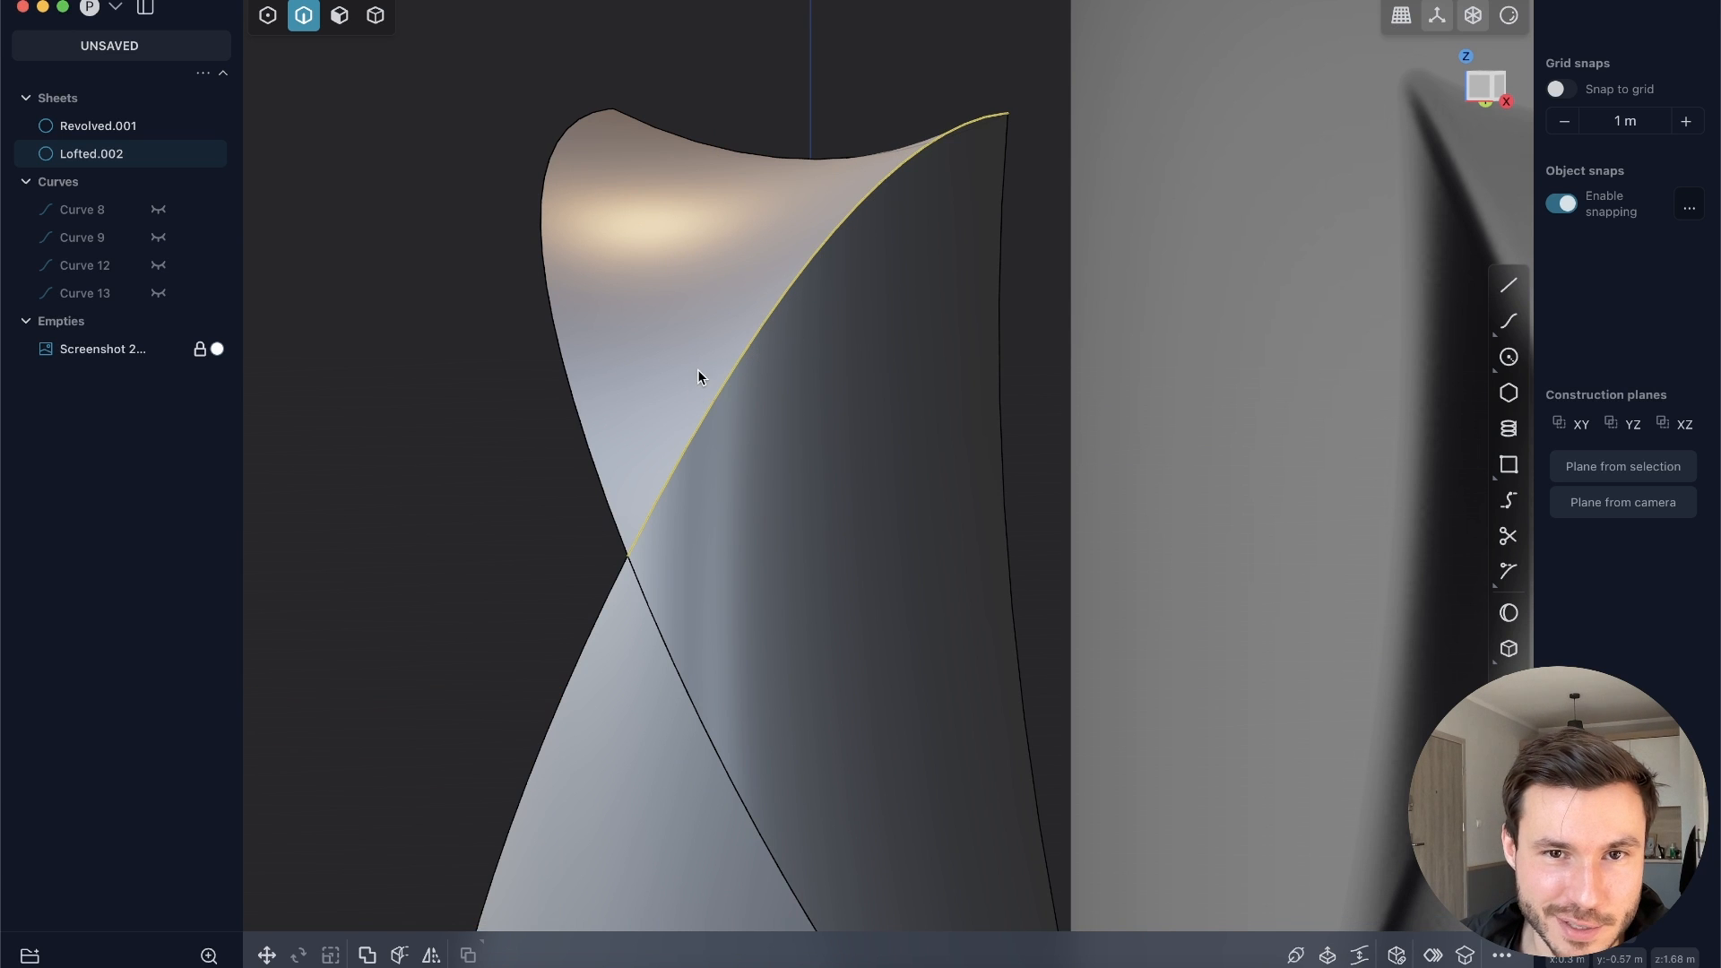
Step: Try the crease fillet again and inspect the blend near the upper corner from another angle
key(b)
drag(750, 359, 760, 349)
middle_drag(965, 135, 1381, 134)
key(Escape)
click(808, 351)
key(b)
key(Escape)
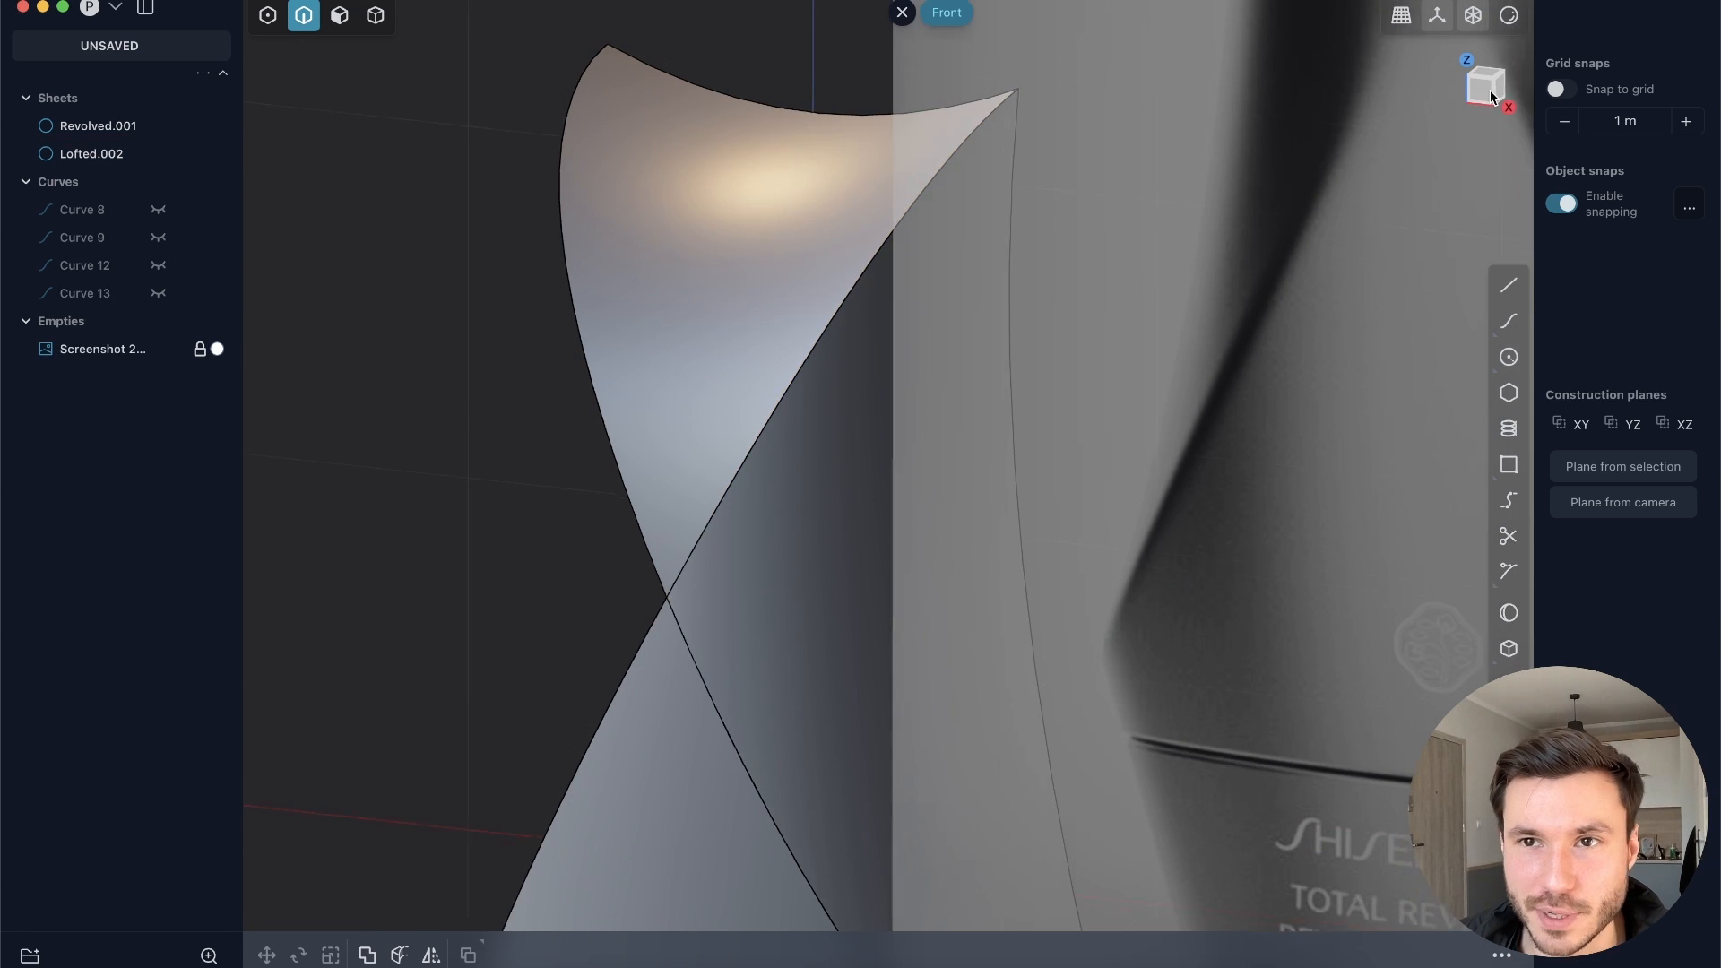
Step: Draw a curve from the upper surface's right corner diagonally down past its left edge, and reposition its middle control point
click(1490, 89)
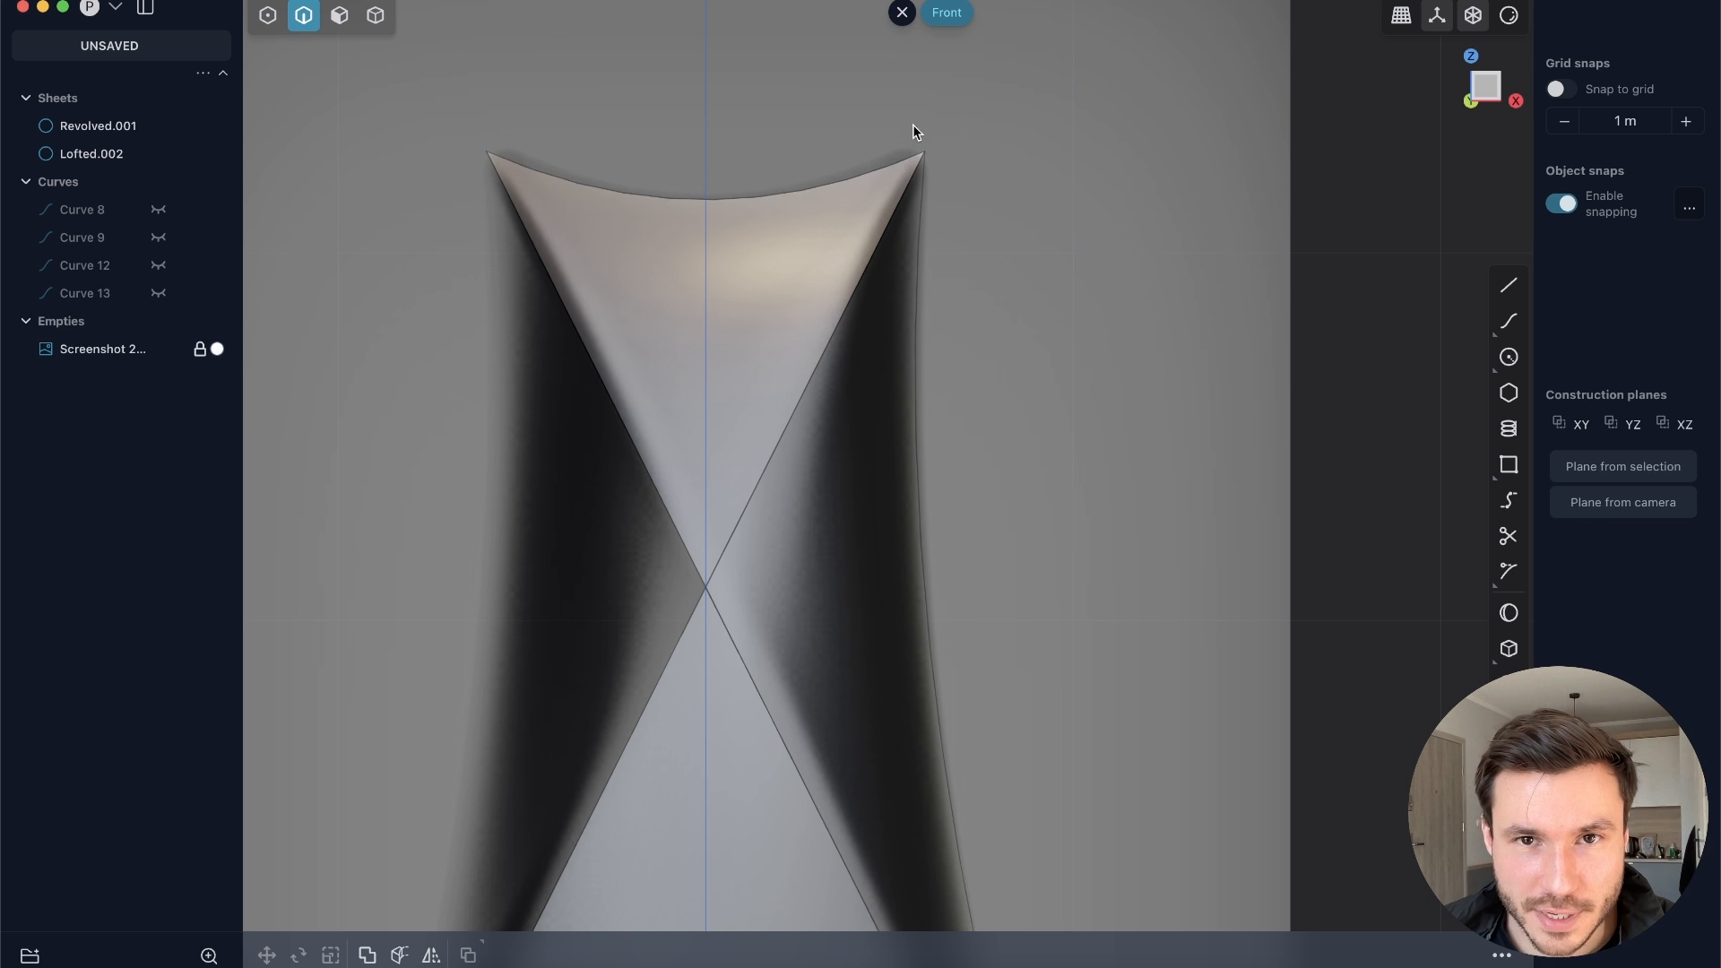
key(shift+a)
scroll(914, 125, up, 5)
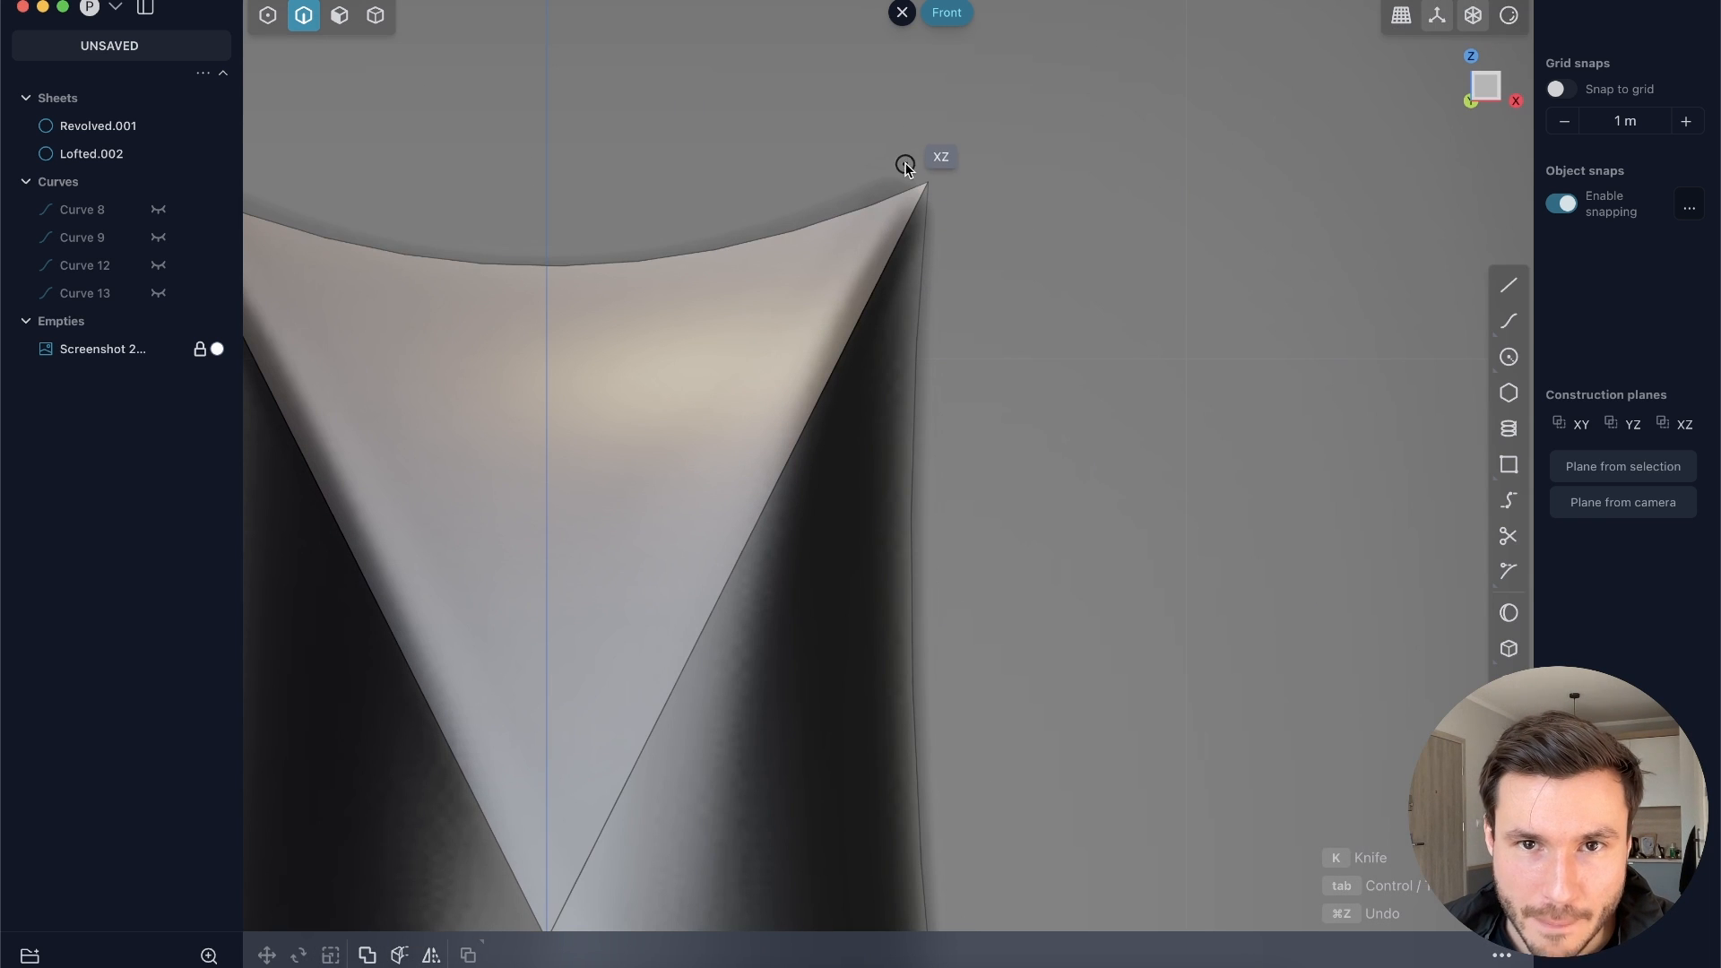
click(927, 183)
shift+middle_drag(767, 376, 840, 160)
click(794, 309)
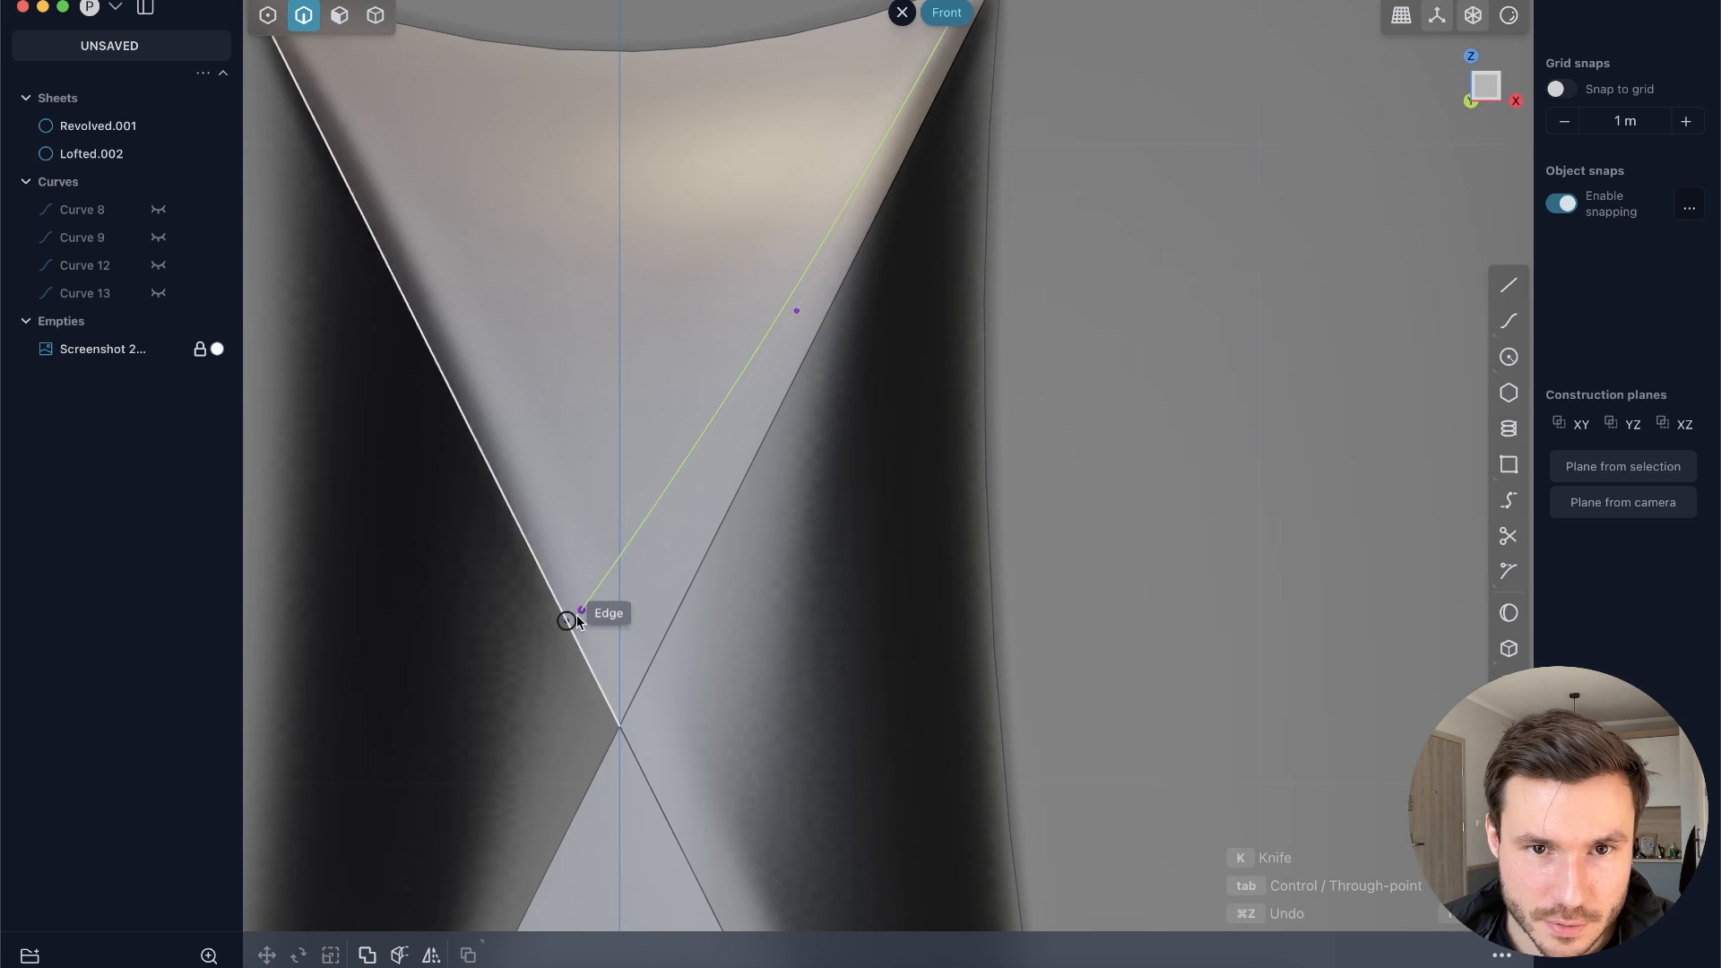
click(502, 756)
right_click(843, 430)
key(1)
drag(796, 310, 787, 348)
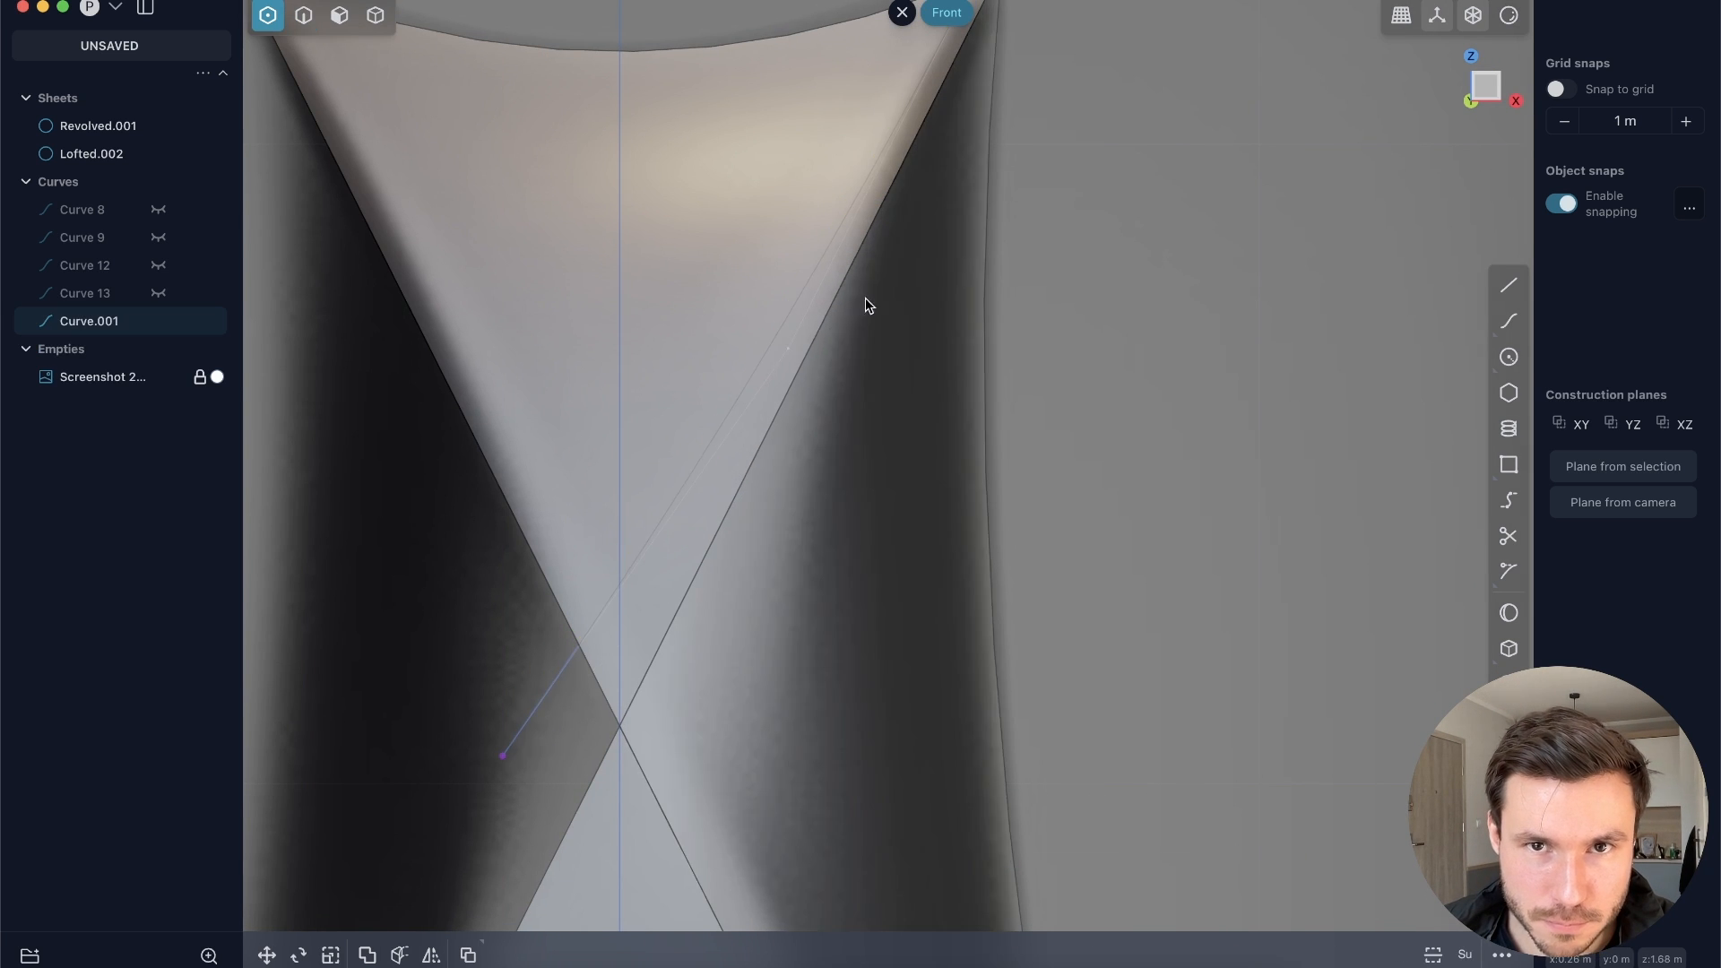
Step: Draw a second curve from just outside the upper surface's right corner down across the side surface, past the crease below the crossing point
shift+middle_drag(828, 330, 732, 527)
scroll(837, 307, down, 5)
key(2)
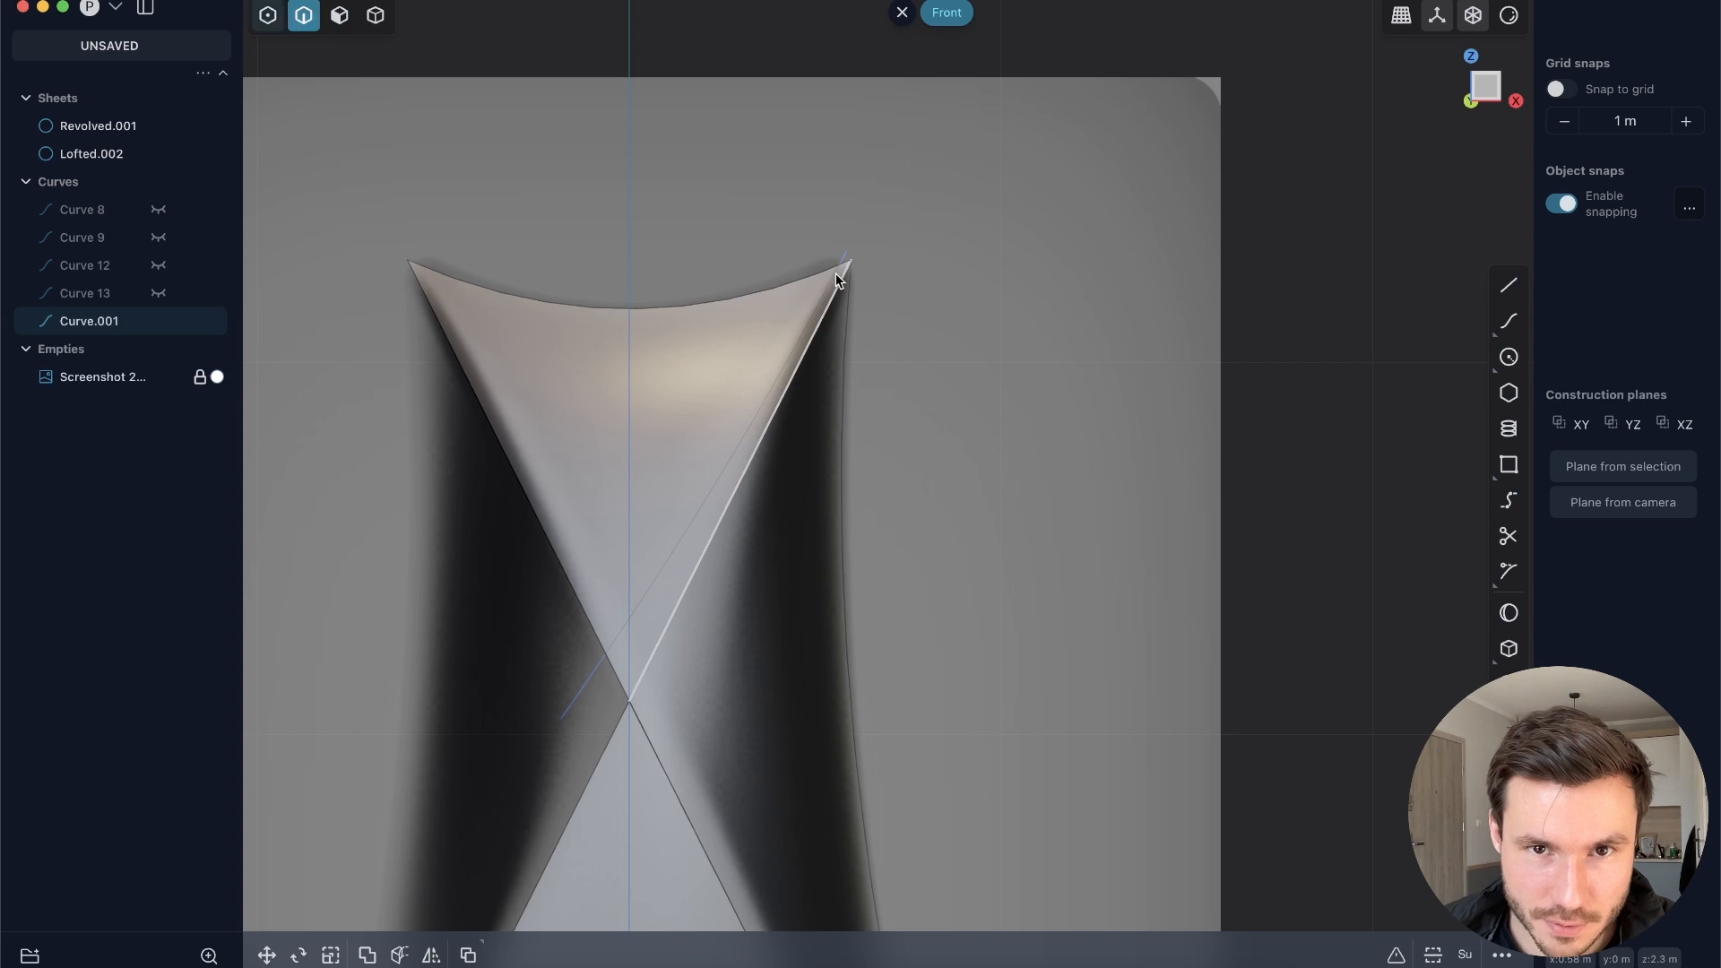
click(812, 330)
click(784, 364)
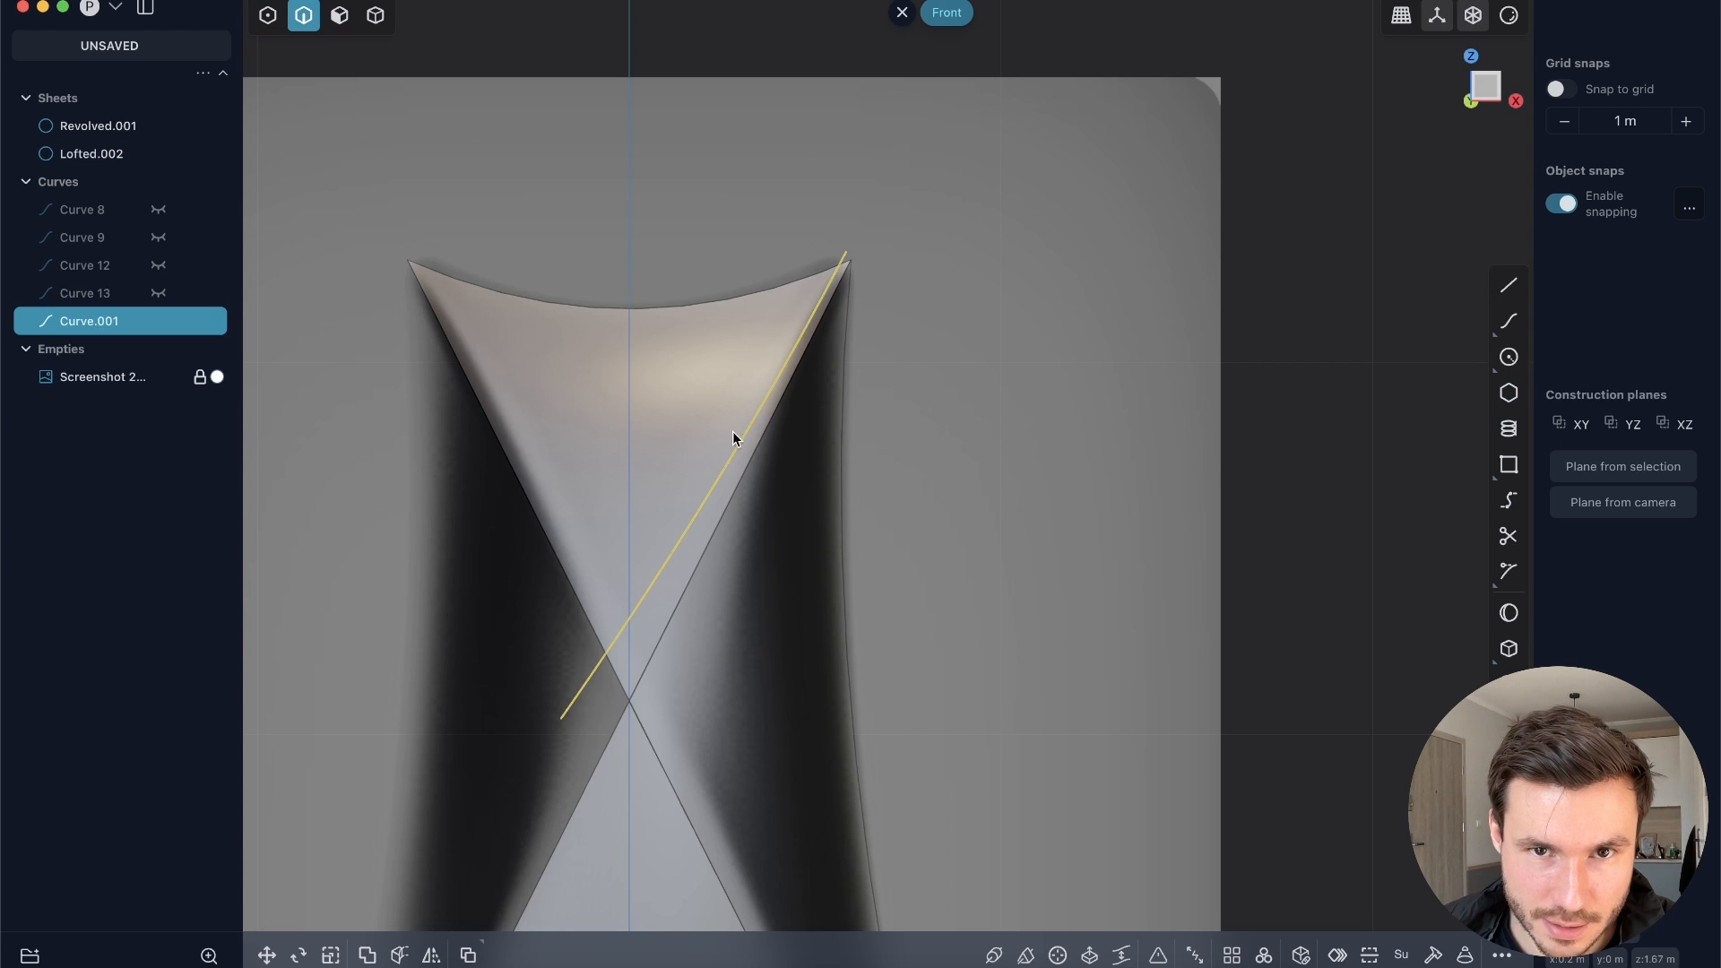
shift+middle_drag(721, 588, 708, 523)
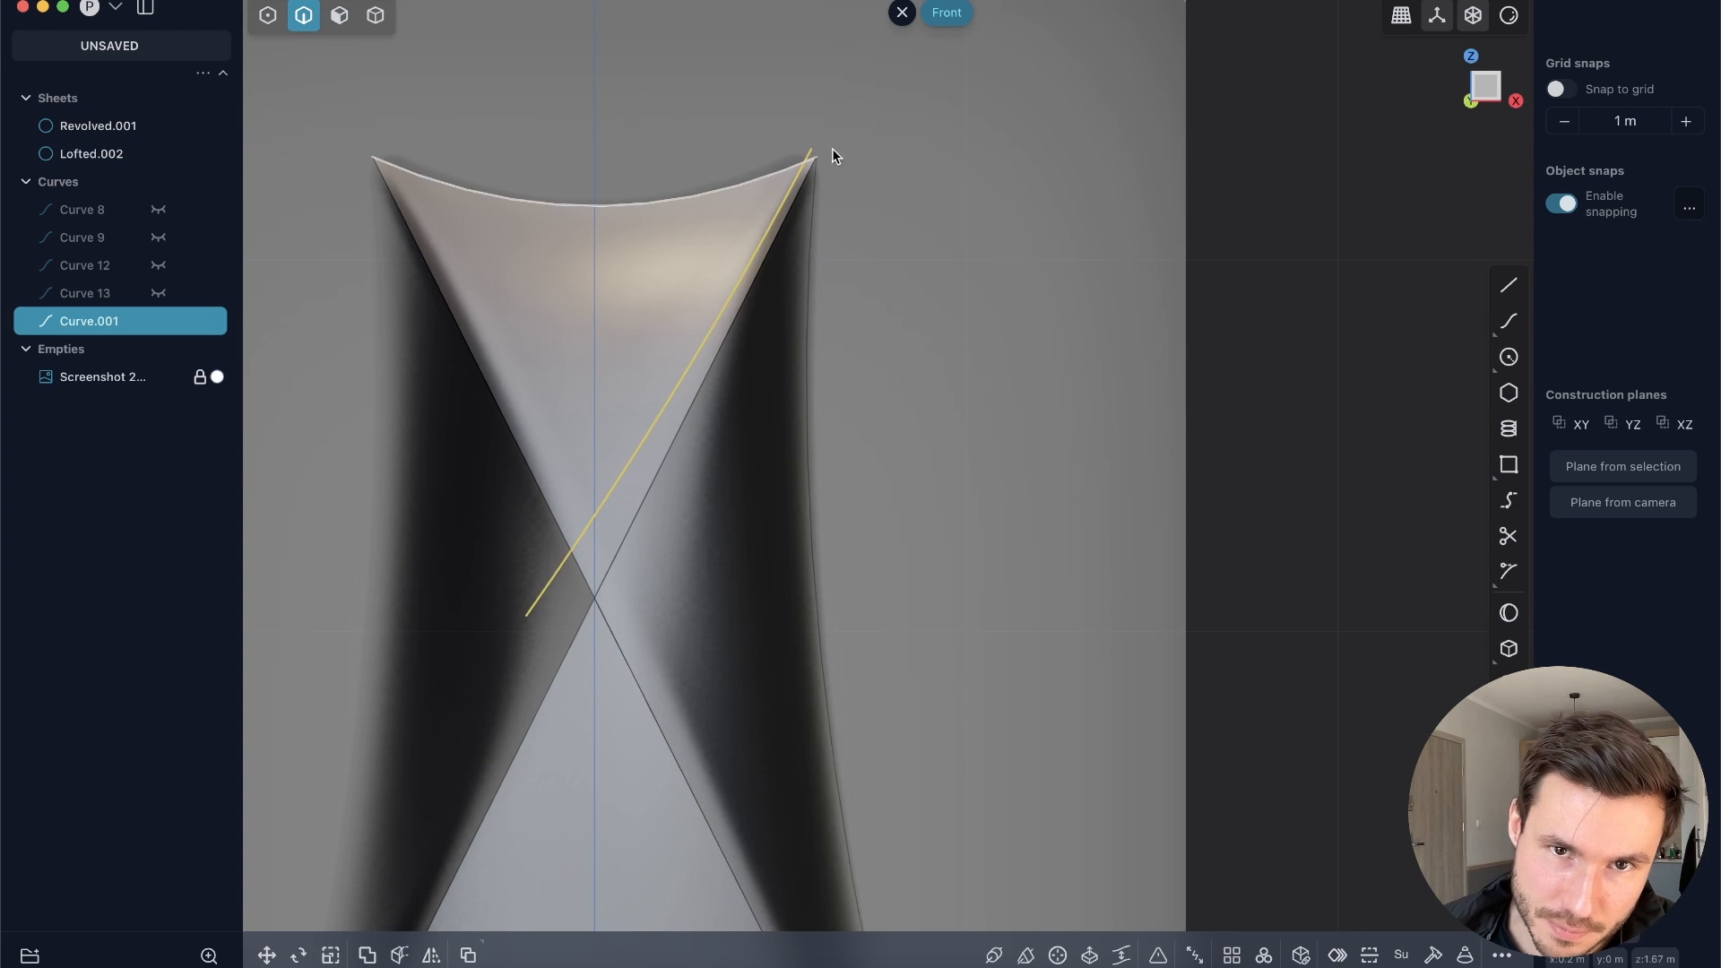
click(900, 261)
key(shift+a)
scroll(838, 168, up, 5)
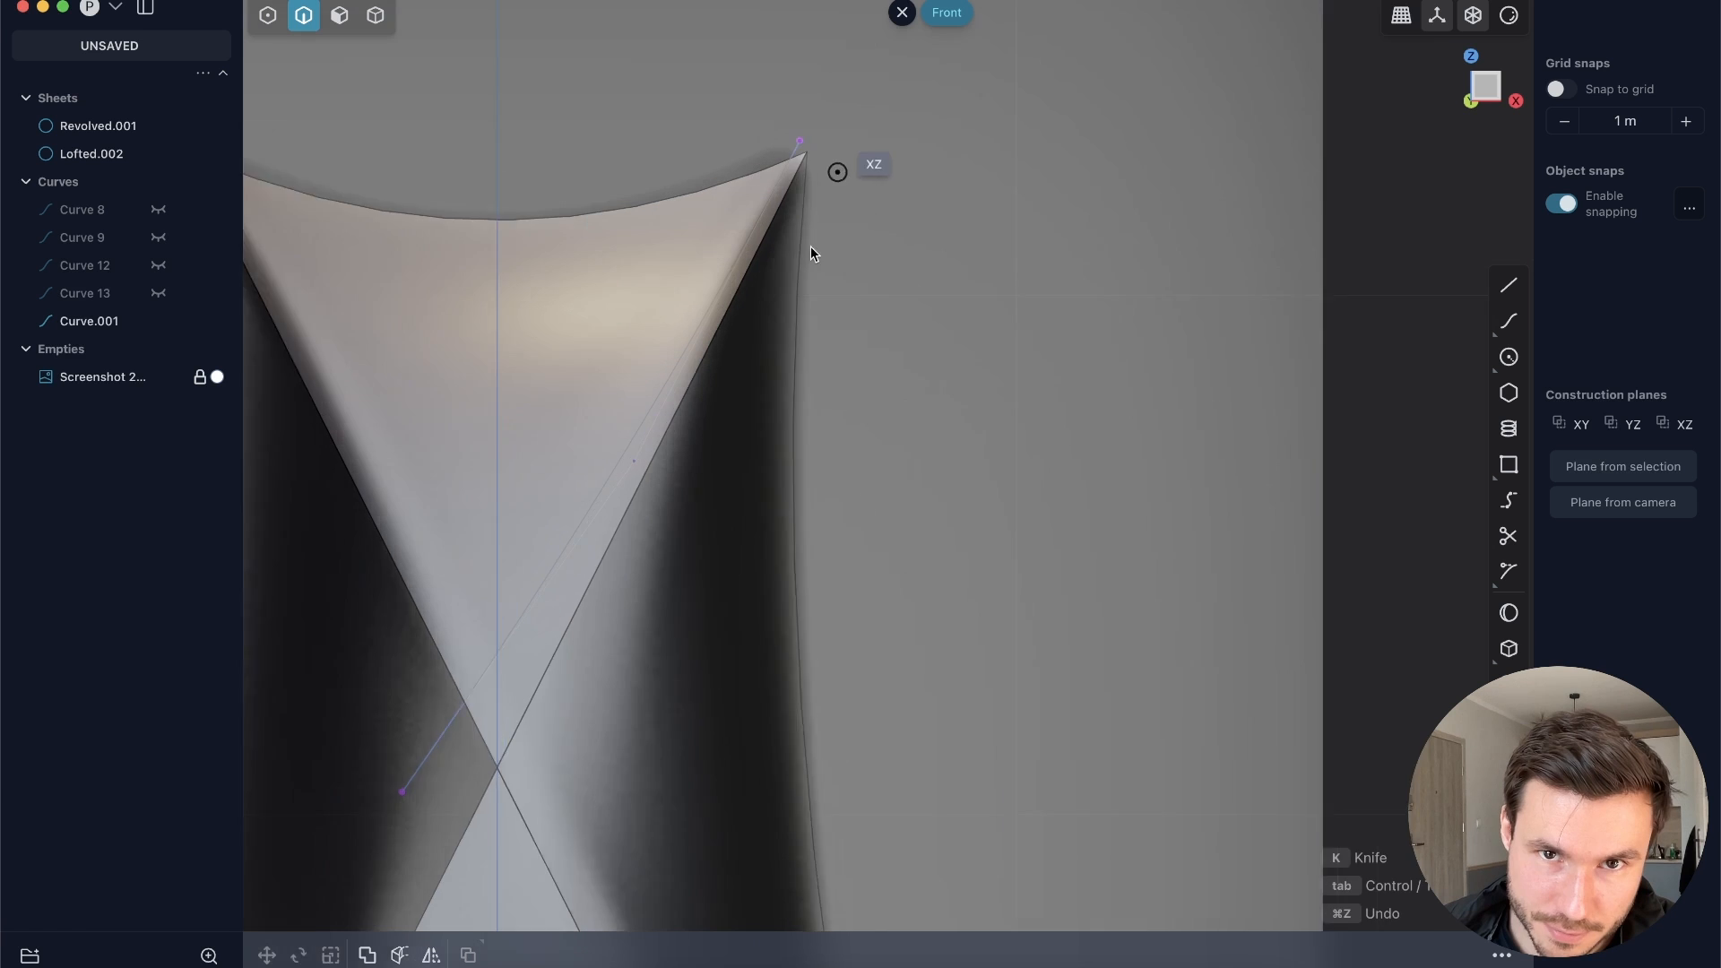
click(820, 152)
click(674, 468)
shift+middle_drag(696, 560, 744, 215)
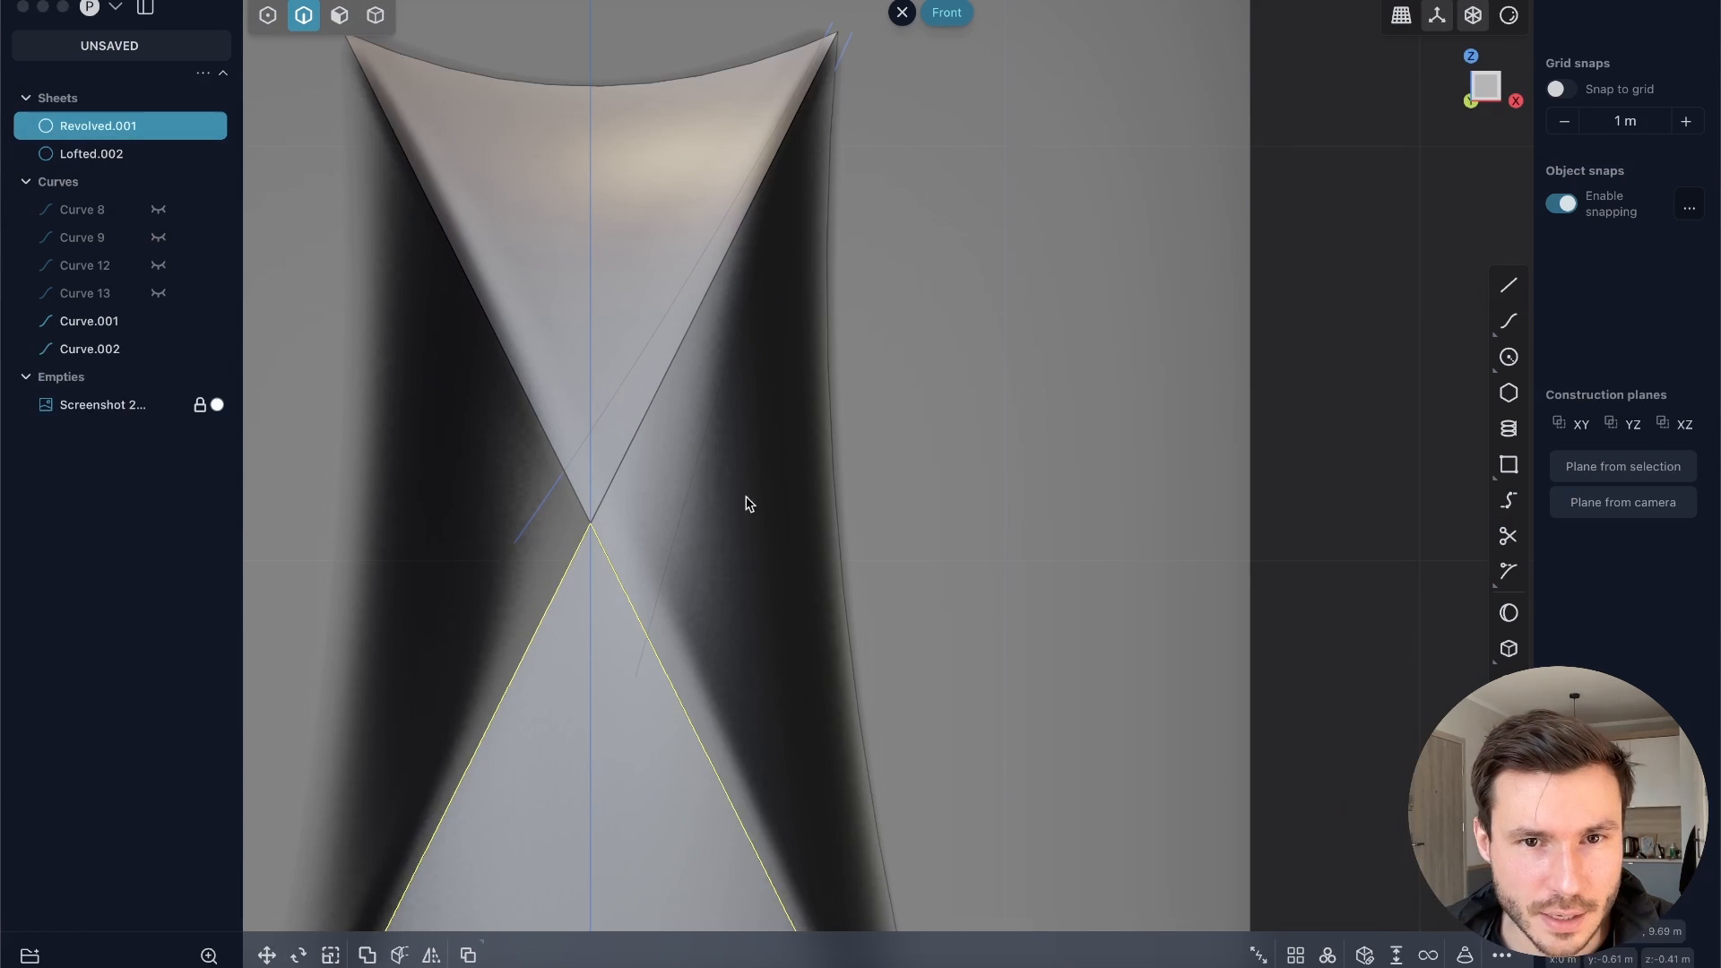
Step: Cut the joined lofted sheet with both drawn curves and remove the strip between them along the crease
click(681, 530)
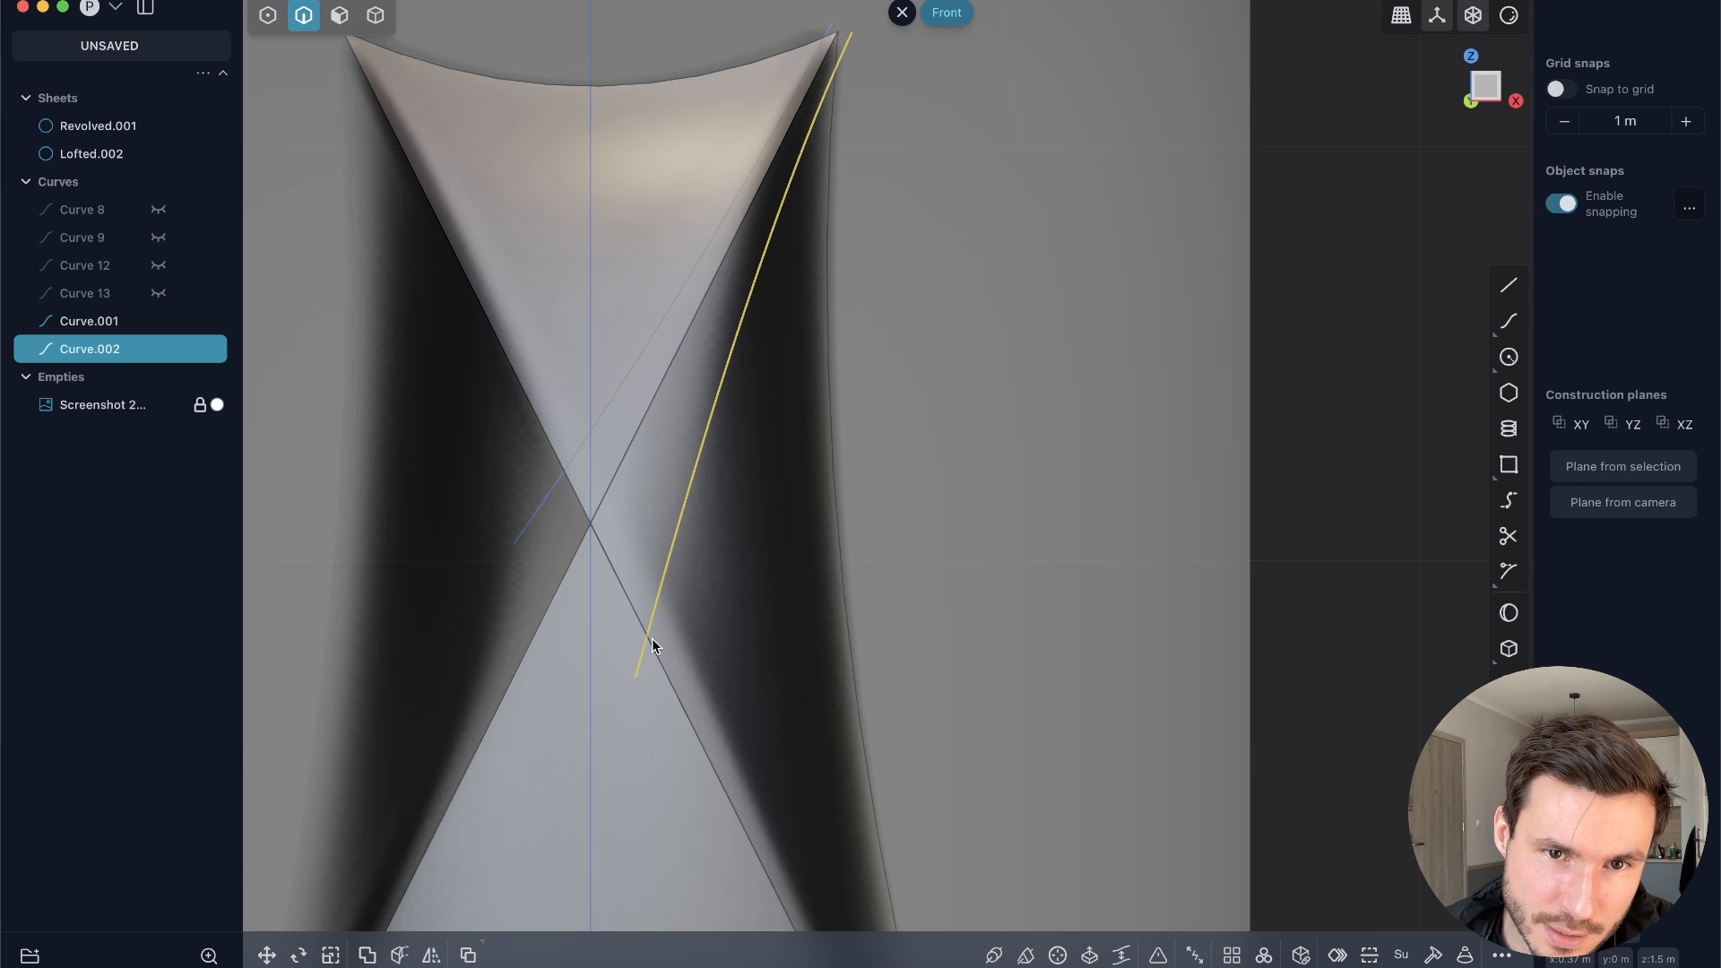
shift+middle_drag(819, 376, 864, 389)
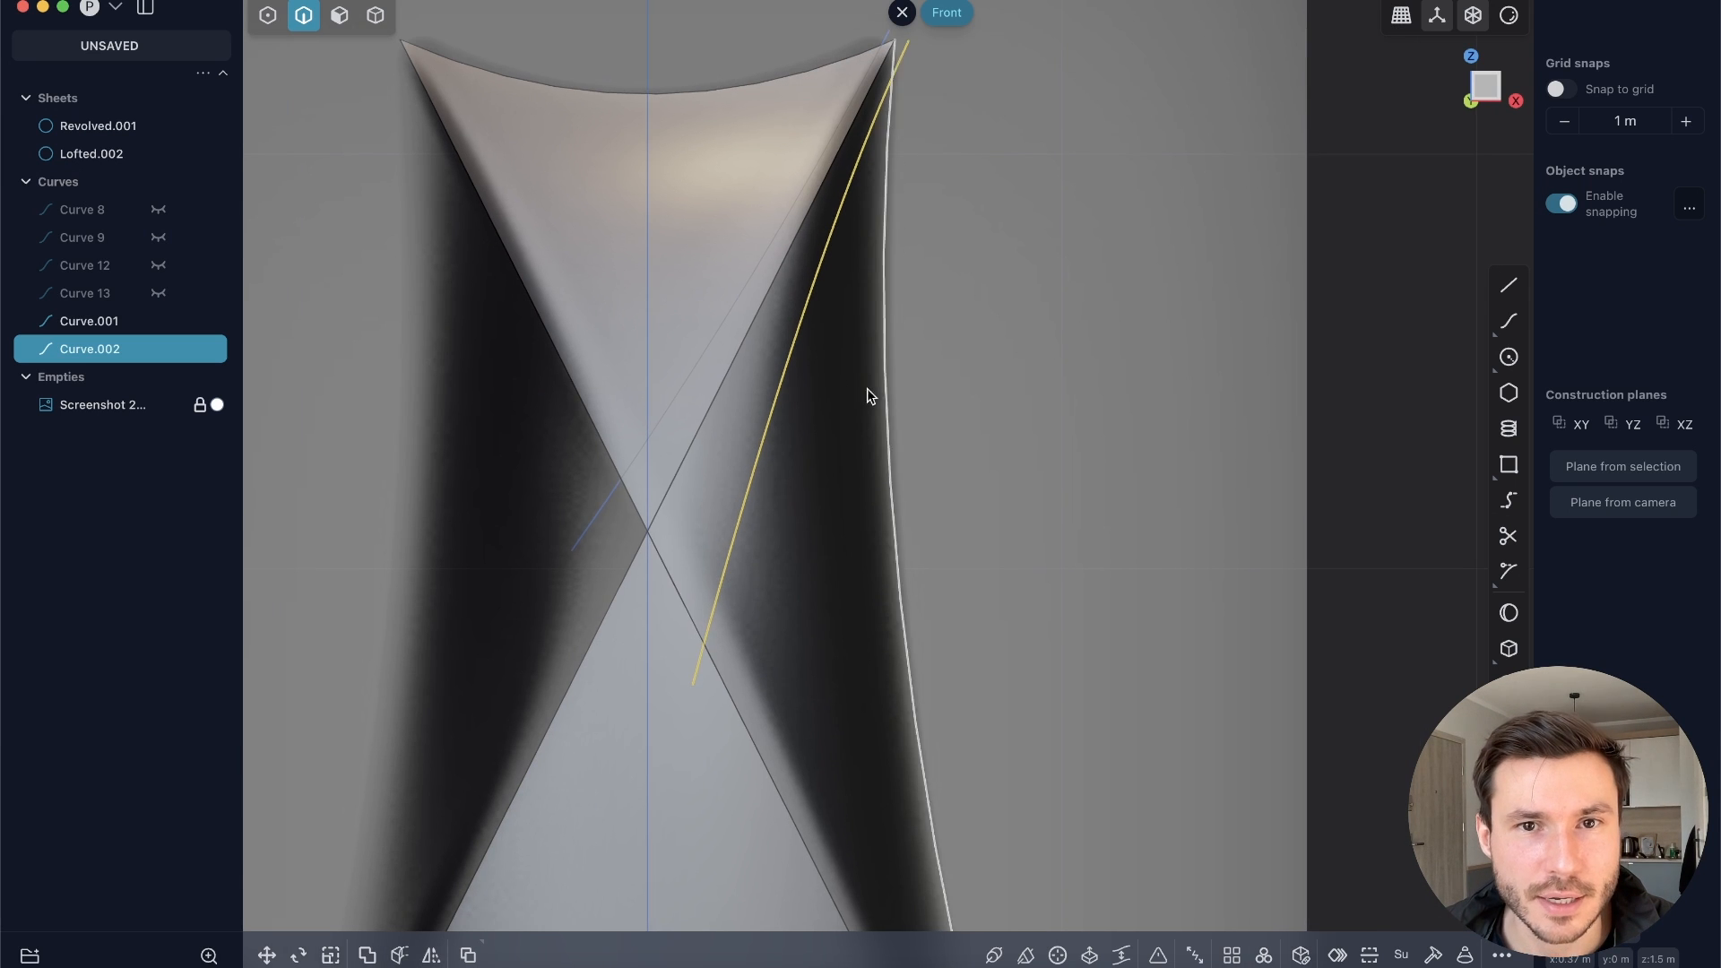
click(746, 389)
middle_drag(757, 400, 826, 320)
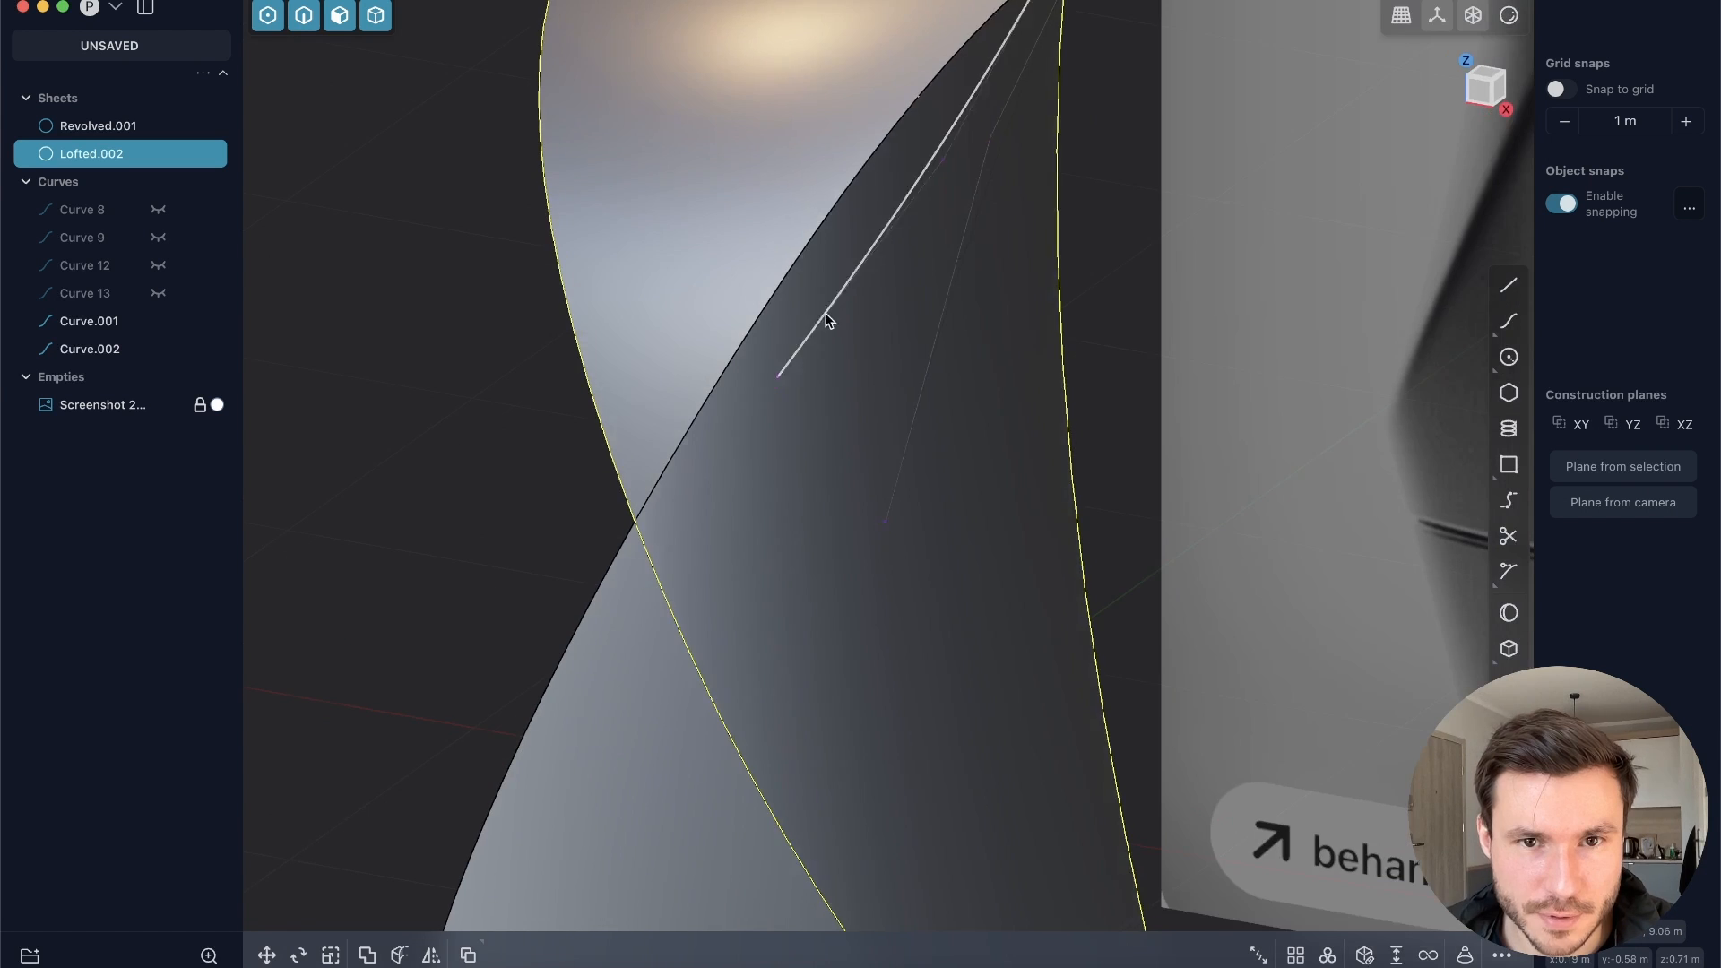
click(1480, 96)
click(792, 389)
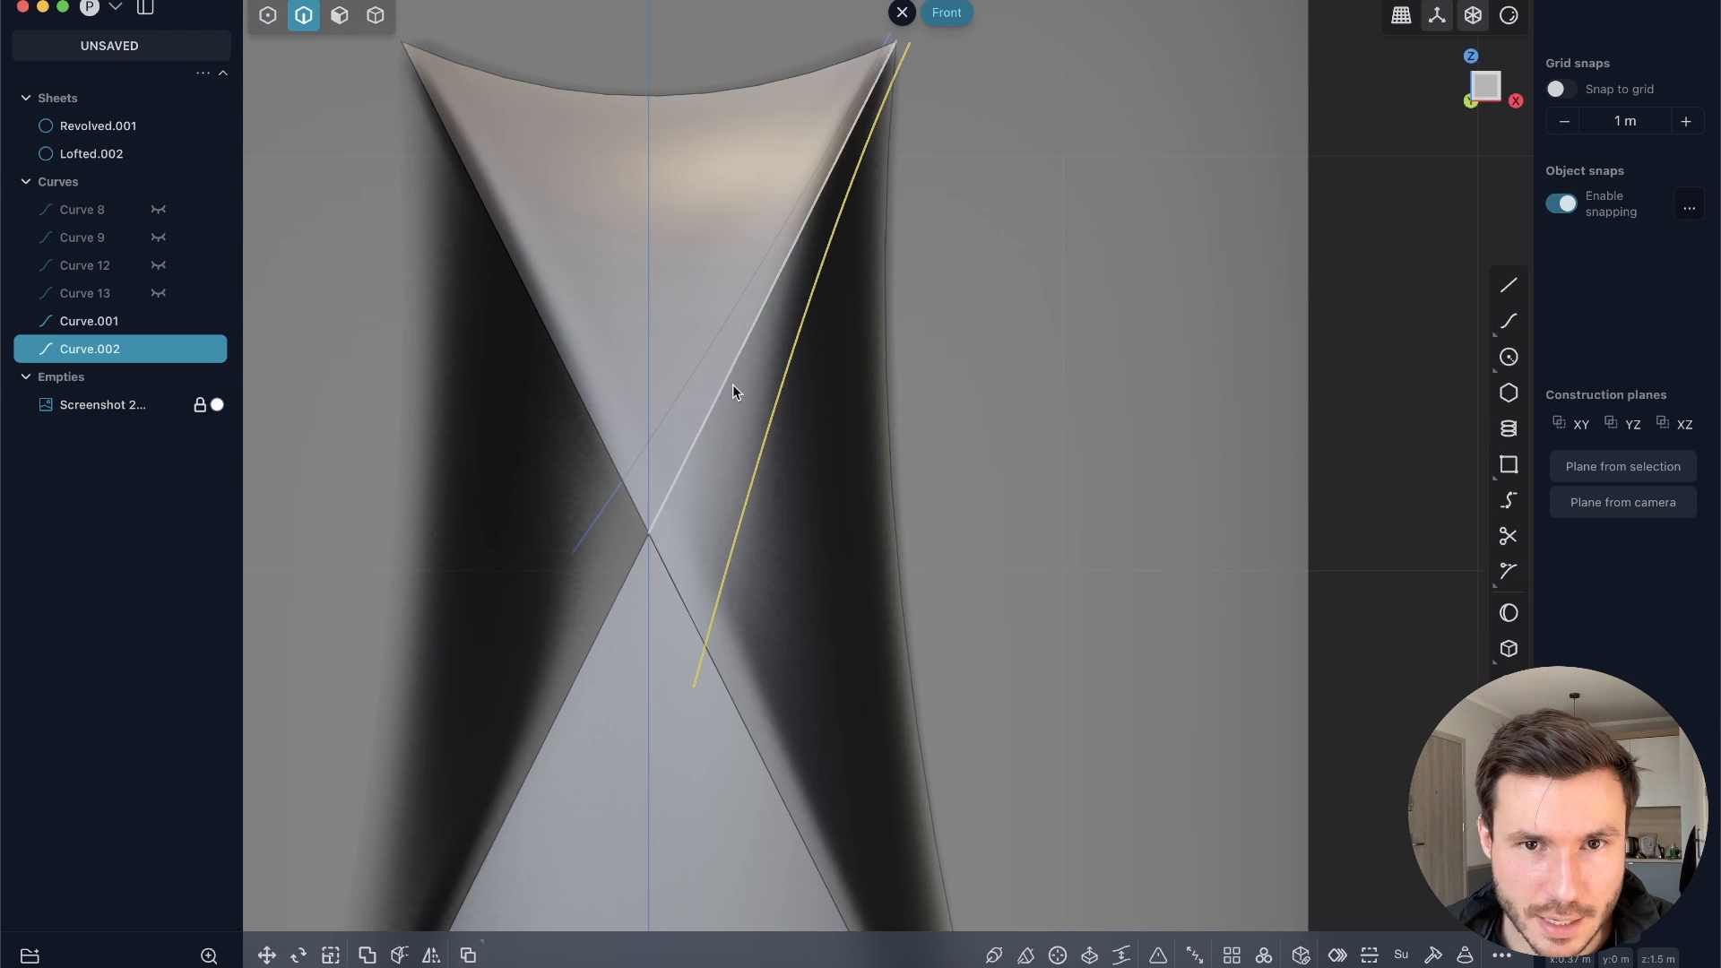
shift+click(695, 350)
key(c)
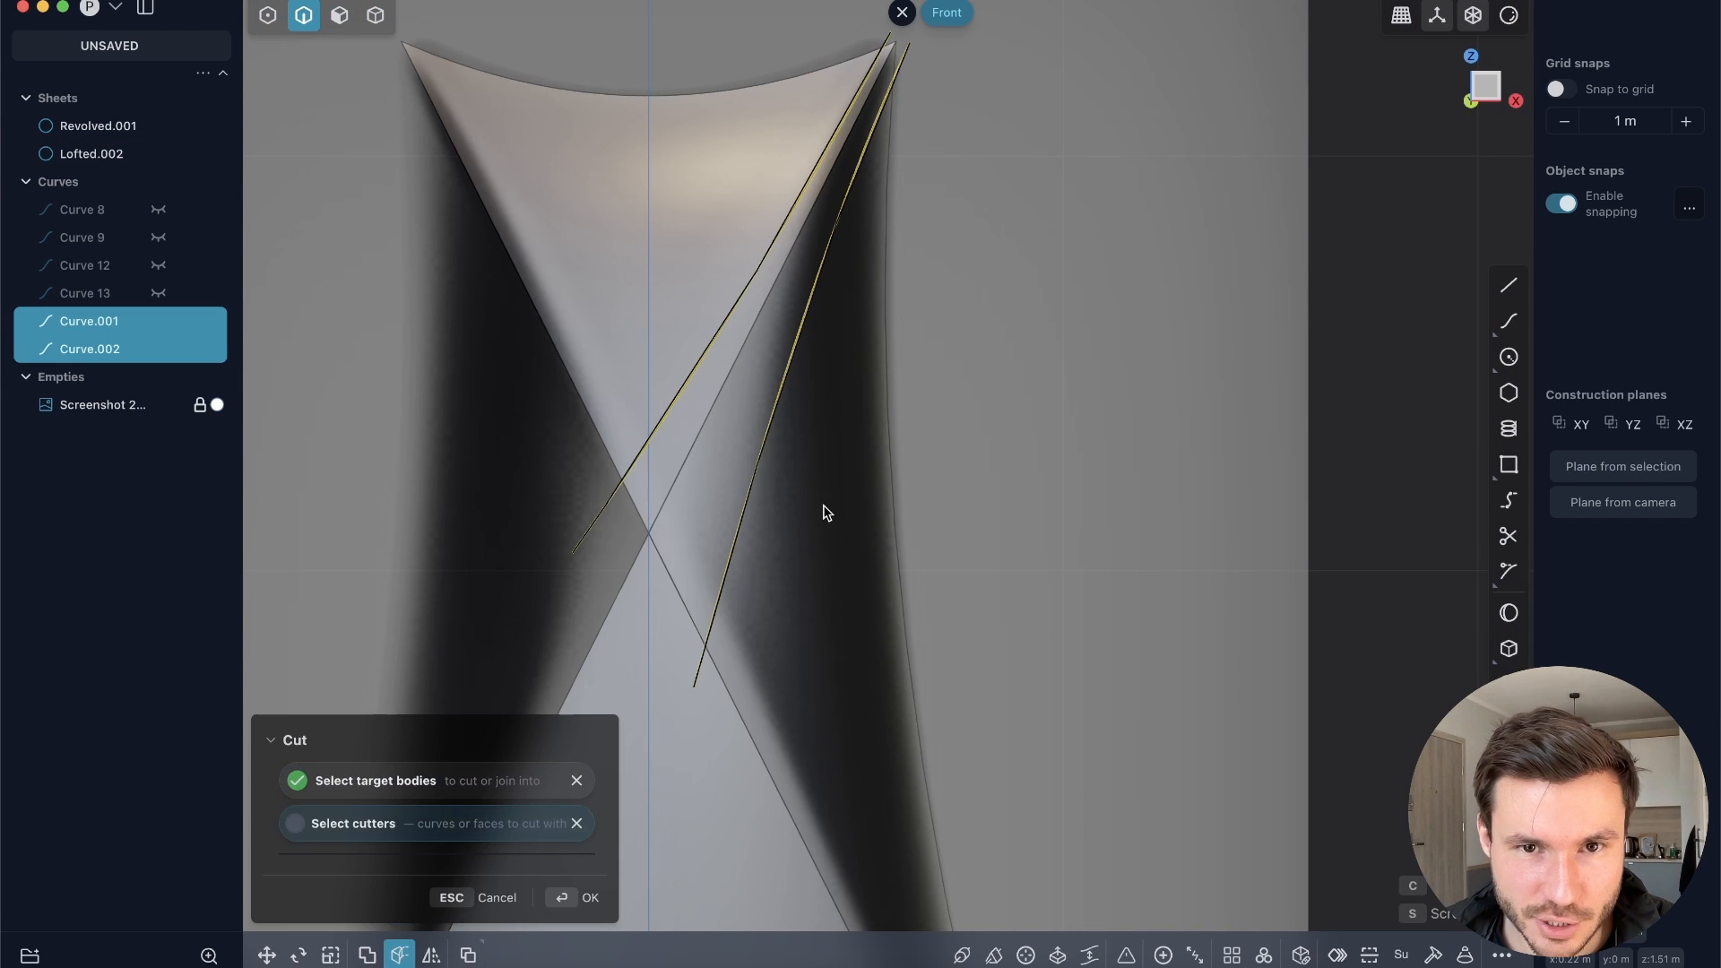
key(Return)
middle_drag(953, 411, 945, 253)
key(2)
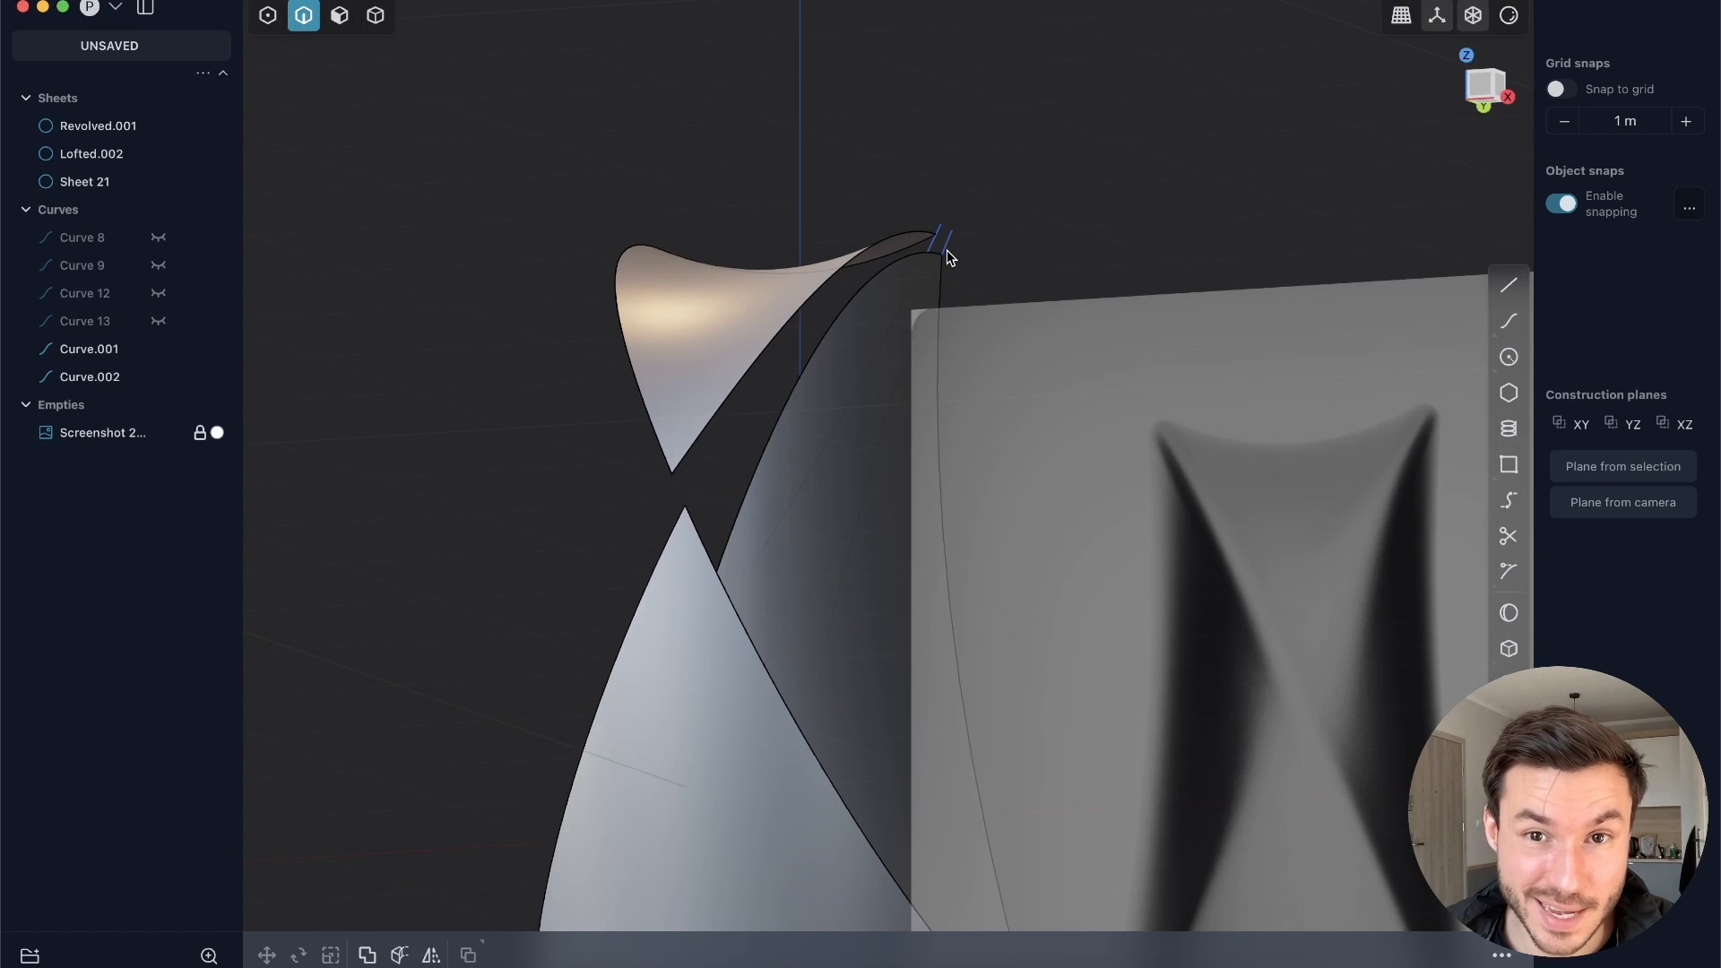
Step: Hide the two curves used for cutting the sheet
click(943, 235)
shift+click(943, 235)
key(h)
middle_drag(849, 388, 907, 251)
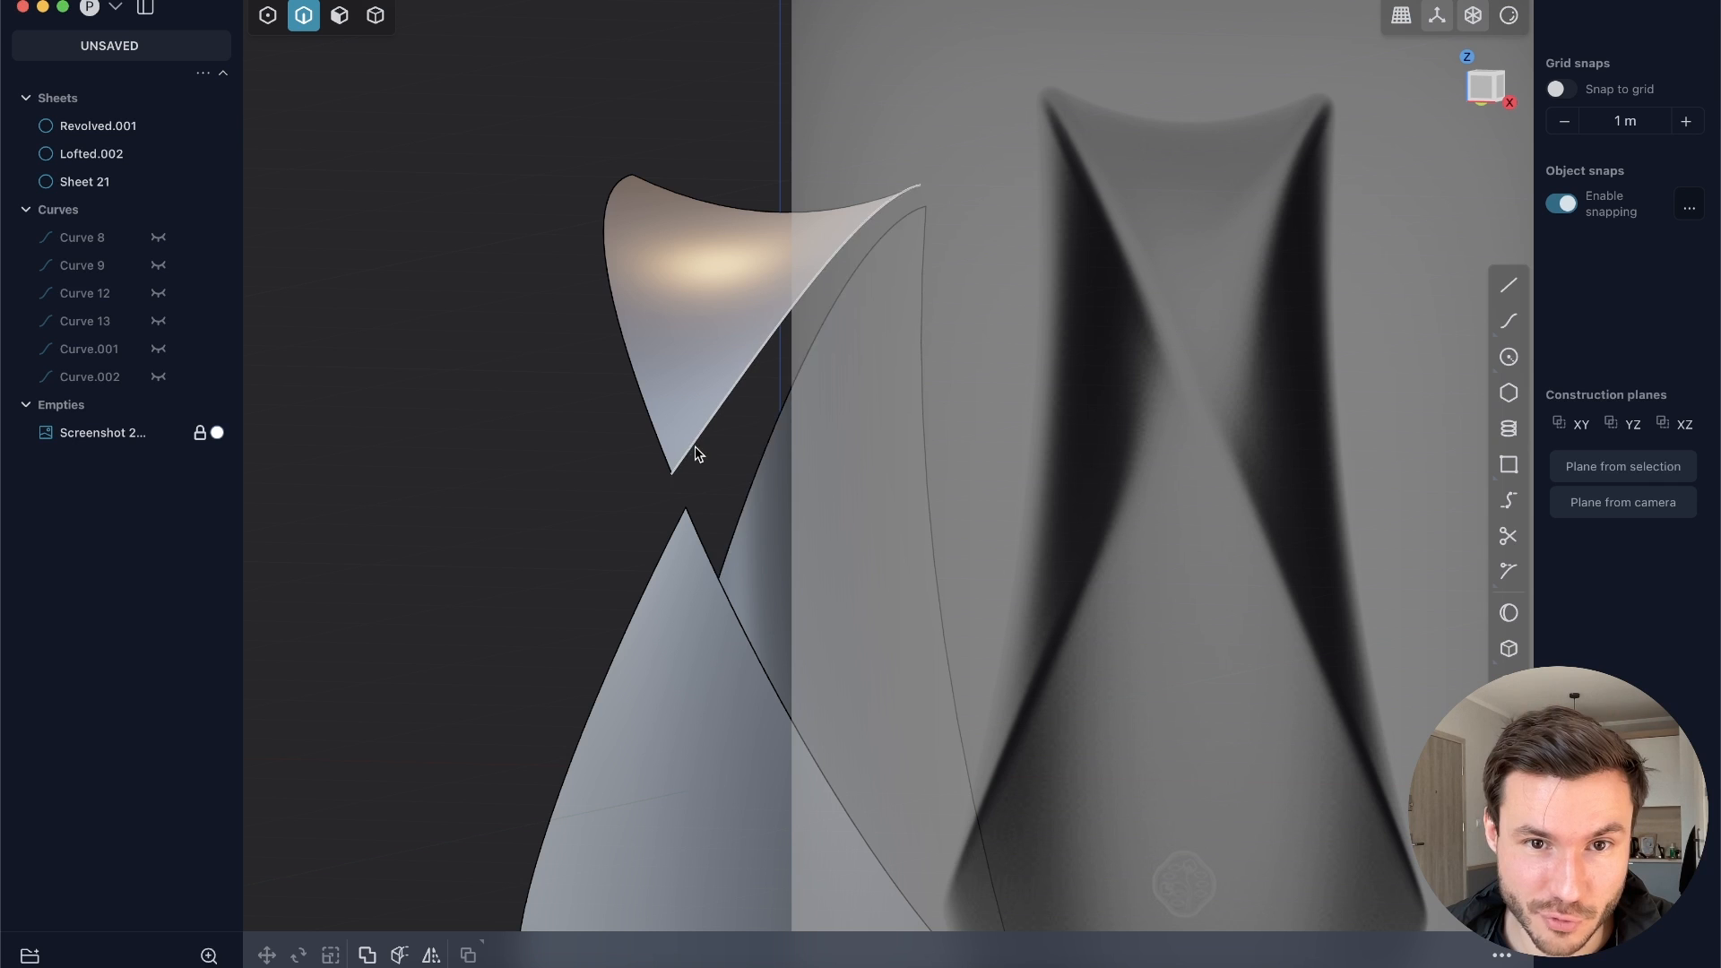
Step: Bridge the side sheet's outer edge and the upper sheet's top edge across the gap at the corner, with G2 curvature at both ends
middle_drag(908, 167, 814, 458)
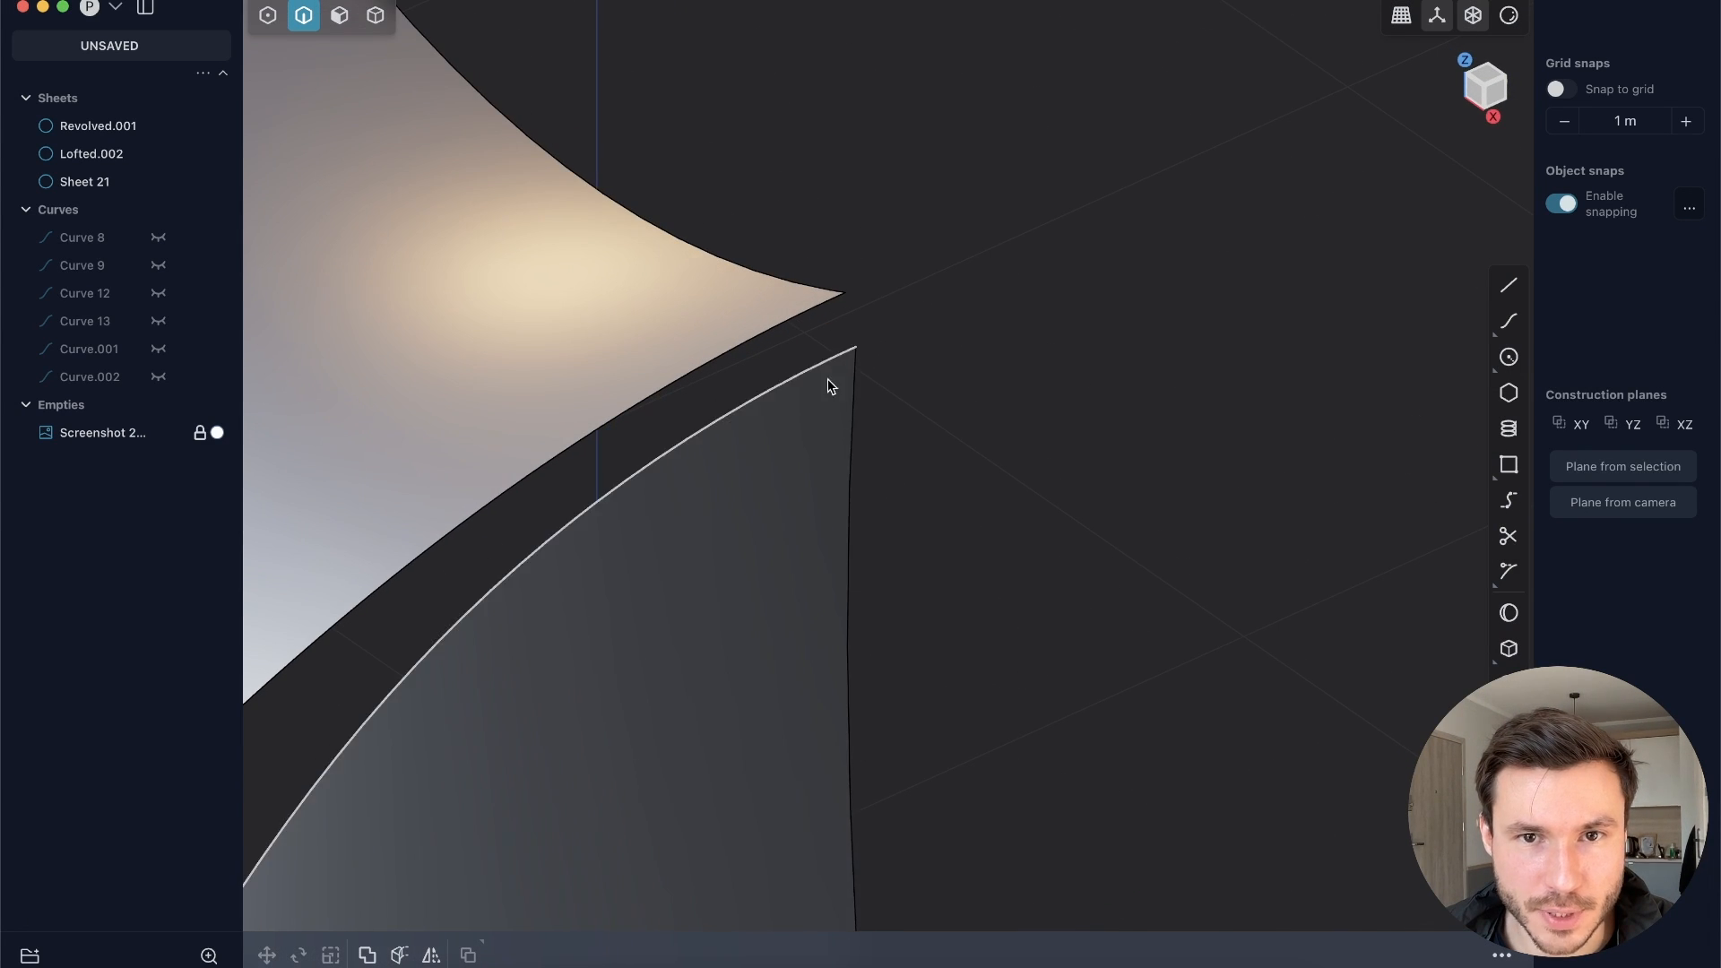
click(856, 382)
shift+click(817, 285)
middle_drag(949, 321, 795, 462)
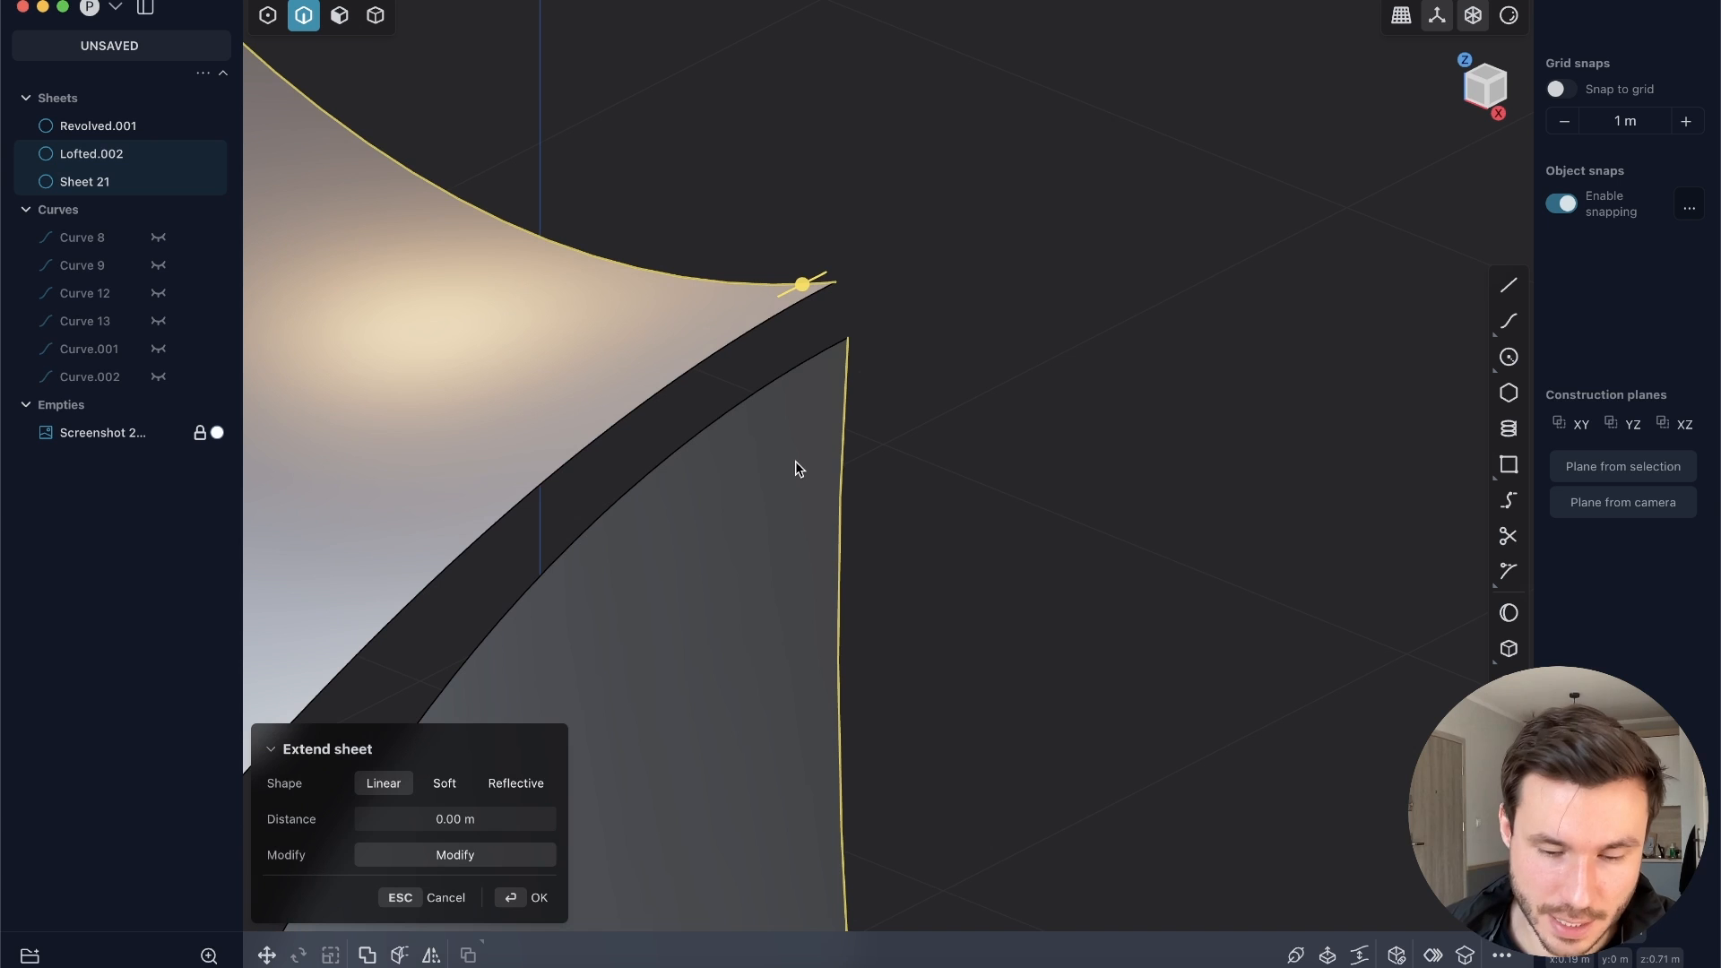
text(fbrid)
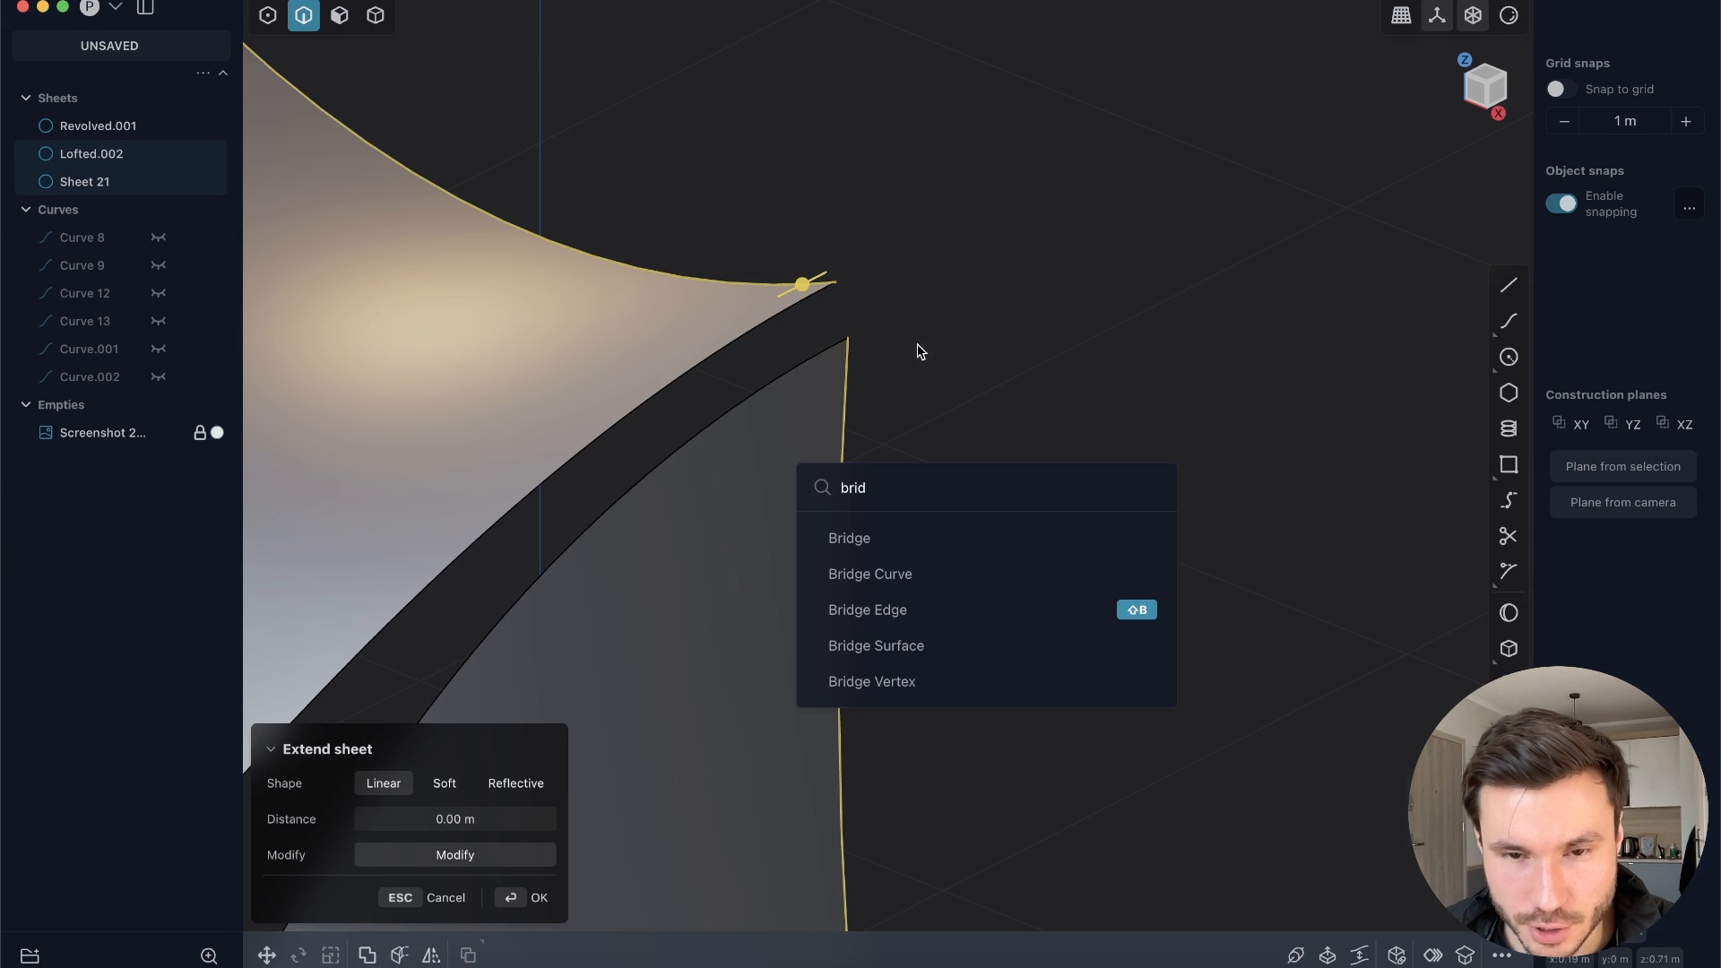
key(Escape)
key(shift+b)
middle_drag(778, 477, 884, 409)
middle_drag(797, 347, 754, 319)
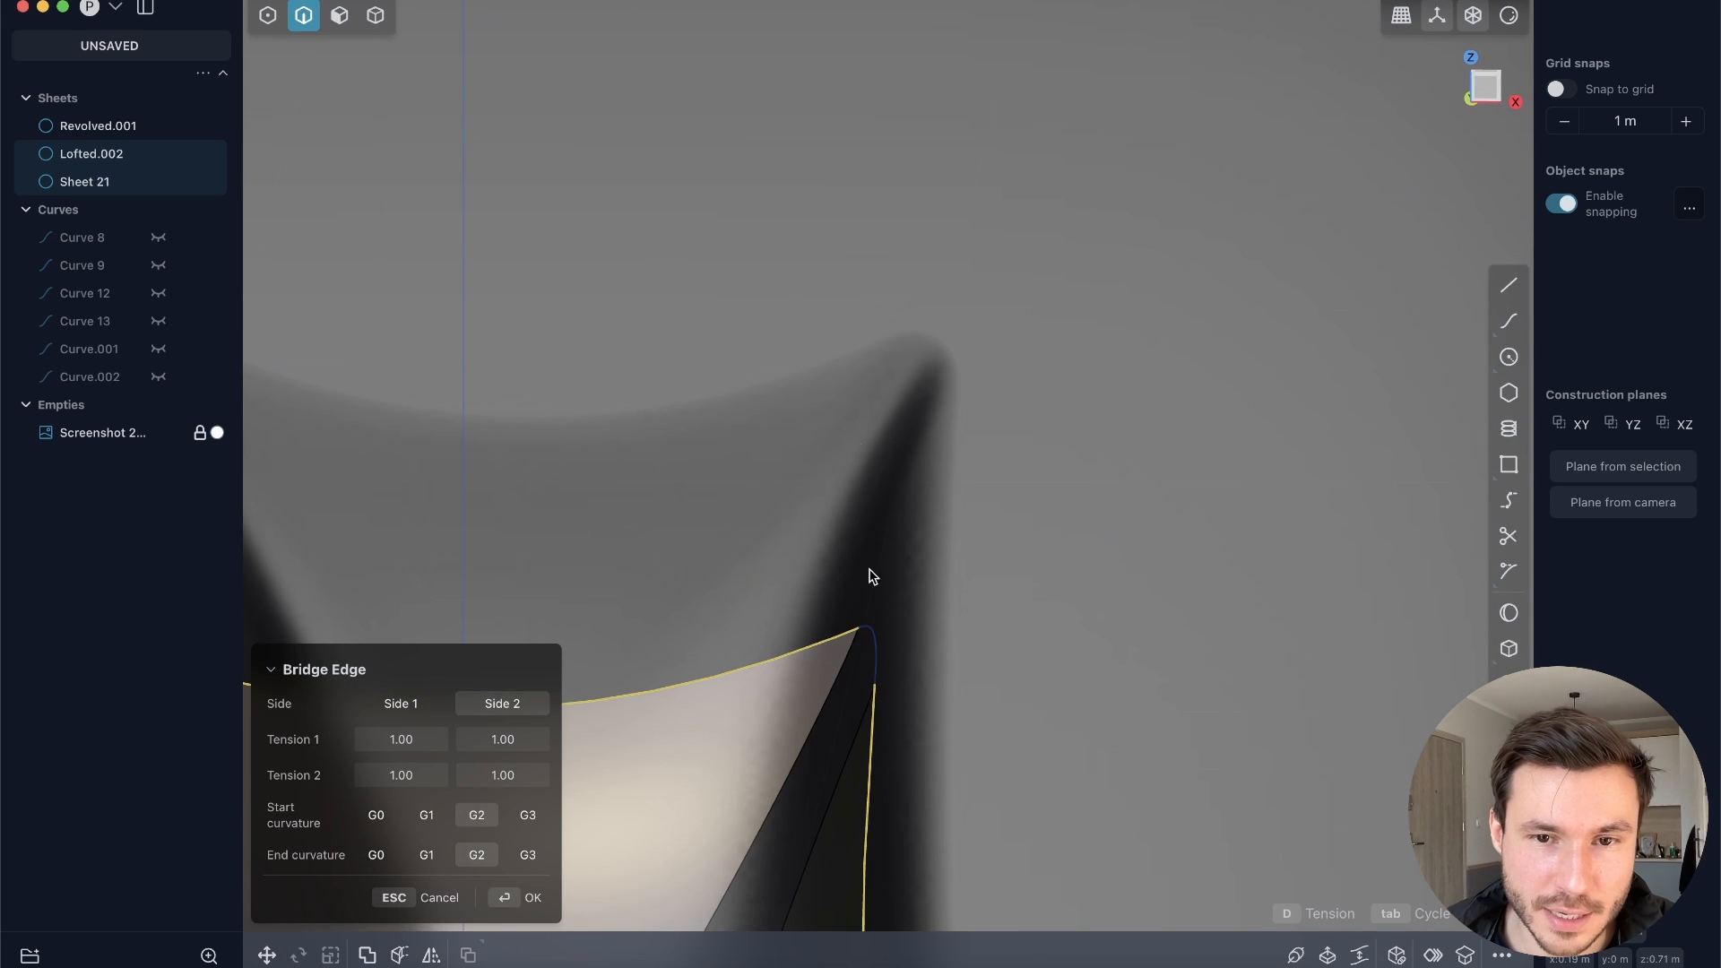
middle_drag(853, 592, 818, 390)
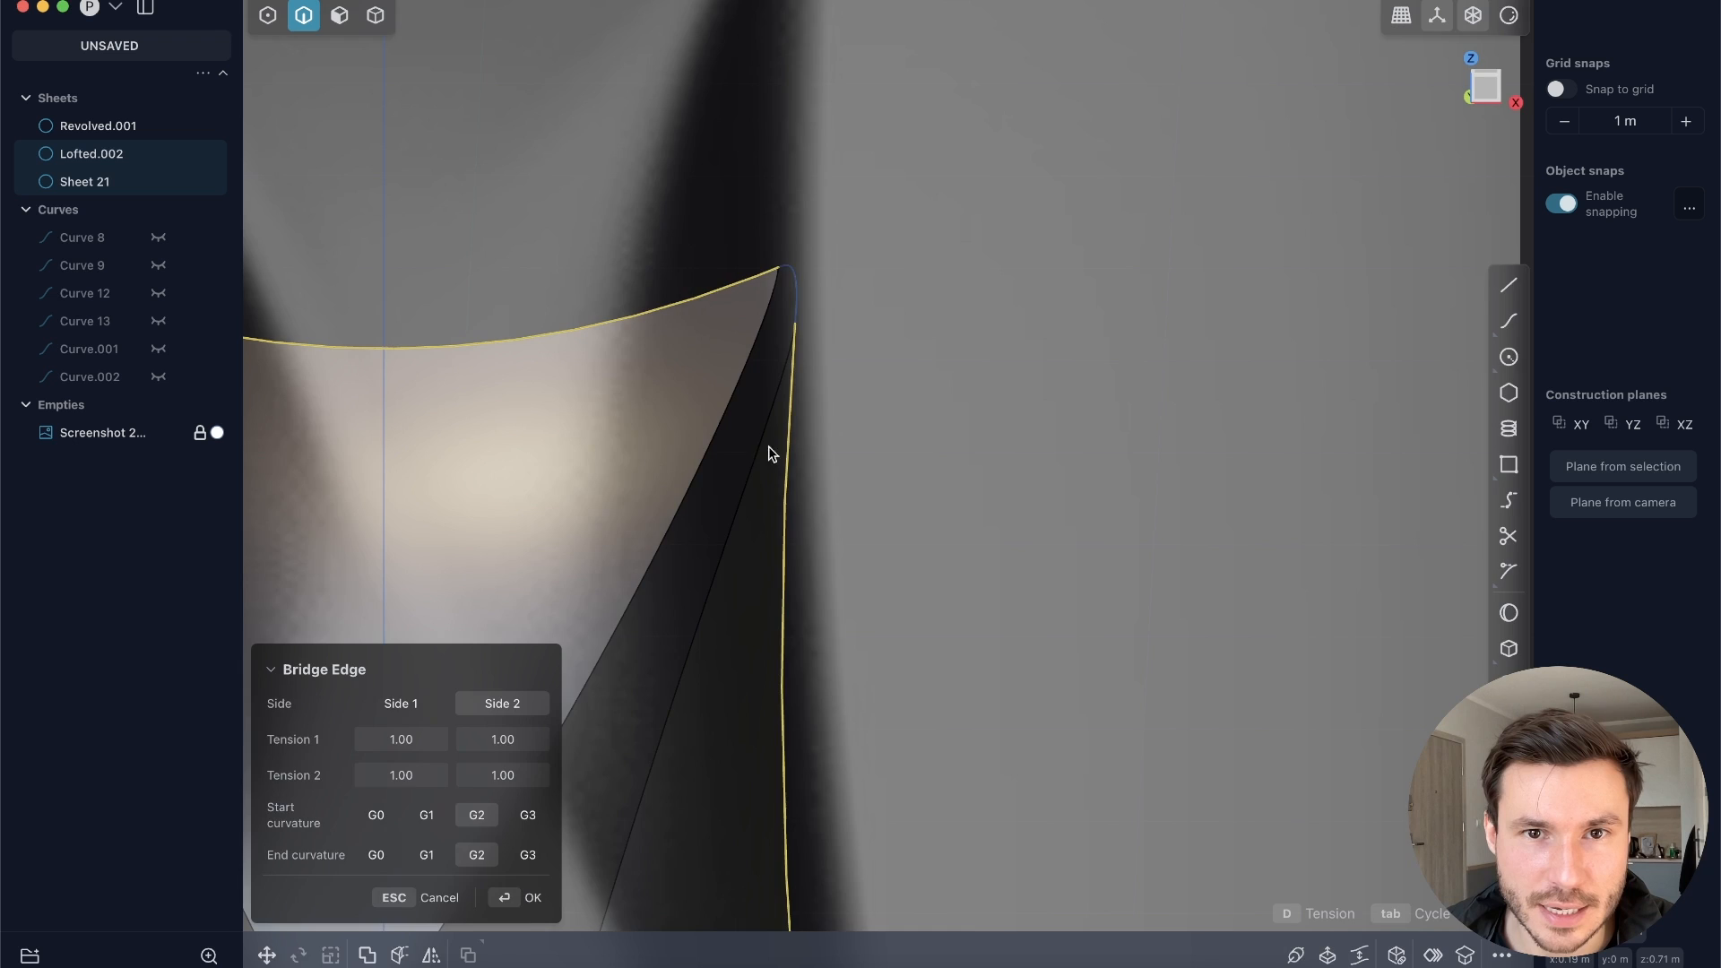
middle_drag(768, 453, 718, 457)
click(534, 898)
middle_drag(787, 550, 731, 418)
click(685, 352)
shift+click(743, 534)
shift+middle_drag(829, 481, 694, 721)
key(l)
middle_drag(699, 405, 692, 370)
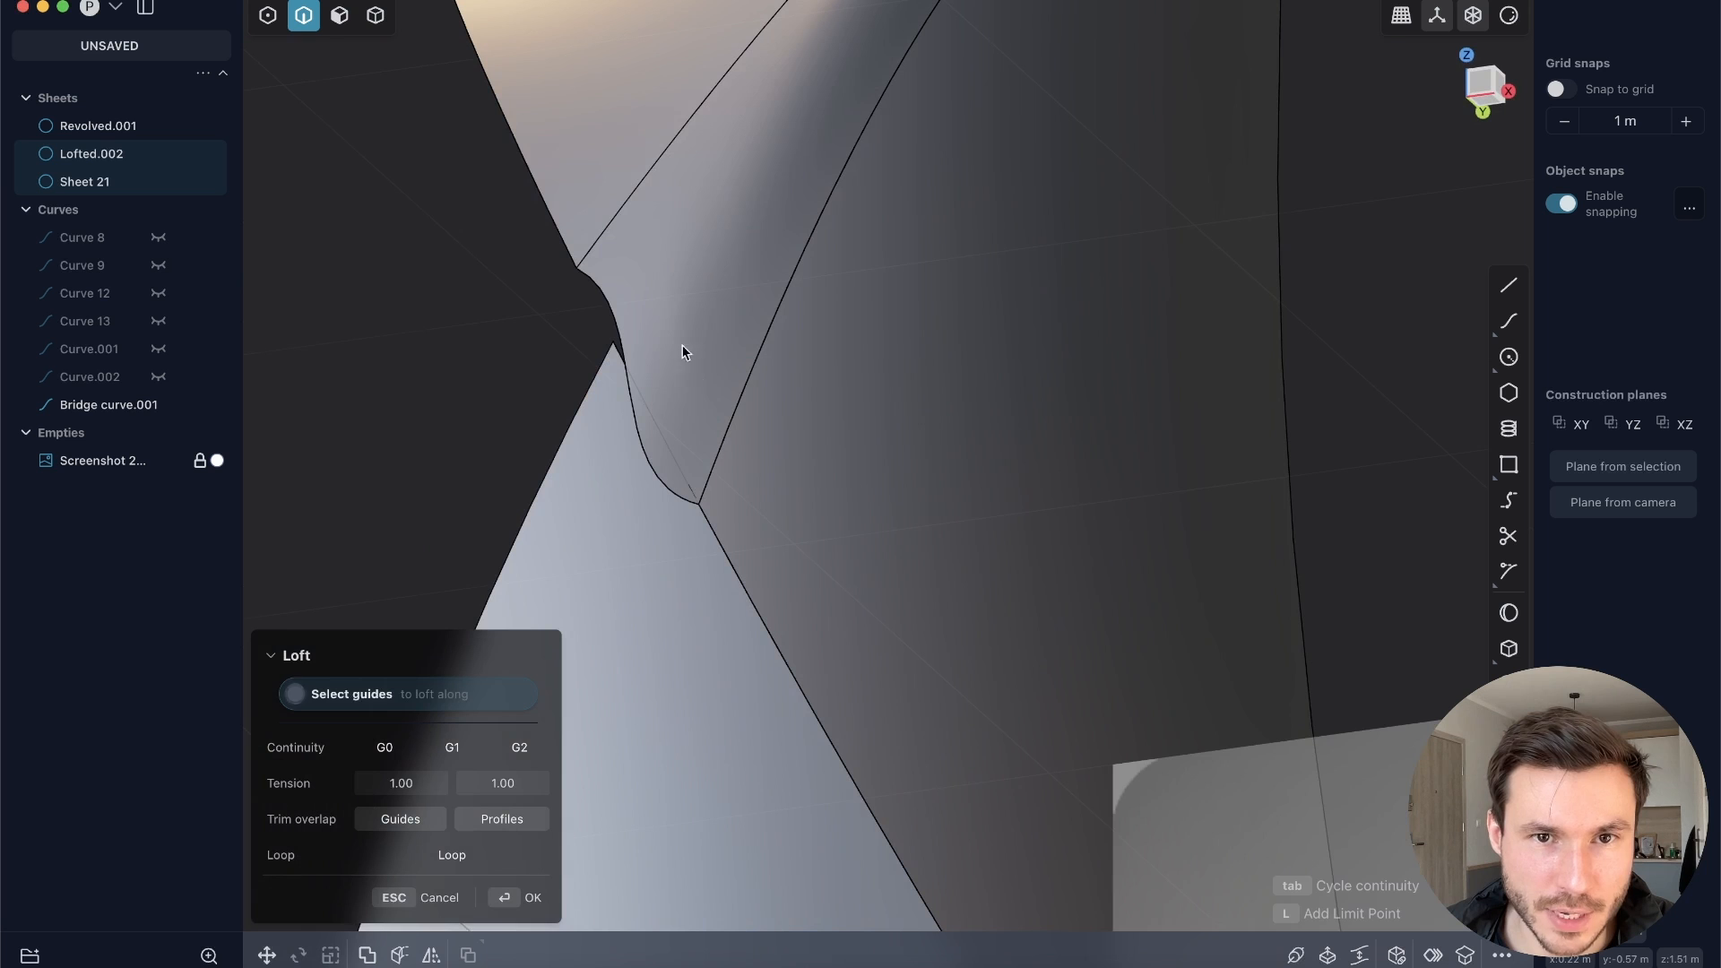
middle_drag(695, 494, 648, 439)
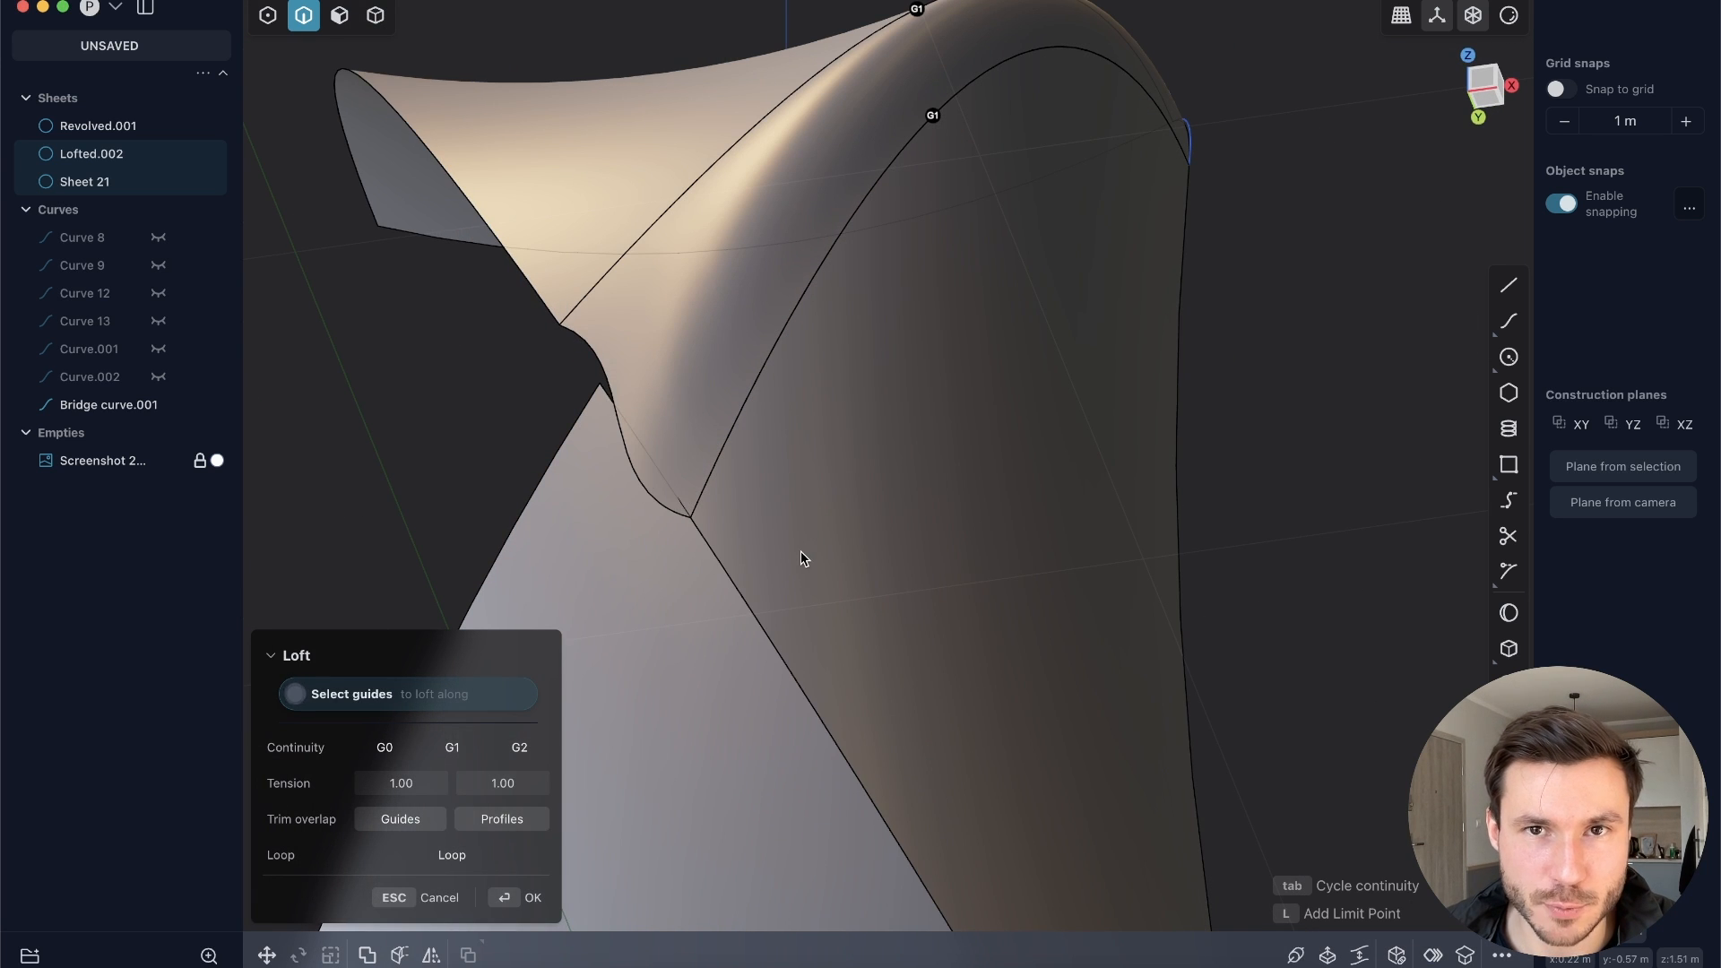
key(Escape)
Step: Bridge the upper sheet's left edge to the side sheet's lower crease edge near the crossing point, with G2 curvature at both ends
click(557, 297)
key(shift+e)
middle_drag(568, 285, 665, 238)
shift+click(755, 691)
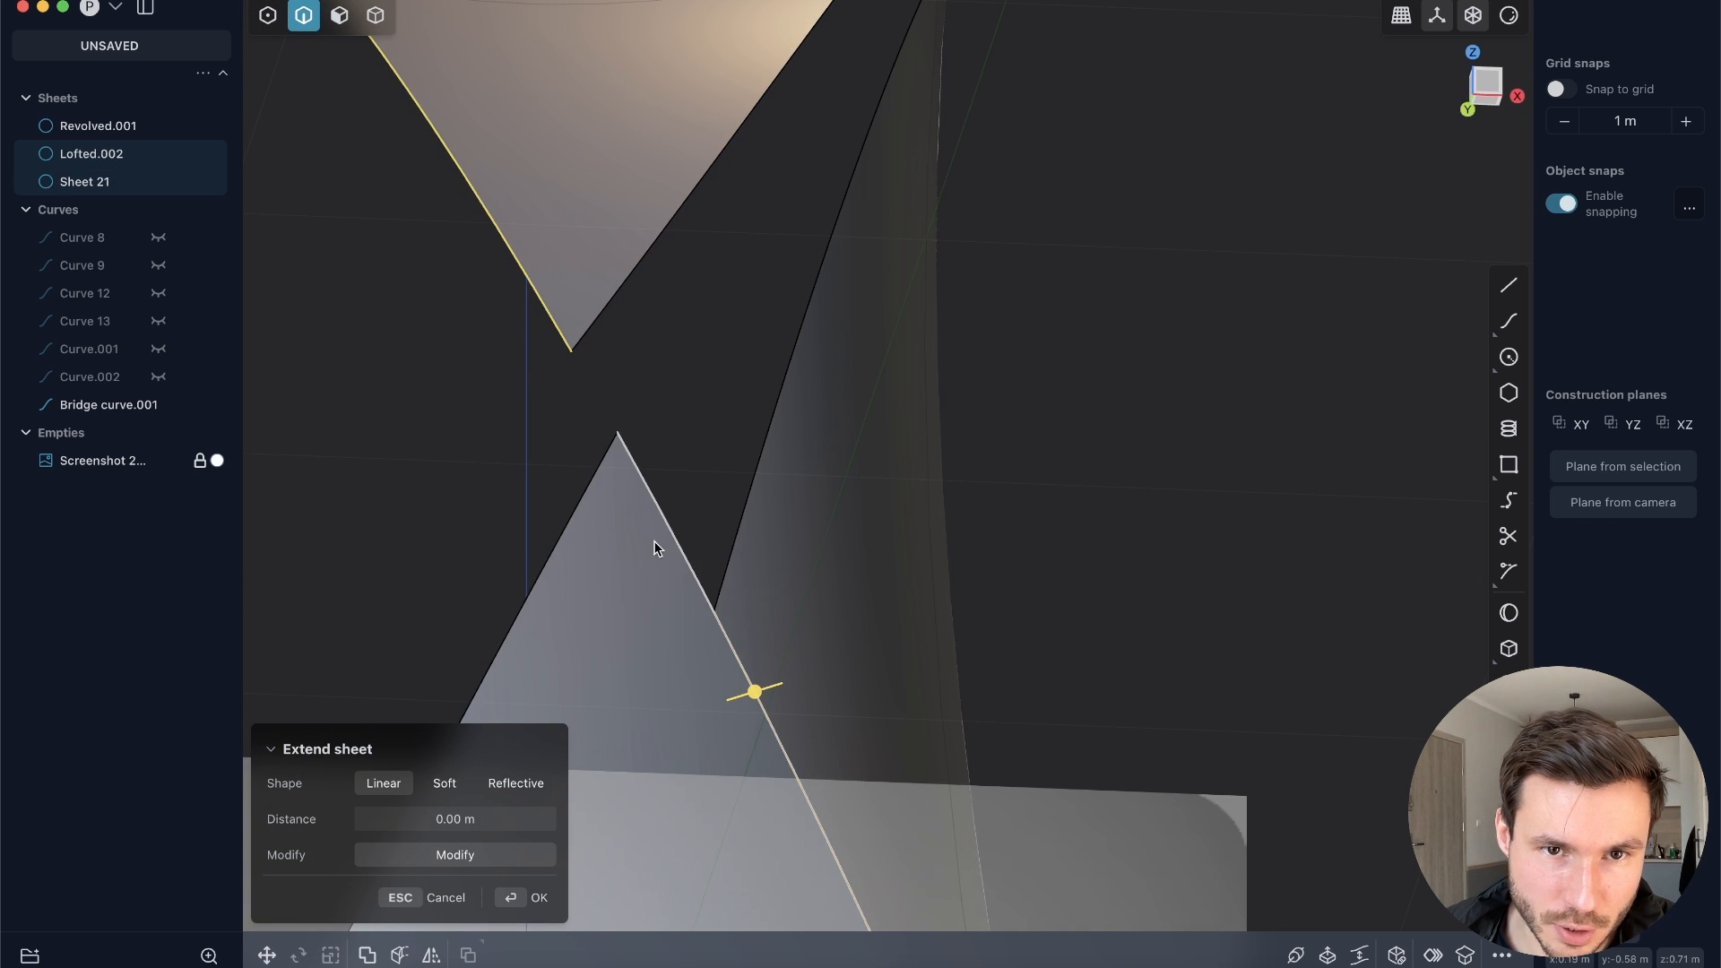
middle_drag(741, 636, 708, 449)
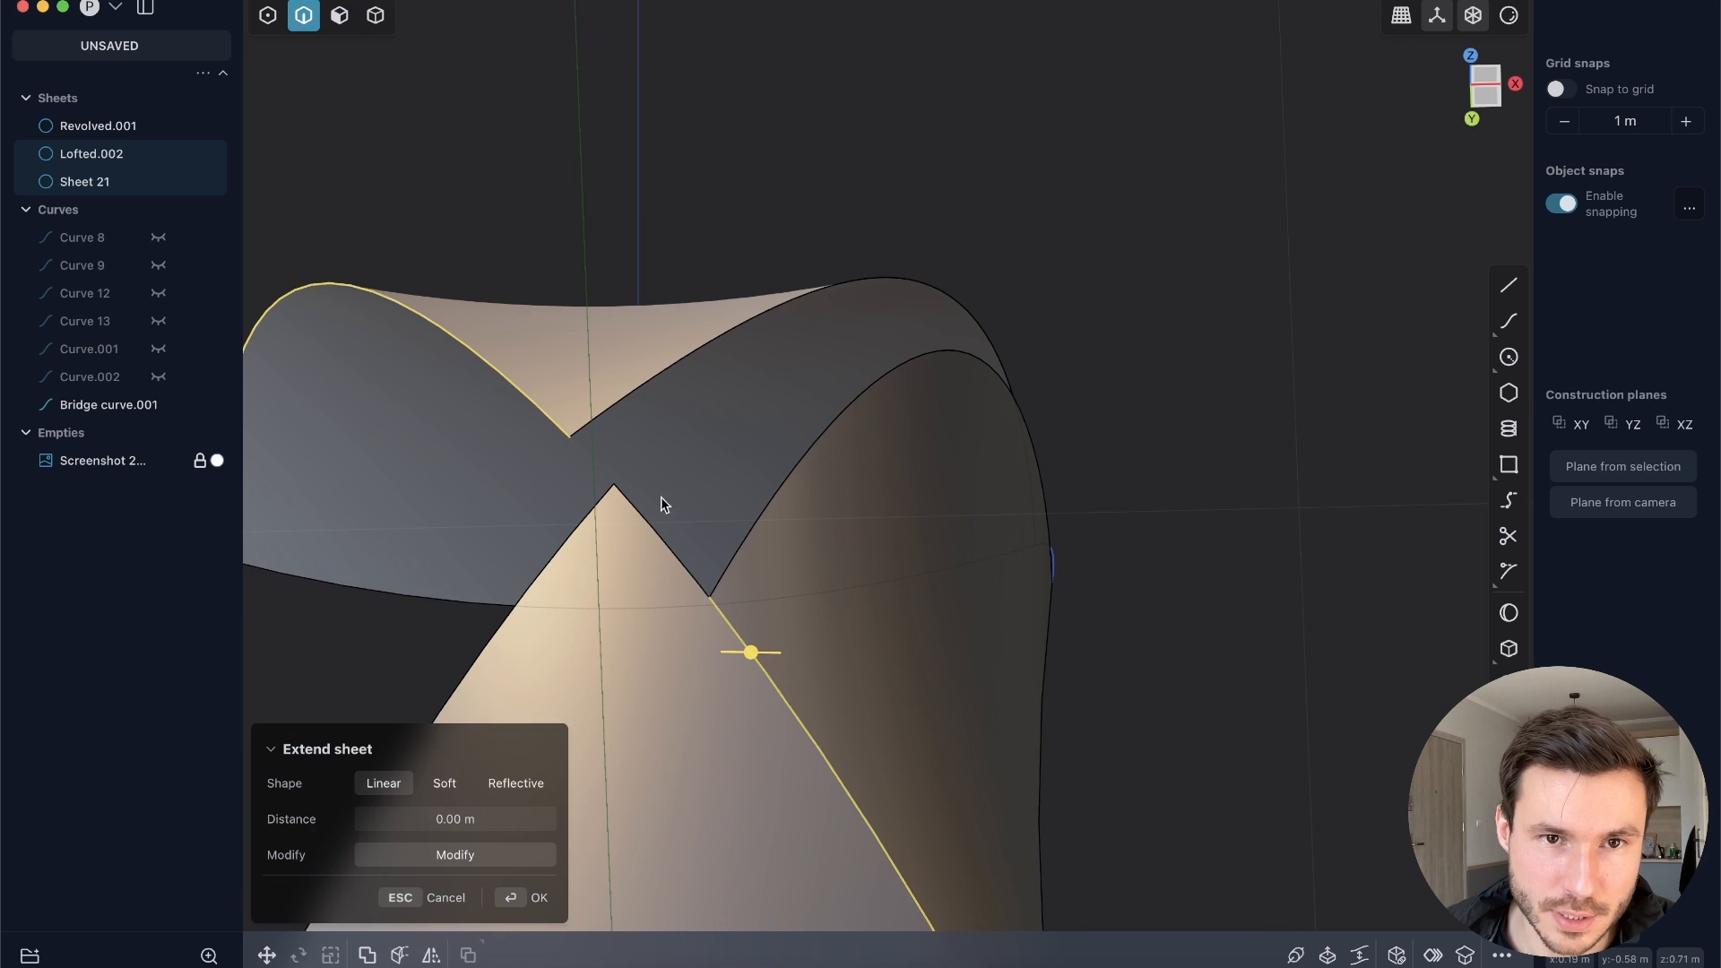
middle_drag(639, 335, 705, 300)
key(shift+b)
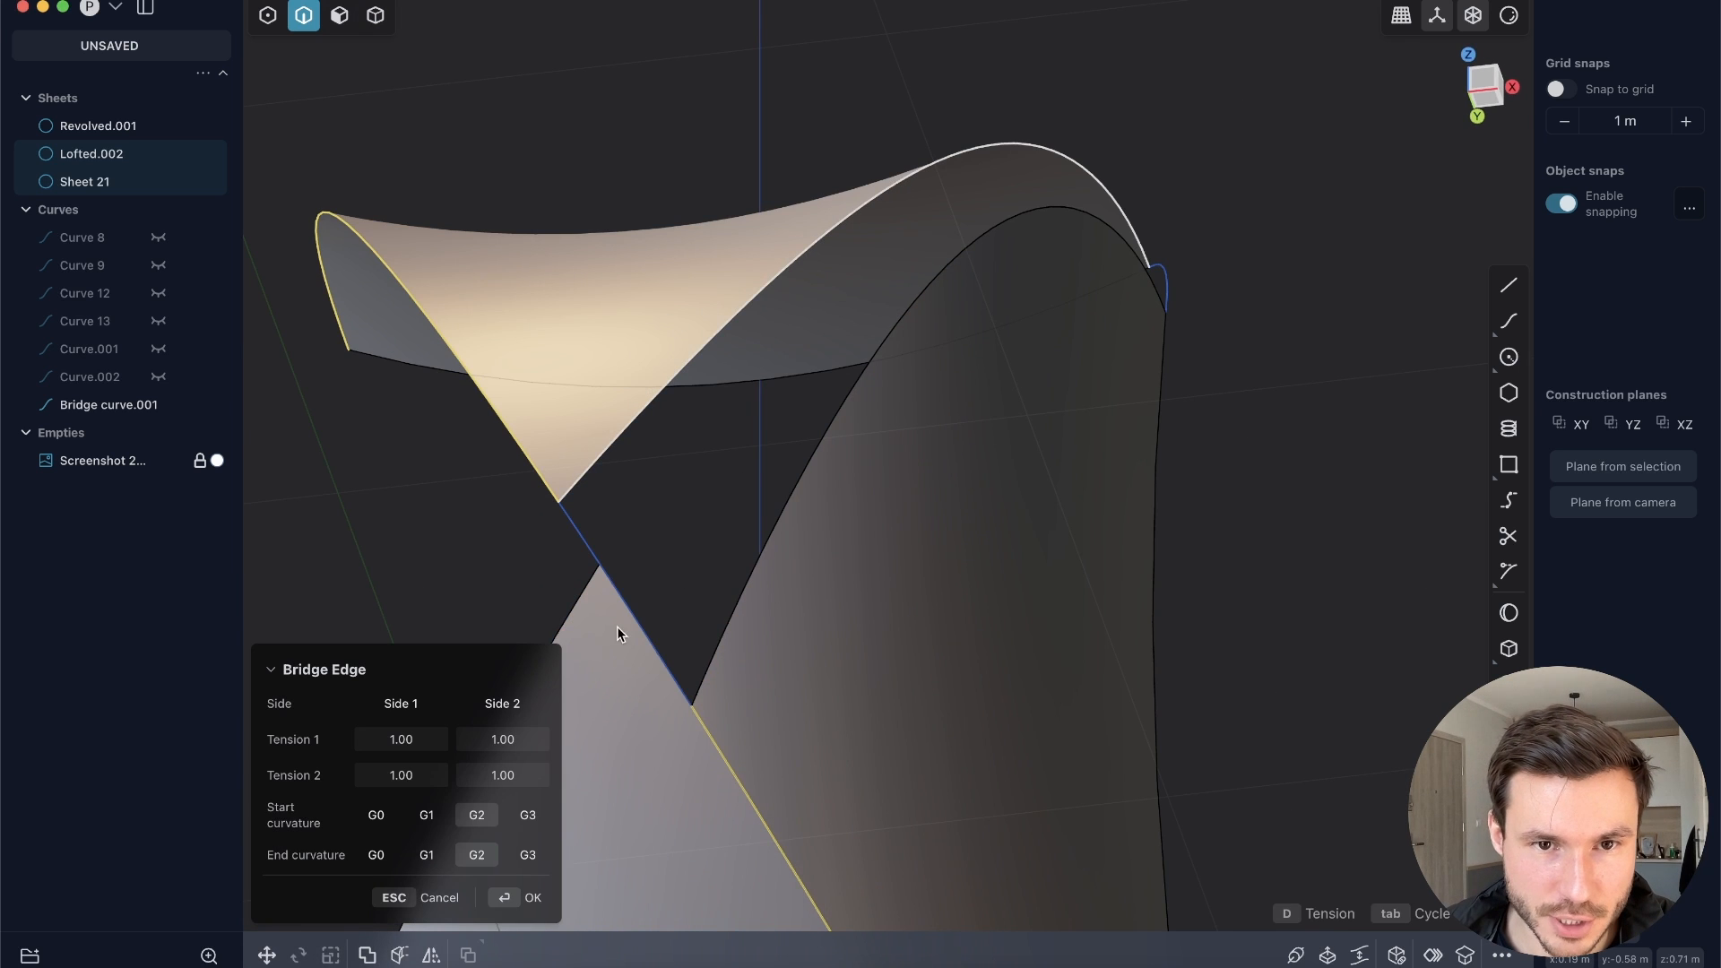
scroll(621, 629, up, 5)
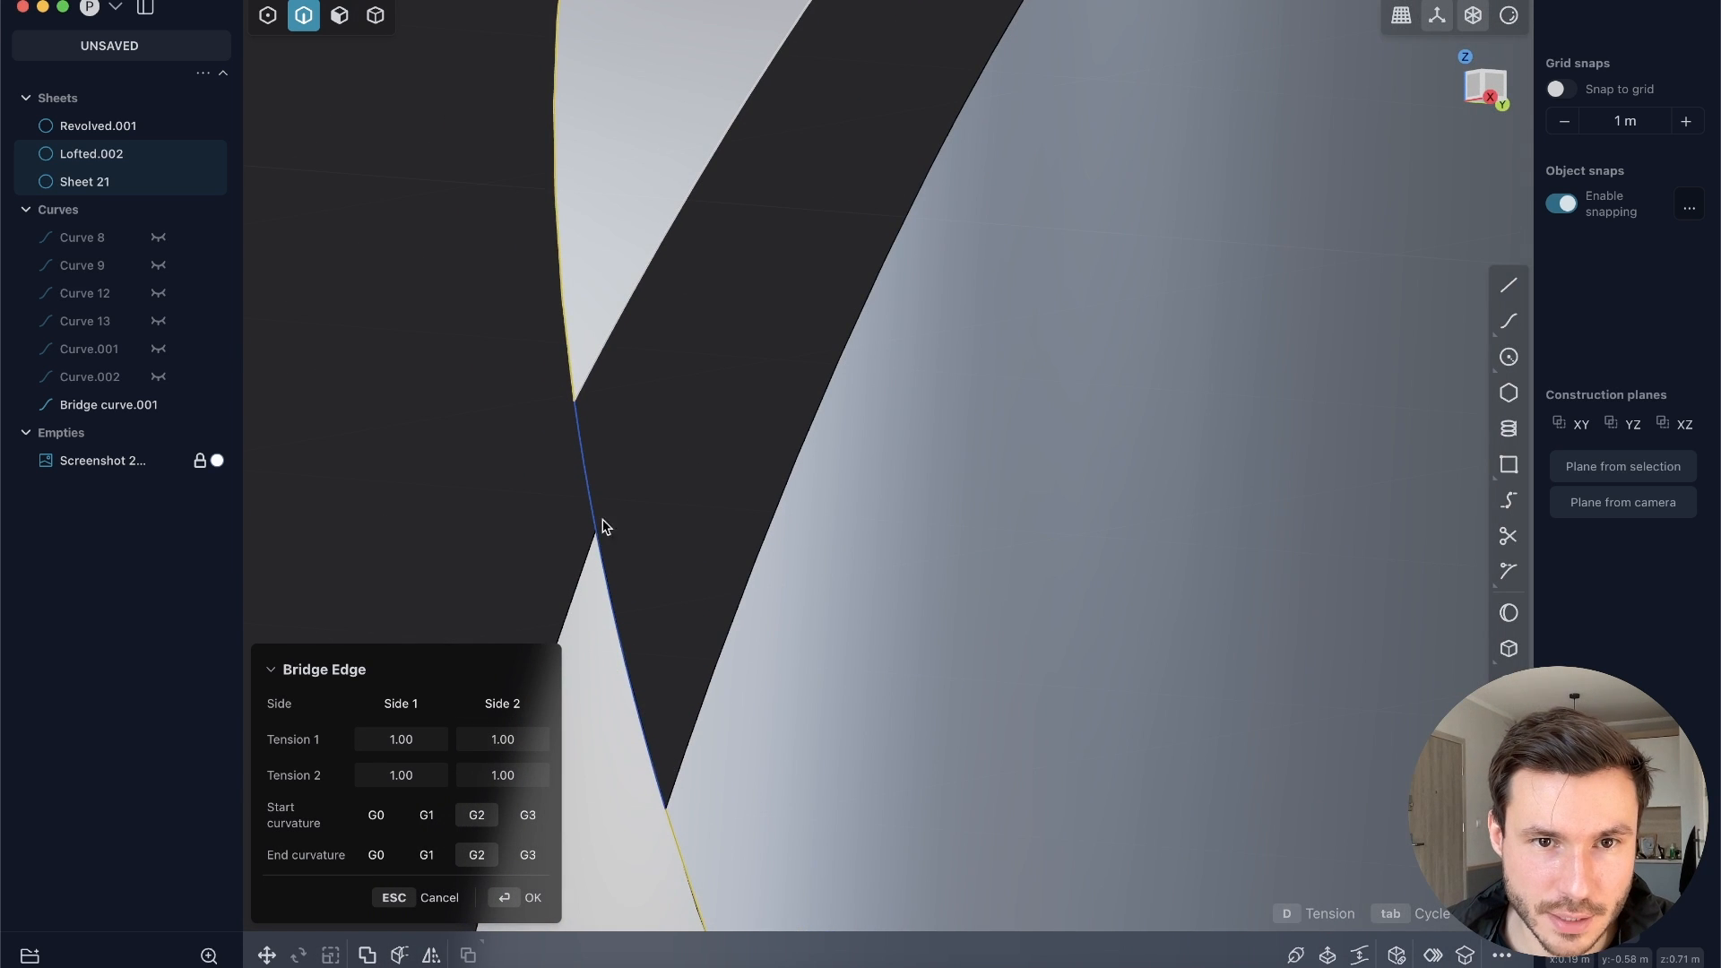
scroll(582, 420, down, 2)
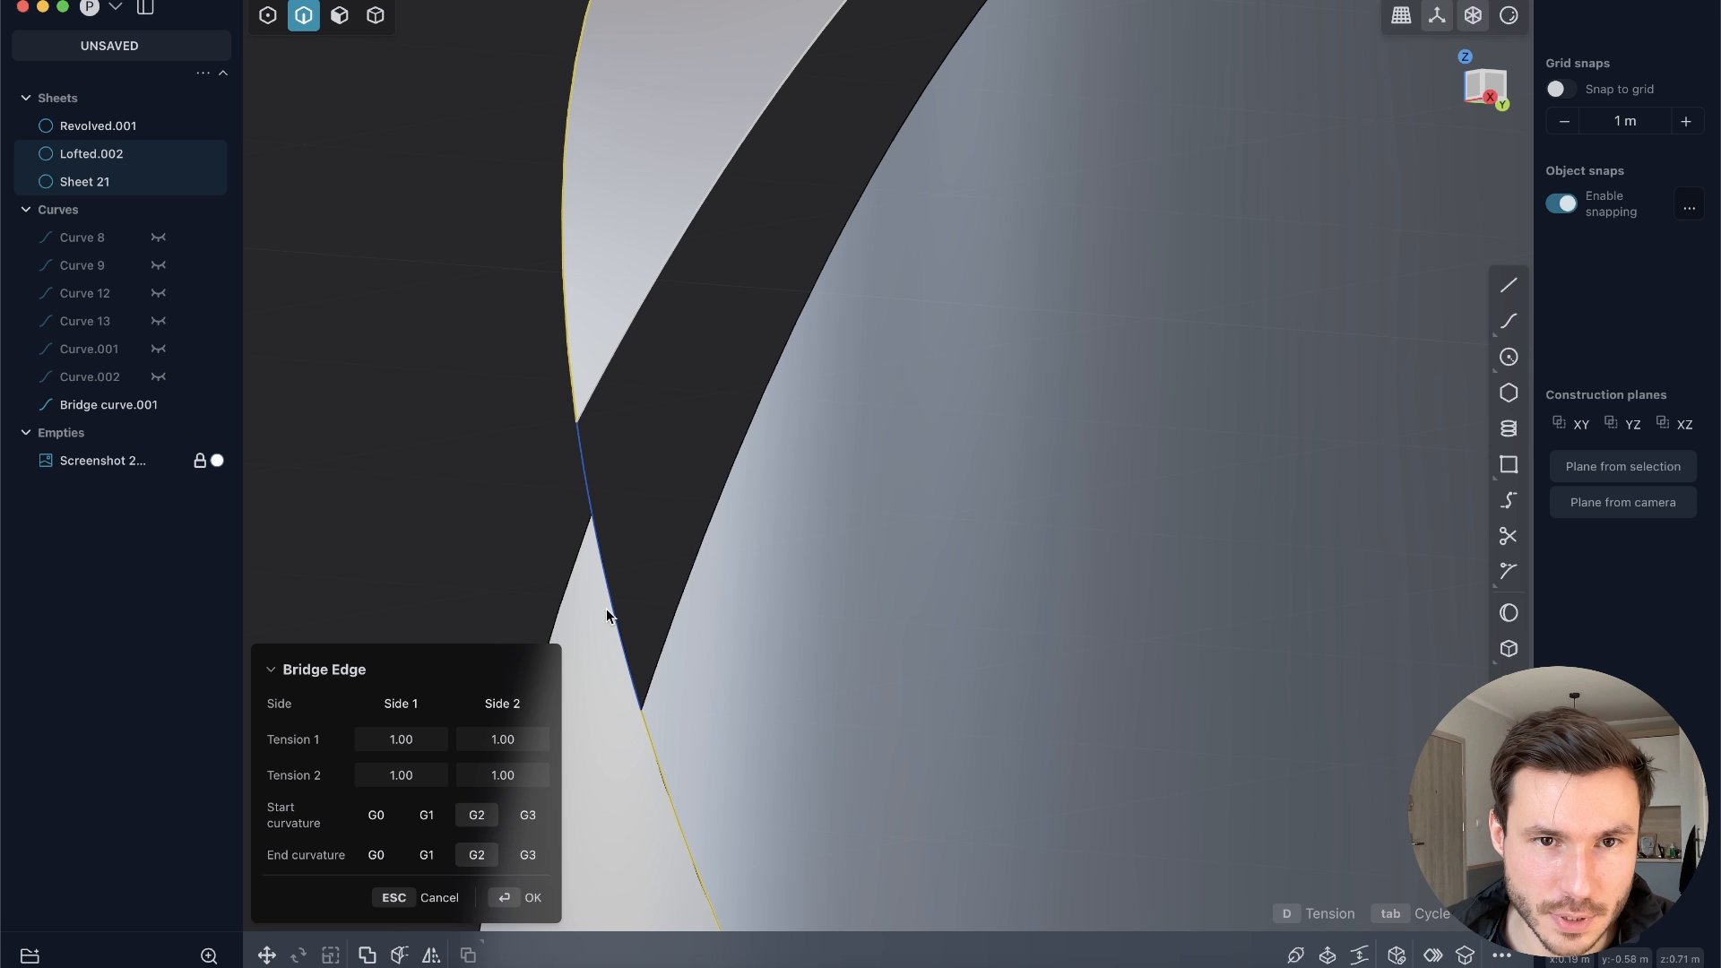
click(535, 900)
Step: Start a loft between the upper sheet's and the side sheet's cut edges with G1 continuity to close the gap
scroll(753, 489, down, 5)
middle_drag(872, 274, 919, 520)
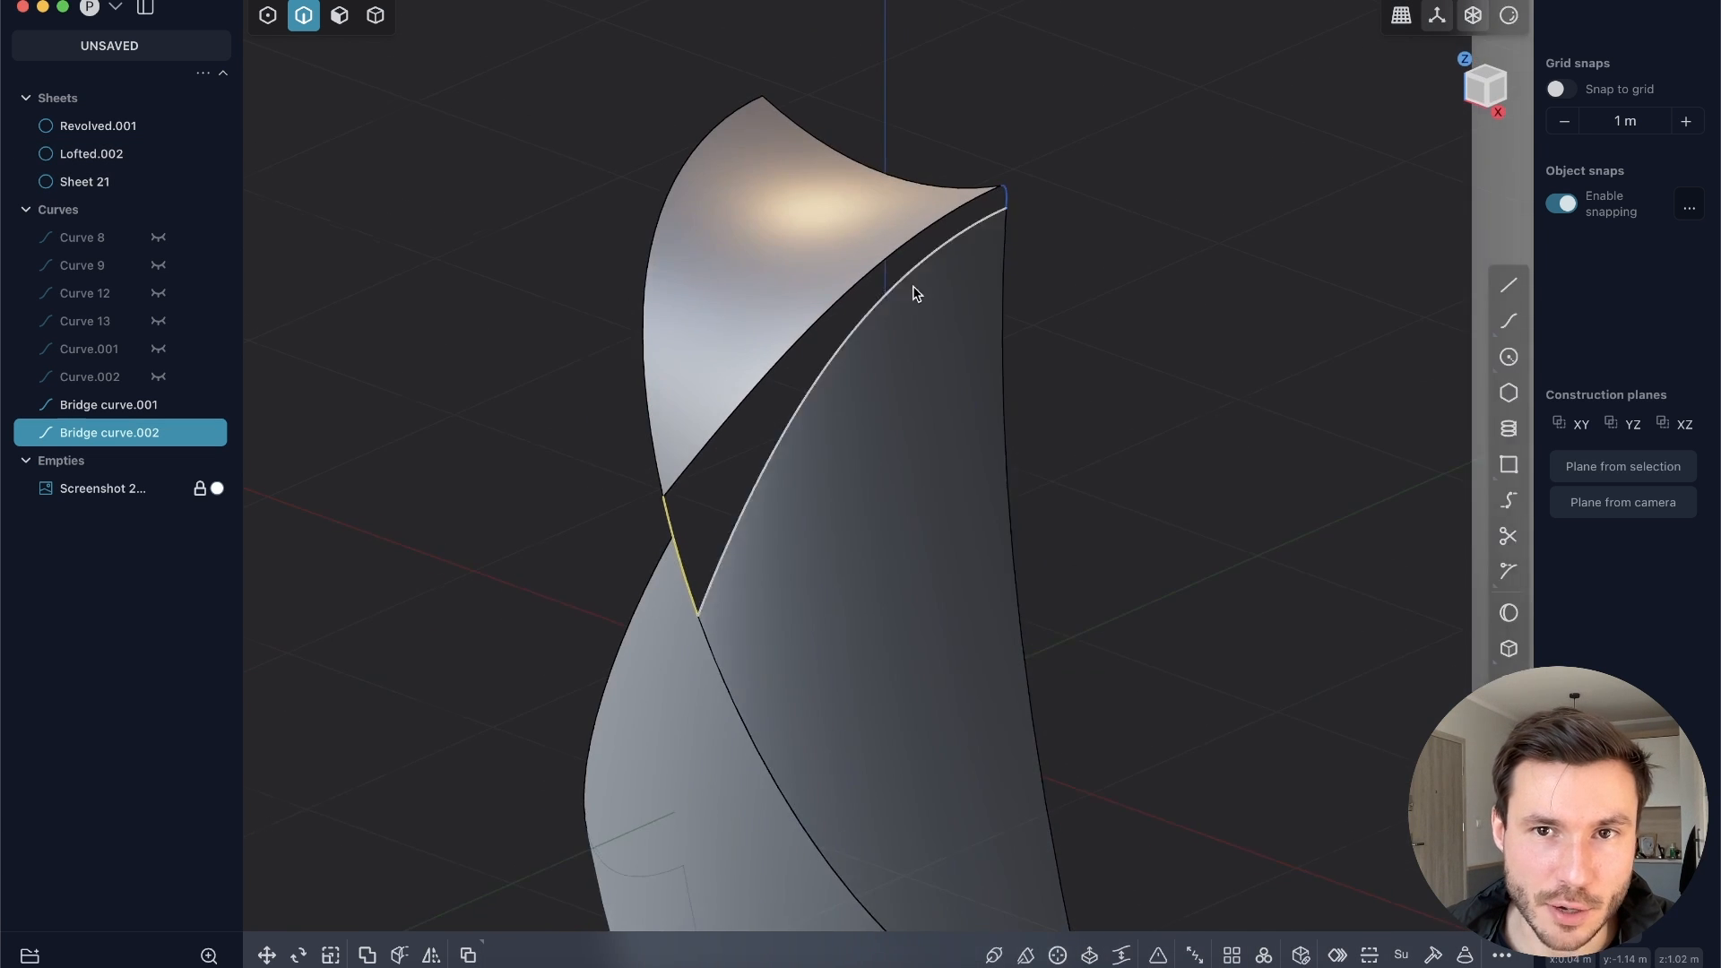
scroll(923, 287, up, 1)
shift+middle_drag(796, 410, 802, 429)
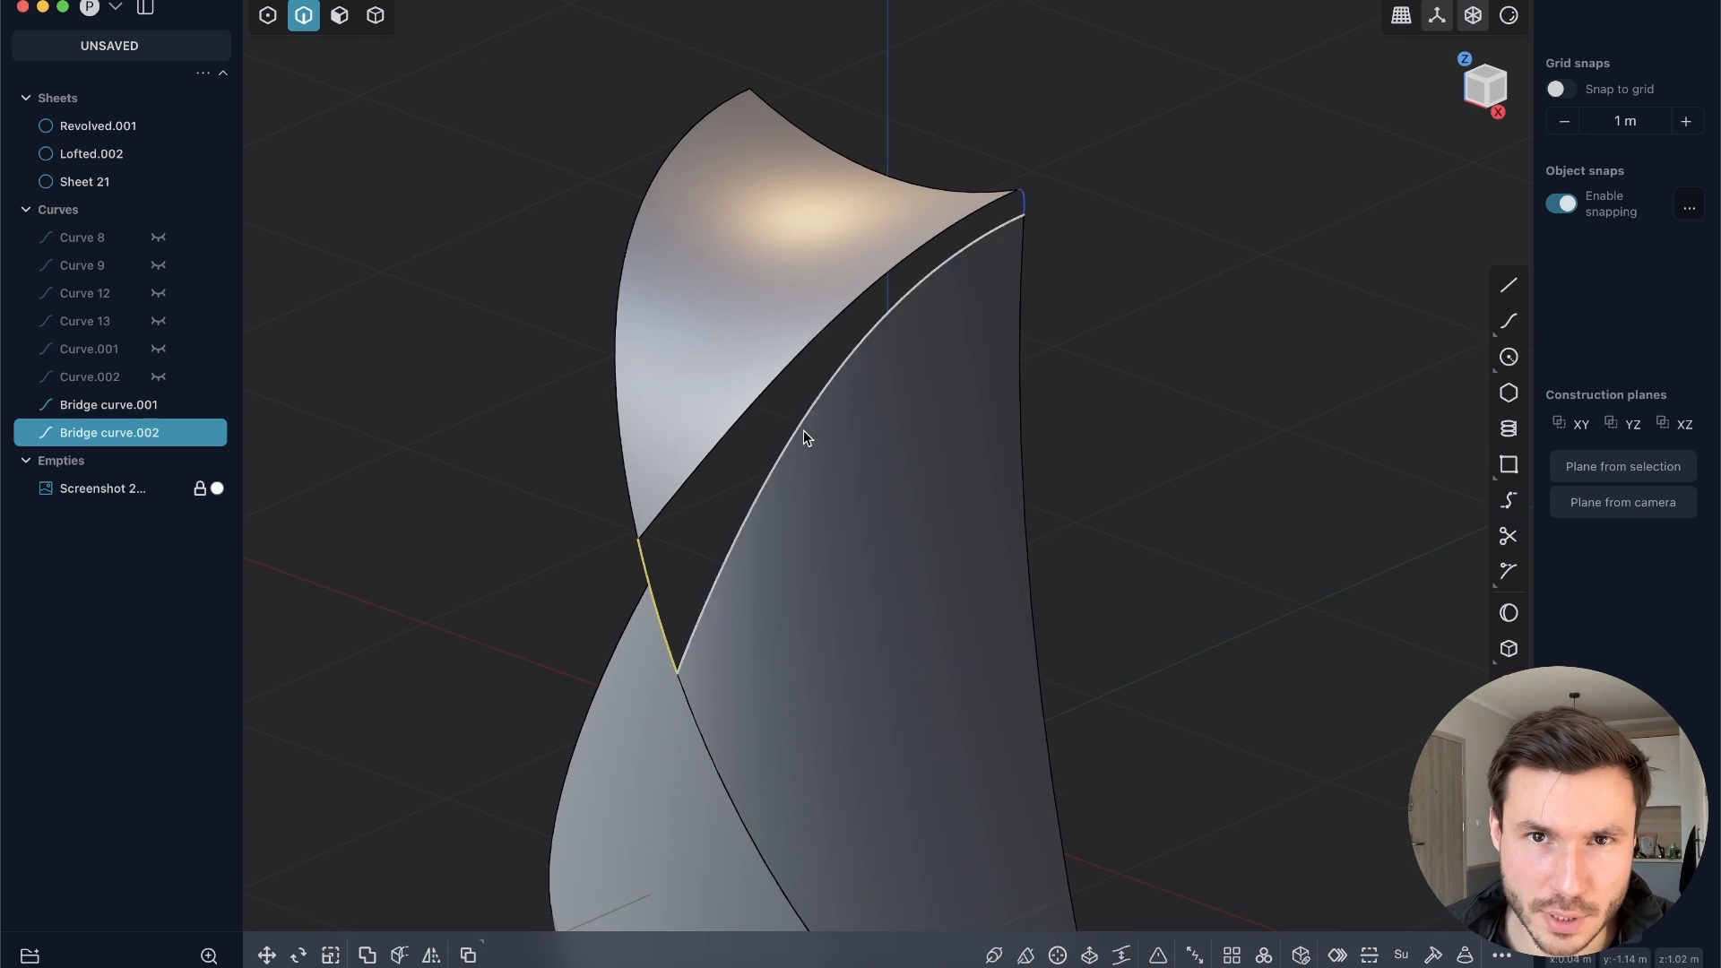
scroll(766, 418, up, 3)
click(787, 362)
key(shift+e)
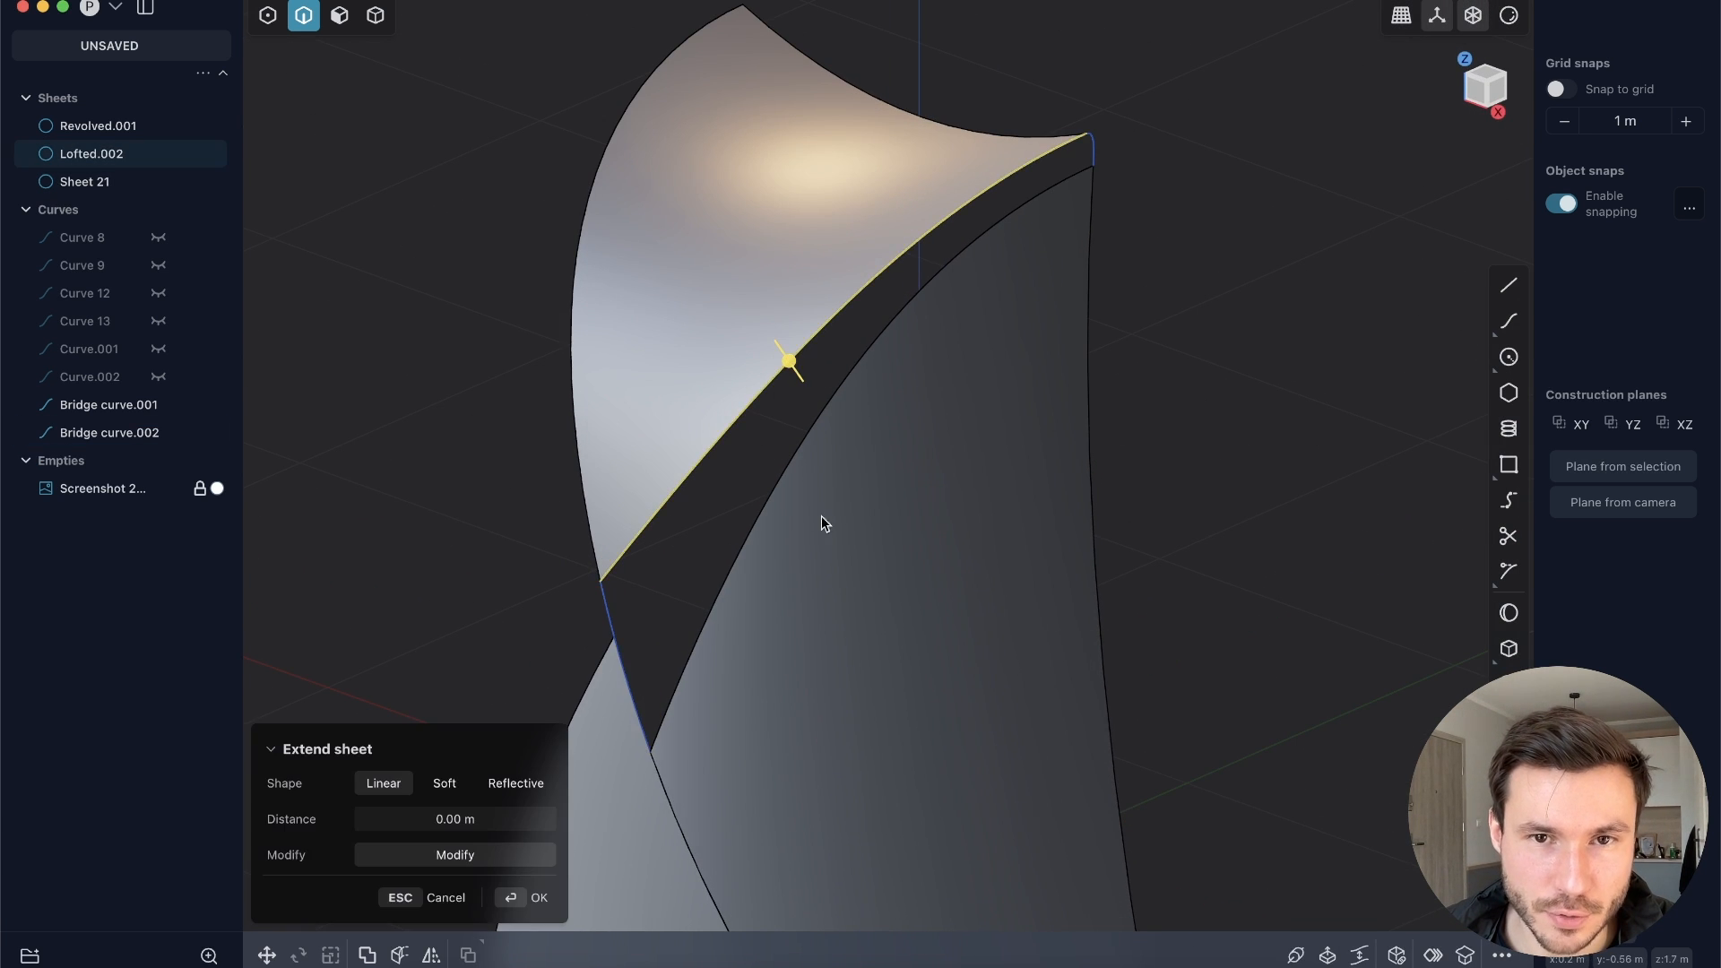
click(767, 503)
key(l)
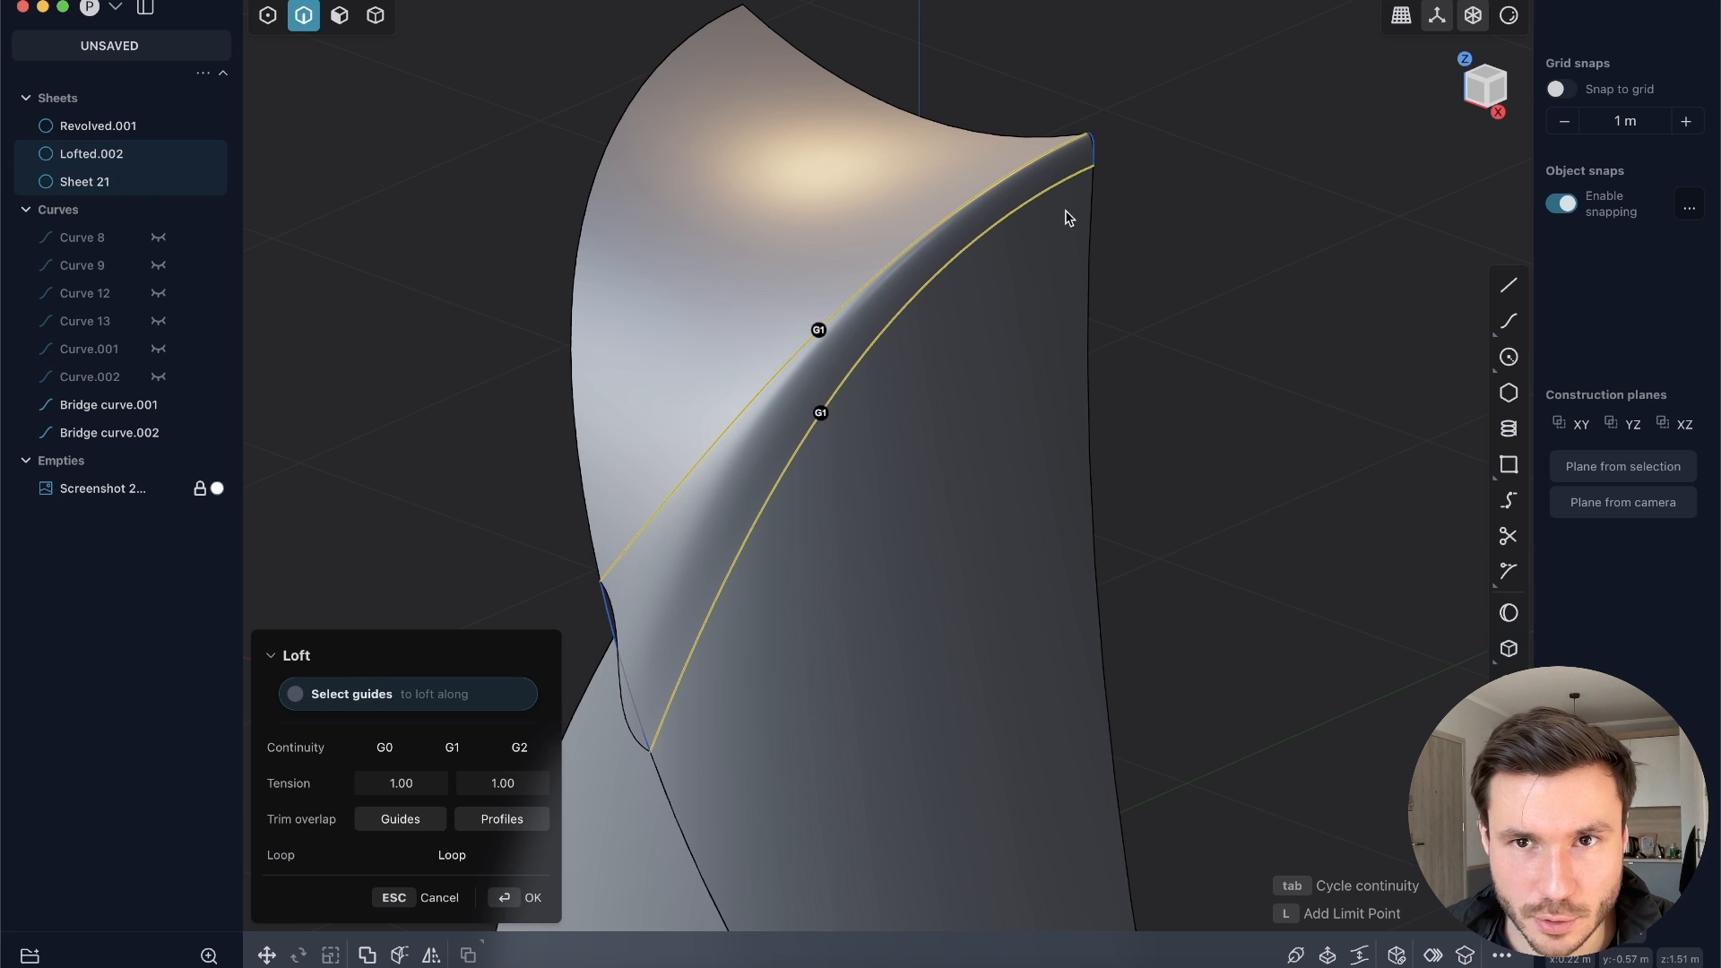
Step: Guide the loft along both bridge curves and apply it
shift+middle_drag(736, 615, 815, 436)
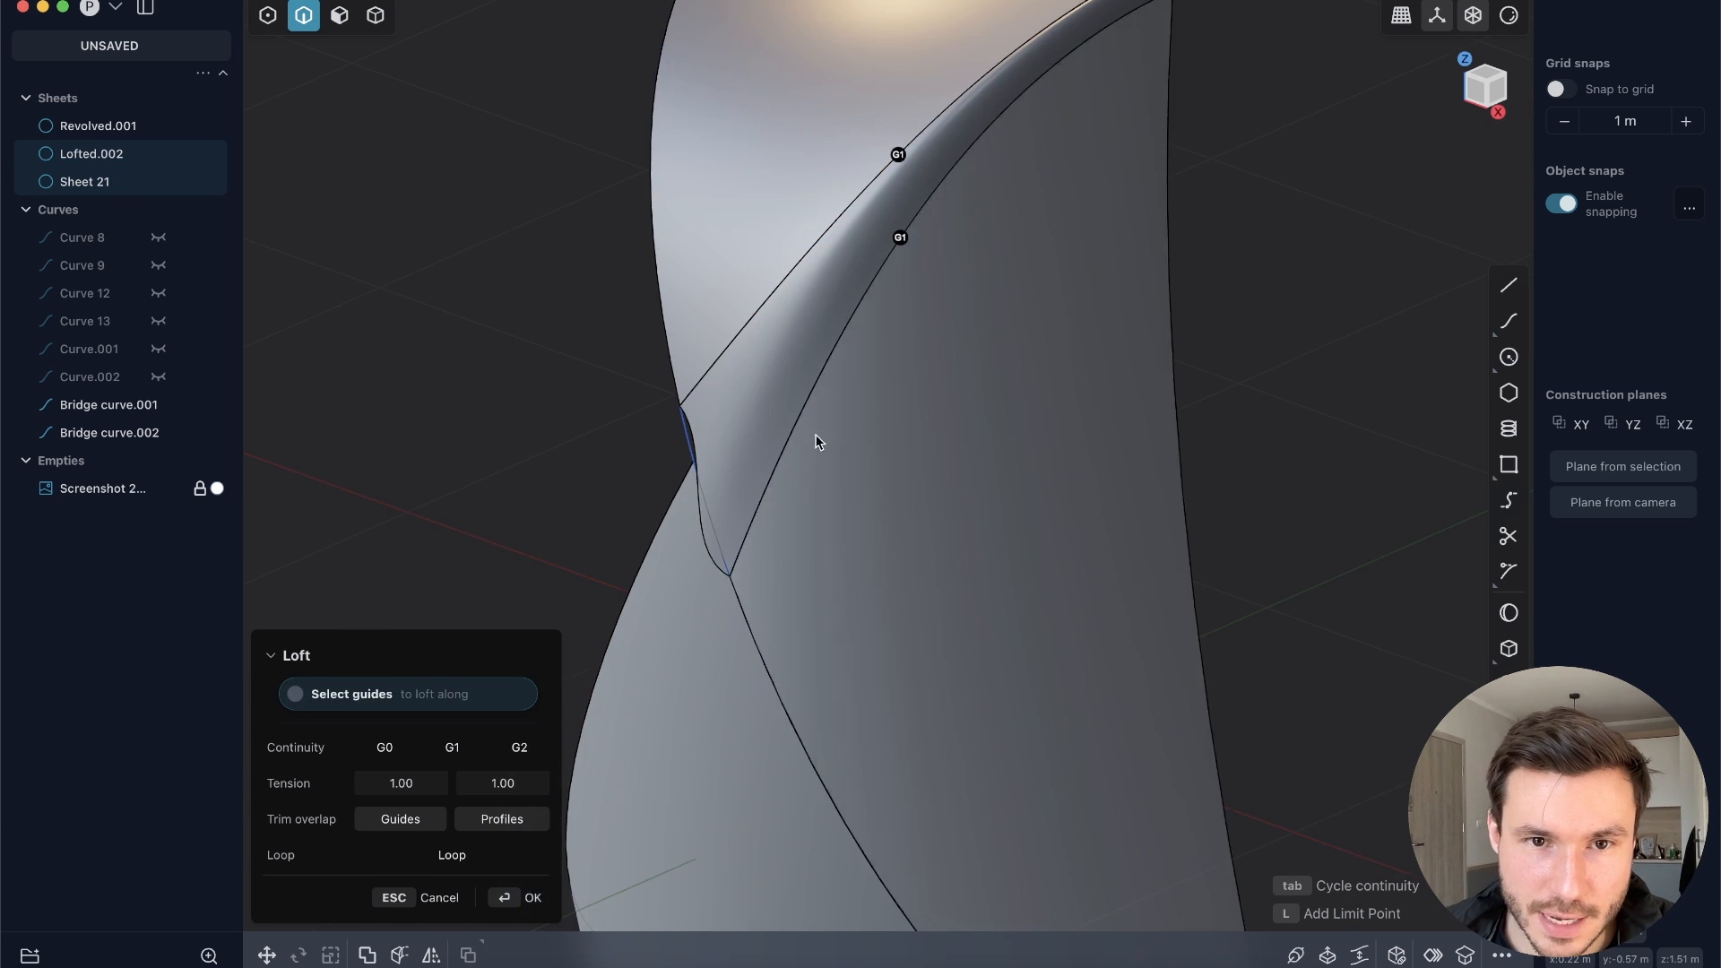
scroll(692, 439, up, 5)
click(697, 425)
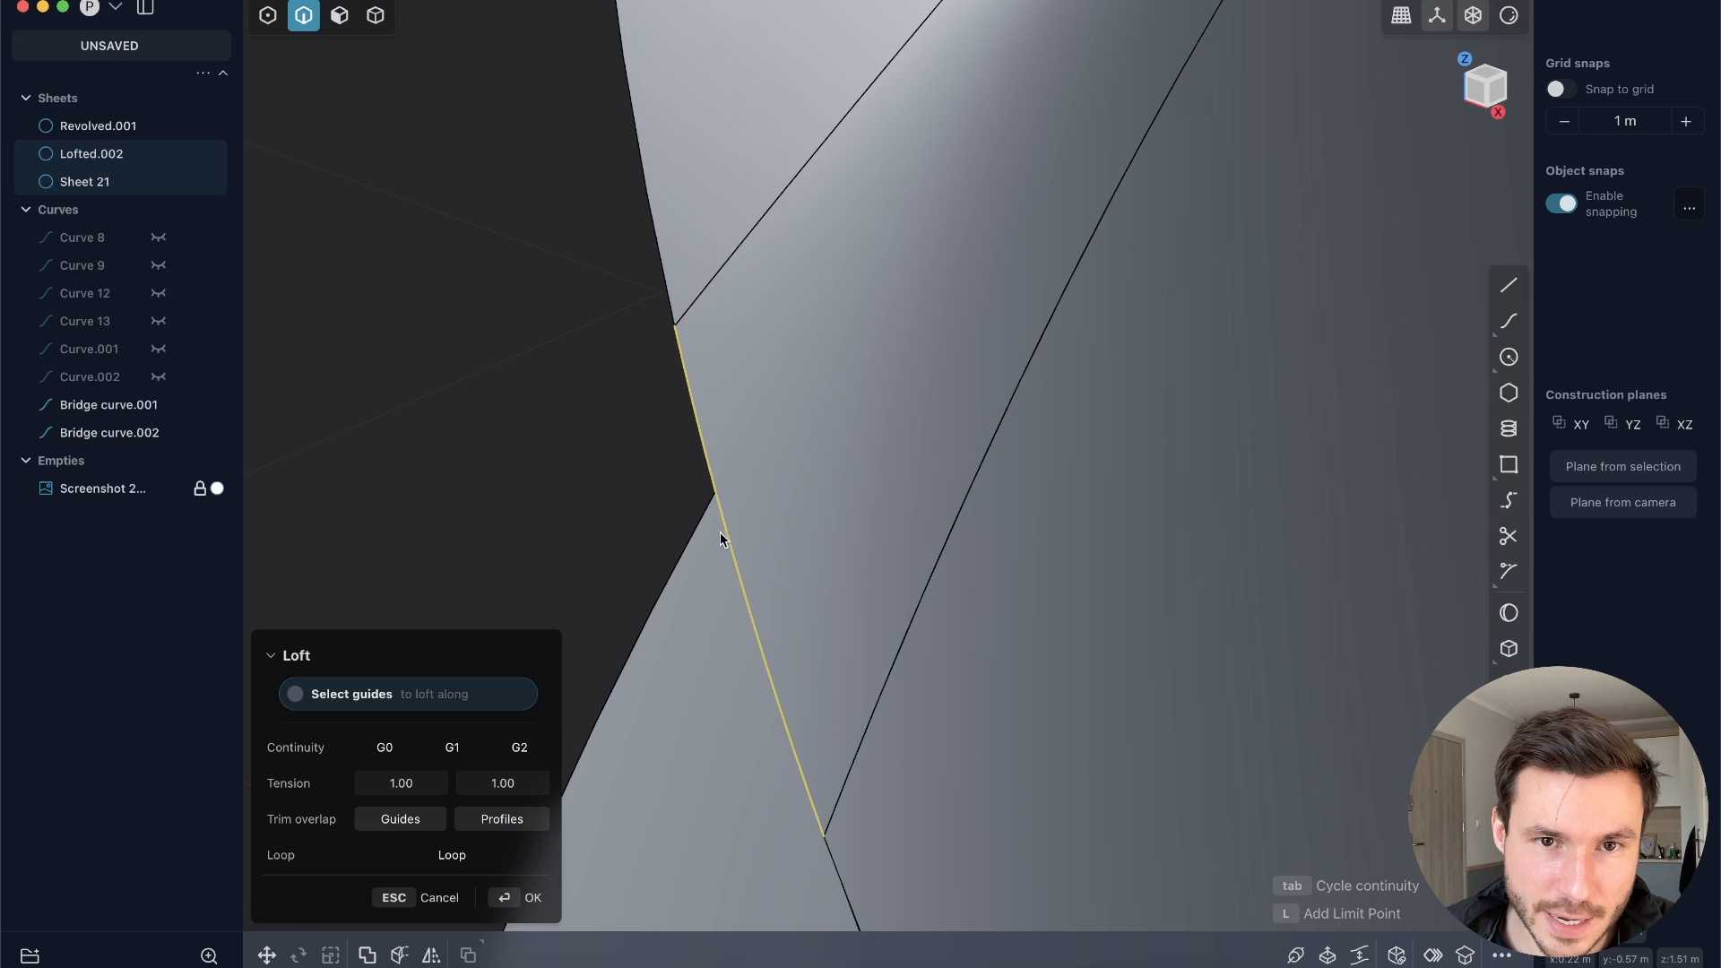
scroll(762, 441, down, 5)
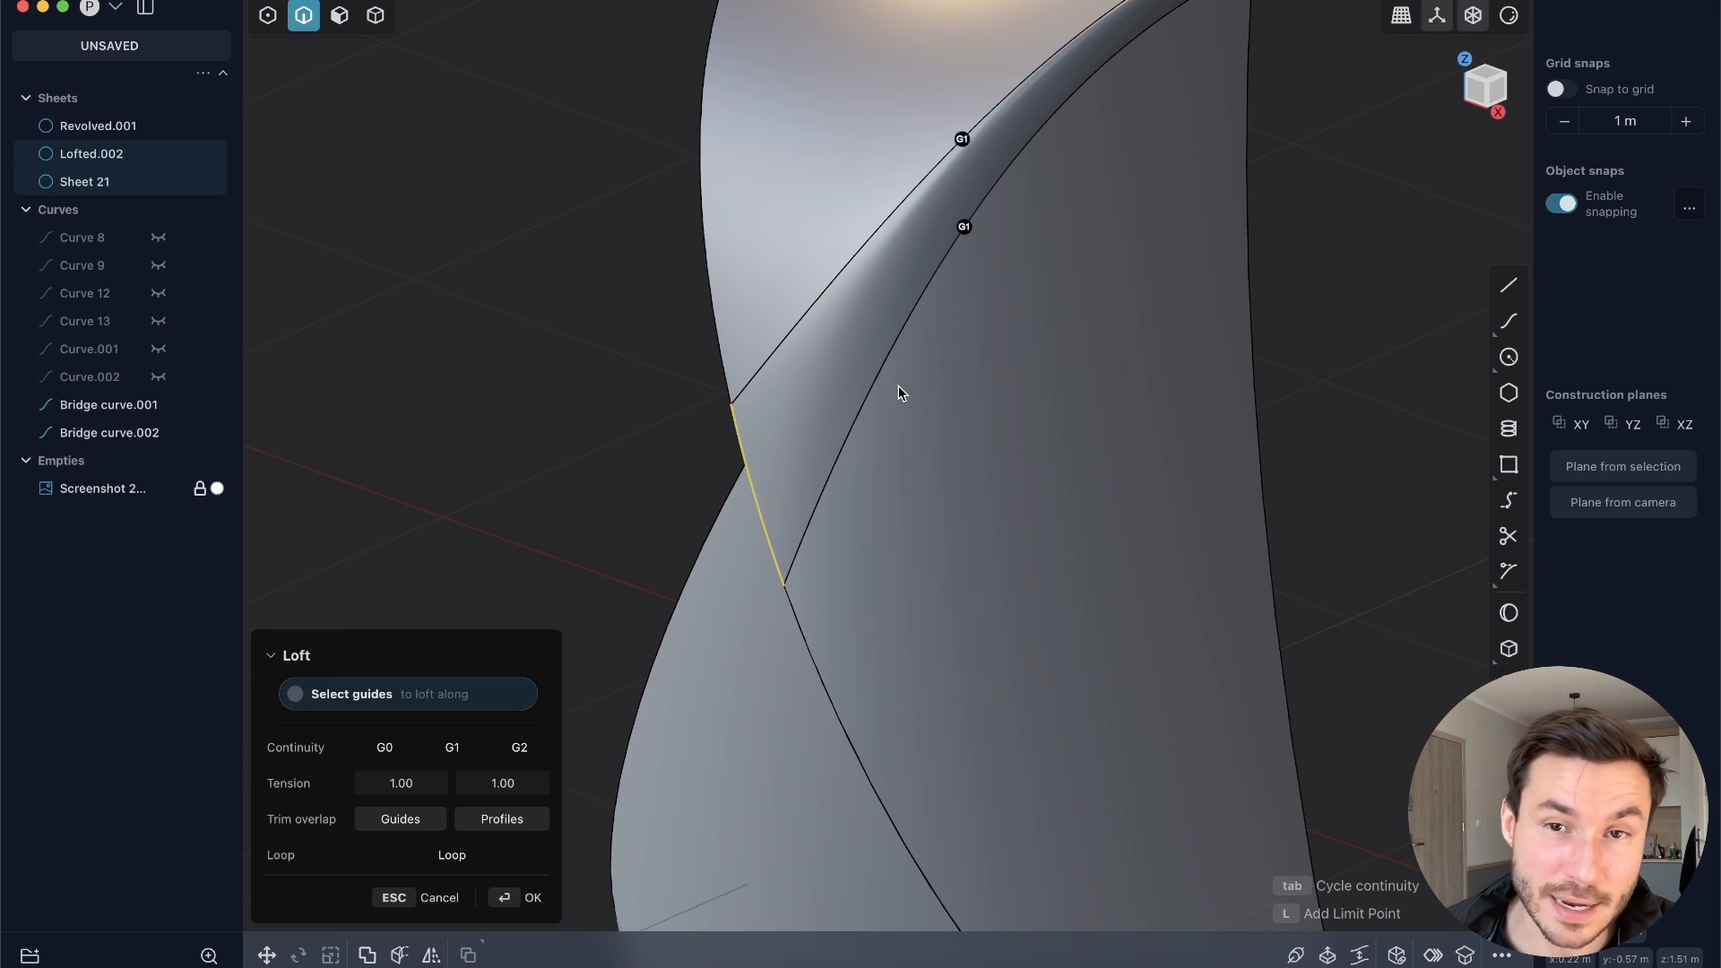
middle_drag(967, 141, 982, 242)
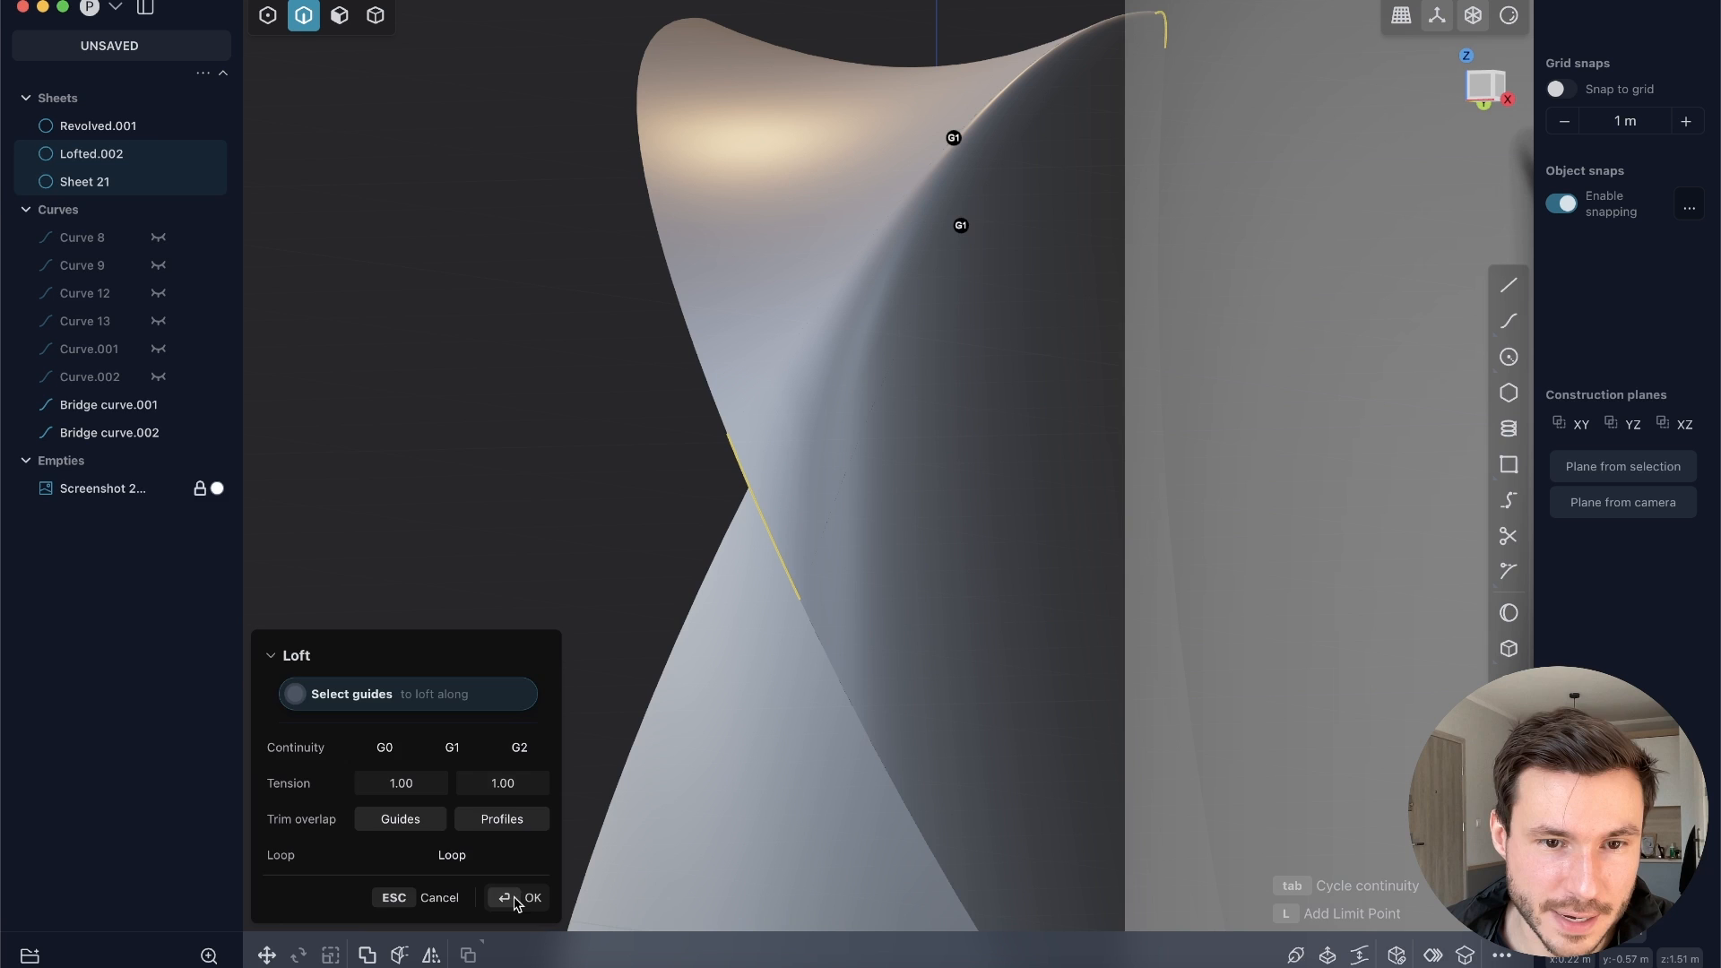
click(515, 899)
Step: Delete both bridge curves at the ends of the lofted blend
middle_drag(853, 411, 1055, 123)
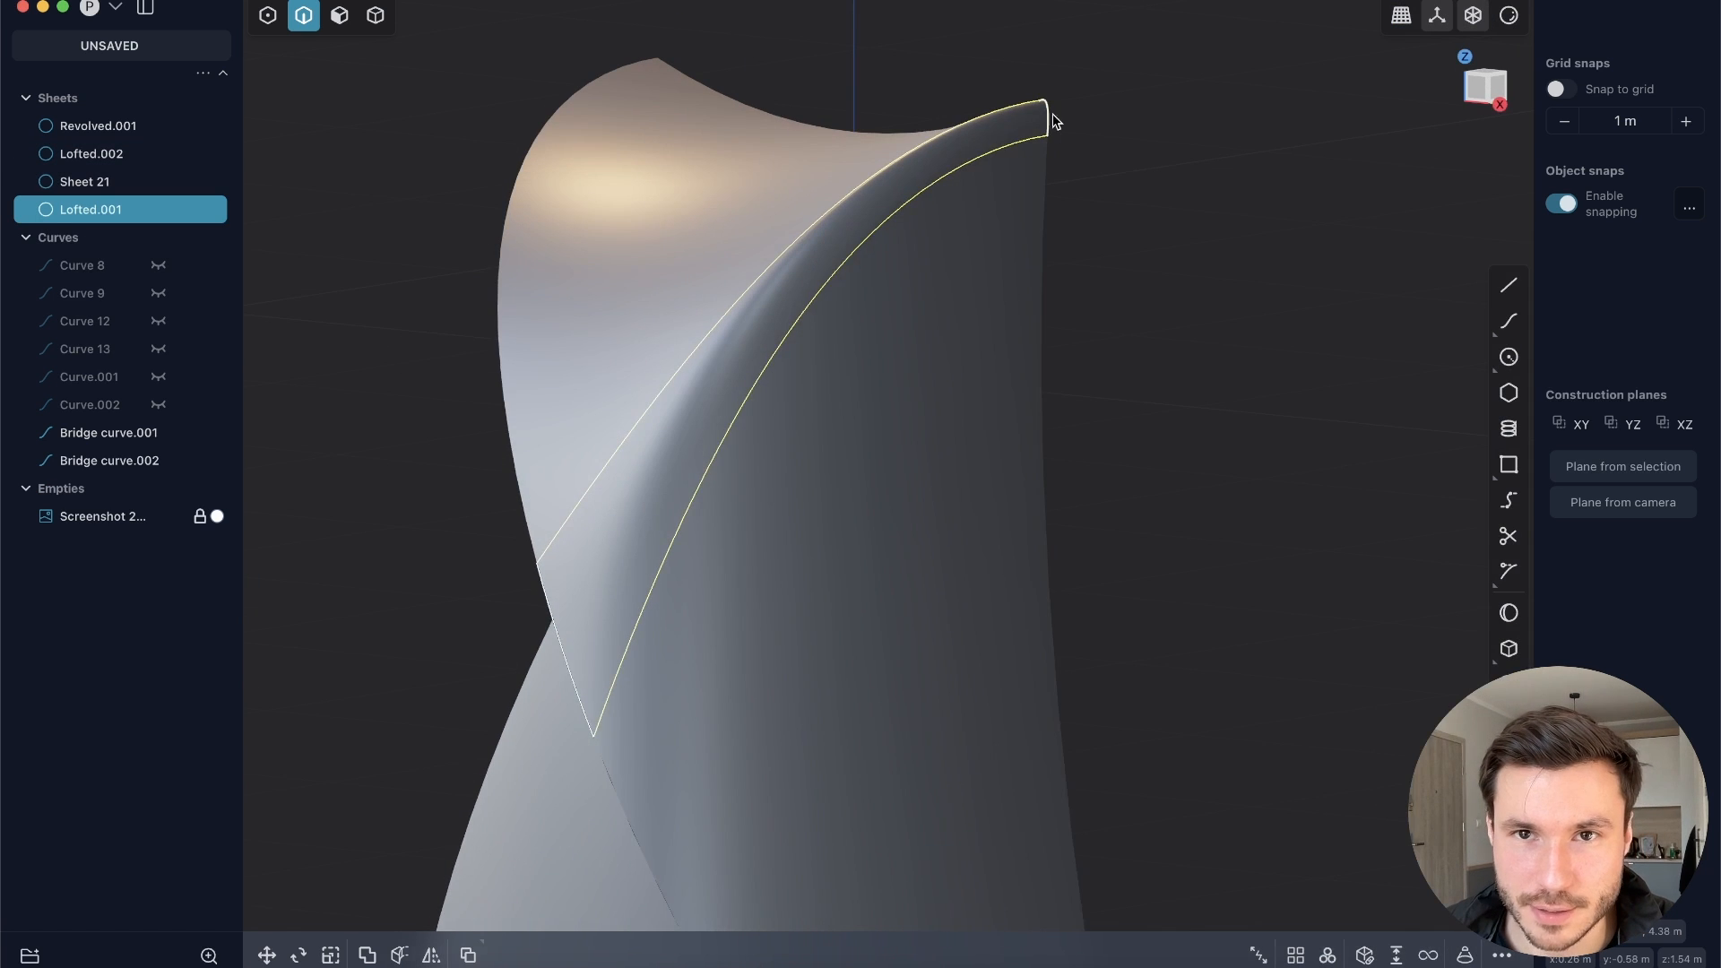
click(1054, 122)
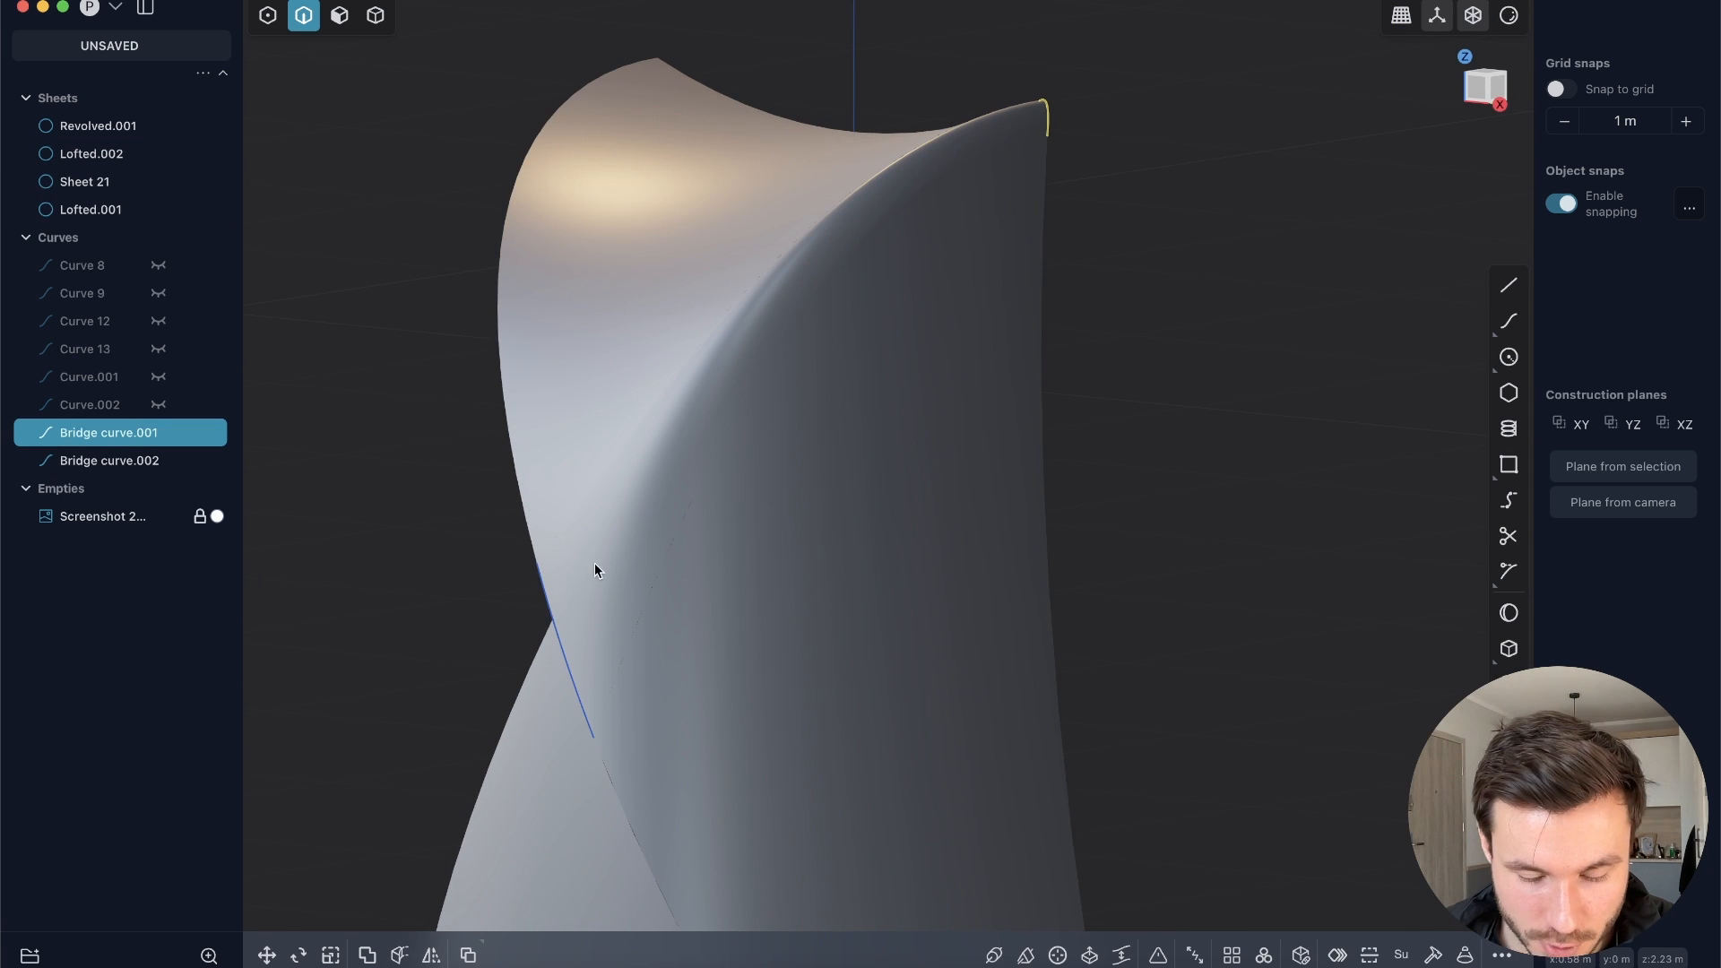
key(x)
click(550, 615)
key(x)
scroll(668, 601, down, 5)
middle_drag(740, 465, 1062, 411)
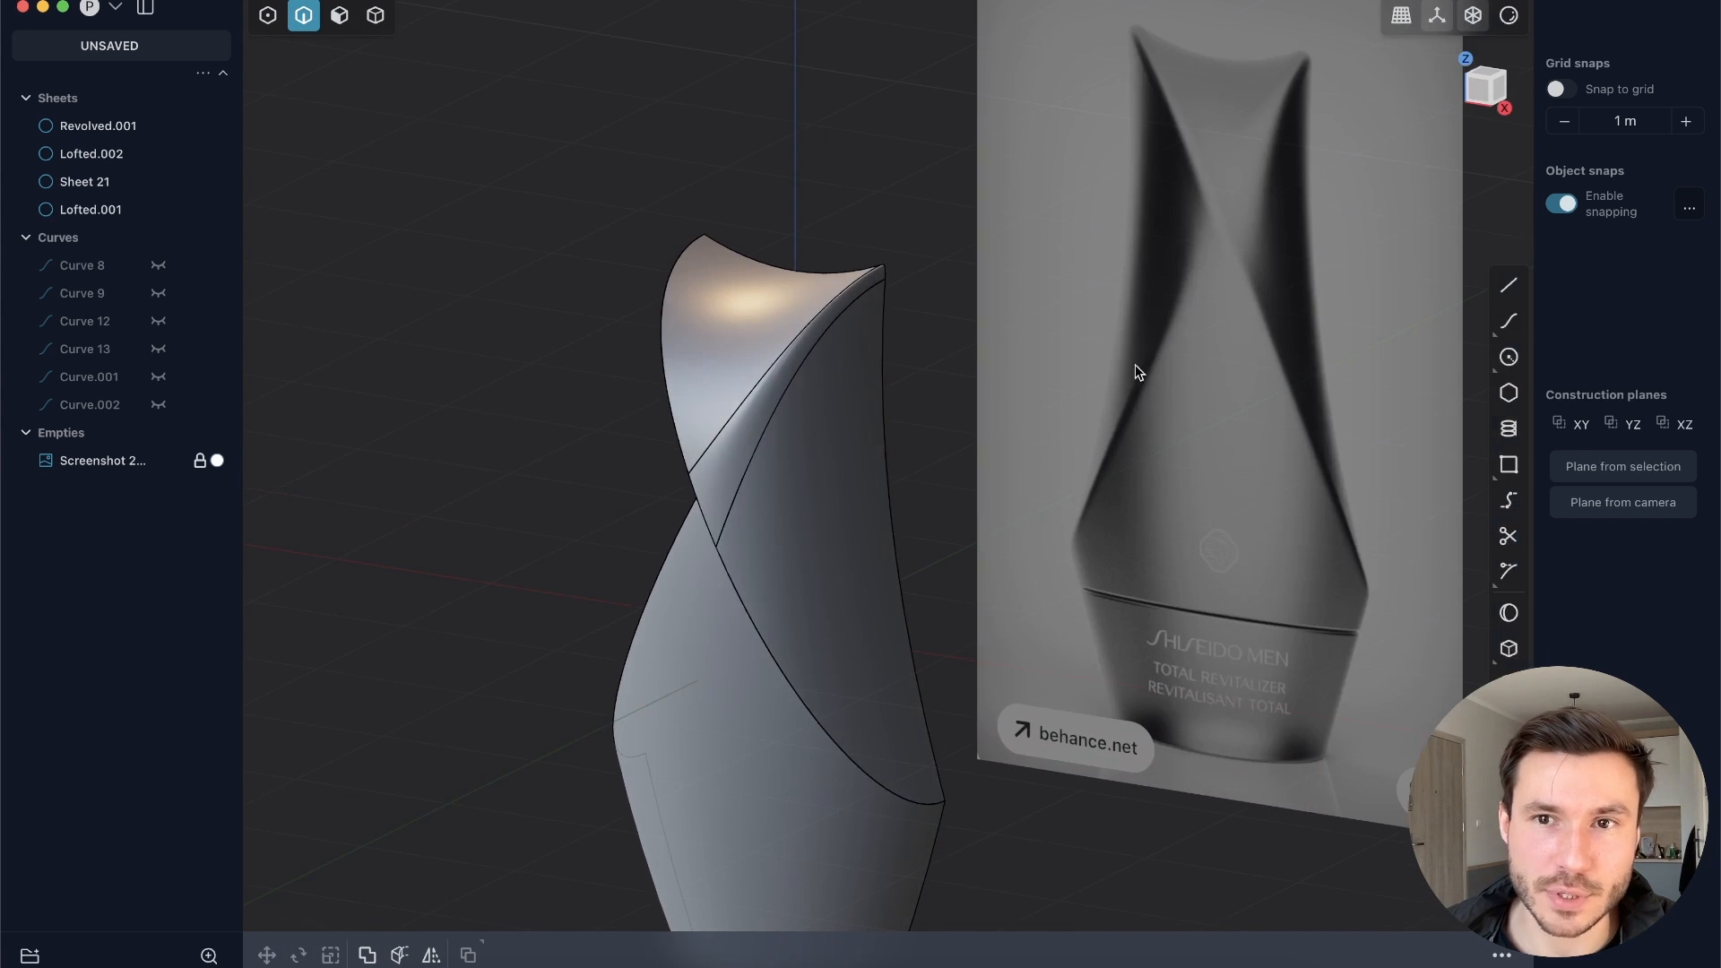
Step: Draw a control-point curve in the front view along the bottle's left silhouette, from the top corner to the widest lower corner
shift+middle_drag(1217, 240, 1072, 329)
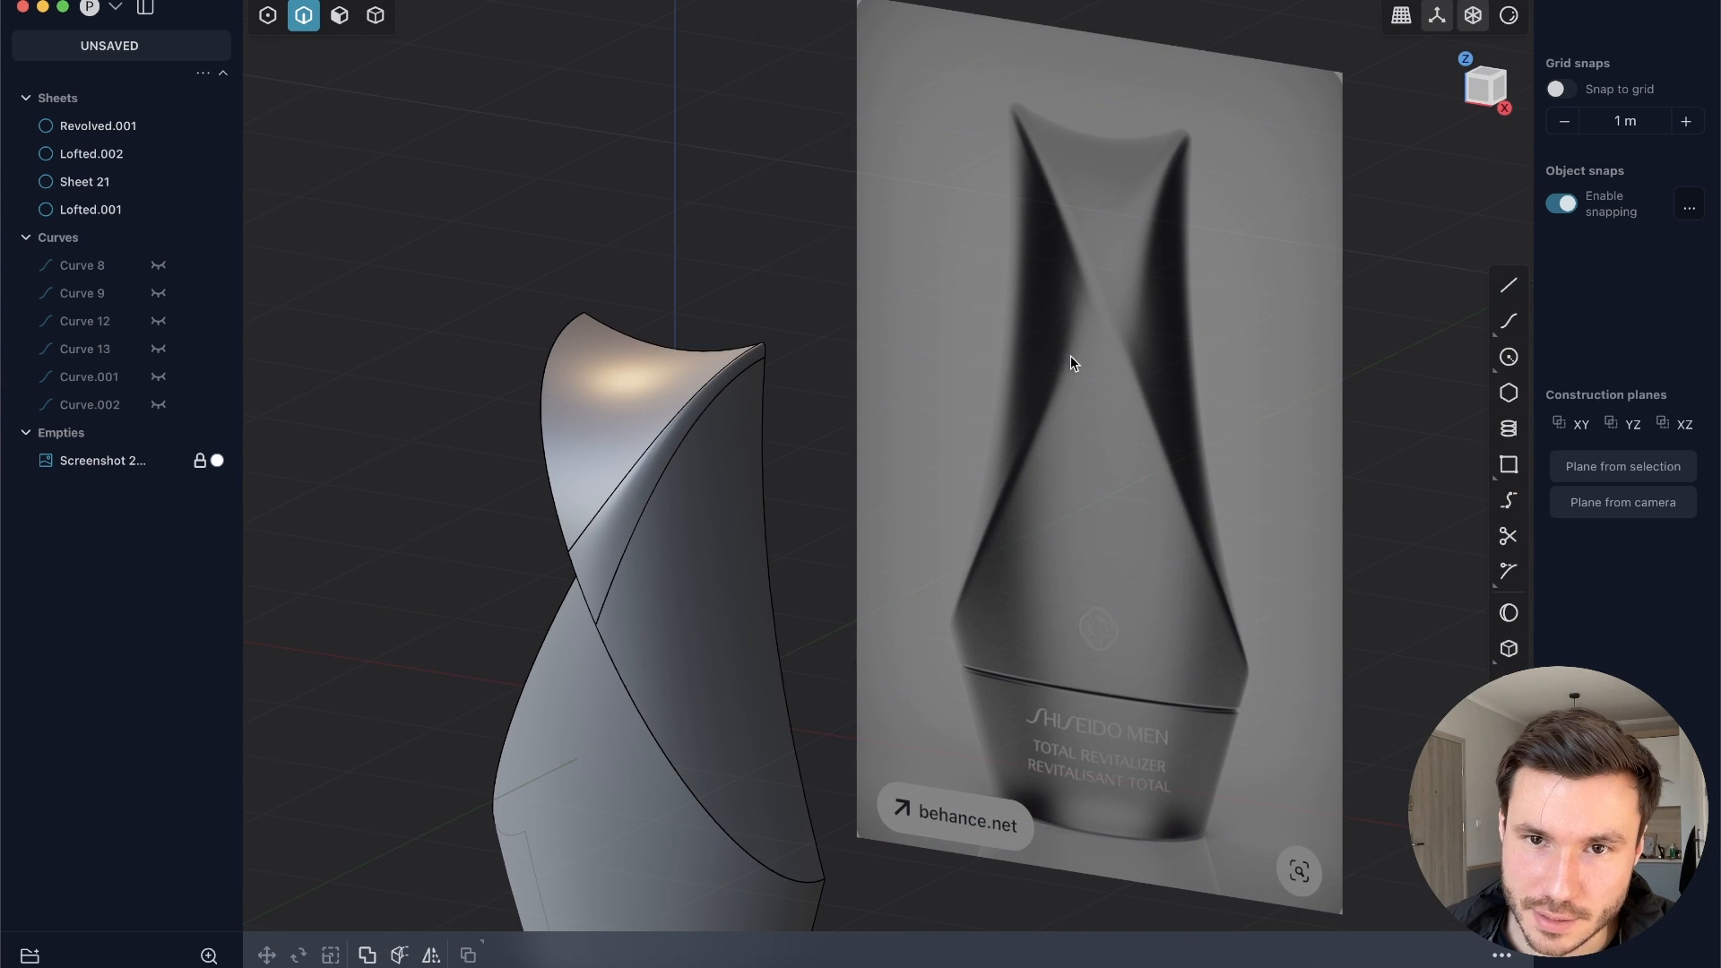
middle_drag(783, 576, 870, 515)
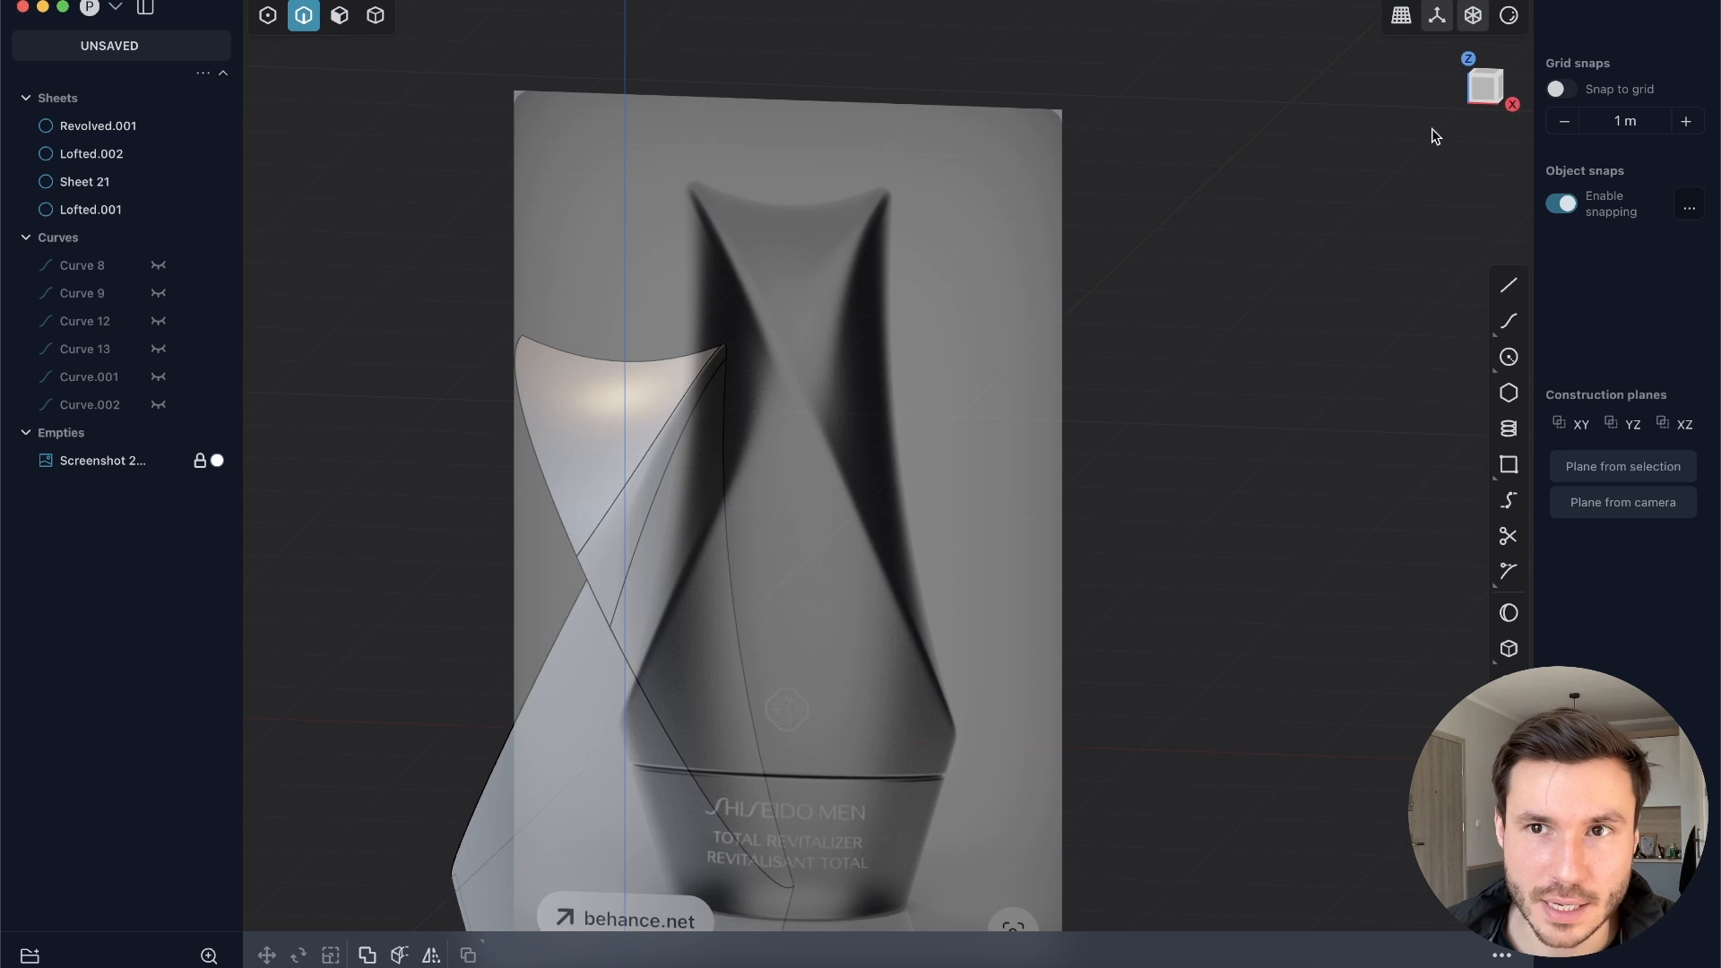
click(1488, 98)
scroll(609, 524, up, 5)
key(5)
shift+middle_drag(584, 568, 829, 355)
click(852, 441)
click(657, 329)
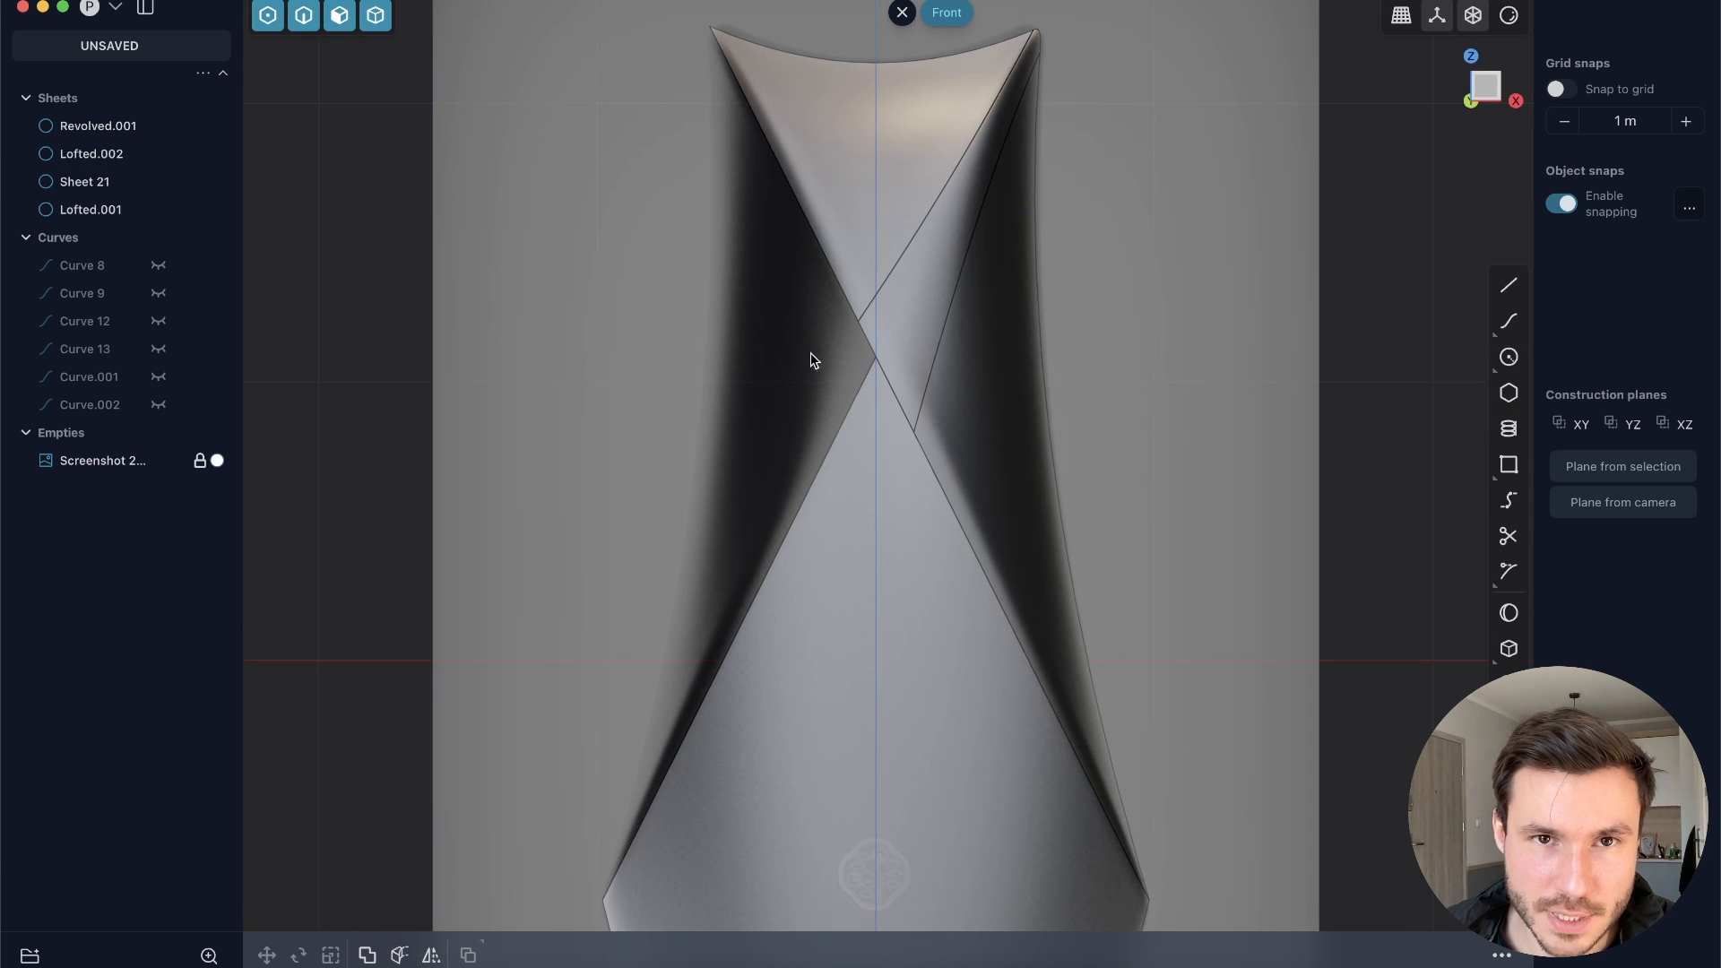
shift+middle_drag(781, 237, 783, 342)
click(712, 133)
click(733, 501)
shift+middle_drag(732, 501, 748, 285)
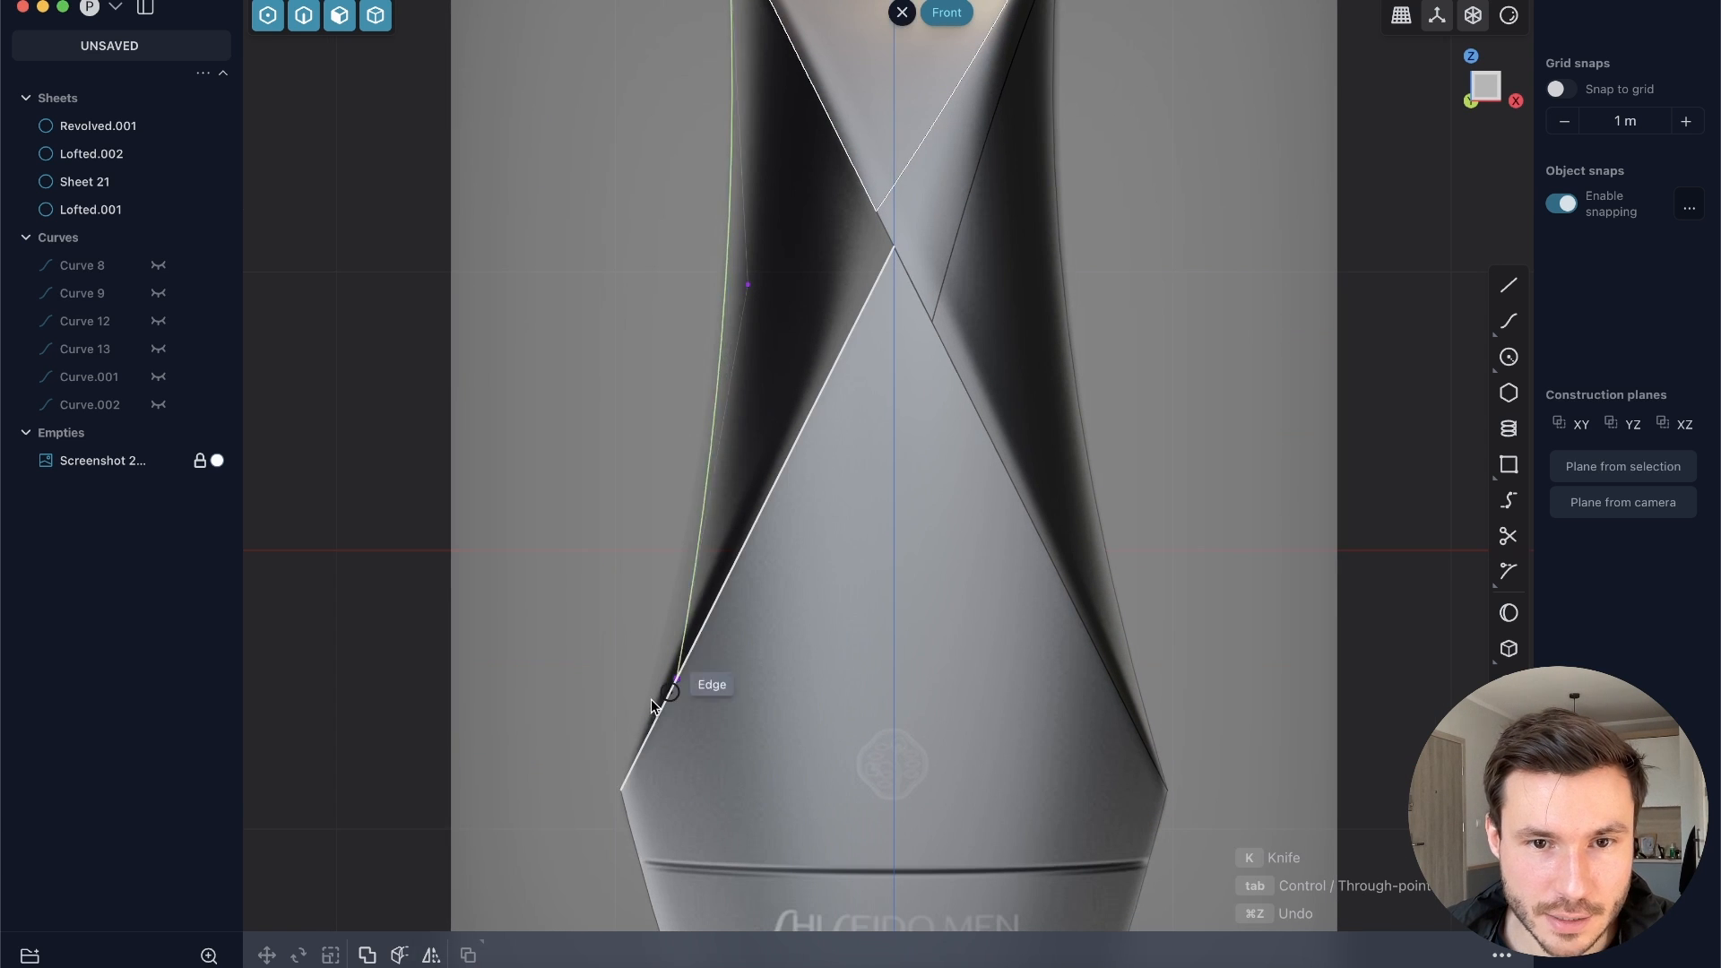
click(620, 791)
right_click(747, 505)
drag(754, 310, 758, 312)
Step: Extrude the left silhouette curve into a narrow sheet strip and delete the source curve
key(2)
middle_drag(822, 323, 919, 413)
click(587, 367)
click(578, 403)
key(e)
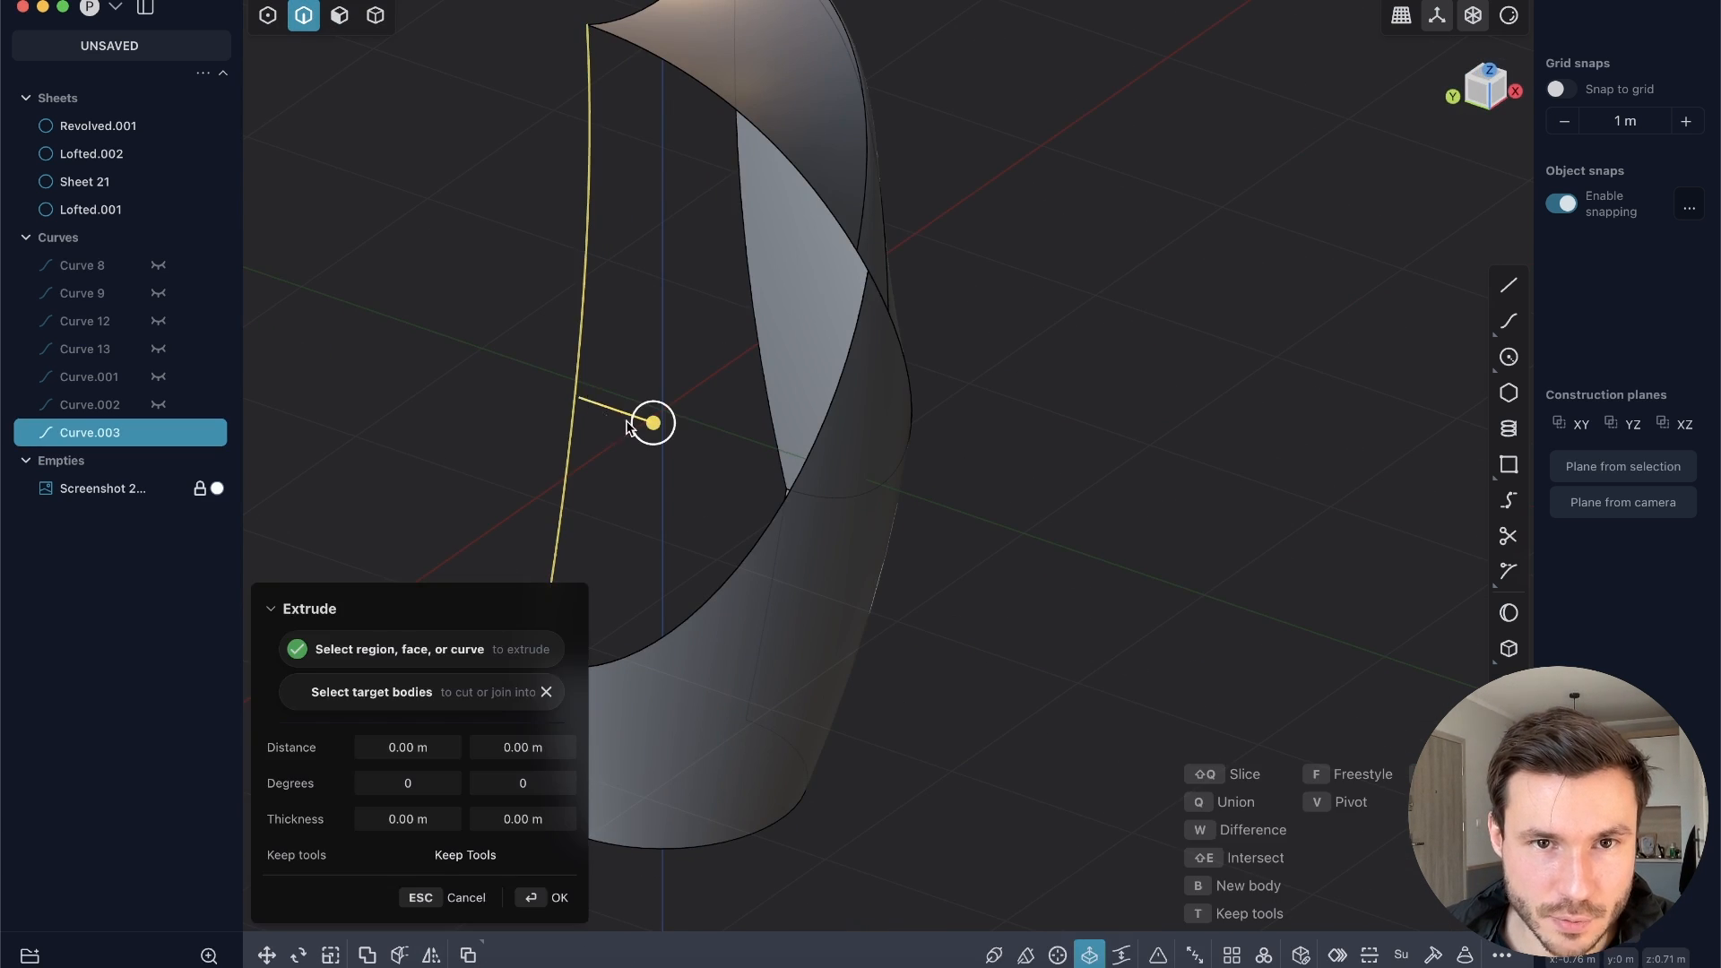
drag(643, 429, 607, 434)
right_click(621, 423)
click(624, 418)
click(586, 366)
key(x)
Step: Show the hidden crease curves, Curve 8, Curve 9, Curve 12 and Curve 13, again
shift+middle_drag(699, 403, 703, 543)
middle_drag(587, 395, 536, 361)
click(744, 286)
mouse_move(746, 287)
middle_down()
mouse_move(728, 235)
mouse_move(707, 239)
mouse_move(759, 262)
middle_up()
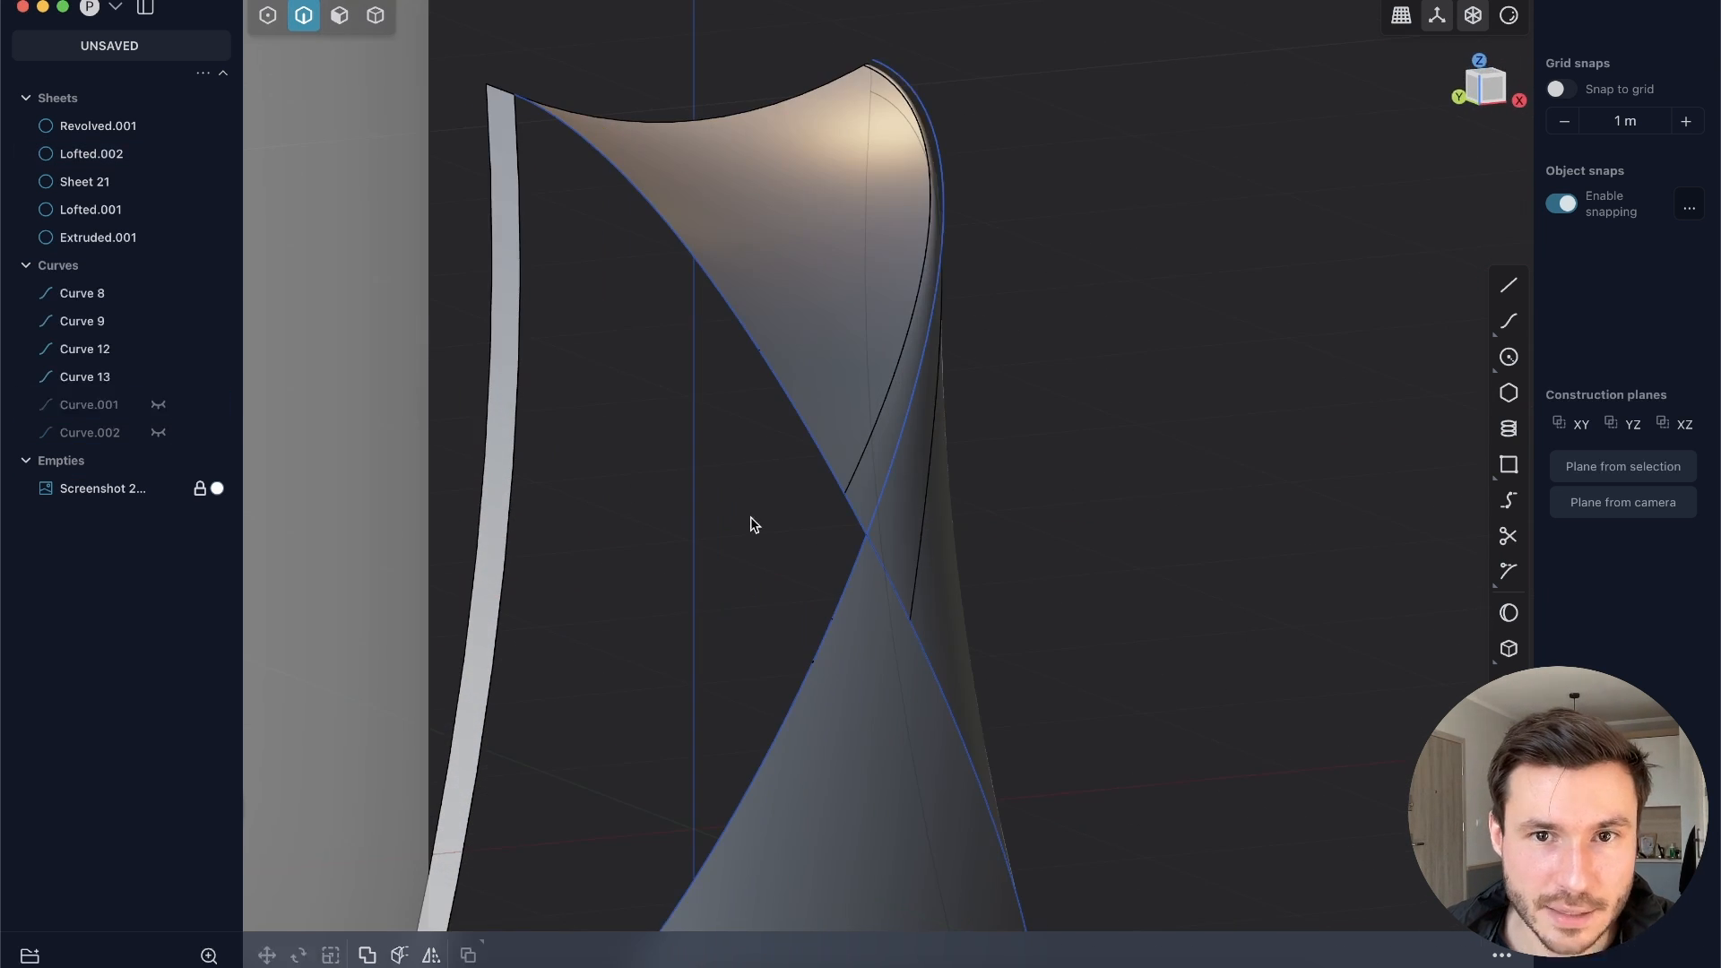
Step: Loft a side surface between Curve 8 and Curve 13, guided along the extruded strip's edge
middle_drag(857, 404, 787, 551)
click(792, 392)
click(794, 627)
middle_drag(795, 628, 744, 348)
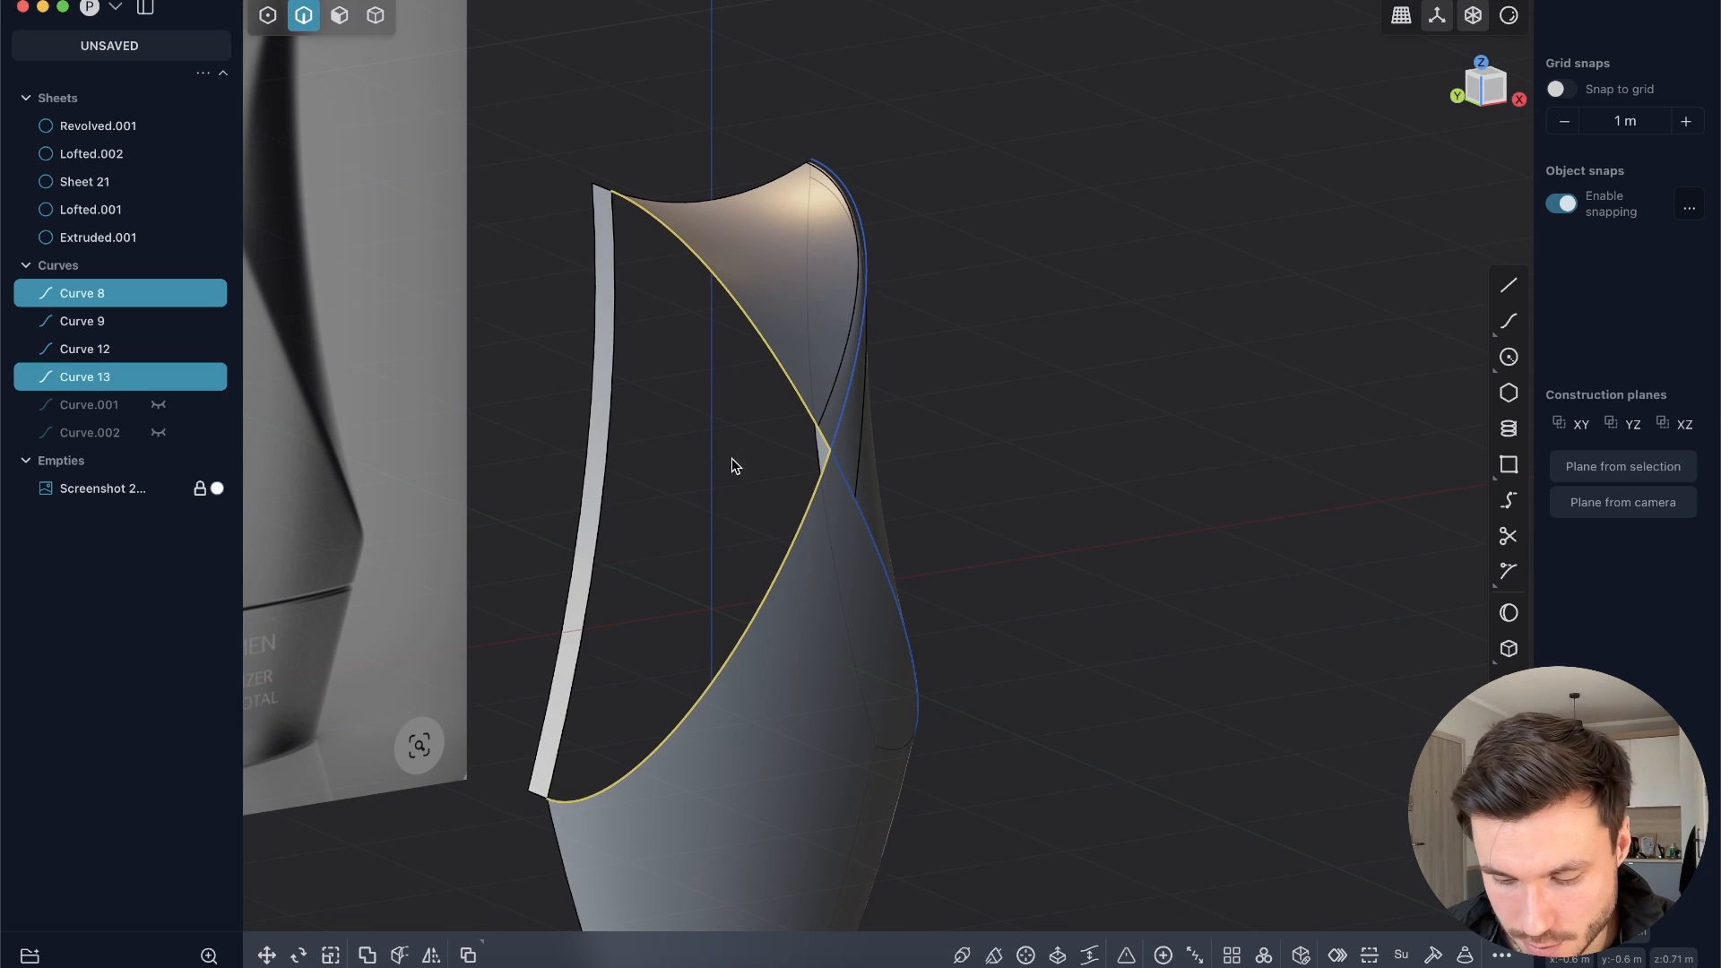
key(l)
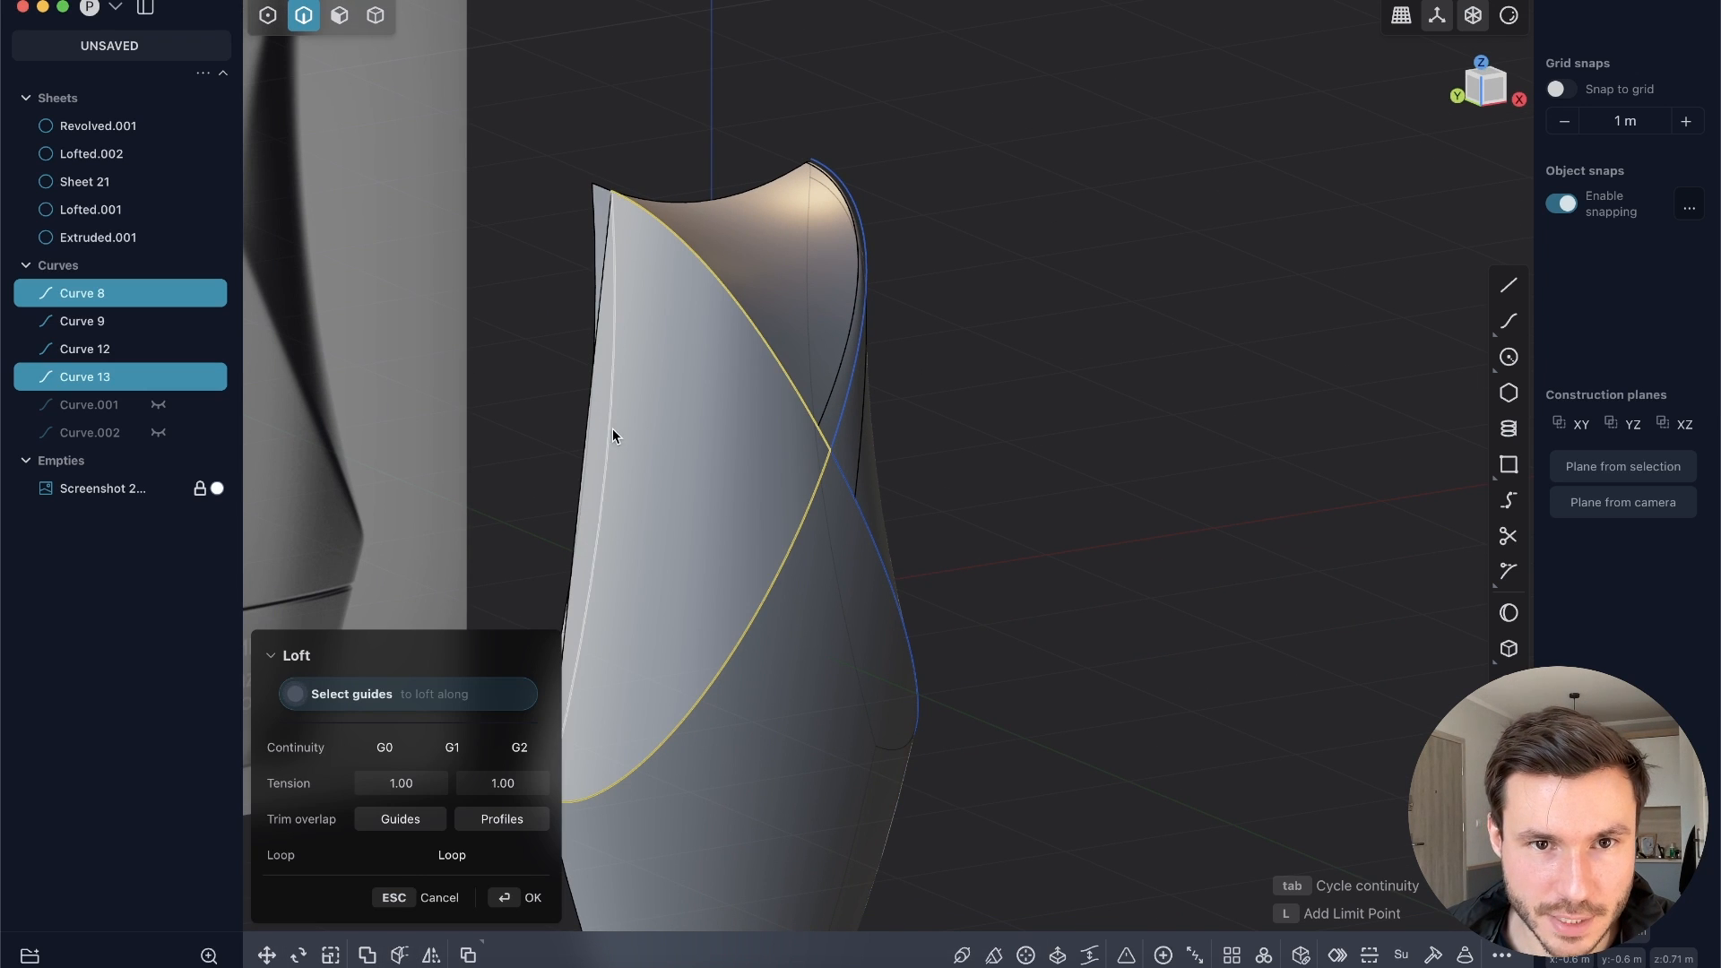
middle_drag(621, 375, 739, 353)
click(531, 899)
Step: Delete the extruded guide strip beside the lofted left side surface
middle_drag(618, 466, 771, 502)
click(869, 340)
key(5)
click(526, 310)
key(x)
scroll(731, 345, up, 2)
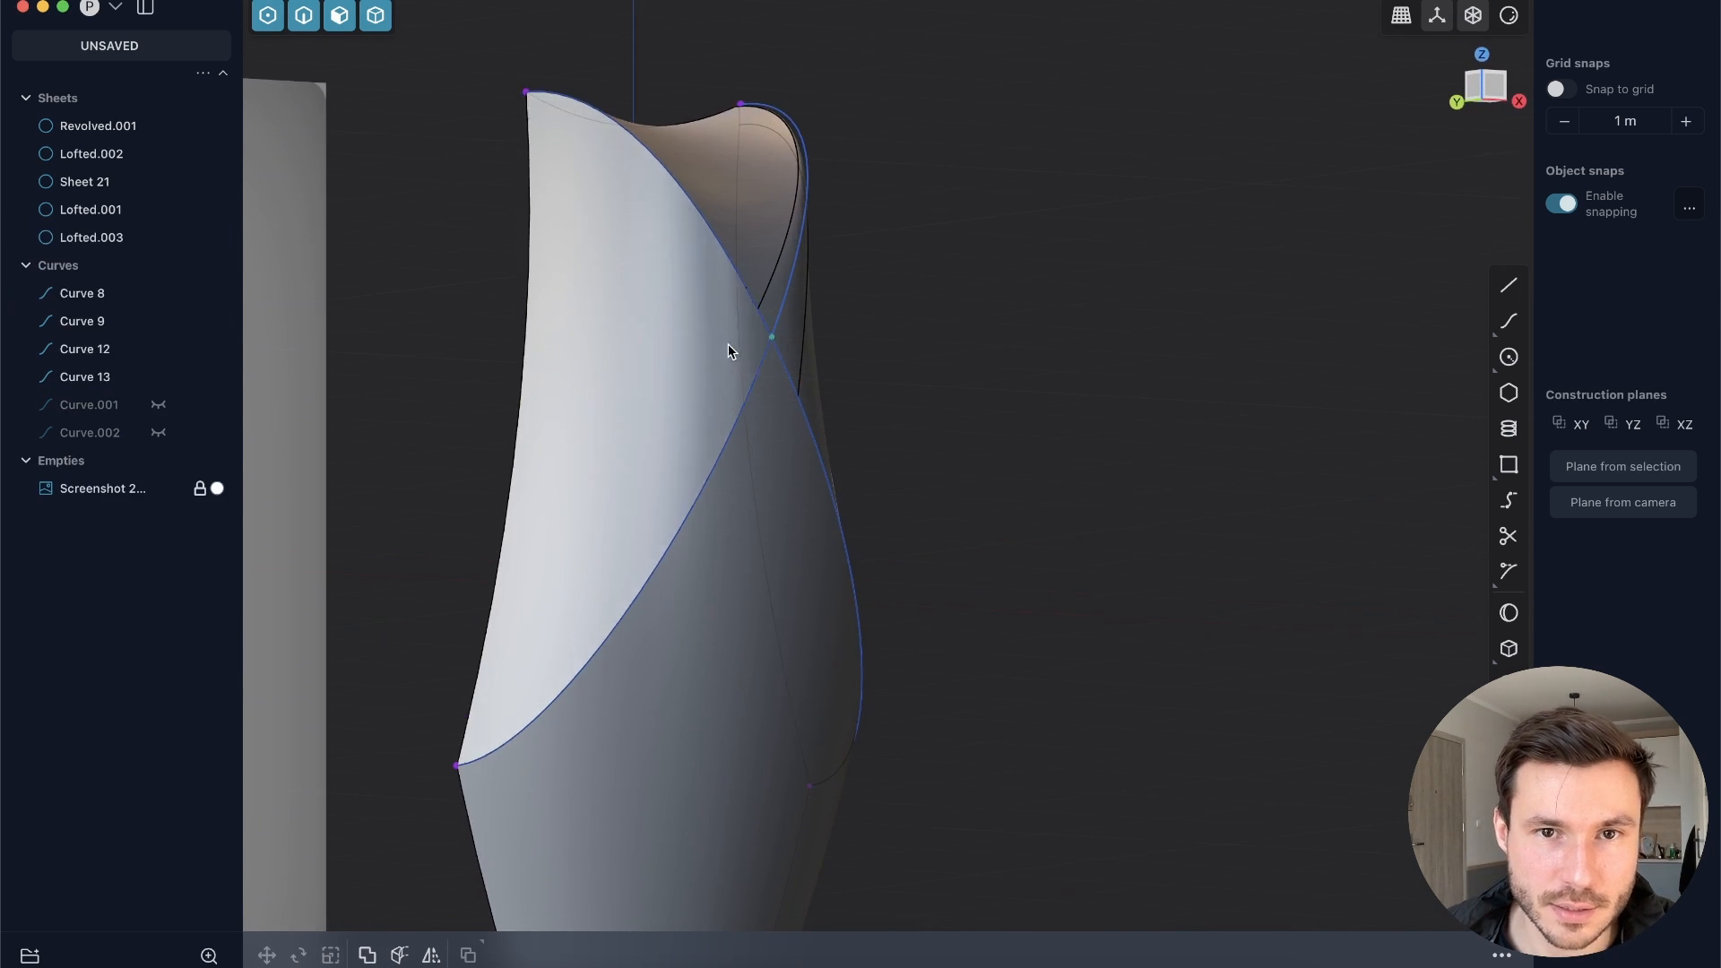
Step: Hide the crease curves from Curve 8 through Curve 13
middle_drag(739, 344, 690, 355)
click(105, 294)
shift+click(85, 377)
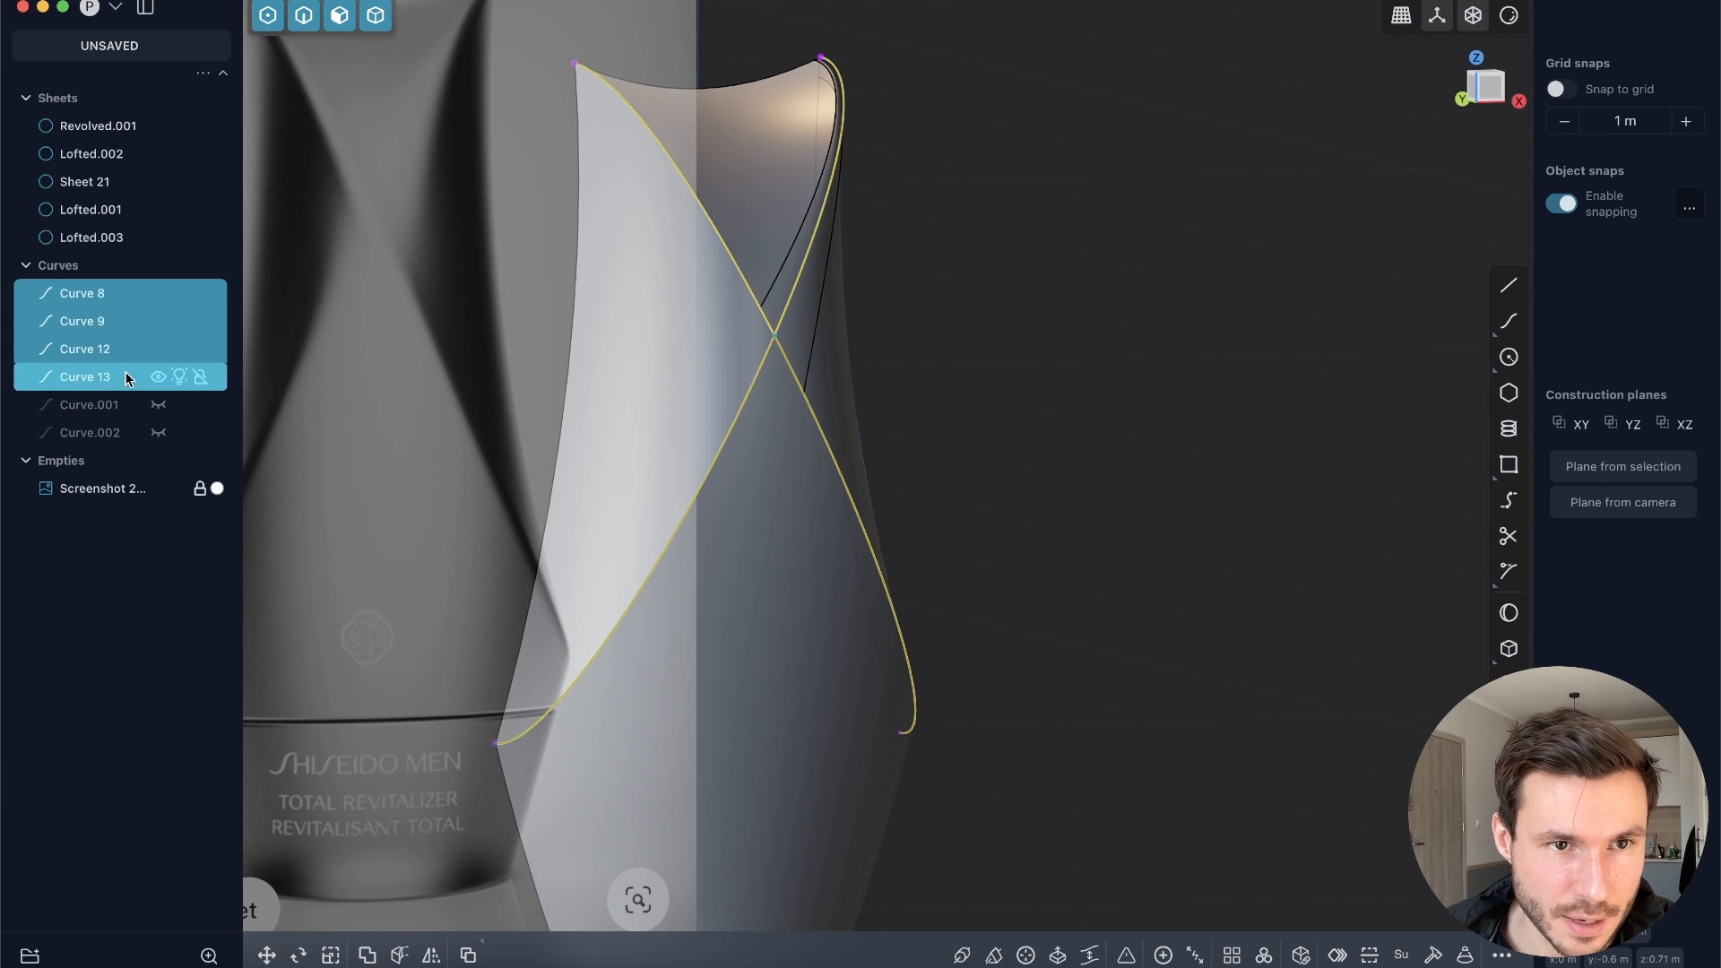
key(h)
Step: Draw a three-point curve in the front view just inside the lower-left crease, from beyond the wide corner to past the crossing point
middle_drag(750, 365, 820, 340)
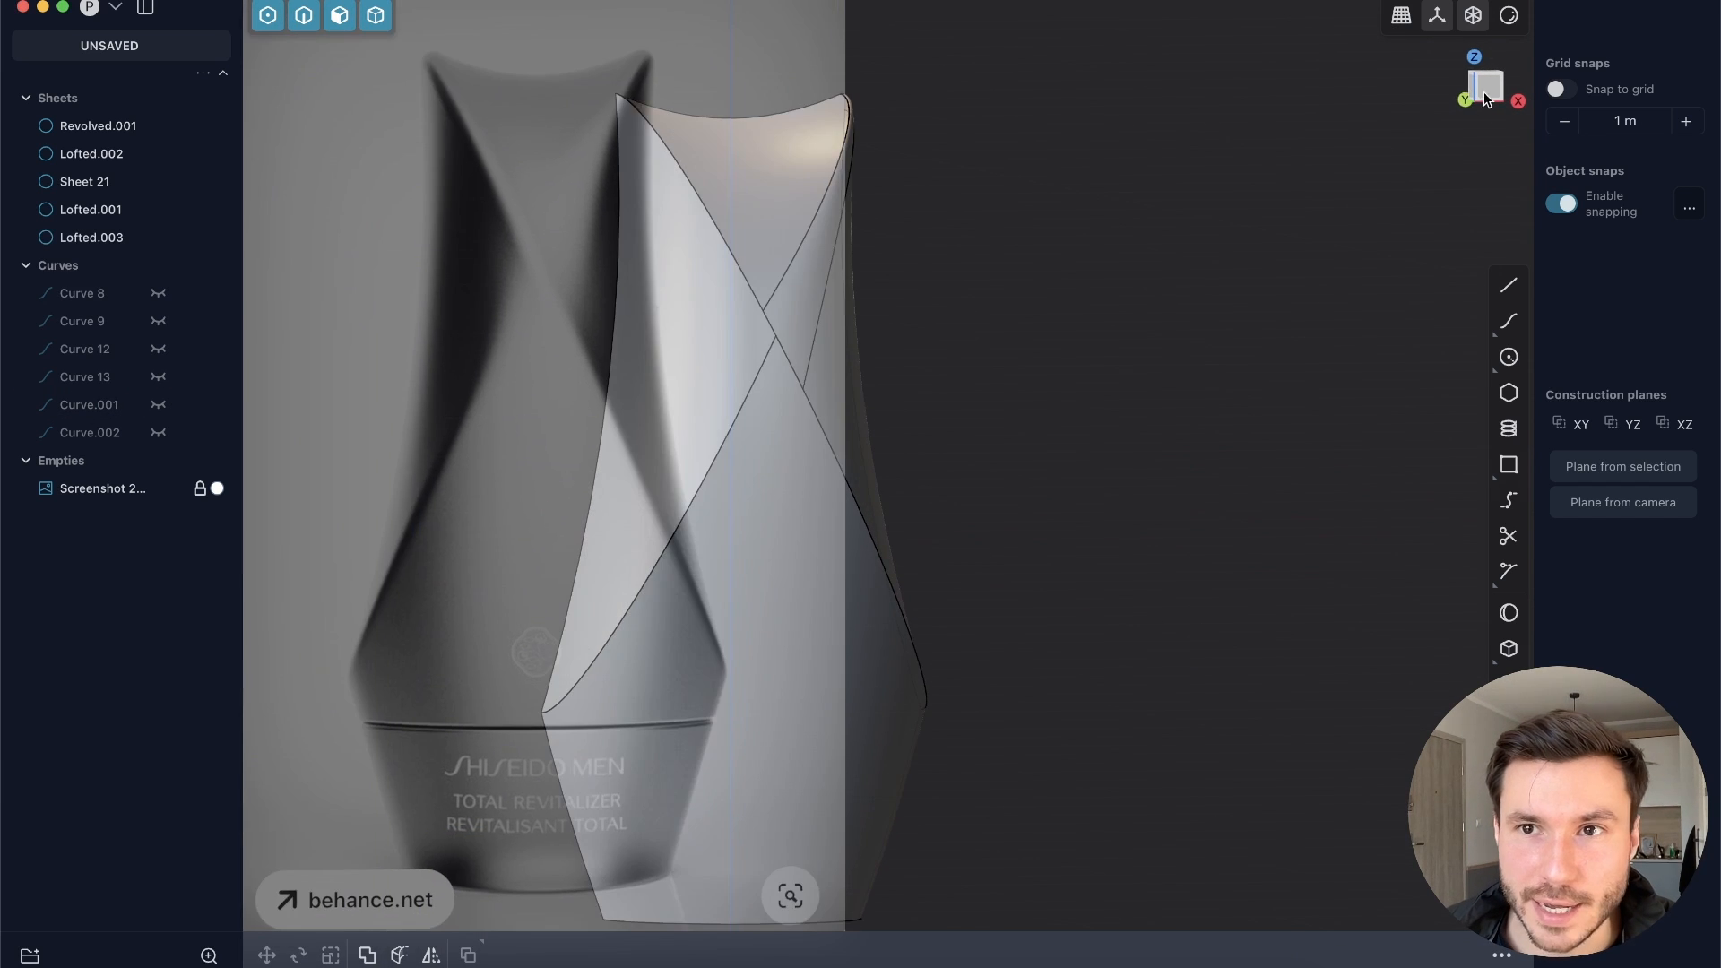
click(1484, 102)
scroll(768, 445, up, 5)
scroll(715, 498, down, 3)
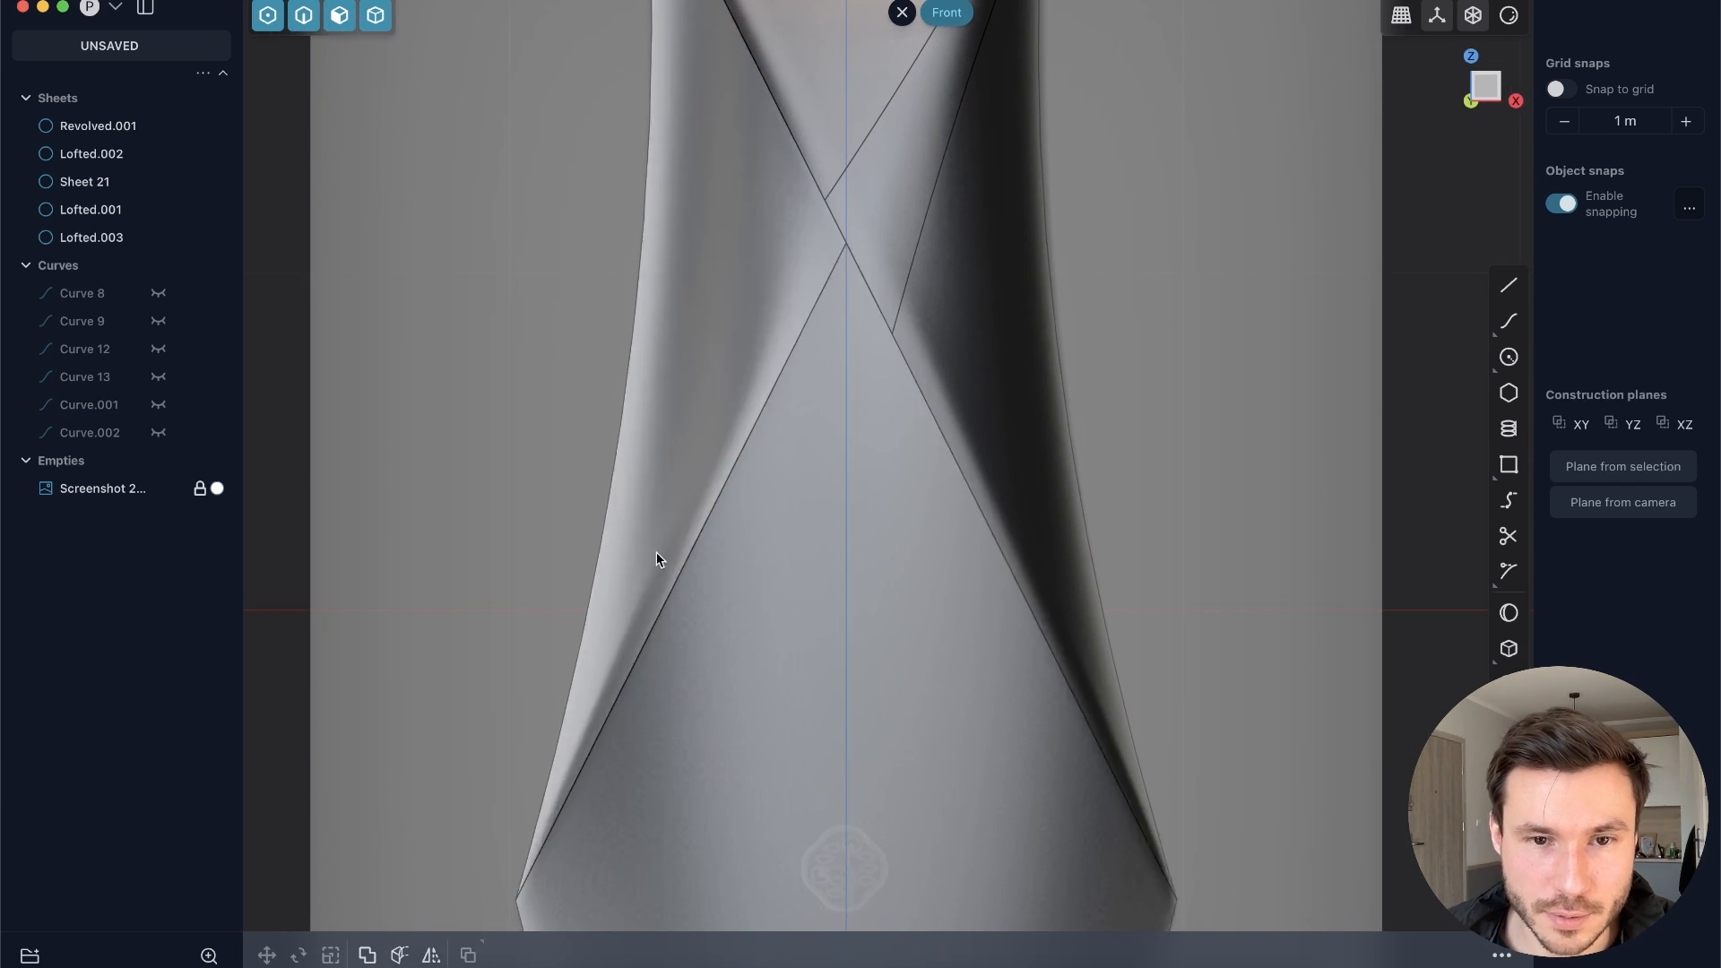
key(k)
scroll(561, 744, up, 3)
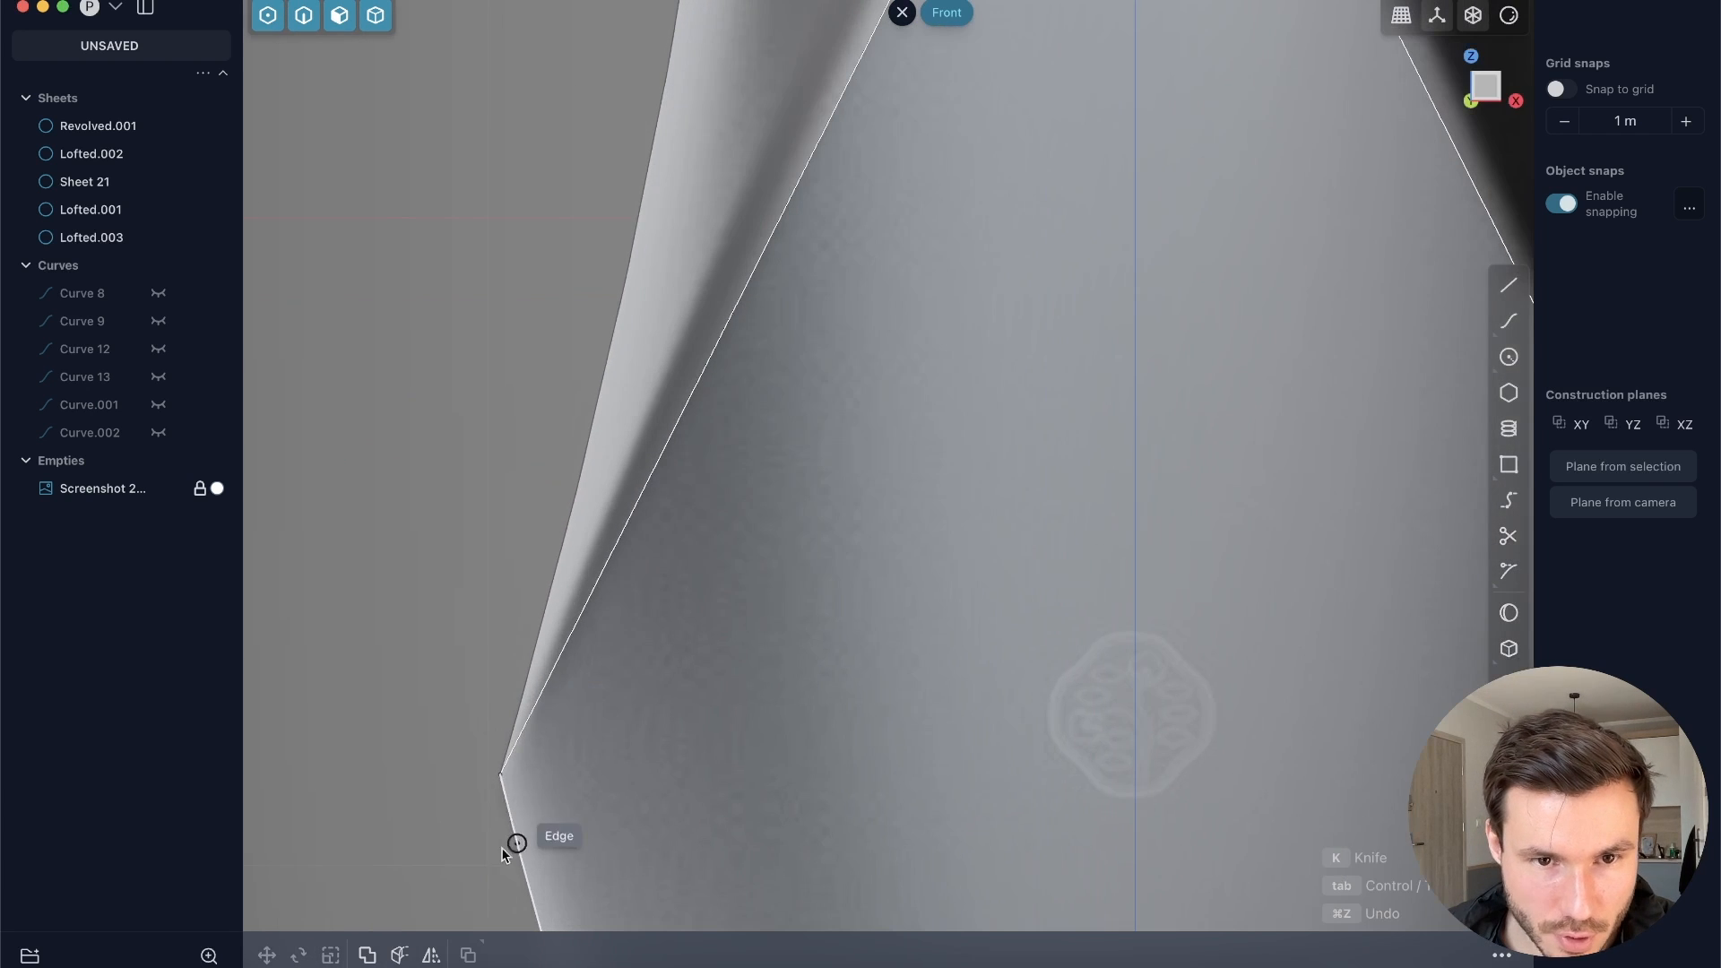
click(491, 799)
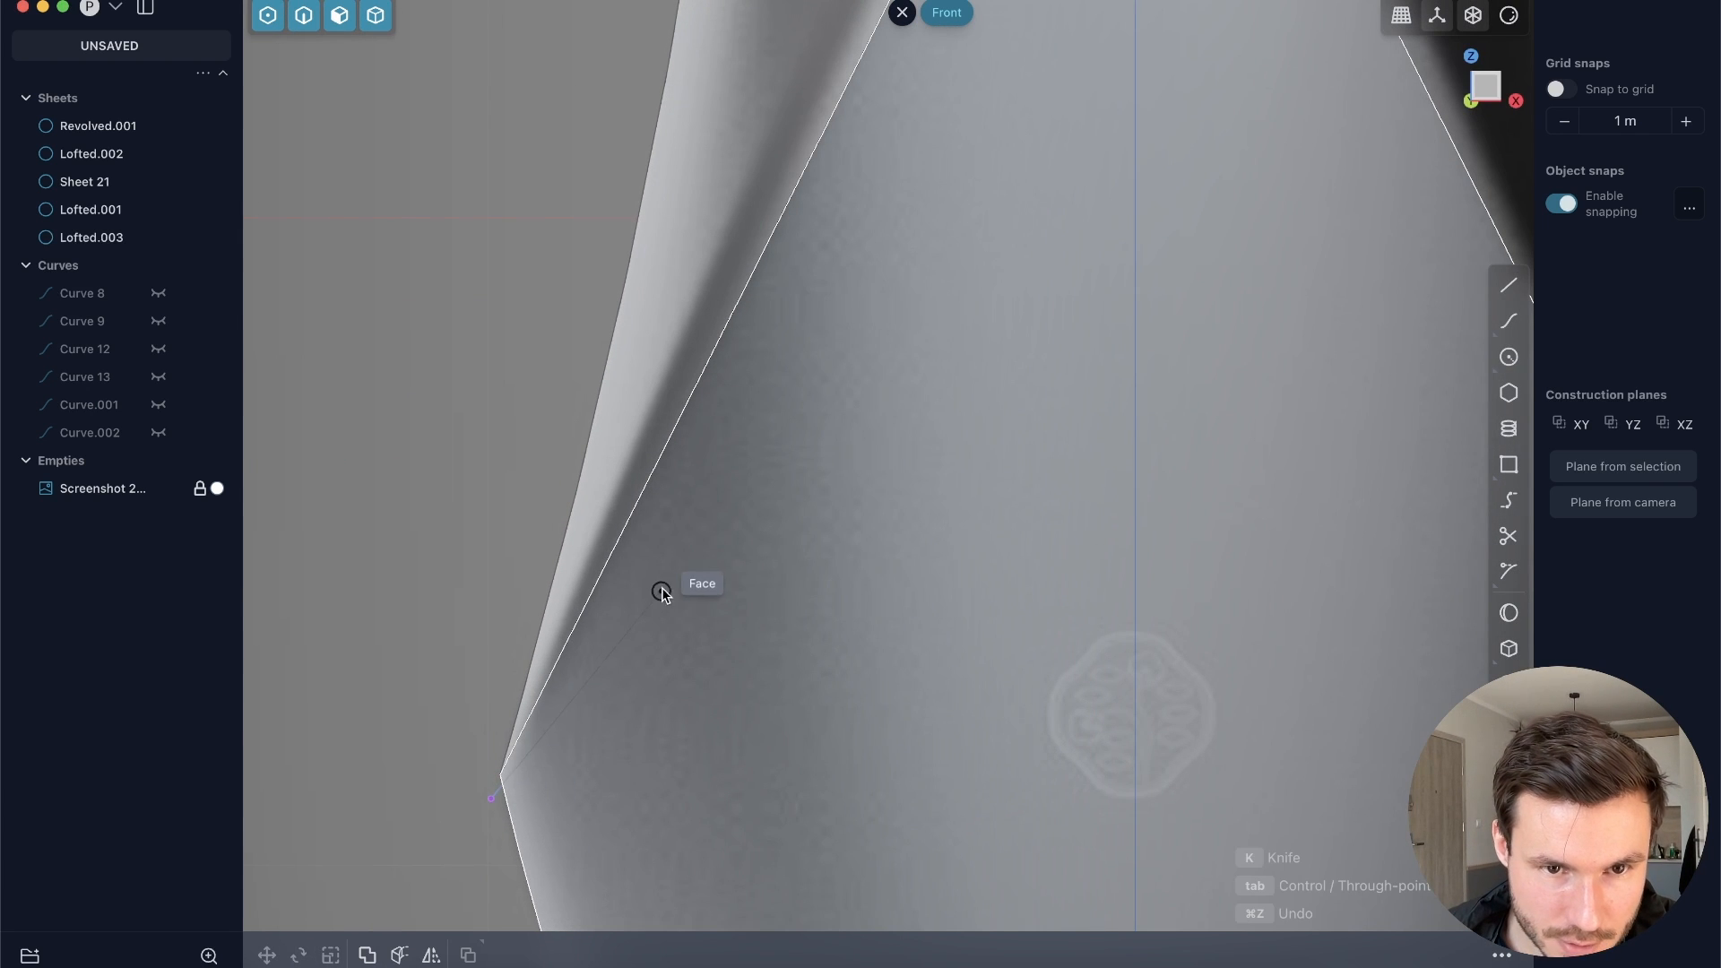
shift+middle_drag(796, 353, 667, 819)
click(803, 486)
shift+middle_drag(952, 298, 788, 687)
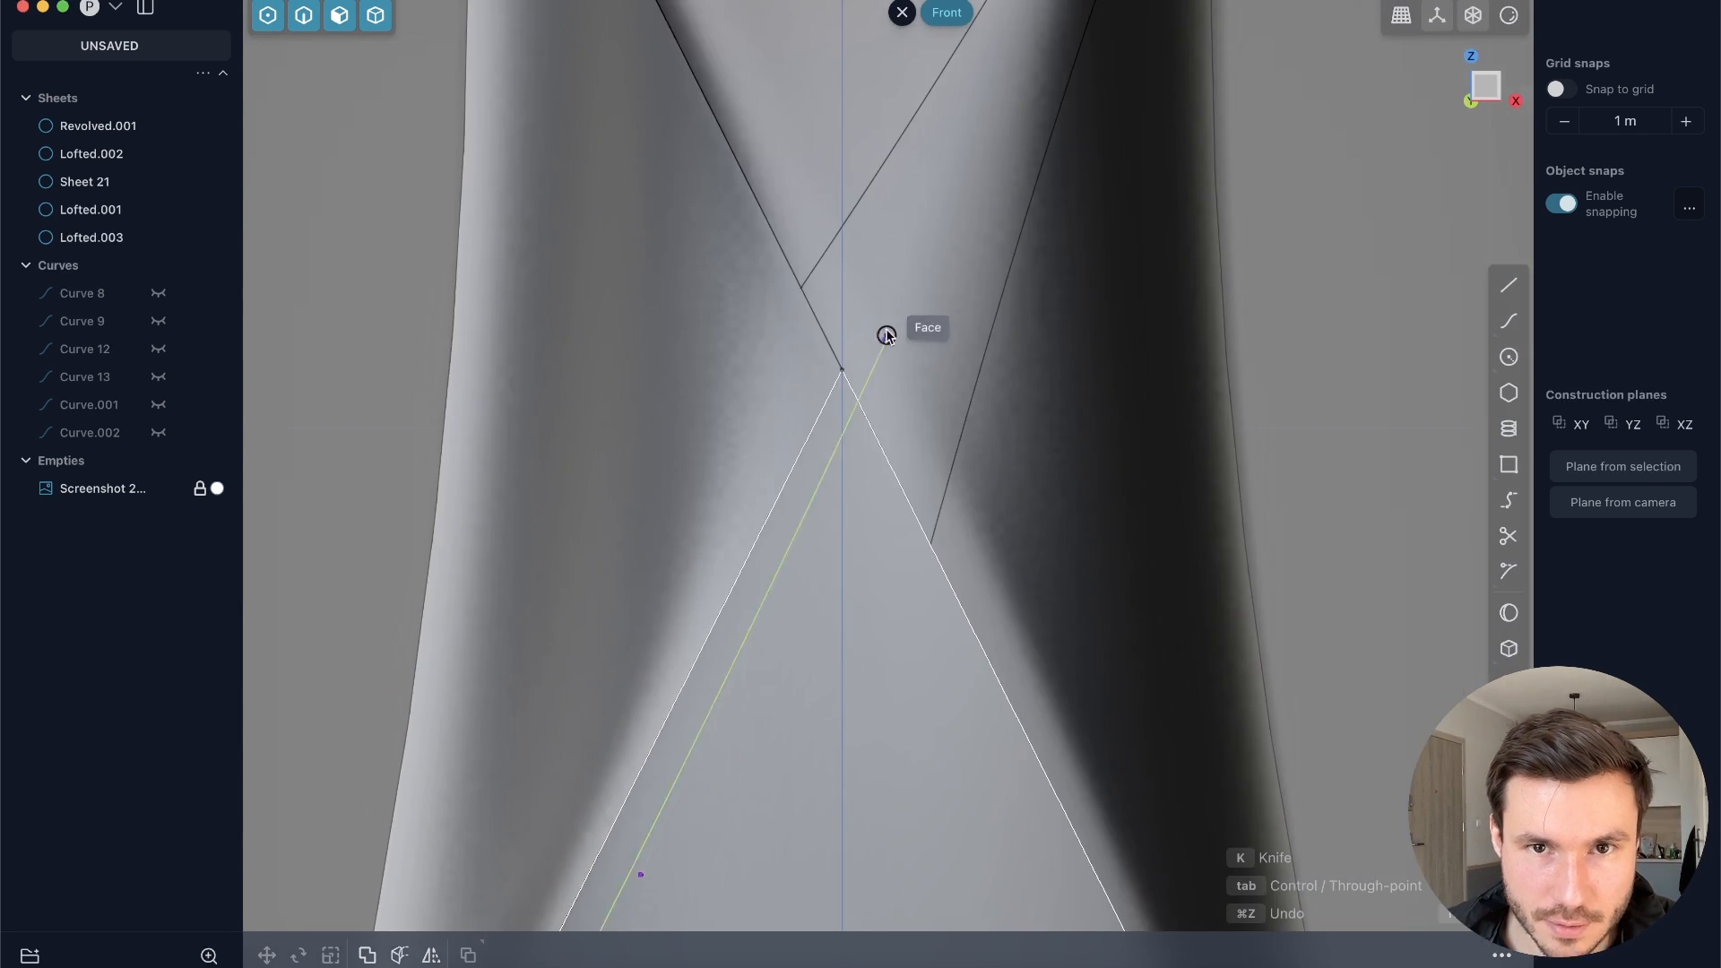
click(897, 351)
key(Return)
Step: Nudge the new curve's middle control point slightly toward the lower-left crease edge
scroll(833, 472, down, 5)
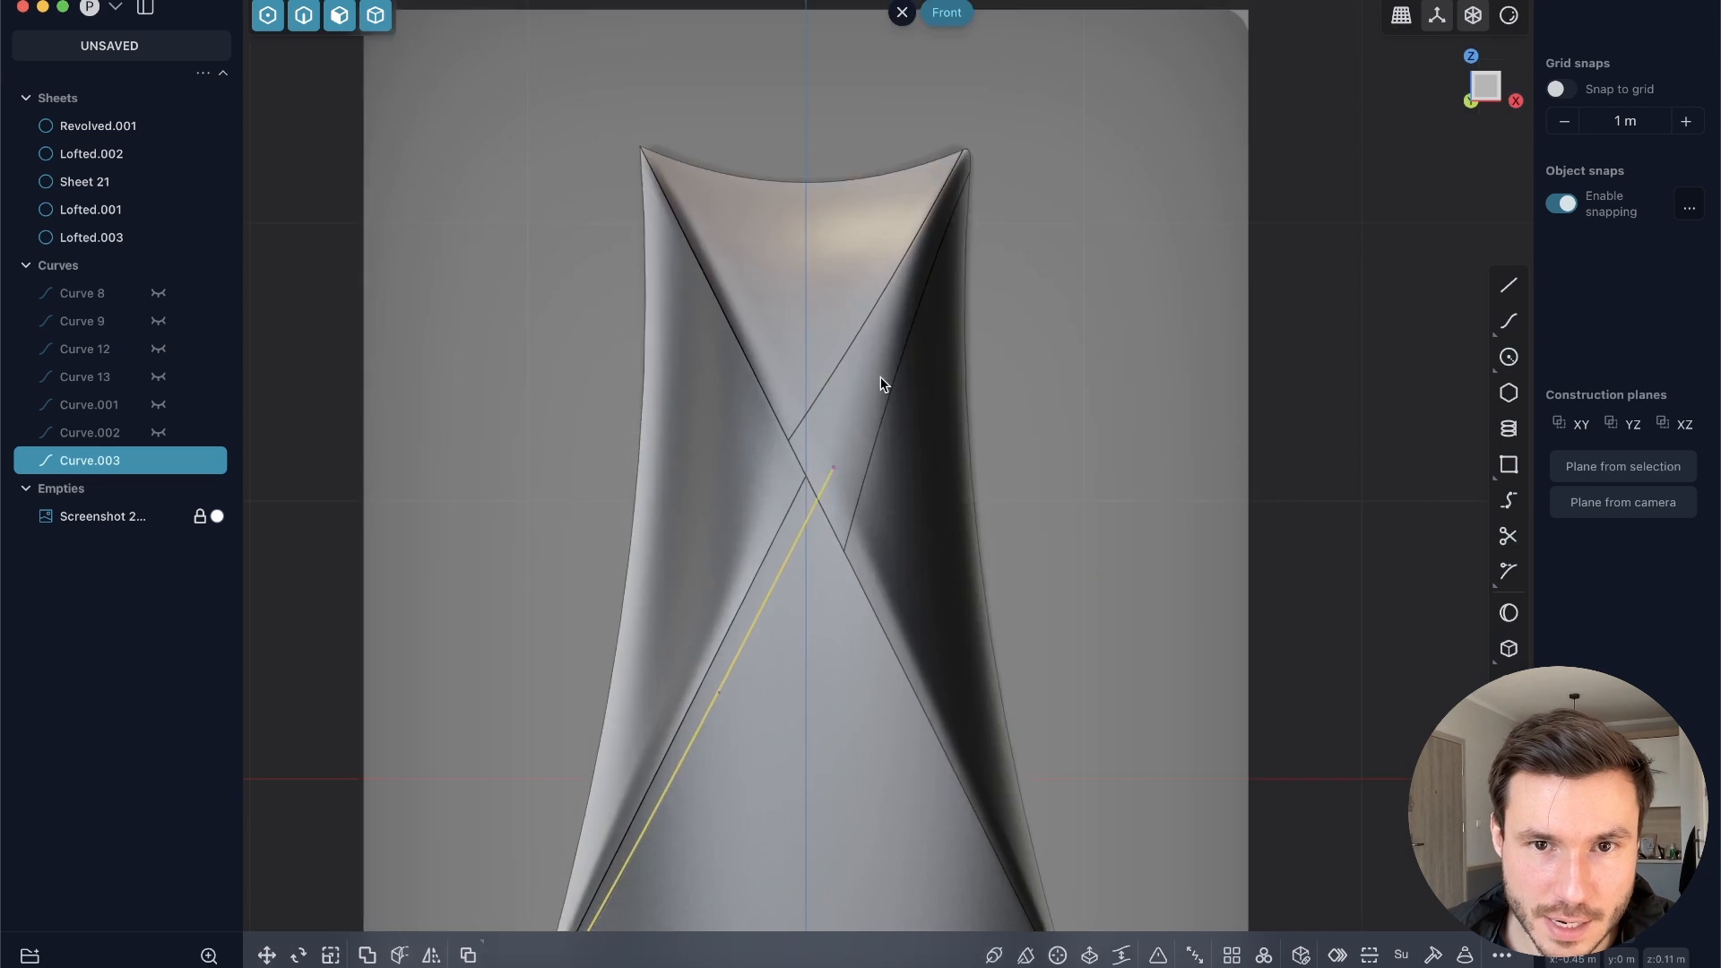
middle_drag(906, 249, 476, 396)
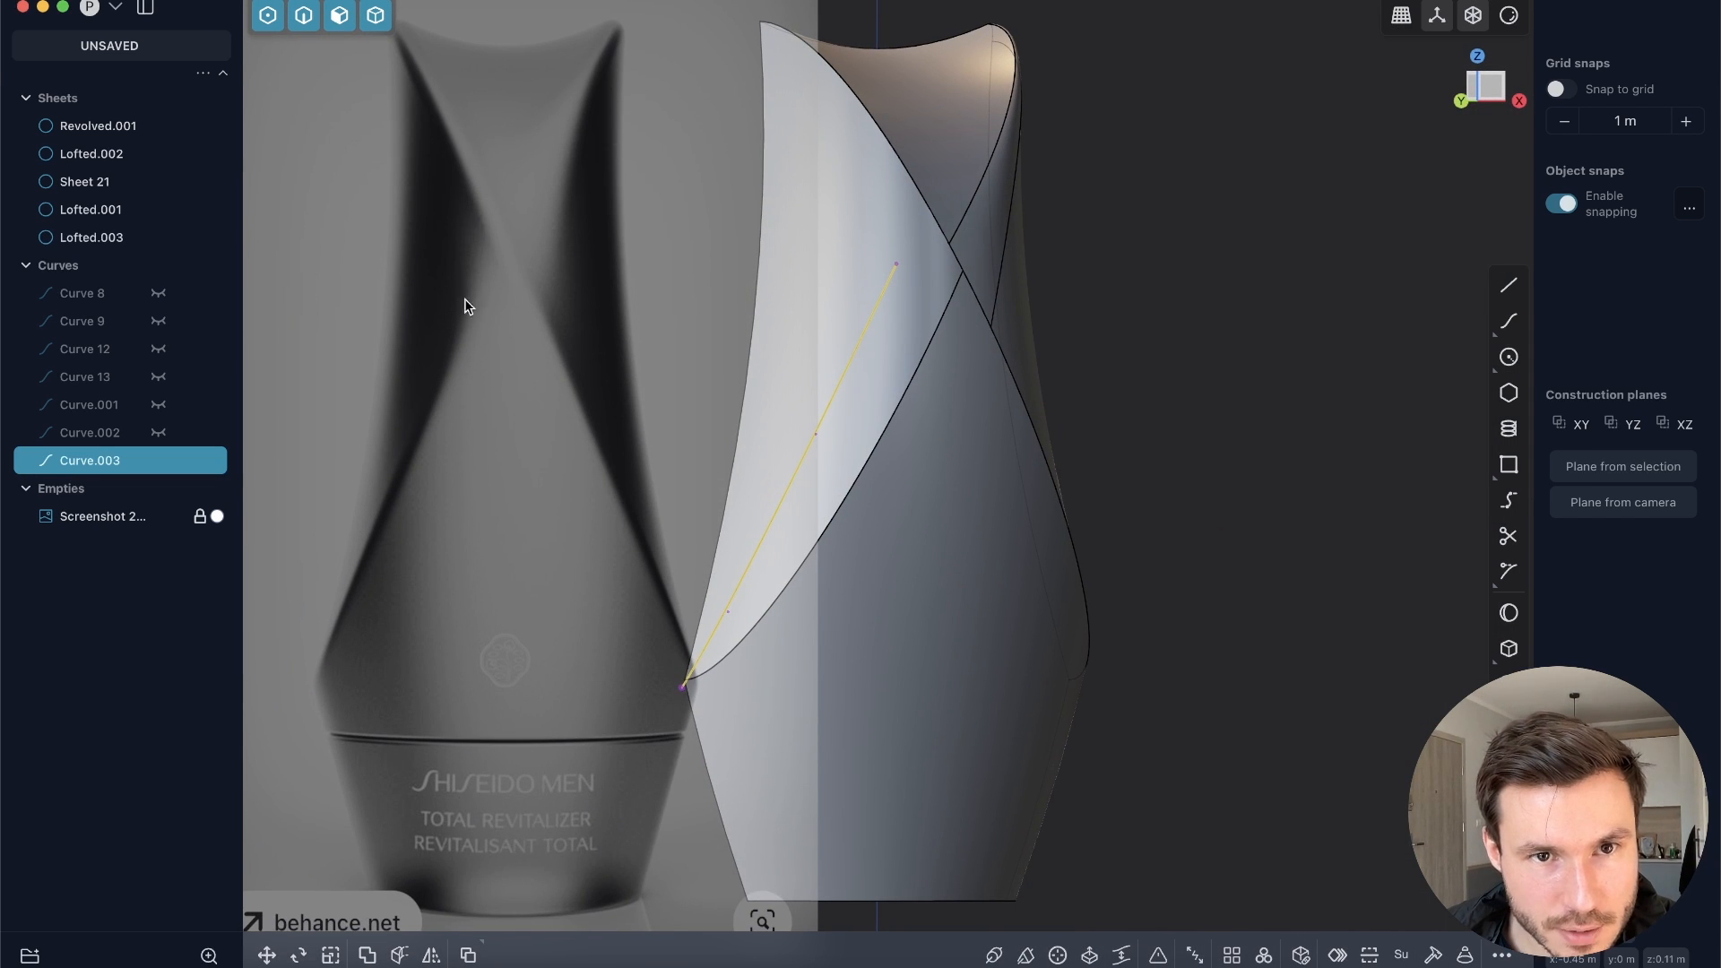
click(1496, 91)
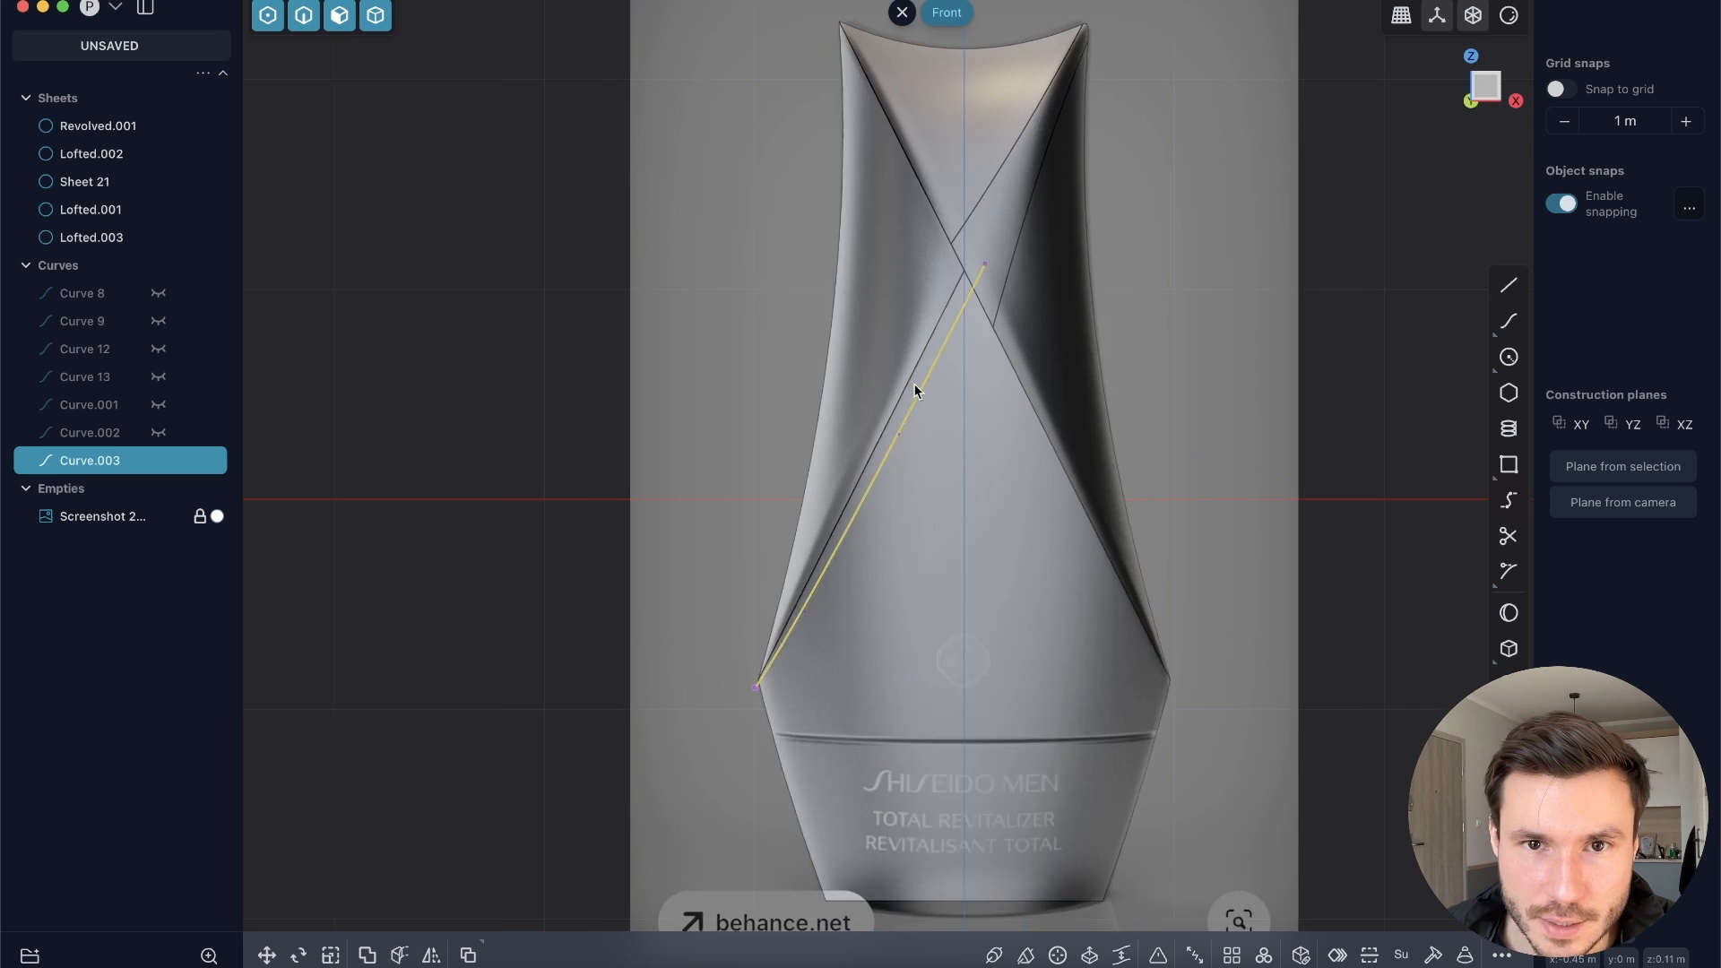
scroll(910, 394, up, 5)
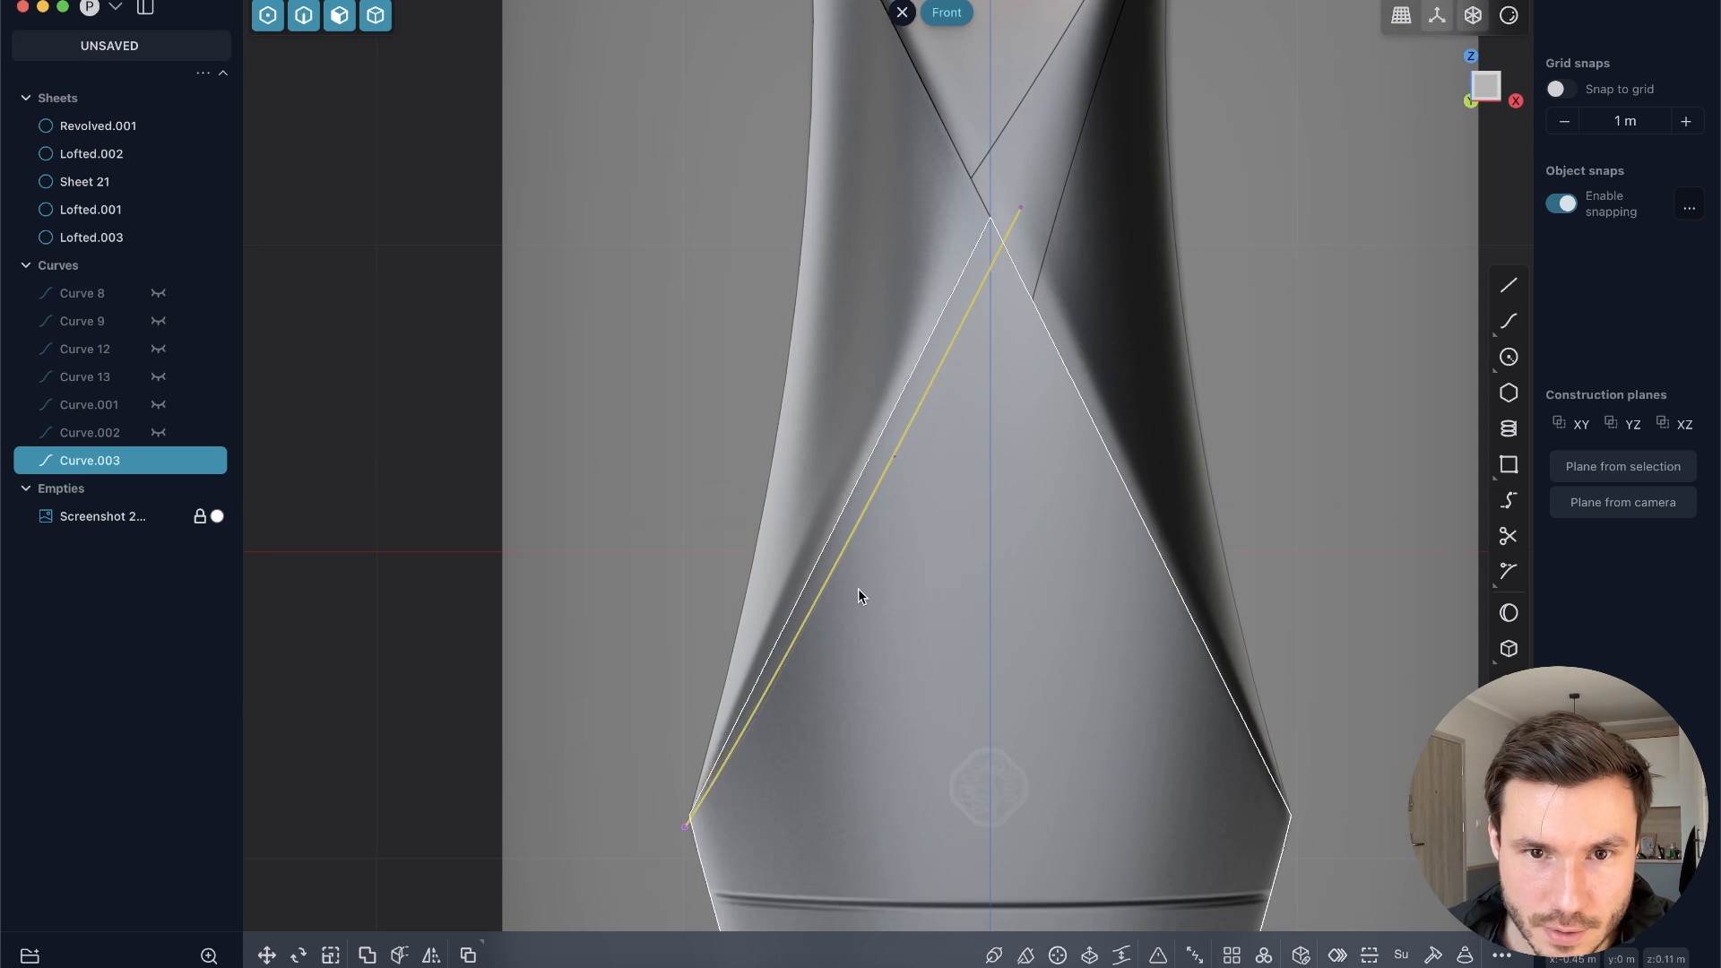
click(891, 435)
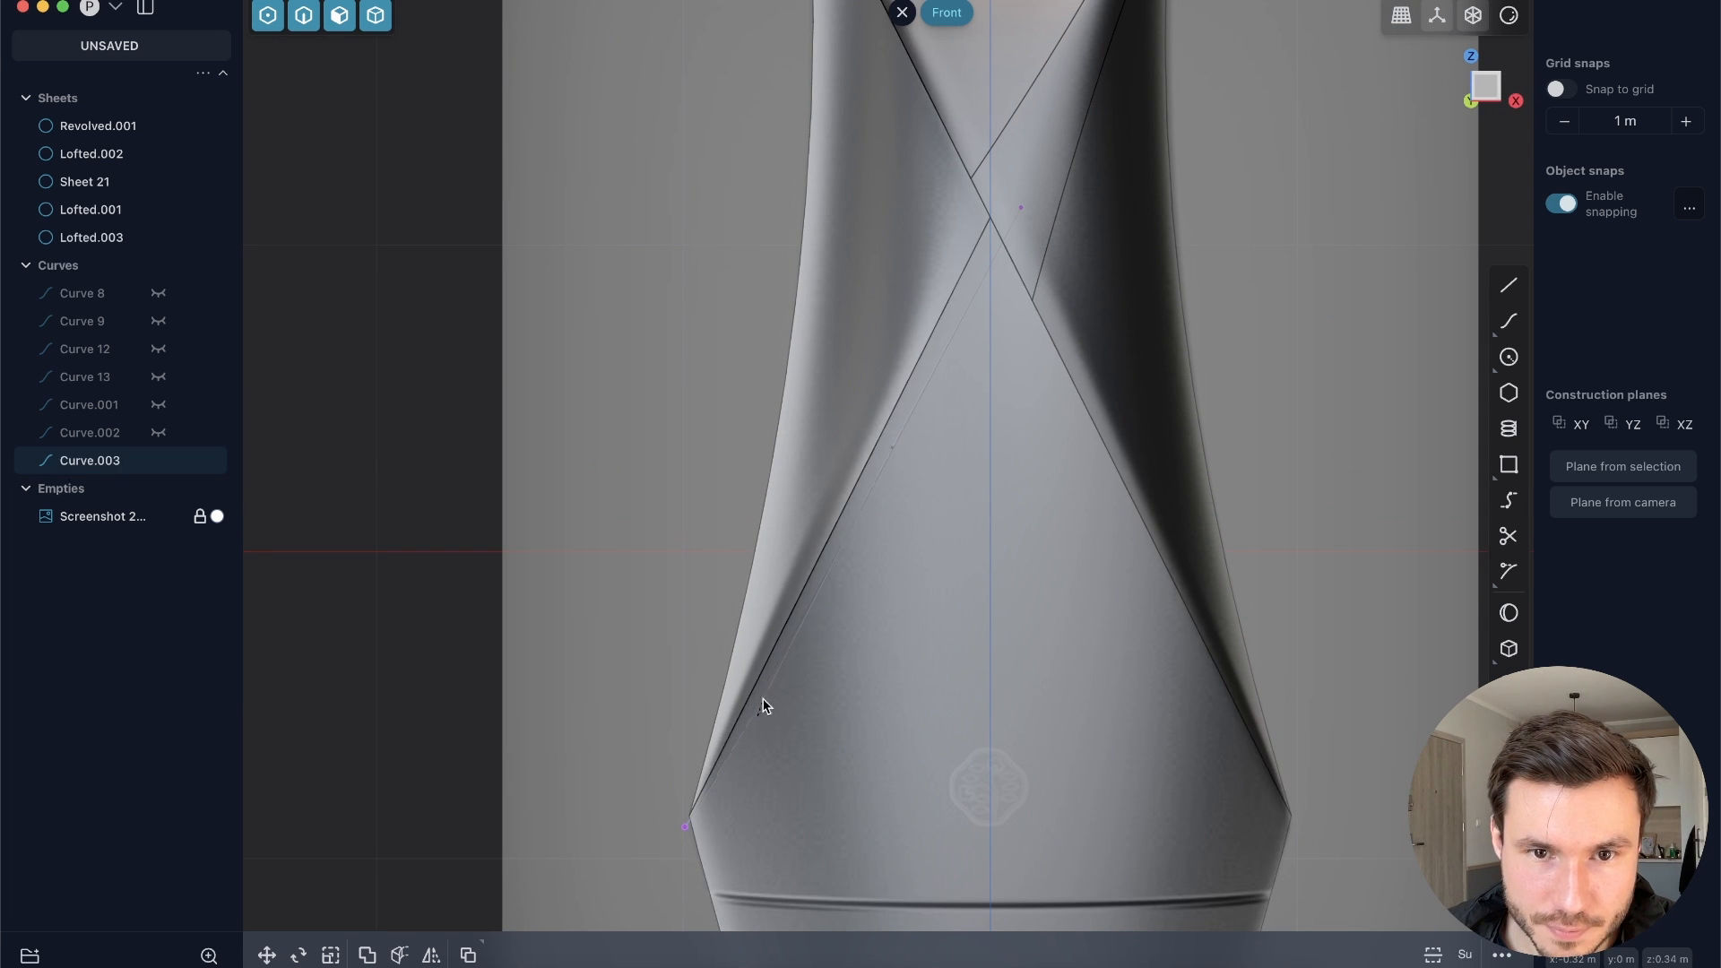
right_drag(848, 475, 803, 403)
scroll(801, 407, up, 6)
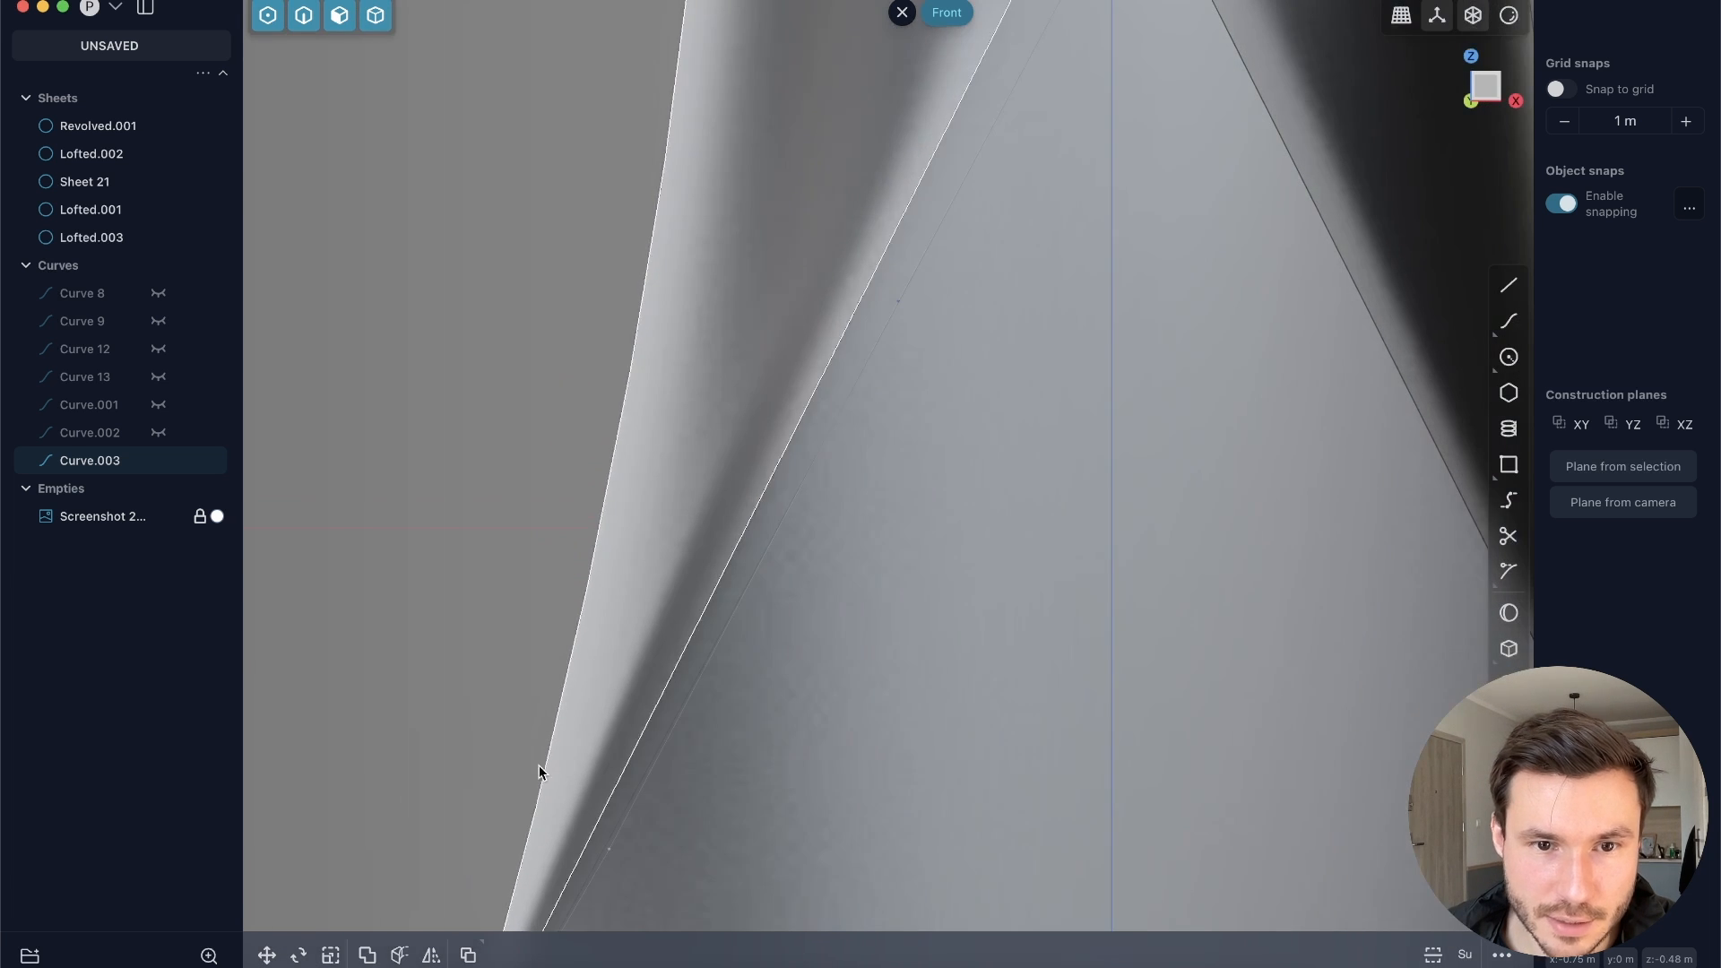
scroll(536, 762, down, 2)
scroll(592, 610, down, 3)
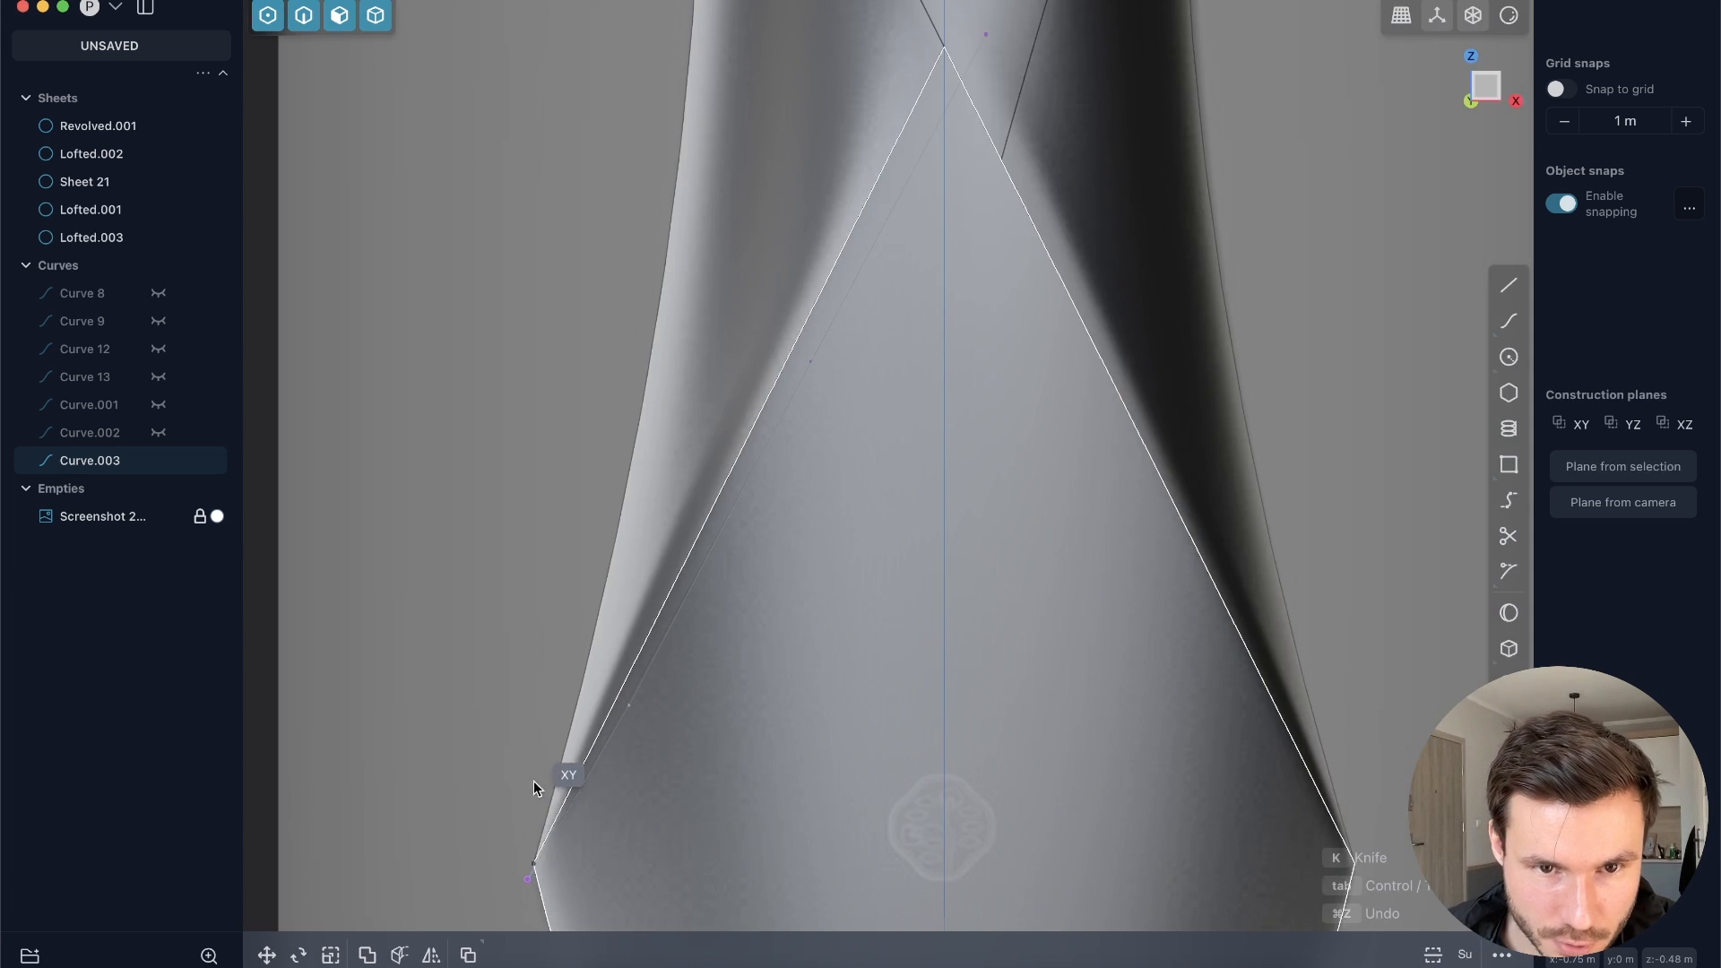
scroll(534, 782, up, 4)
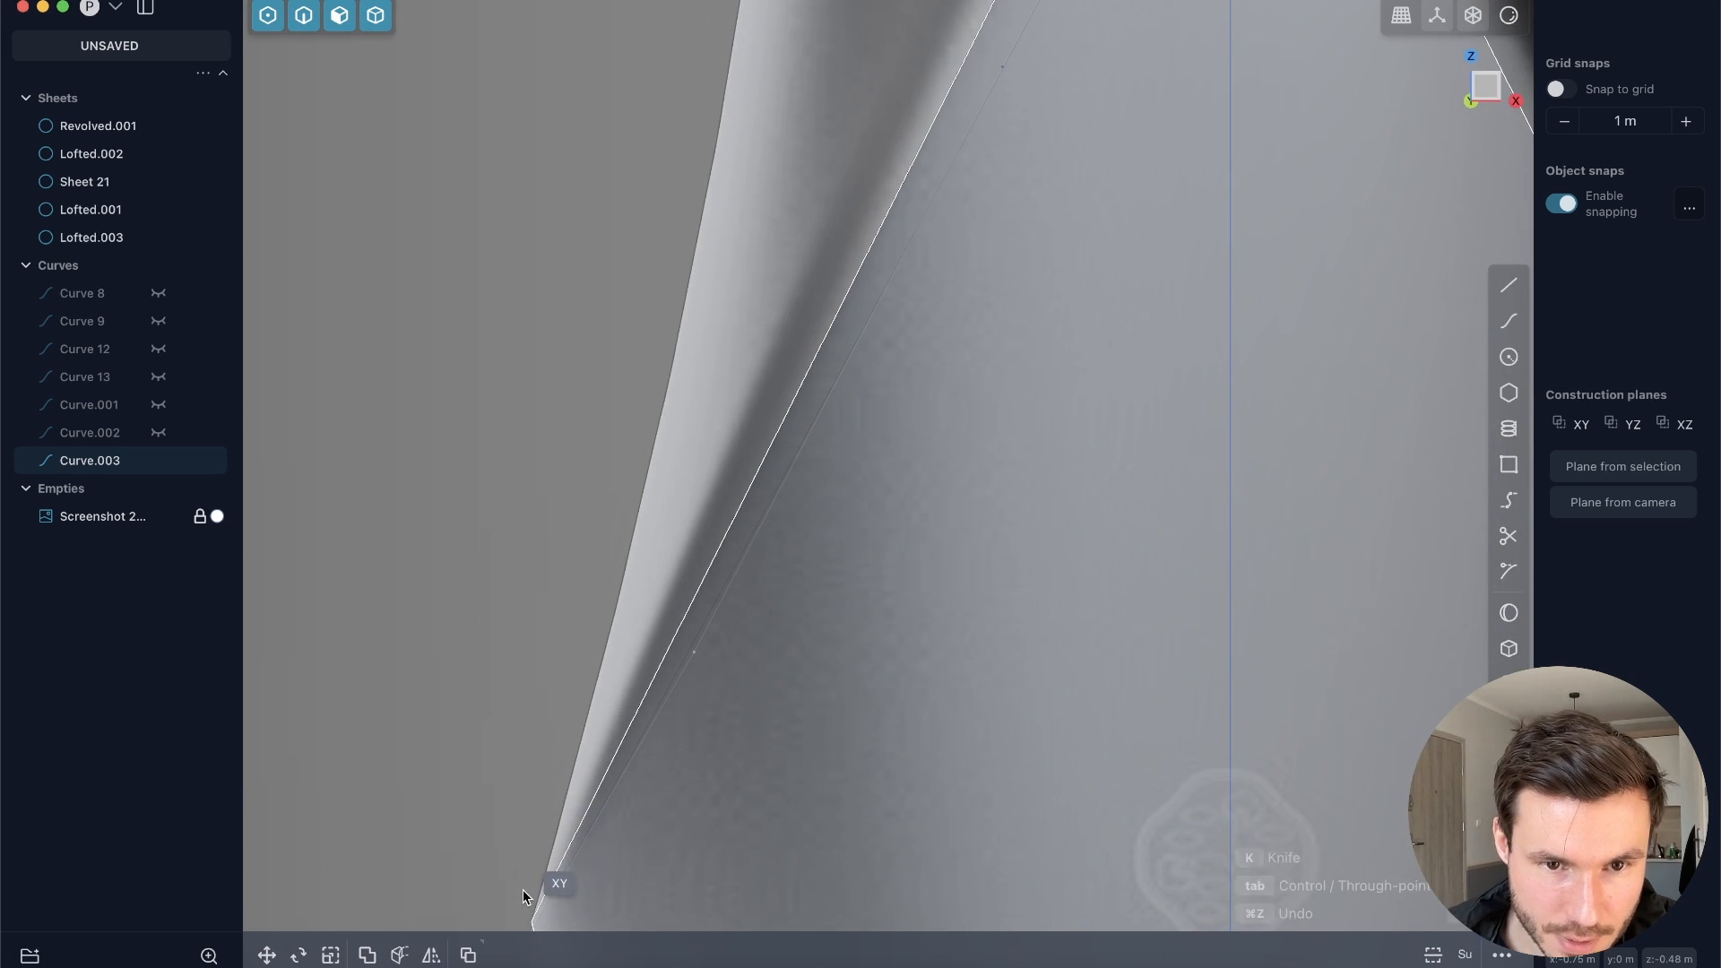
key(Escape)
right_drag(606, 701, 605, 504)
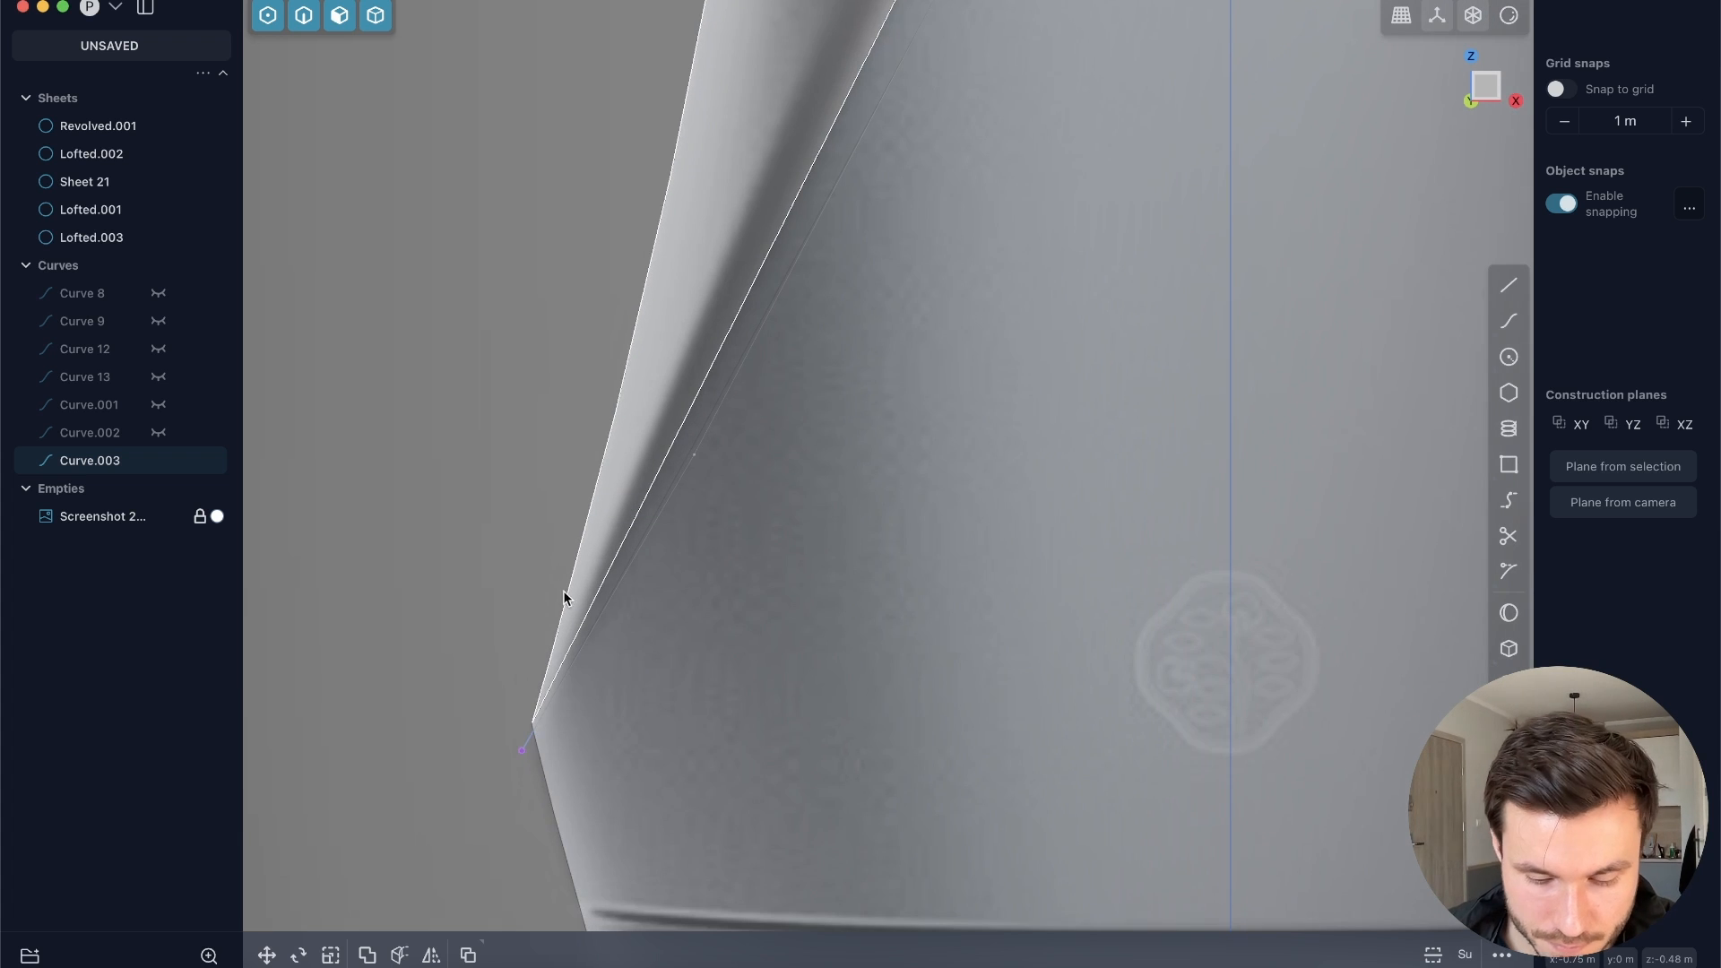
Step: Draw a five-point curve in the front view from outside the lower-left corner, bowing over the side surface past the upper crease
click(1480, 88)
key(shift+a)
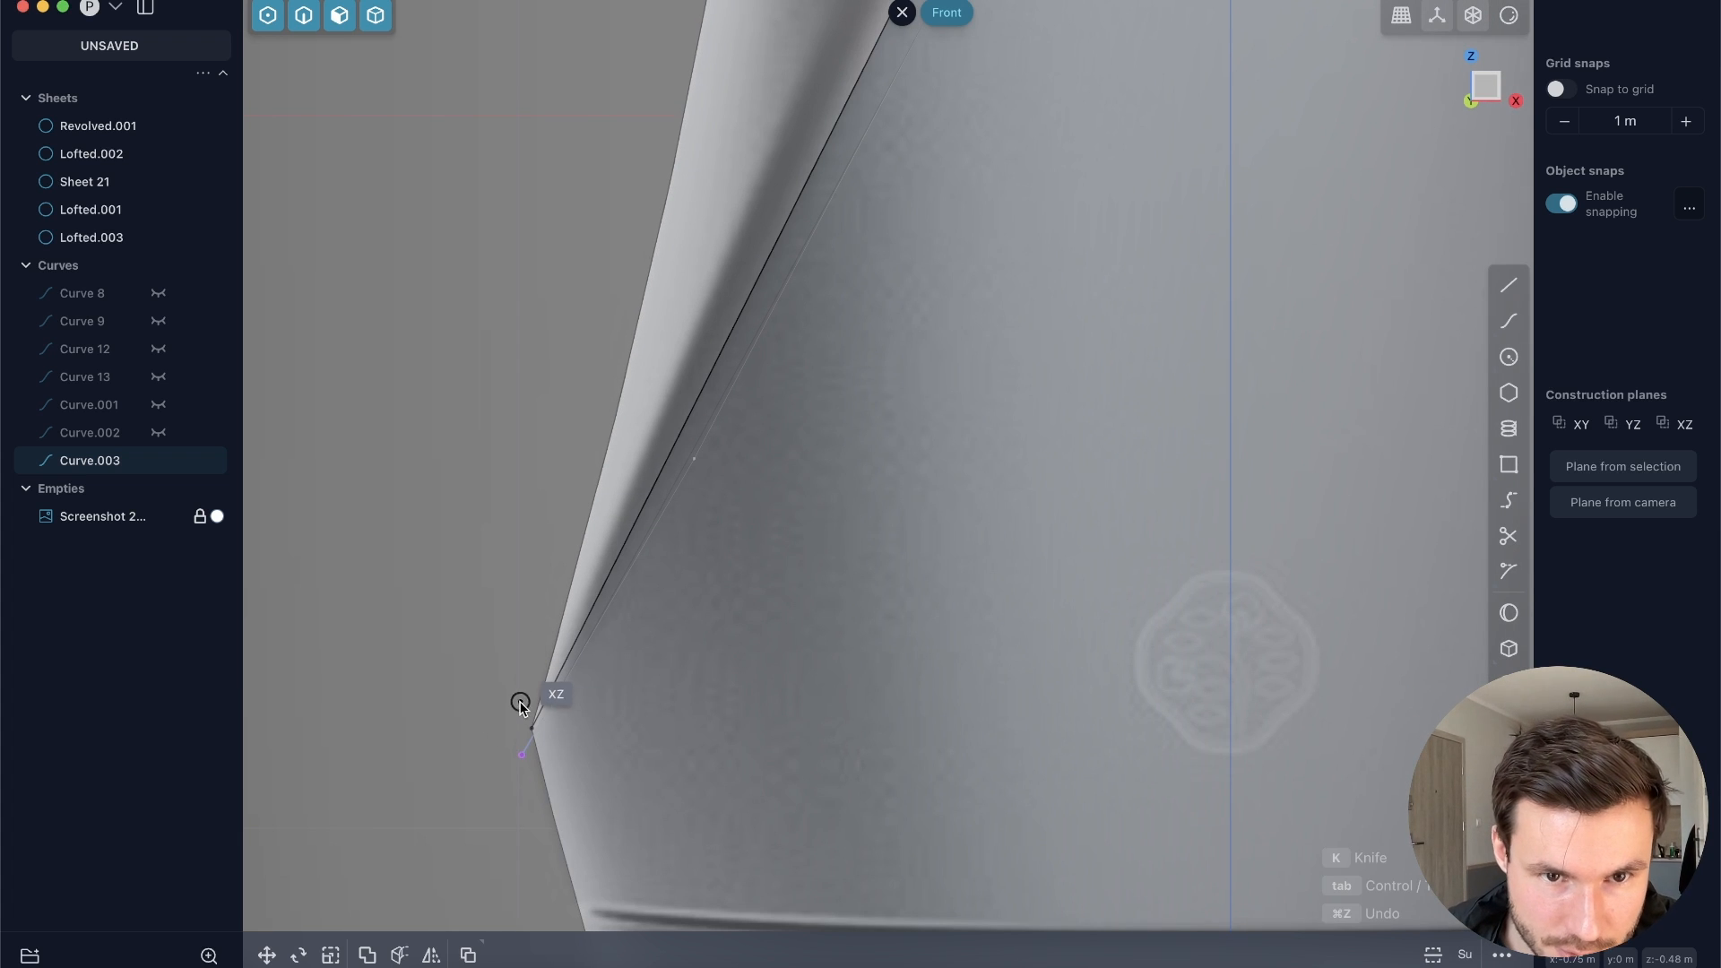
click(520, 706)
click(684, 371)
scroll(788, 224, down, 5)
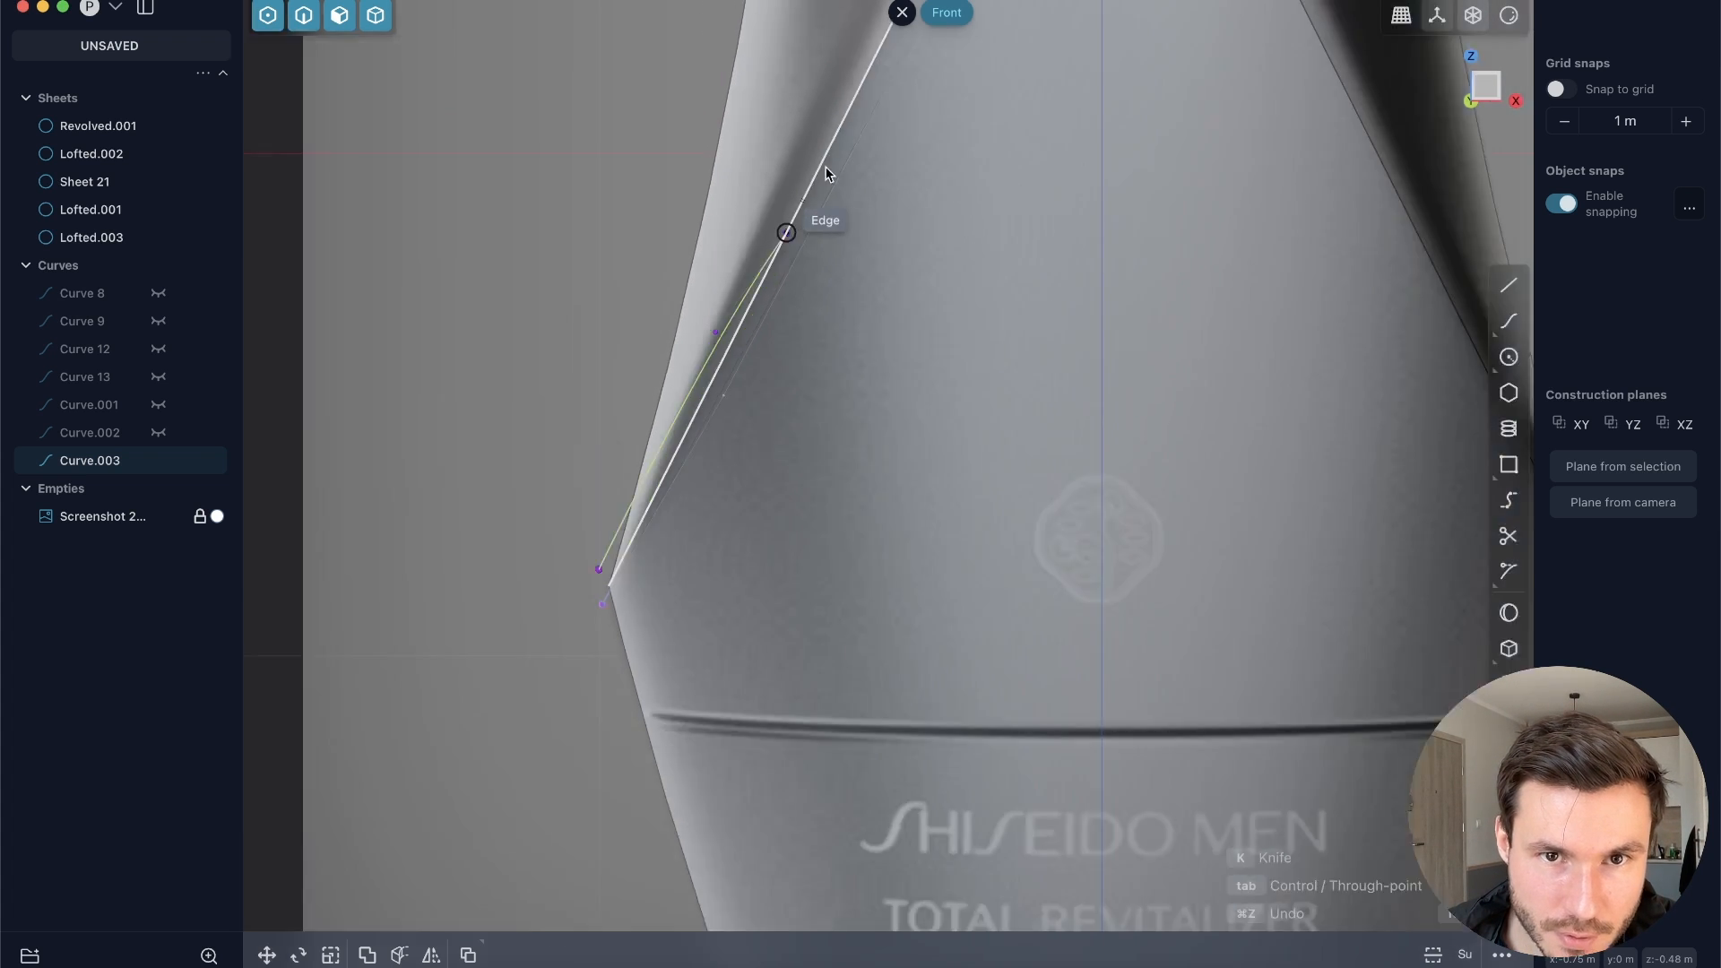
right_drag(788, 230, 668, 609)
click(713, 431)
click(799, 208)
click(799, 55)
key(Return)
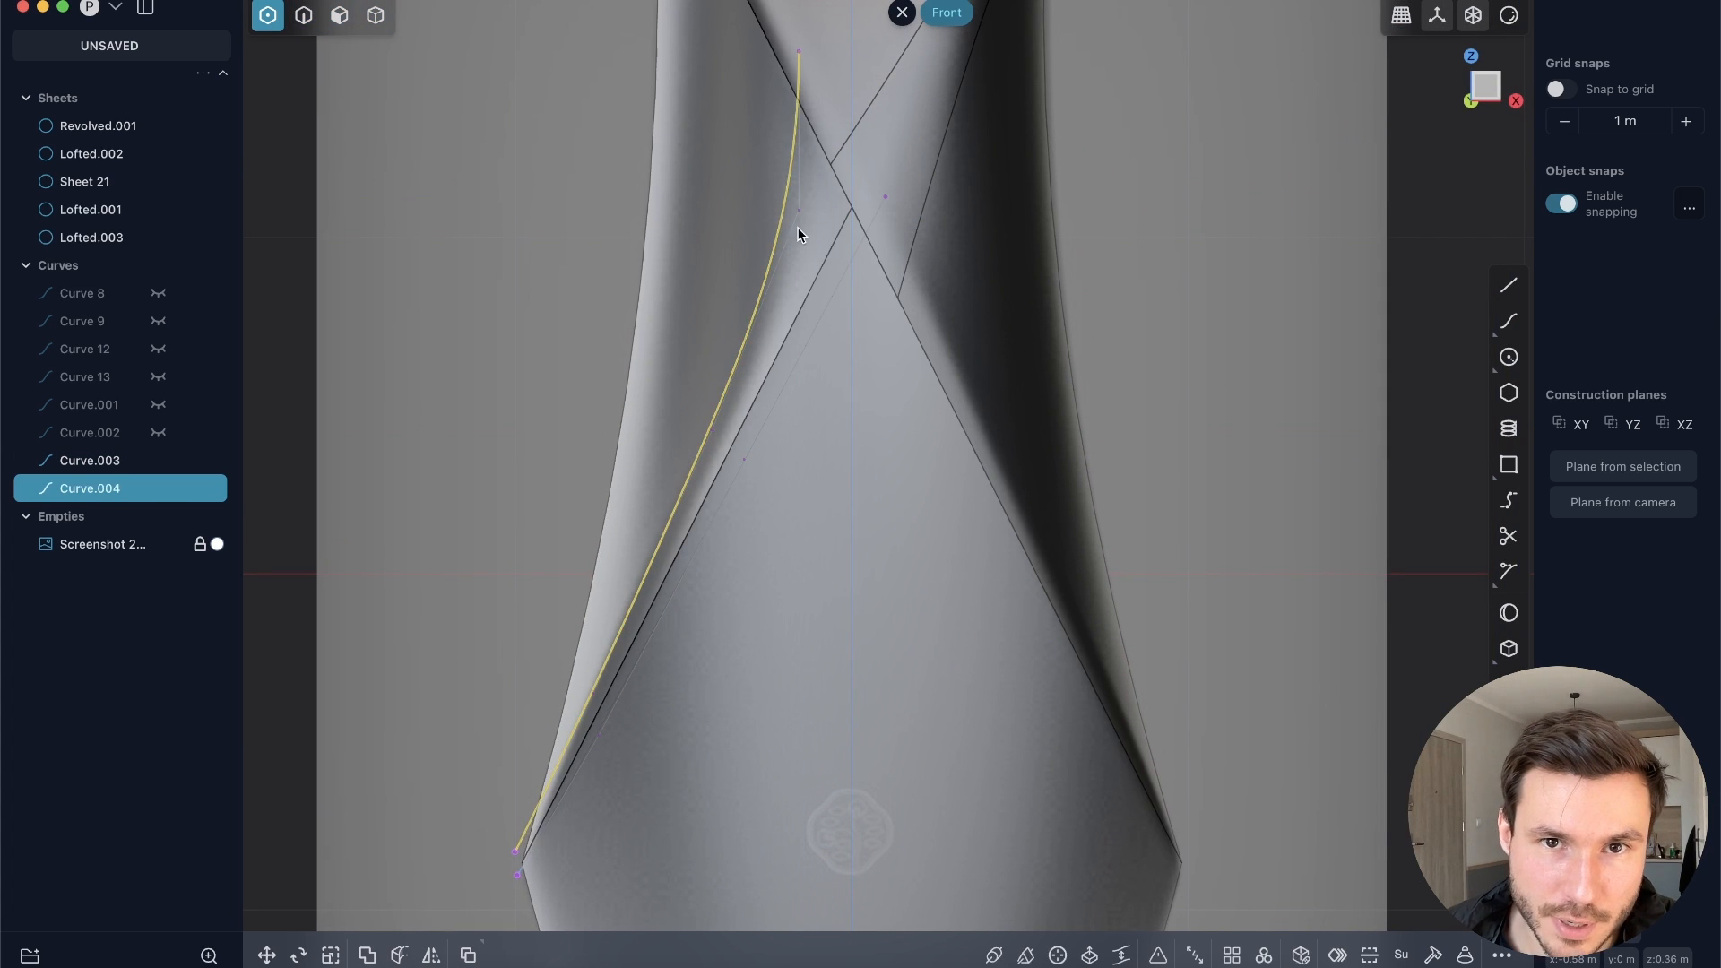
Step: Move the bowed curve's upper control points higher so it sweeps further up across the upper crease
key(2)
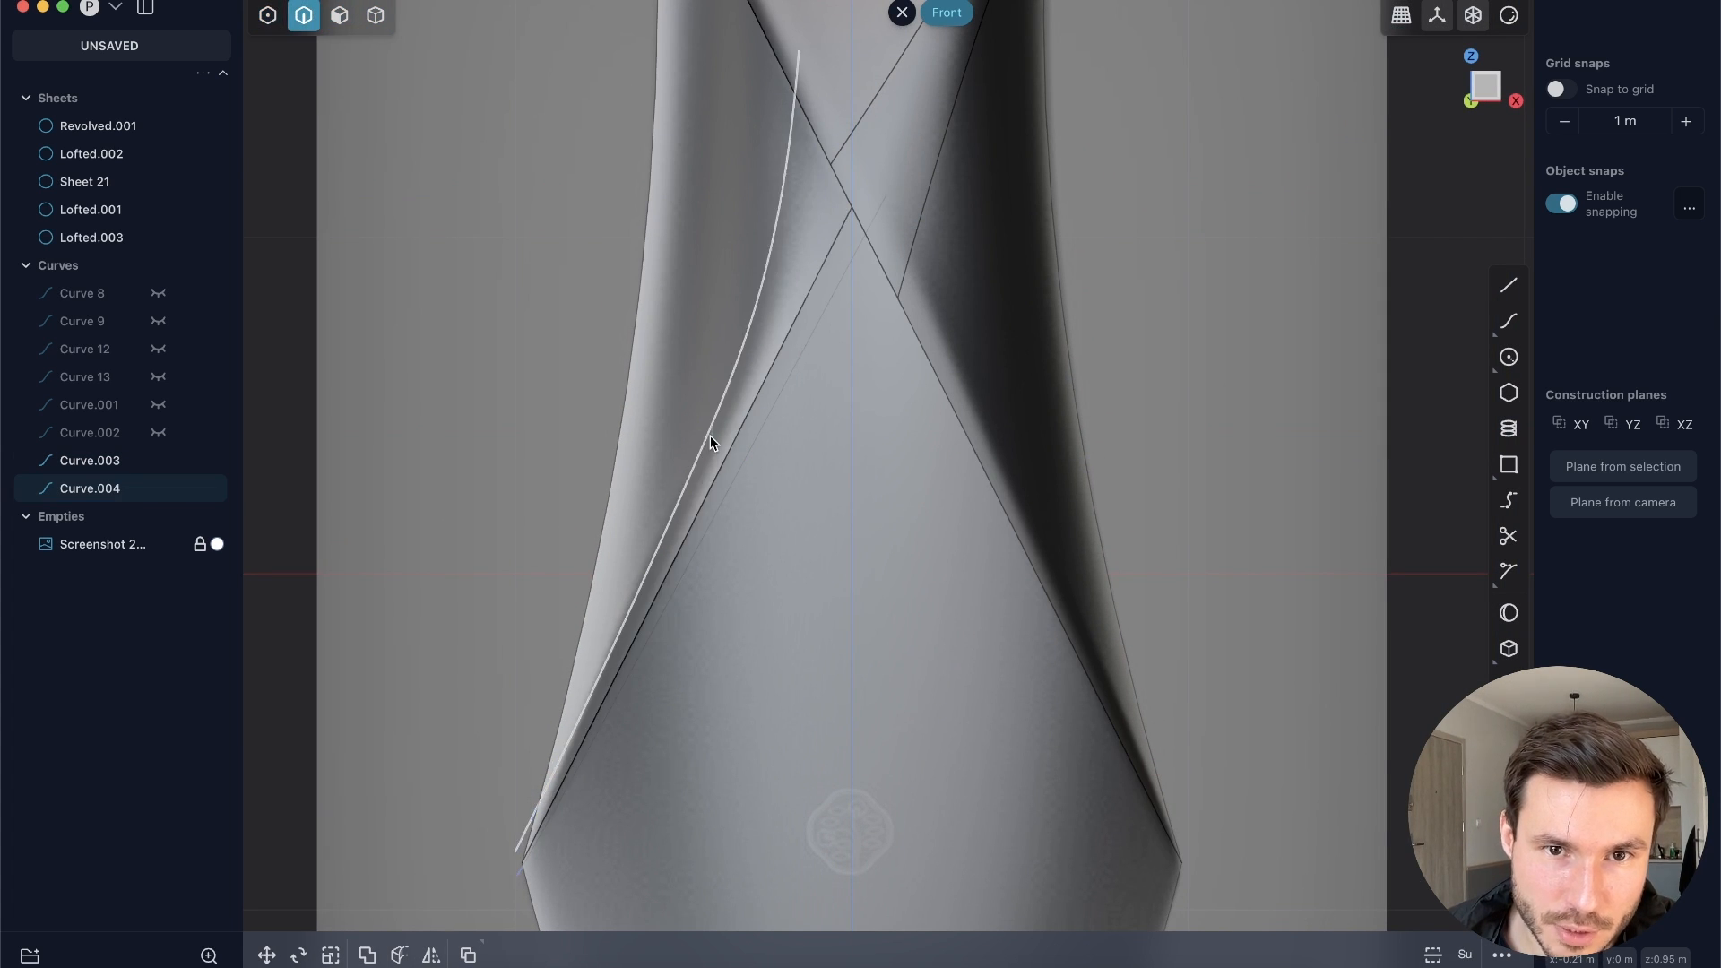
click(711, 438)
scroll(819, 404, down, 5)
scroll(796, 394, up, 5)
key(1)
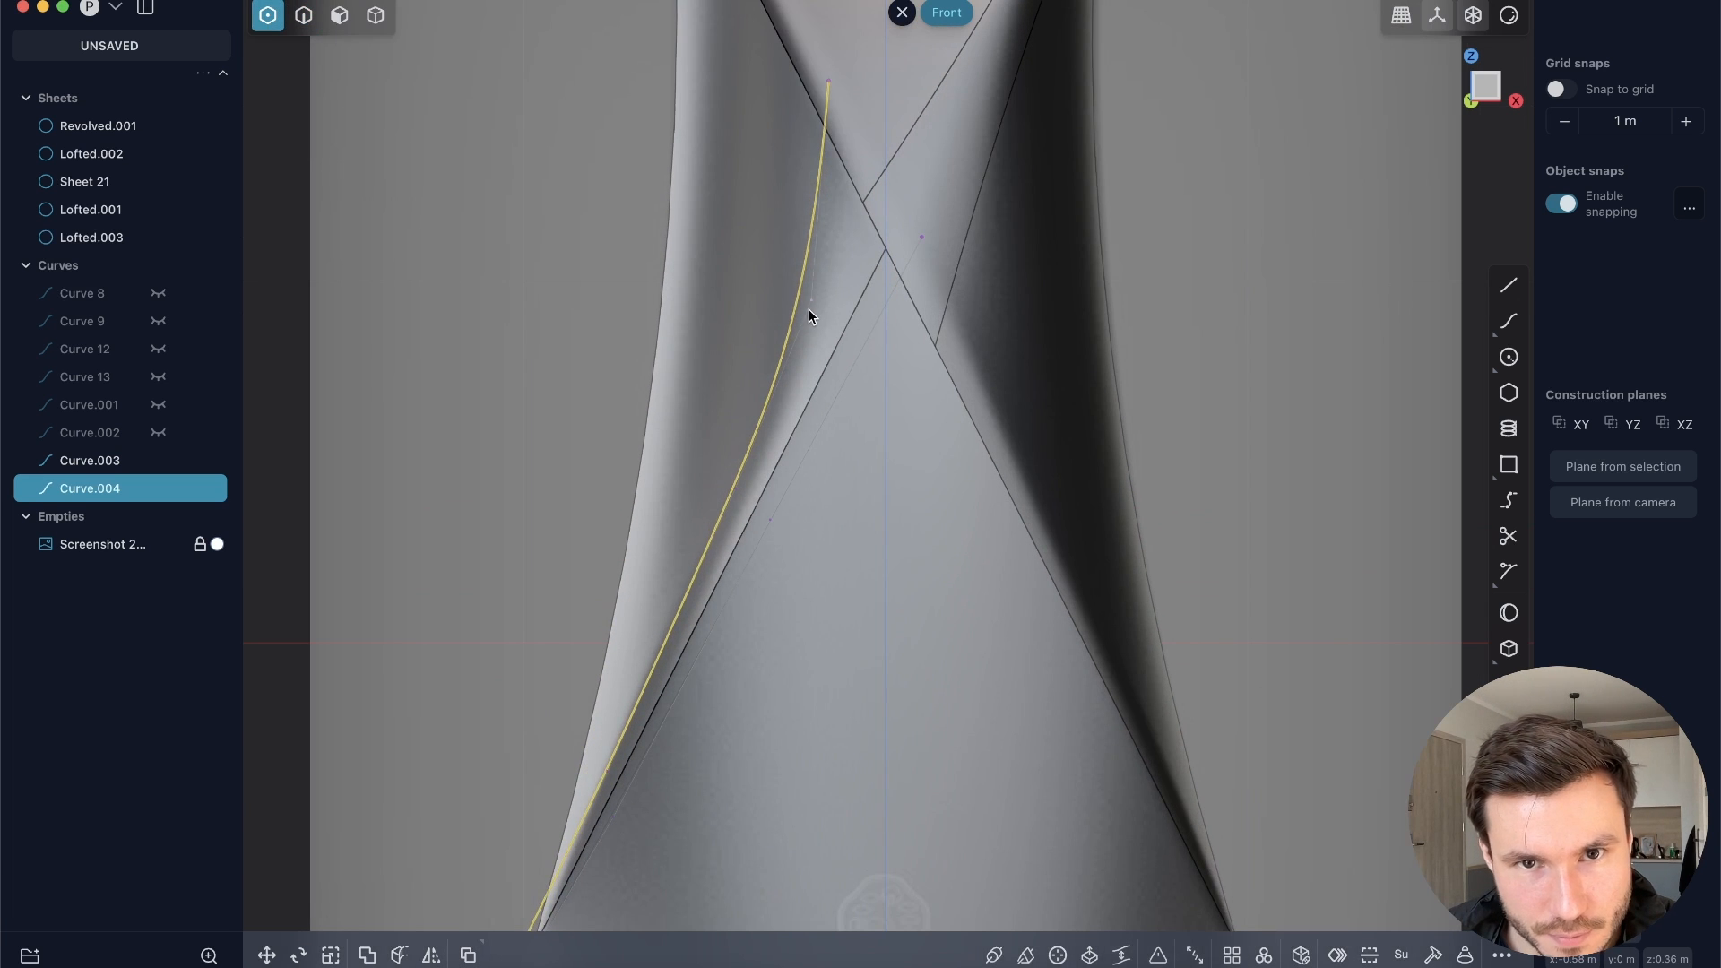
drag(816, 269, 818, 262)
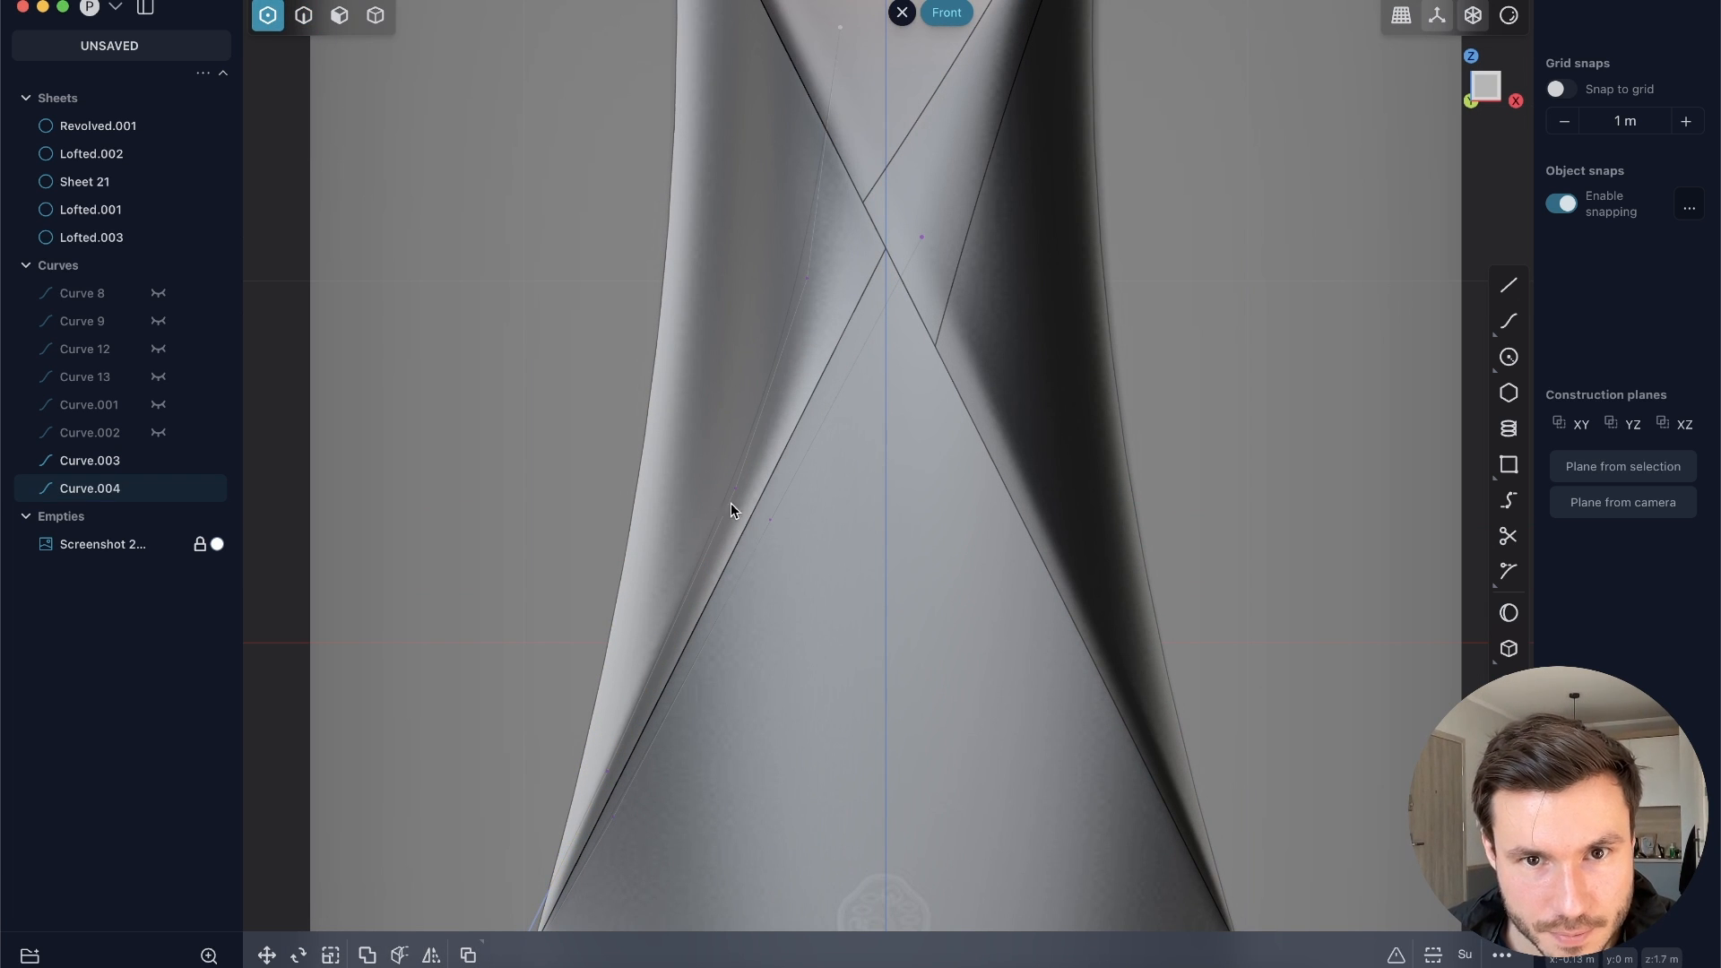
key(2)
click(765, 385)
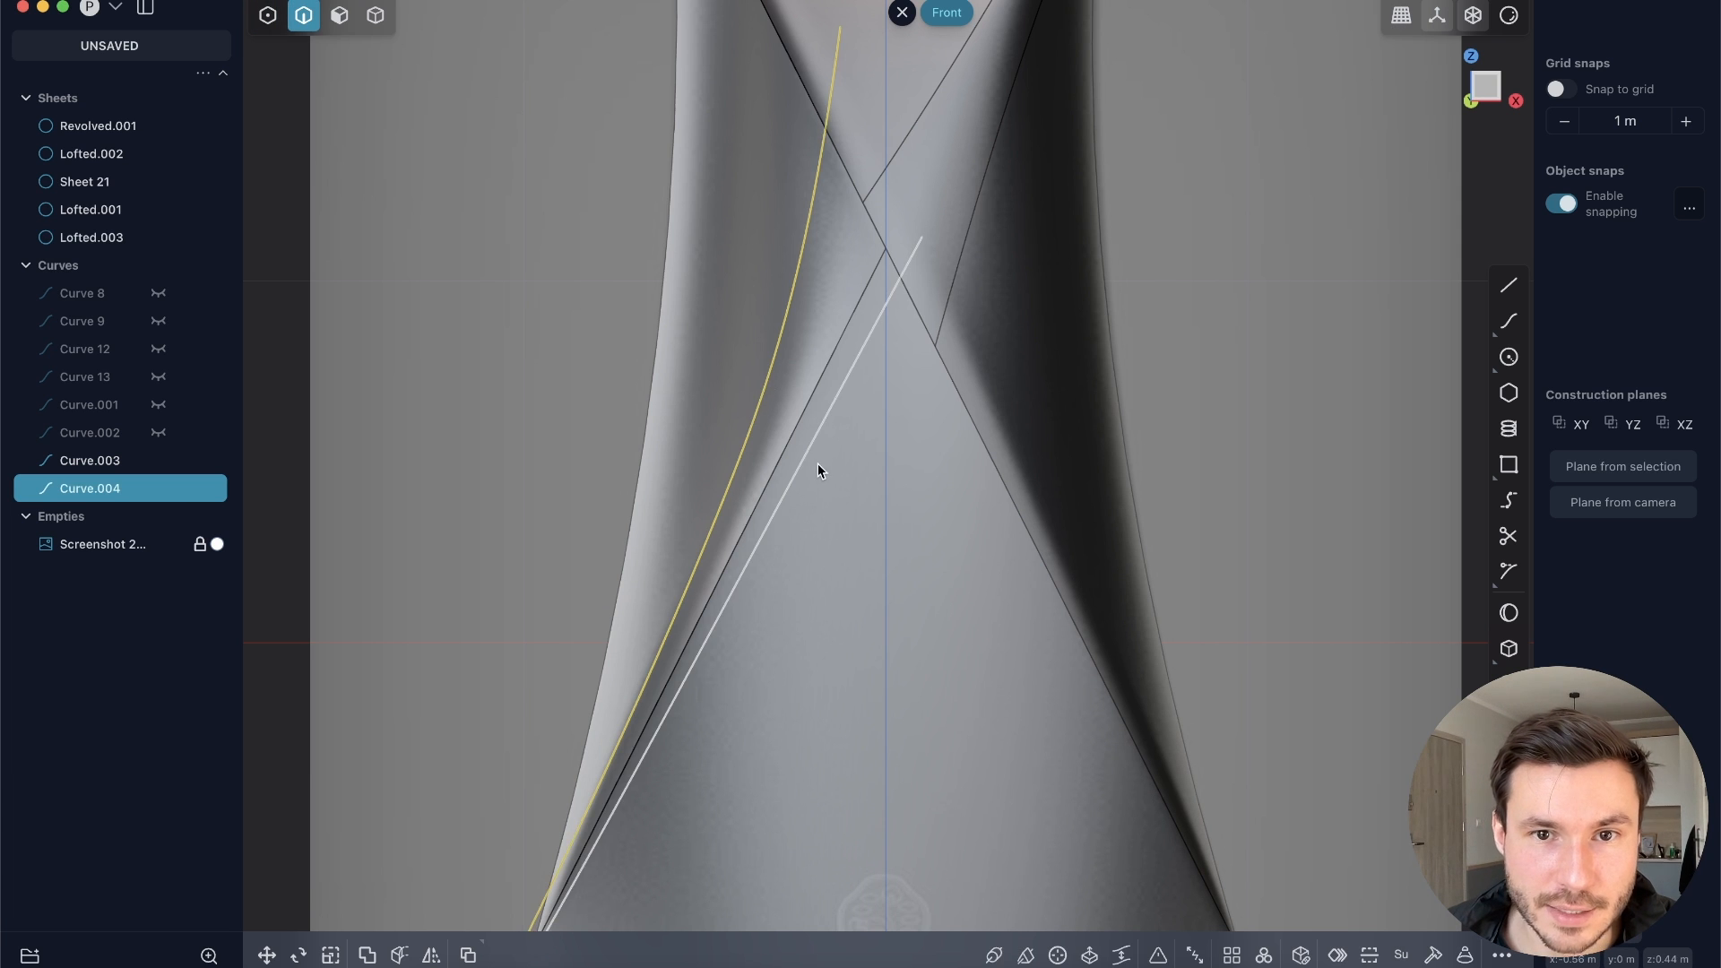
Step: Join the revolved lower body sheet and the lofted left side sheet into one sheet
scroll(814, 463, down, 5)
middle_drag(811, 466, 940, 514)
key(5)
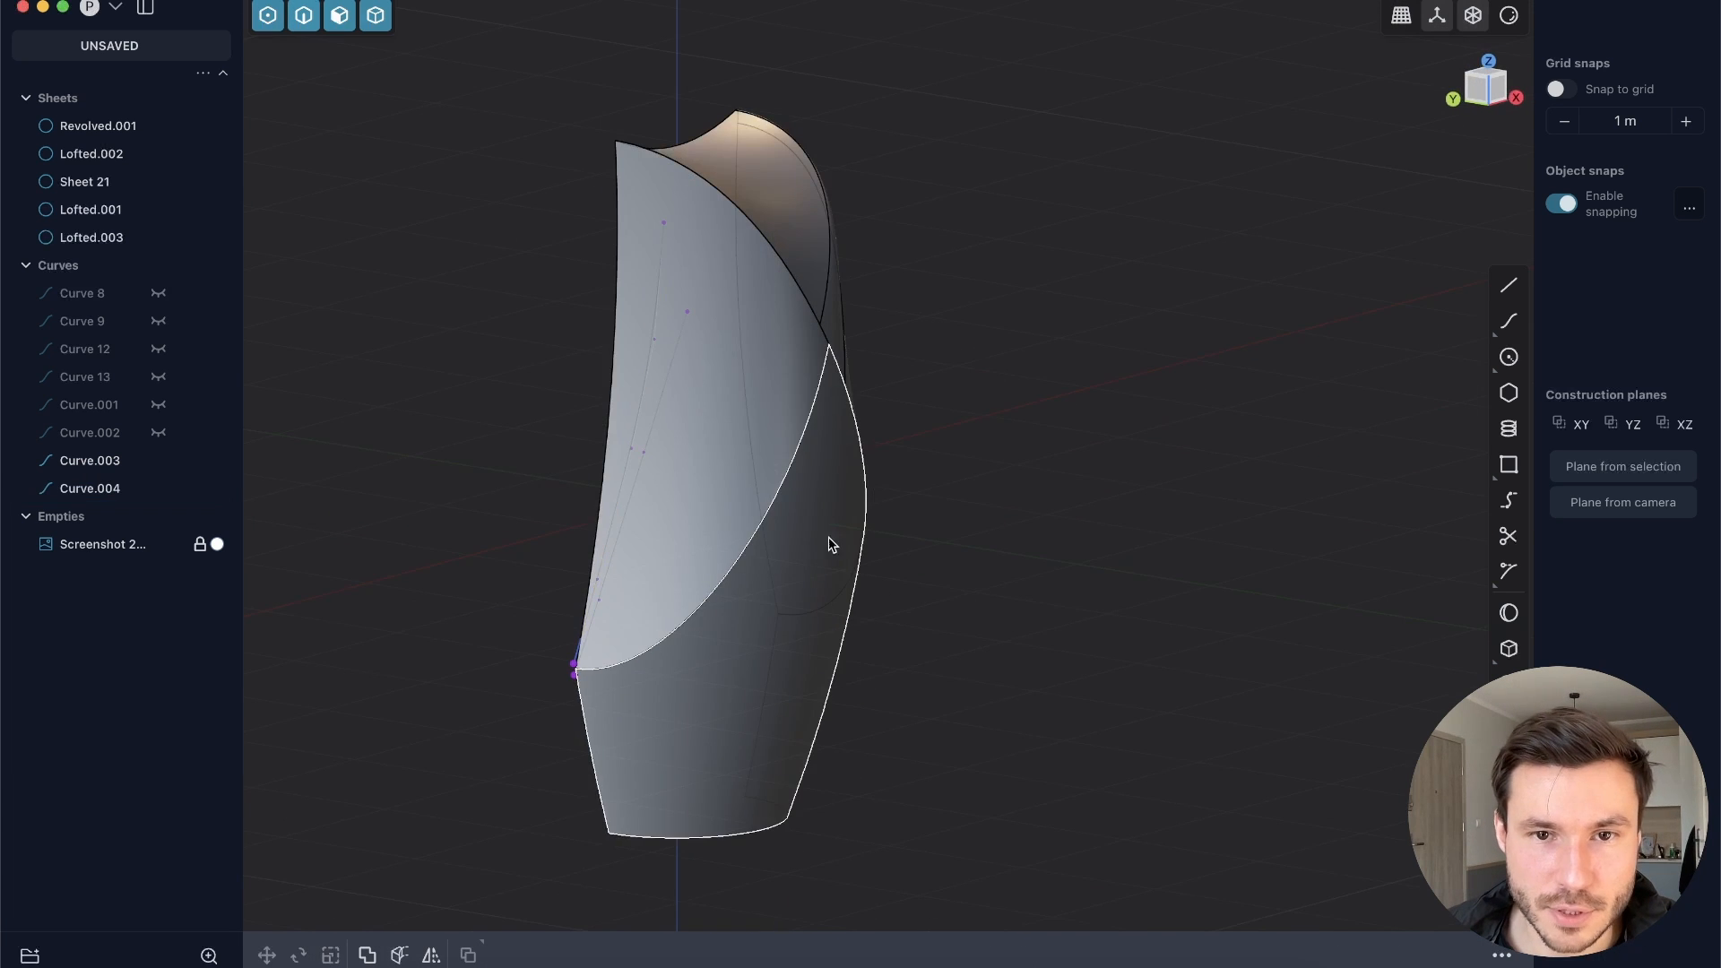
click(785, 602)
click(726, 417)
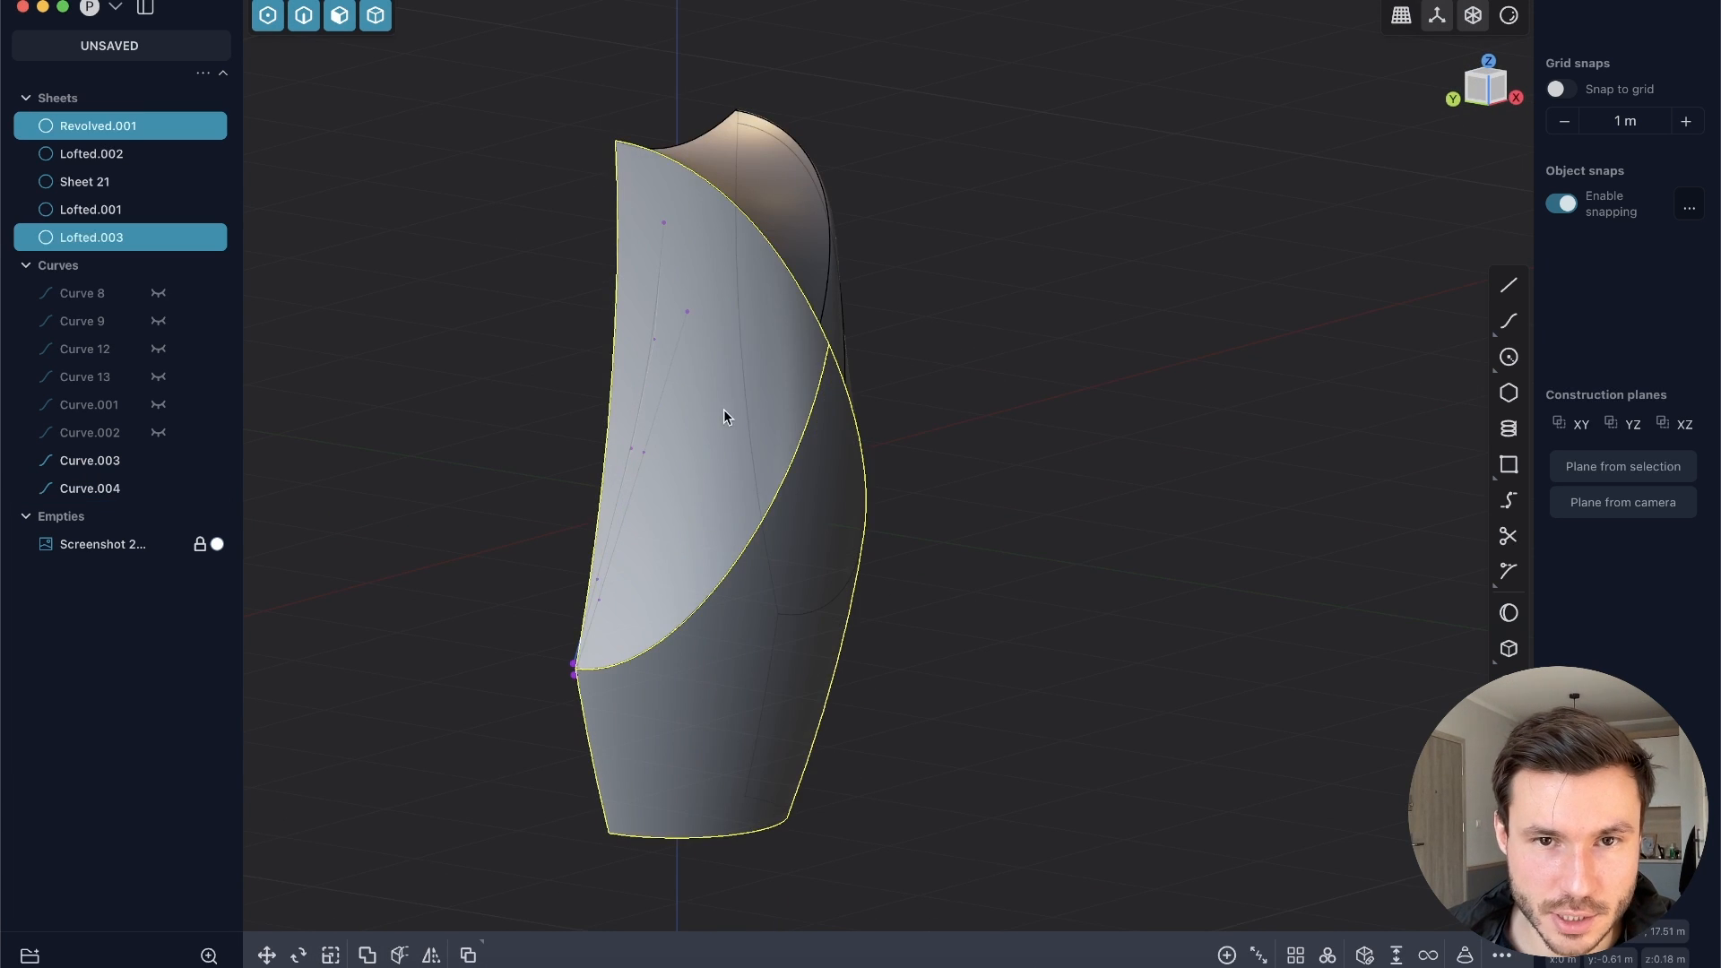
key(super+z)
Step: Cut the joined body sheet with the two crease-flanking curves, projected from the front view
middle_drag(869, 310, 945, 296)
key(2)
click(756, 366)
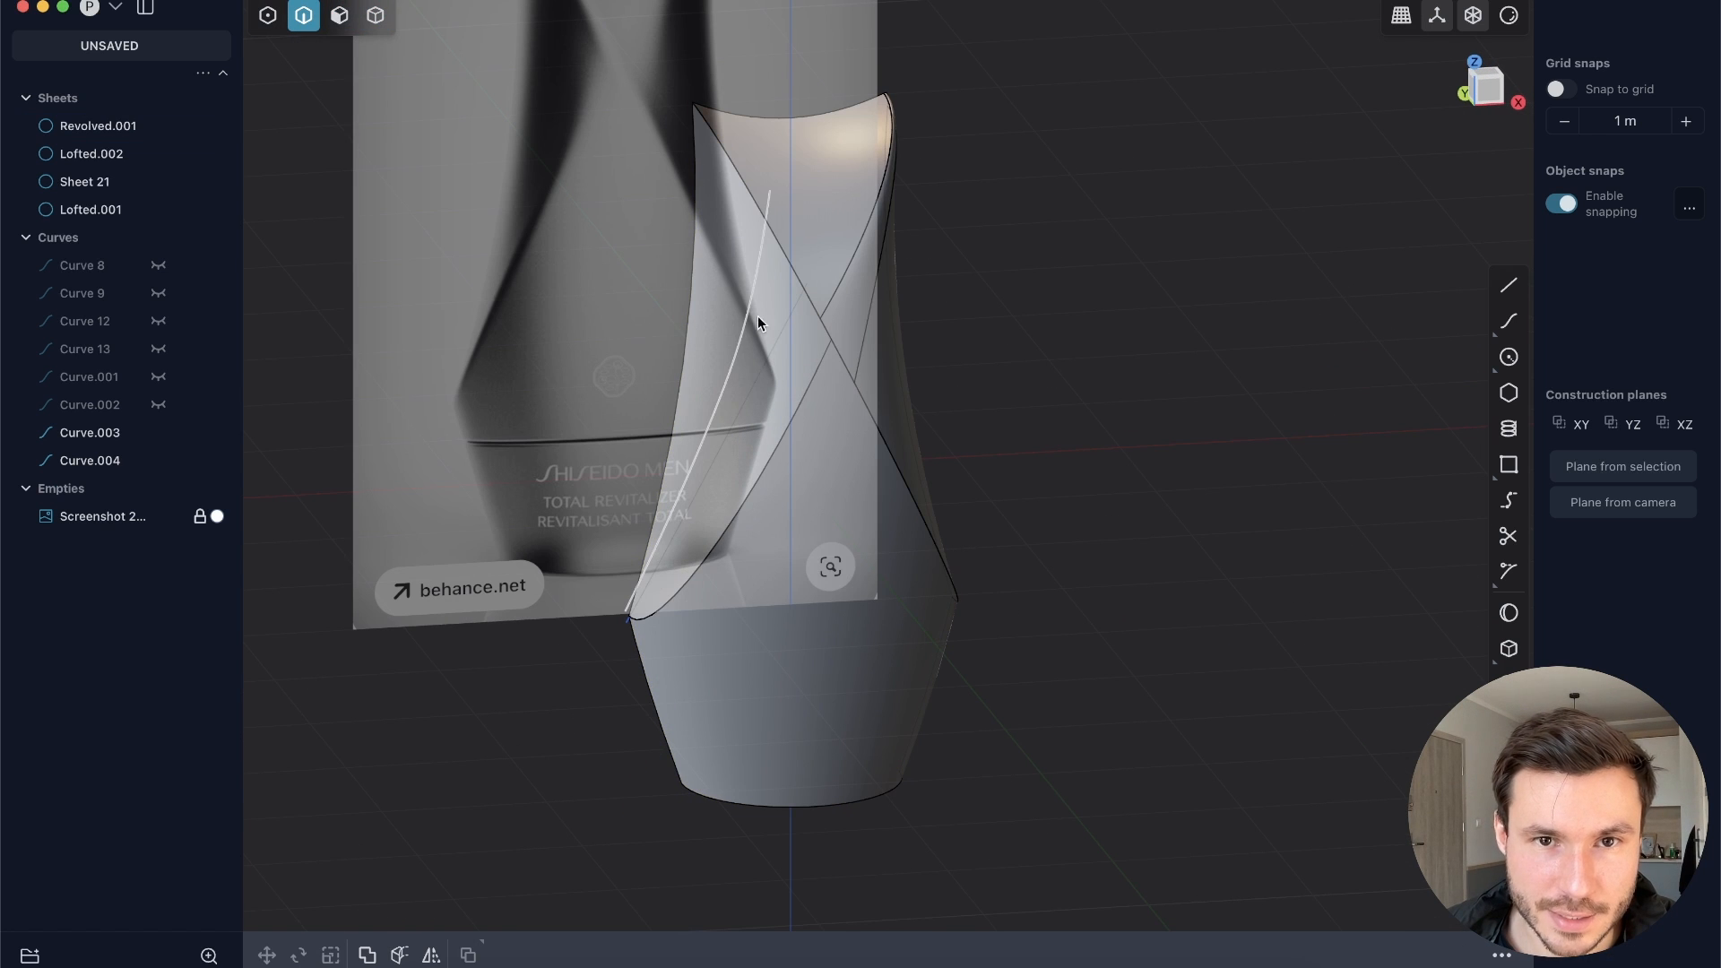
click(758, 325)
shift+click(760, 371)
middle_drag(760, 371, 1128, 260)
click(1494, 93)
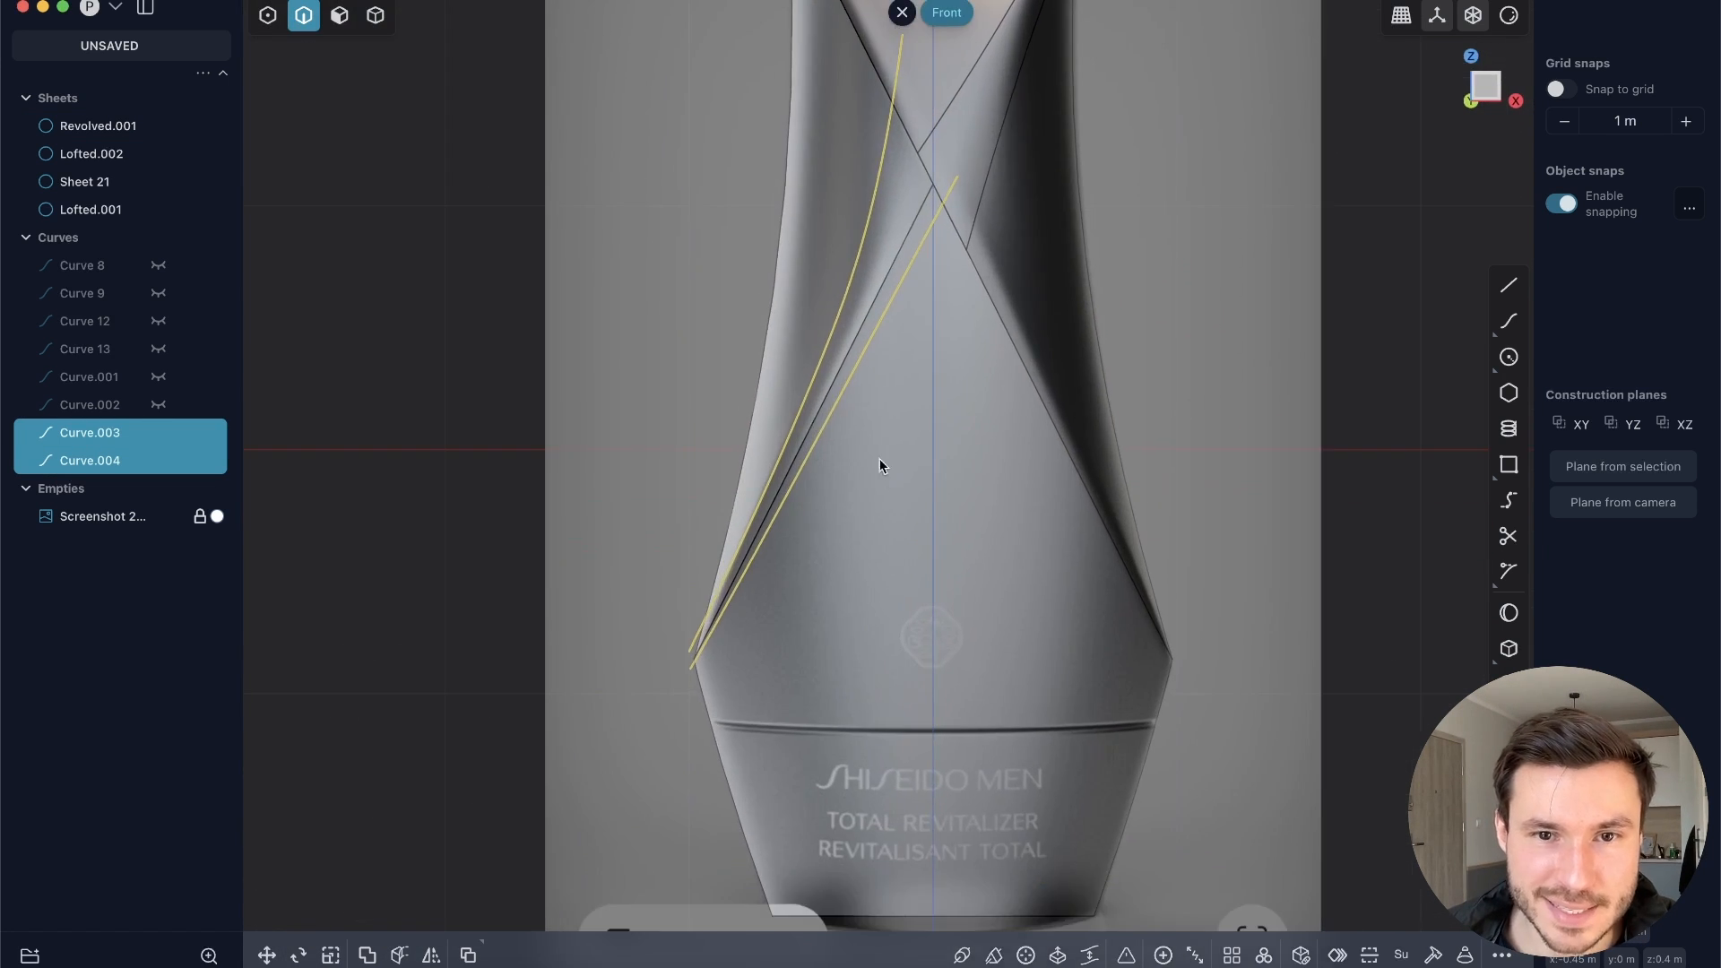
key(c)
key(Return)
Step: Delete the strip of surface between the two cuts together with both cutting curves
middle_drag(894, 466, 924, 201)
key(Escape)
click(914, 202)
middle_drag(807, 542, 729, 443)
key(Delete)
key(2)
click(729, 443)
key(Delete)
click(770, 450)
key(Delete)
middle_drag(924, 444, 1047, 357)
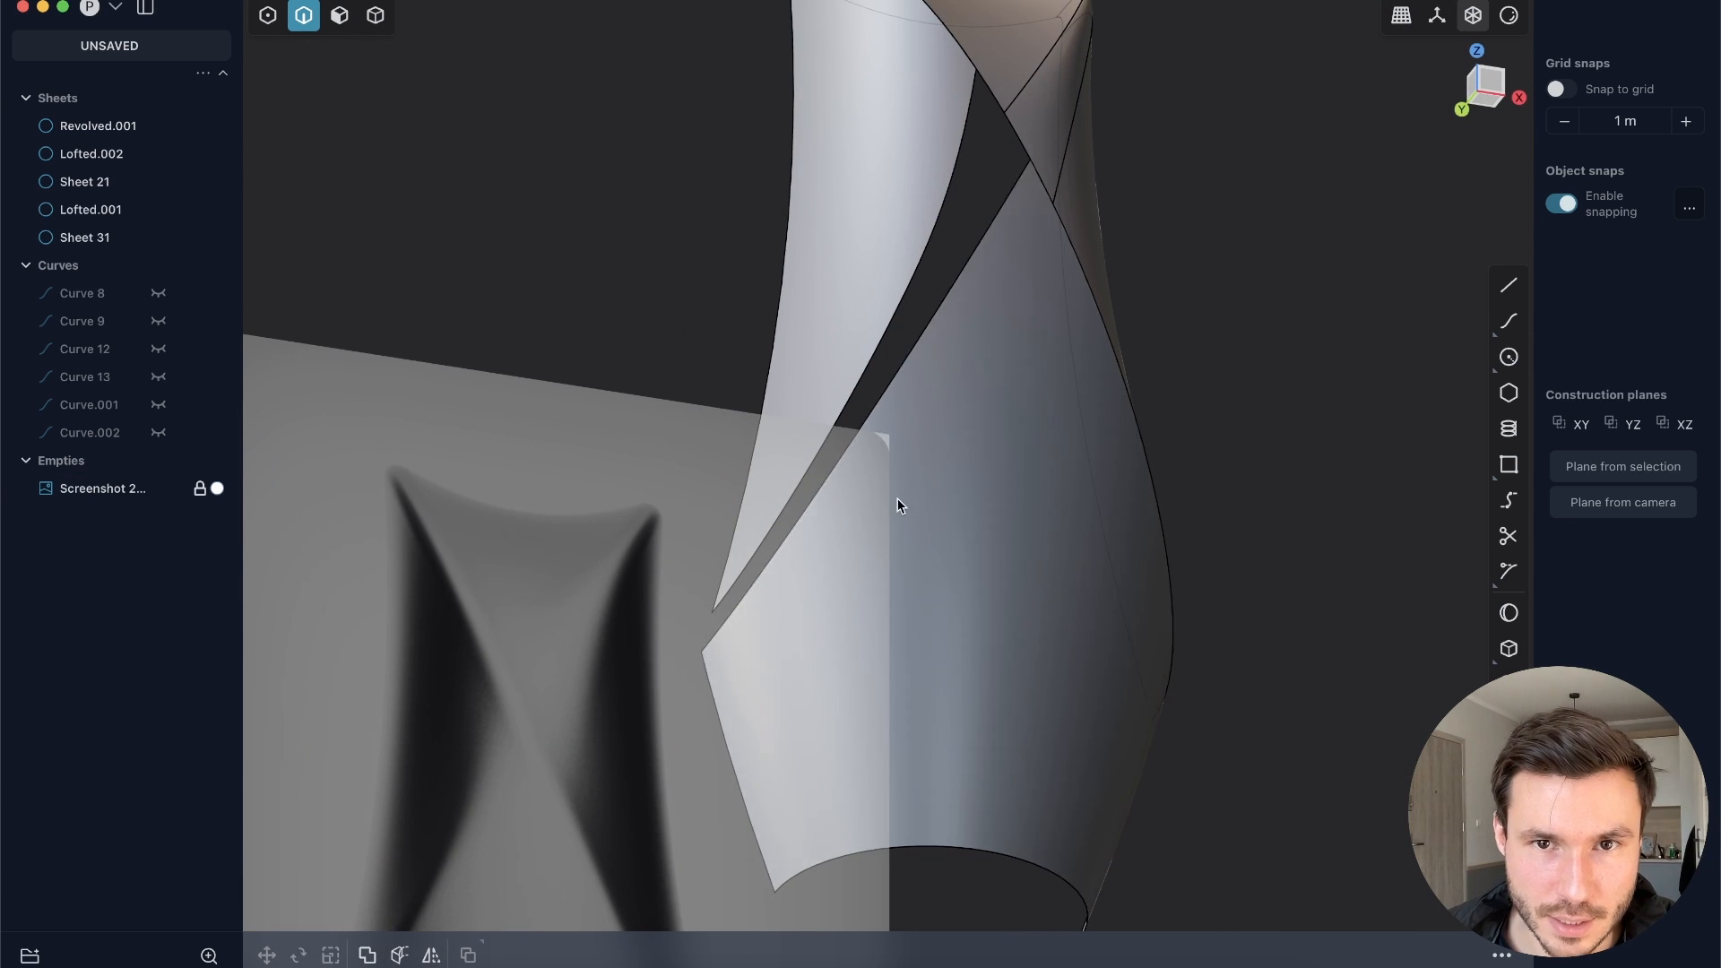
Step: Hide the reference image and bridge the two outer side edges across the lower end of the gap with G2 curvature
middle_drag(900, 503, 852, 473)
click(180, 490)
scroll(880, 454, up, 10)
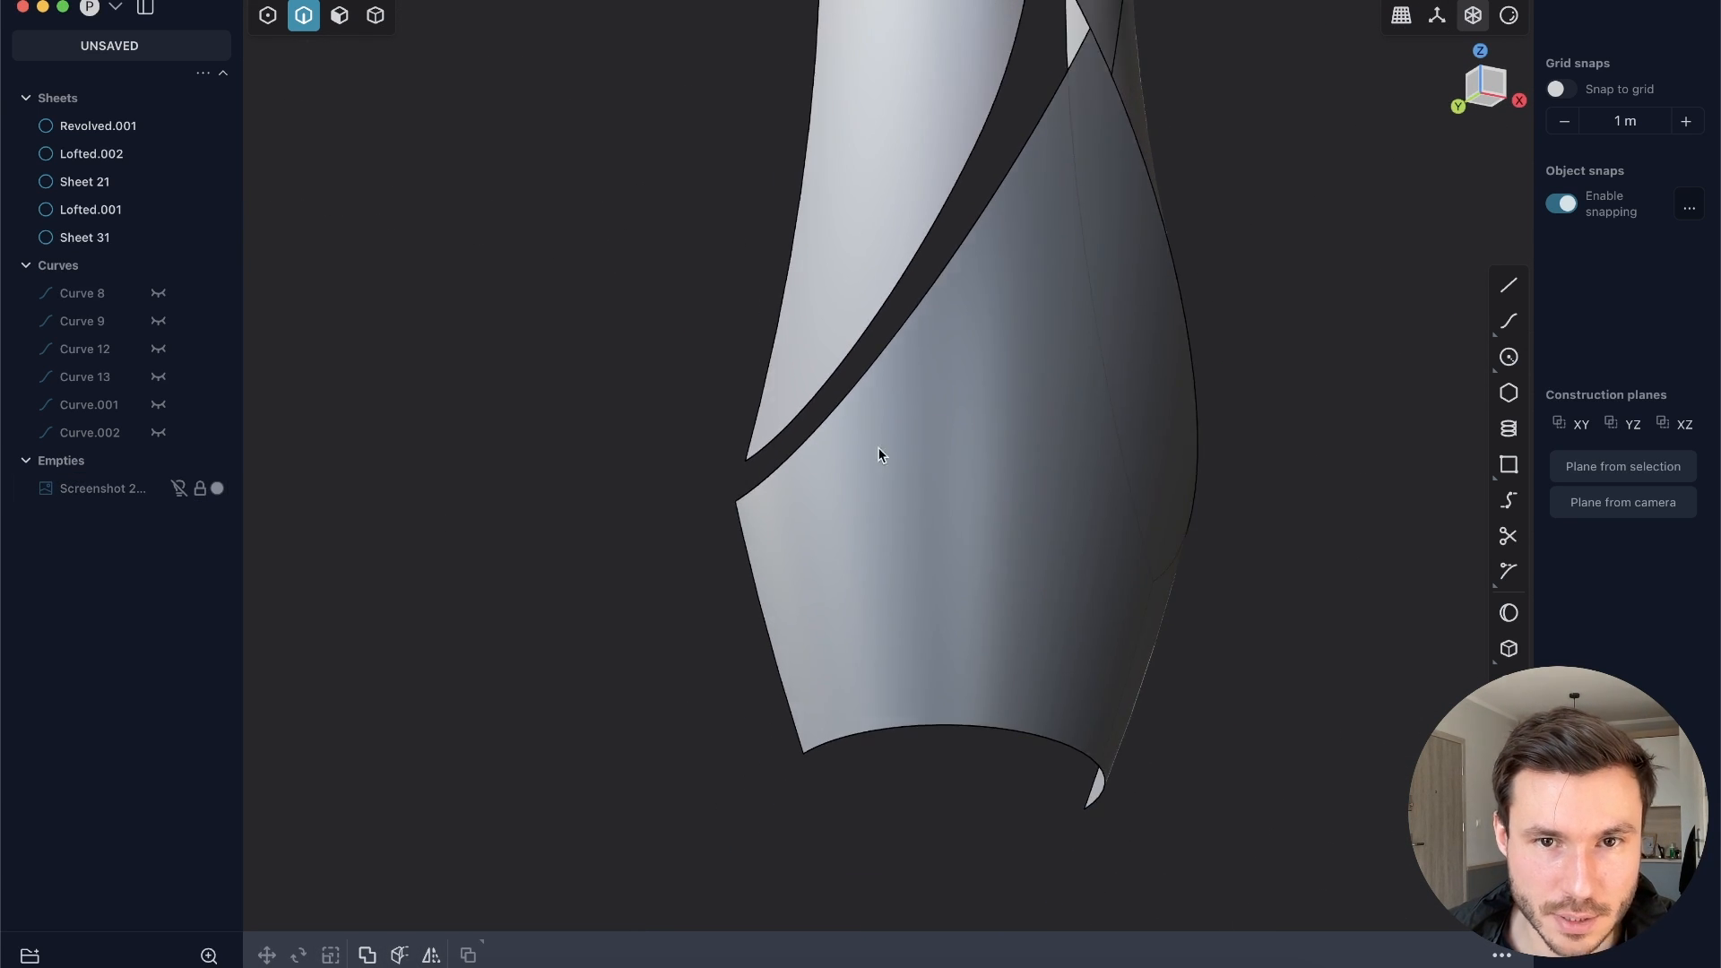
click(771, 443)
shift+click(763, 684)
middle_drag(818, 610, 848, 565)
scroll(847, 565, up, 3)
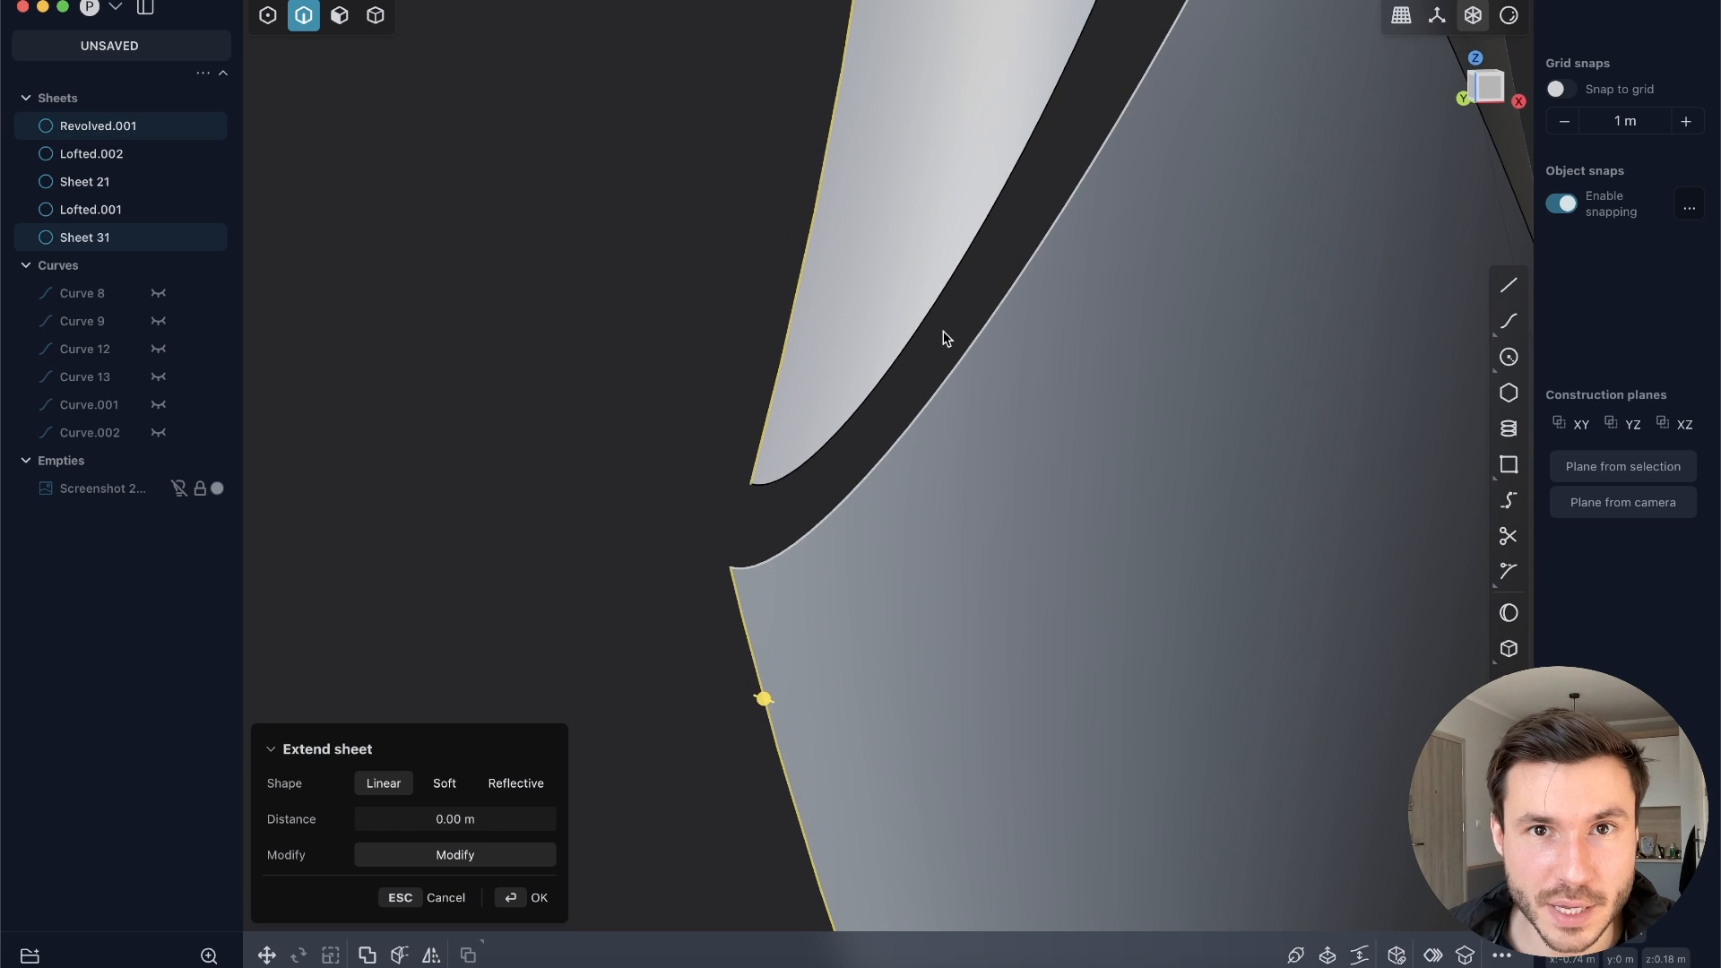
key(shift+b)
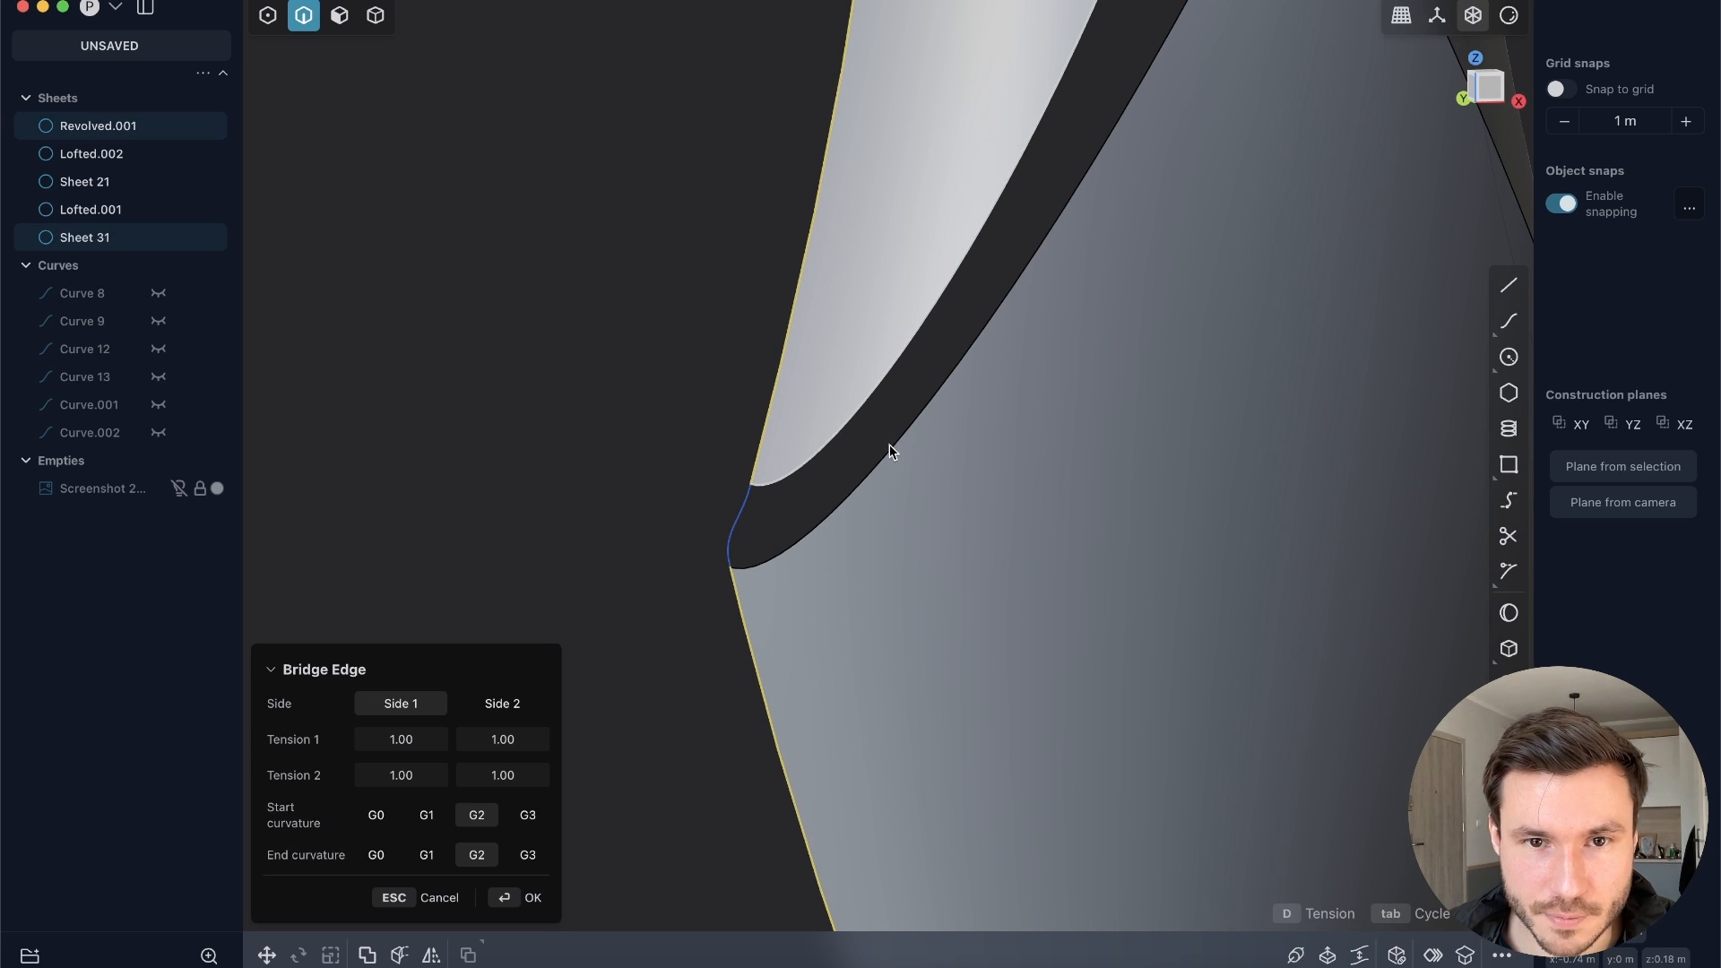
key(Return)
Step: Bridge the diagonal crease edges above and below the gap's upper end with a second curve
scroll(861, 453, down, 10)
scroll(852, 421, up, 5)
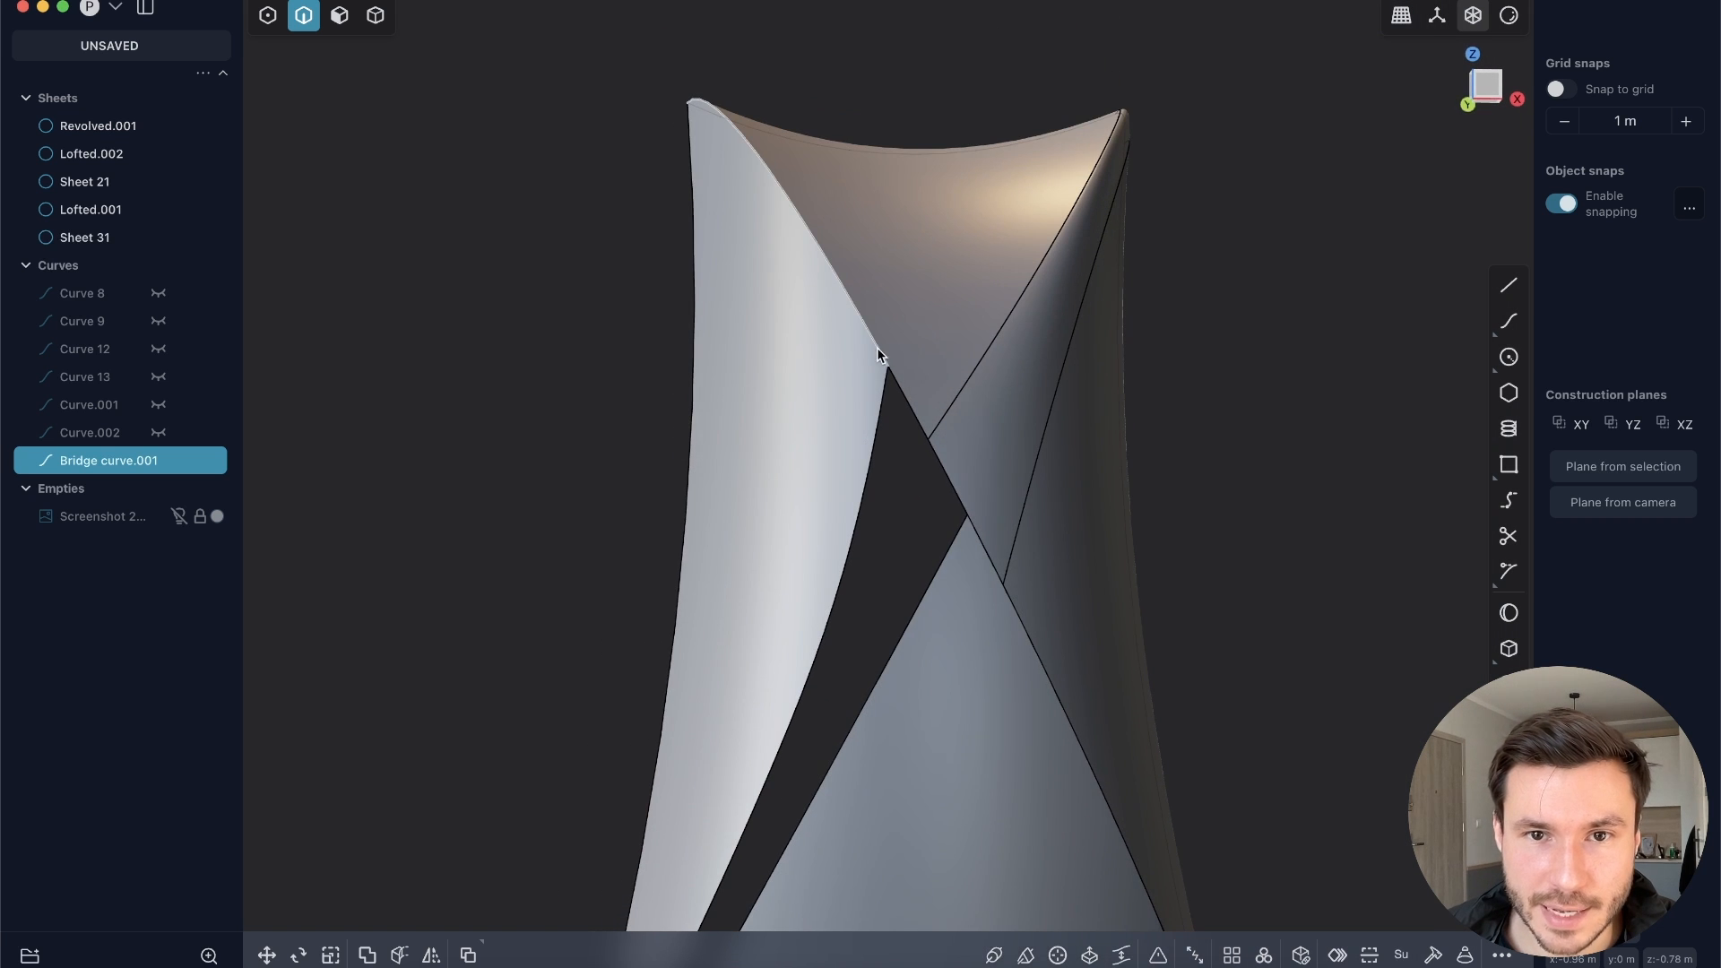
click(879, 351)
middle_drag(956, 489, 1024, 540)
click(978, 553)
key(shift+b)
key(Return)
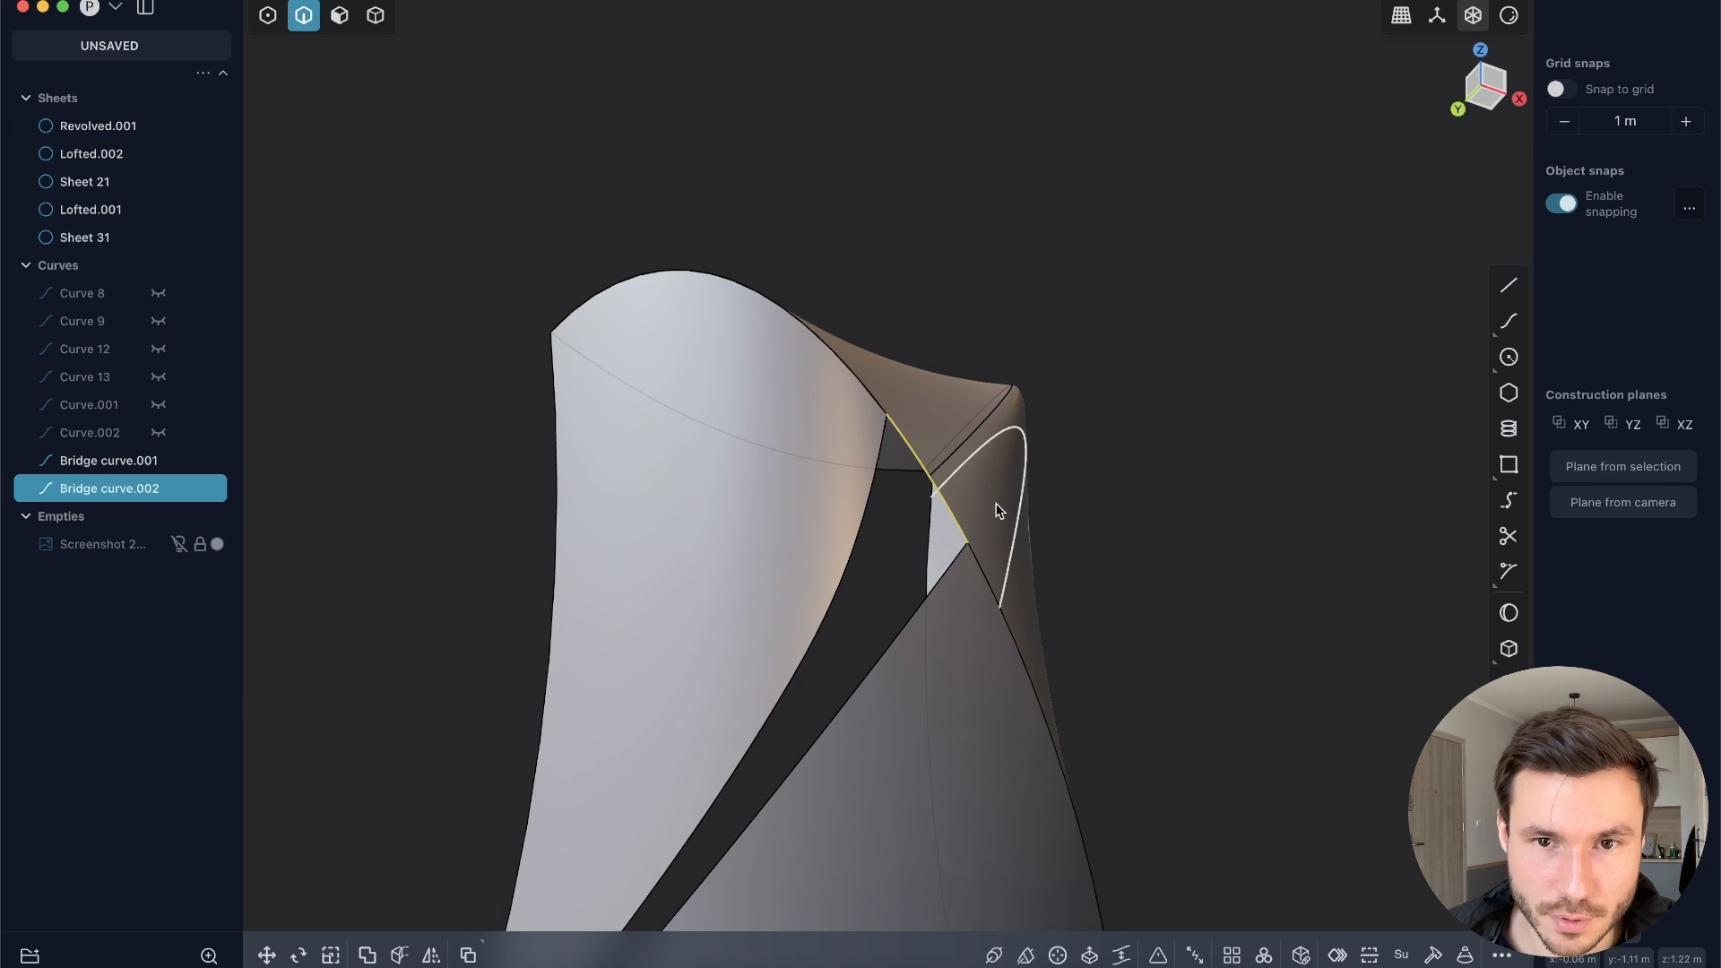
Step: Start a loft between the two long edges of the open gap
middle_drag(975, 626, 979, 463)
scroll(968, 301, down, 5)
click(903, 386)
middle_drag(748, 659, 834, 497)
shift+click(900, 378)
key(l)
Step: Guide the loft along the lower and upper bridge curves and complete the blend surface
scroll(660, 710, up, 4)
shift+middle_drag(660, 710, 1046, 452)
scroll(942, 526, up, 5)
click(960, 492)
scroll(995, 520, down, 6)
shift+middle_drag(893, 436, 619, 673)
shift+middle_drag(1120, 224, 1015, 427)
scroll(1017, 423, up, 7)
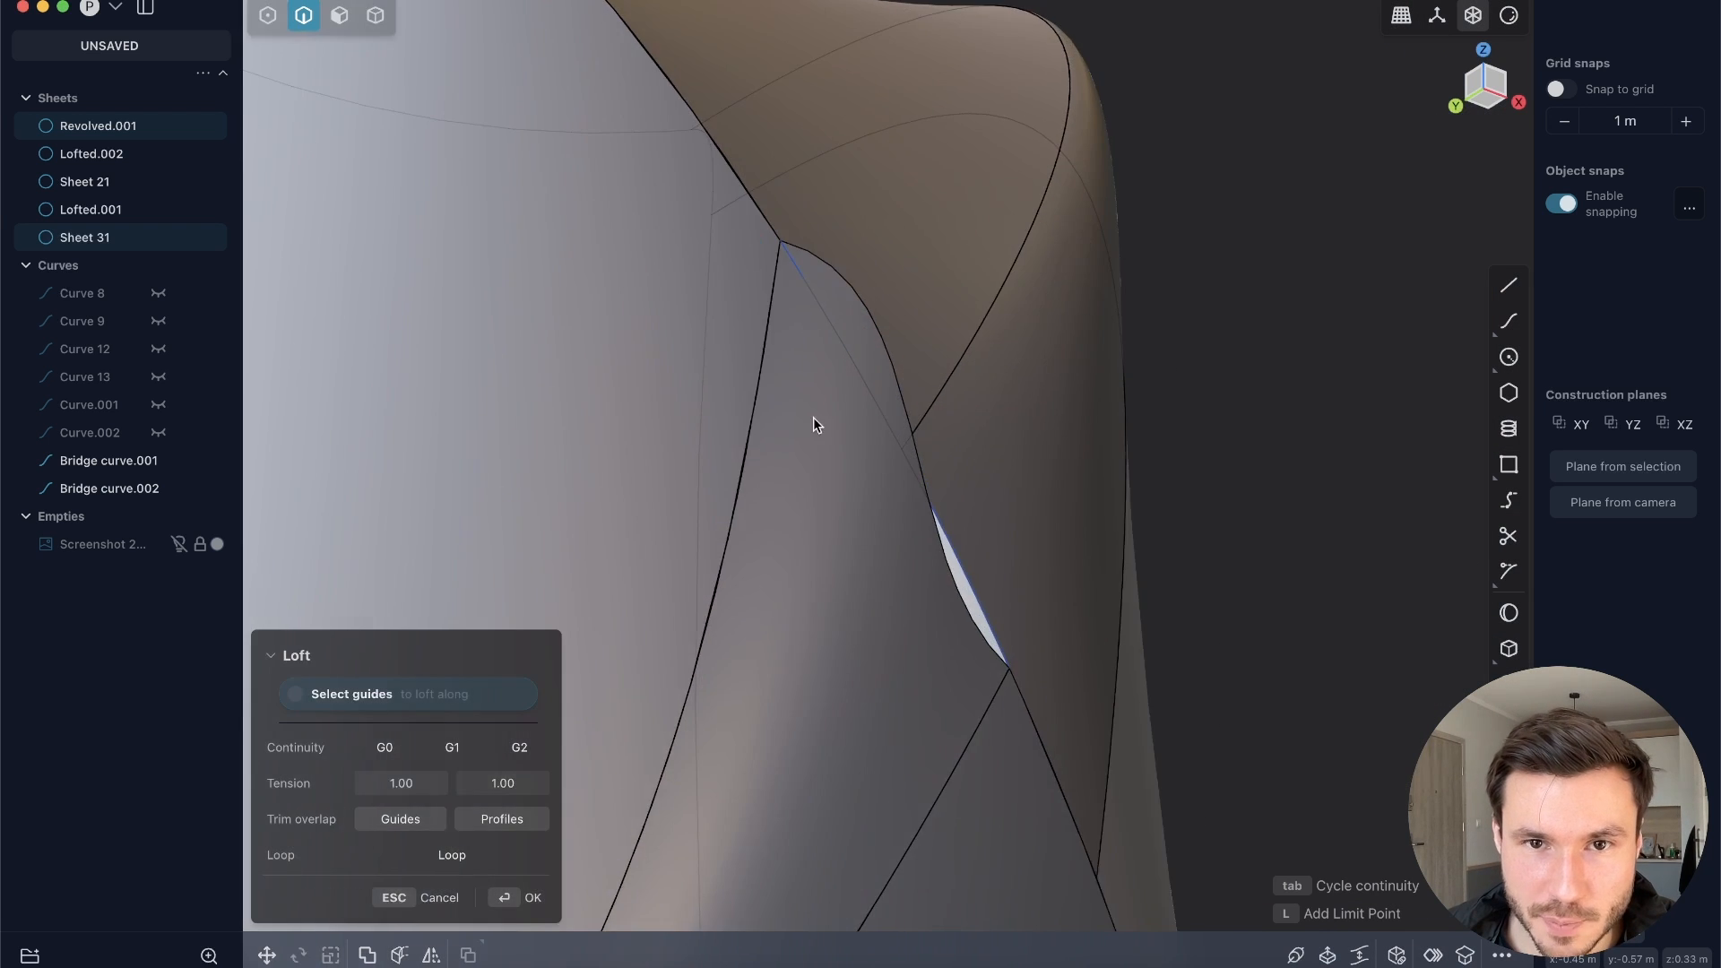
middle_drag(830, 416, 720, 445)
shift+middle_drag(635, 541, 968, 367)
click(1111, 375)
scroll(996, 606, down, 7)
key(Return)
click(703, 620)
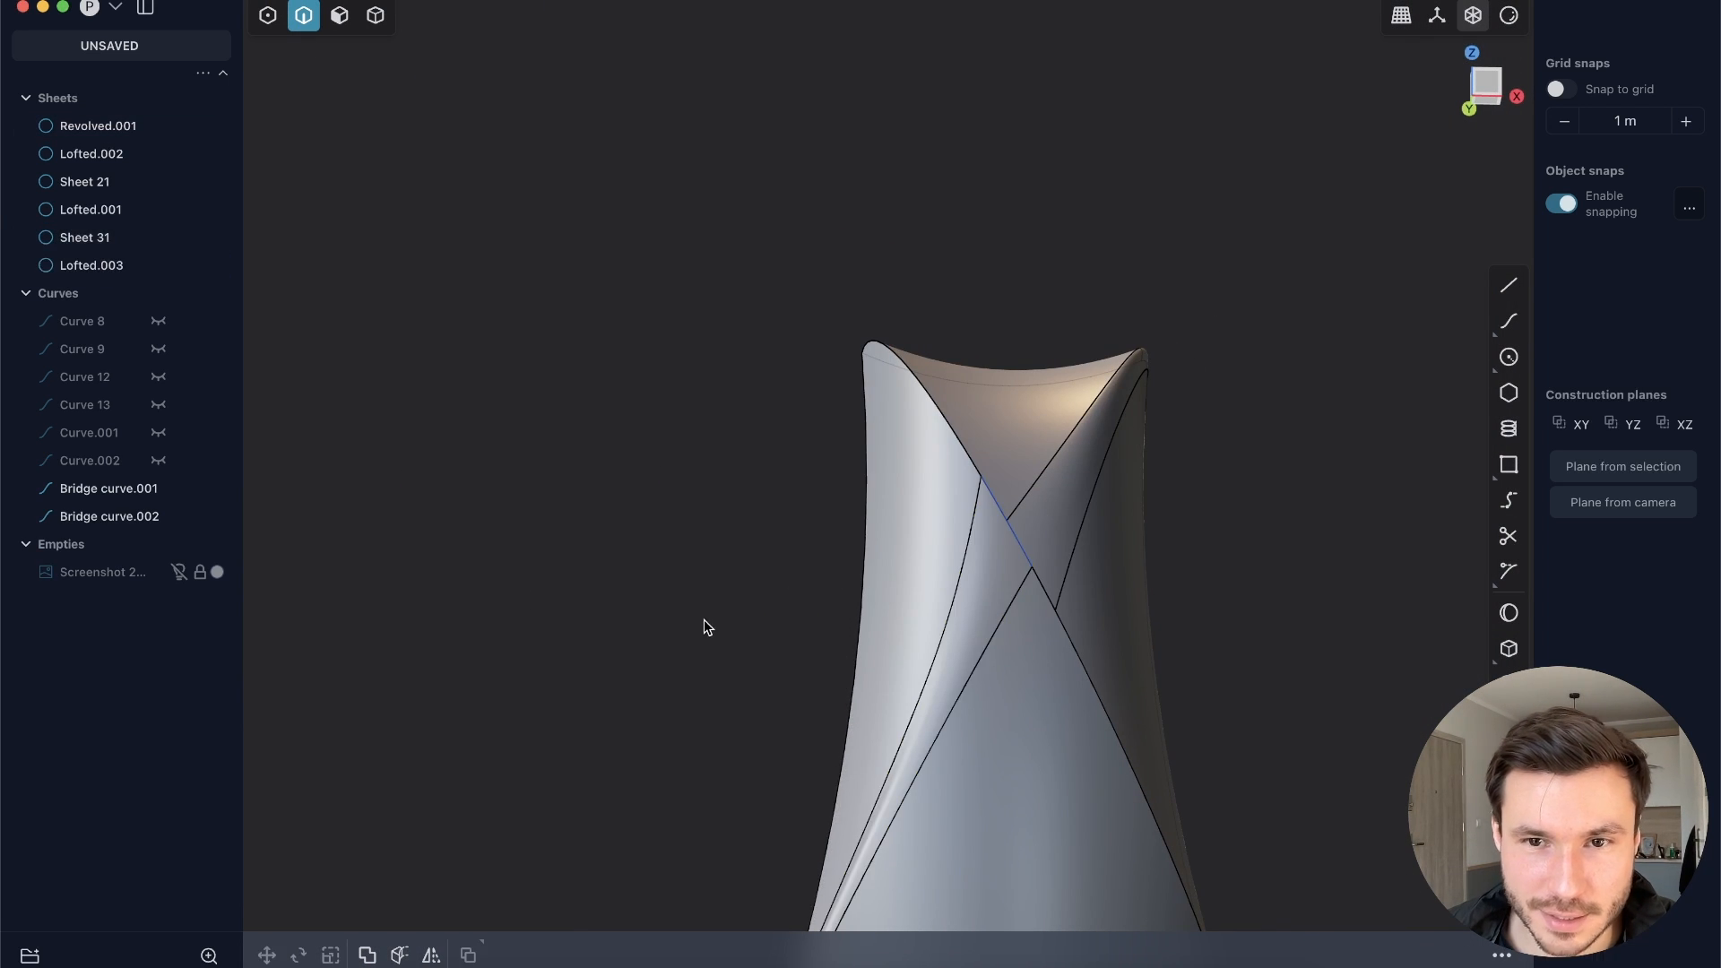
Step: Delete the upper bridge curve and join all the bottle's sheets into one
shift+middle_drag(789, 615, 758, 455)
scroll(758, 453, down, 4)
click(905, 426)
key(x)
scroll(893, 588, down, 3)
middle_drag(893, 588, 872, 647)
key(4)
drag(1322, 846, 596, 186)
key(j)
Step: Compare the joined body, with edge lines hidden, to the reference image and examine the blended creases
middle_drag(914, 477, 1041, 604)
key(alt+shift+z)
middle_drag(906, 619, 722, 703)
click(178, 405)
shift+middle_drag(568, 434, 606, 414)
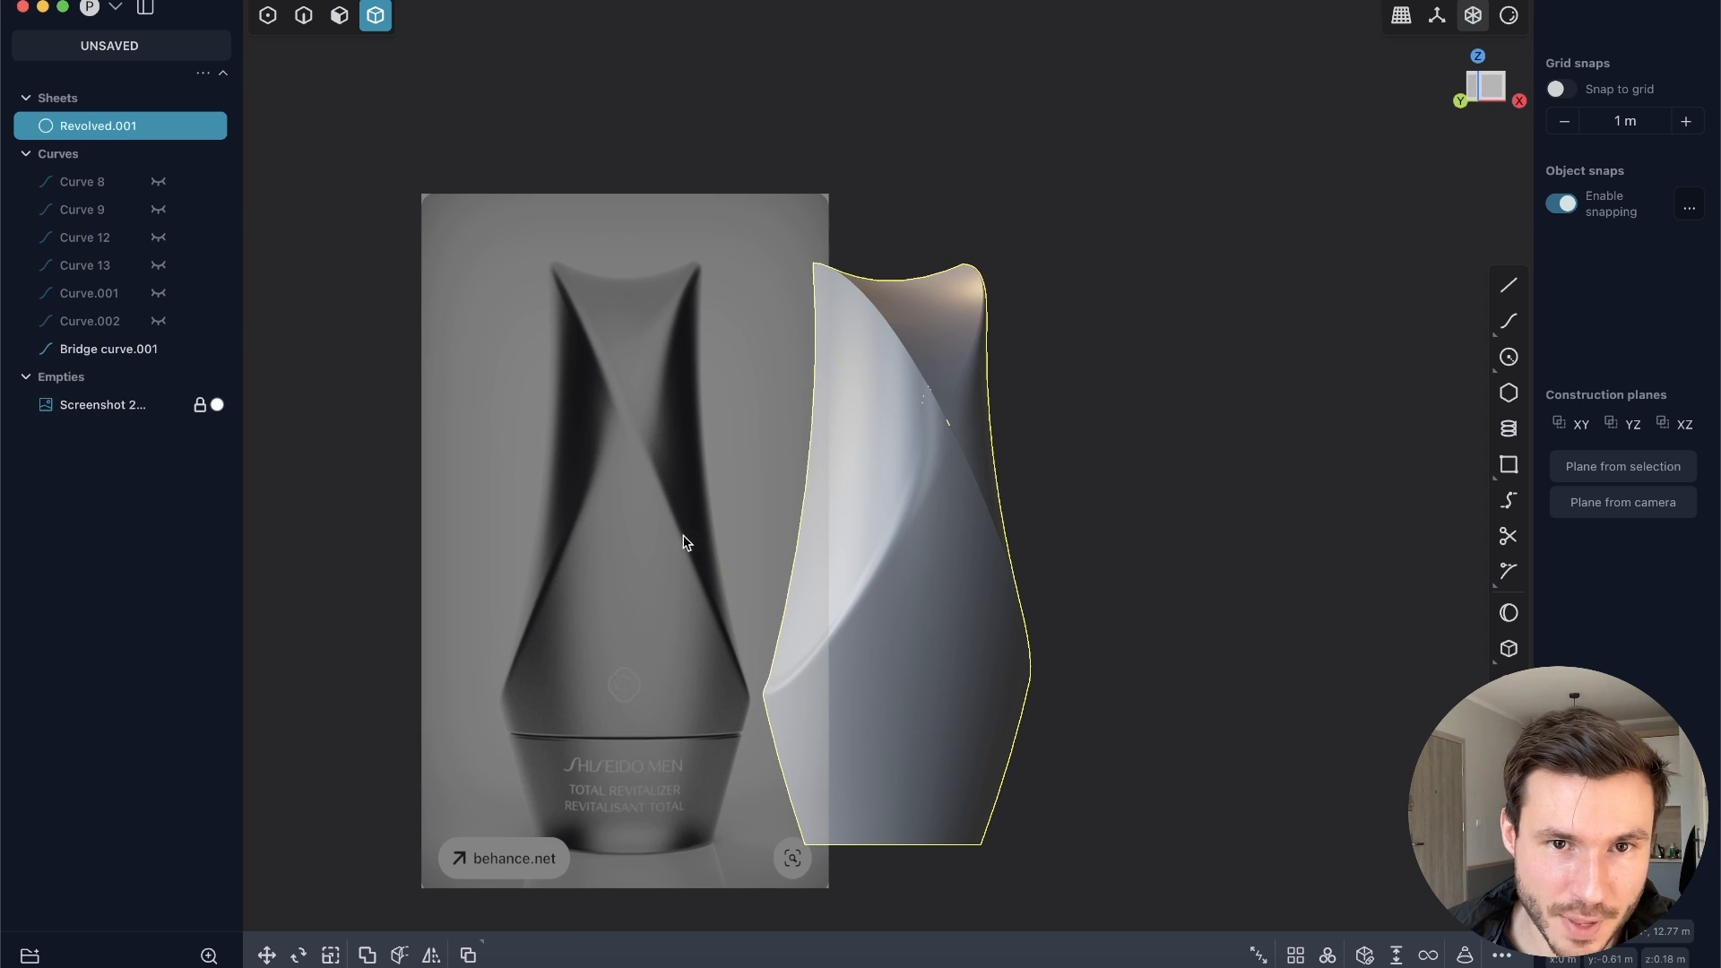
click(180, 406)
middle_drag(915, 454, 812, 454)
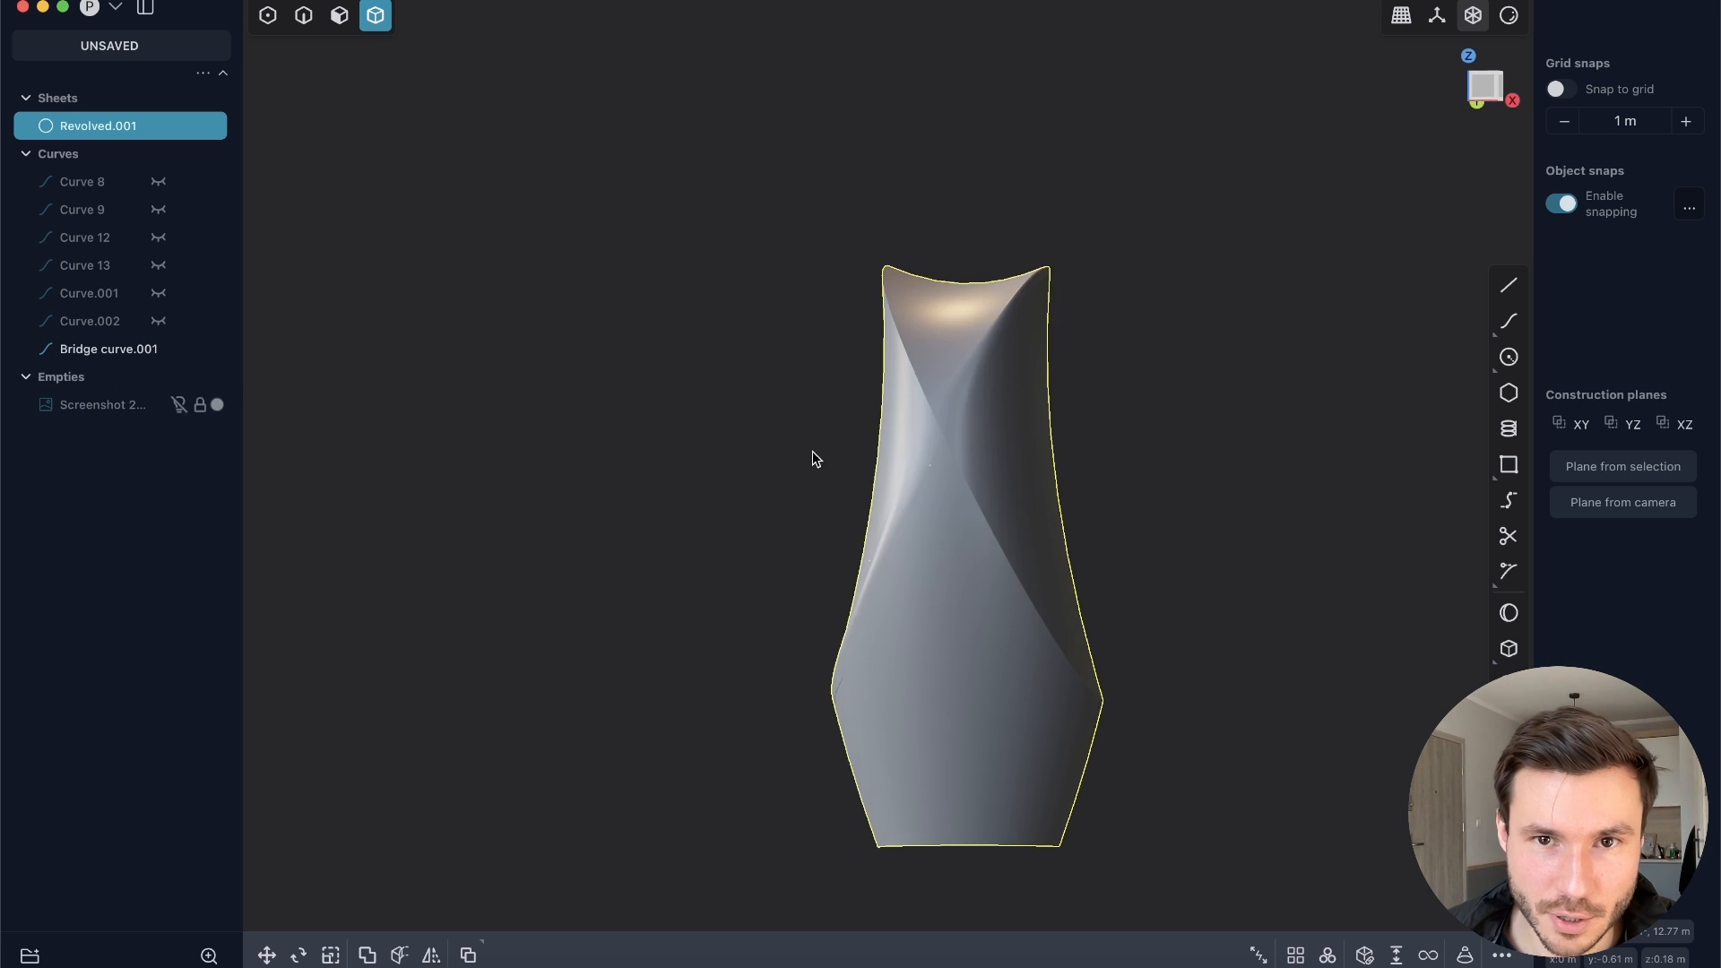
scroll(813, 453, up, 5)
middle_drag(965, 574, 854, 492)
scroll(878, 578, down, 4)
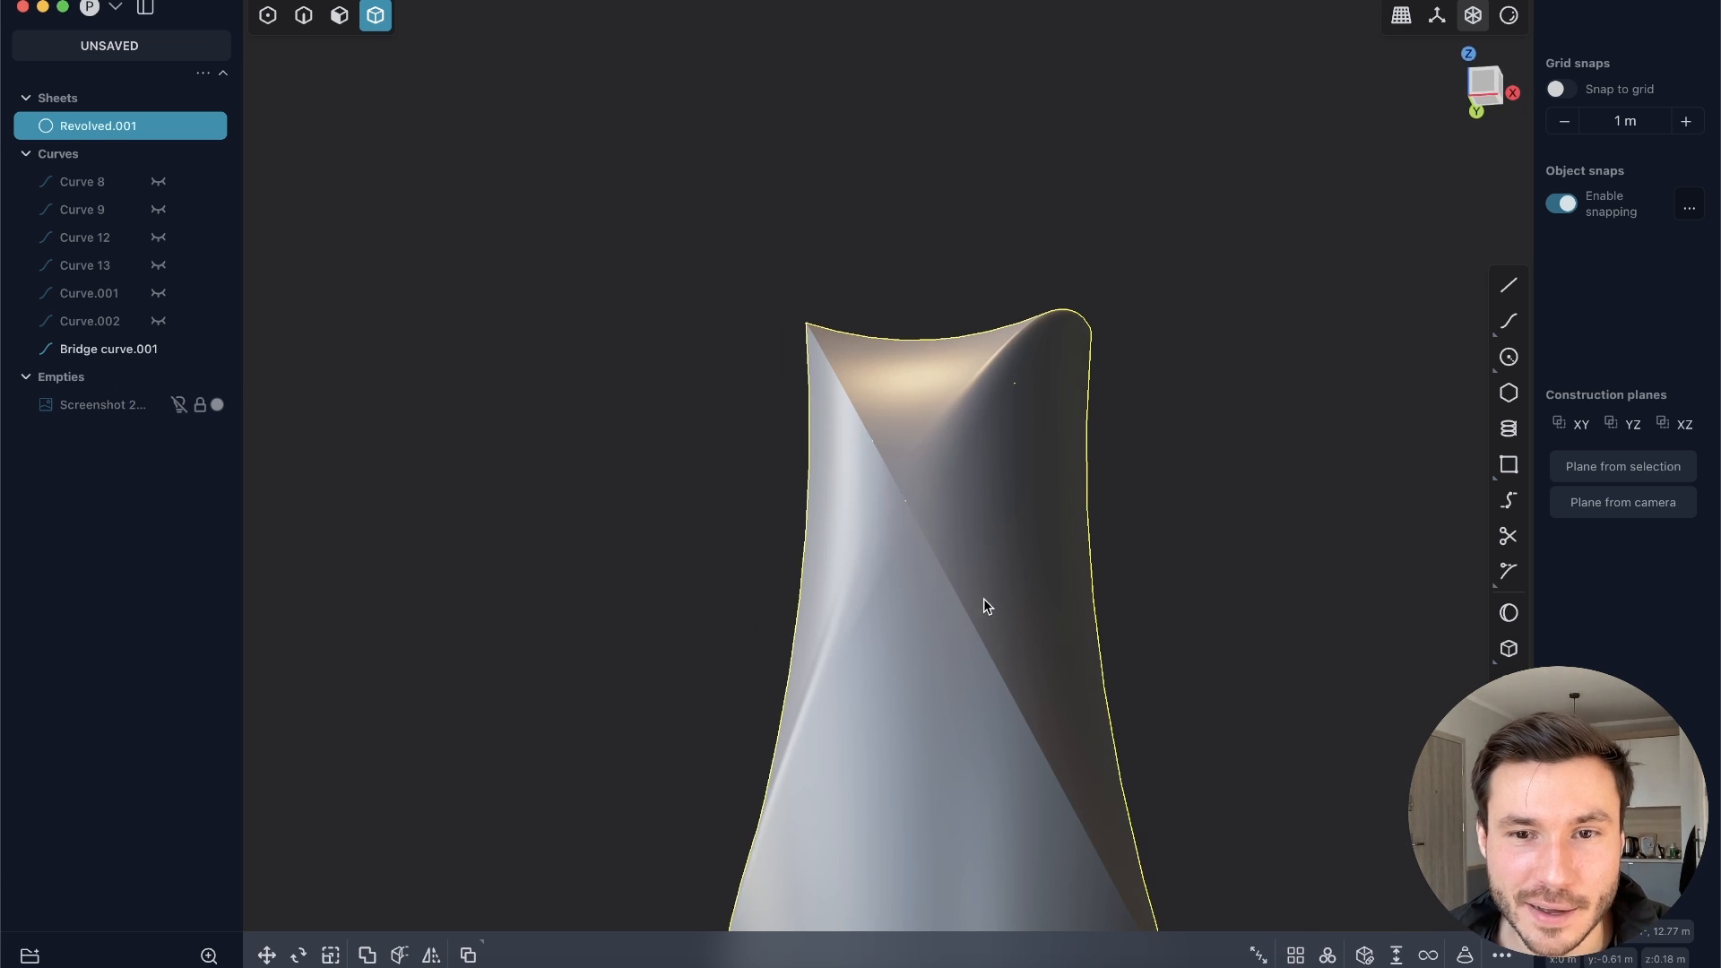
shift+middle_drag(975, 573, 943, 397)
scroll(941, 431, up, 5)
middle_drag(939, 534, 949, 551)
Step: Try to fillet the long diagonal crease edge at a distance of about 0.383 m
key(2)
click(959, 504)
key(f)
drag(999, 501, 978, 540)
middle_drag(978, 540, 1026, 267)
scroll(987, 404, up, 2)
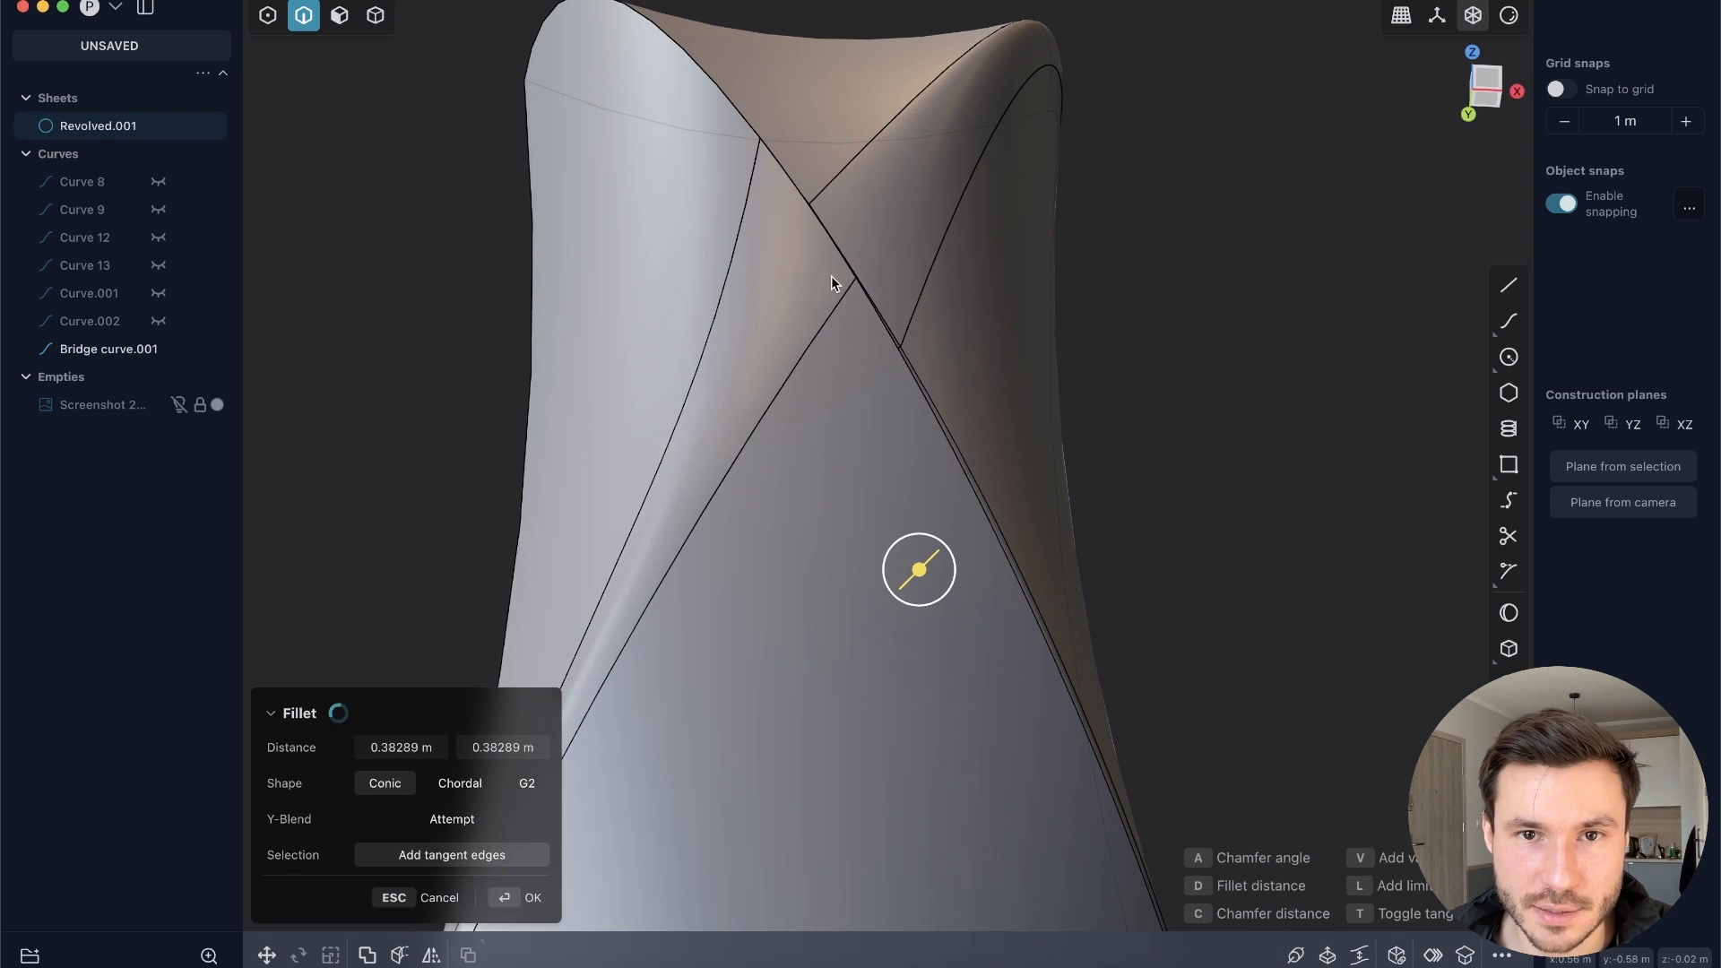
key(Return)
scroll(760, 256, down, 4)
middle_drag(884, 326, 877, 460)
scroll(847, 323, up, 4)
scroll(847, 322, down, 4)
scroll(877, 460, up, 4)
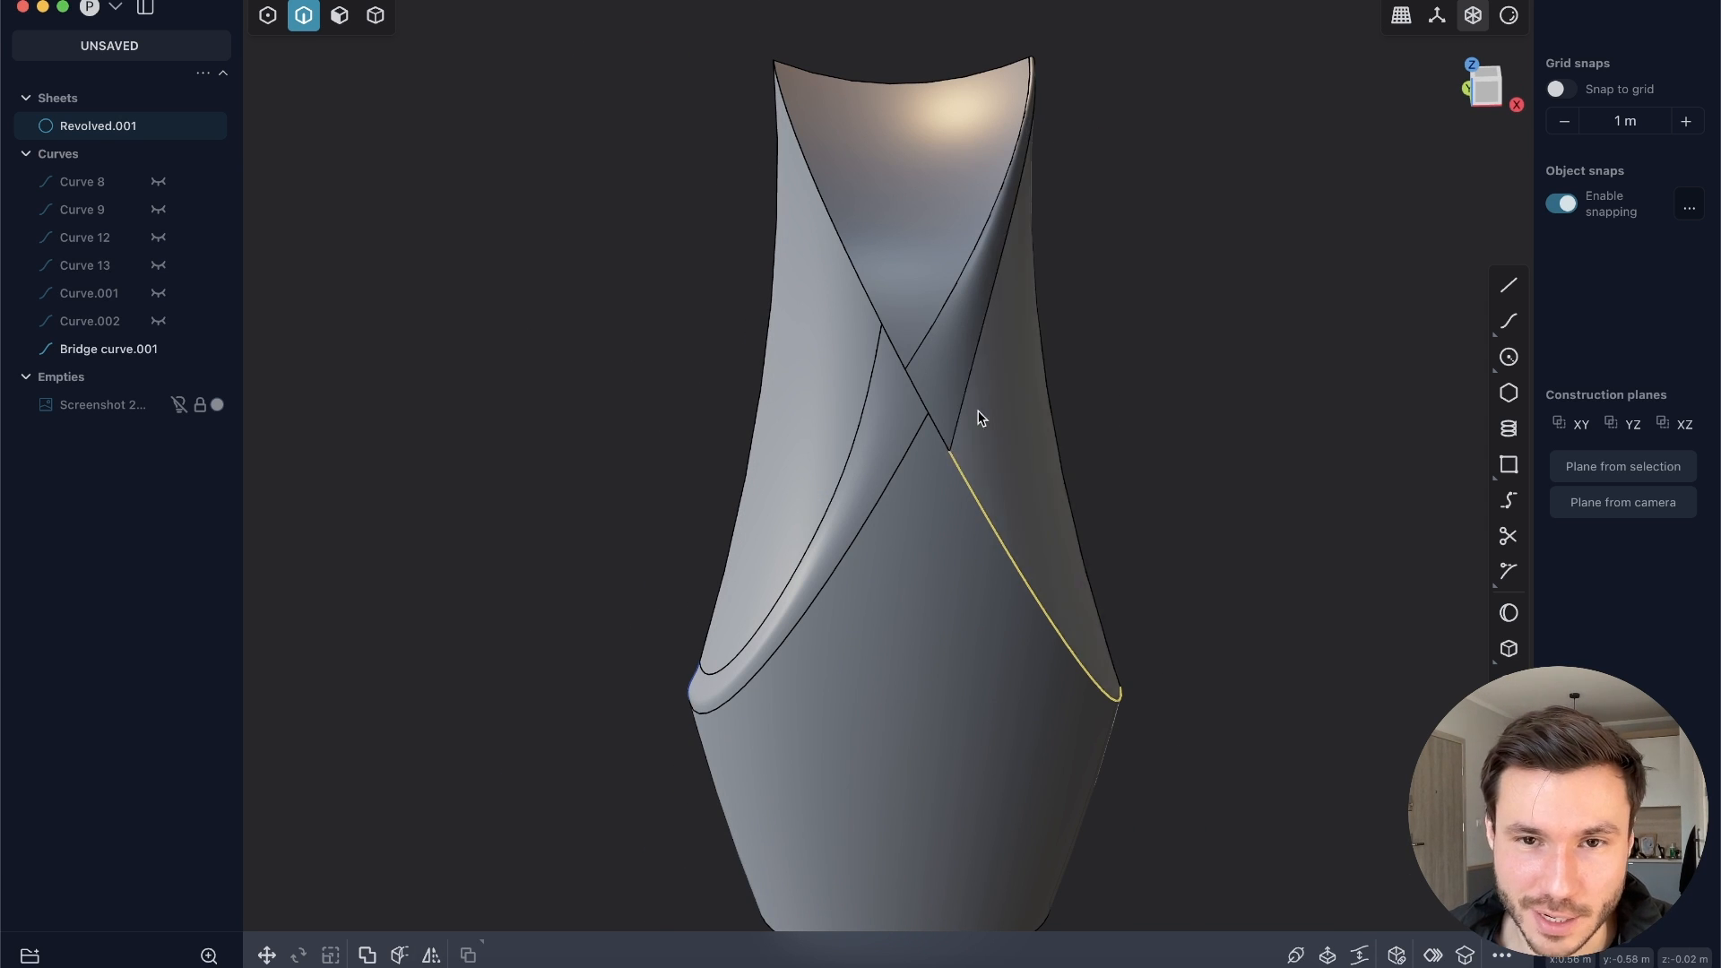
scroll(960, 484, up, 3)
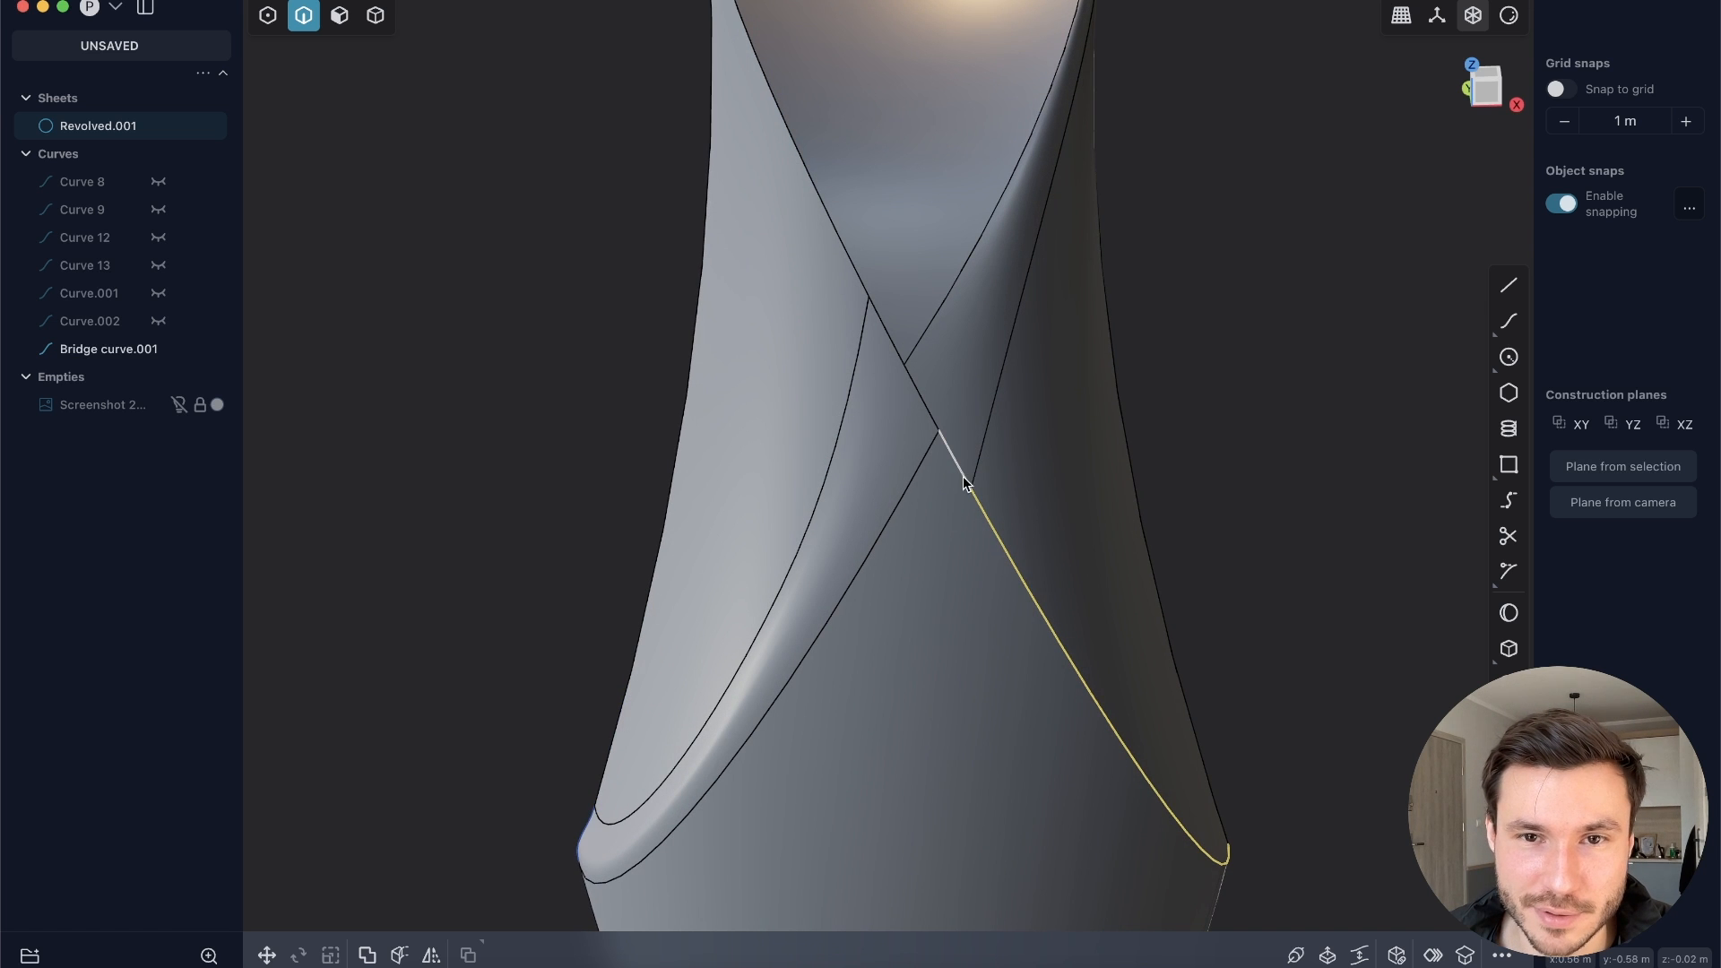
Step: Select the full diagonal crease up to the top corner and duplicate it as a separate curve
key(f)
click(832, 221)
scroll(832, 224, down, 4)
middle_drag(841, 163, 799, 157)
middle_drag(984, 536, 834, 540)
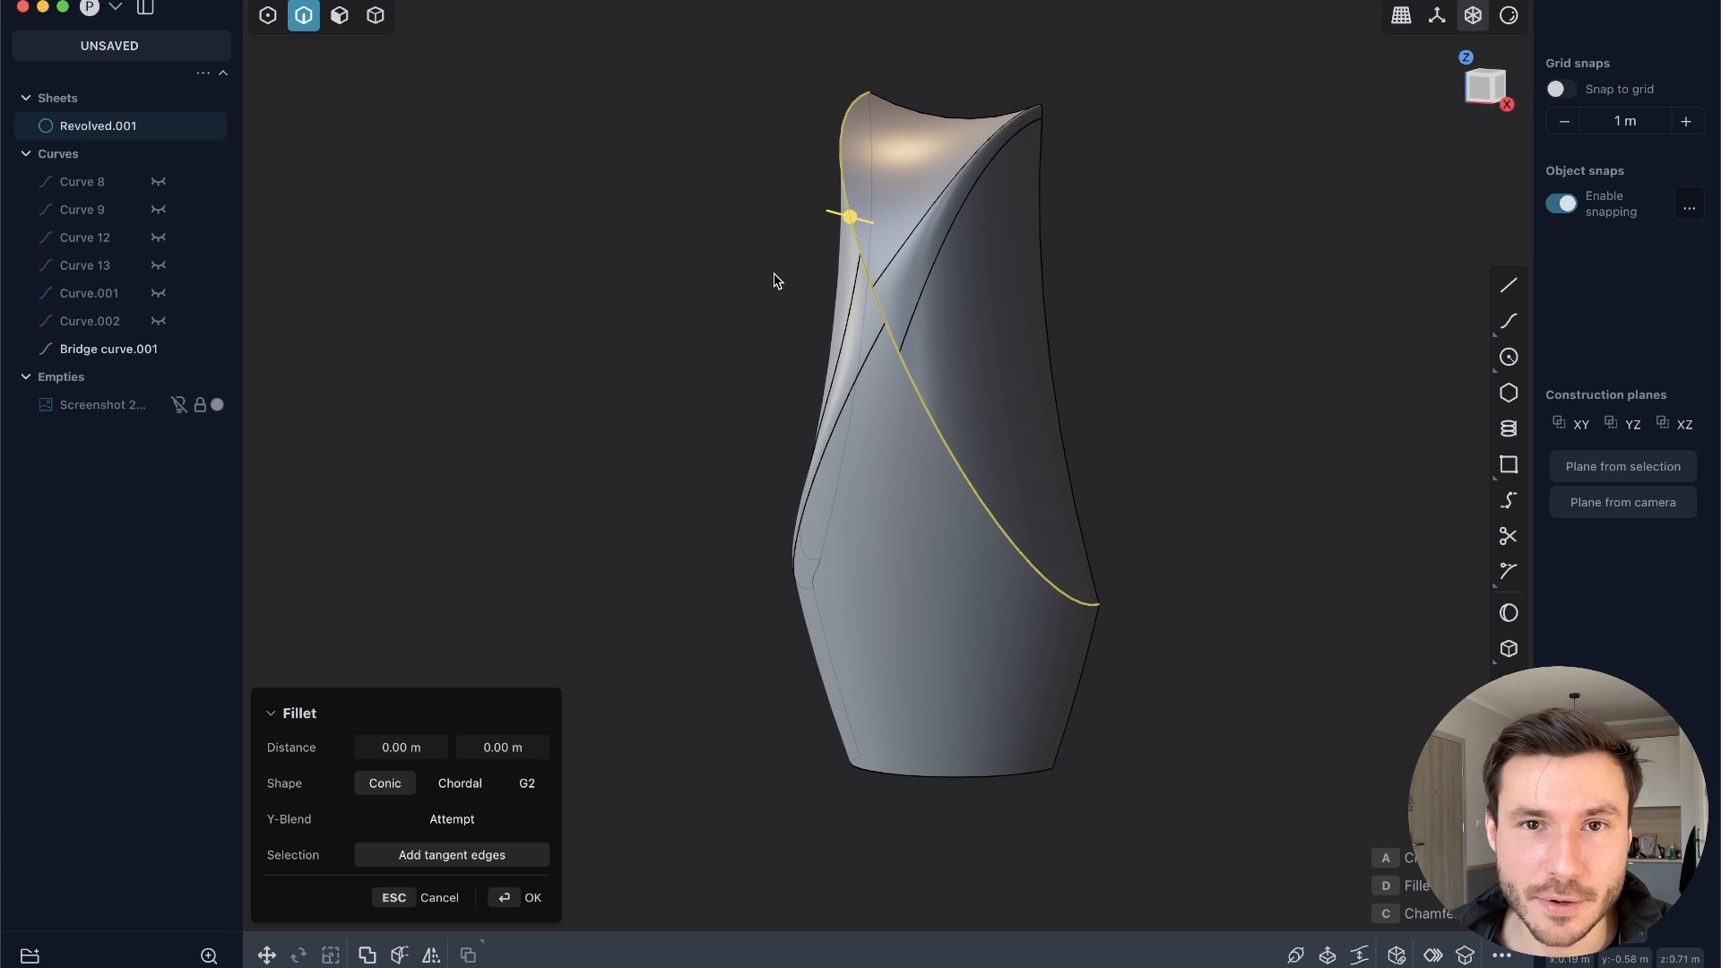
key(shift+d)
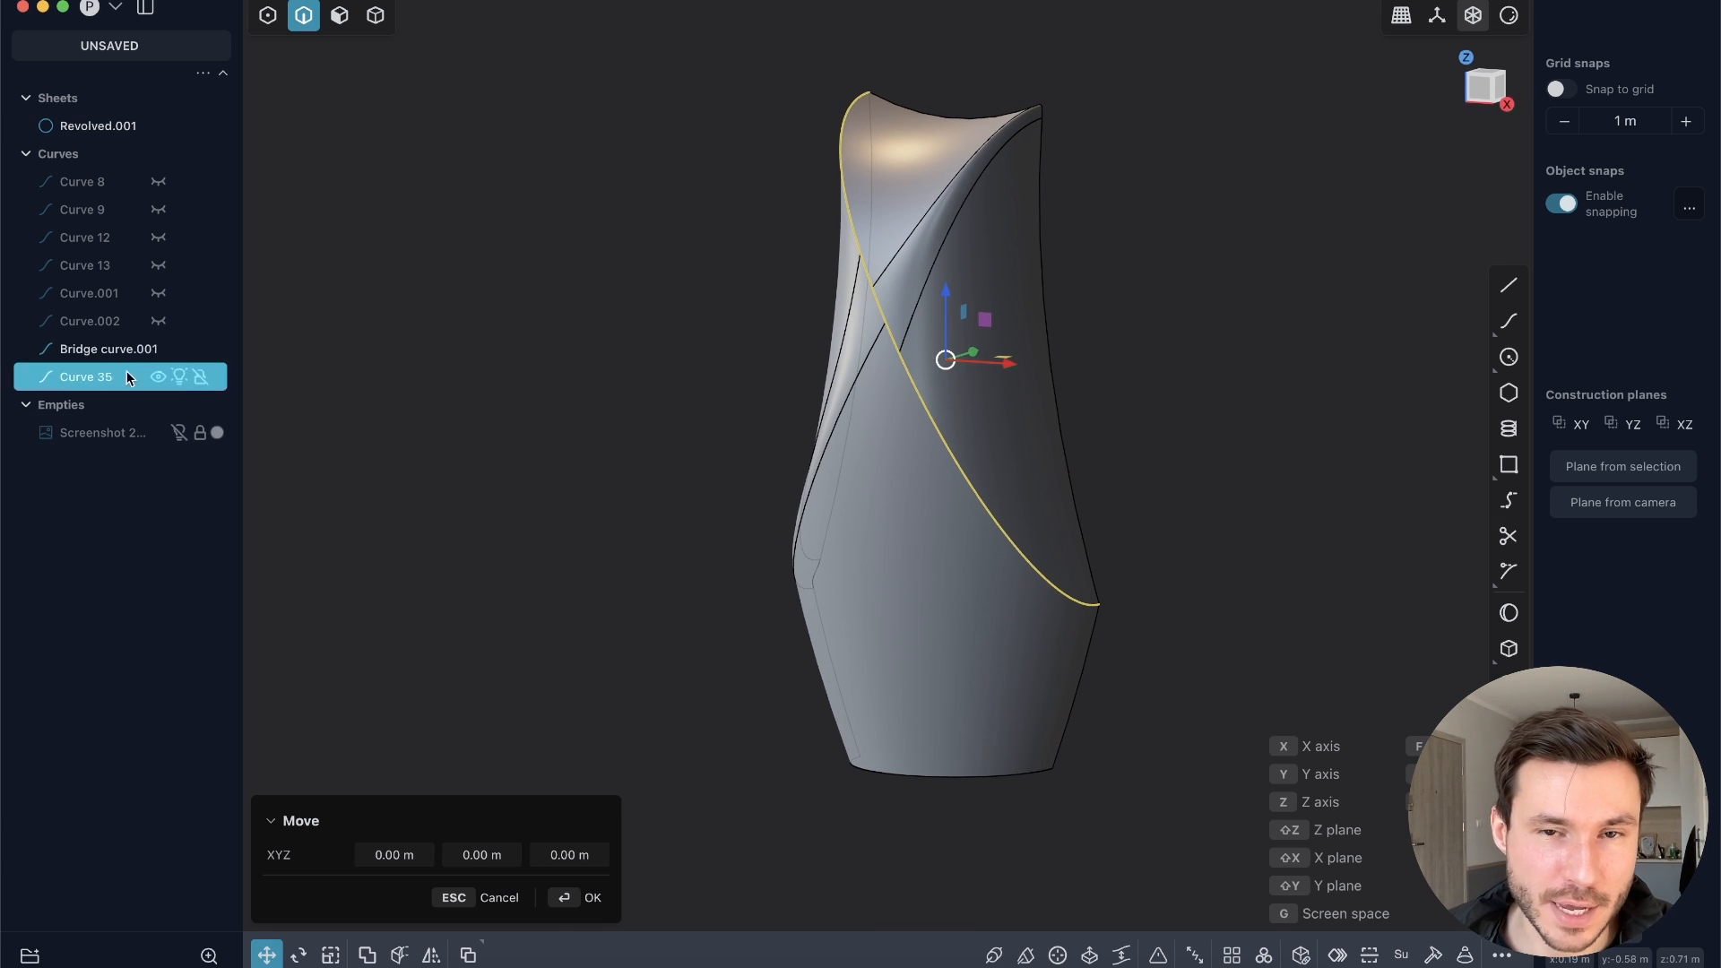
Step: Rebuild the duplicated crease curve using the number-of-points method
click(1434, 955)
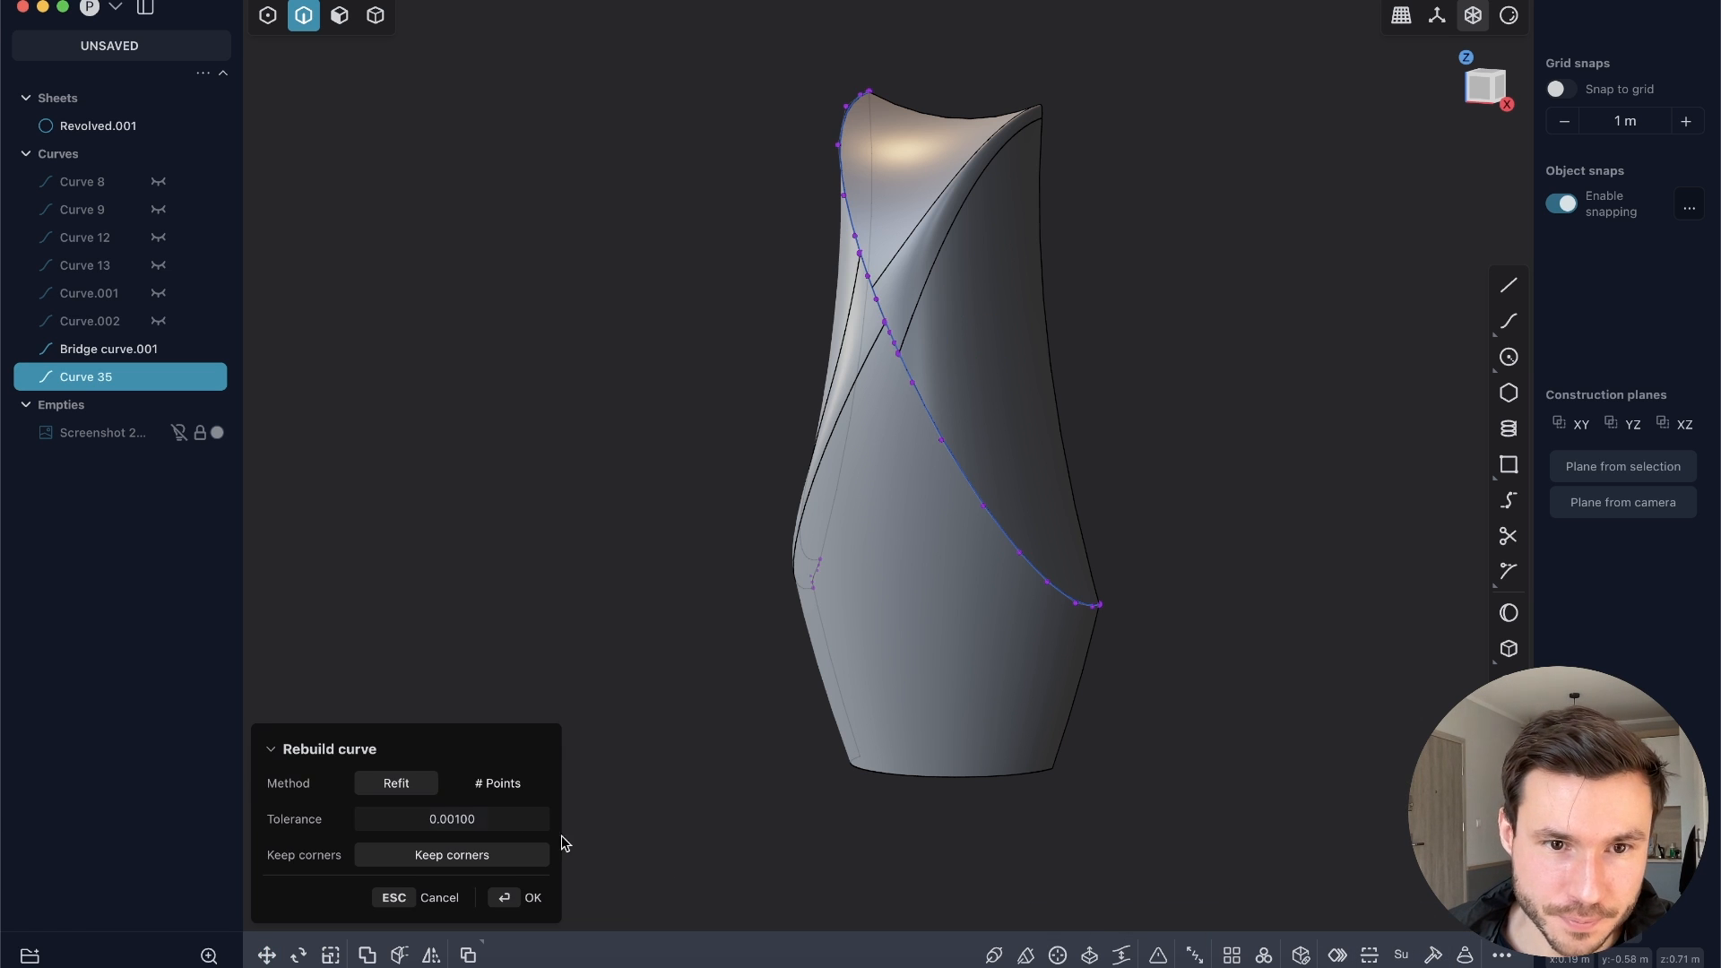
click(502, 782)
drag(452, 855, 634, 850)
middle_drag(986, 633, 1009, 554)
click(516, 900)
Step: Create a pipe with a 0.04 m section size along the rebuilt crease curve and delete the curve
middle_drag(791, 683, 1049, 611)
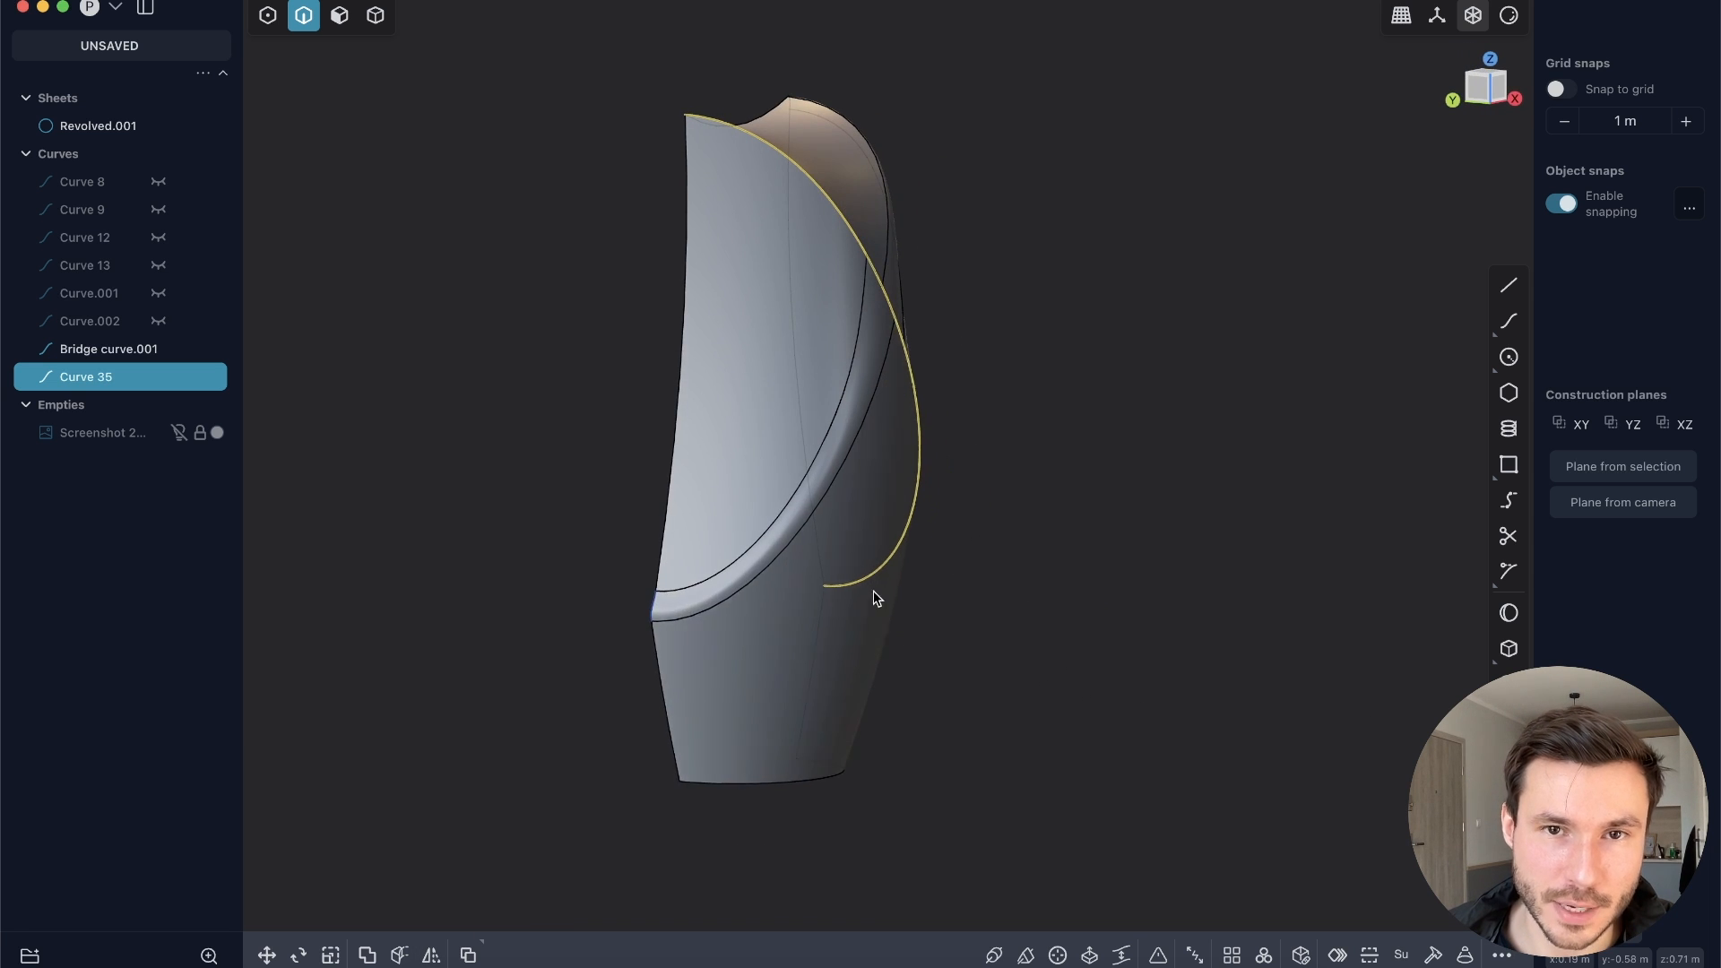
shift+middle_drag(879, 611, 906, 641)
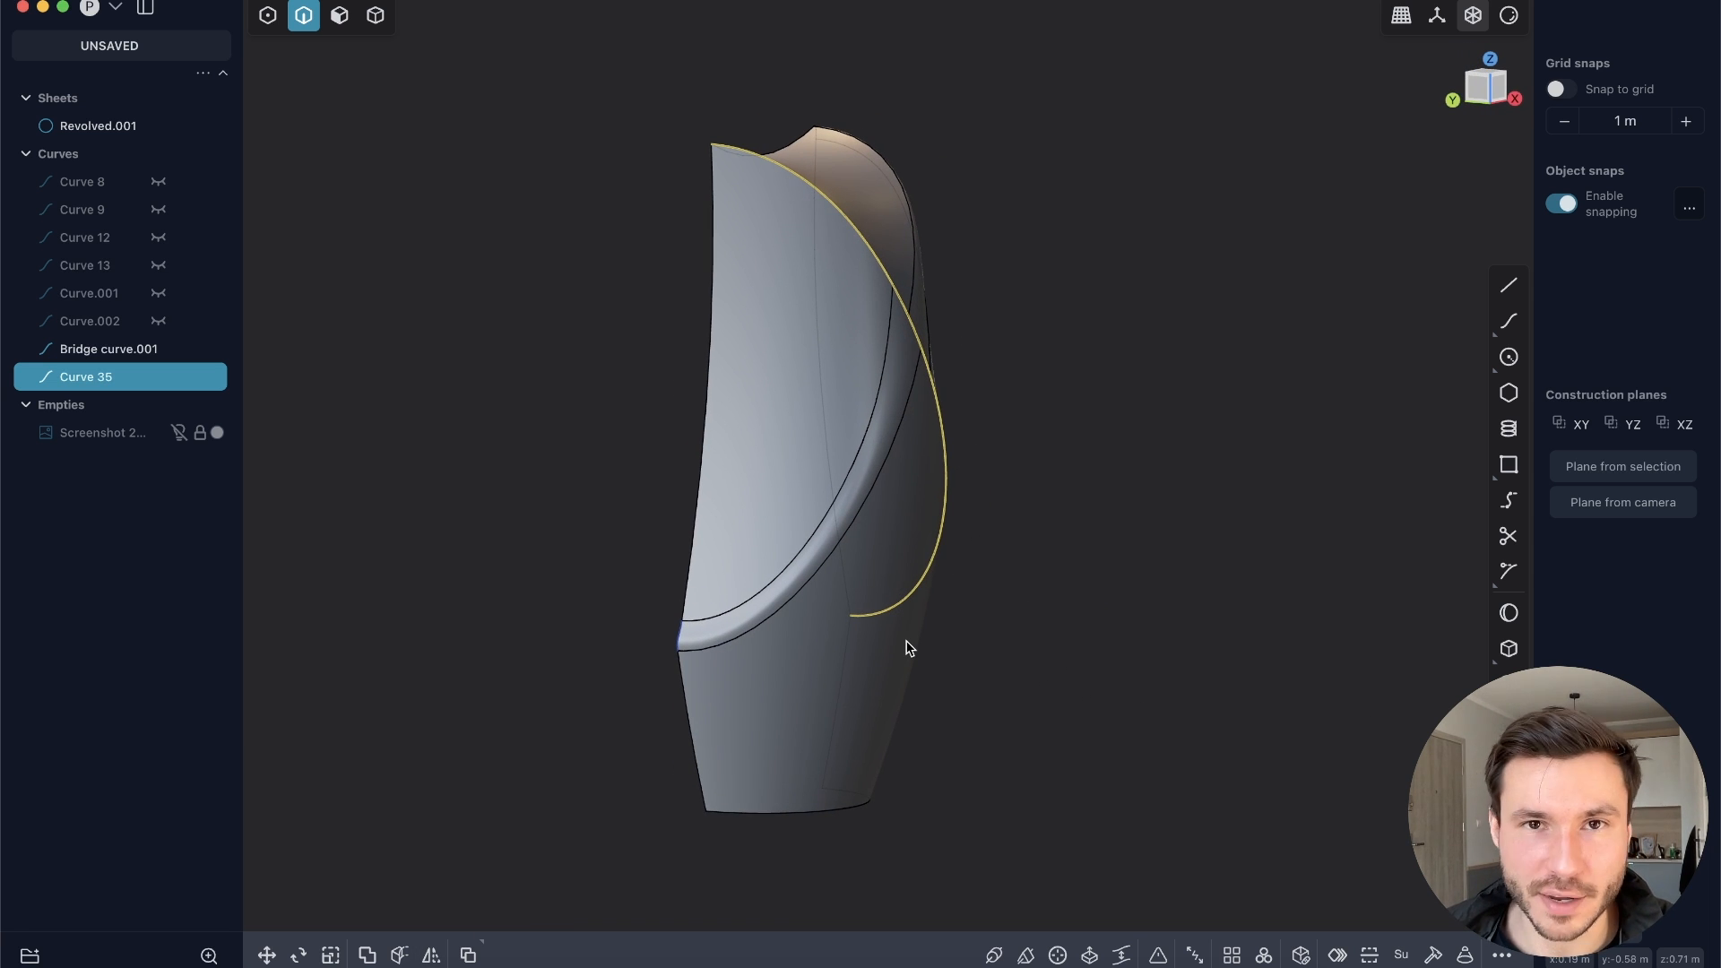
key(p)
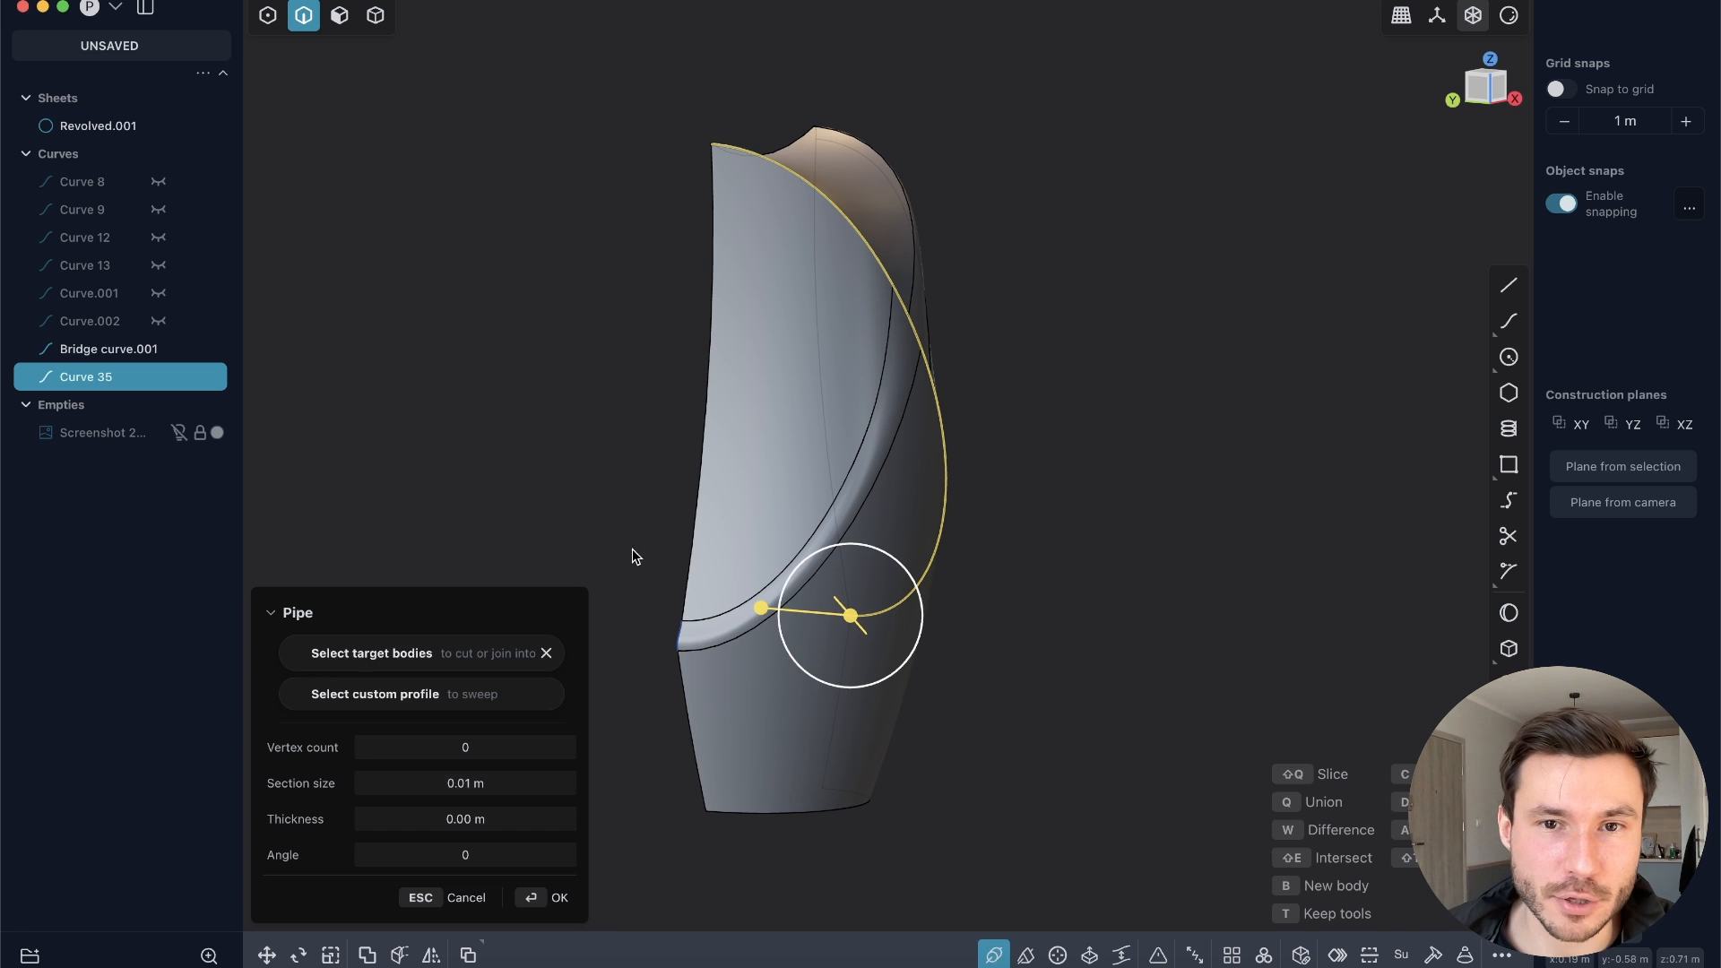
drag(461, 784, 579, 766)
middle_drag(829, 460, 801, 475)
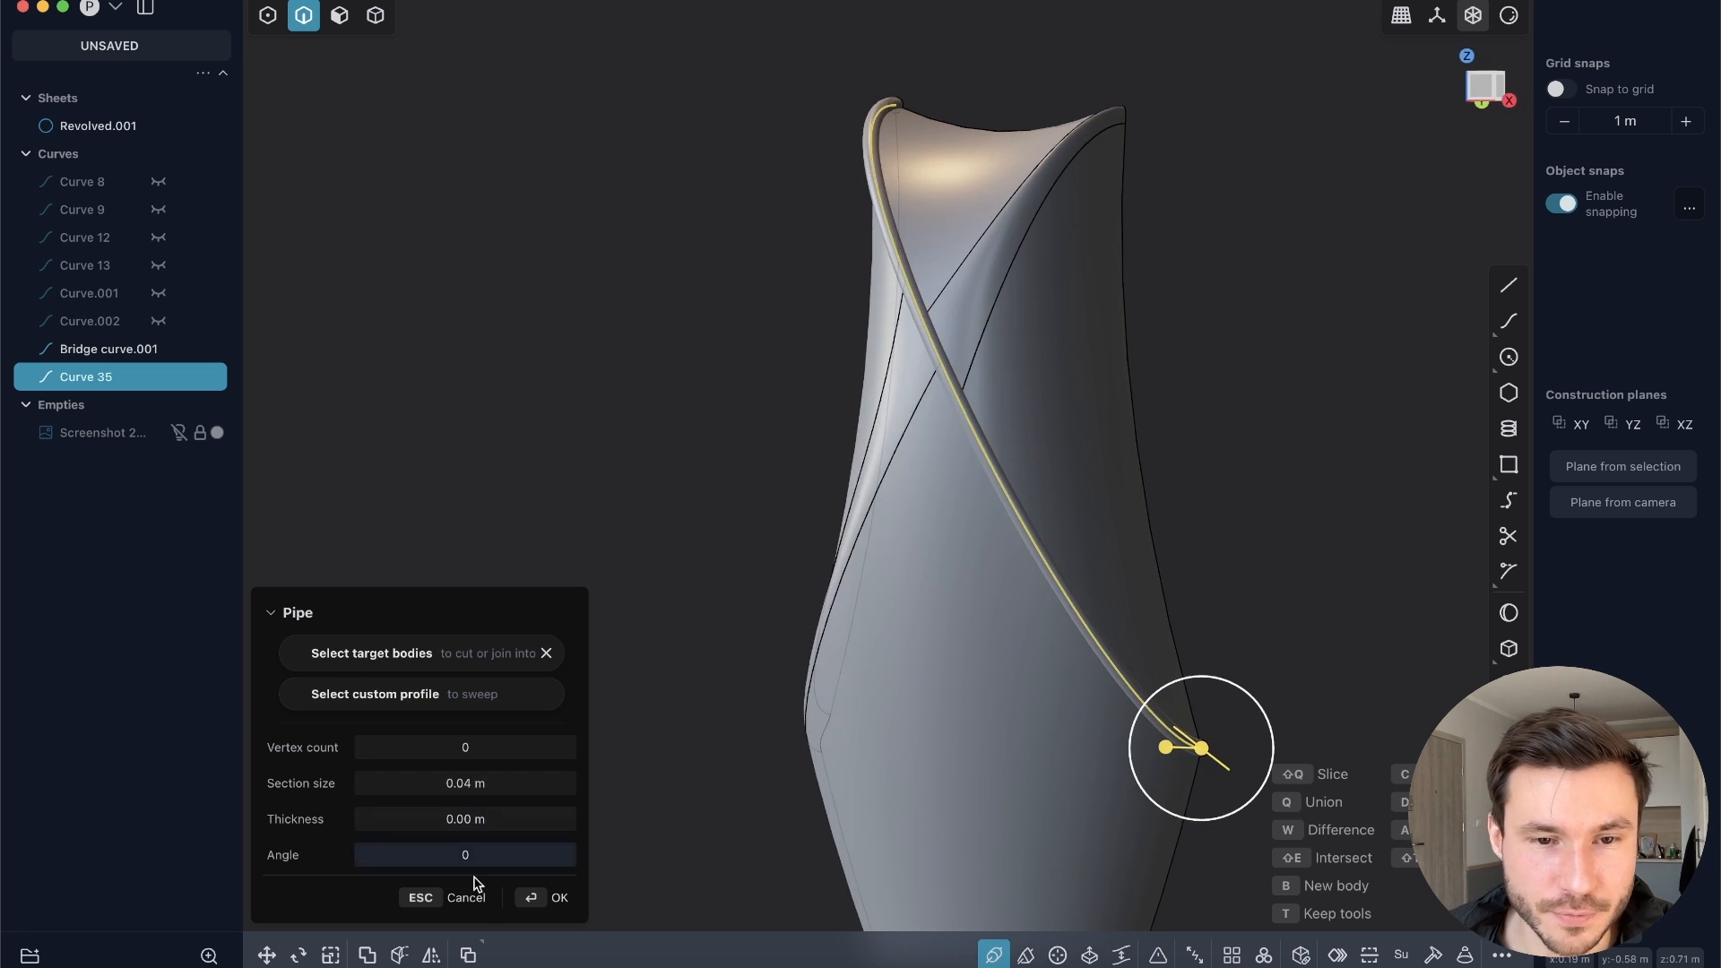
click(554, 901)
click(97, 436)
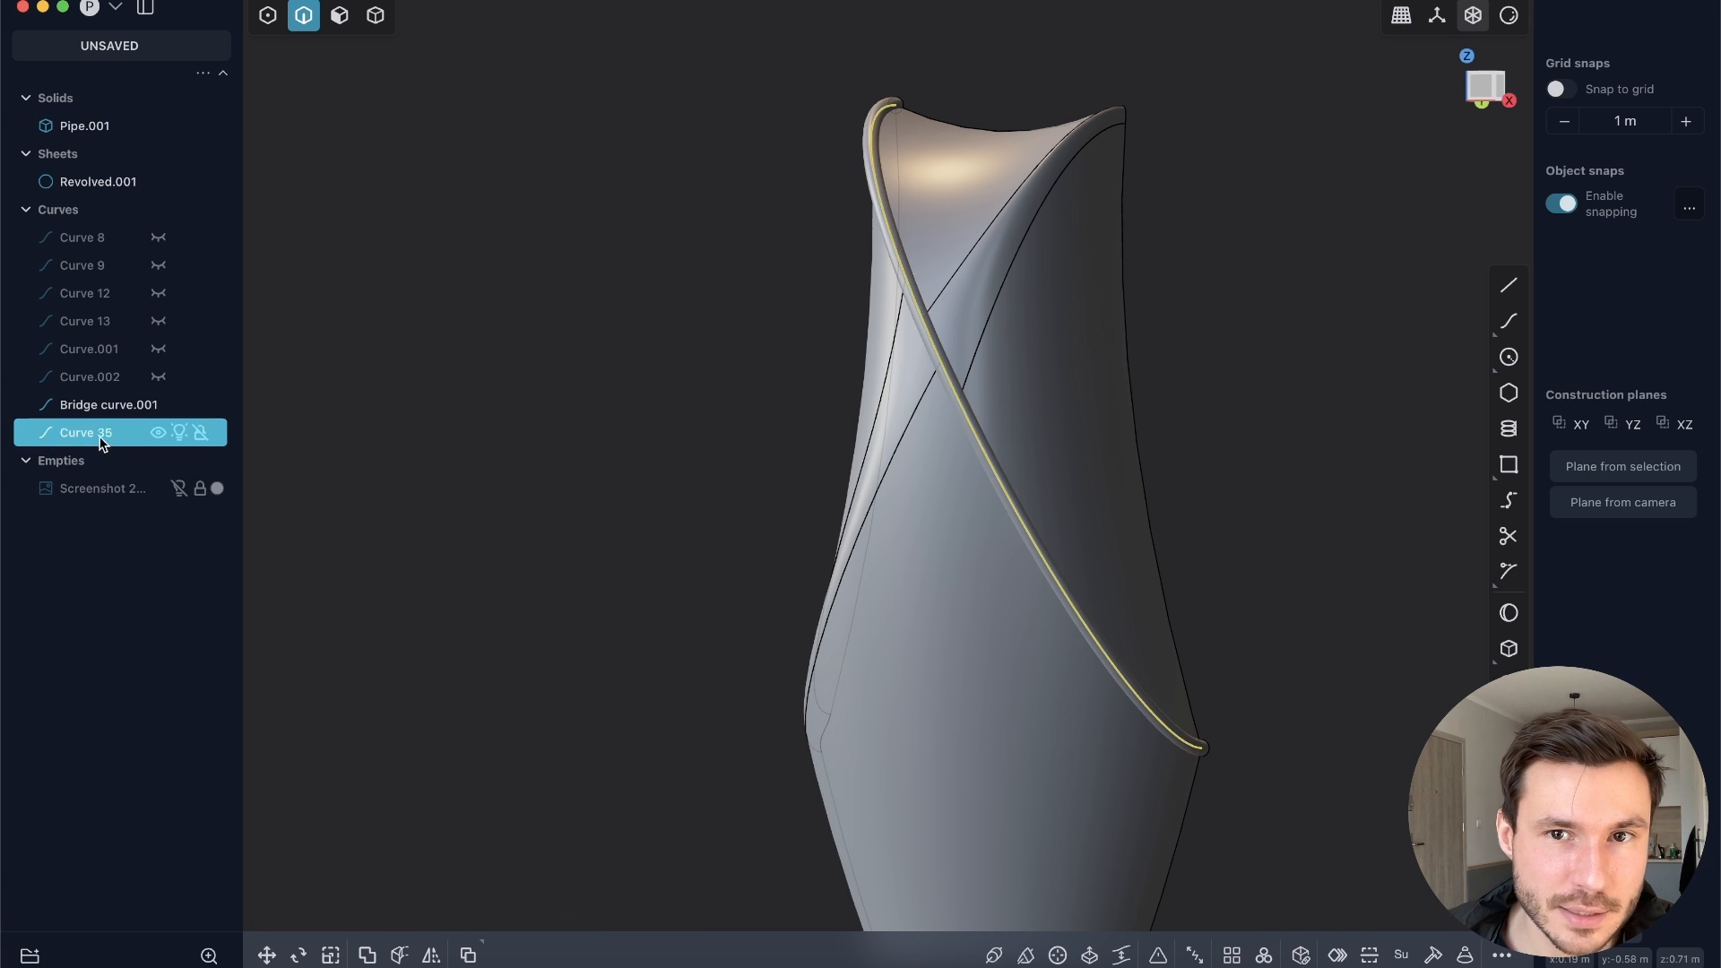
key(Delete)
Step: Offset the pipe's lower and upper end faces outward by 0.142 m so they extend past the body
middle_drag(909, 551, 1004, 587)
shift+middle_drag(1004, 588, 864, 443)
scroll(896, 503, up, 5)
middle_drag(936, 672, 843, 574)
click(338, 15)
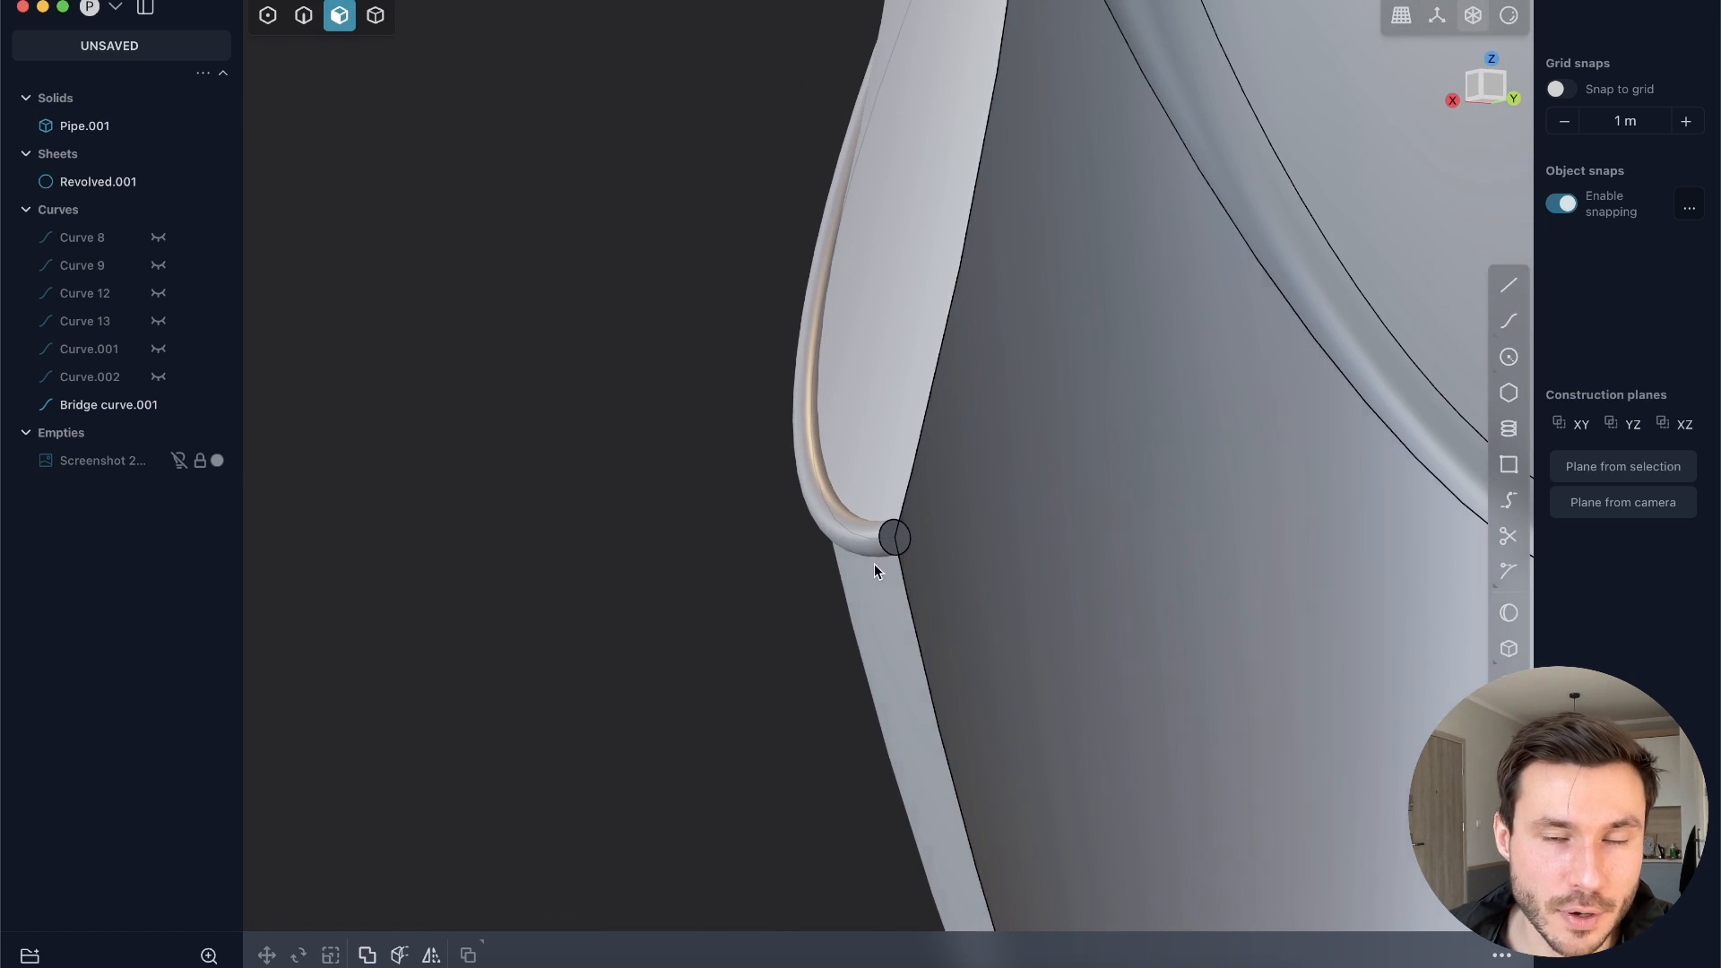
click(897, 542)
scroll(1068, 391, down, 8)
shift+middle_drag(1139, 274, 821, 621)
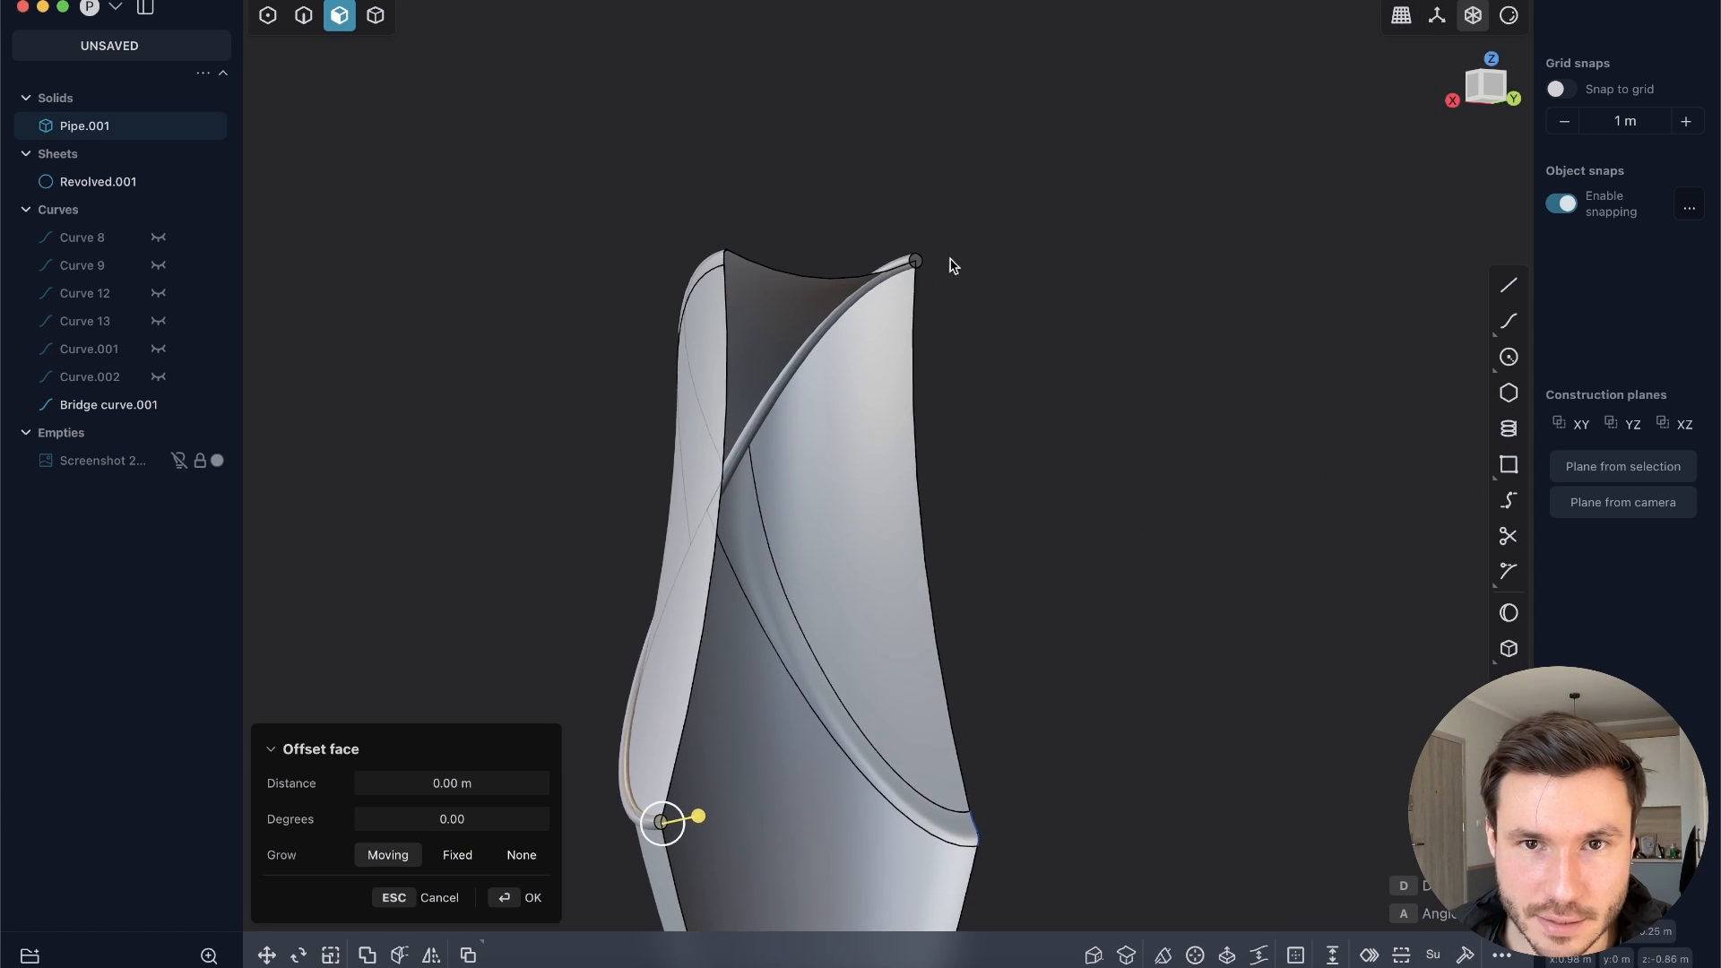
scroll(910, 263, up, 8)
click(975, 252)
drag(1005, 248, 1068, 234)
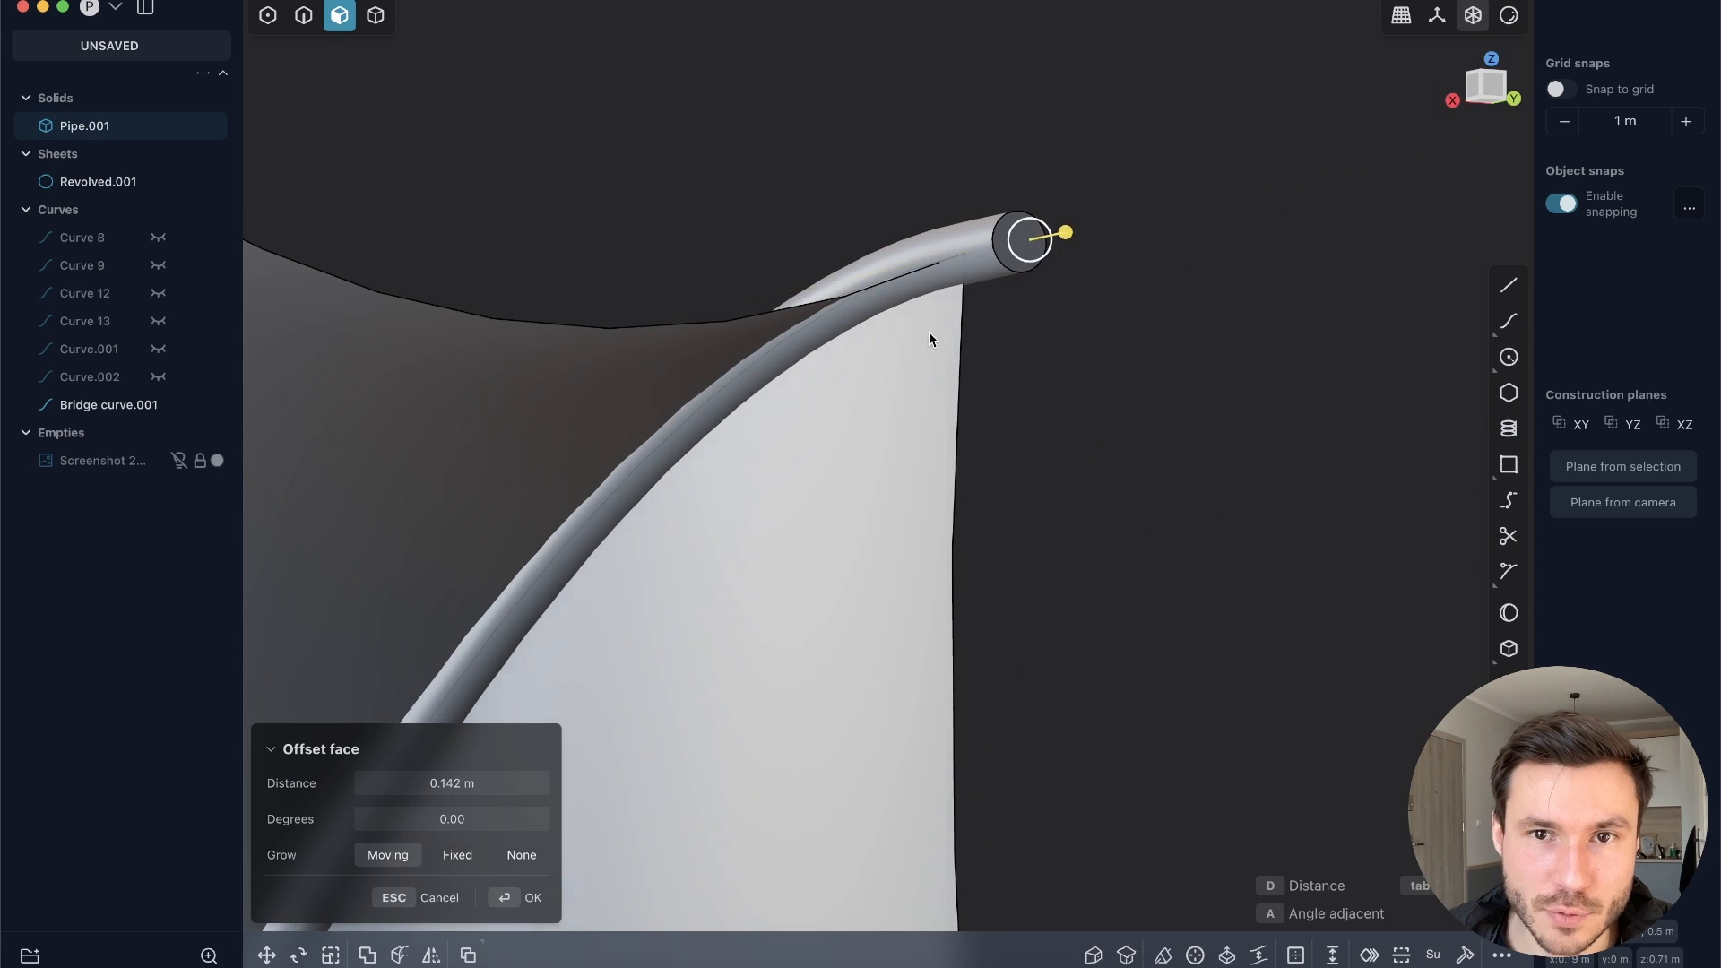
middle_drag(975, 315, 999, 257)
key(Return)
Step: Subtract the pipe from the body sheet with a Boolean difference
scroll(751, 453, down, 8)
middle_drag(751, 457, 557, 615)
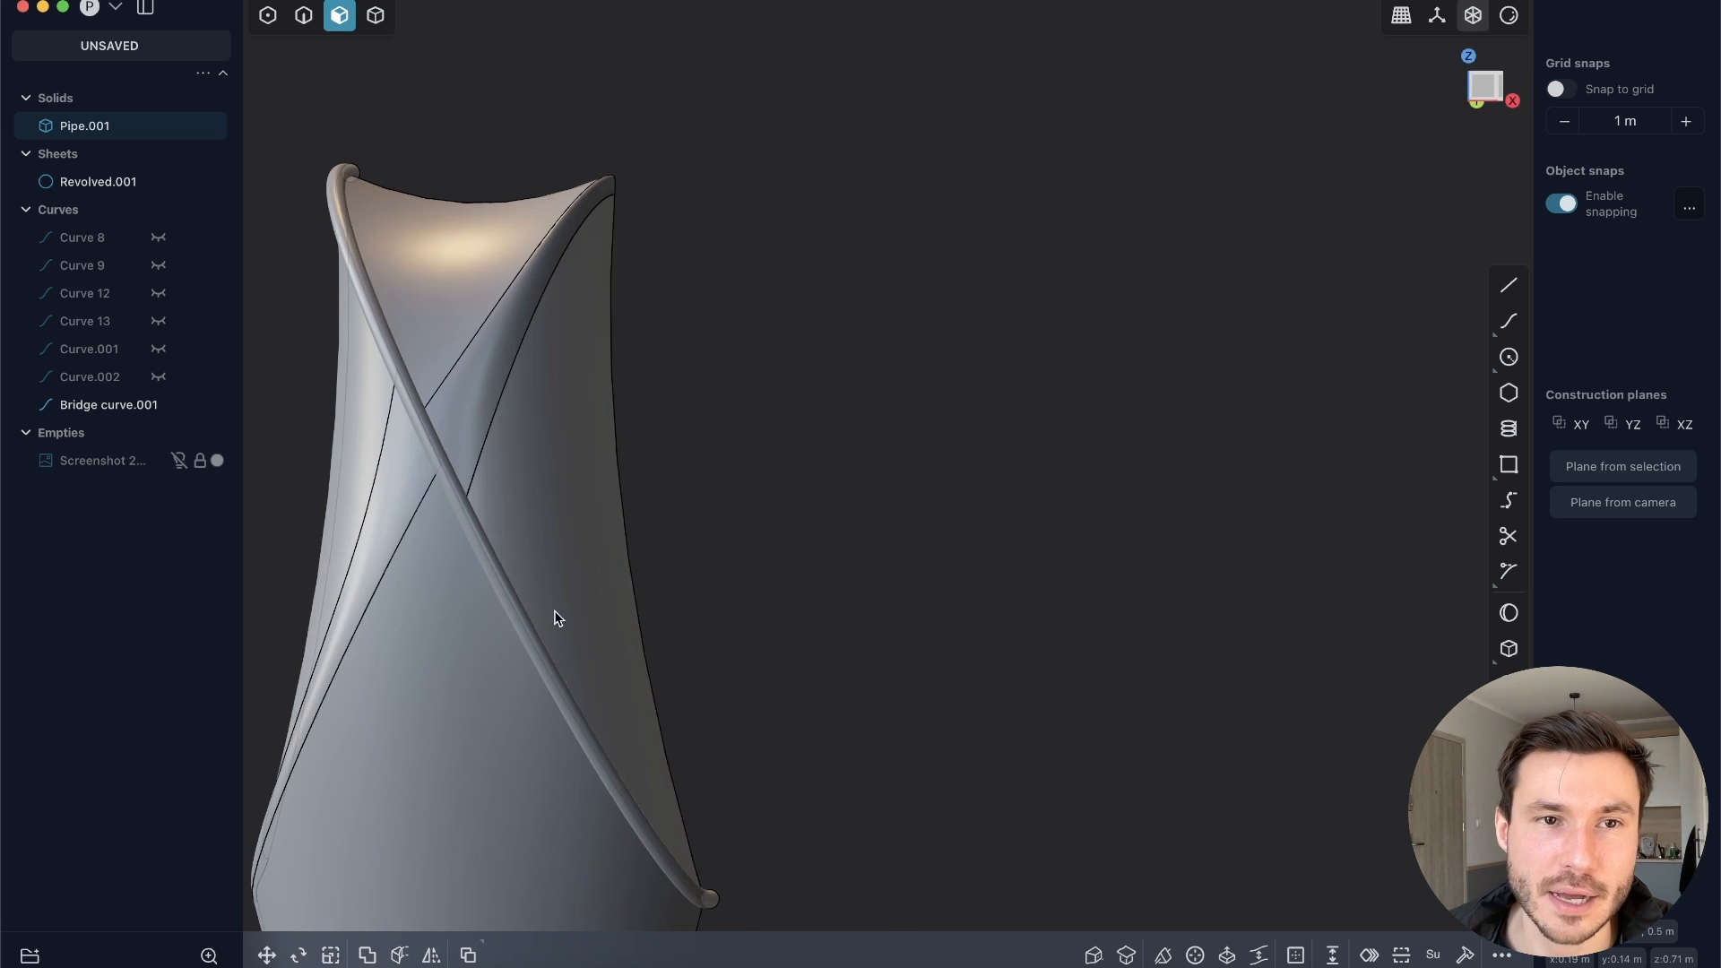
click(375, 16)
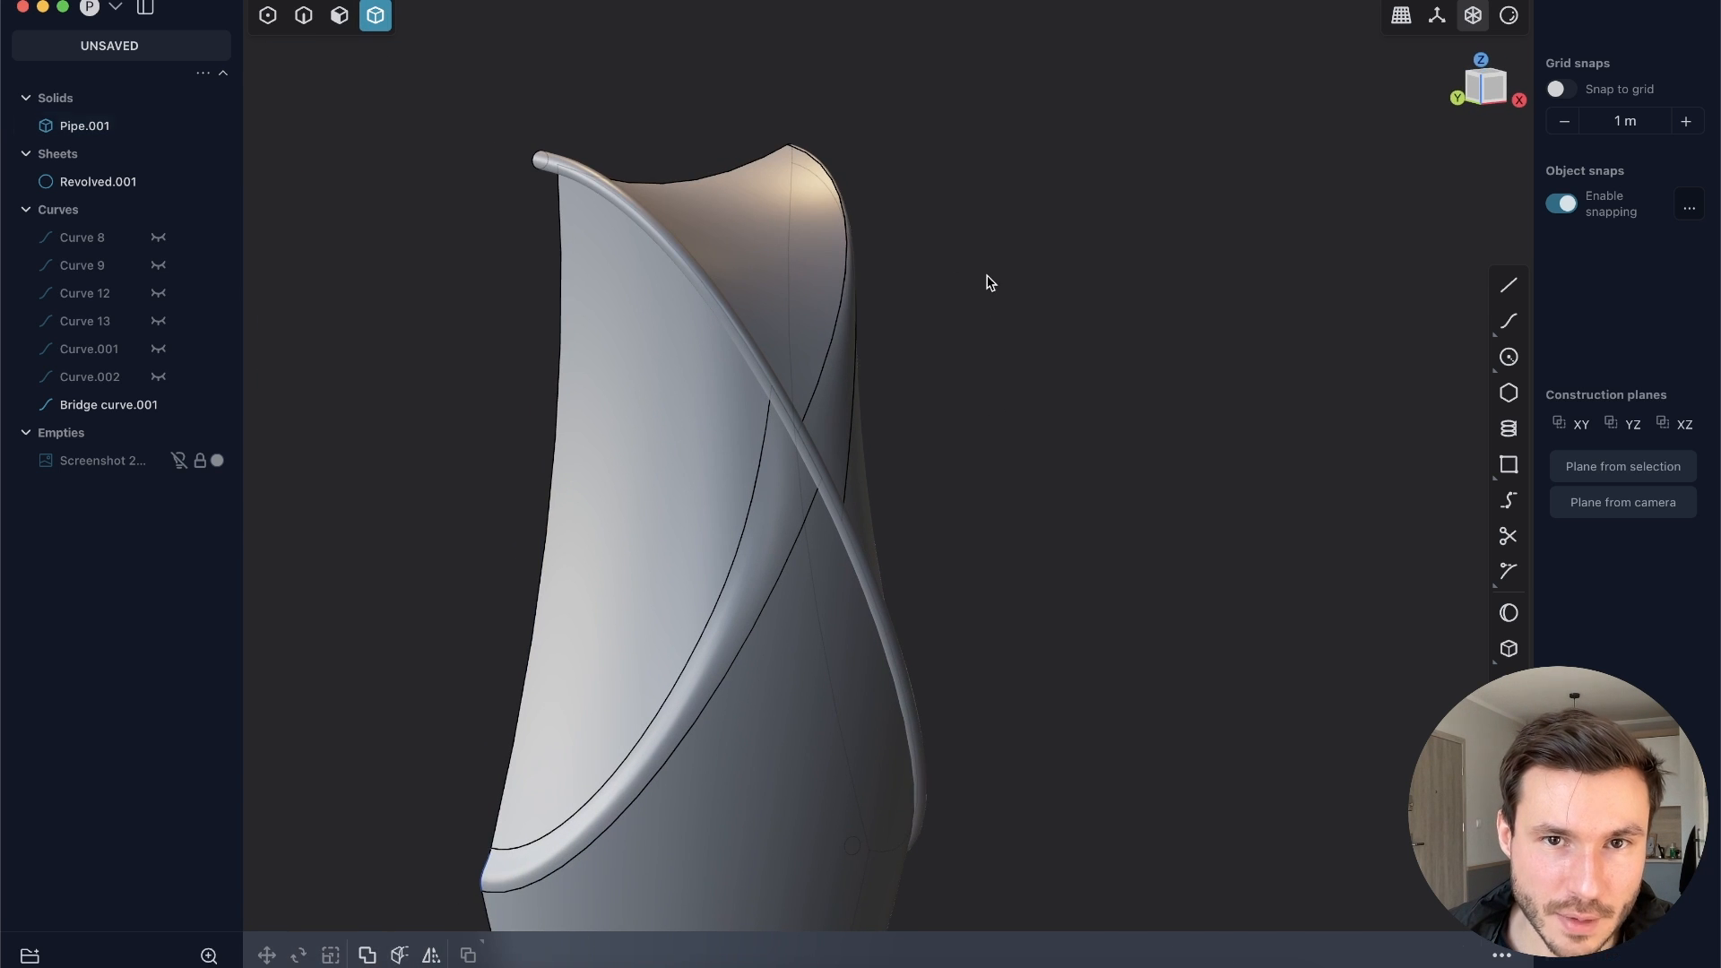
click(758, 209)
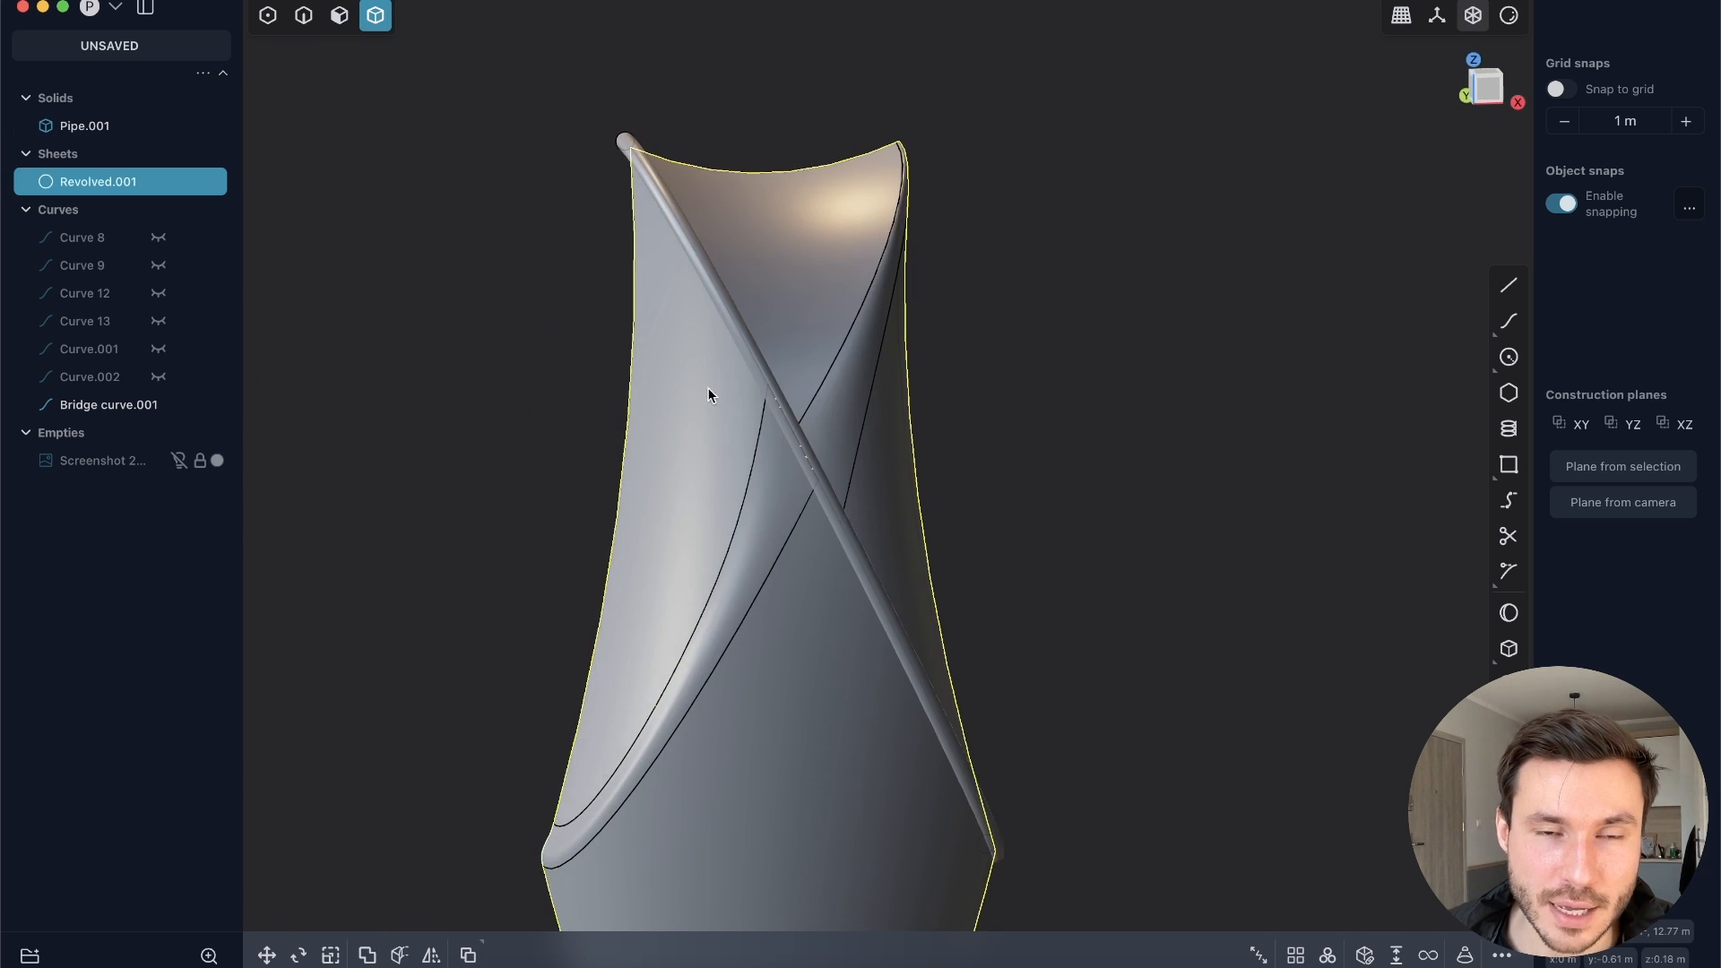
middle_drag(711, 485, 823, 342)
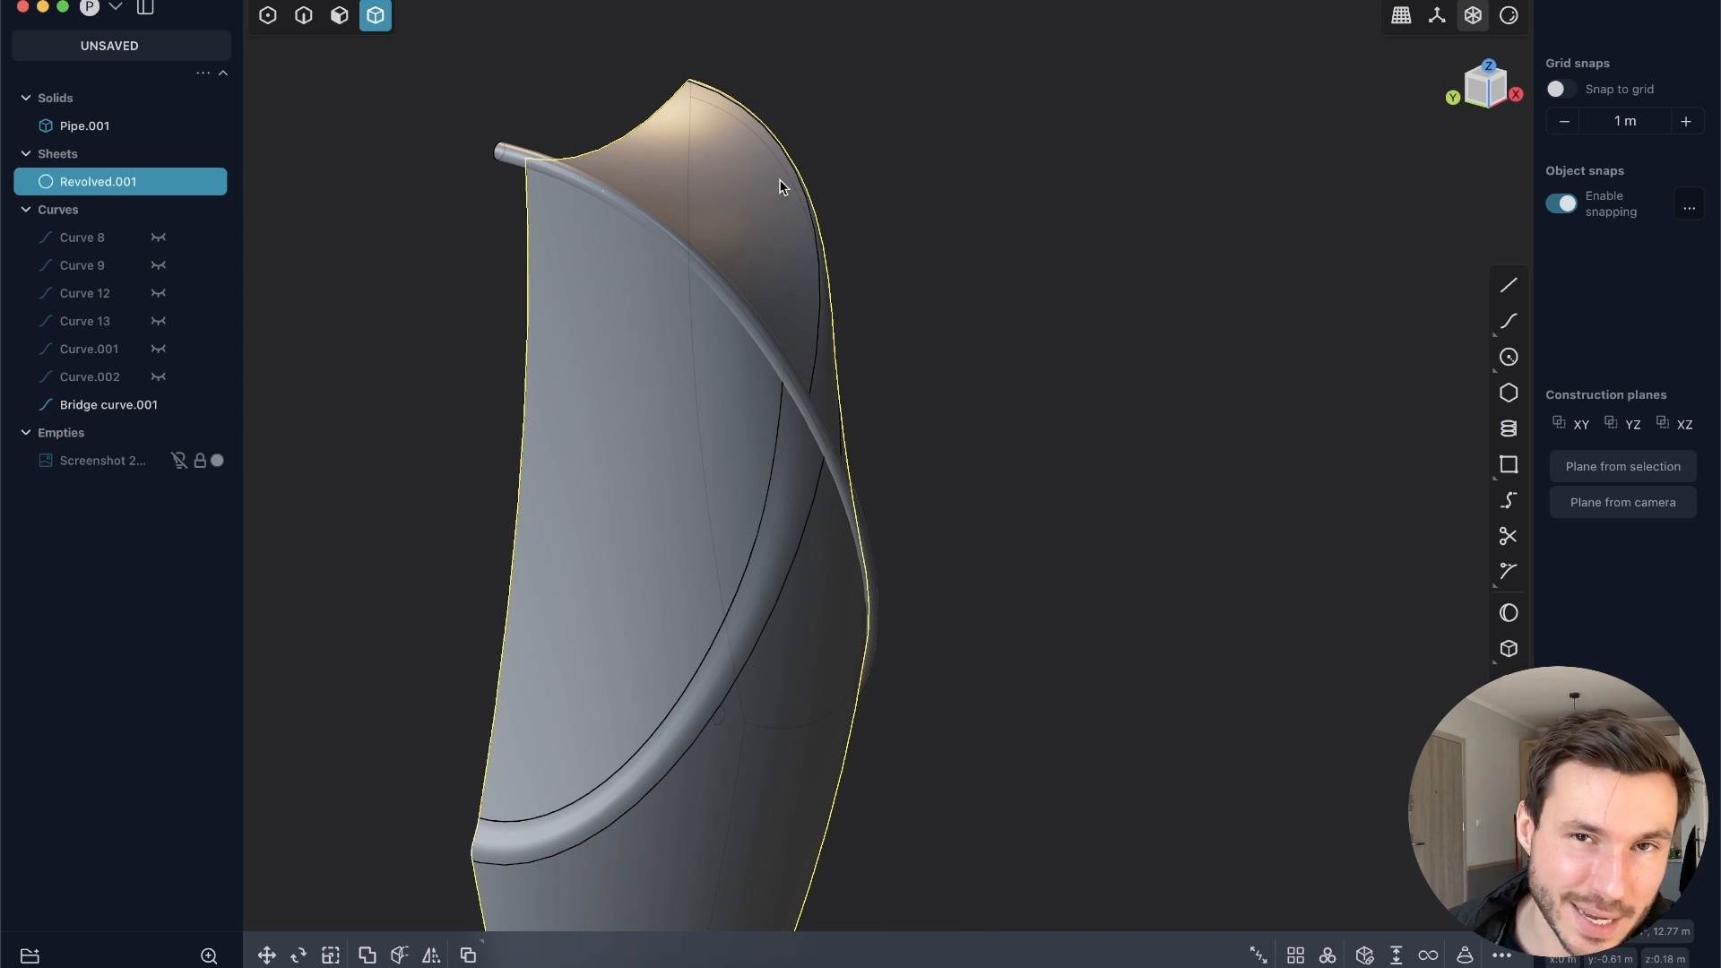
shift+click(507, 155)
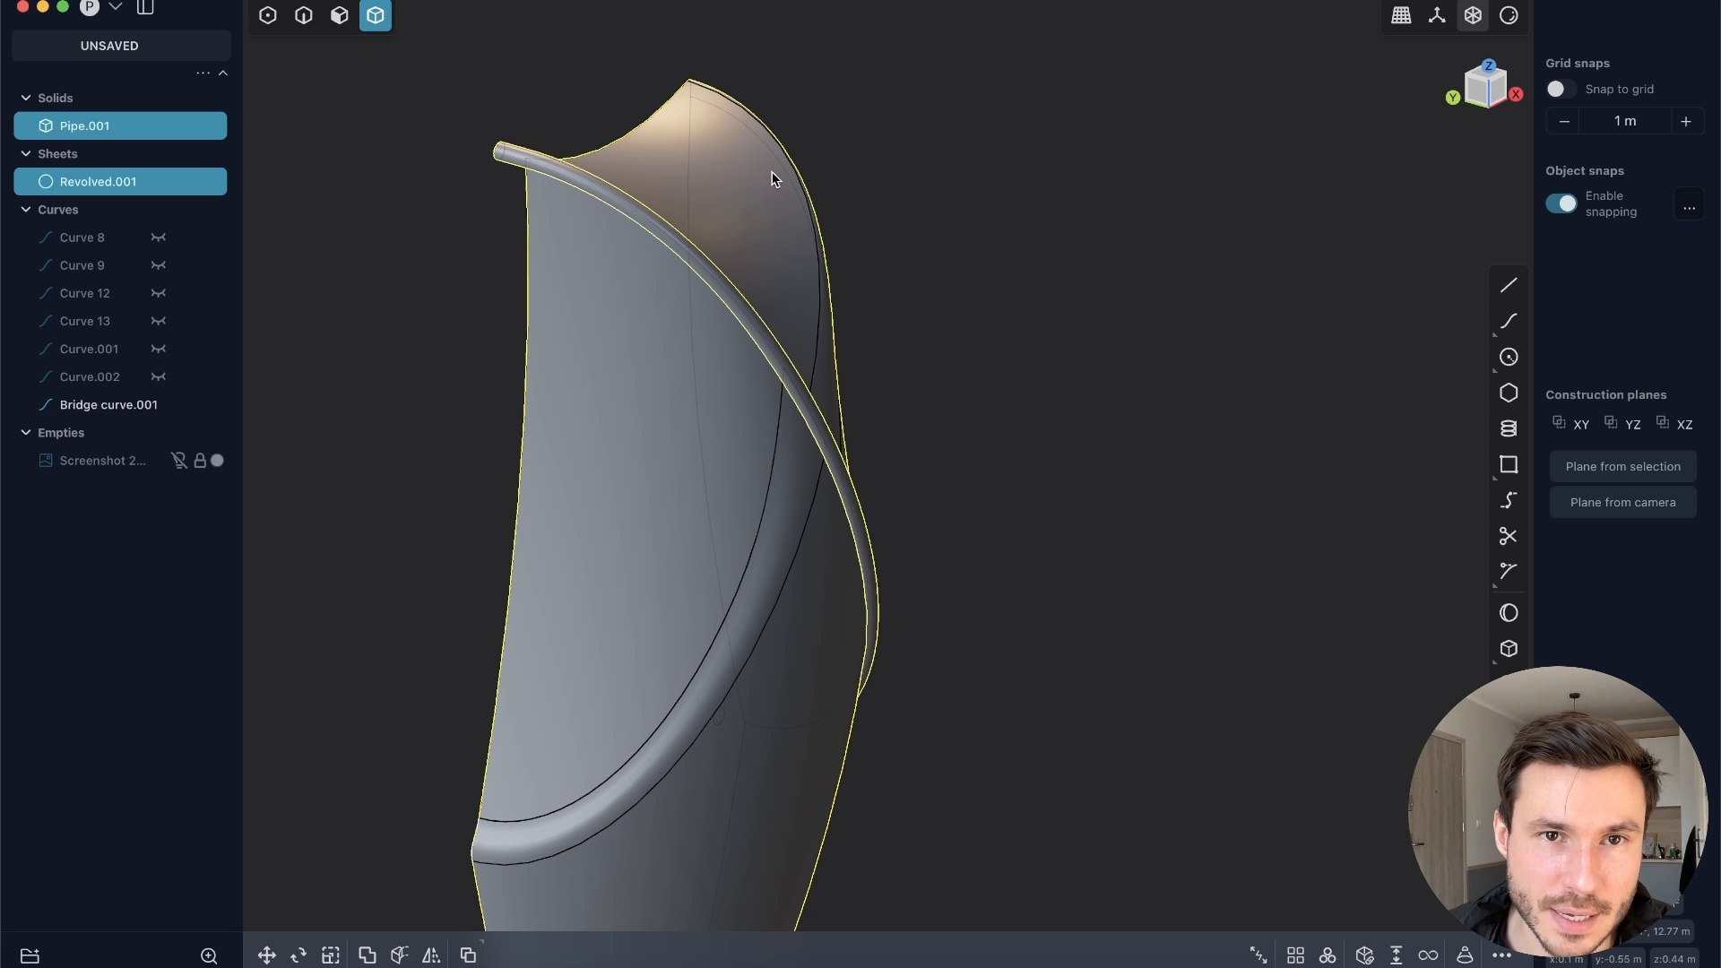
key(q)
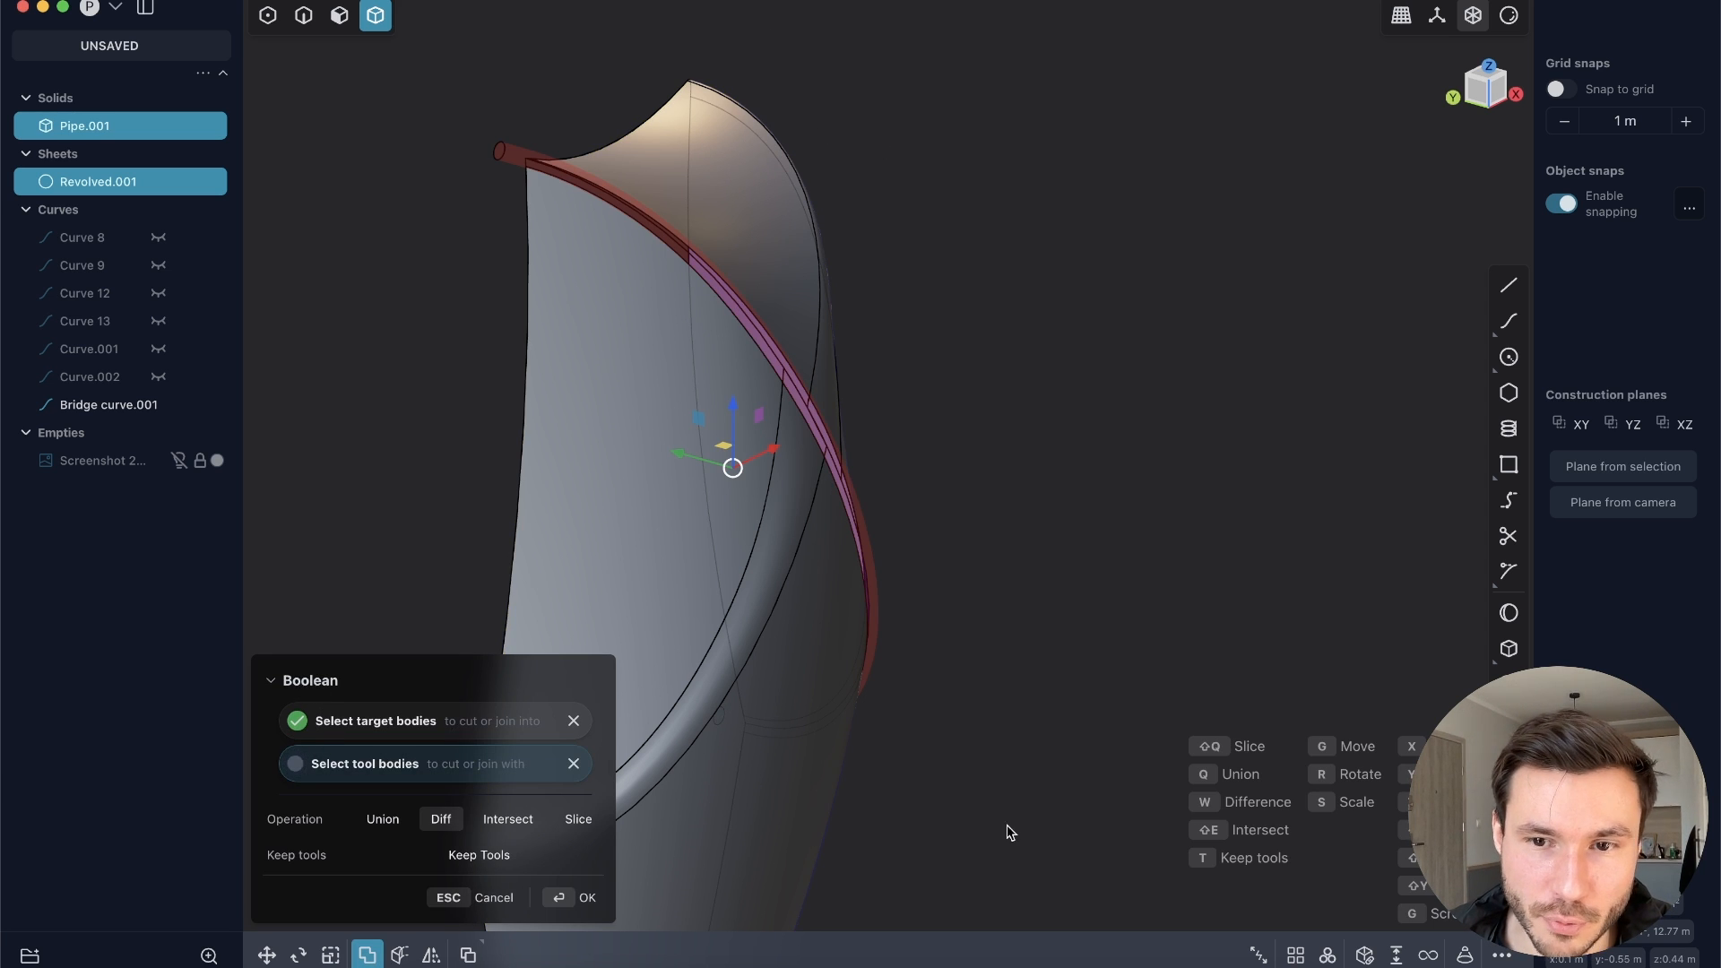
middle_drag(784, 597, 805, 488)
key(Return)
key(Escape)
scroll(829, 503, up, 5)
shift+middle_drag(782, 215, 780, 305)
scroll(776, 342, up, 3)
mouse_move(821, 456)
shift+middle_down()
mouse_move(838, 432)
mouse_move(793, 468)
shift+middle_up()
scroll(807, 438, up, 1)
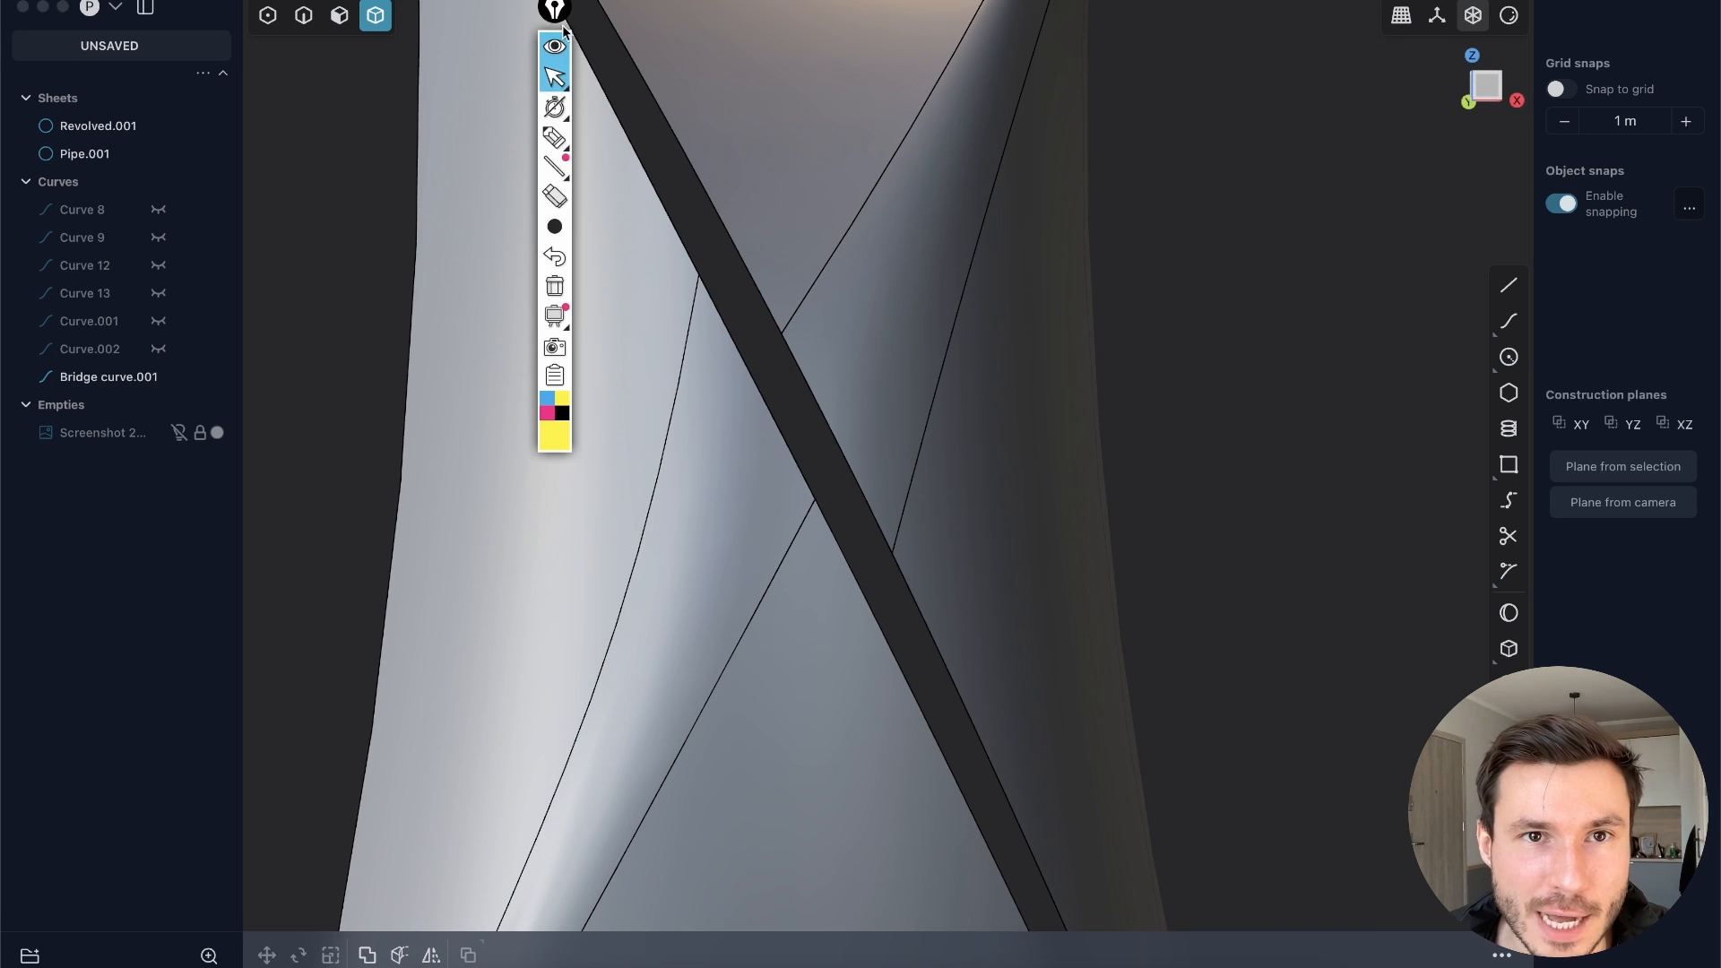
mouse_move(583, 45)
mouse_down()
mouse_move(642, 112)
mouse_move(1434, 381)
mouse_move(1650, 543)
mouse_move(1667, 522)
mouse_up()
click(1665, 625)
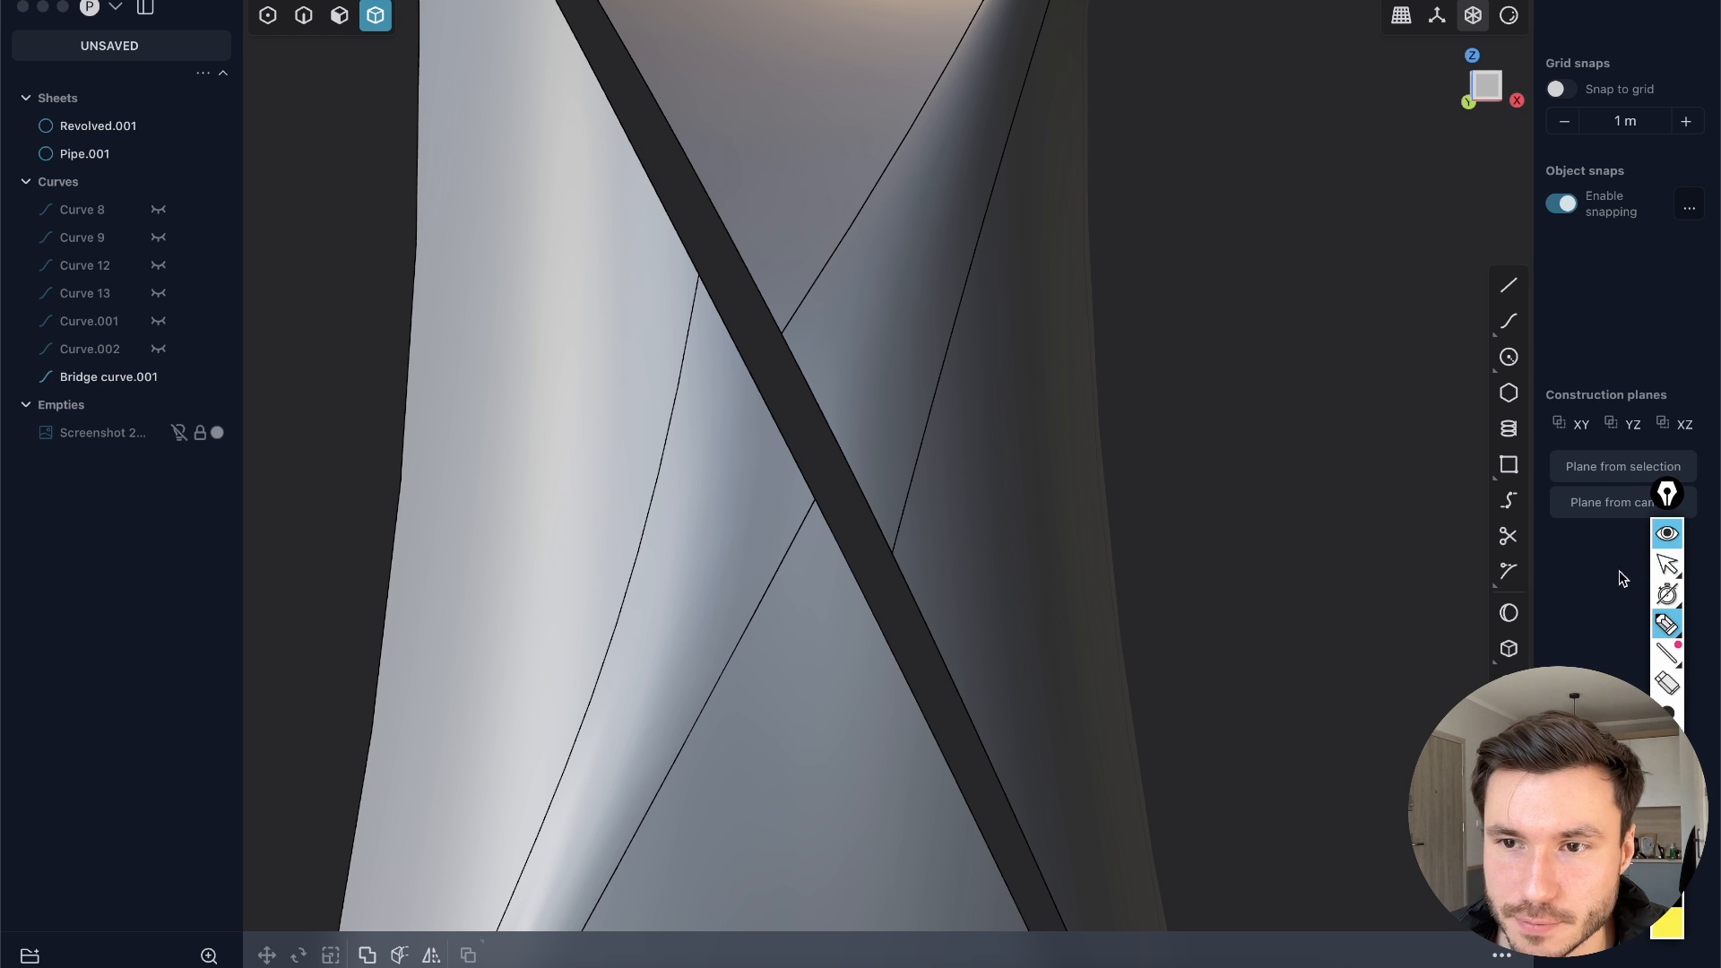
drag(739, 251, 758, 232)
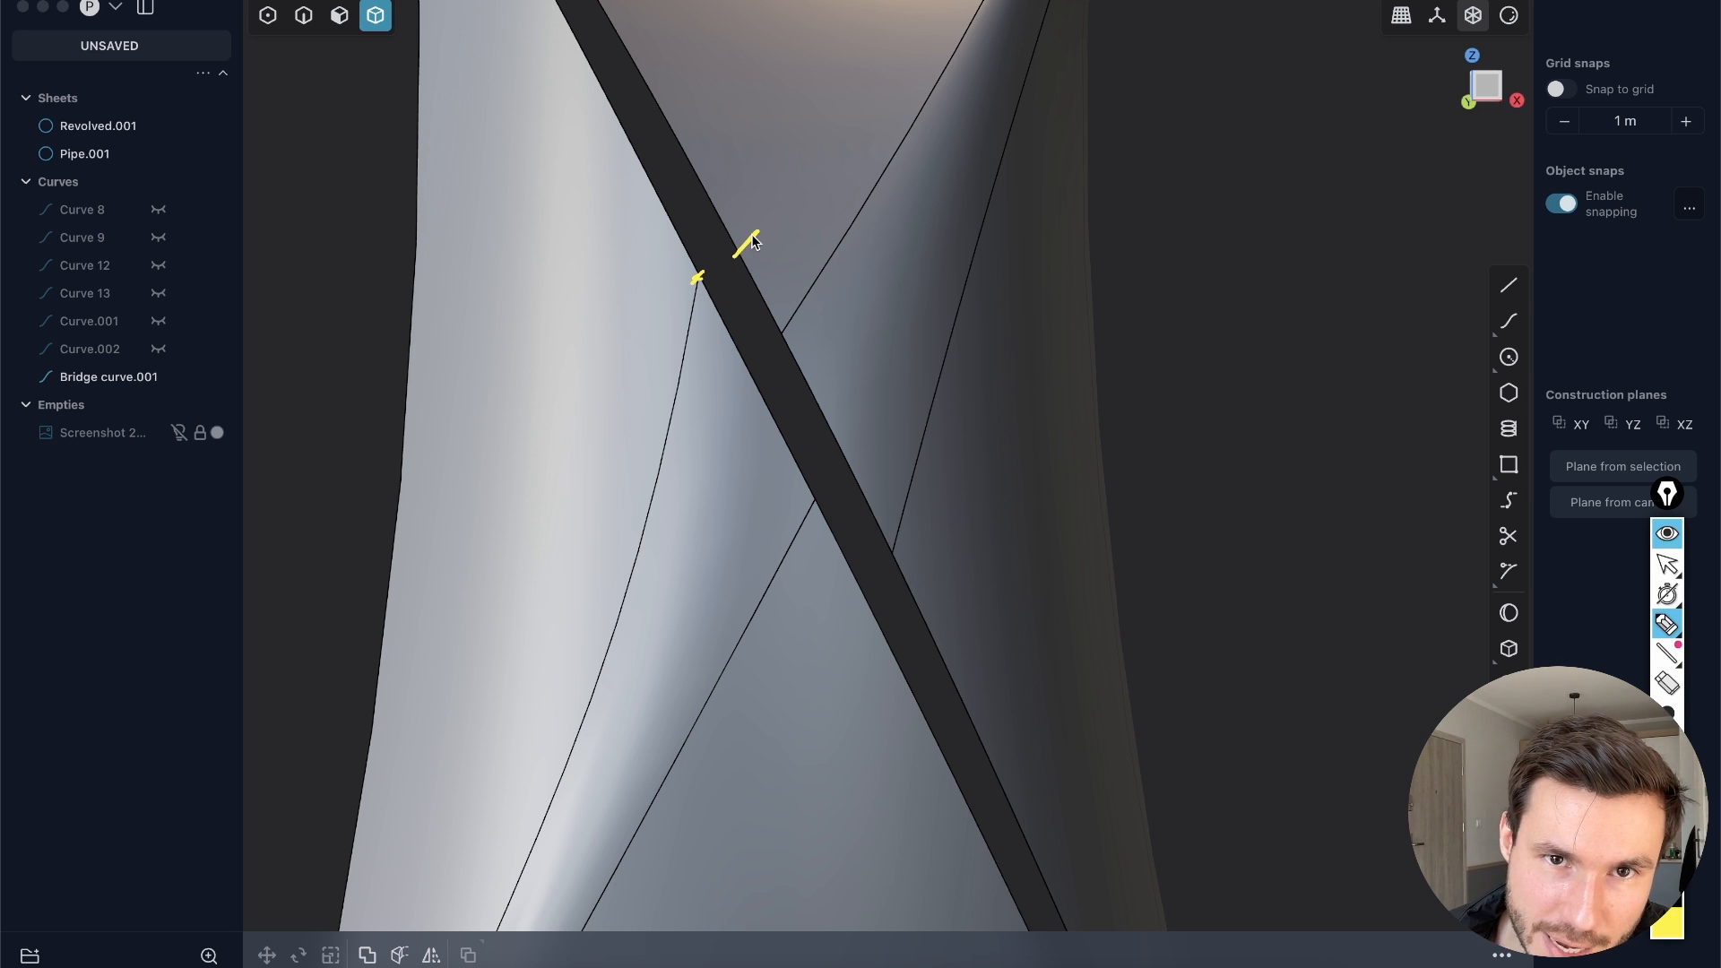
drag(717, 281, 746, 264)
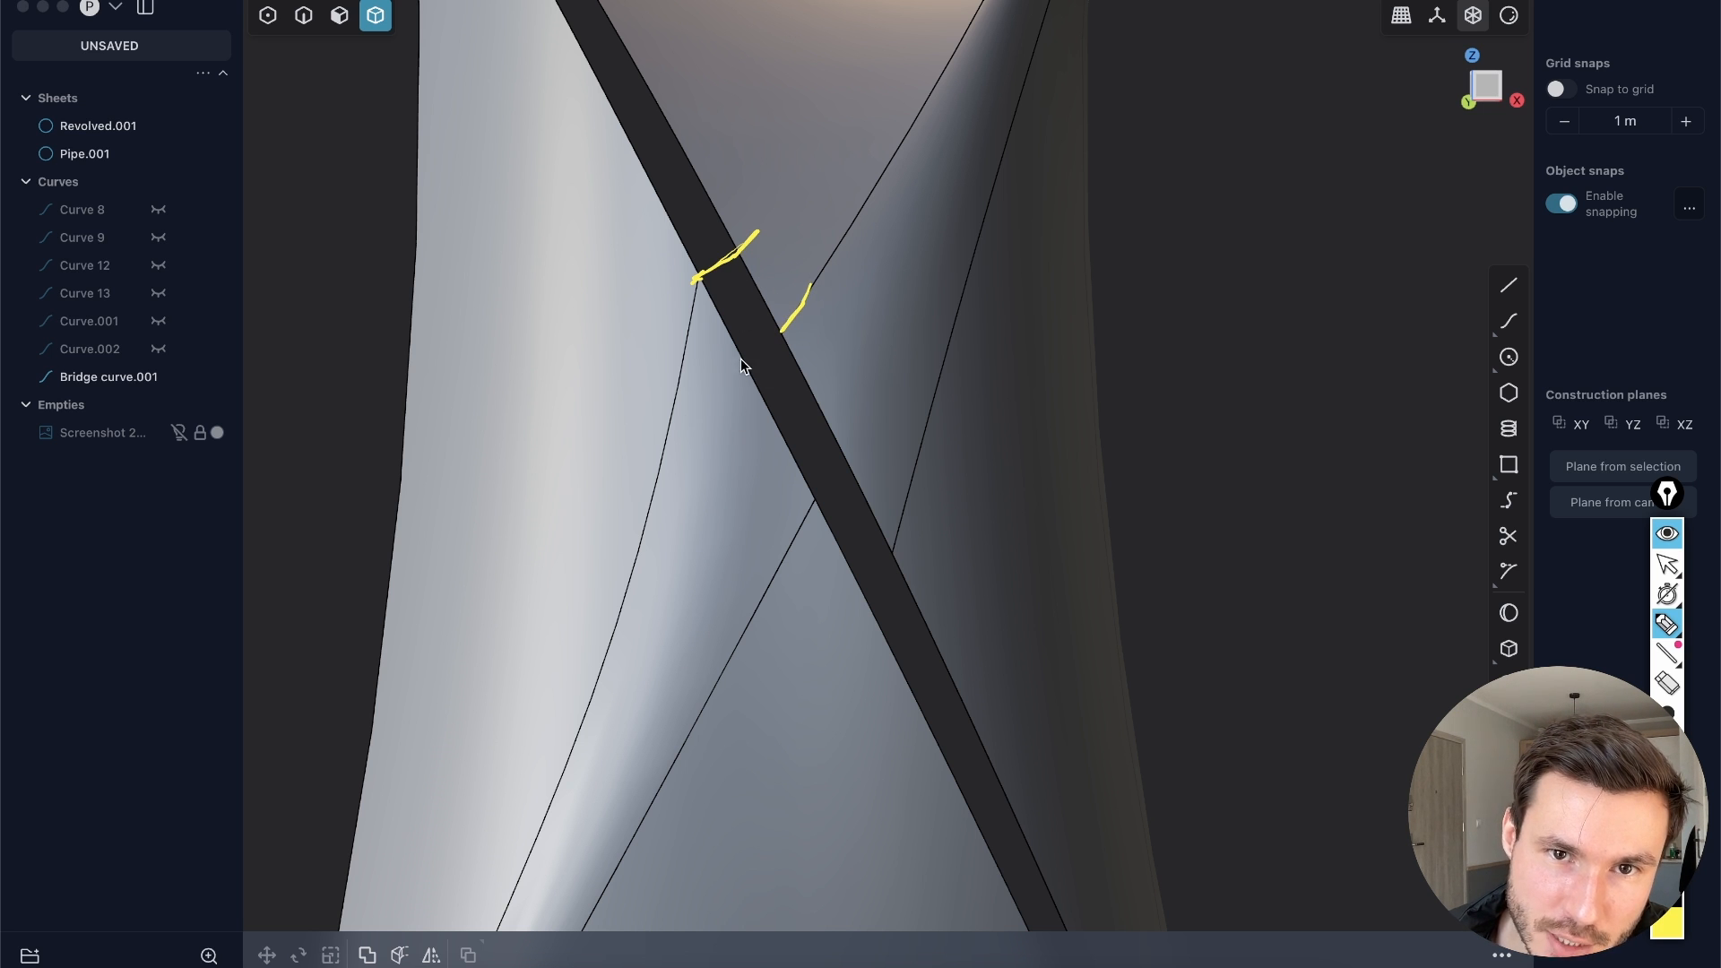
drag(742, 358, 723, 373)
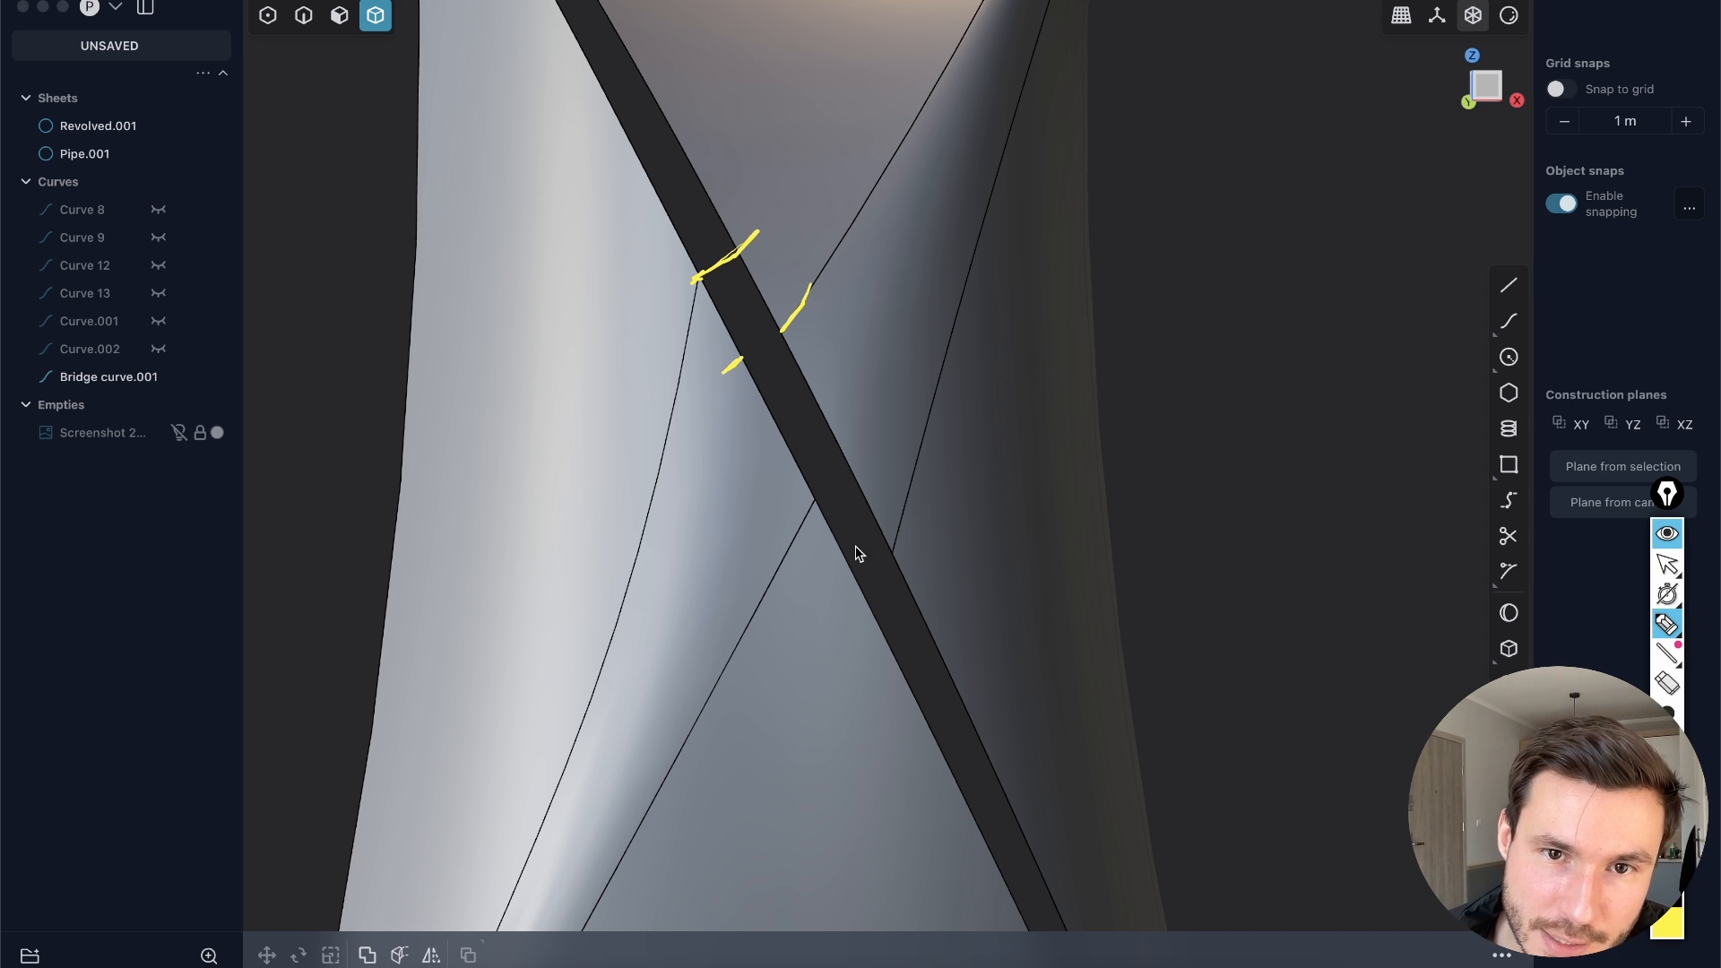
drag(802, 537, 787, 556)
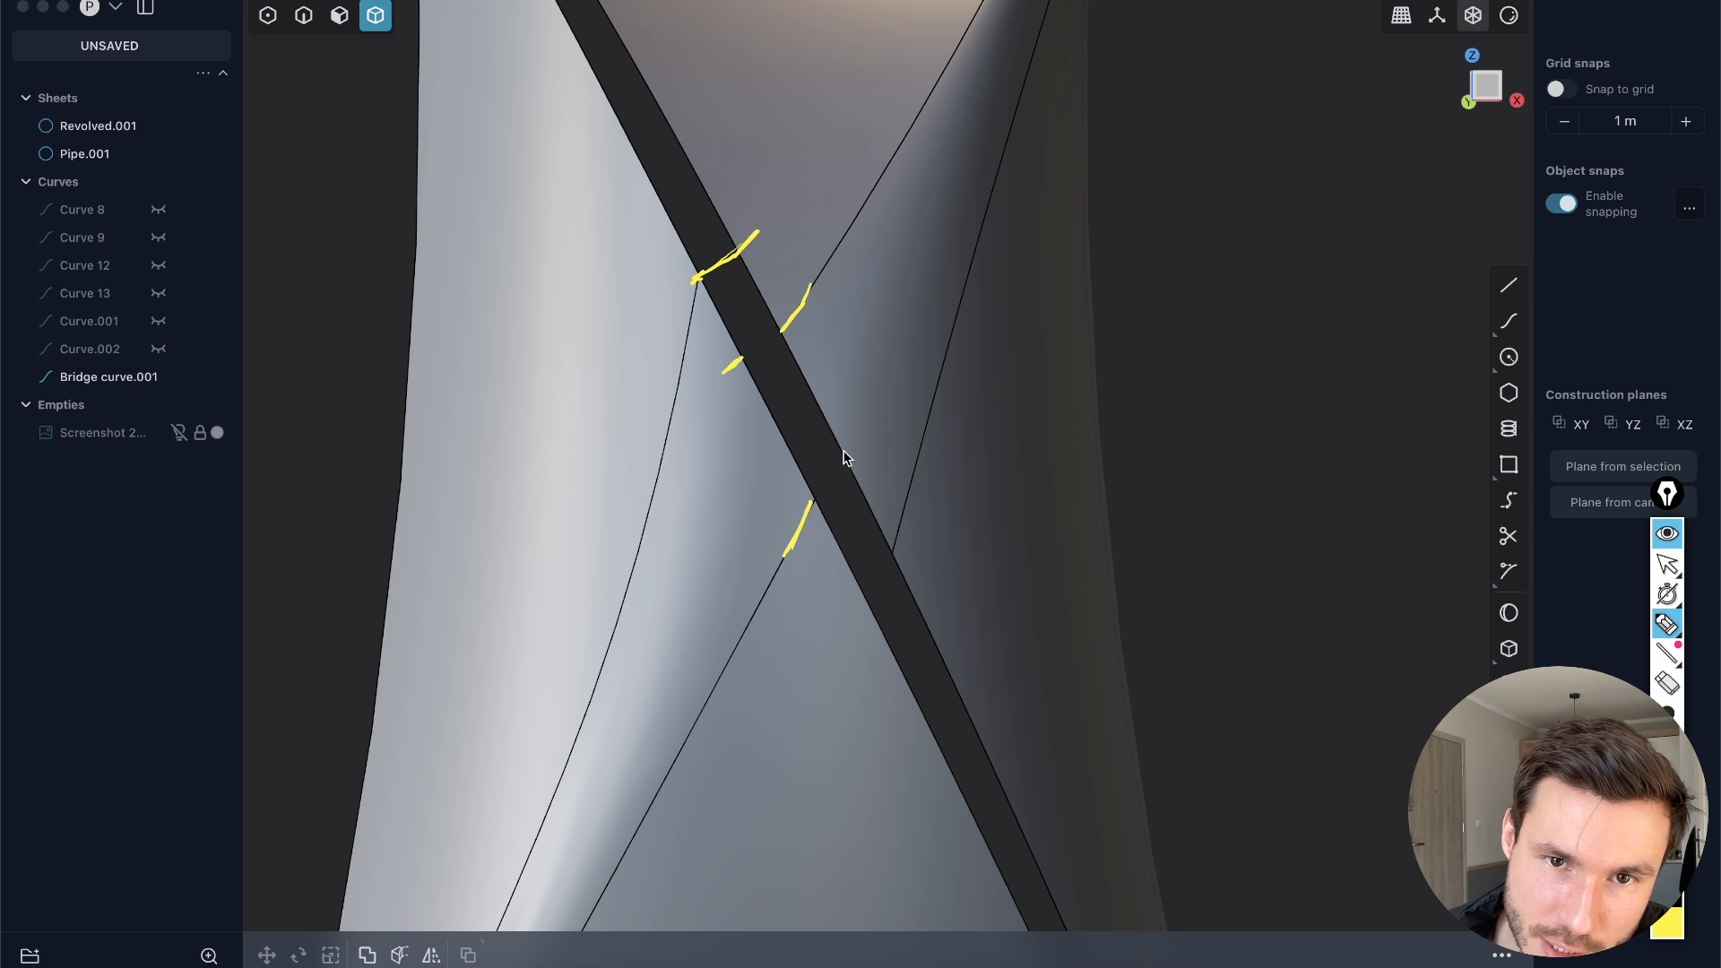
drag(839, 442, 856, 409)
drag(896, 550, 905, 511)
drag(876, 614, 865, 653)
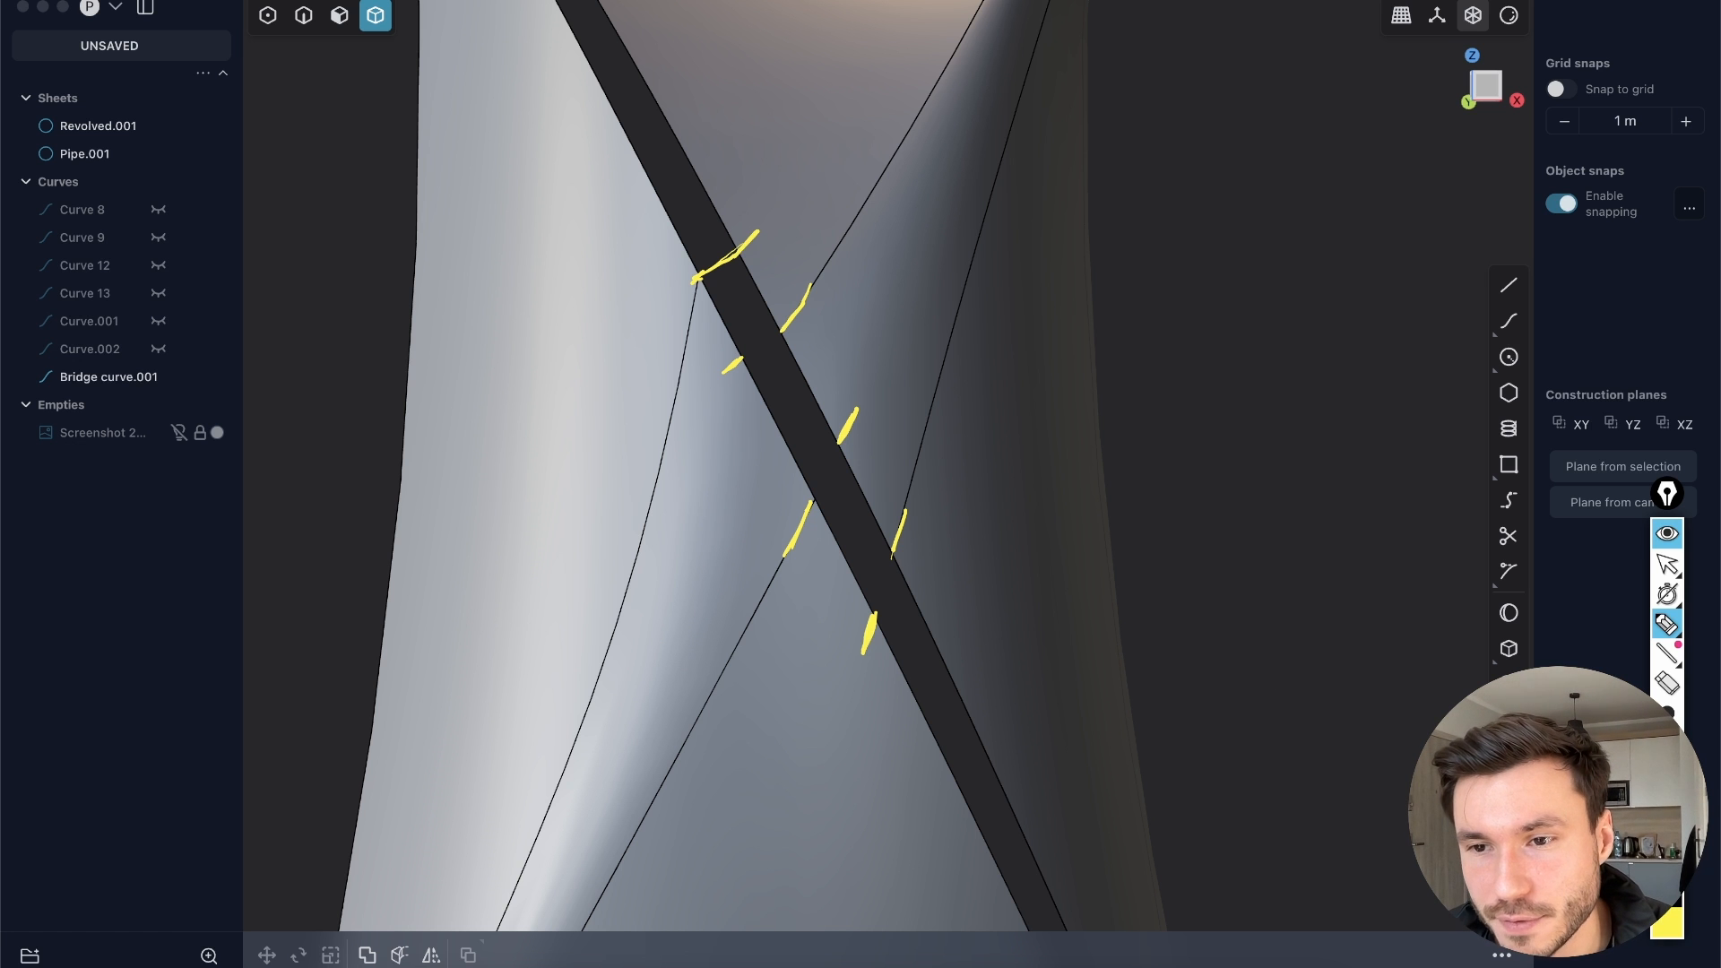
click(1667, 833)
click(1667, 565)
Step: Split the V-shaped face above the crease crossing with a horizontal isoparam line, level with where the outer crease edge meets the opposite side of the gap
middle_drag(767, 172, 823, 387)
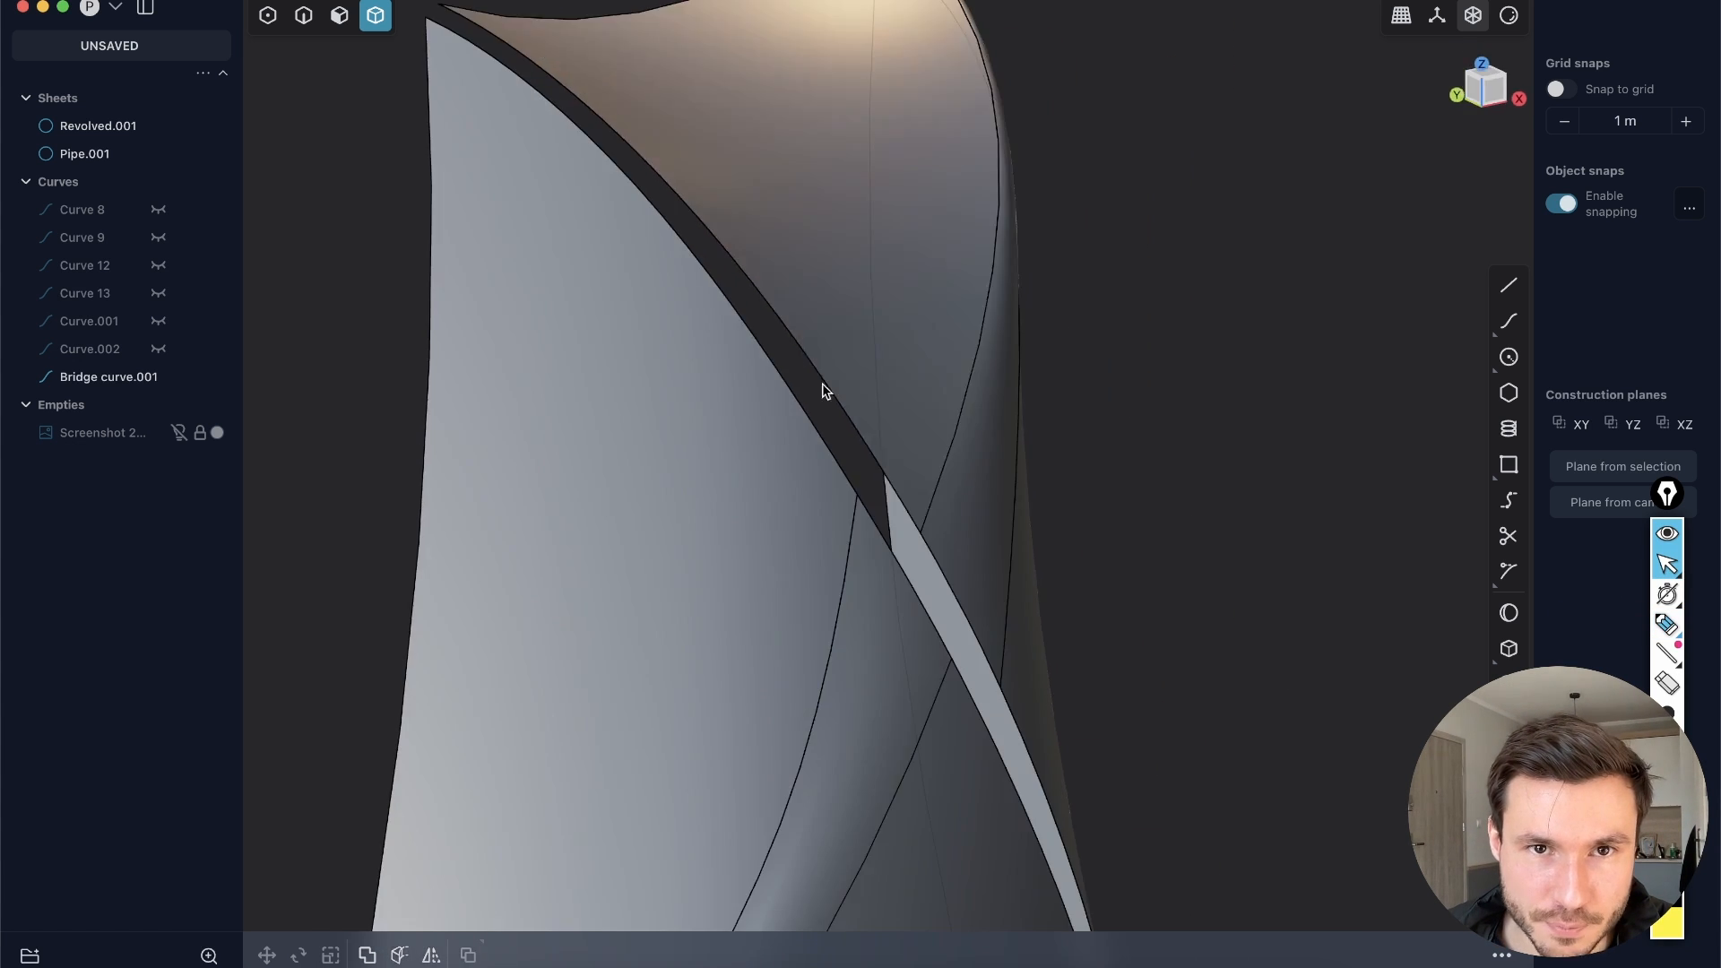
key(2)
middle_drag(798, 459, 847, 364)
key(3)
click(891, 405)
key(o)
text(f)
text(is)
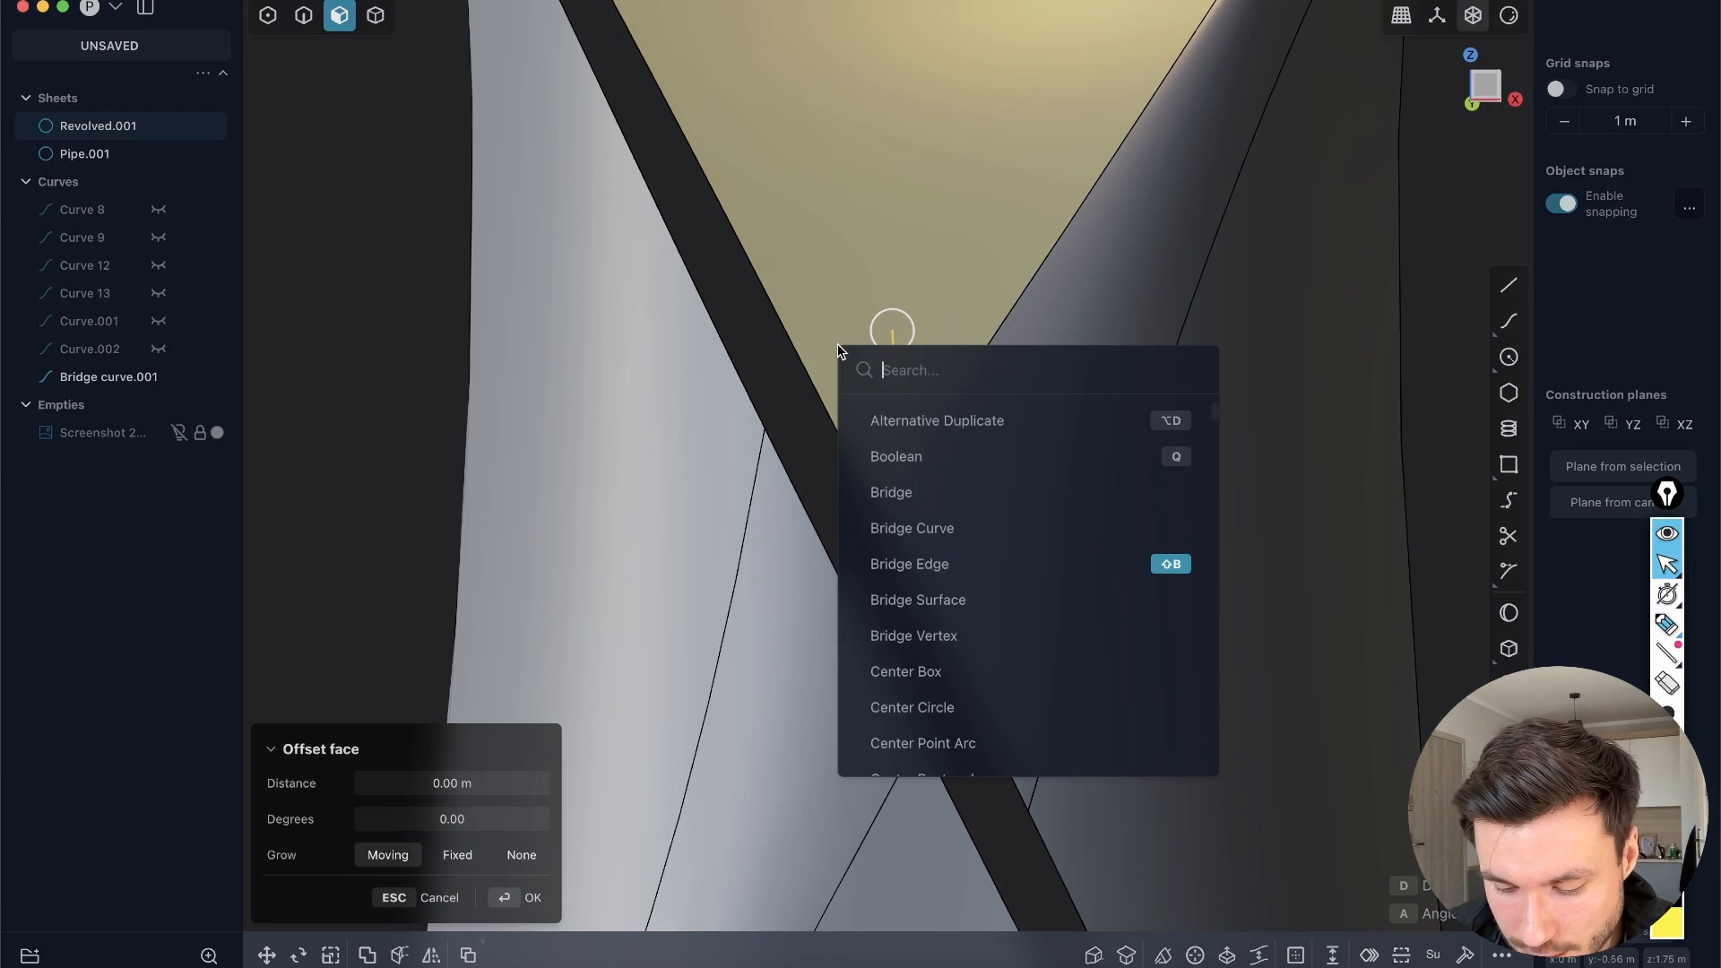
text(o)
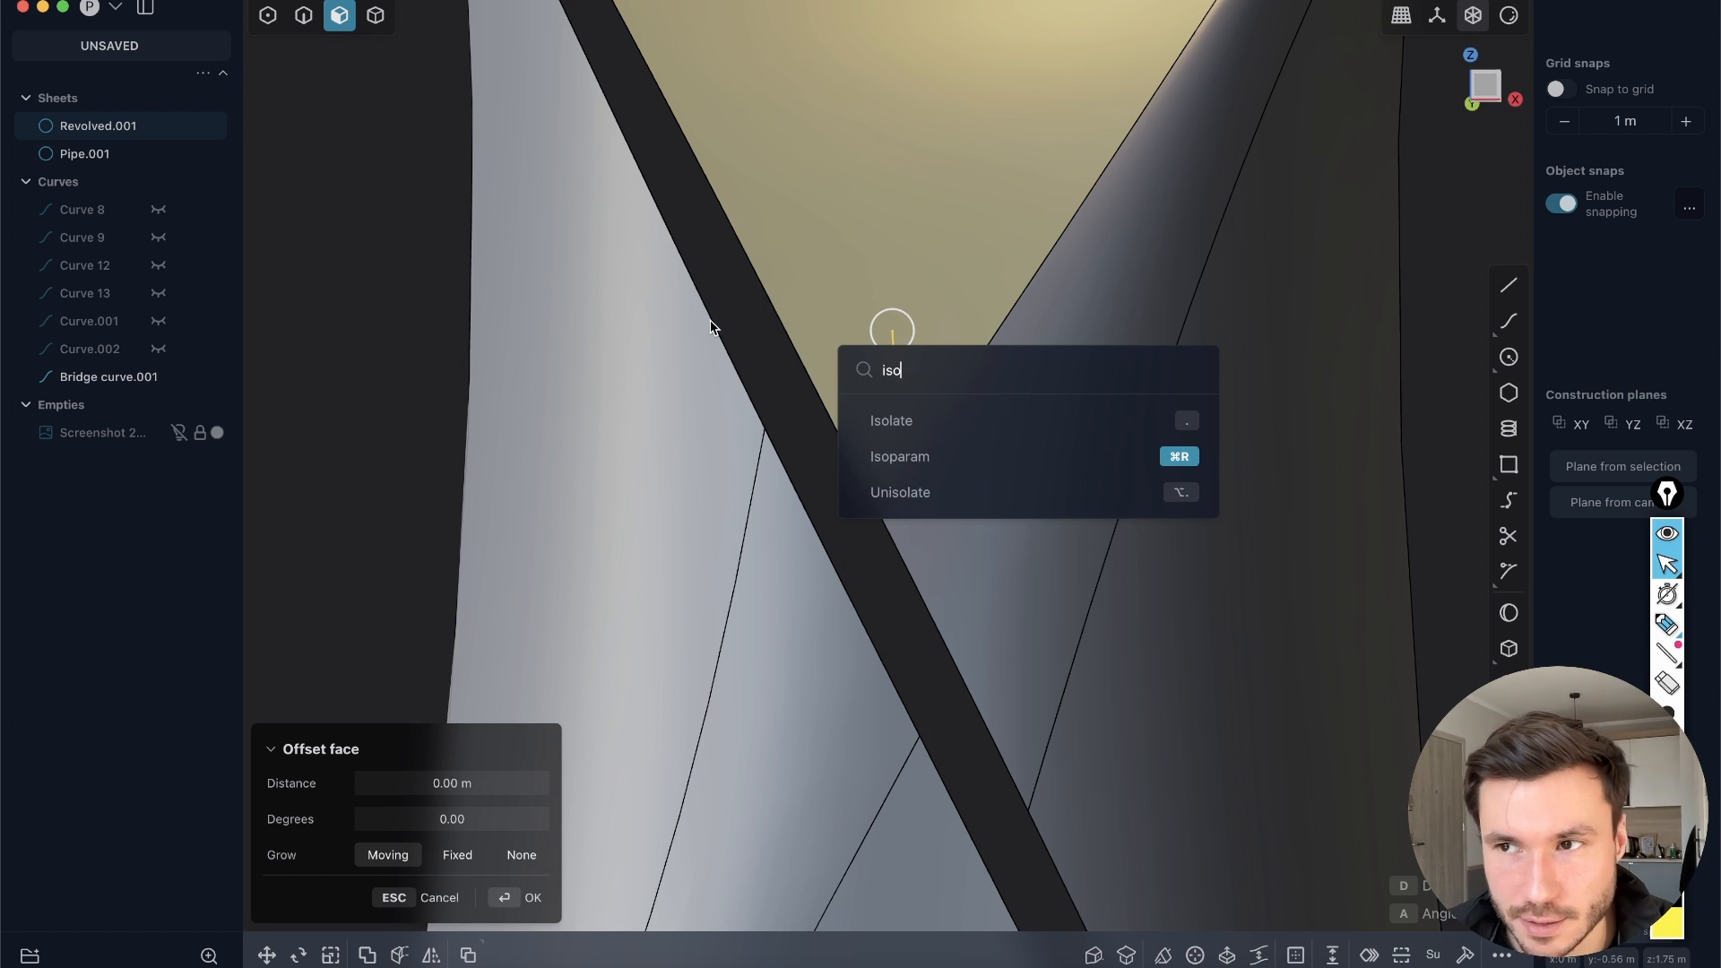
key(Return)
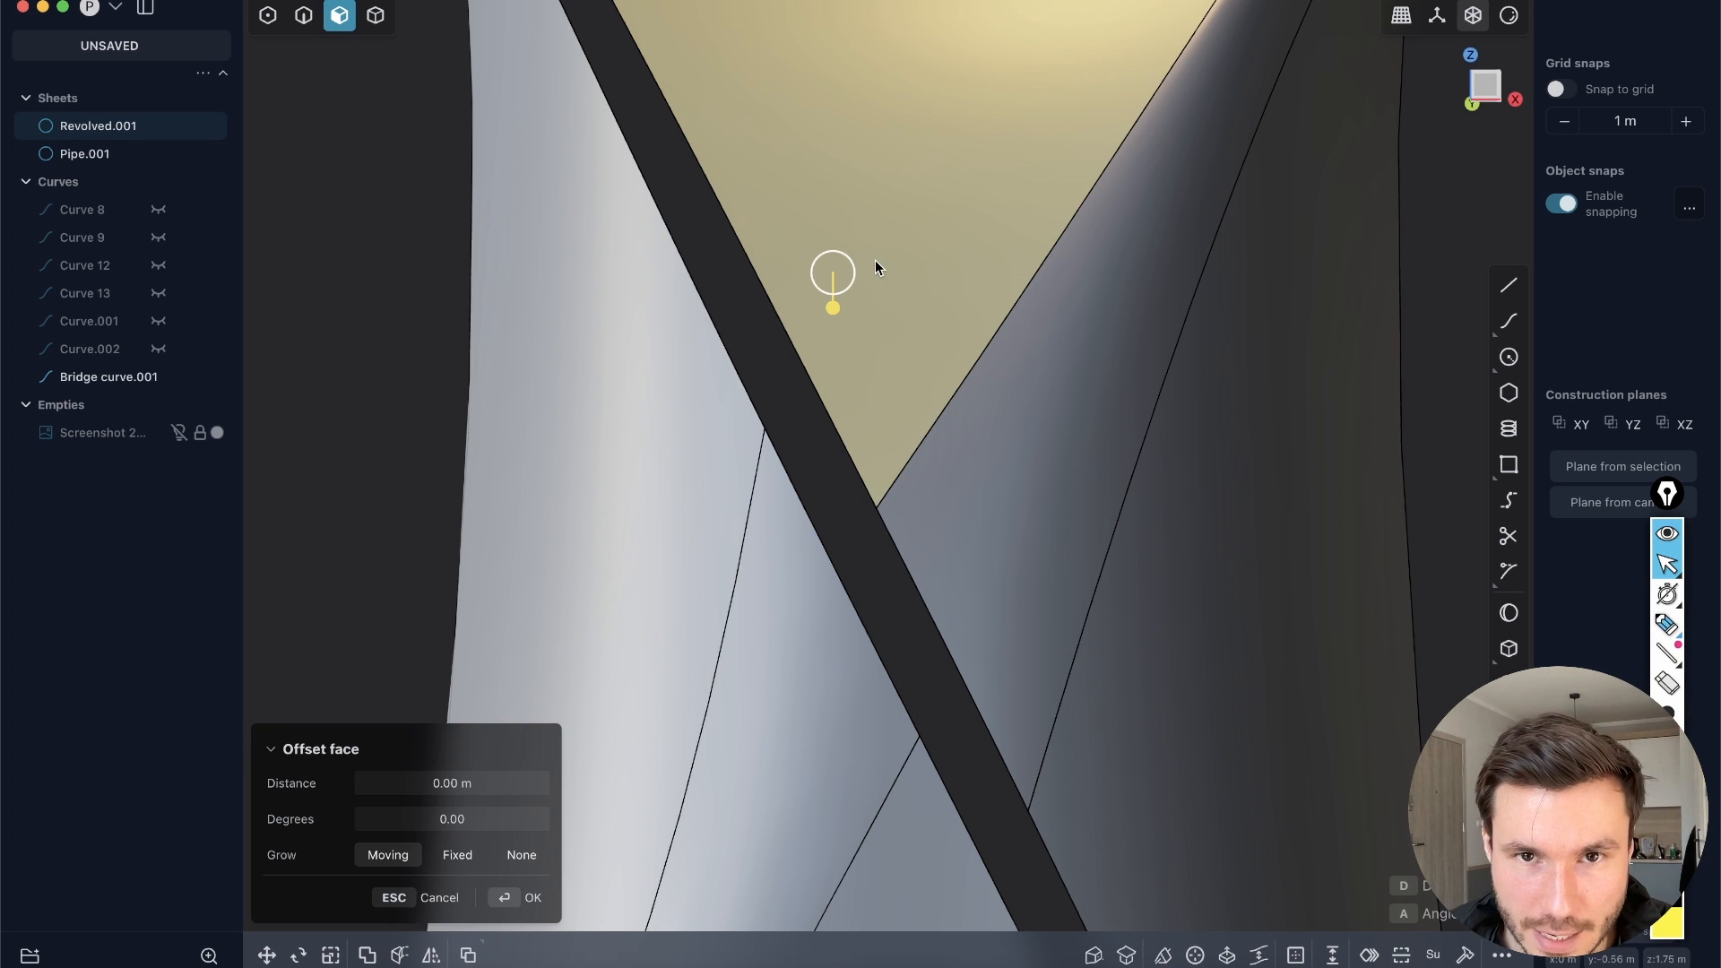
key(i)
key(Tab)
key(Tab)
click(813, 384)
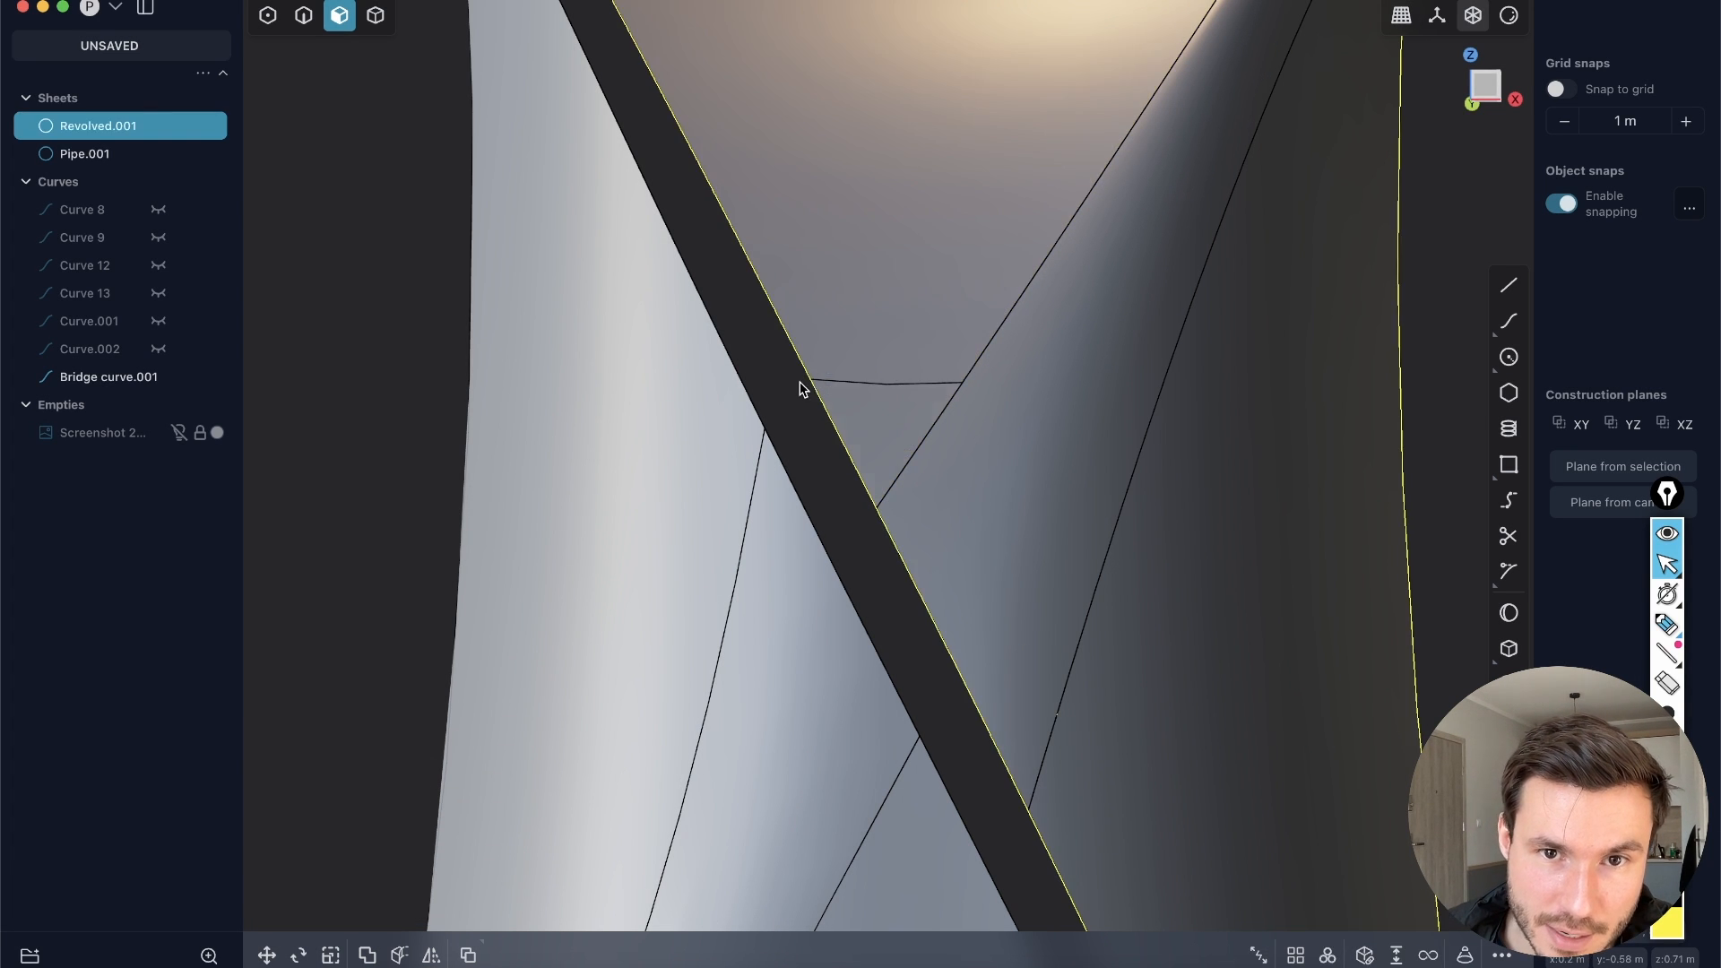
Step: Split the narrow blend face below the diagonal gap lengthwise with an isoparam line, opposite where the V-shaped face's lower tip meets the gap
key(2)
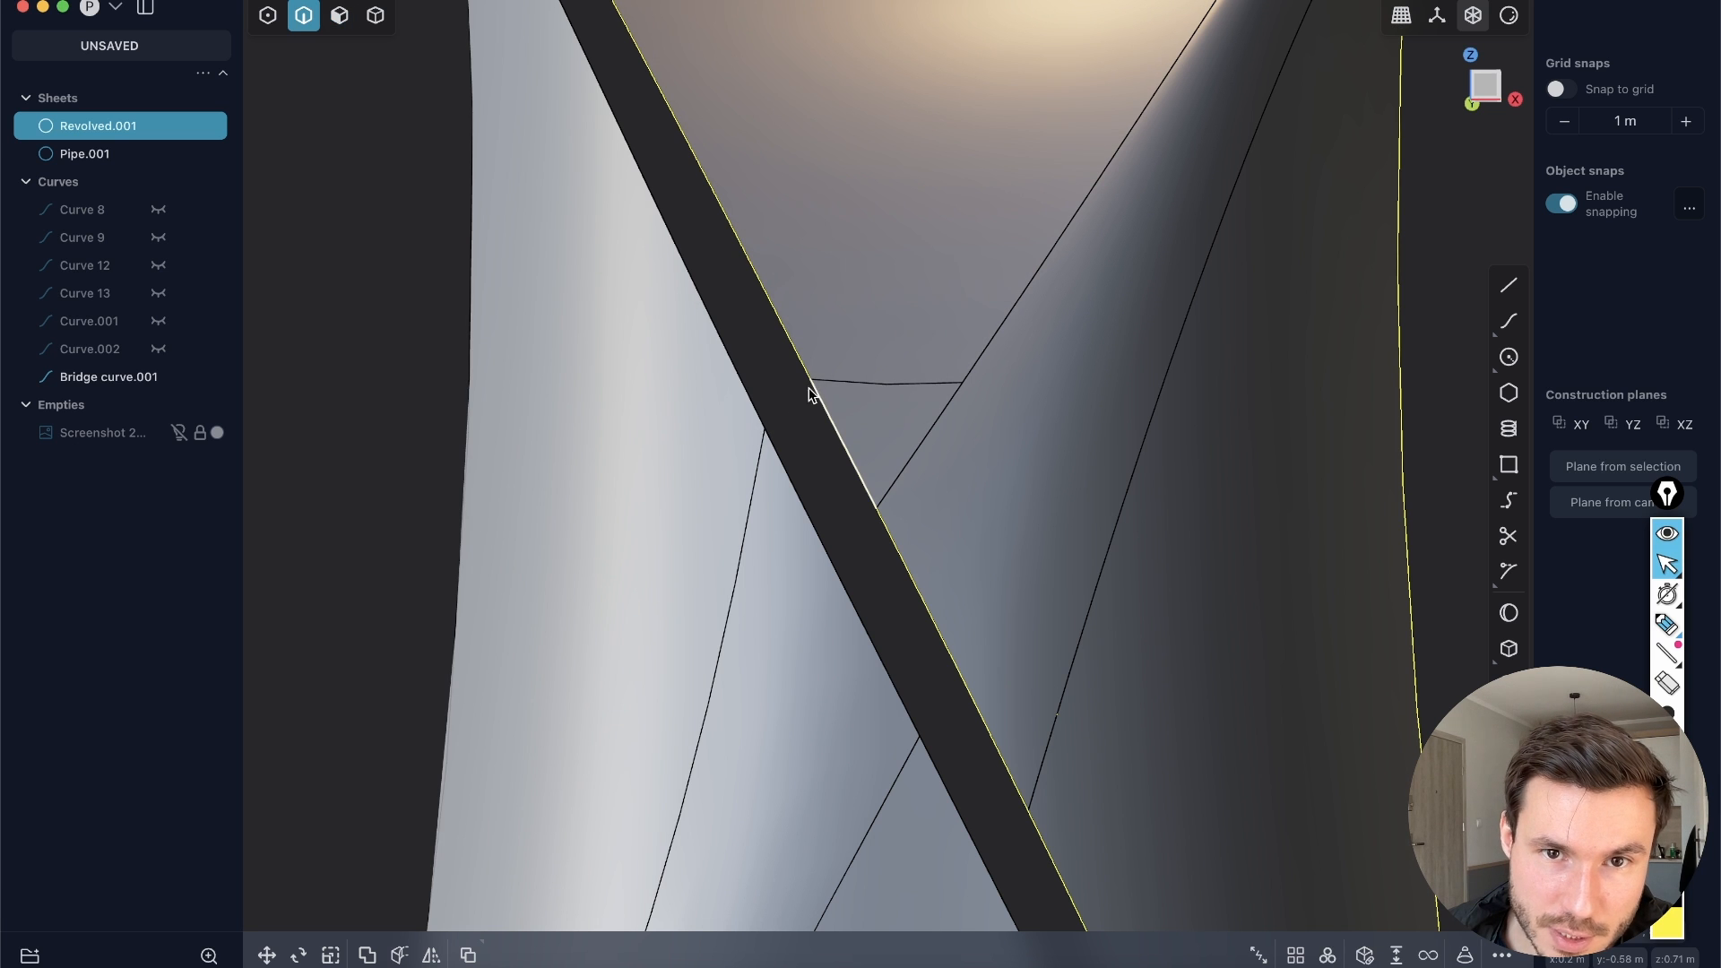
shift+middle_drag(830, 599, 784, 508)
click(784, 599)
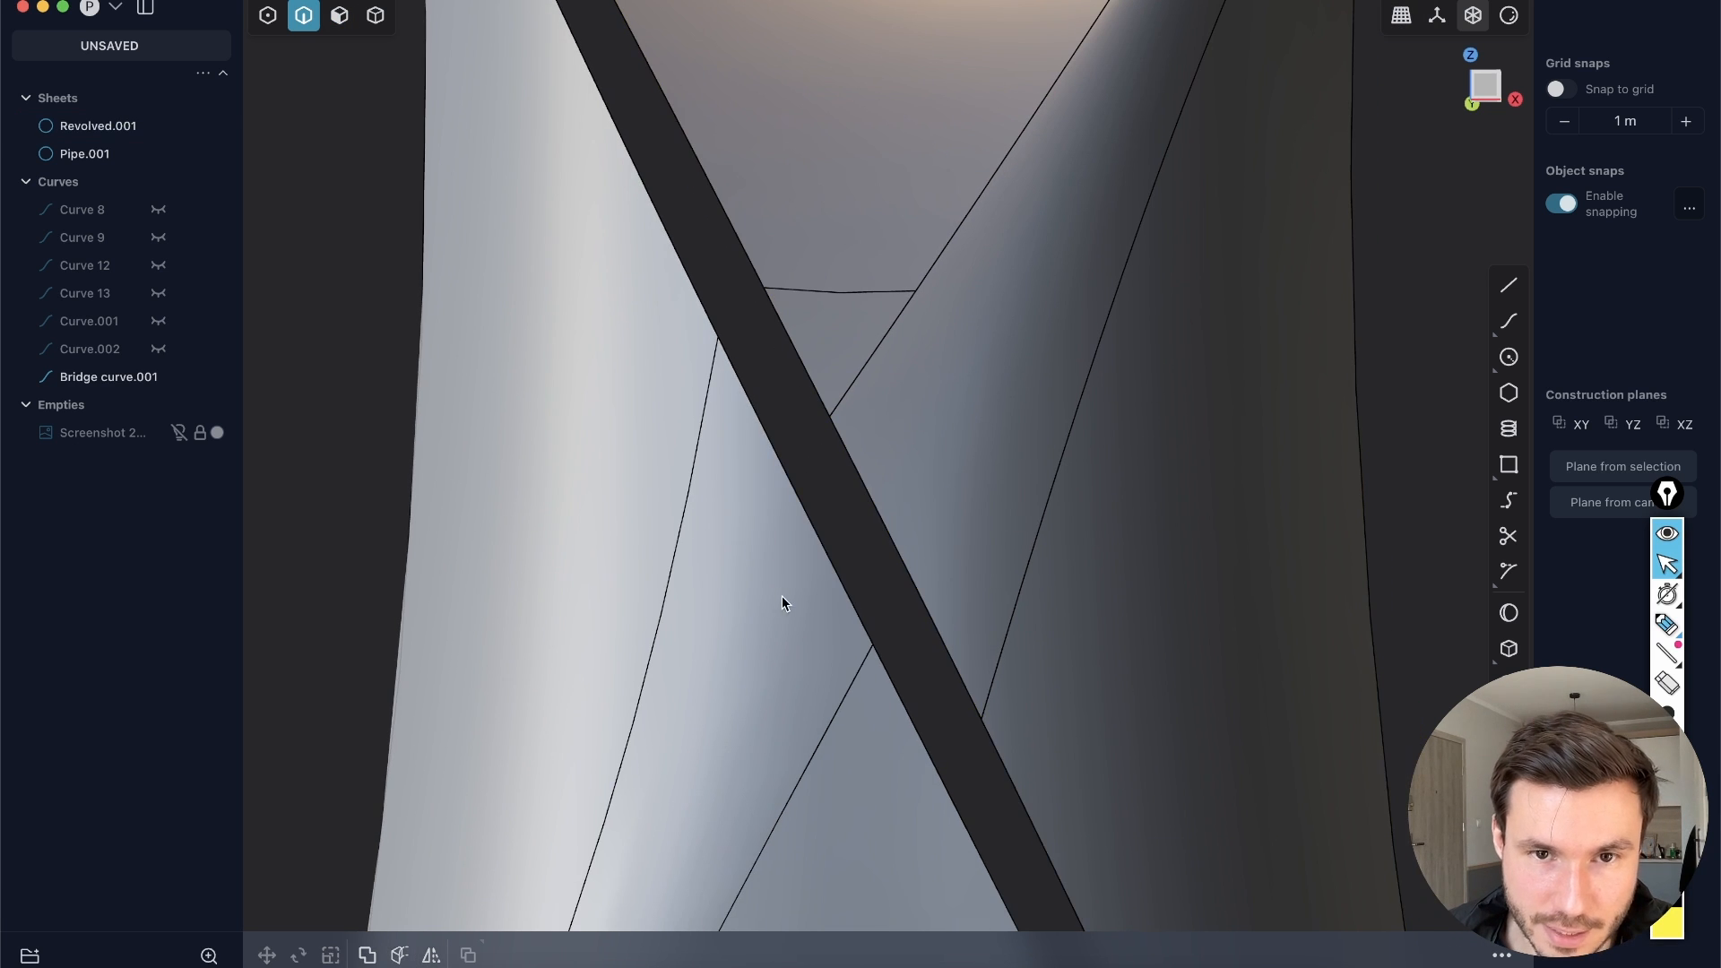
key(3)
click(818, 636)
key(shift+r)
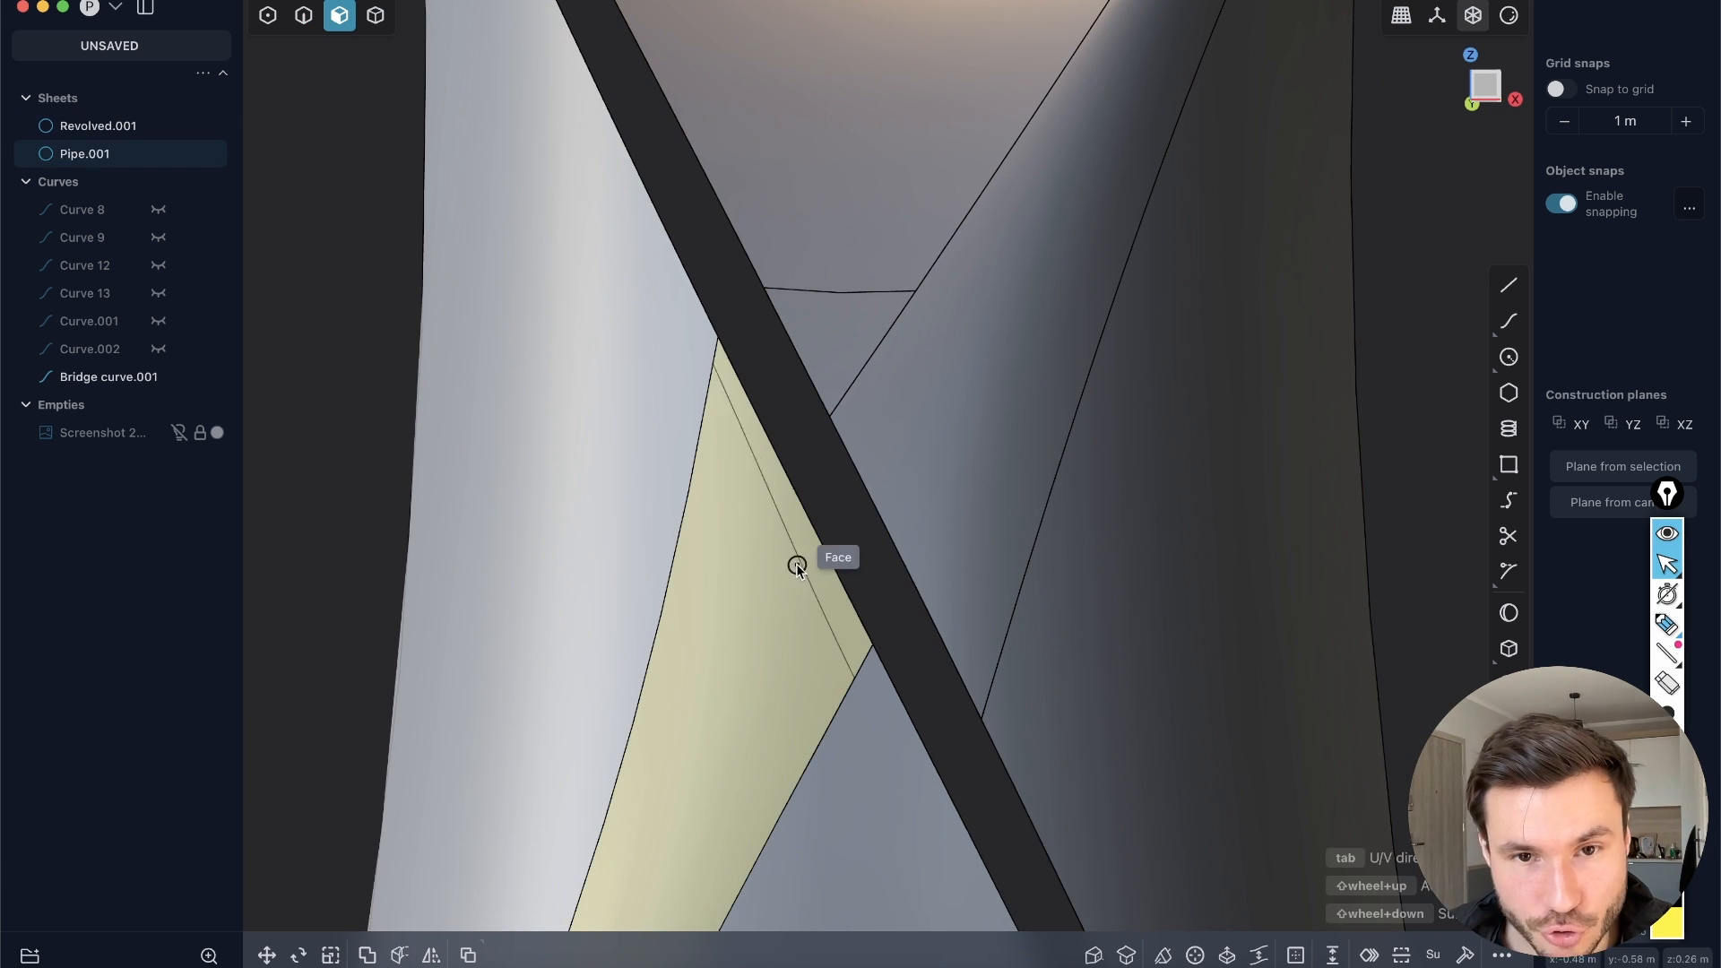
key(Tab)
key(Tab)
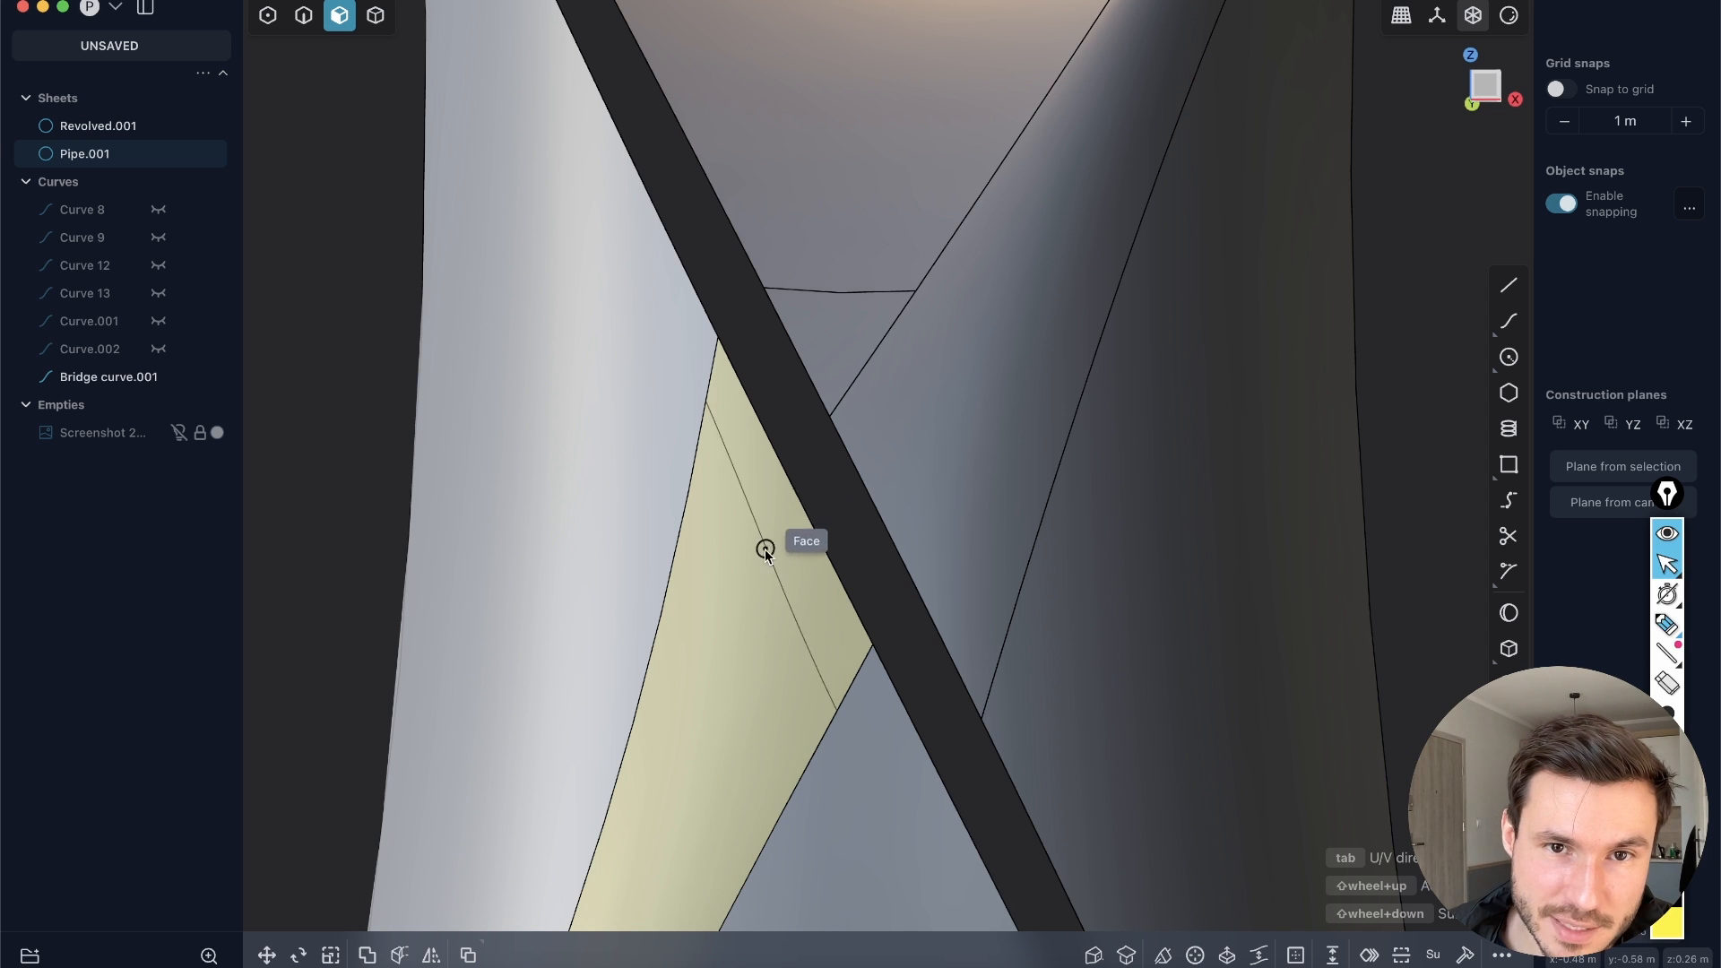
key(Tab)
click(787, 482)
Step: Split the triangular front face below the crossing with a horizontal isoparam line, opposite where the outer edge of the upper blend face meets the gap
shift+middle_drag(968, 541, 841, 334)
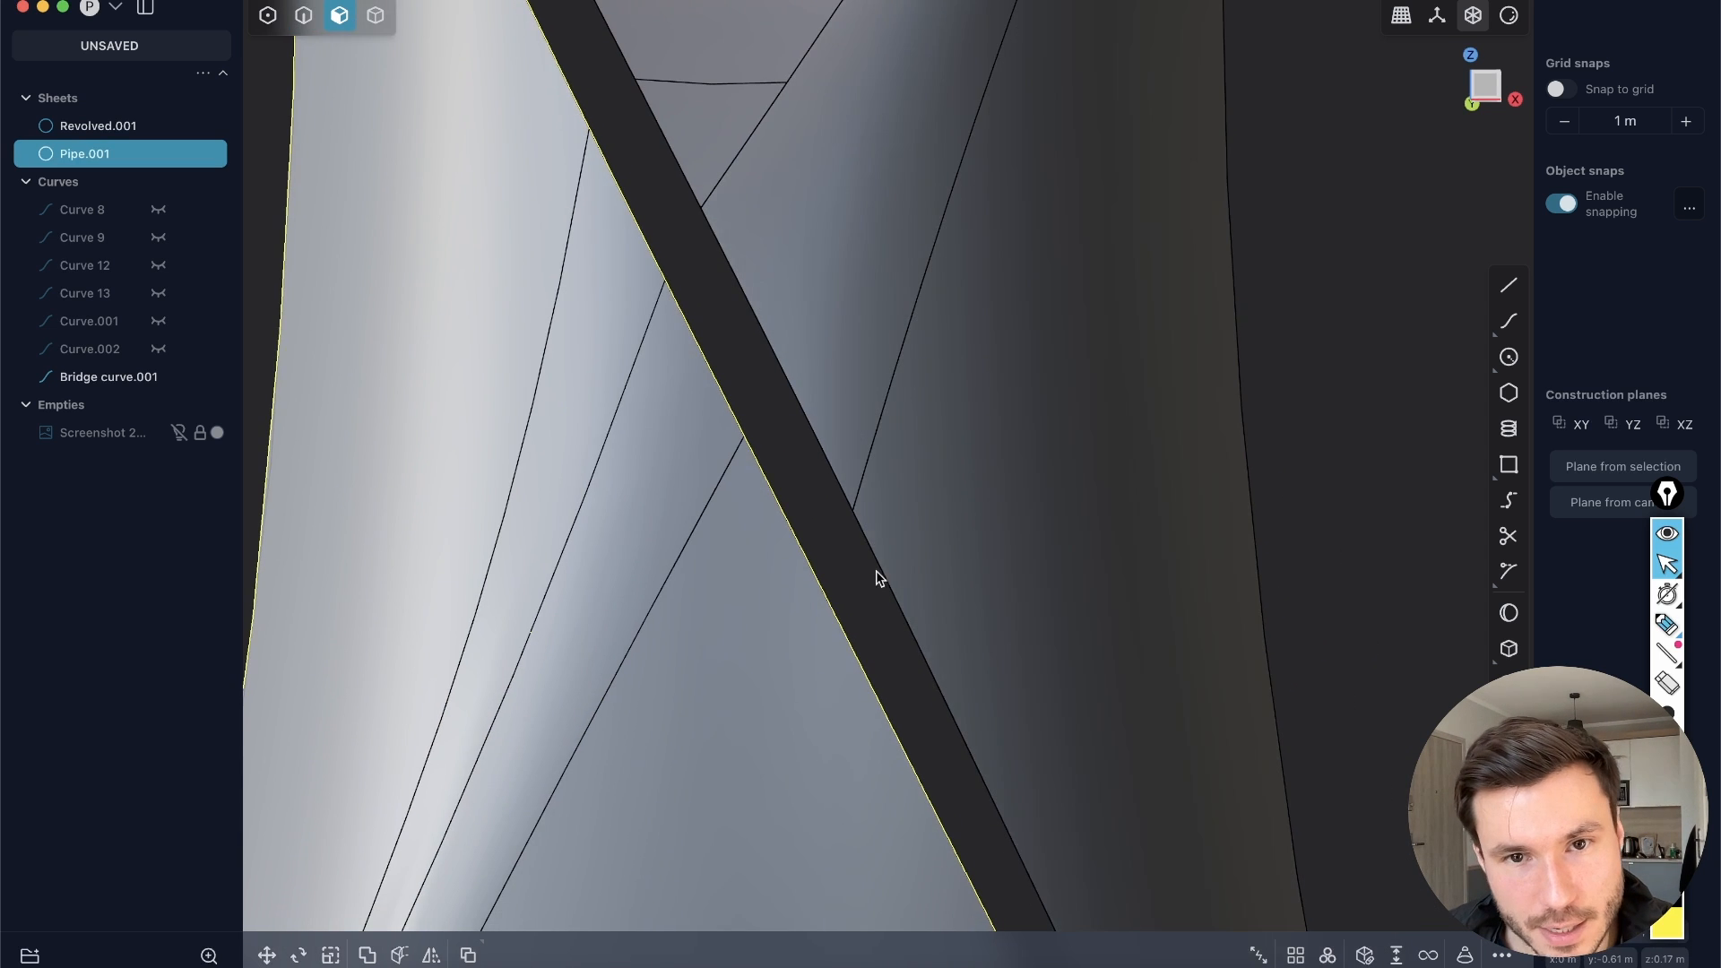
click(787, 622)
key(o)
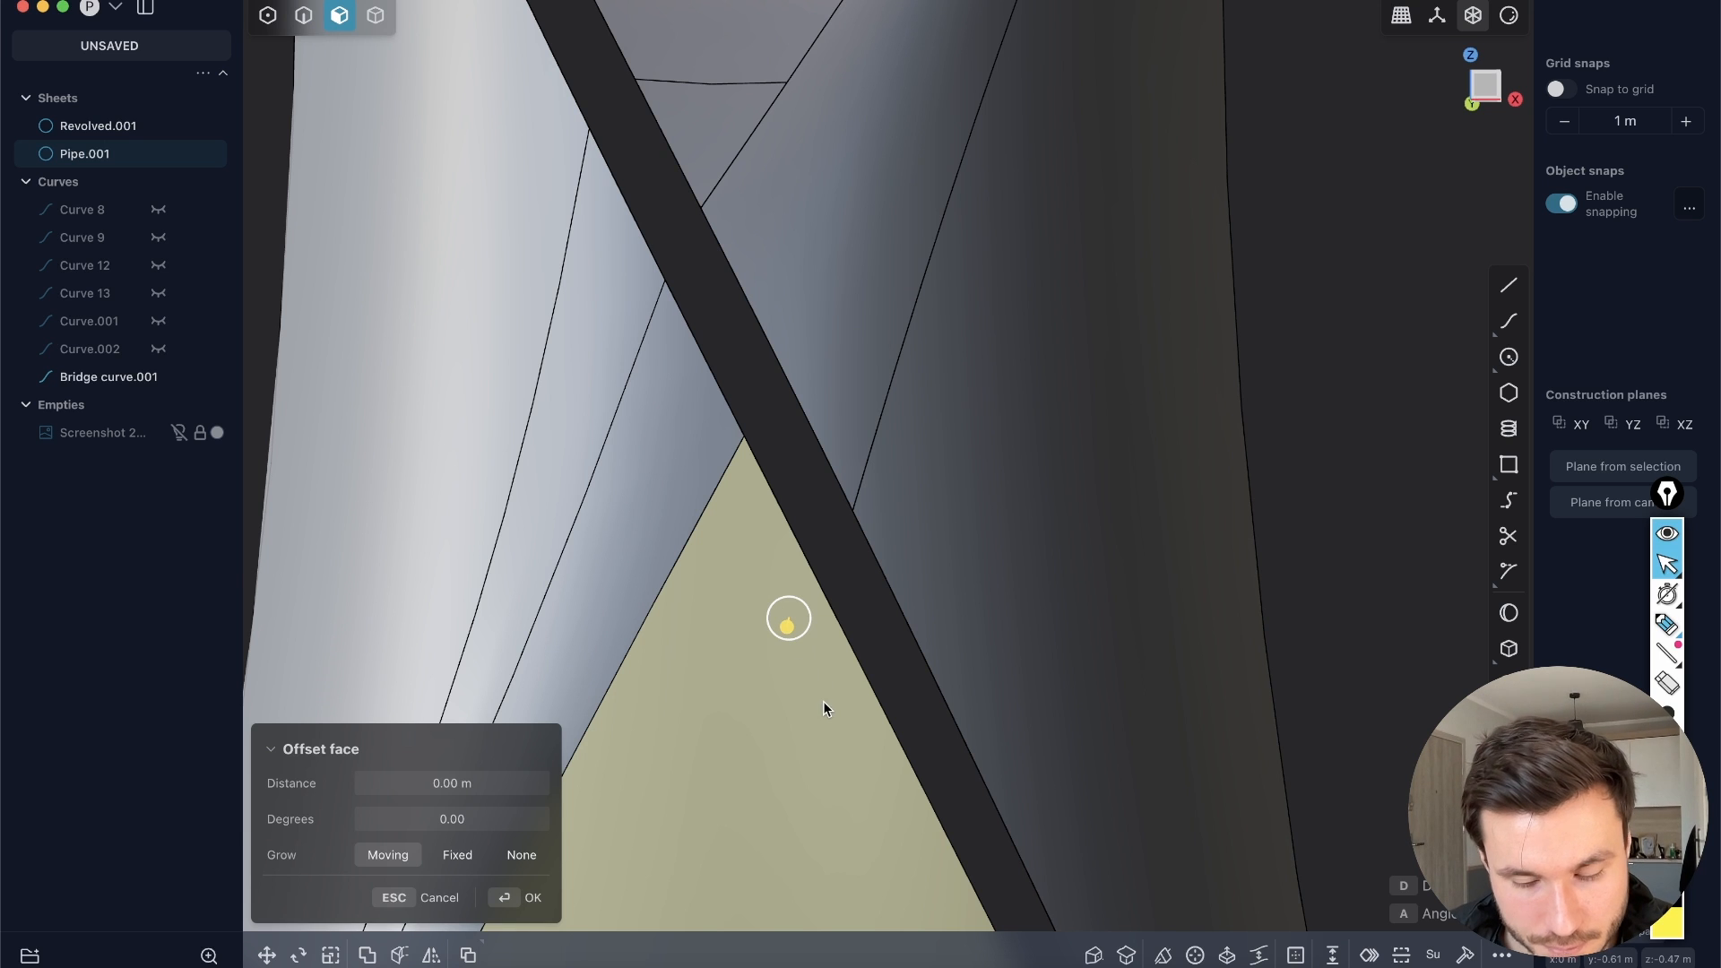
key(shift+r)
click(812, 574)
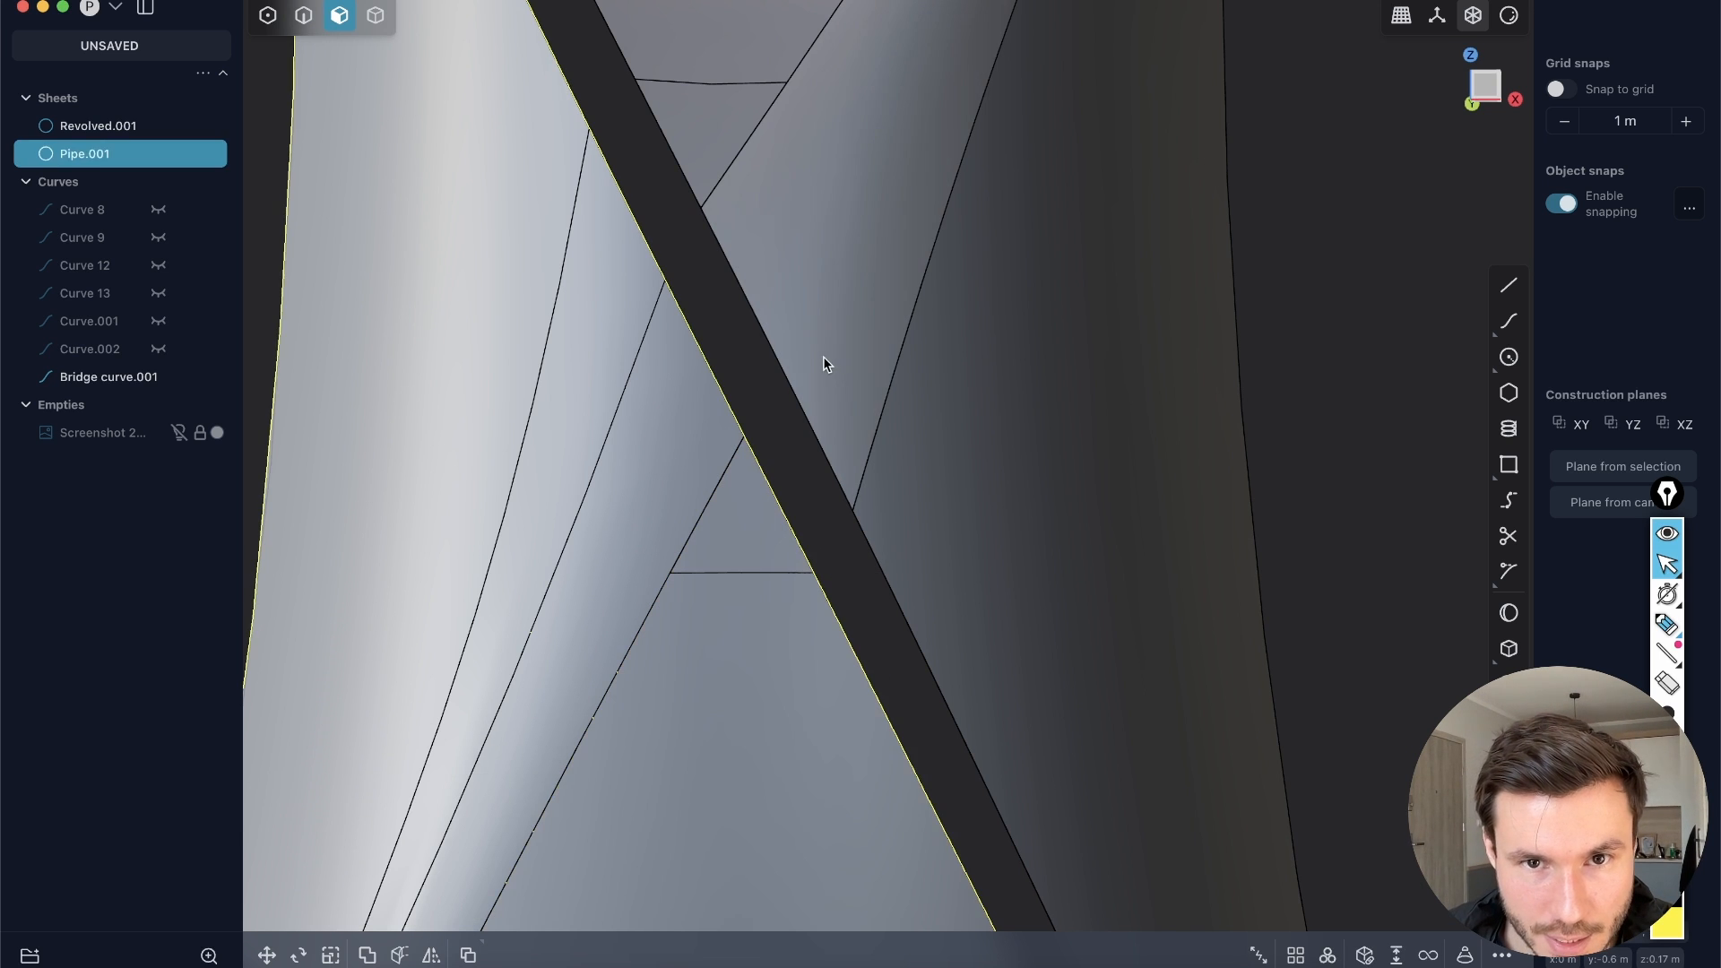
Step: Split the blend face above the diagonal gap lengthwise with an isoparam line, opposite where the triangular front face's tip meets the gap
click(825, 363)
key(o)
key(shift+r)
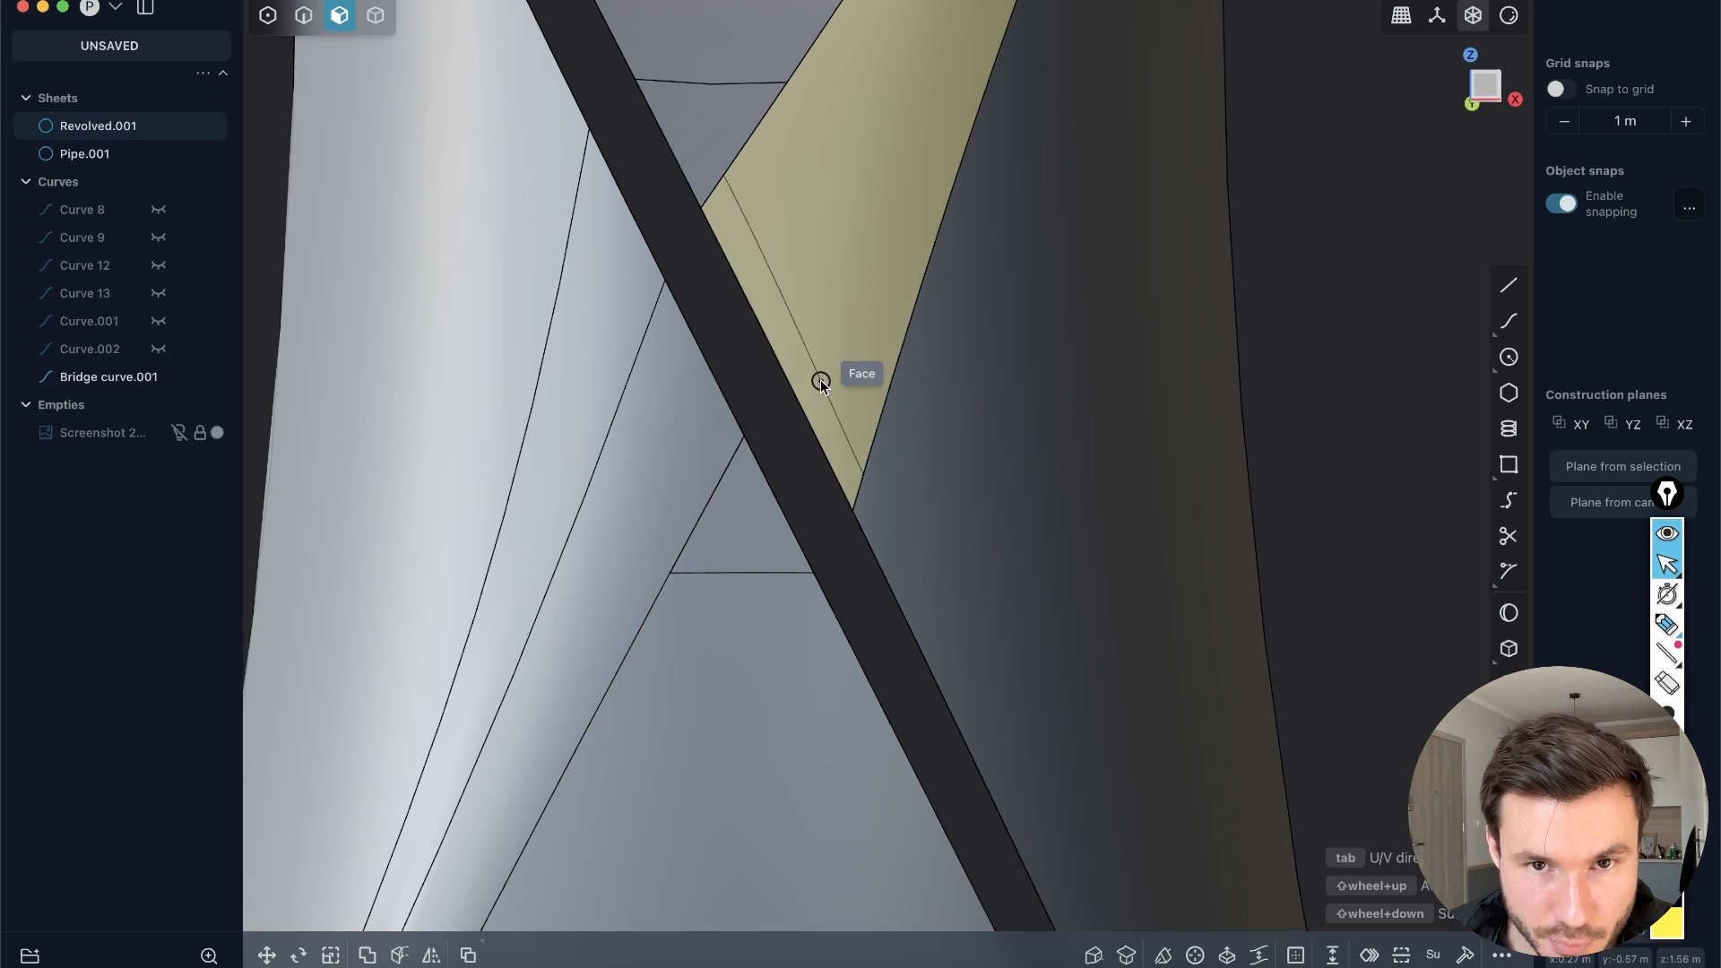
click(791, 384)
click(999, 462)
click(1389, 352)
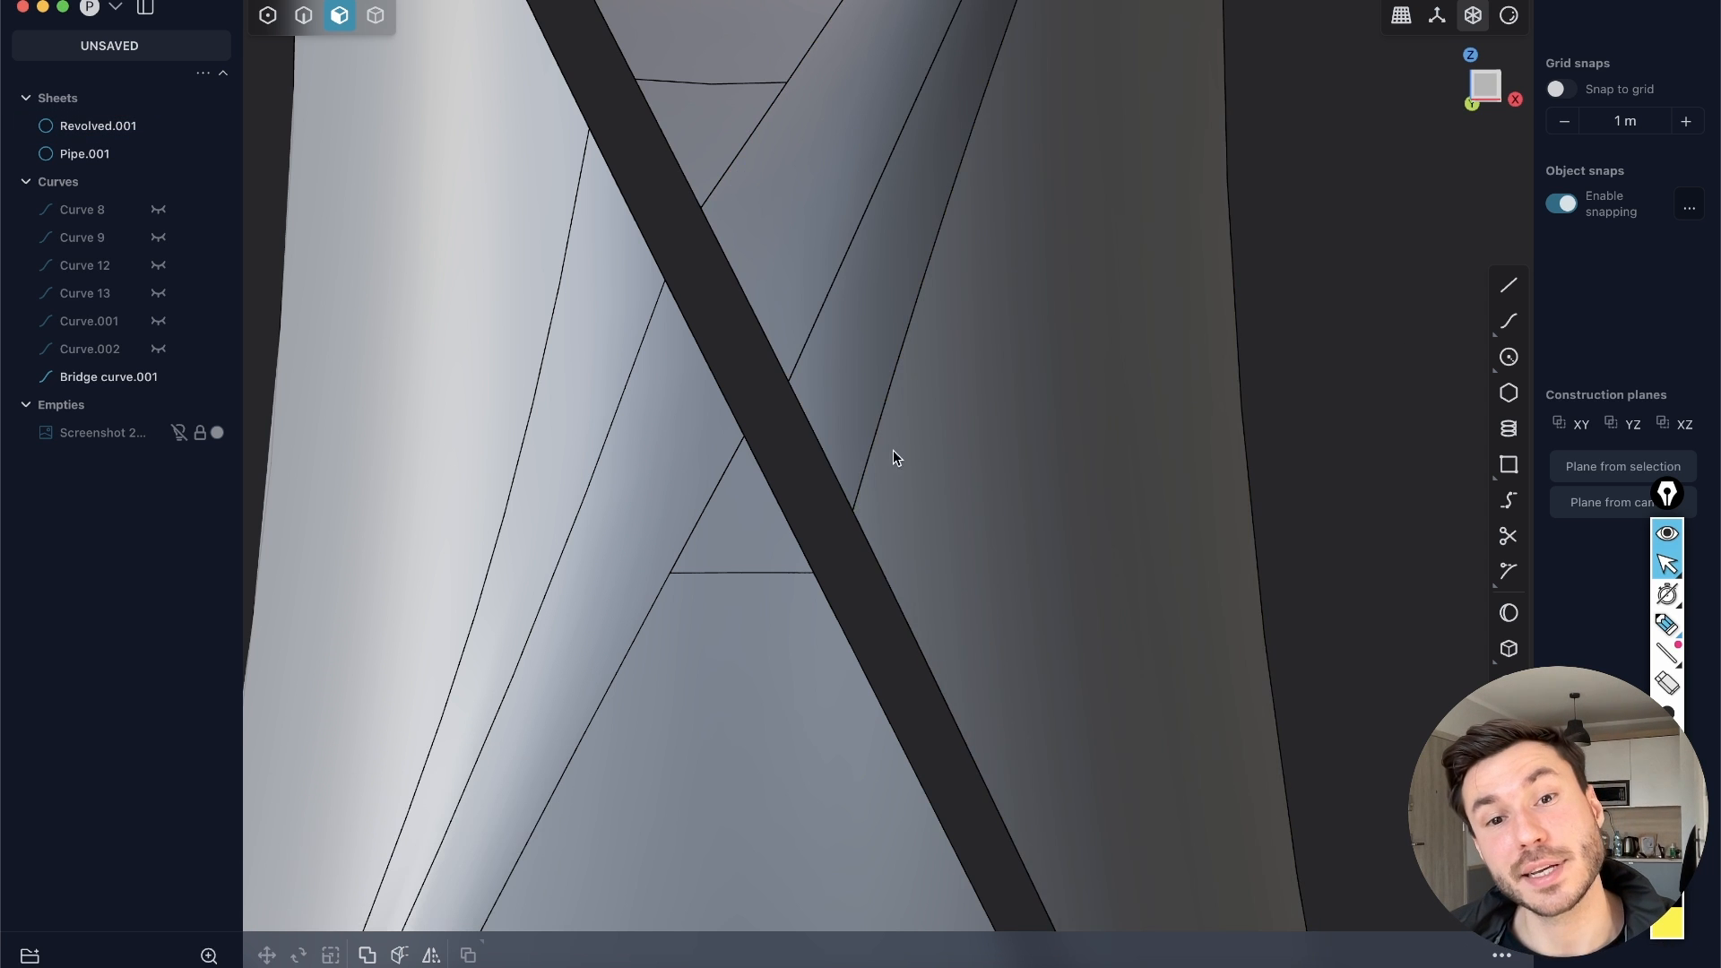
Step: Loft between the two long gap edges above the crossing to close the upper part of the diagonal gap
scroll(893, 450, down, 5)
scroll(786, 266, up, 5)
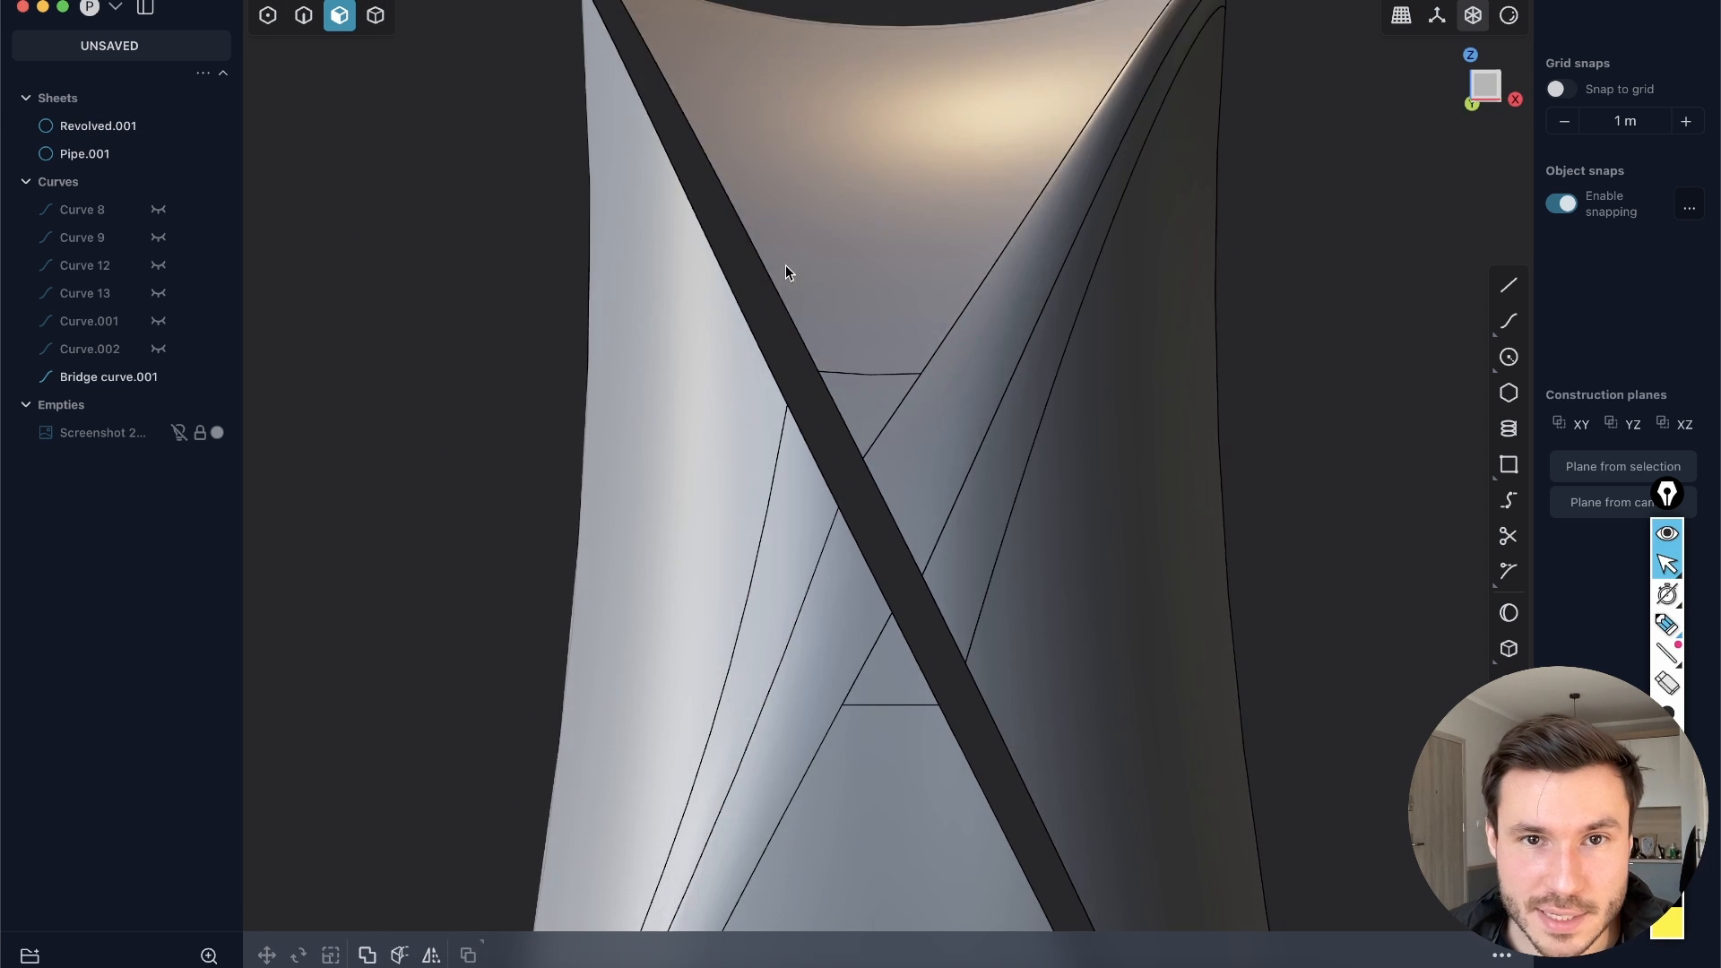
middle_drag(785, 265, 843, 280)
key(2)
click(795, 302)
shift+middle_drag(877, 359, 967, 477)
shift+click(815, 399)
middle_drag(818, 385, 824, 297)
key(l)
key(Return)
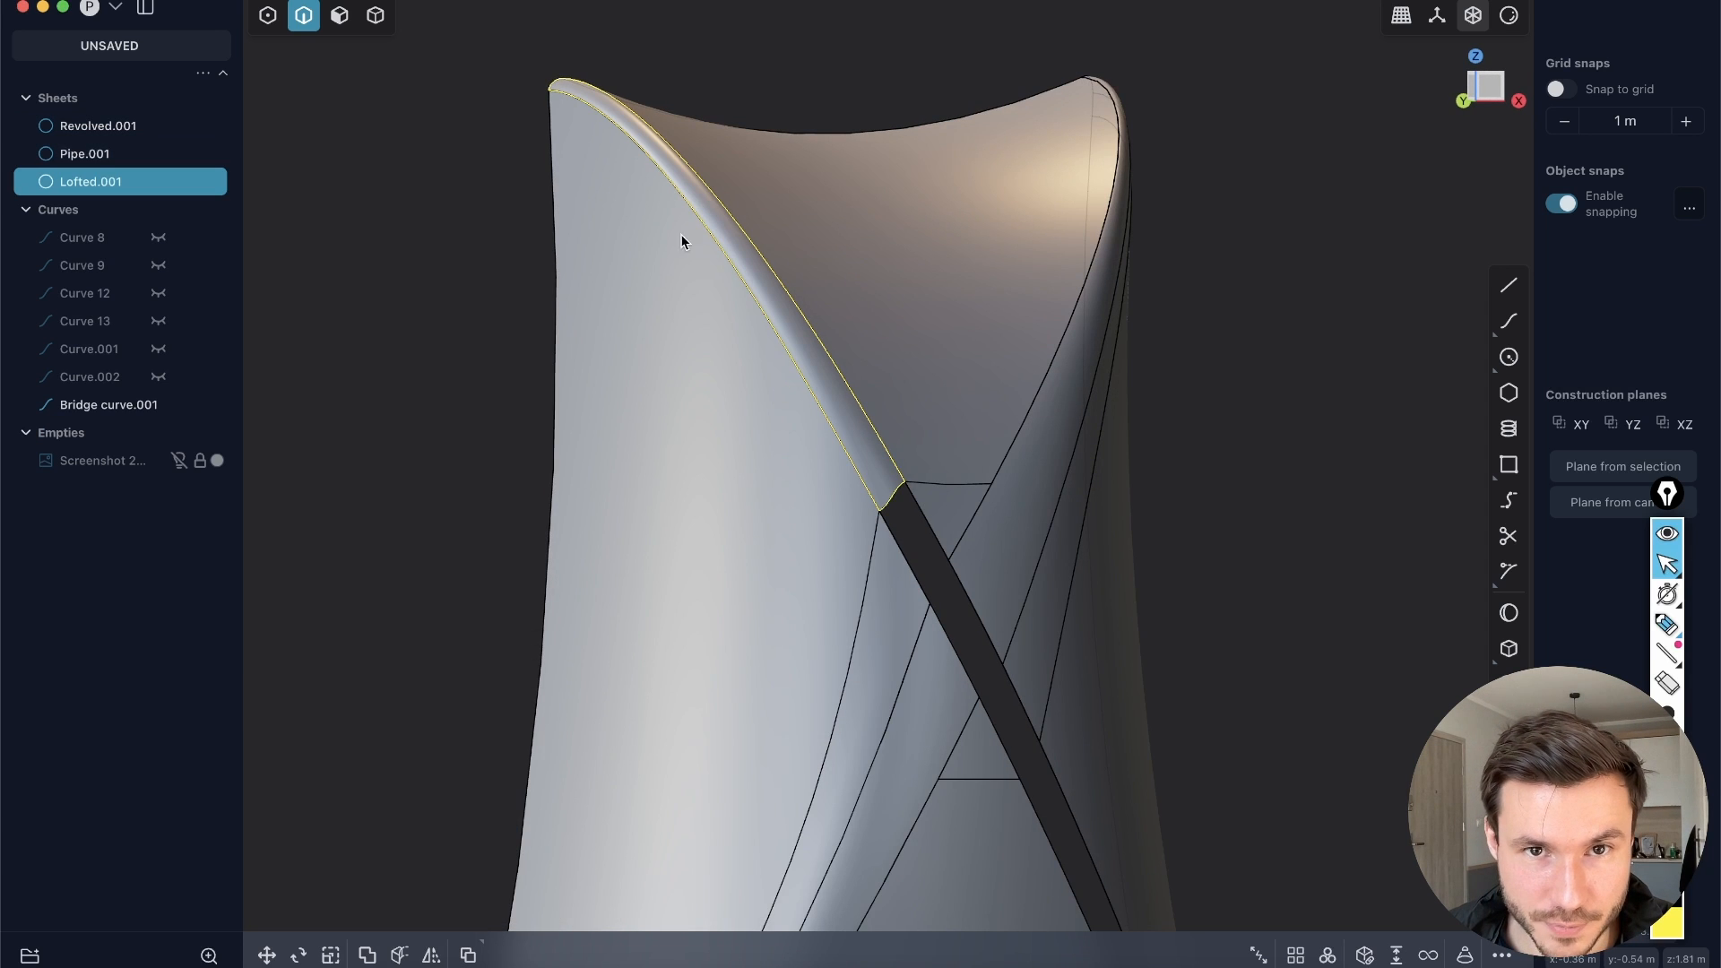
Step: Loft between the two long gap edges below the crossing to close the lower part of the diagonal gap
shift+middle_drag(1084, 876, 876, 499)
click(815, 490)
shift+click(833, 604)
key(l)
key(Return)
Step: Loft the short gap segment directly above the lower loft, using that loft's end edge as a G1 guide
scroll(761, 442, up, 5)
click(796, 433)
shift+click(752, 514)
shift+middle_drag(792, 423, 846, 520)
key(l)
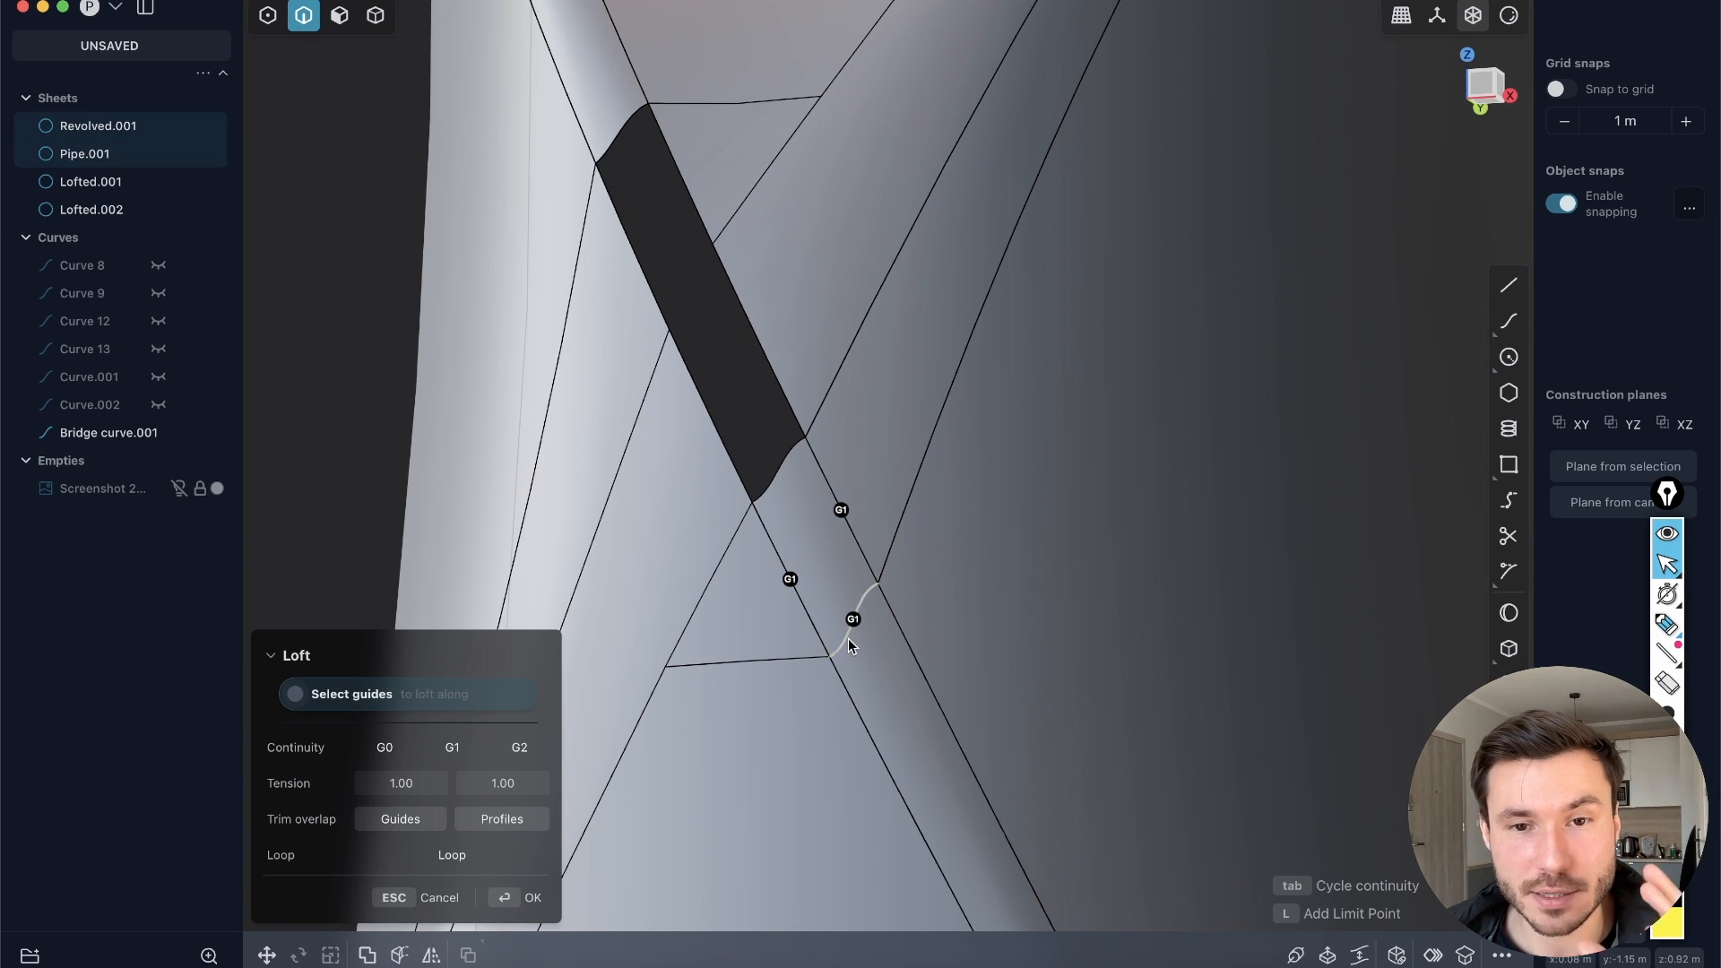
click(527, 902)
Step: Loft the short gap segment directly below the upper loft, using that loft's end edge as a G1 guide
shift+middle_drag(720, 404, 814, 491)
scroll(773, 269, up, 3)
click(774, 285)
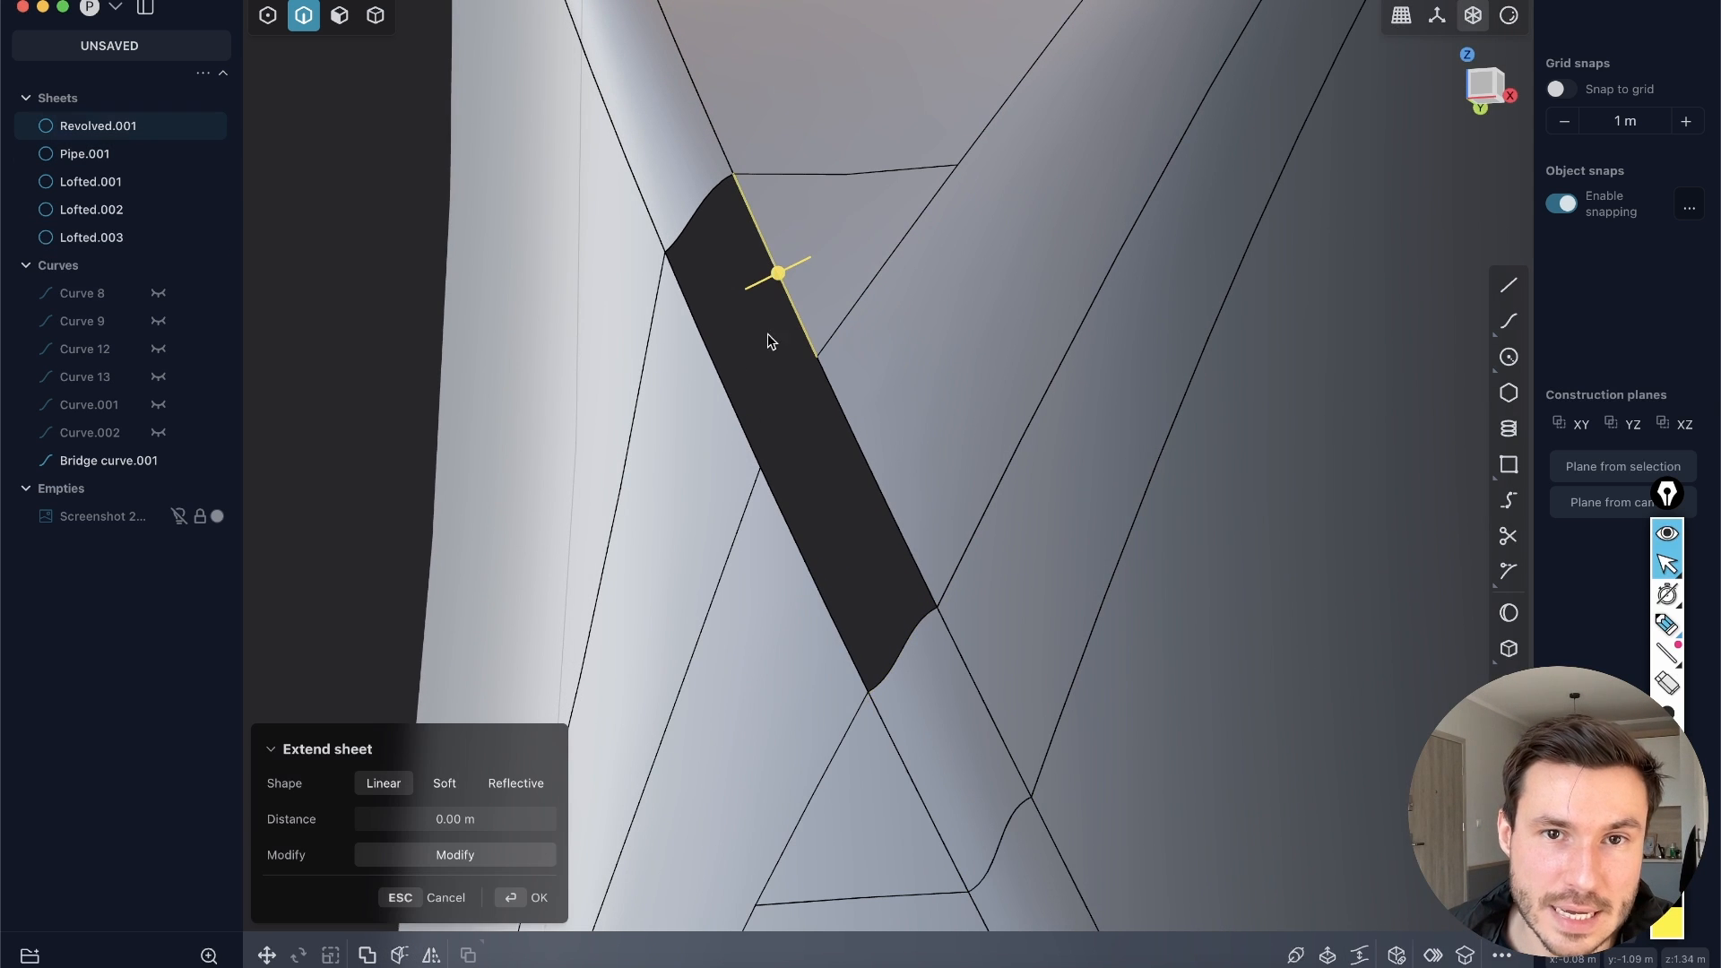
shift+click(736, 416)
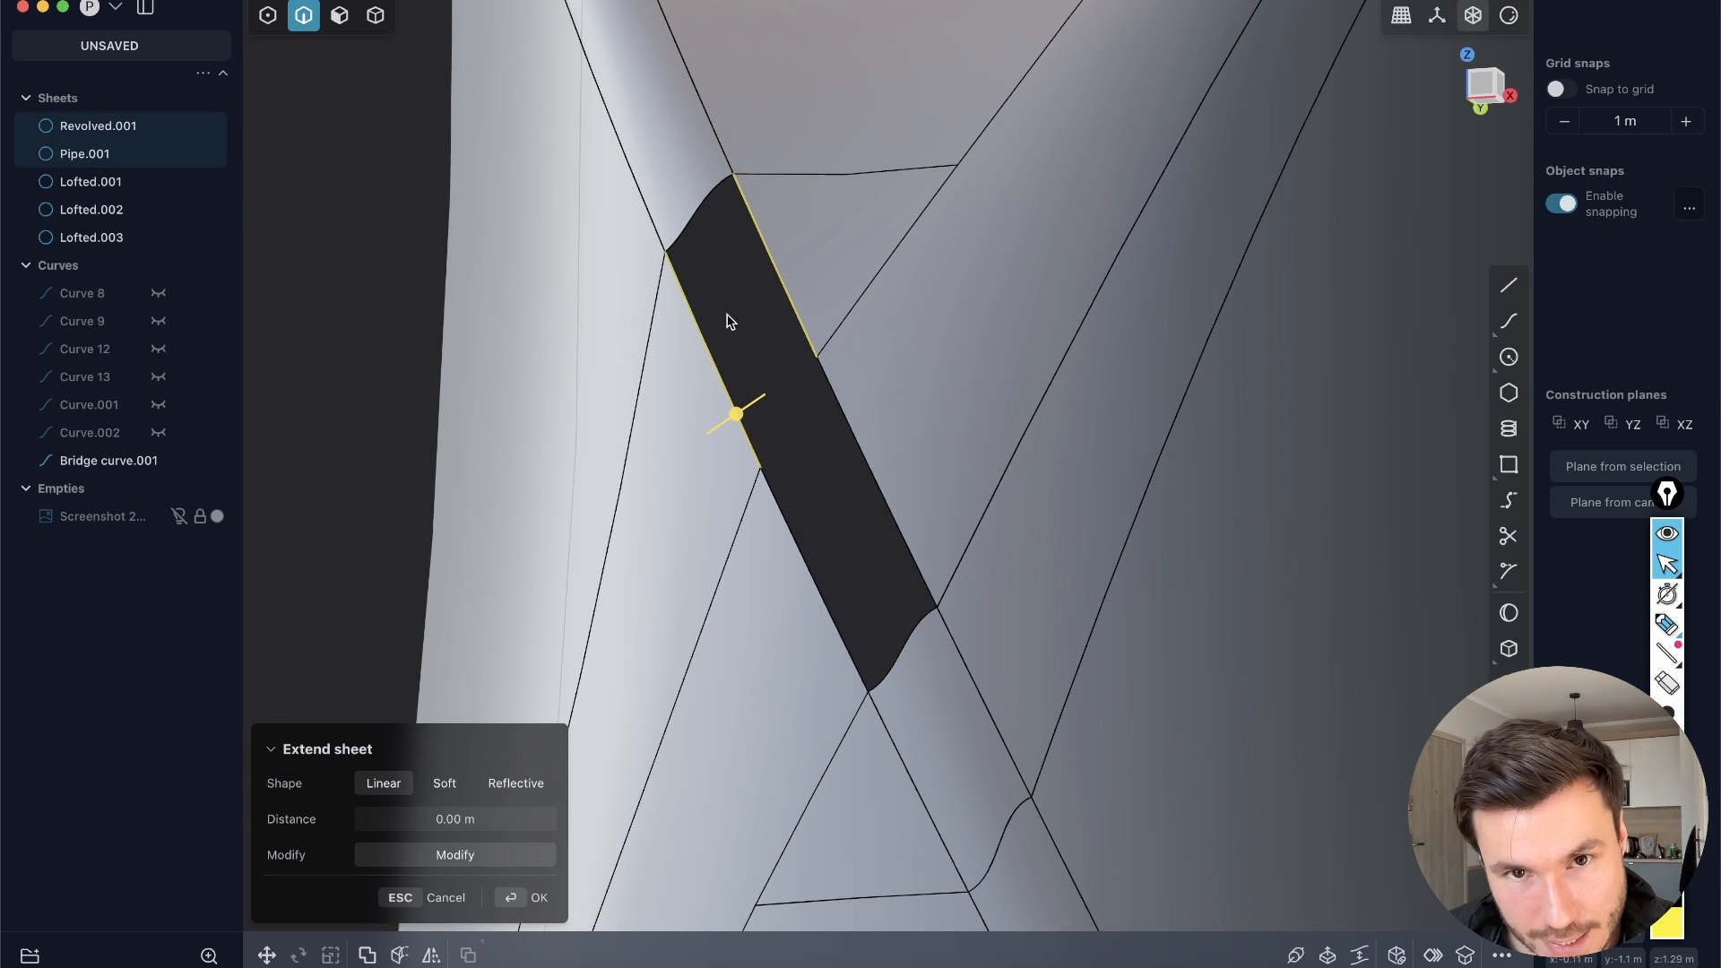
key(l)
click(694, 222)
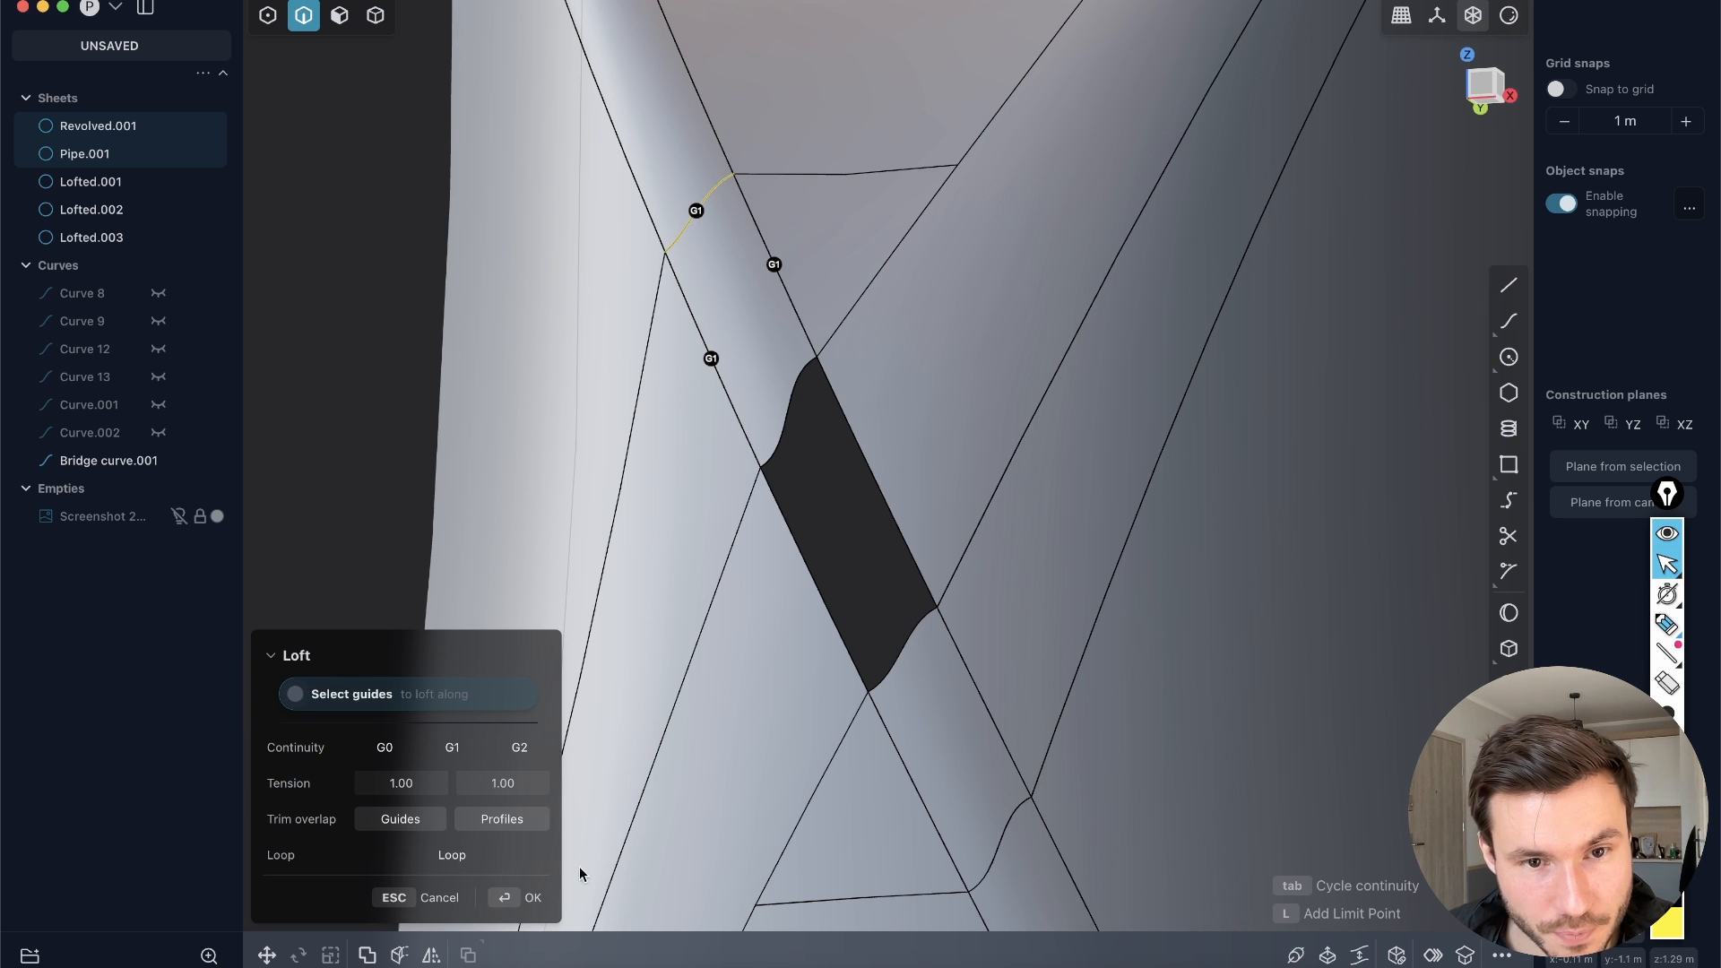
click(542, 897)
Step: Loft the remaining opening at the centre of the crossing, using the adjacent lofts' end edges as G1 guides
click(877, 489)
shift+click(843, 653)
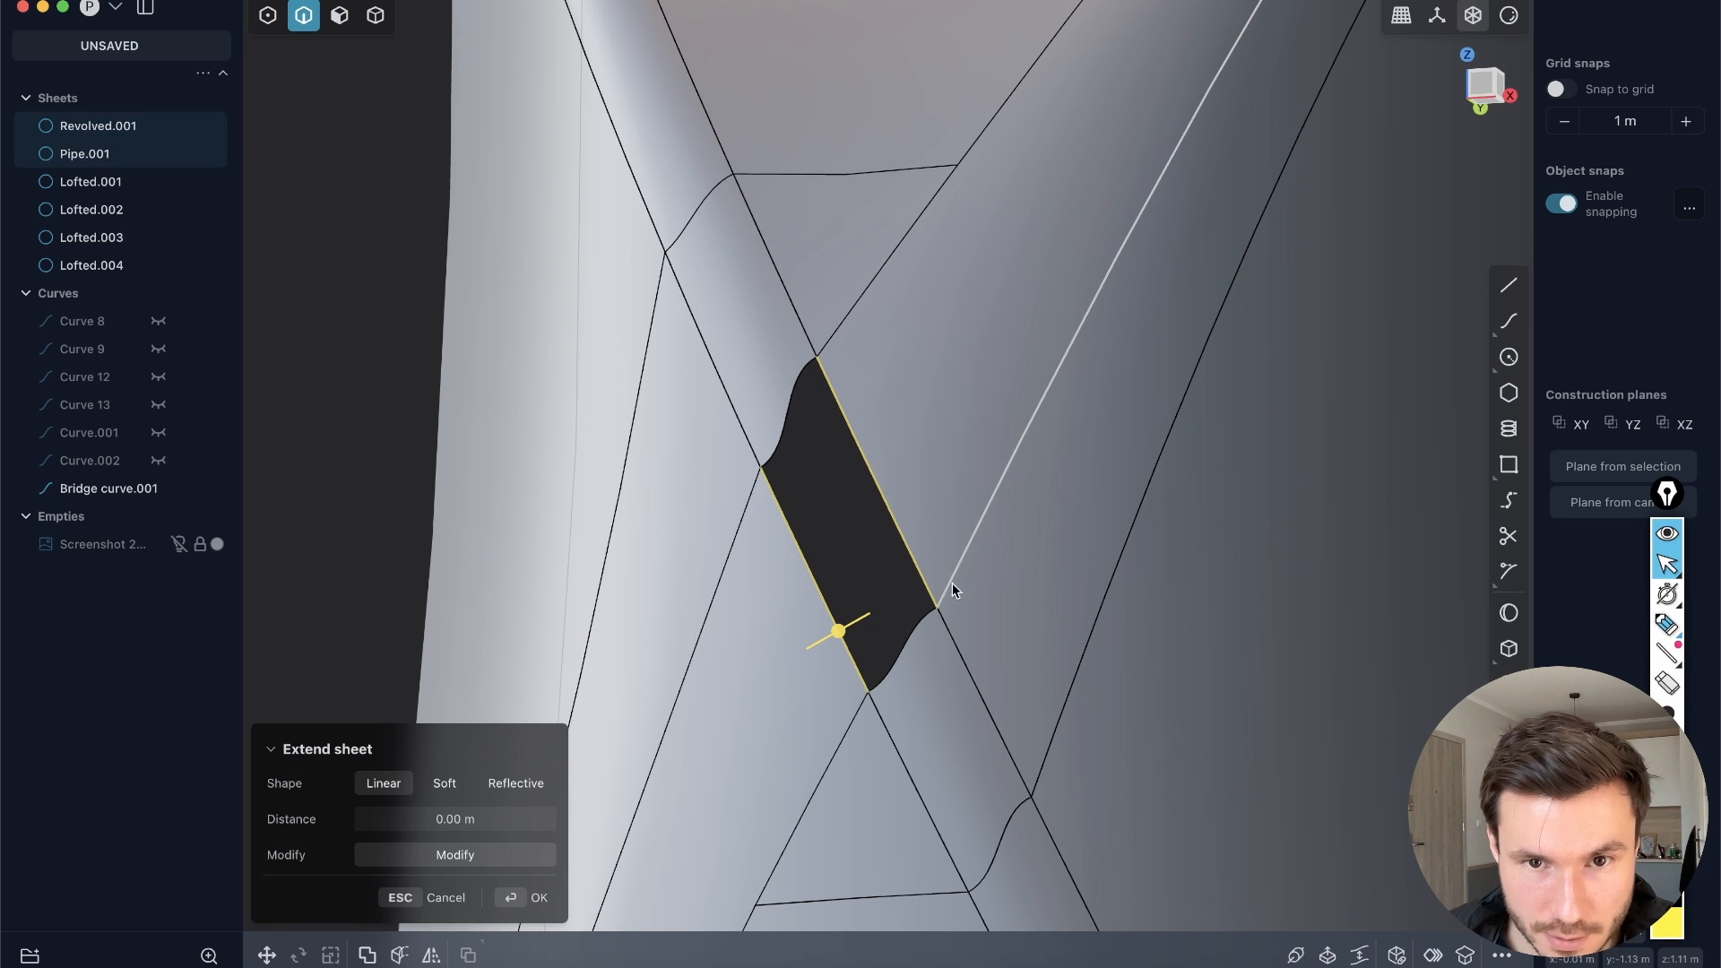
scroll(951, 404, down, 3)
key(l)
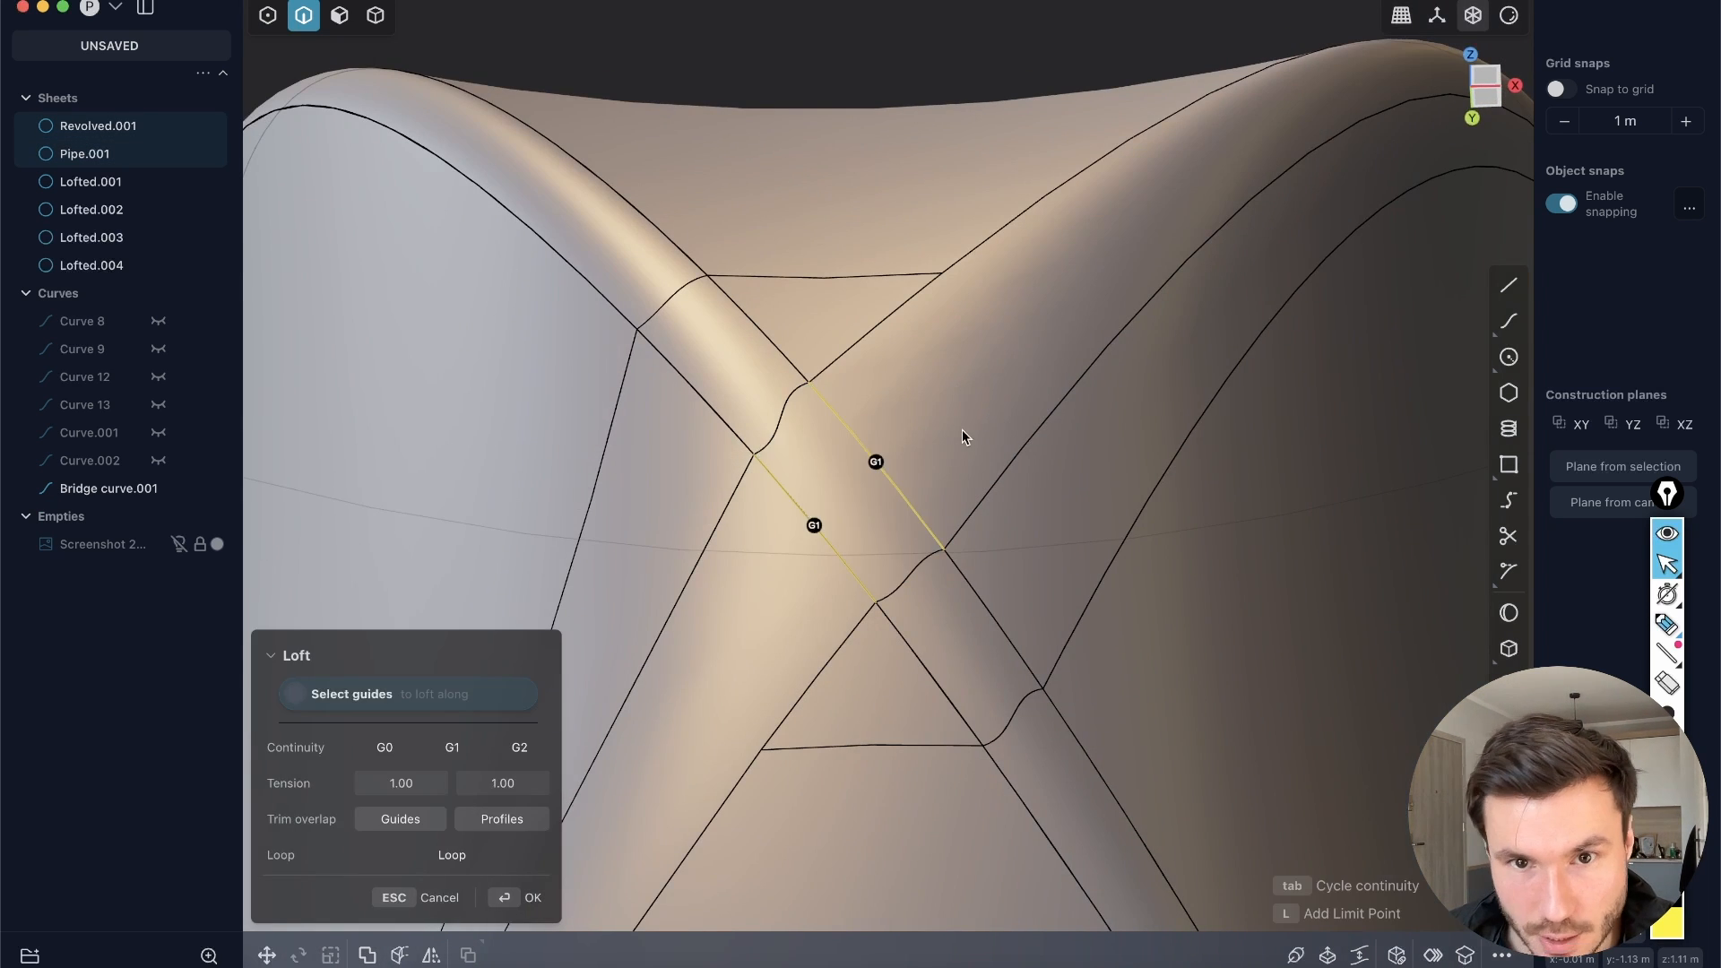
click(910, 560)
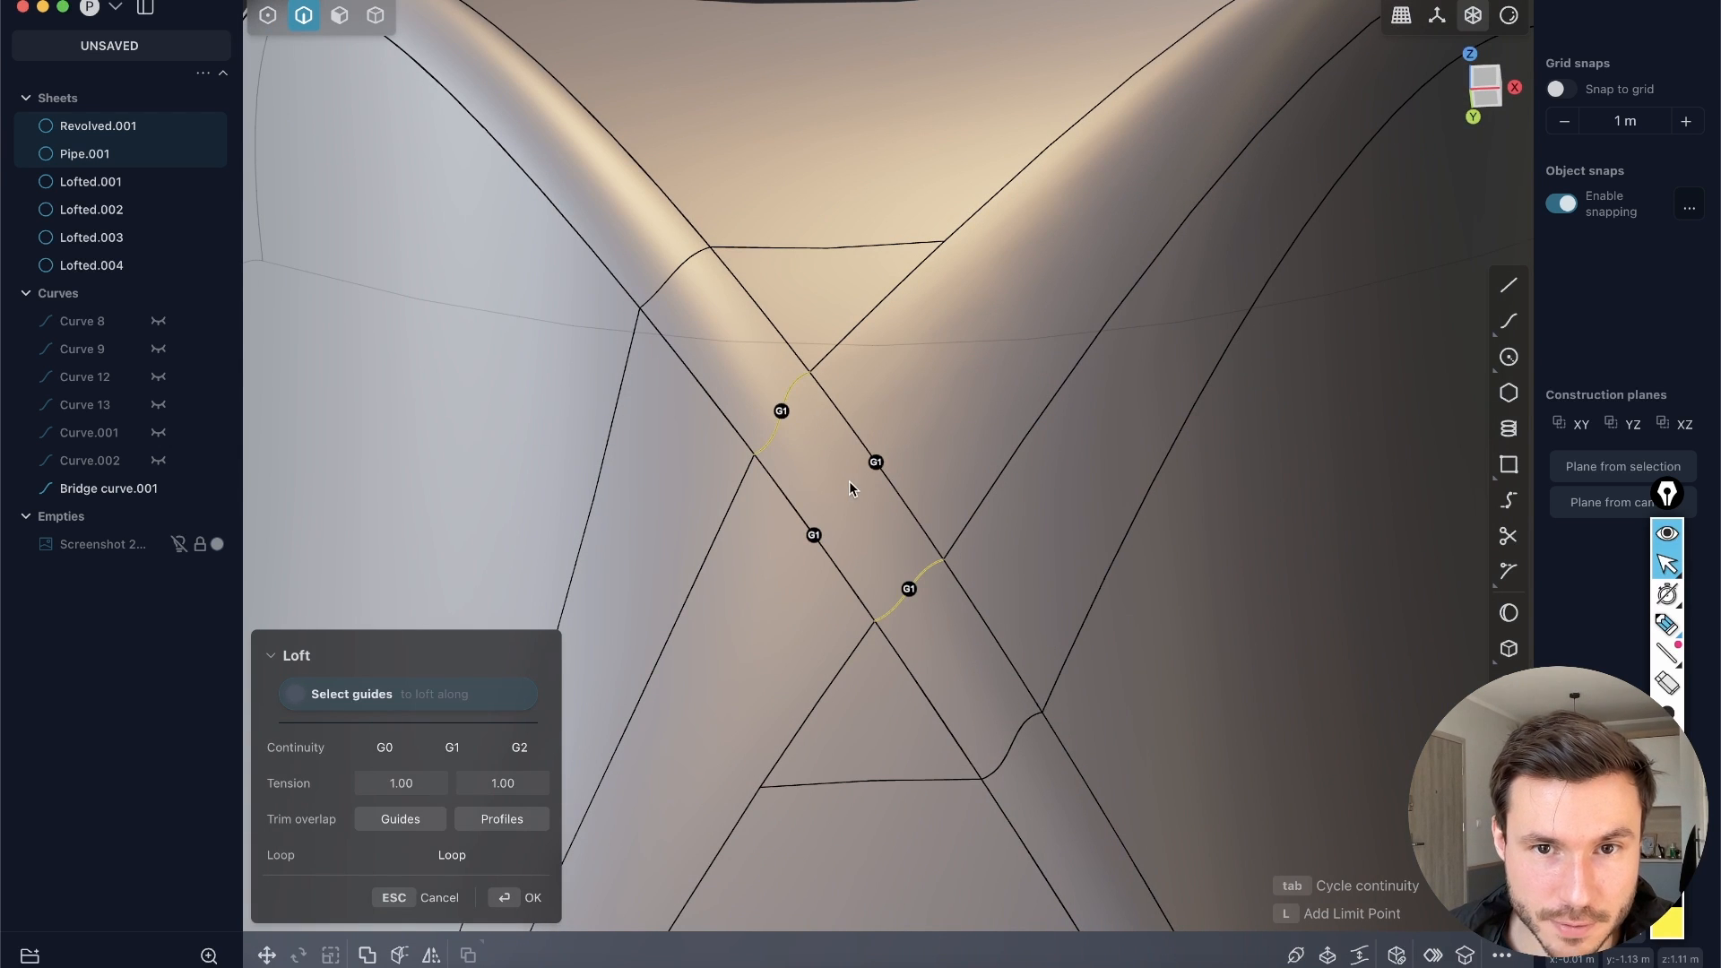
key(Return)
Step: Select the two body sheets and all five lofted sheets and join them into one sheet
scroll(929, 325, down, 5)
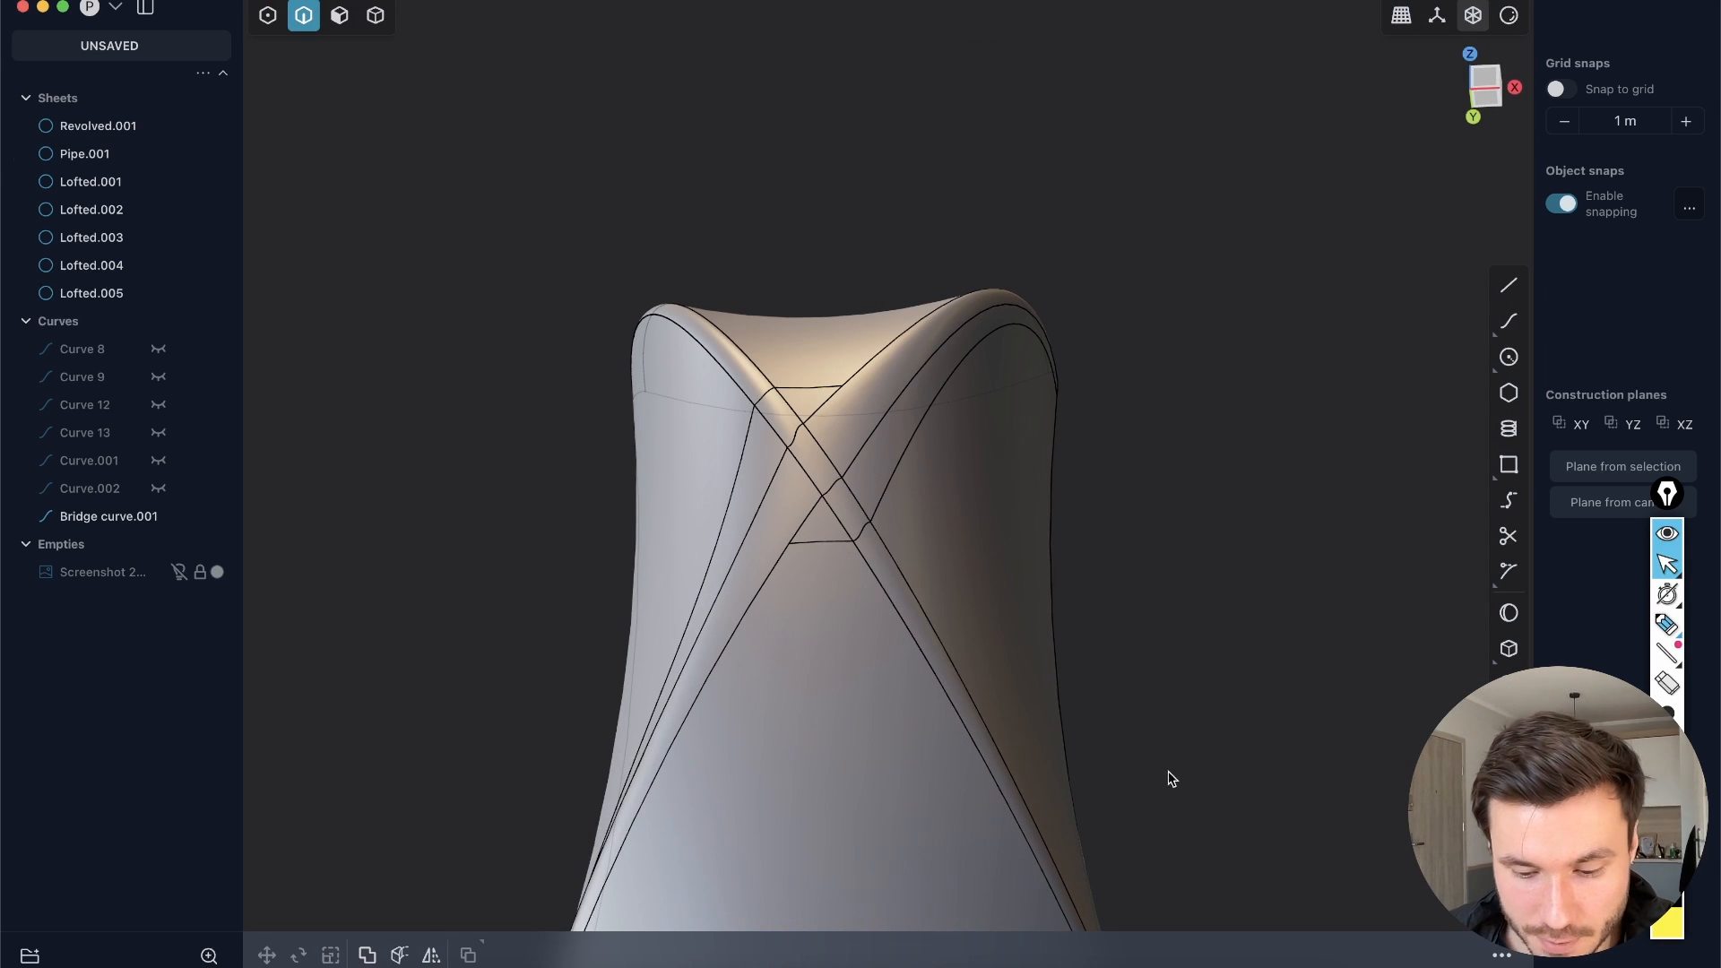
key(4)
drag(1288, 815, 853, 490)
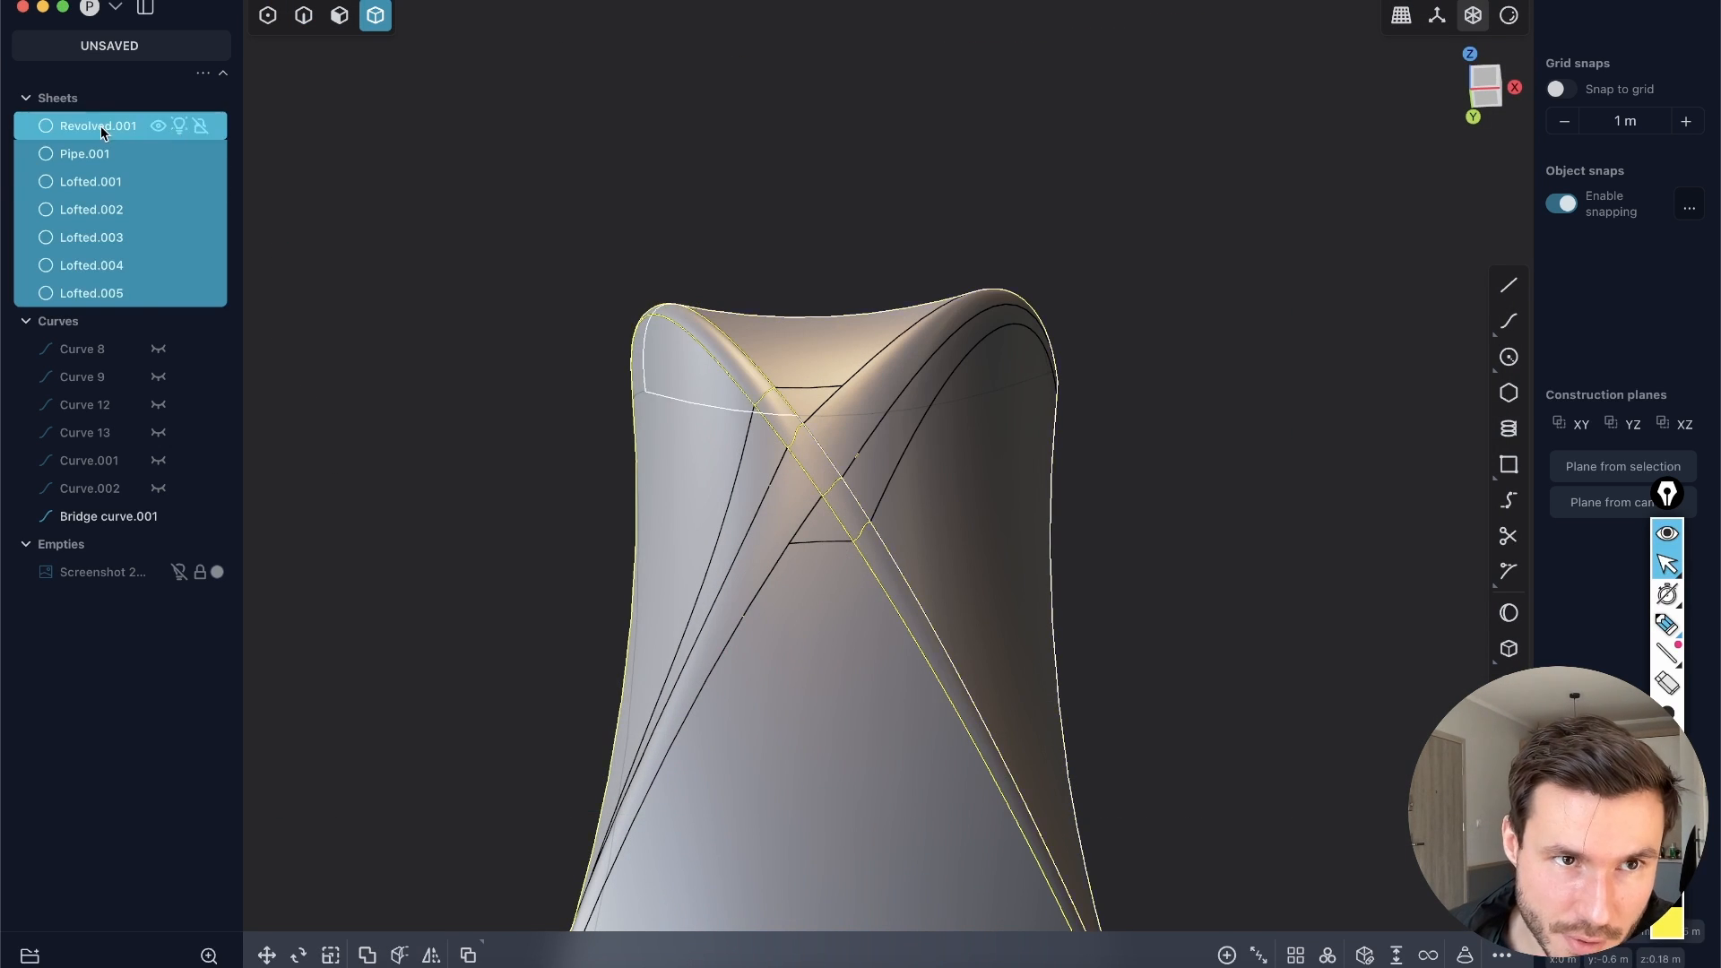
key(j)
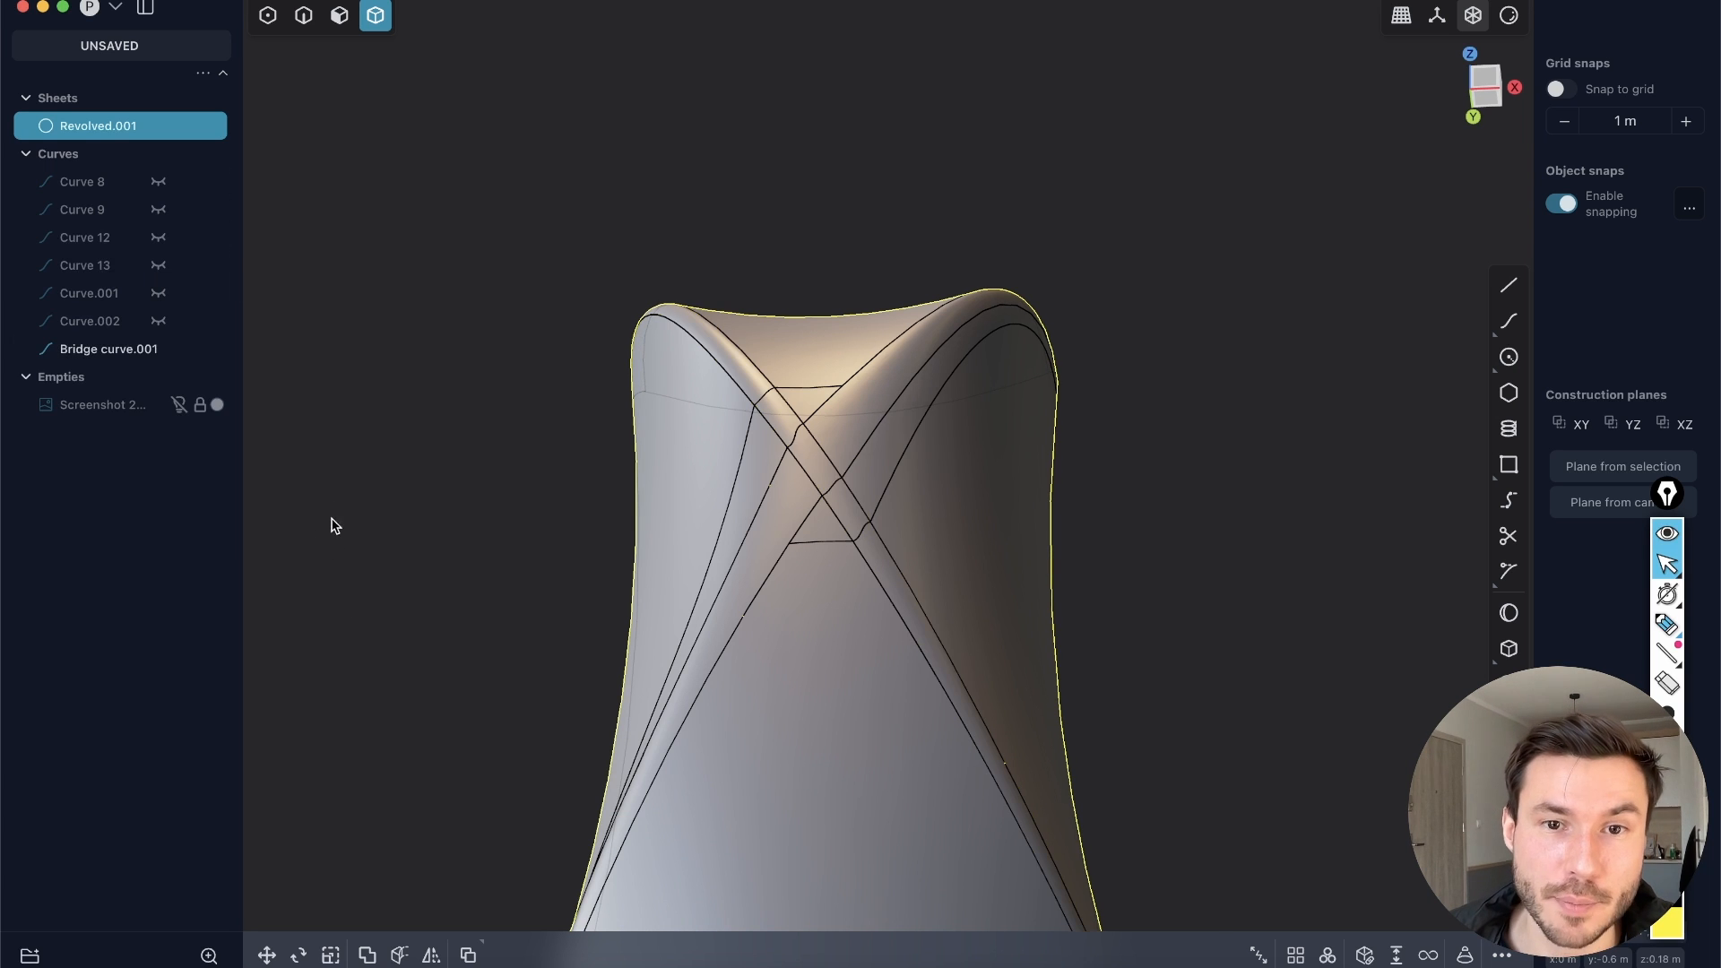
Step: Remove the redundant topology from the joined bottle sheet with Delete Redundant Topology and deselect the sheet
middle_drag(320, 489, 814, 404)
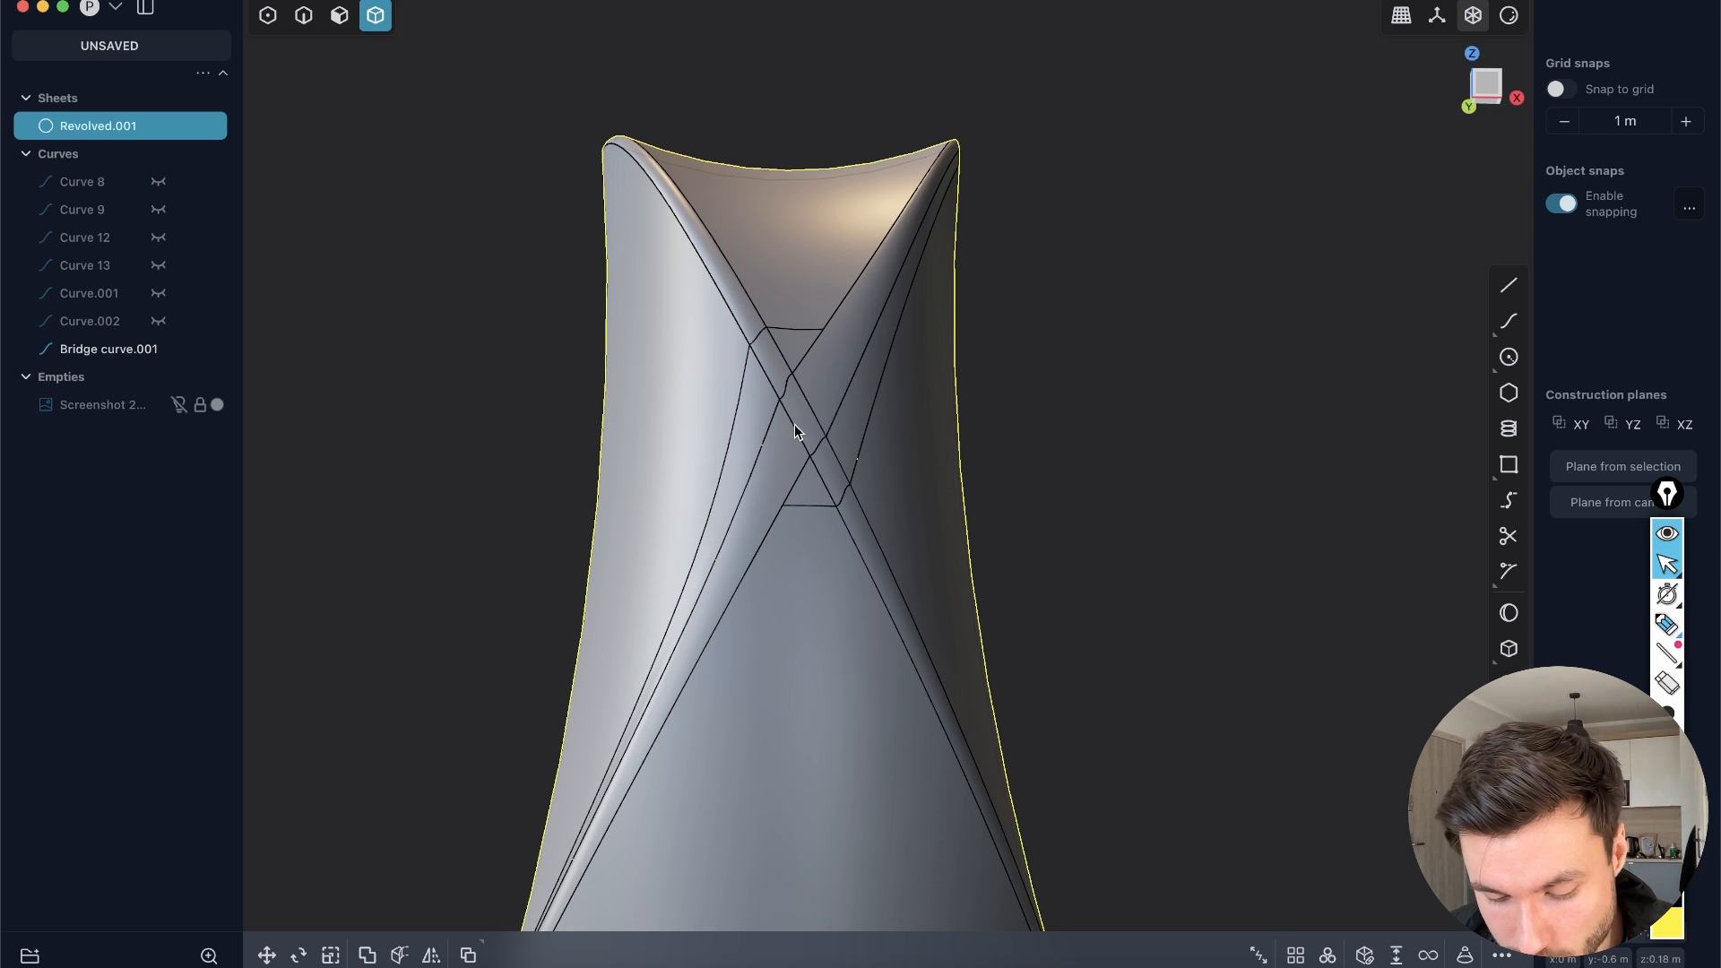
text(f)
text(dele)
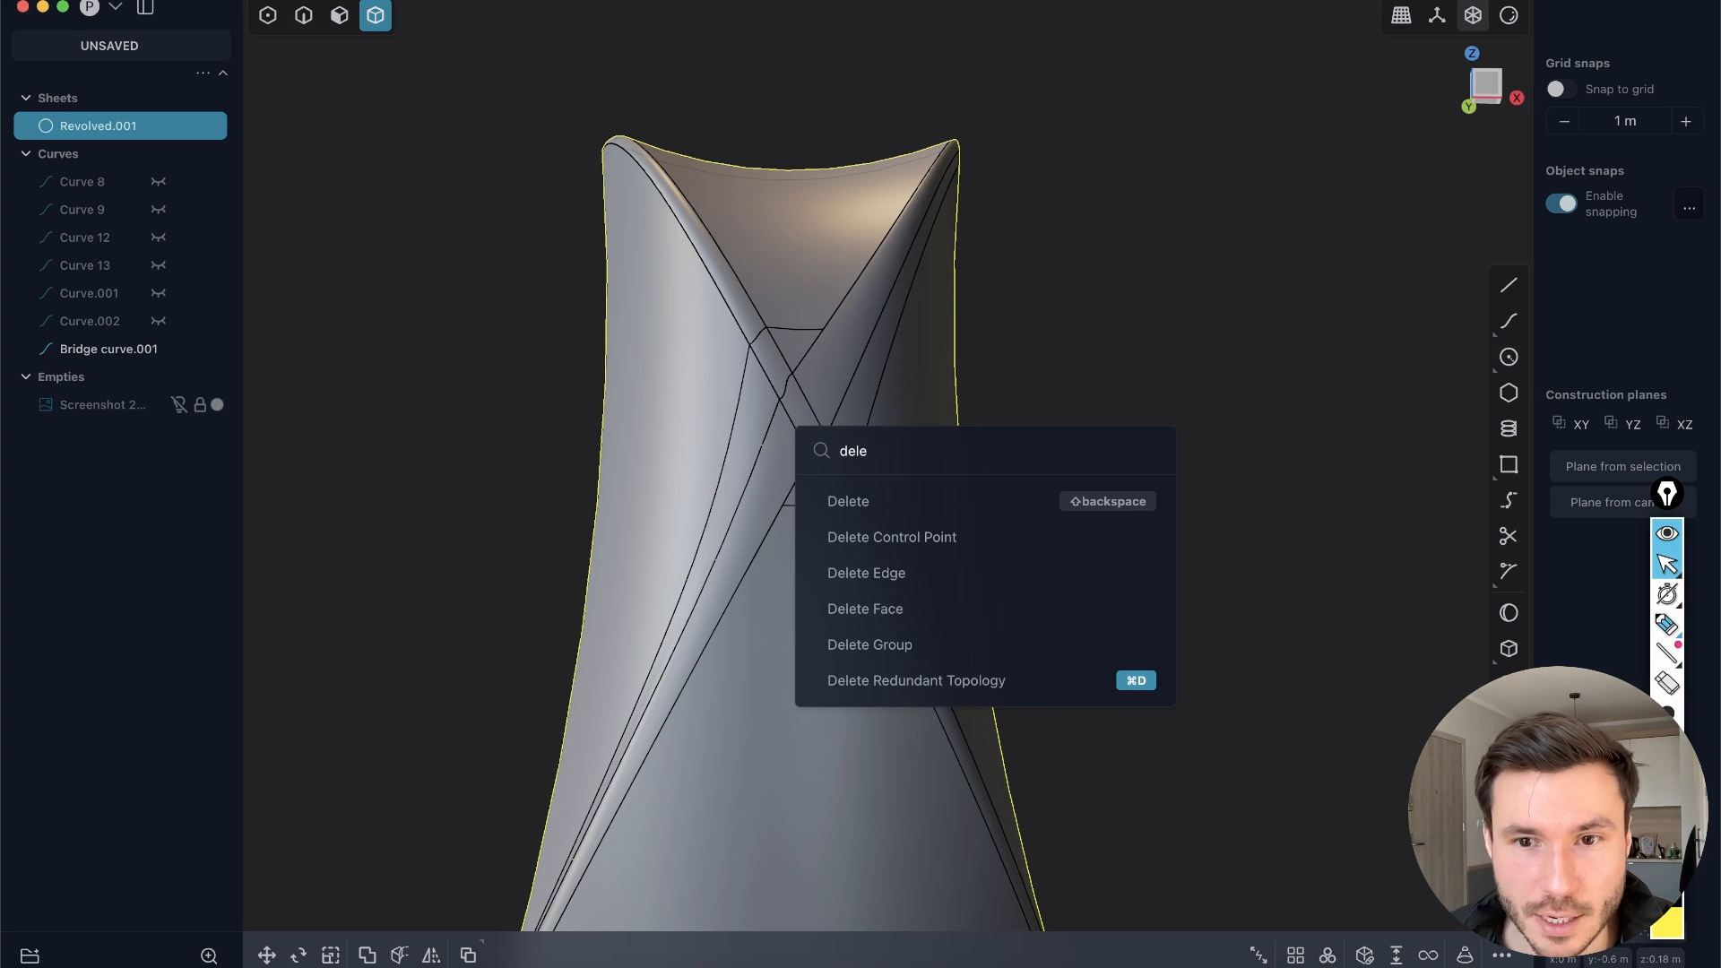
click(935, 678)
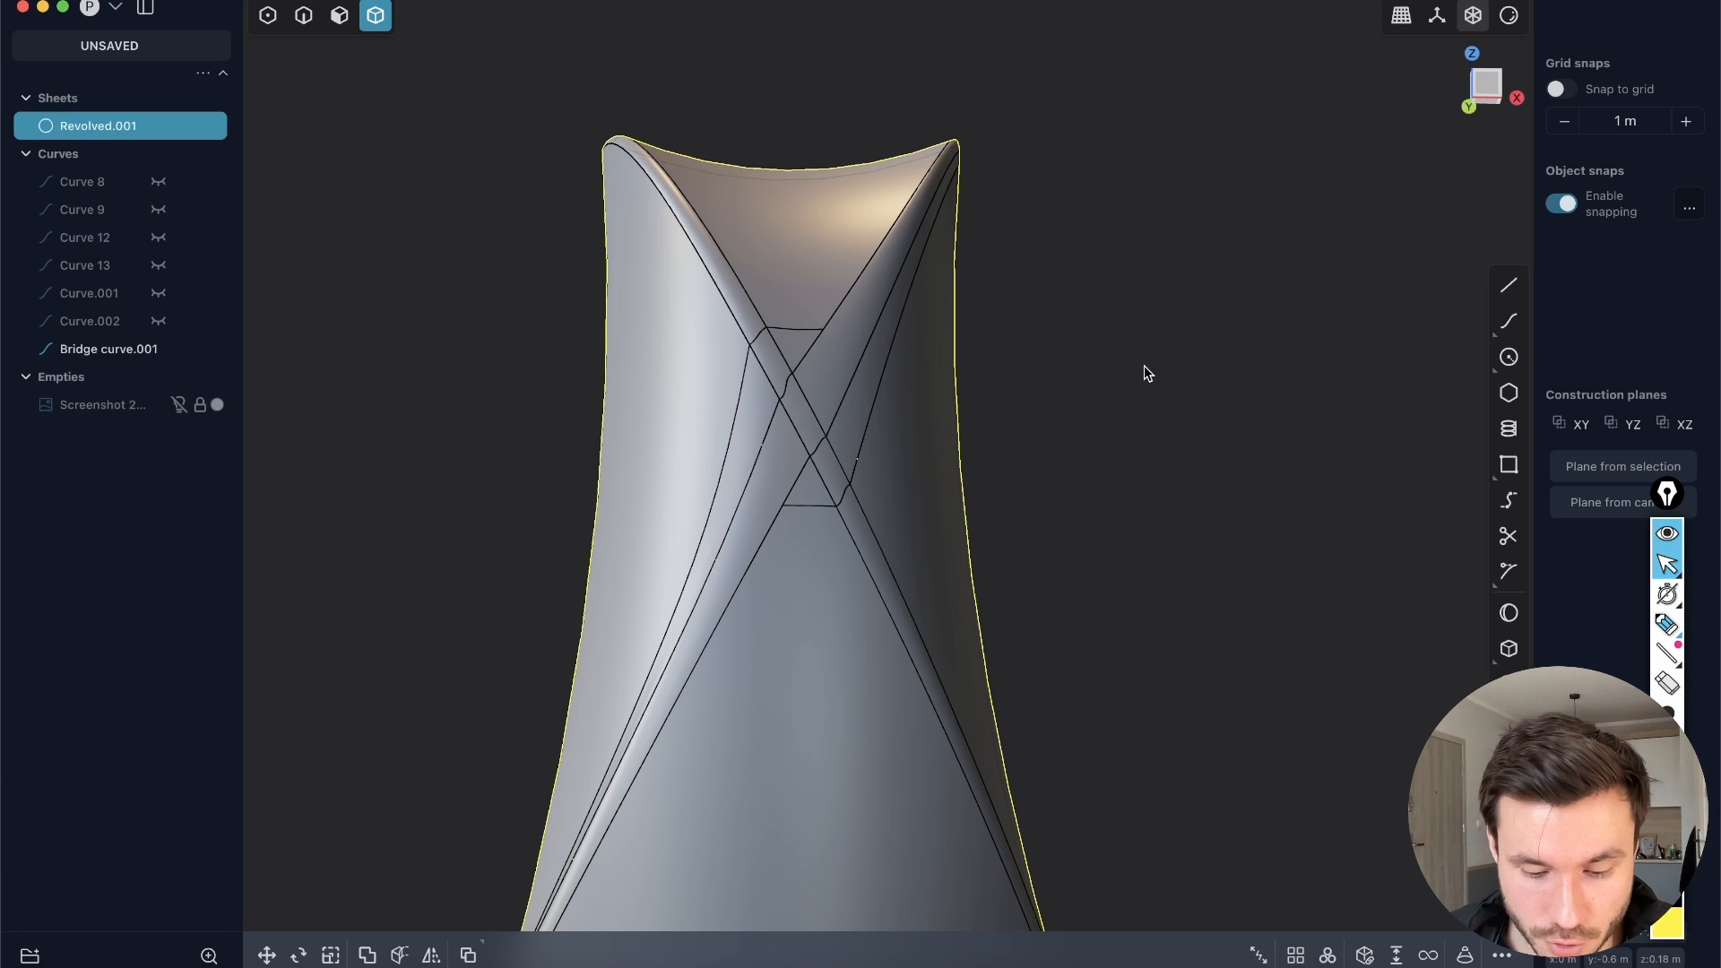
click(1079, 437)
scroll(1000, 405, down, 2)
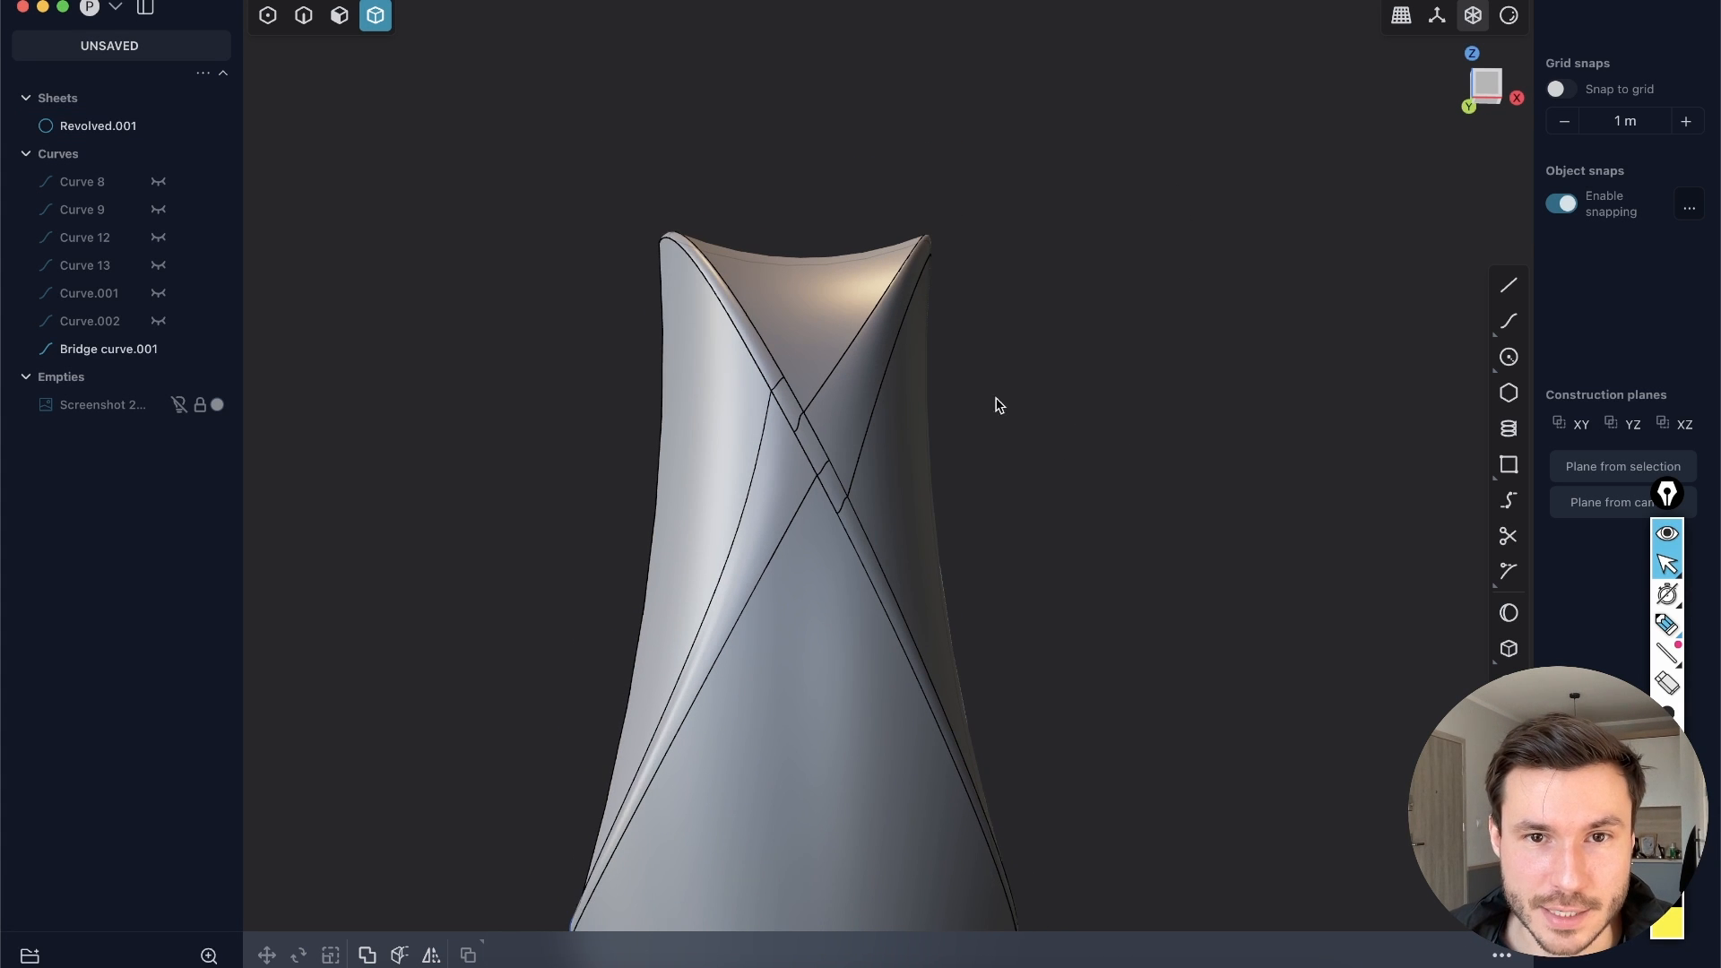
Step: Change the viewport display to dark, glossy shading with the surface edge lines hidden
click(1512, 20)
click(1529, 253)
middle_drag(845, 576, 900, 517)
Step: Mirror the joined bottle sheet to create the opposite half and view the result from the front
click(902, 525)
key(alt+x)
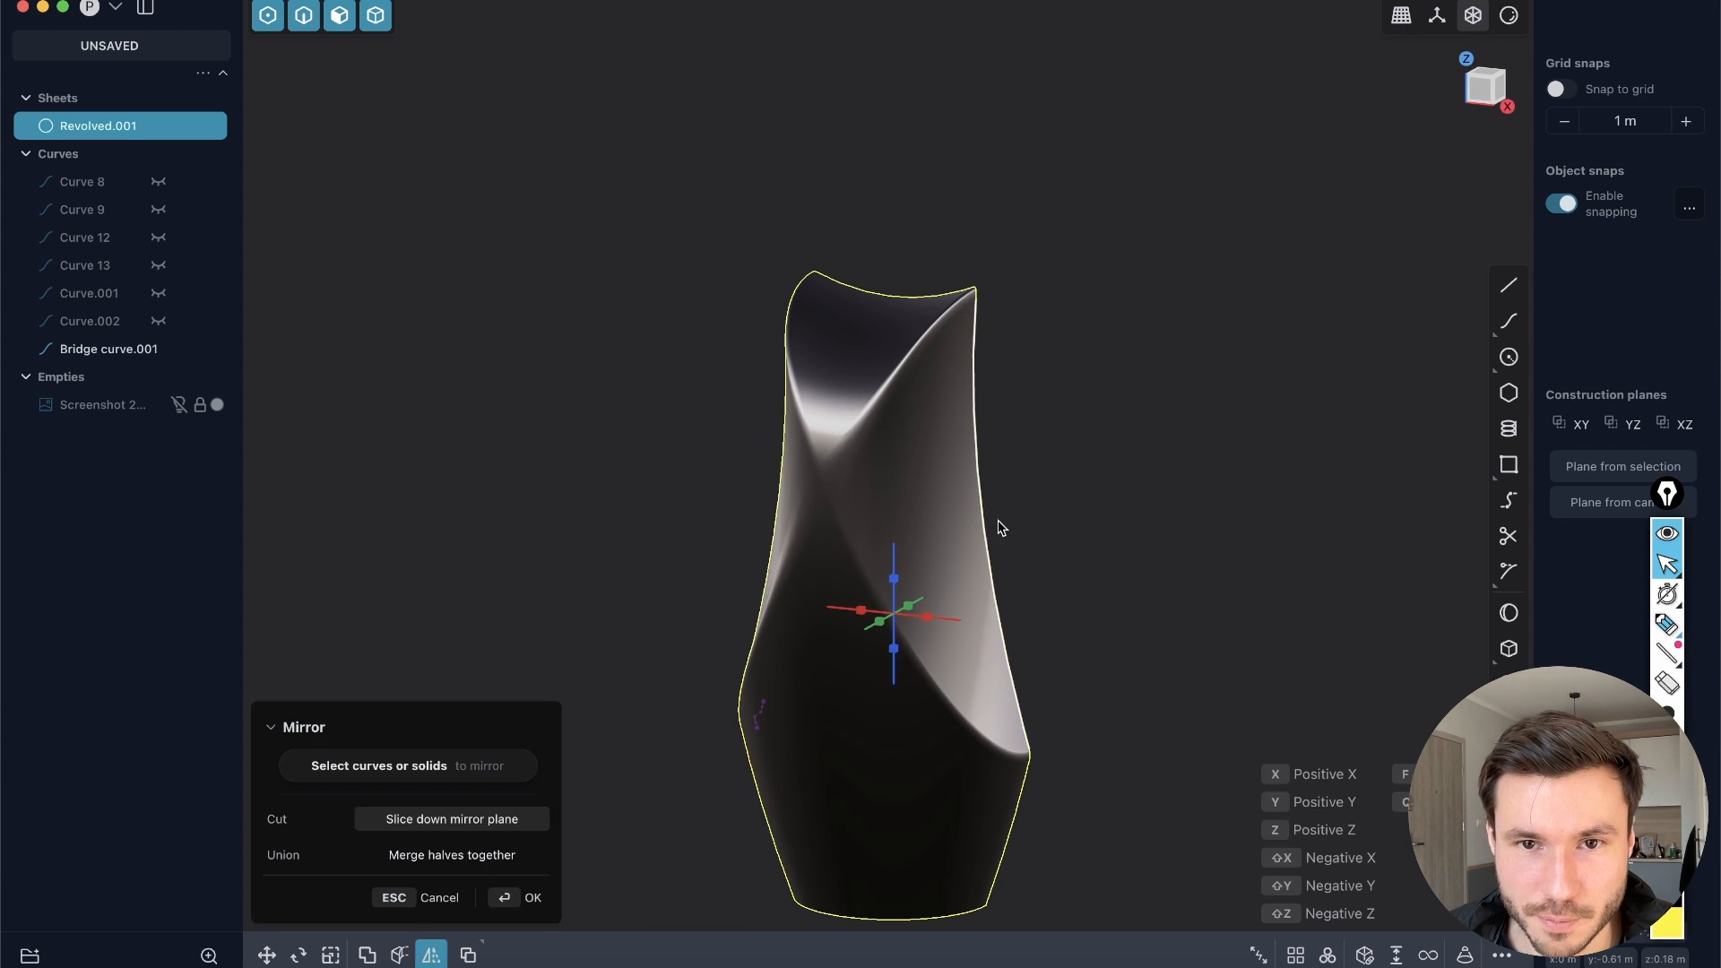
middle_drag(1065, 519, 987, 588)
key(Return)
middle_drag(965, 519, 997, 620)
click(1487, 88)
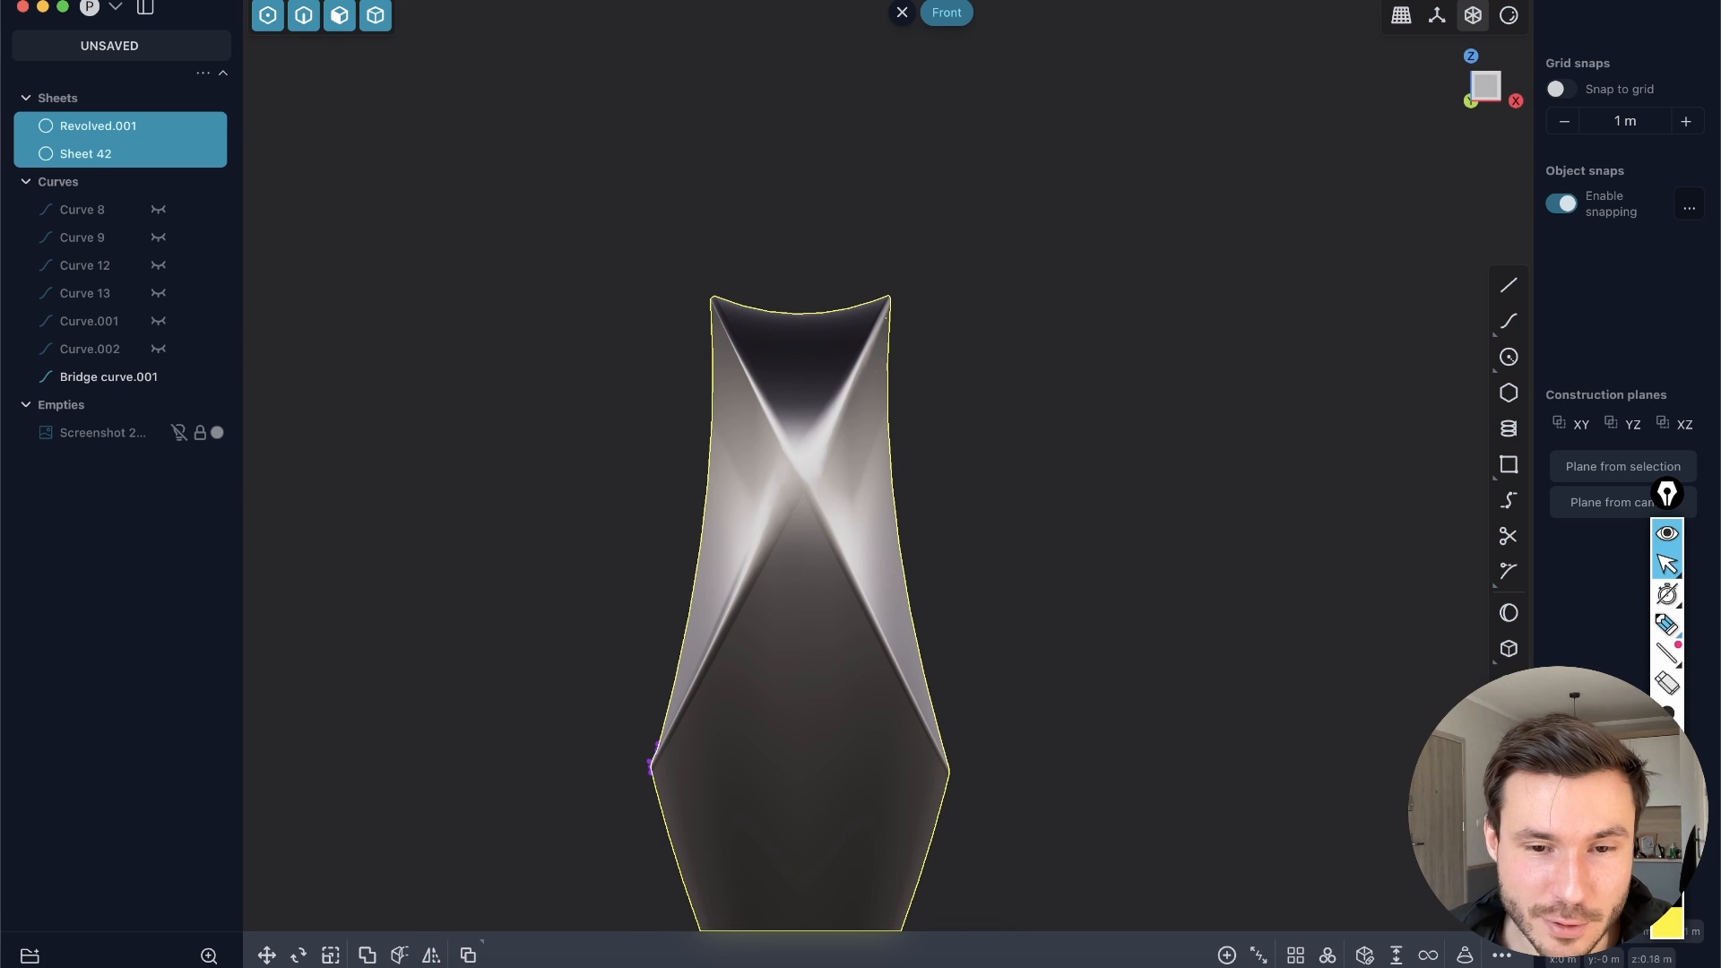
Step: Switch to Photoshop and circle the "Plasticity Accelerator Membership" heading with a green brush stroke
click(607, 958)
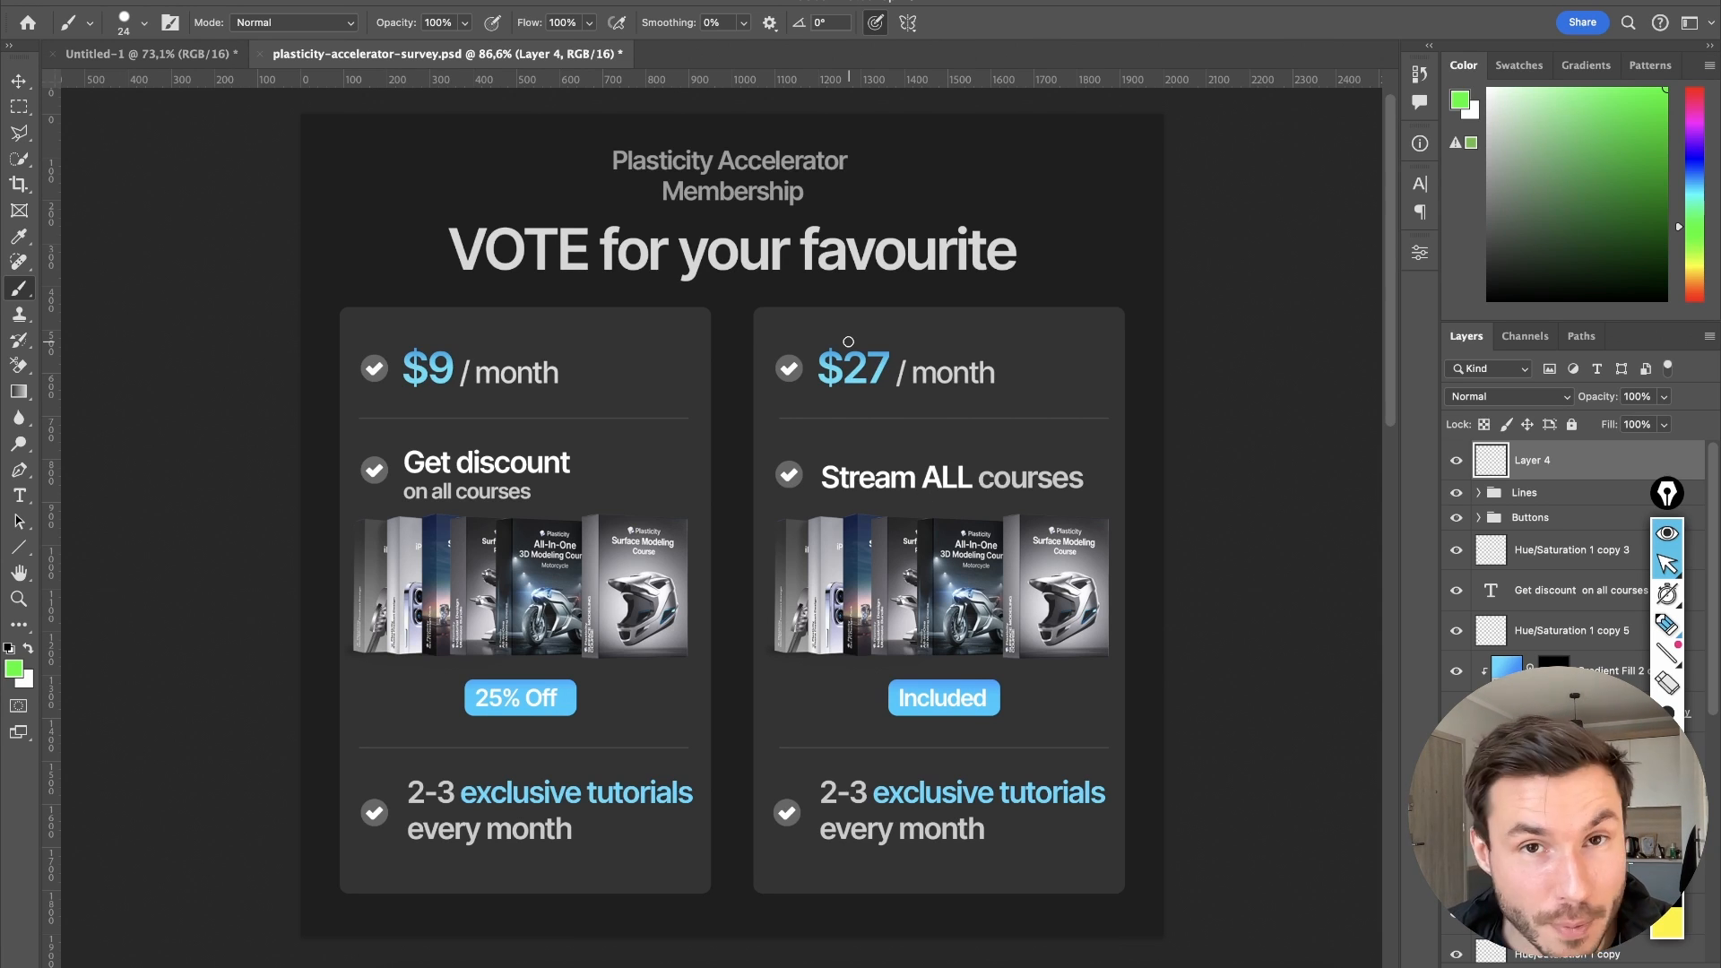
drag(790, 464, 826, 419)
drag(756, 224, 716, 291)
mouse_move(538, 204)
mouse_down()
mouse_move(870, 214)
mouse_move(627, 139)
mouse_up()
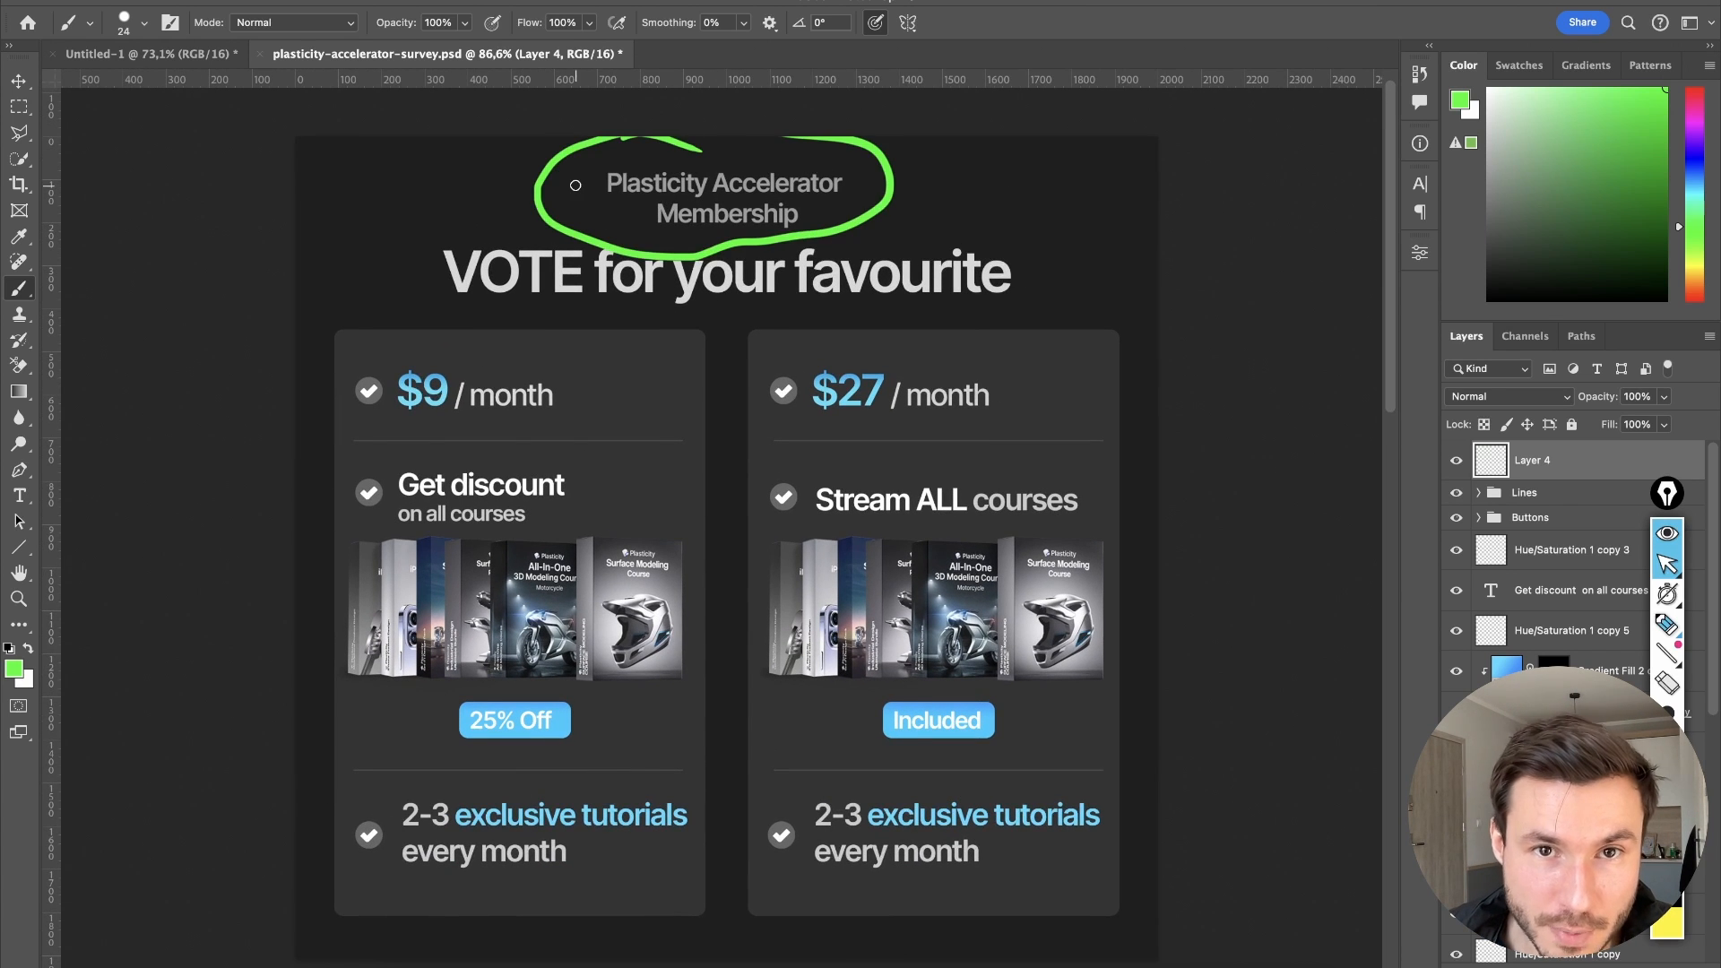